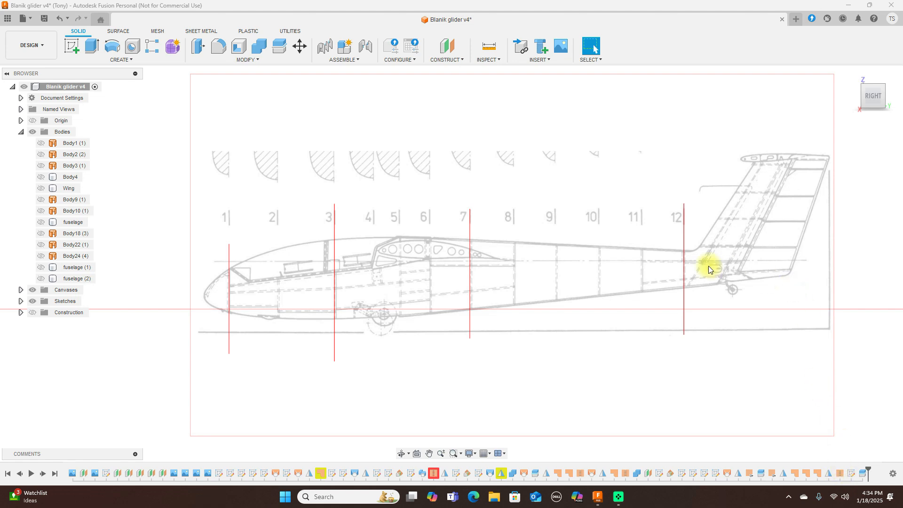
# Step: Show the fuselage body over the blueprint, orbit to a near-level 3D view, then hide it
pyautogui.scroll(-2, 705, 265)
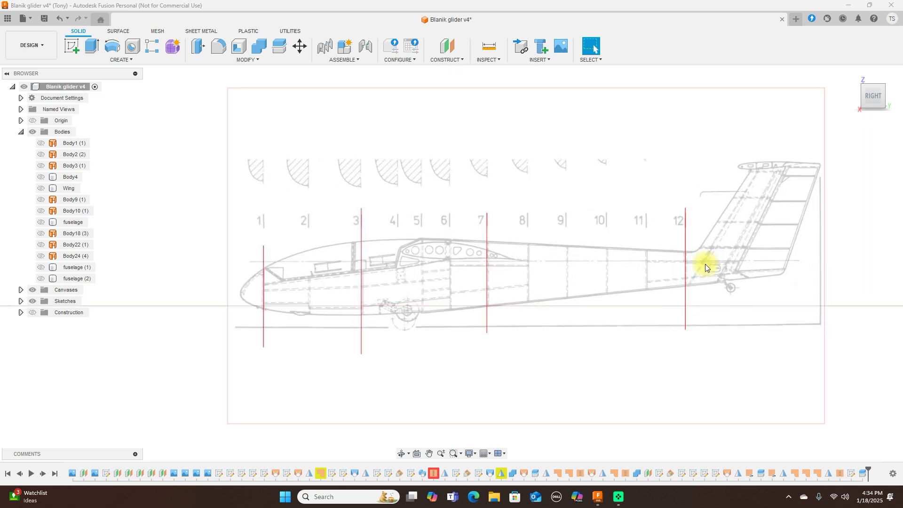
pyautogui.scroll(3, 705, 264)
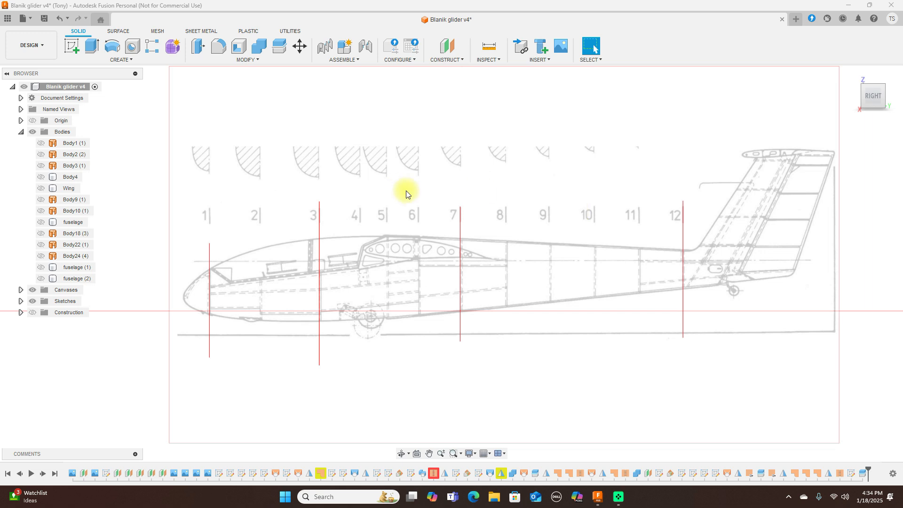
pyautogui.click(39, 221)
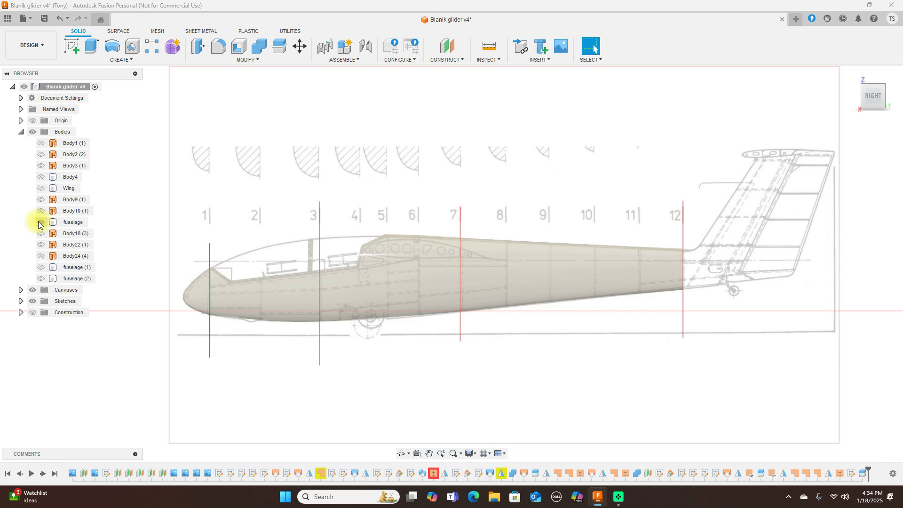
pyautogui.click(879, 89)
pyautogui.keyDown('shift'); pyautogui.moveTo(81, 99); pyautogui.dragTo(40, 90, button='middle'); pyautogui.keyUp('shift')
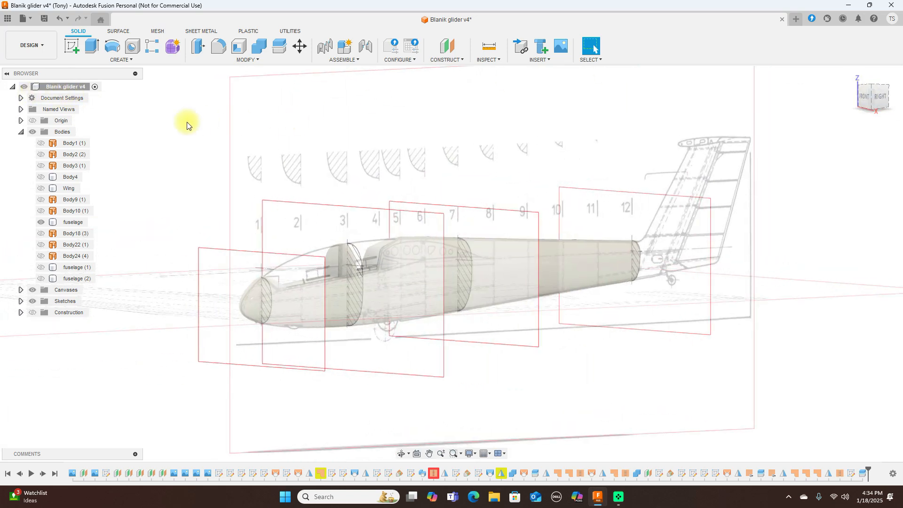
pyautogui.click(43, 222)
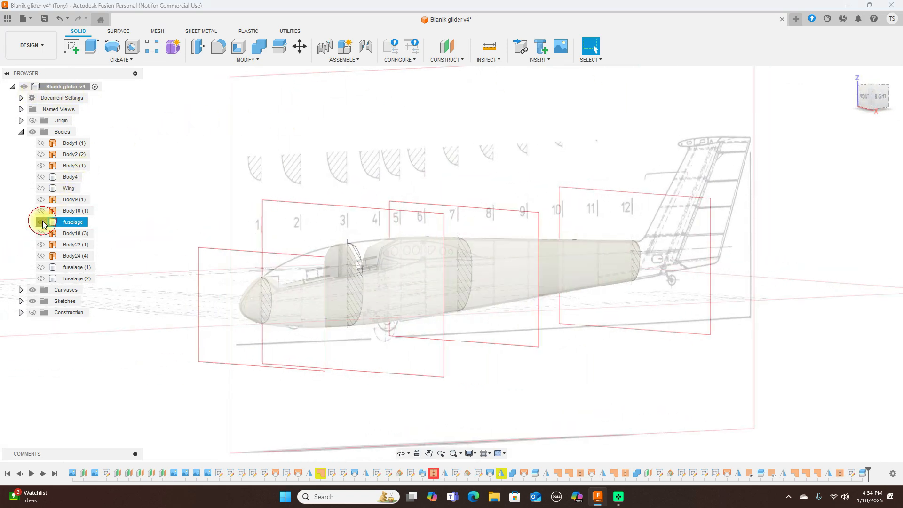
pyautogui.click(42, 222)
# Step: Inspect the glider from oblique angles, return to the flat side view and shift the blueprint up-right
pyautogui.moveTo(875, 98)
pyautogui.mouseDown()
pyautogui.moveTo(4, 105)
pyautogui.moveTo(16, 108)
pyautogui.moveTo(12, 97)
pyautogui.moveTo(899, 98)
pyautogui.moveTo(695, 98)
pyautogui.moveTo(874, 98)
pyautogui.mouseUp()
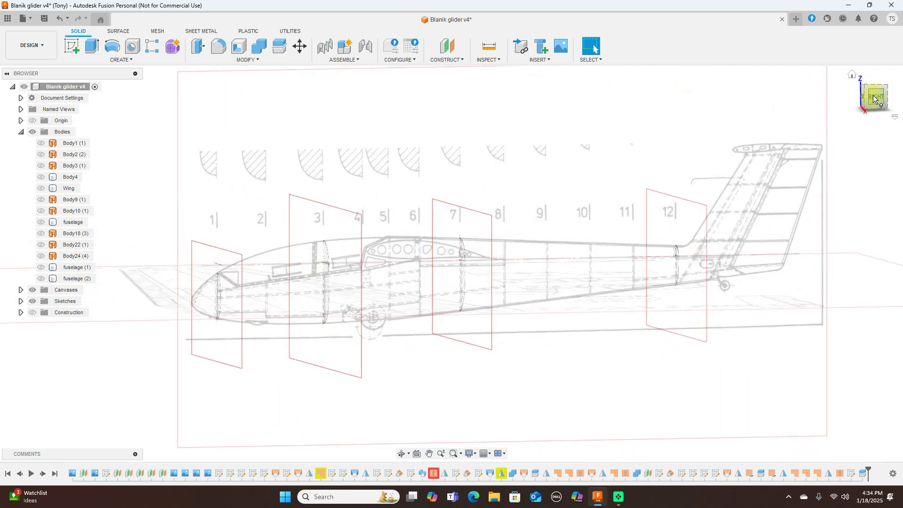
pyautogui.click(875, 99)
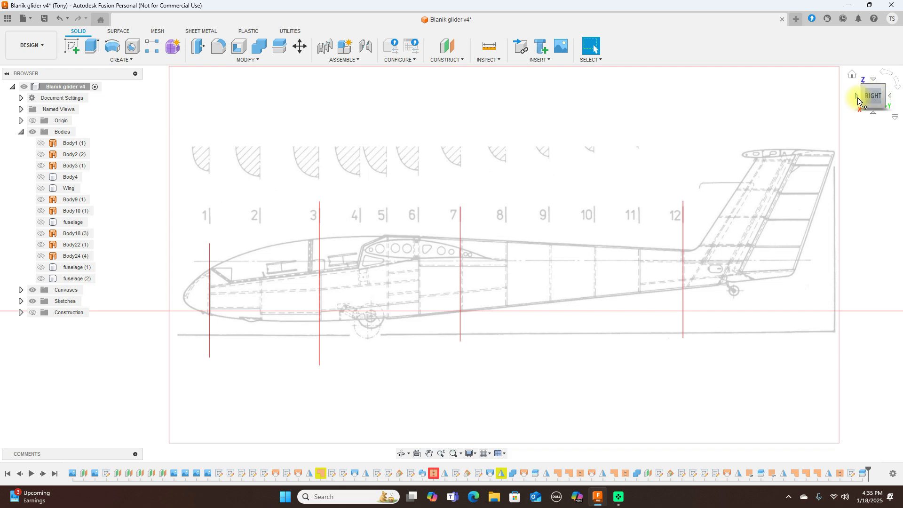
pyautogui.moveTo(871, 96)
pyautogui.mouseDown()
pyautogui.moveTo(6, 97)
pyautogui.moveTo(827, 105)
pyautogui.moveTo(752, 101)
pyautogui.moveTo(887, 98)
pyautogui.moveTo(865, 100)
pyautogui.mouseUp()
pyautogui.click(877, 100)
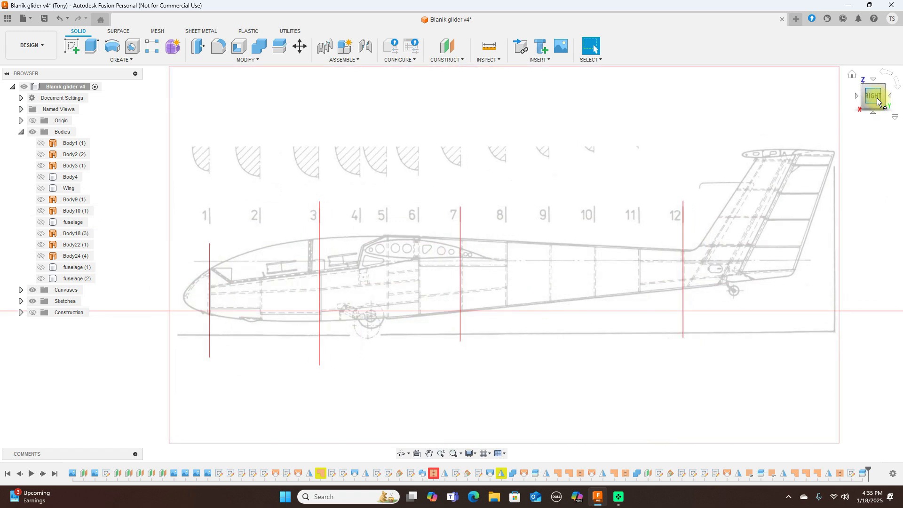
pyautogui.moveTo(865, 102)
pyautogui.mouseDown()
pyautogui.moveTo(880, 101)
pyautogui.moveTo(9, 101)
pyautogui.moveTo(863, 100)
pyautogui.mouseUp()
pyautogui.click(875, 100)
pyautogui.scroll(2, 552, 180)
pyautogui.scroll(-2, 552, 180)
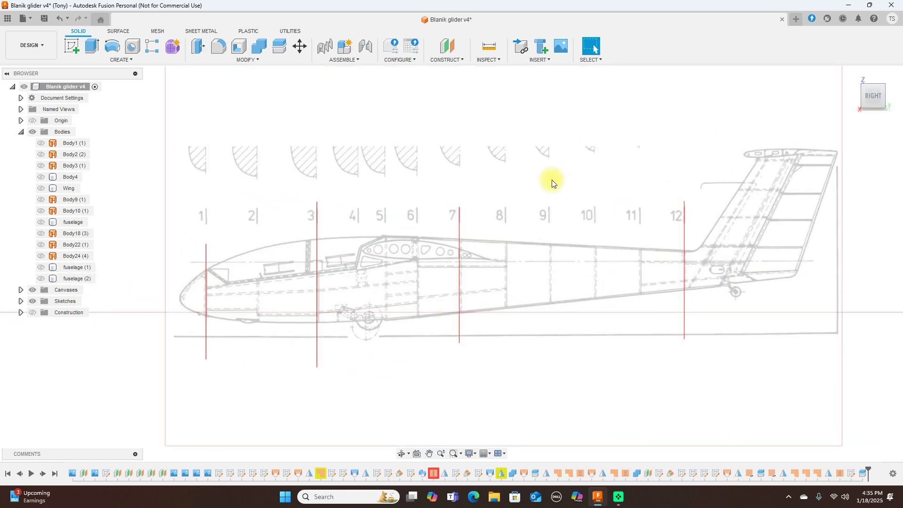
pyautogui.moveTo(548, 182); pyautogui.dragTo(573, 154, button='middle')
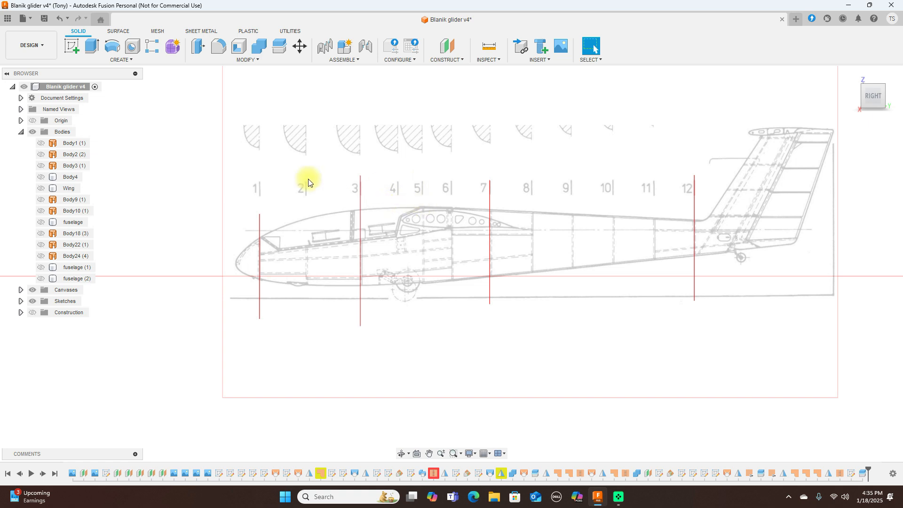
# Step: On the side plane, sketch a vertical line from fuselage top to bottom at station 4
pyautogui.click(69, 48)
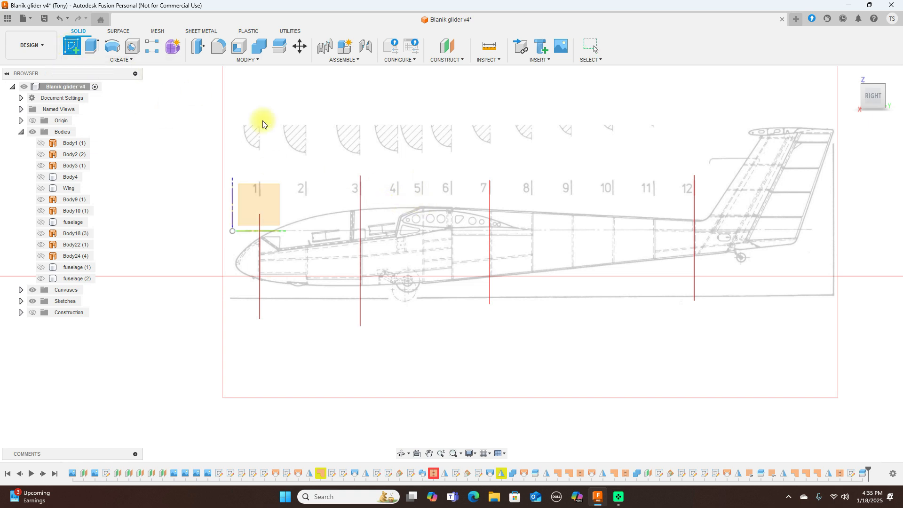
pyautogui.click(270, 196)
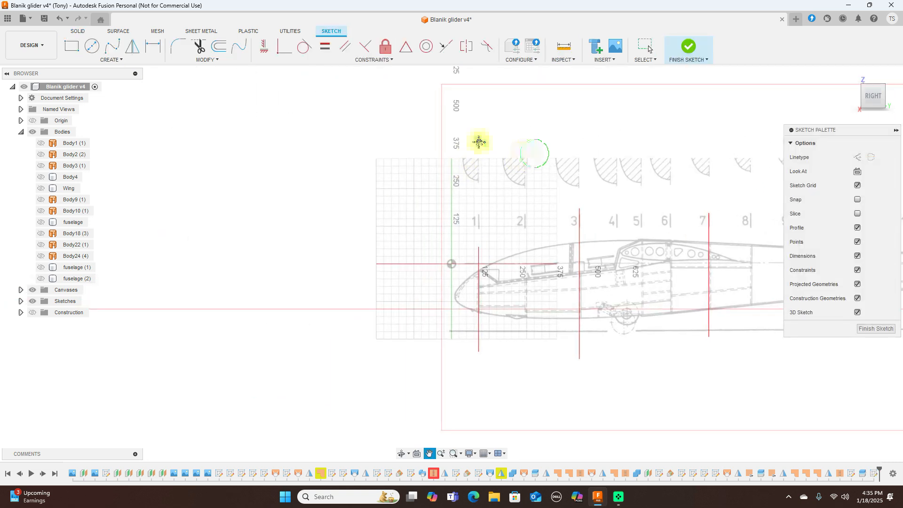
pyautogui.press('l')
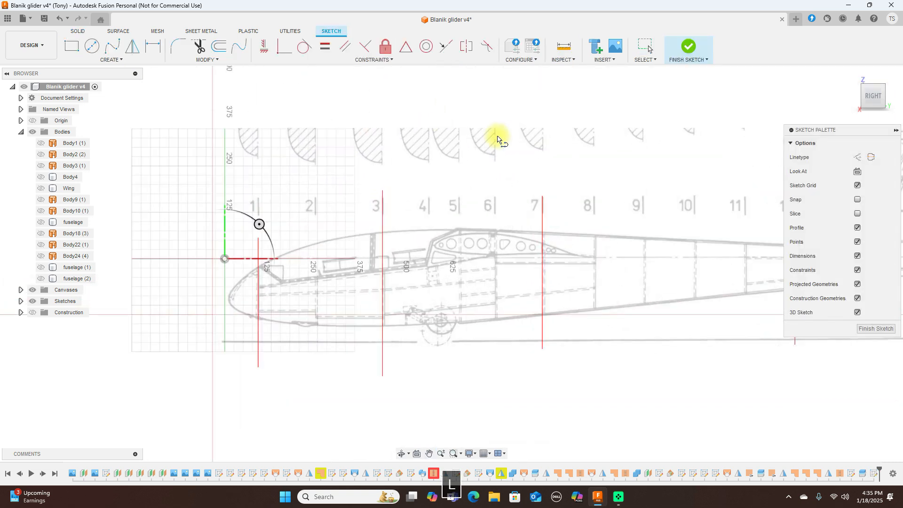
pyautogui.click(424, 229)
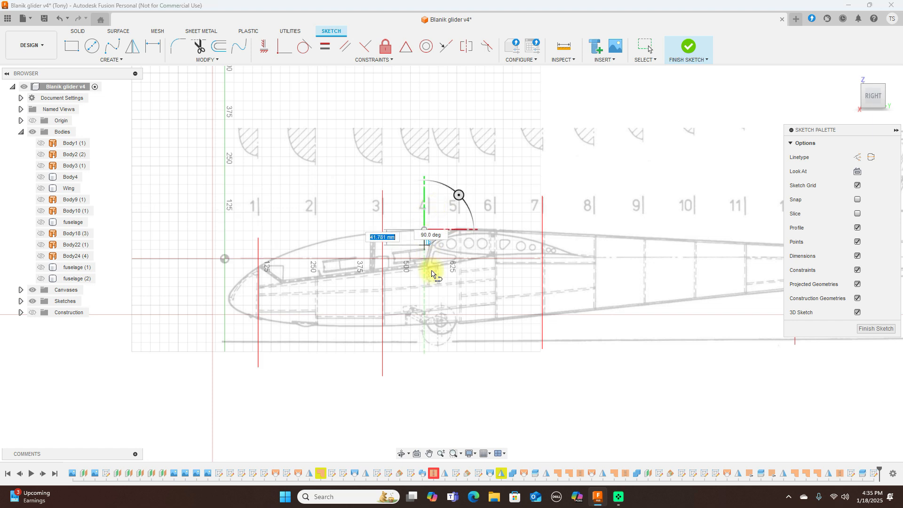
pyautogui.click(425, 324)
pyautogui.rightClick(426, 326)
pyautogui.click(445, 323)
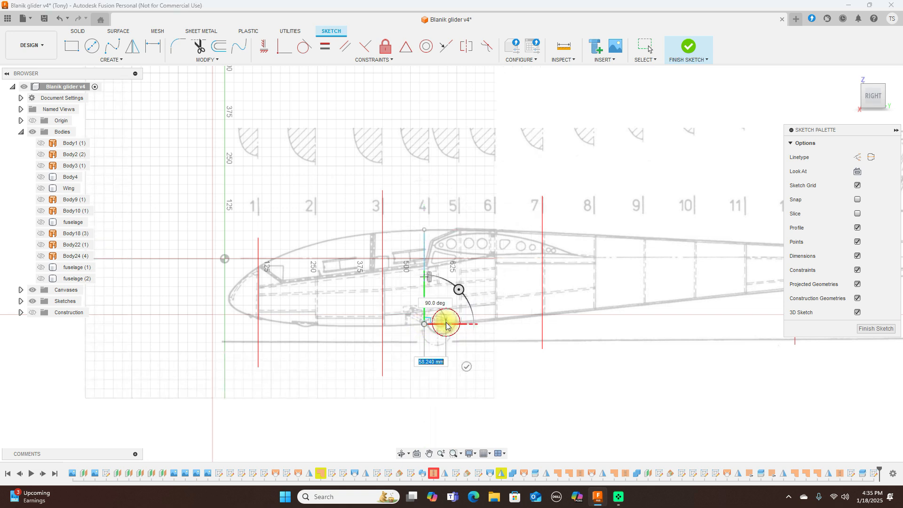
pyautogui.click(686, 48)
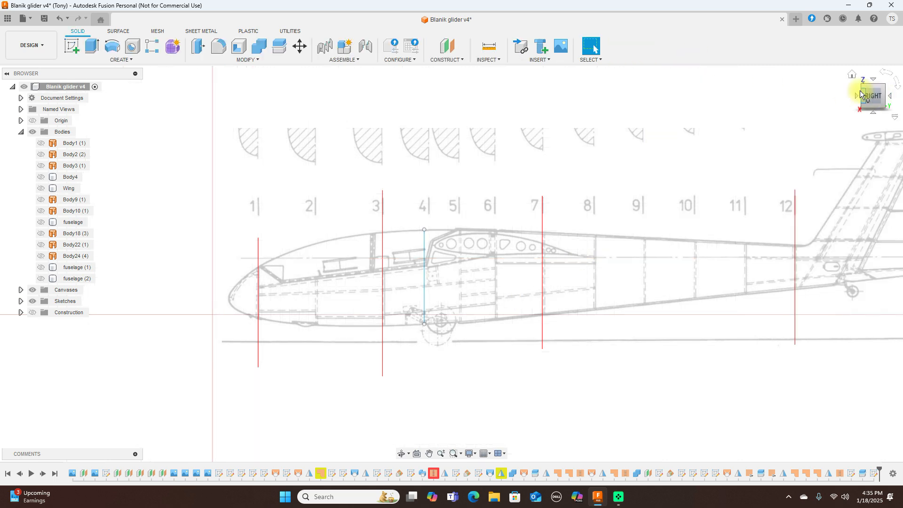
# Step: Switch to the front view and shift the cross-section drawing up and right
pyautogui.click(855, 96)
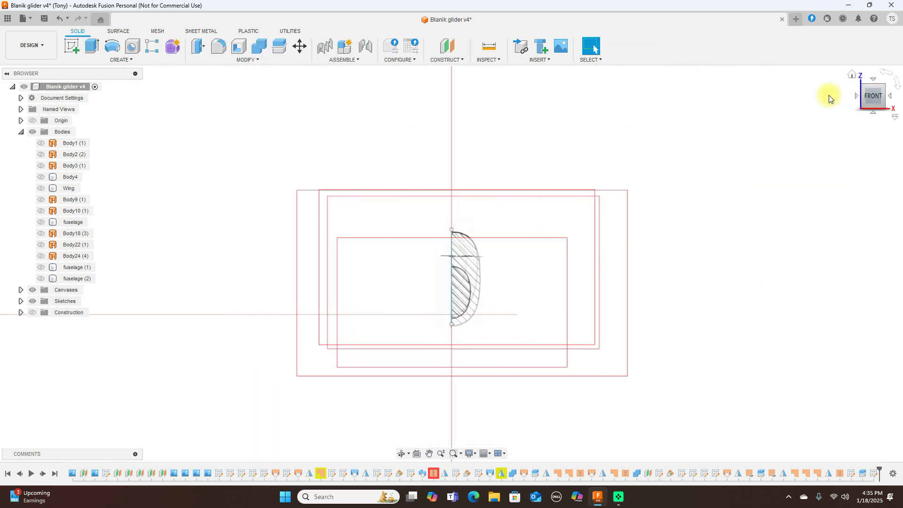
pyautogui.moveTo(540, 210); pyautogui.dragTo(577, 162, button='middle')
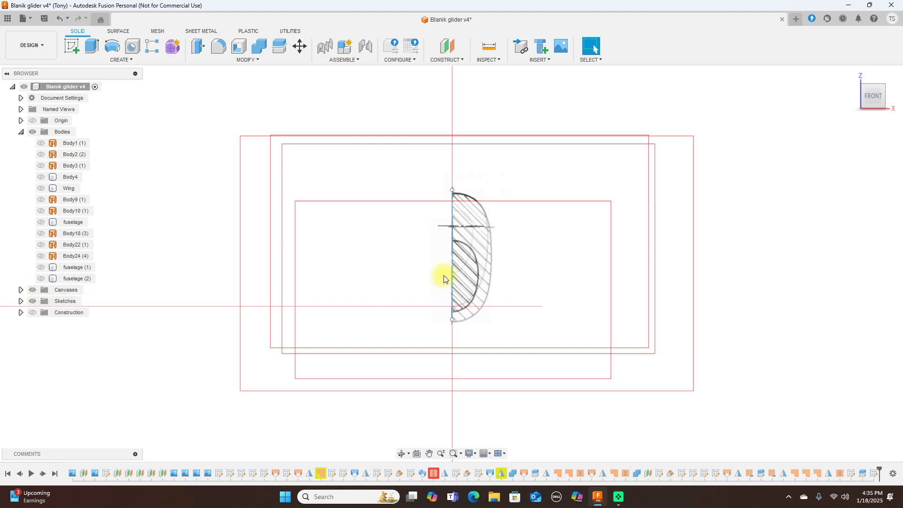
pyautogui.scroll(2, 466, 270)
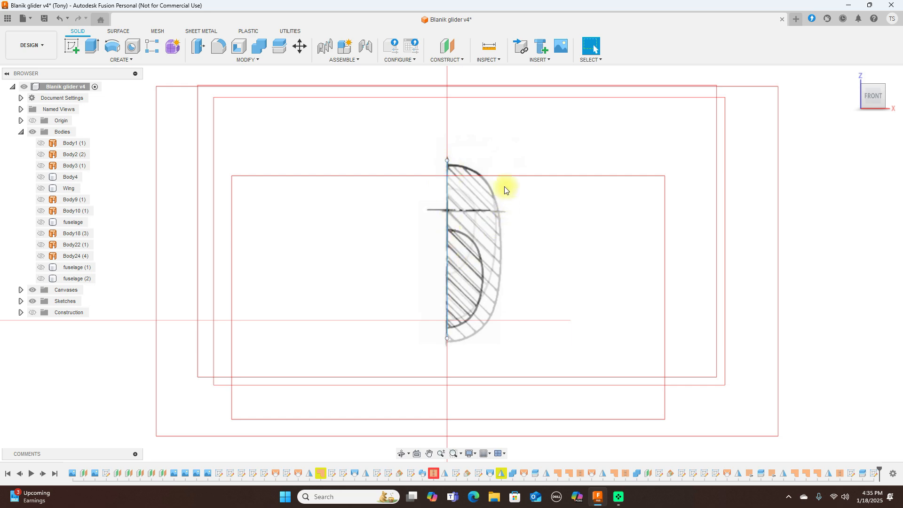
pyautogui.scroll(-2, 504, 186)
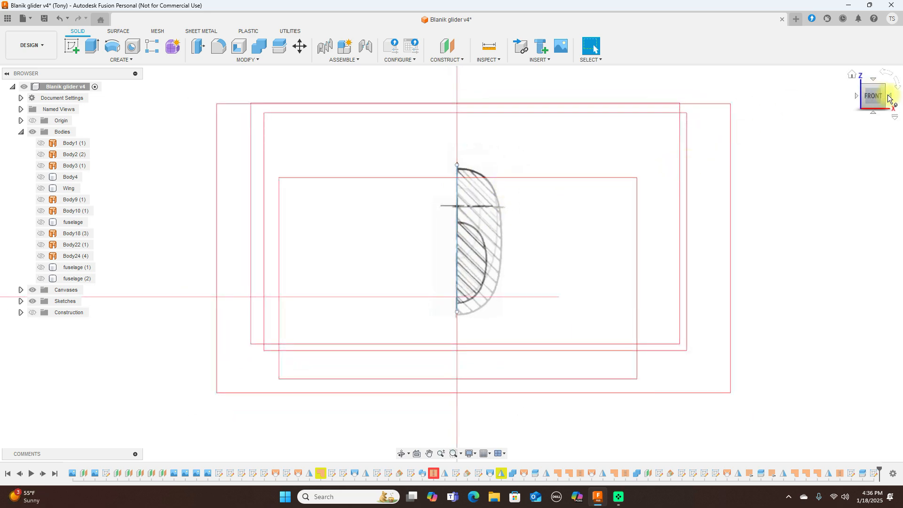
# Step: Show the Origin planes and axes, return to the front view, and enter the Form environment
pyautogui.click(890, 98)
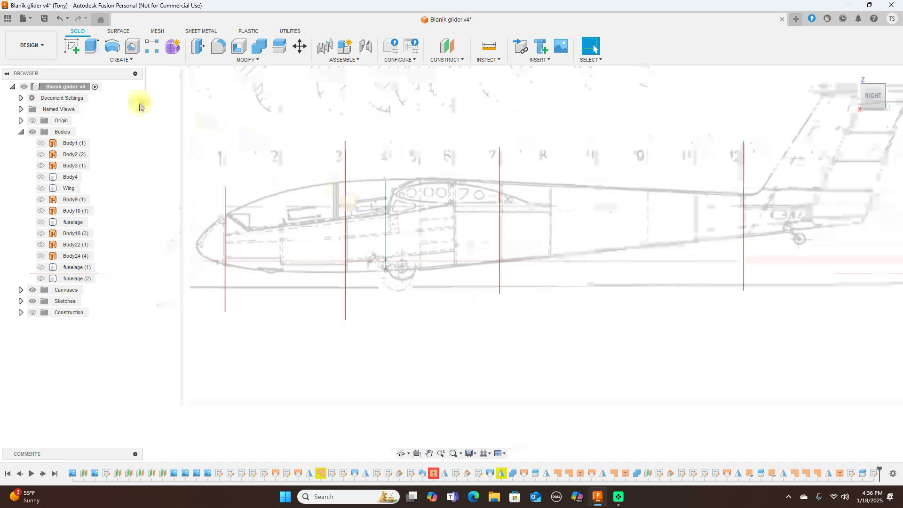
pyautogui.click(31, 122)
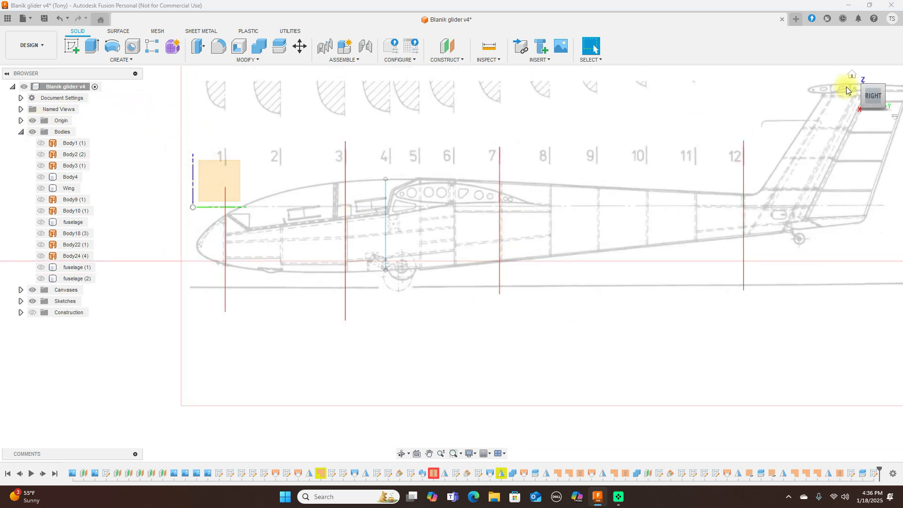
pyautogui.click(856, 95)
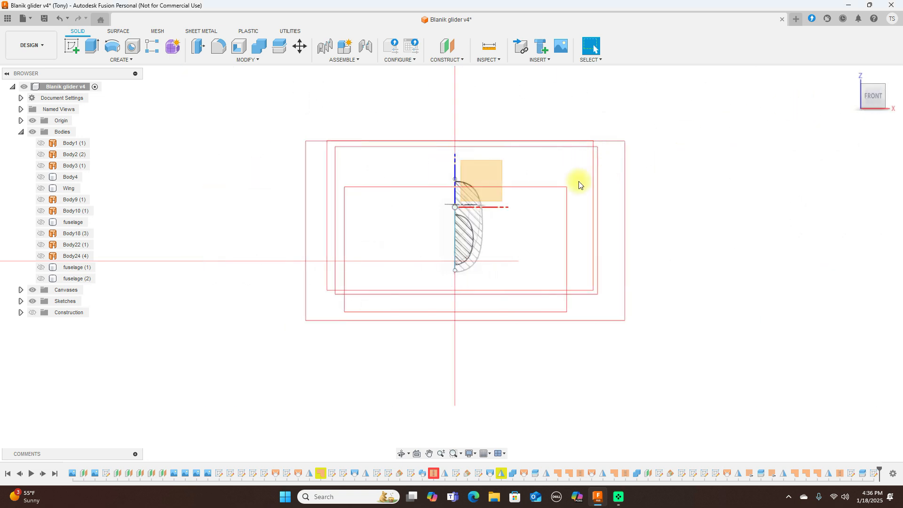
pyautogui.click(174, 50)
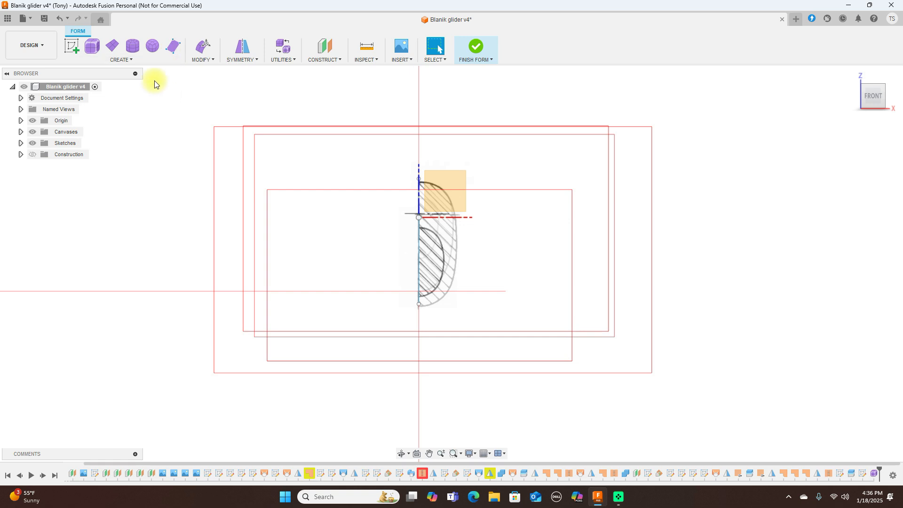
# Step: Start a cylinder form on an origin plane, then cancel it
pyautogui.click(131, 49)
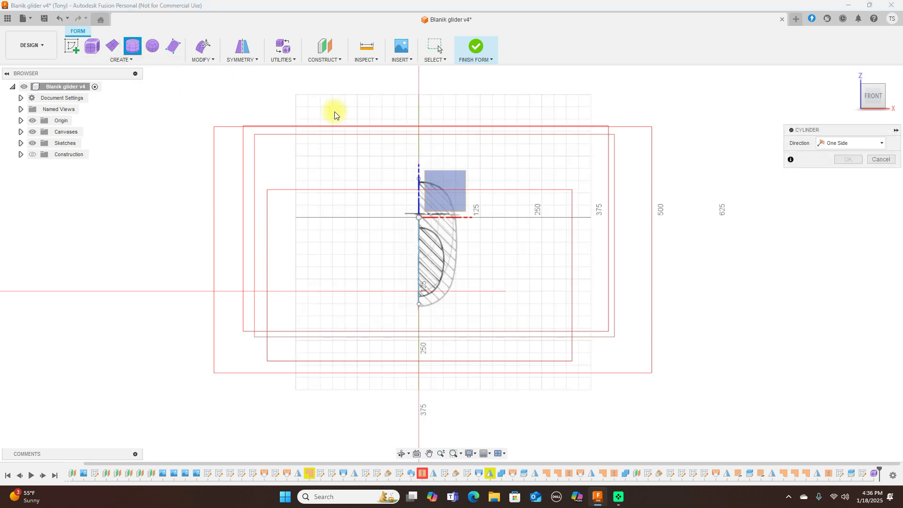
pyautogui.click(450, 187)
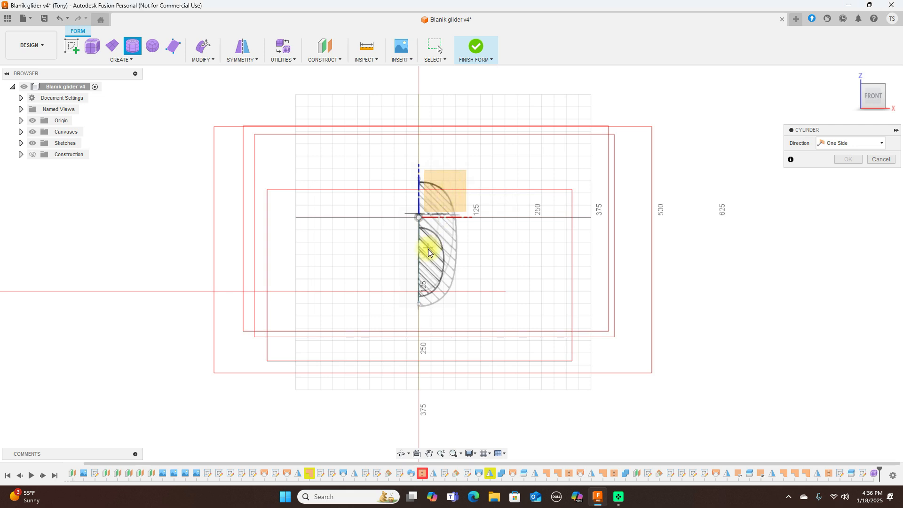
pyautogui.scroll(2, 428, 253)
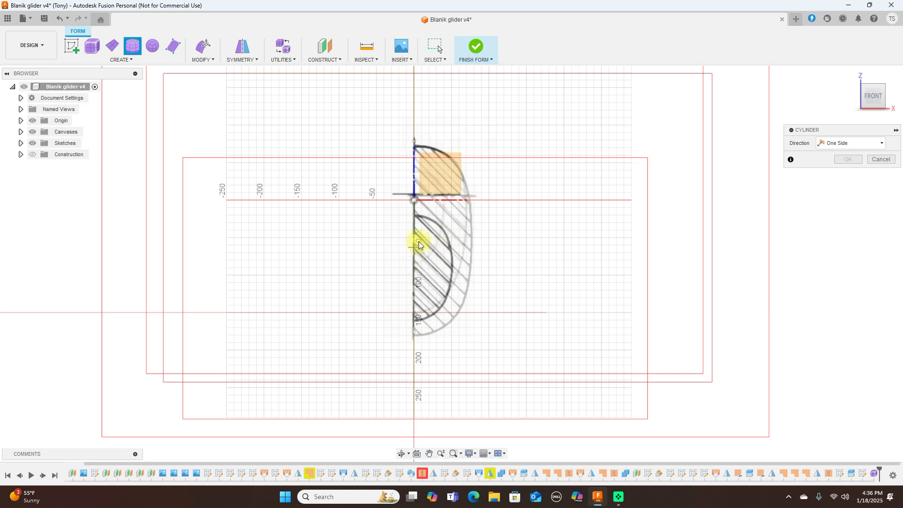
pyautogui.rightClick(535, 239)
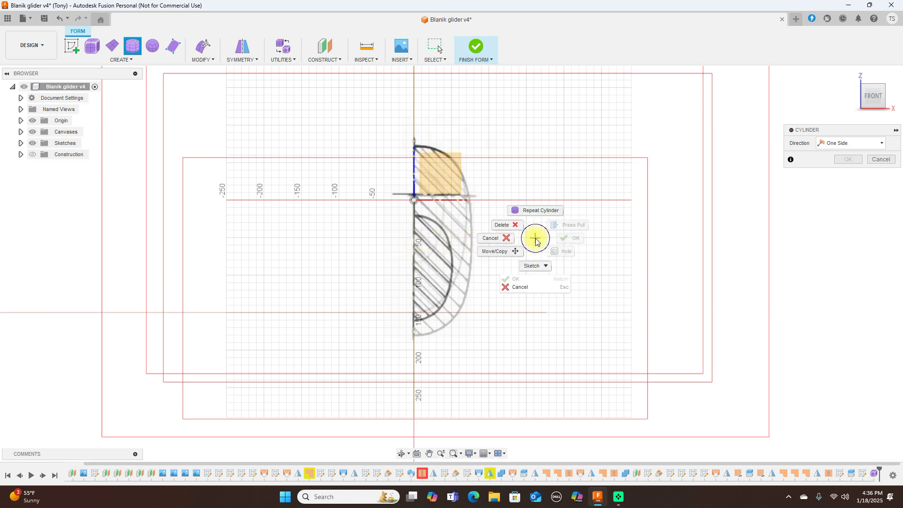
pyautogui.click(490, 239)
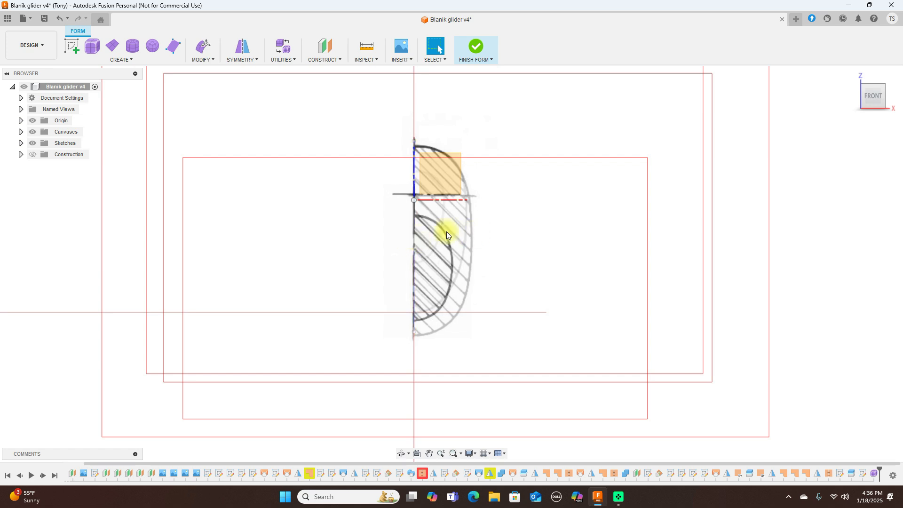
# Step: Start a plane-based command on the front plane, cancel it, and undo the last form step
pyautogui.press('p')
pyautogui.click(655, 177)
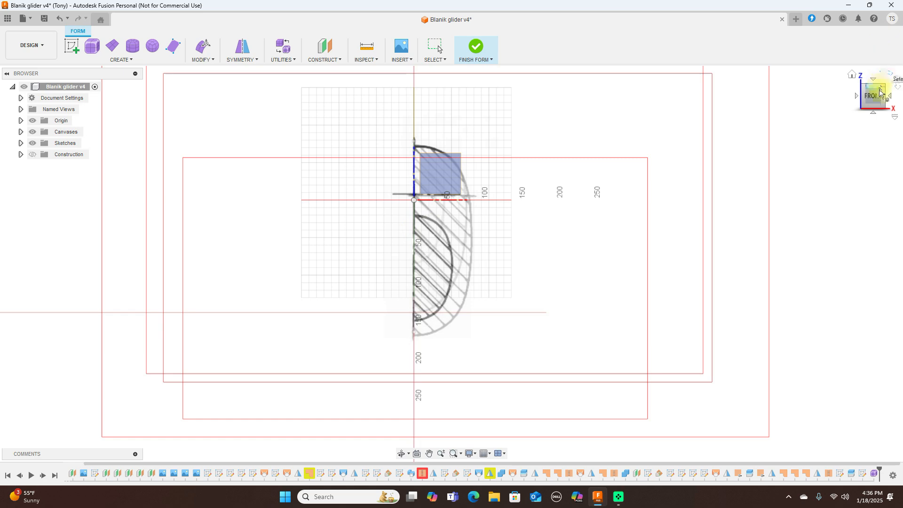
pyautogui.moveTo(882, 98); pyautogui.dragTo(866, 95)
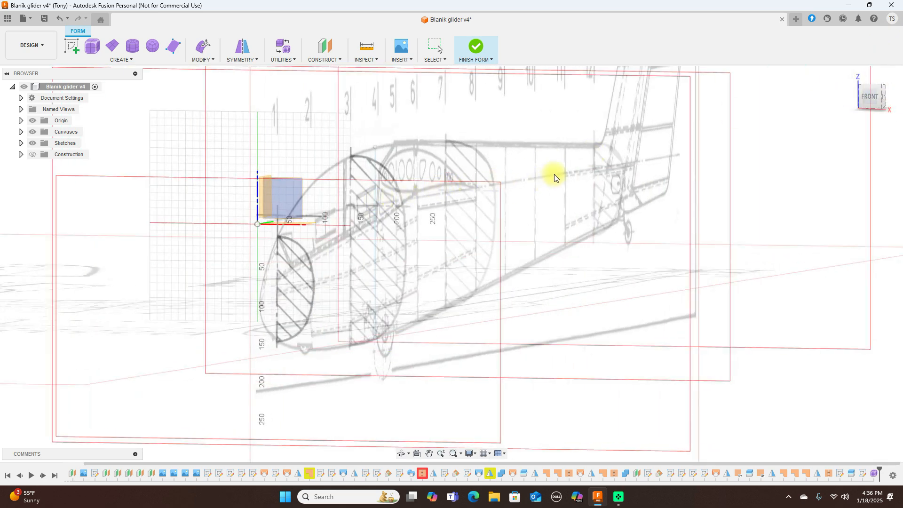
pyautogui.click(866, 96)
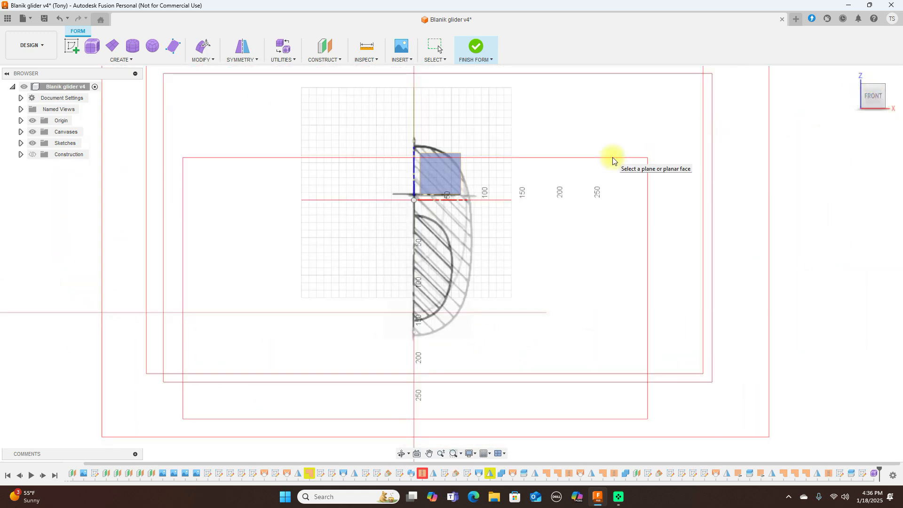
pyautogui.rightClick(613, 161)
pyautogui.click(579, 158)
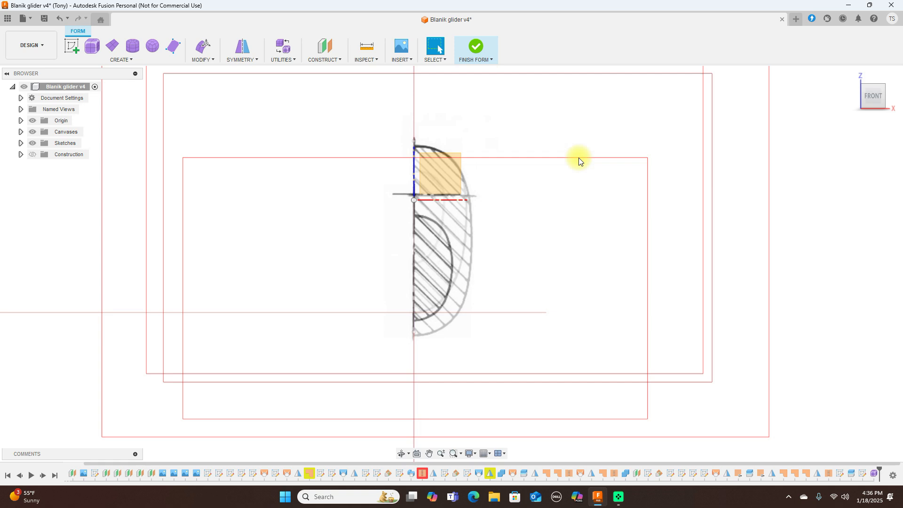
pyautogui.rightClick(579, 157)
pyautogui.click(544, 161)
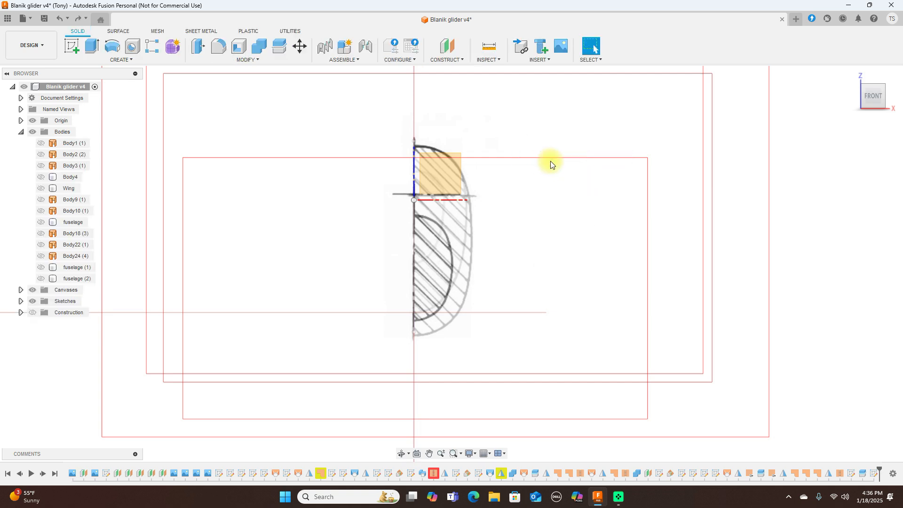
# Step: Sketch on the XZ plane, project the cross-section's vertical centre edge, and finish the sketch
pyautogui.click(447, 167)
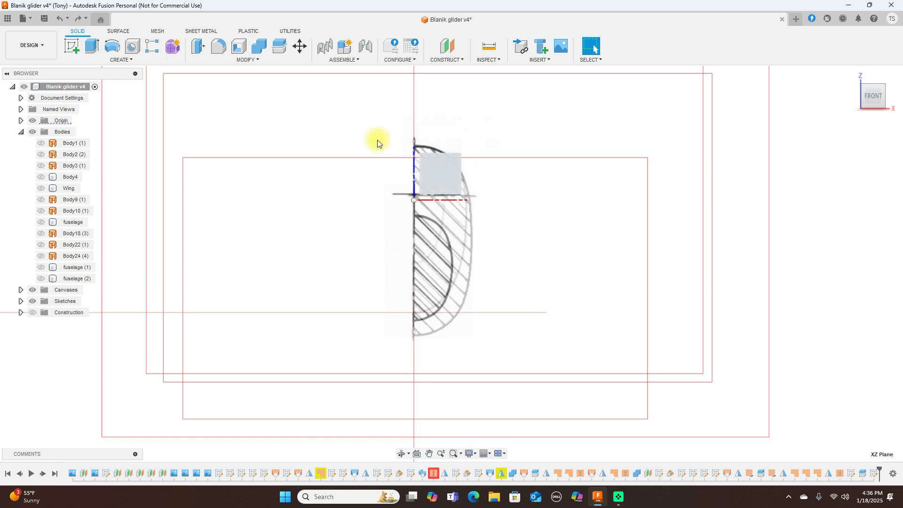
pyautogui.click(73, 47)
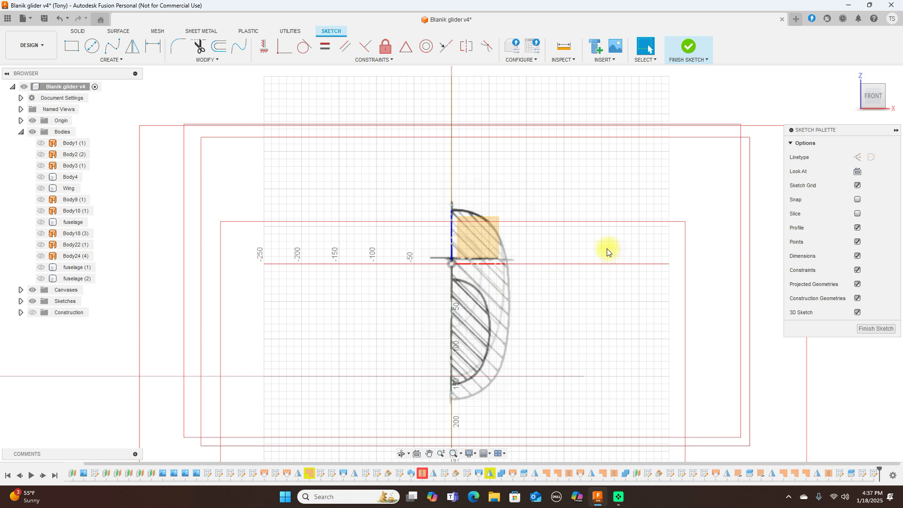
pyautogui.press('p')
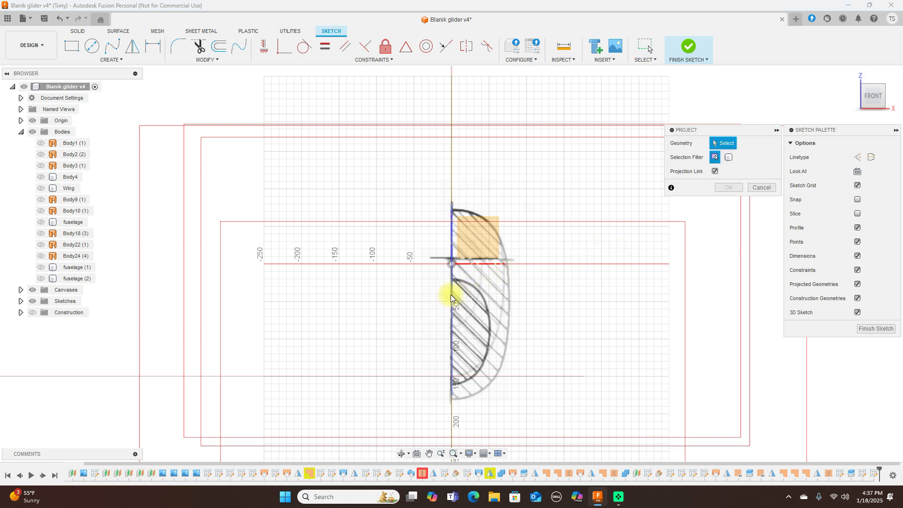
pyautogui.click(451, 295)
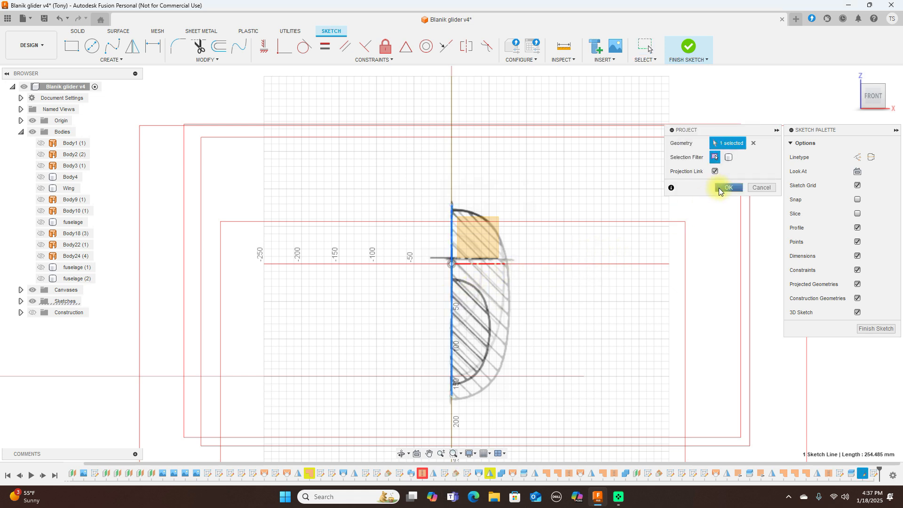
pyautogui.click(727, 187)
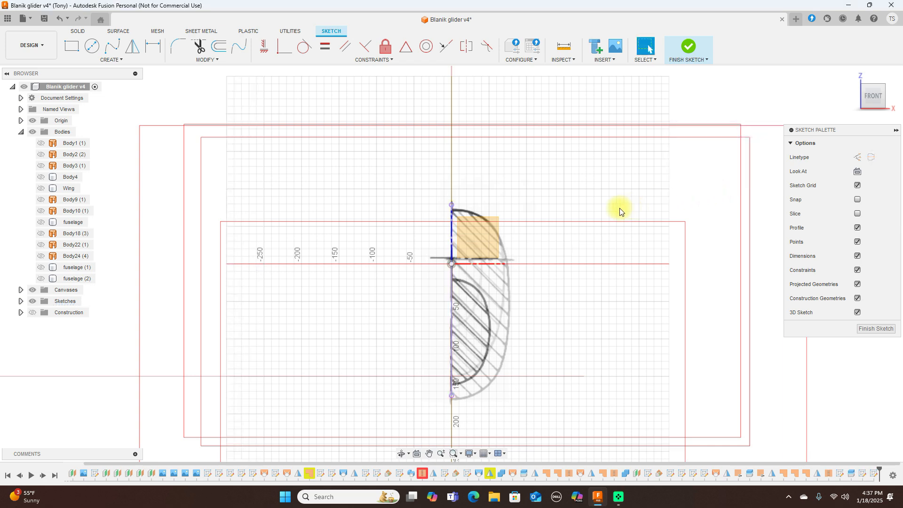
pyautogui.scroll(-3, 619, 212)
pyautogui.scroll(2, 619, 211)
pyautogui.moveTo(619, 212); pyautogui.dragTo(619, 170, button='middle')
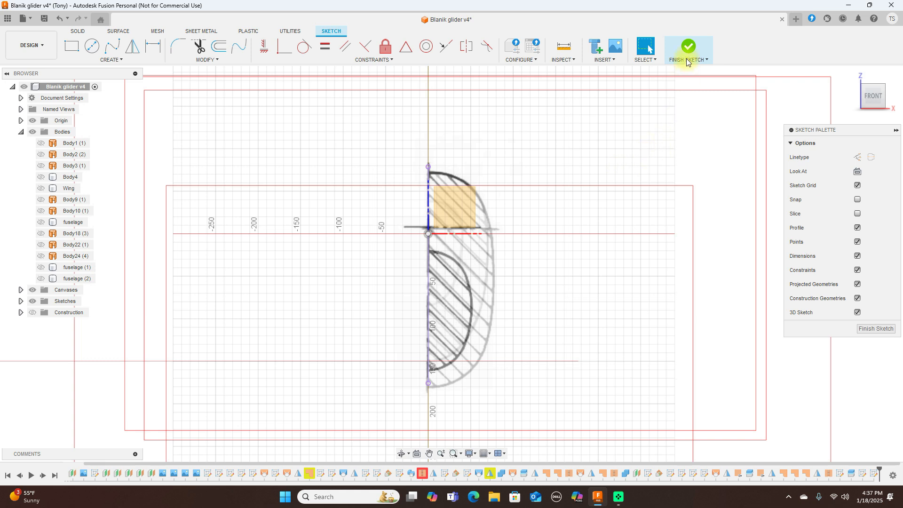
pyautogui.click(687, 44)
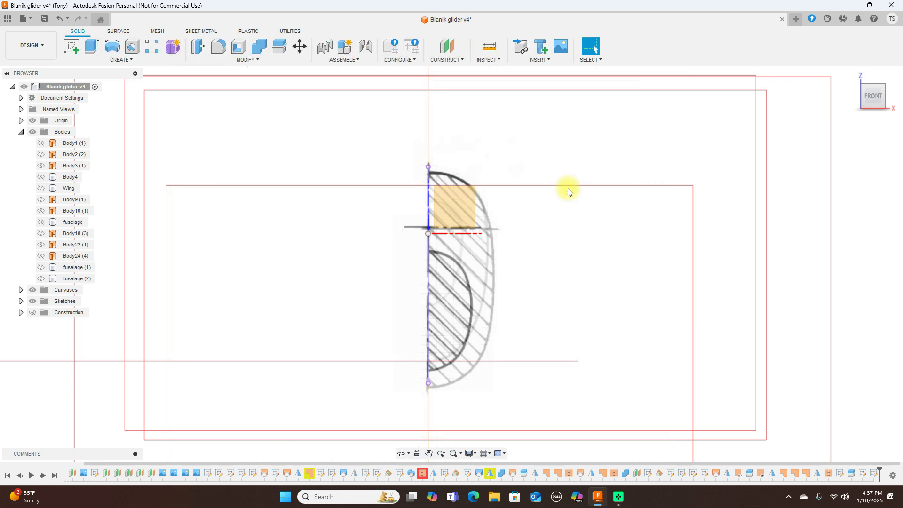
# Step: Start a T-spline cylinder centred on the cross-section with a 262.42 mm diameter
pyautogui.click(174, 48)
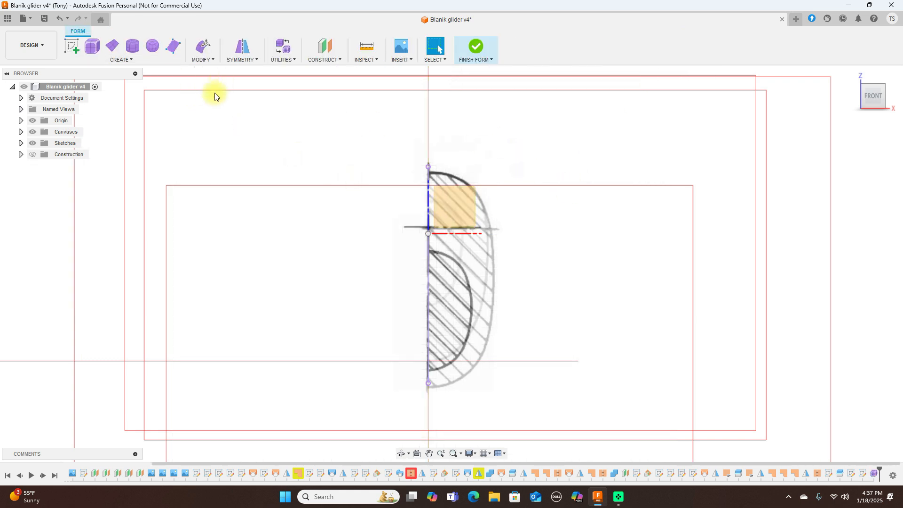
pyautogui.click(133, 47)
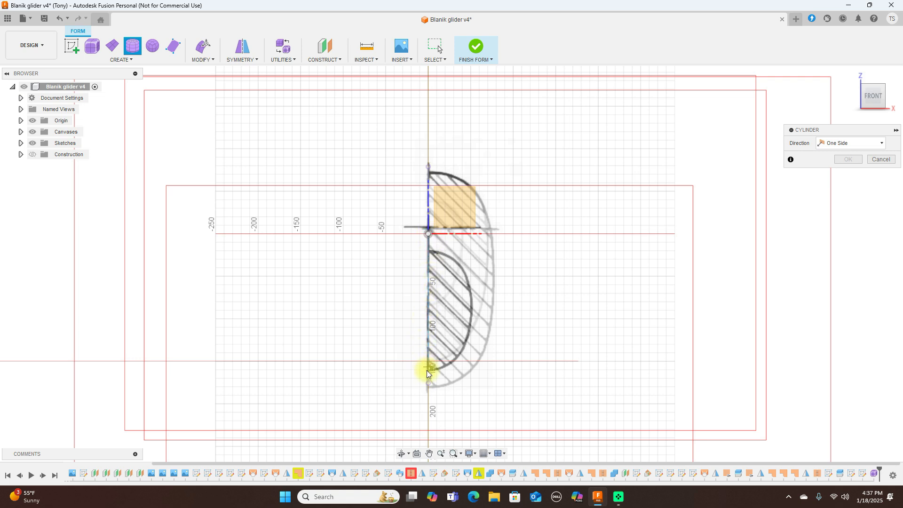
pyautogui.click(428, 277)
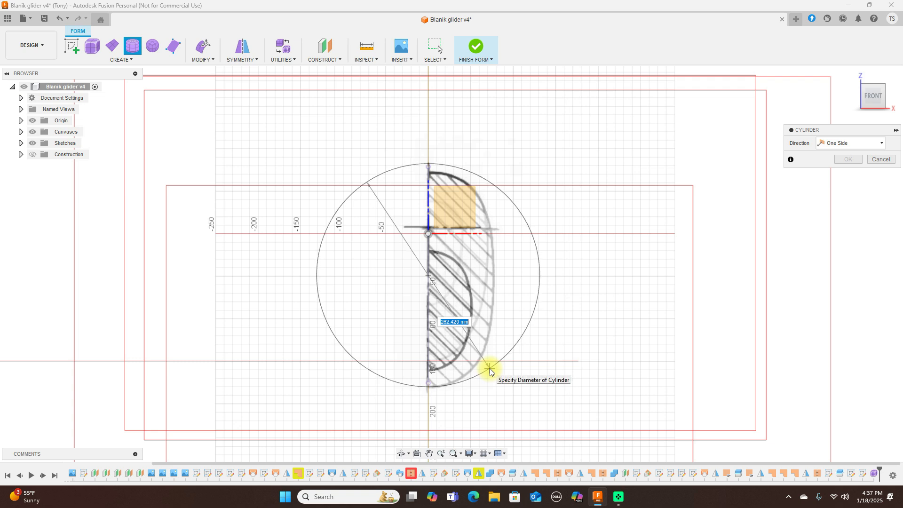
pyautogui.click(490, 369)
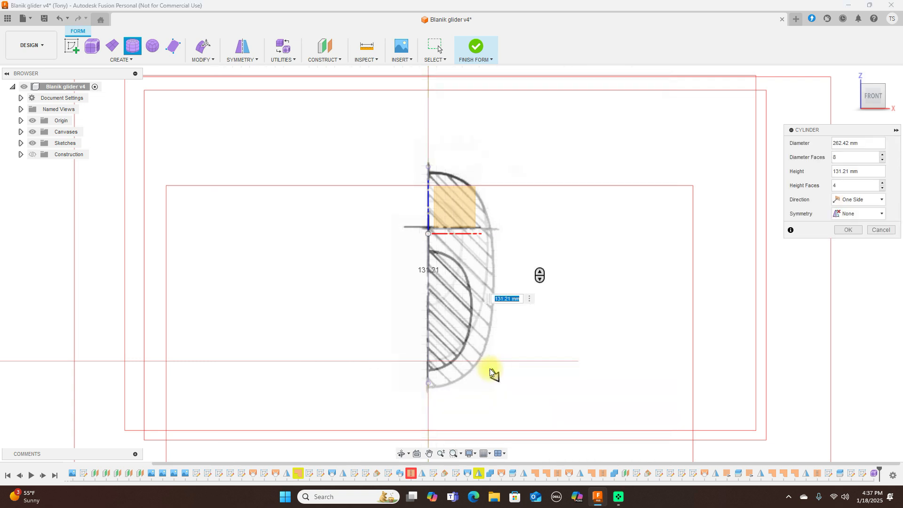
pyautogui.hotkey('ctrl', 'c')
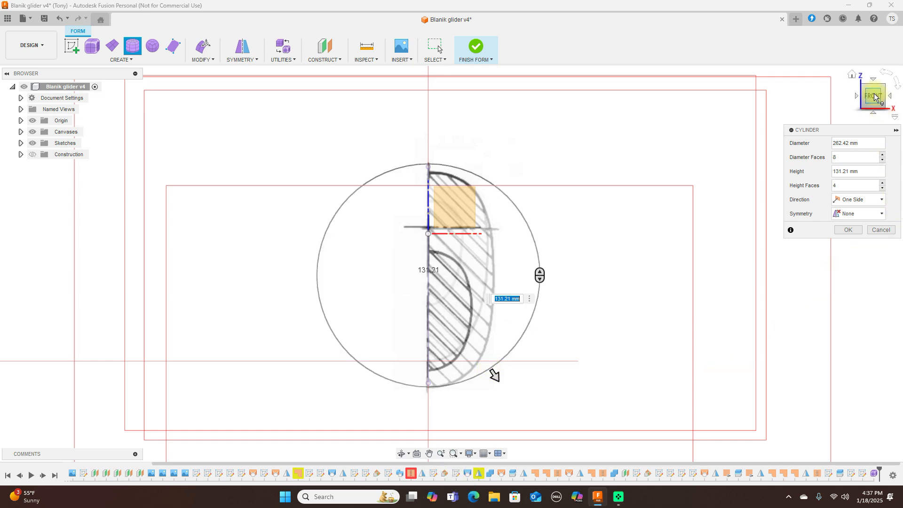
# Step: Stretch the cylinder to 1850 mm along the fuselage with 11 height faces, and create it
pyautogui.click(891, 97)
pyautogui.scroll(-2, 616, 174)
pyautogui.moveTo(661, 127); pyautogui.dragTo(452, 139, button='middle')
pyautogui.scroll(-2, 452, 139)
pyautogui.moveTo(631, 111); pyautogui.dragTo(420, 156, button='middle')
pyautogui.scroll(-1, 419, 159)
pyautogui.moveTo(154, 250); pyautogui.dragTo(733, 247)
pyautogui.scroll(2, 741, 248)
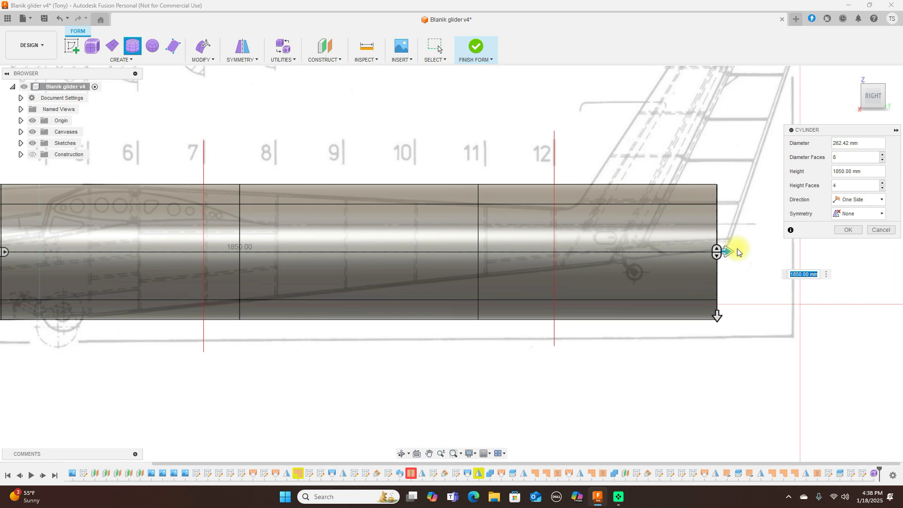
pyautogui.scroll(-3, 738, 249)
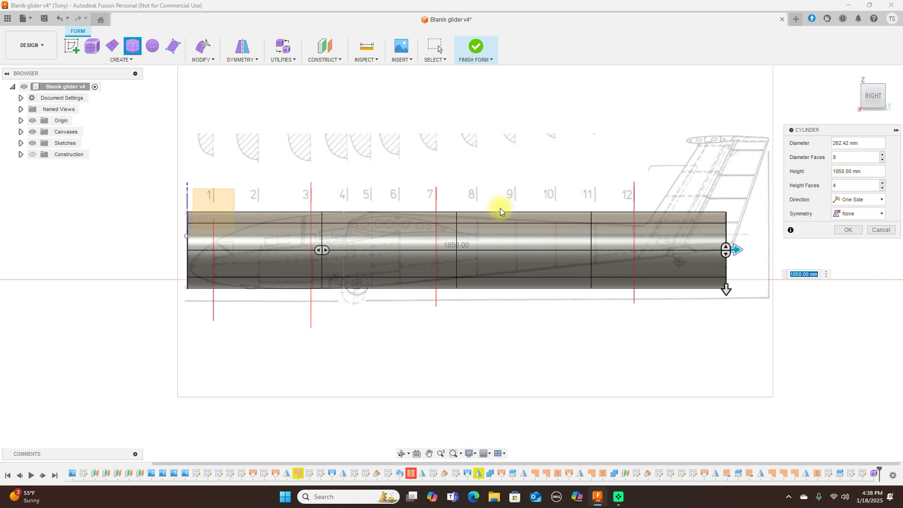
pyautogui.moveTo(326, 252); pyautogui.dragTo(476, 254)
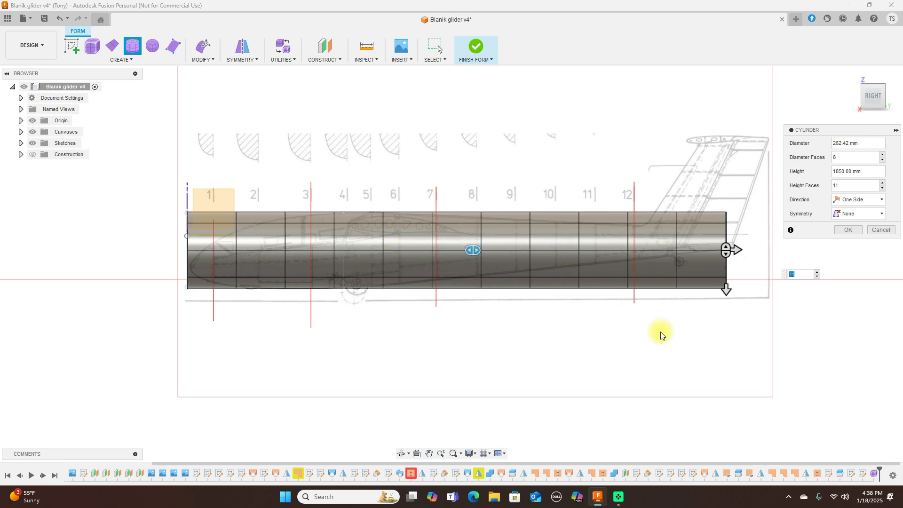
pyautogui.click(874, 79)
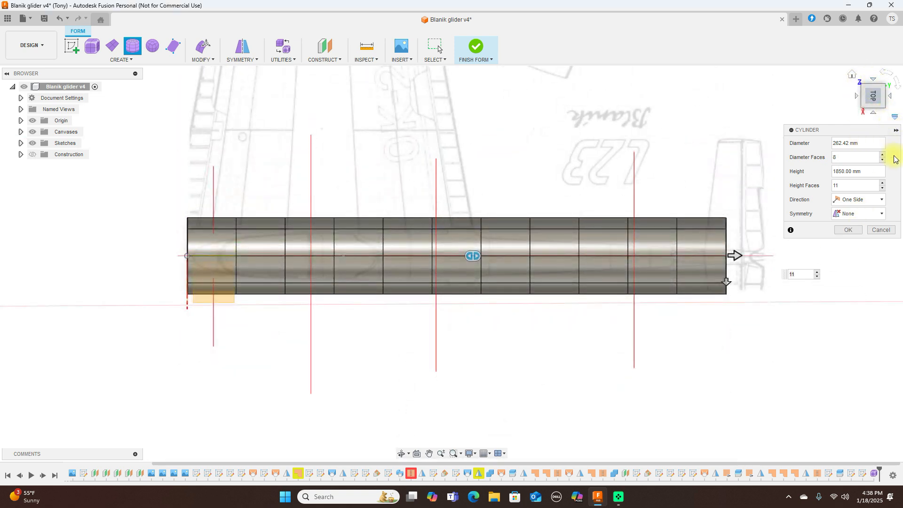
pyautogui.click(870, 110)
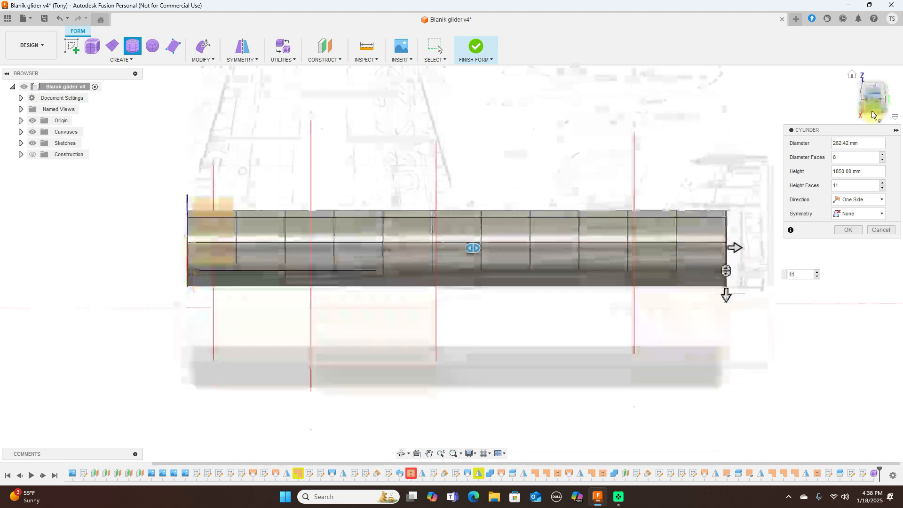
pyautogui.click(848, 230)
# Step: Set Body1's opacity to 70% so the glider blueprint shows through the fuselage
pyautogui.scroll(3, 385, 188)
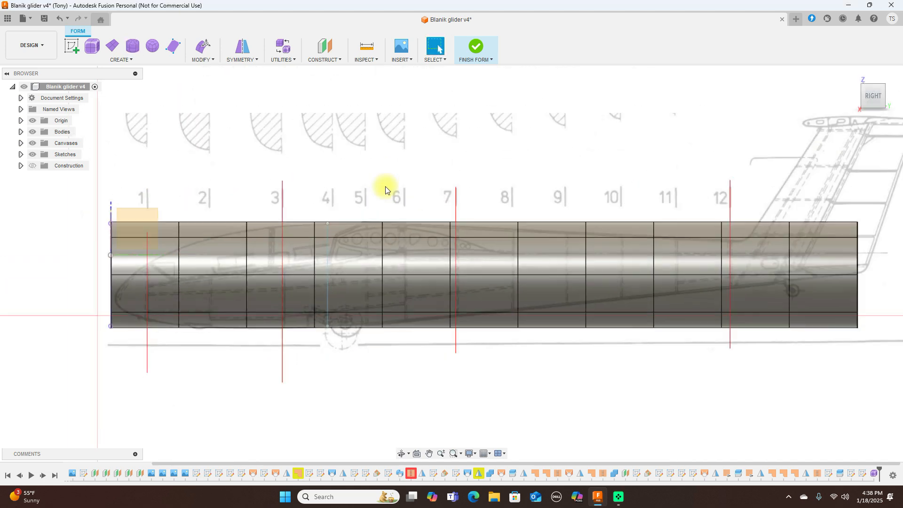
pyautogui.scroll(-3, 385, 188)
pyautogui.click(355, 255)
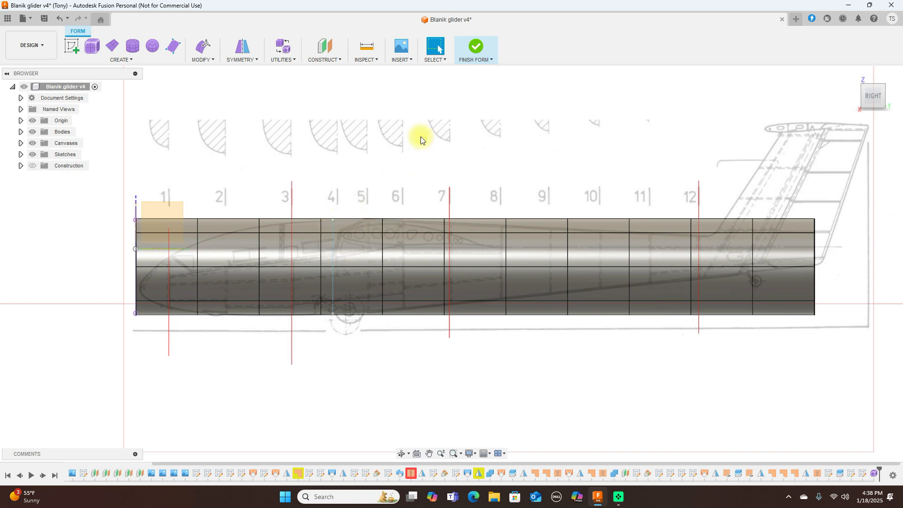
pyautogui.scroll(-2, 421, 140)
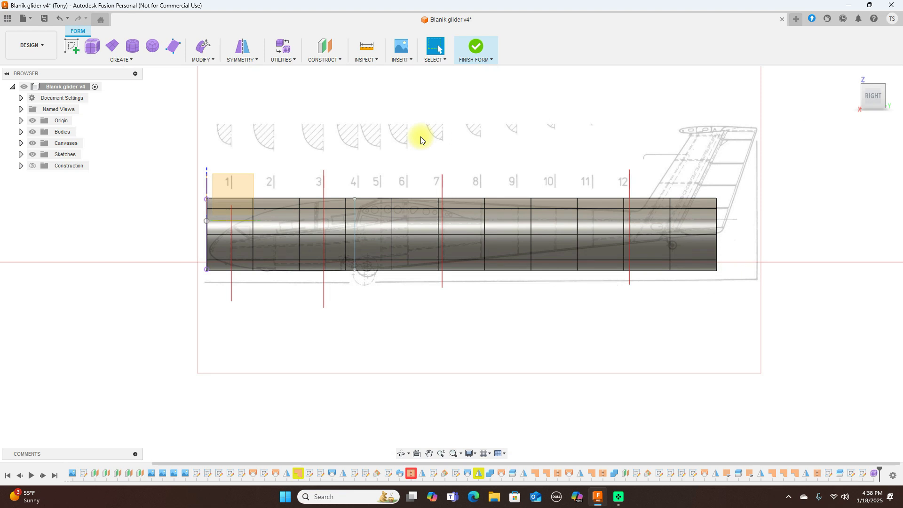
pyautogui.scroll(3, 329, 159)
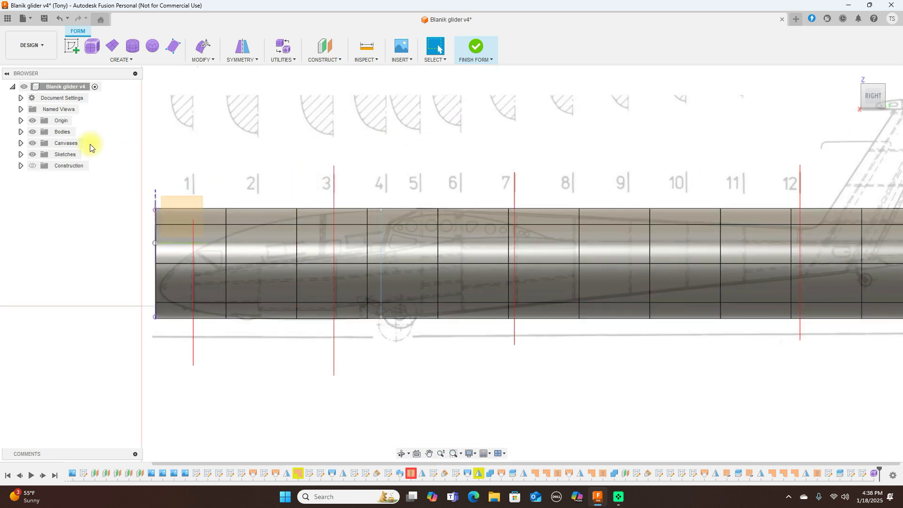
pyautogui.click(24, 133)
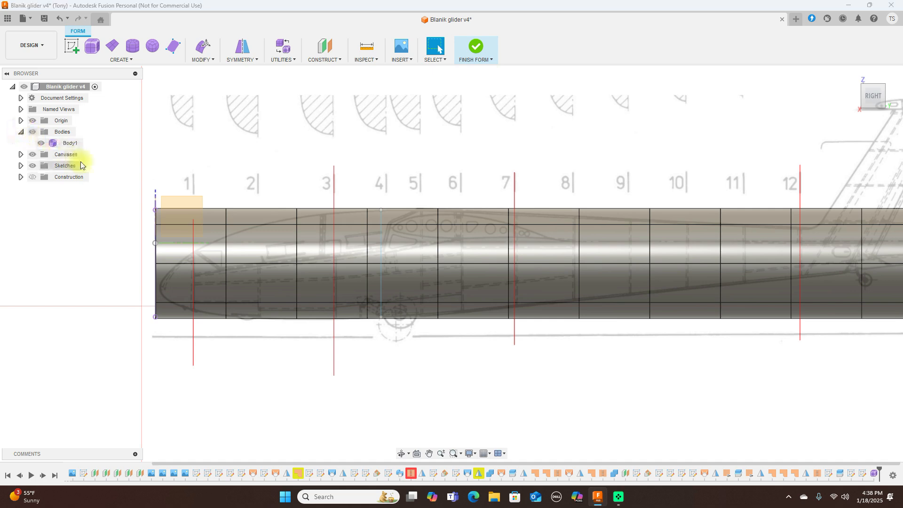
pyautogui.rightClick(73, 146)
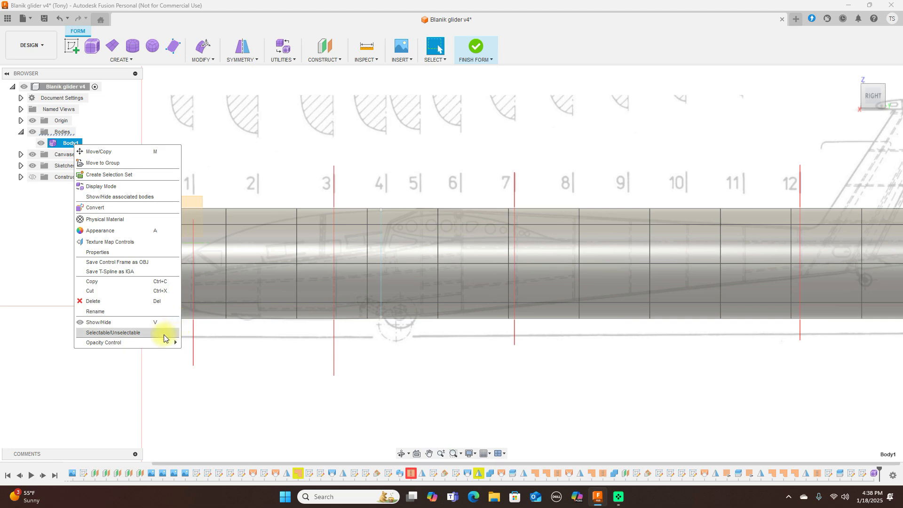
pyautogui.moveTo(174, 340)
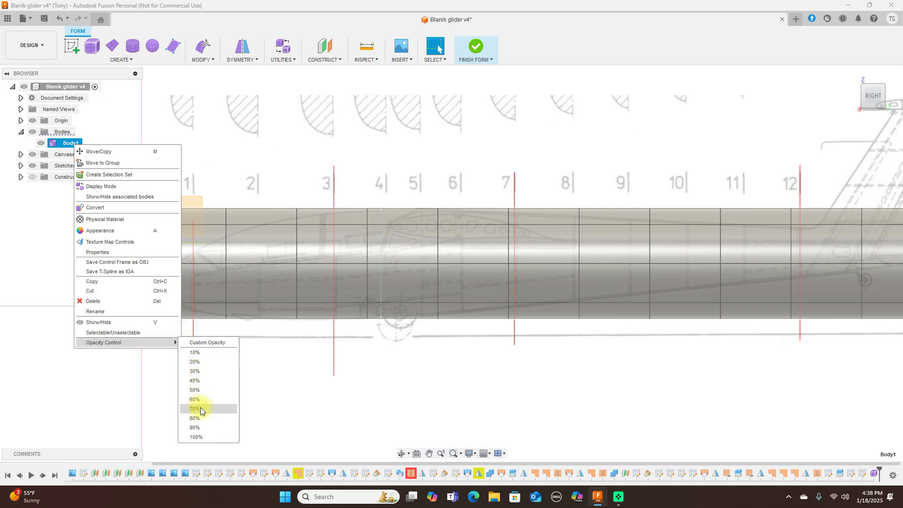
pyautogui.click(201, 408)
pyautogui.click(374, 374)
# Step: Expand the Canvases folder in the browser
pyautogui.scroll(-3, 374, 376)
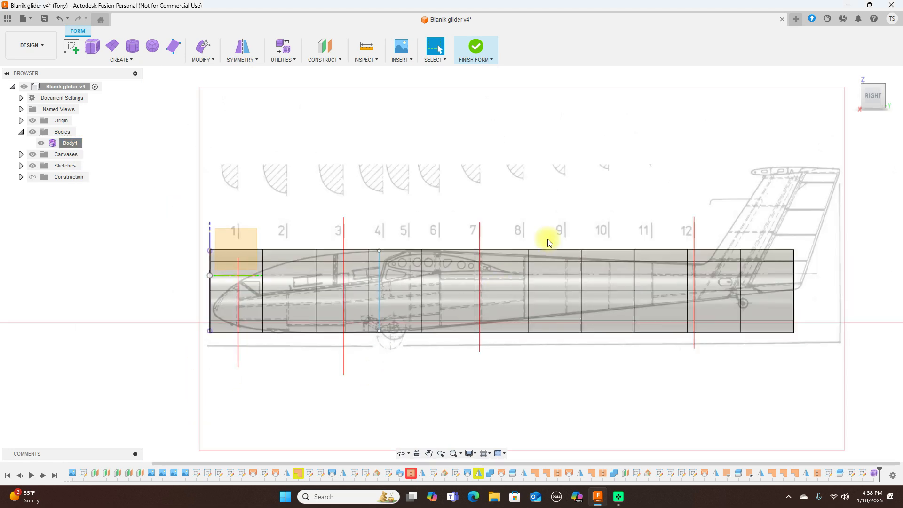
pyautogui.scroll(4, 548, 215)
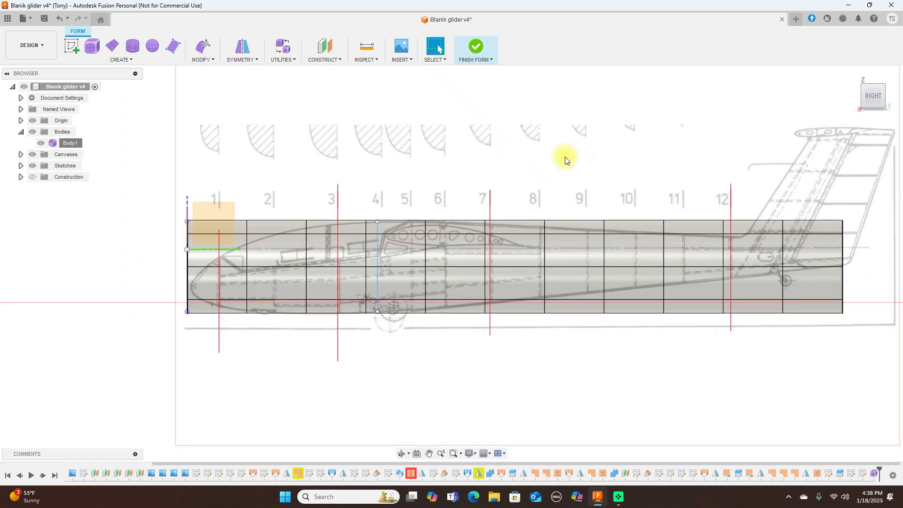
pyautogui.click(22, 154)
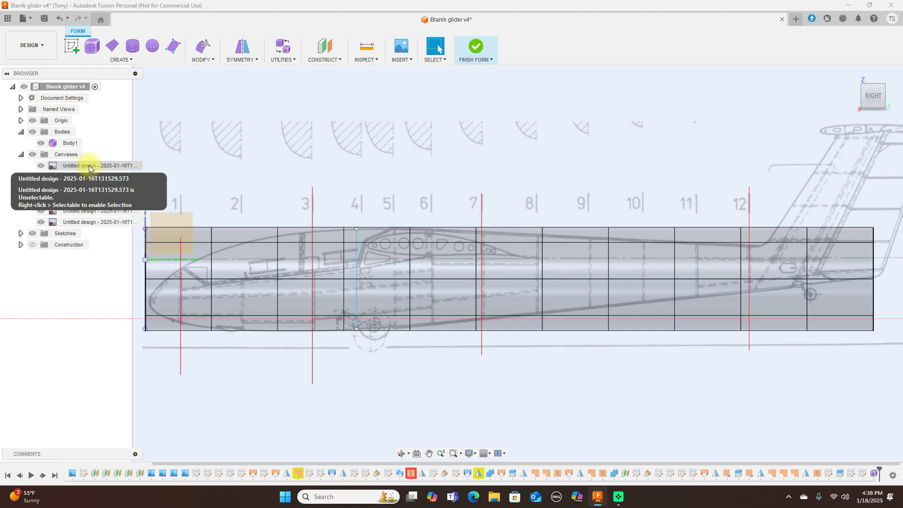
# Step: Edit the first side-view canvas and raise its opacity from 22 to 40
pyautogui.rightClick(89, 167)
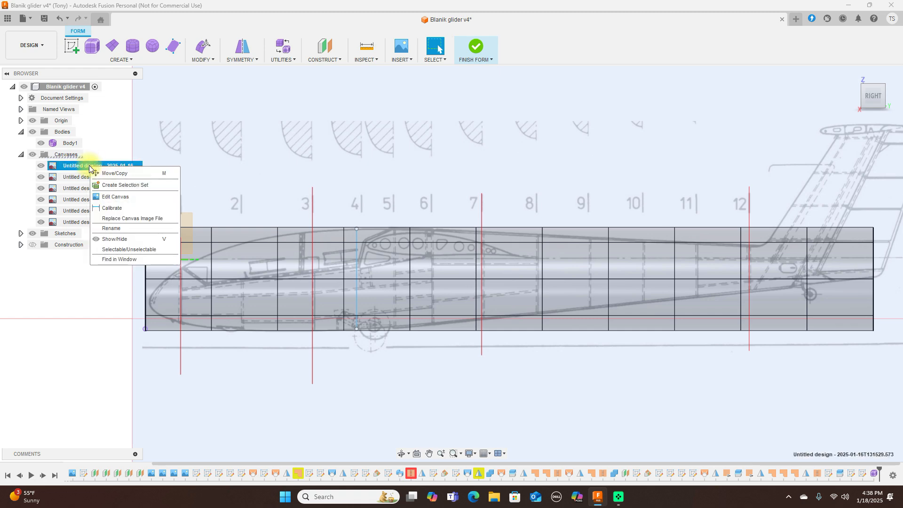
pyautogui.click(106, 197)
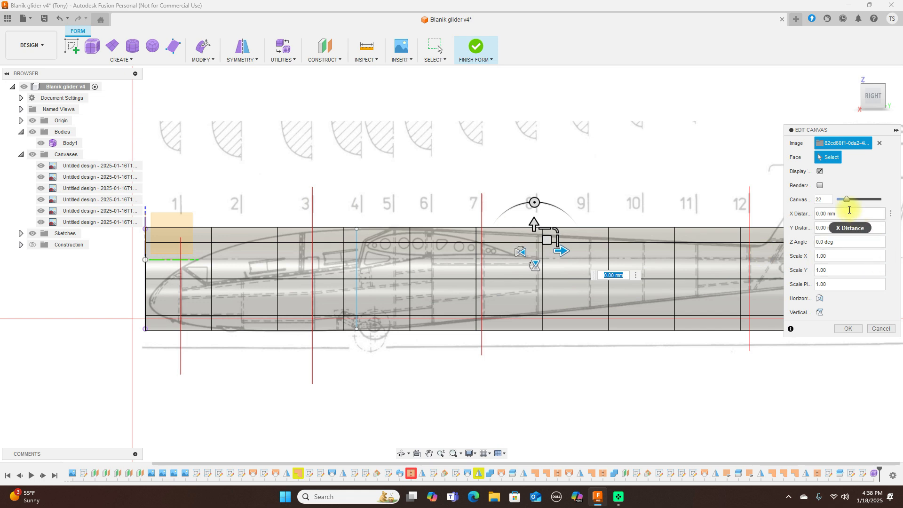
pyautogui.moveTo(846, 200)
pyautogui.mouseDown()
pyautogui.moveTo(862, 198)
pyautogui.moveTo(856, 202)
pyautogui.mouseUp()
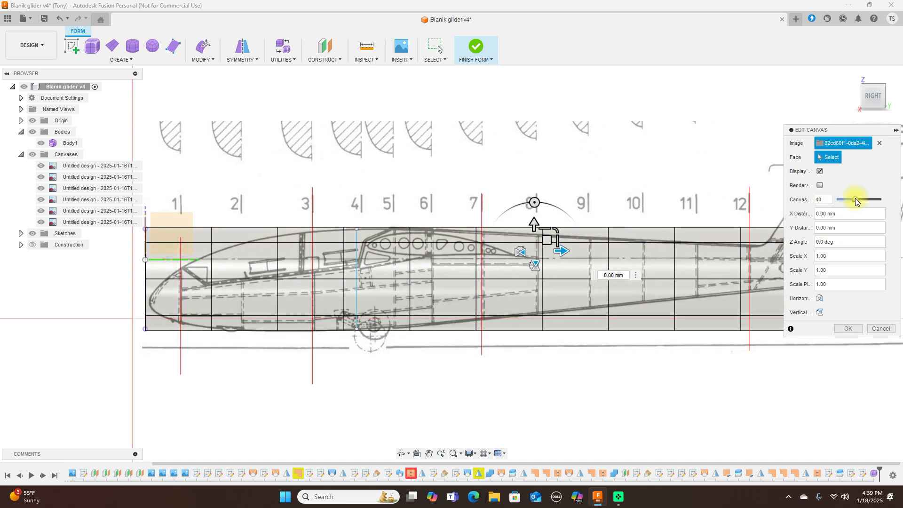
pyautogui.click(848, 329)
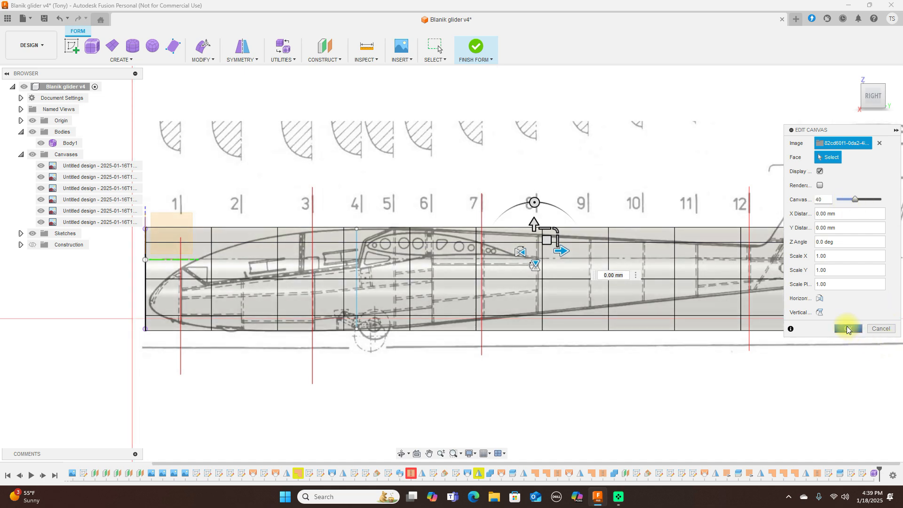
pyautogui.scroll(2, 492, 219)
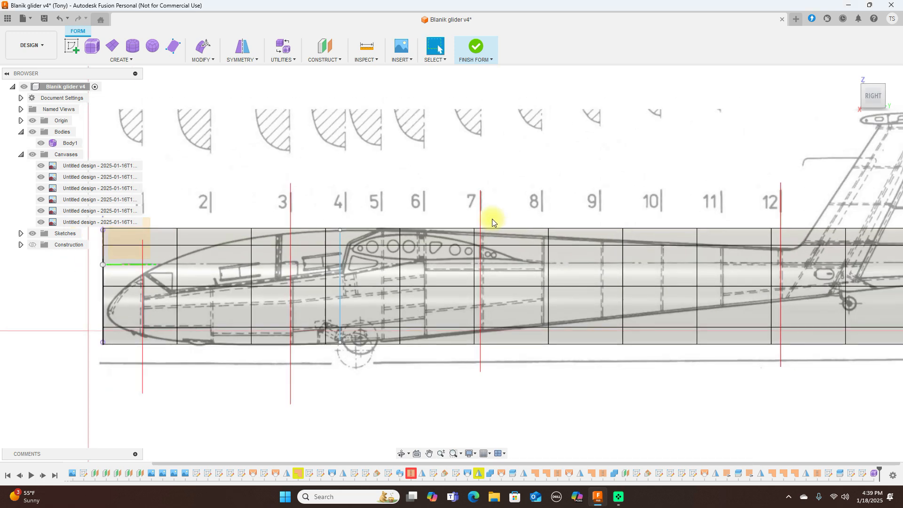
pyautogui.scroll(-2, 492, 218)
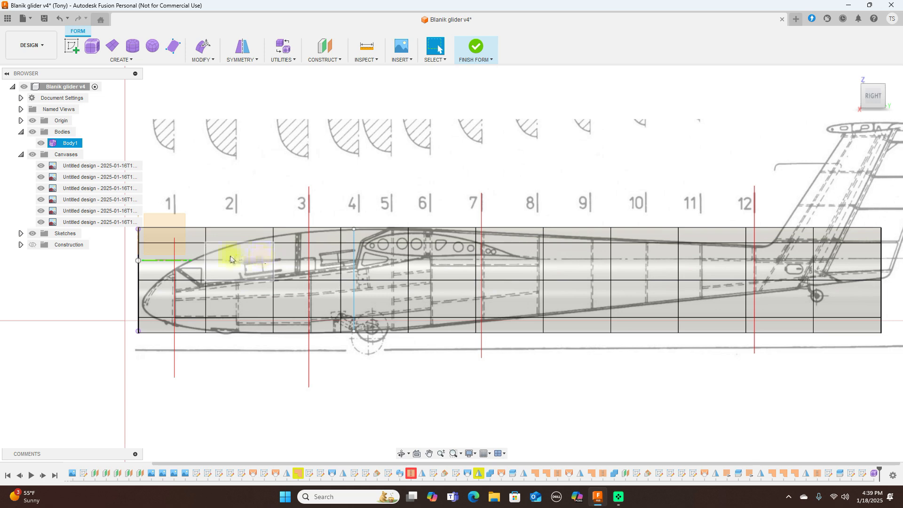
# Step: Select the vertical edge loop near the nose and move it downward with Edit Form
pyautogui.doubleClick(203, 266)
pyautogui.rightClick(202, 265)
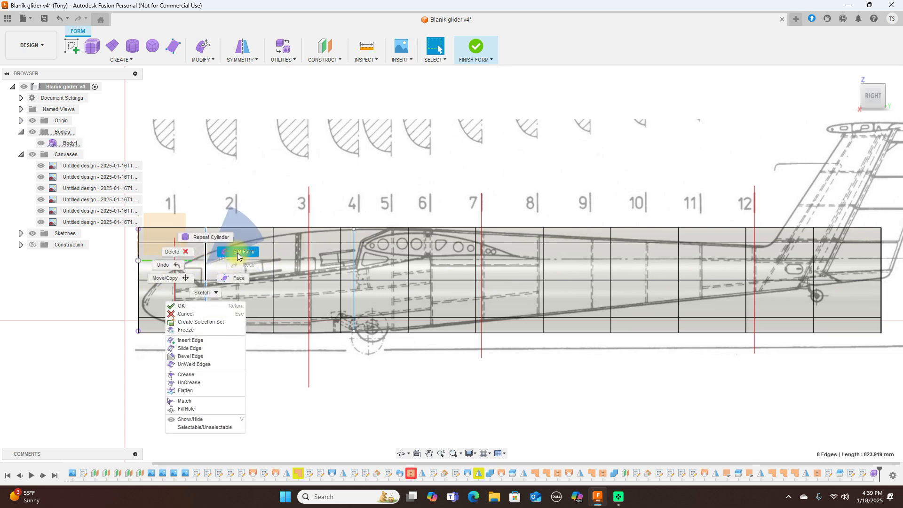
pyautogui.click(235, 259)
pyautogui.moveTo(218, 268); pyautogui.dragTo(217, 279)
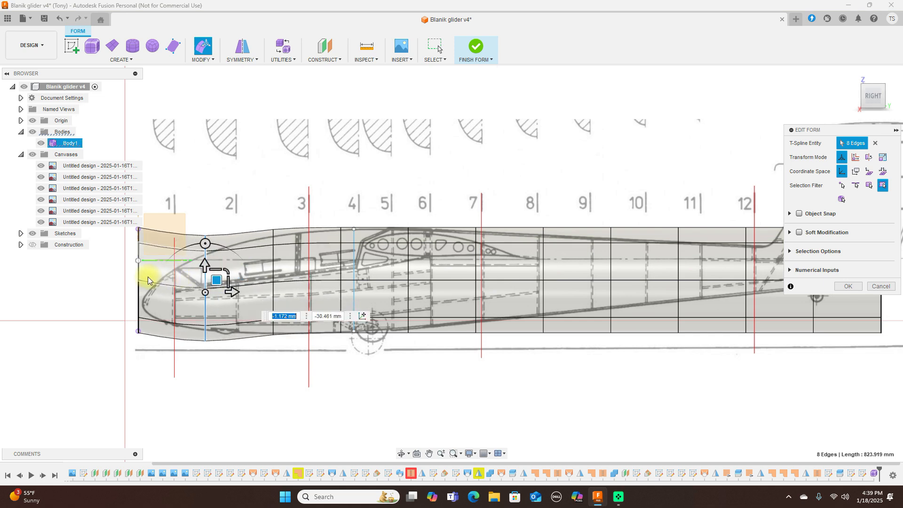
pyautogui.scroll(3, 138, 272)
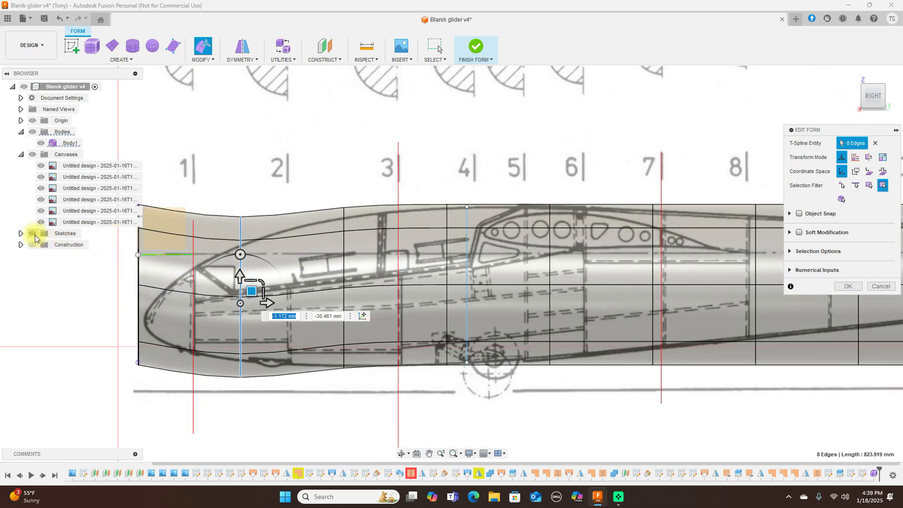
# Step: Toggle Sketch23's visibility, then drag the front-end edge loop down toward the drawn nose
pyautogui.click(21, 233)
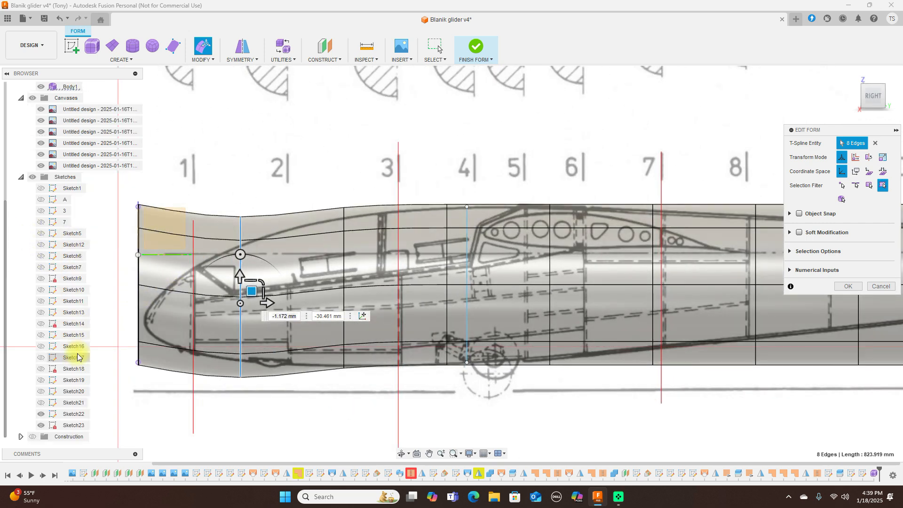
pyautogui.click(42, 426)
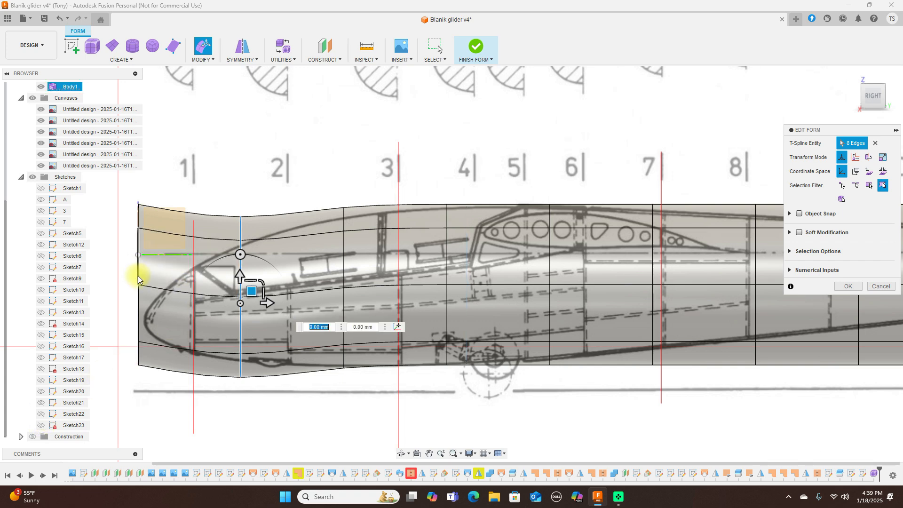
pyautogui.click(21, 177)
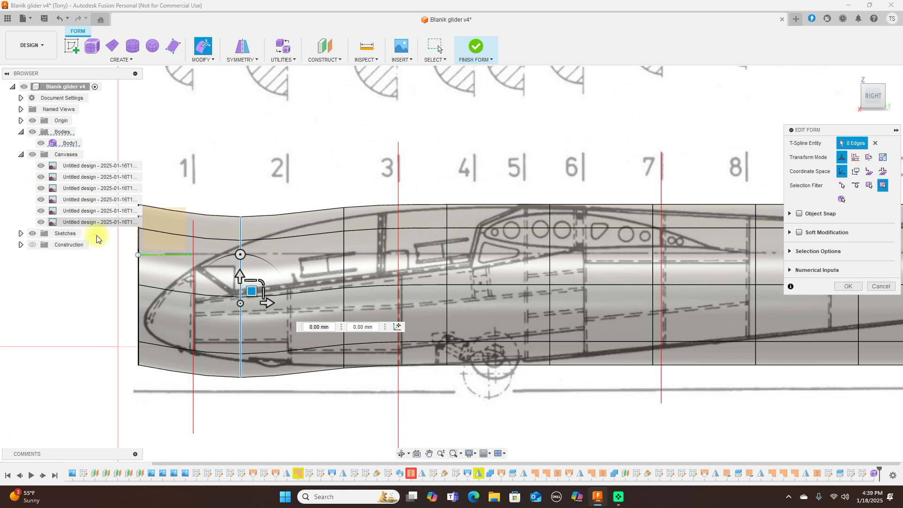
pyautogui.doubleClick(137, 270)
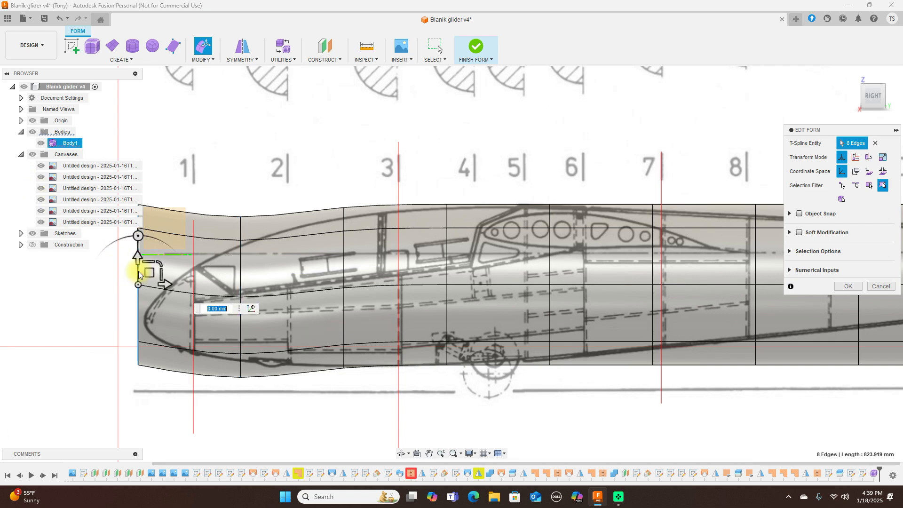
pyautogui.scroll(-3, 139, 274)
pyautogui.moveTo(150, 268); pyautogui.dragTo(161, 285)
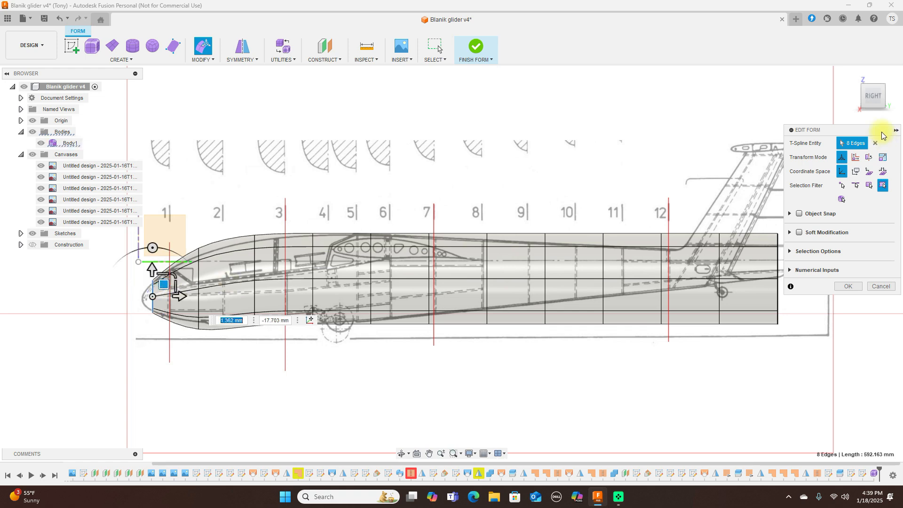
# Step: Narrow the nose edge loop to about half its width in top view
pyautogui.click(874, 83)
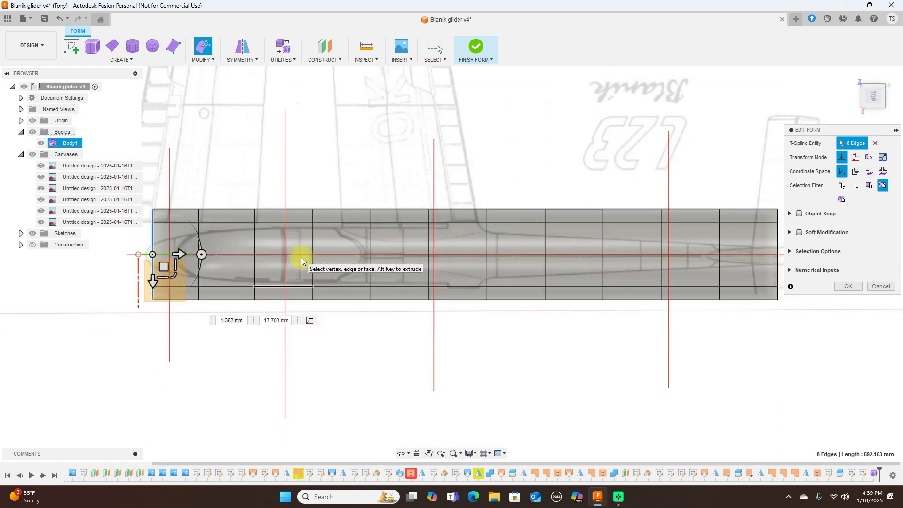
pyautogui.moveTo(174, 275); pyautogui.dragTo(165, 244)
pyautogui.click(873, 115)
pyautogui.scroll(4, 268, 196)
pyautogui.moveTo(334, 154)
pyautogui.mouseDown(button='middle')
pyautogui.moveTo(399, 146)
pyautogui.moveTo(510, 93)
pyautogui.mouseUp(button='middle')
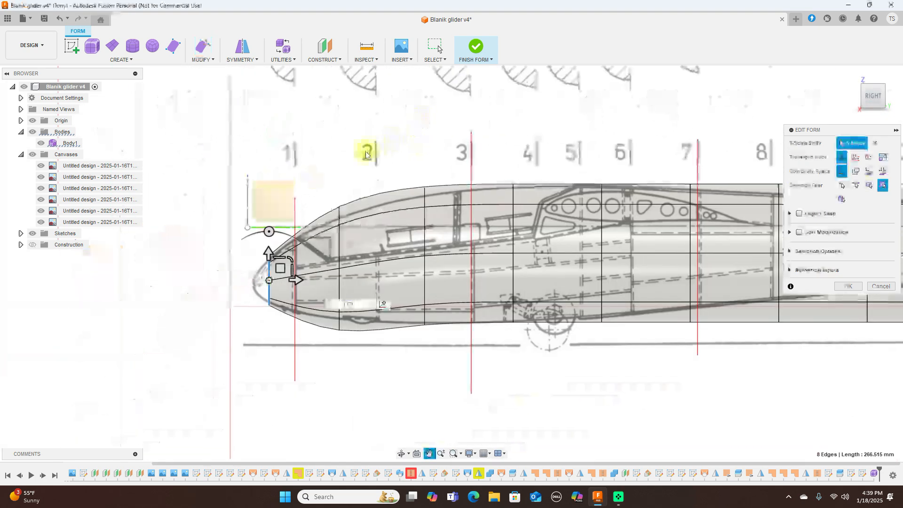
# Step: Shrink the loop behind the nose to 0.795 scale and narrow it in plan view
pyautogui.doubleClick(339, 247)
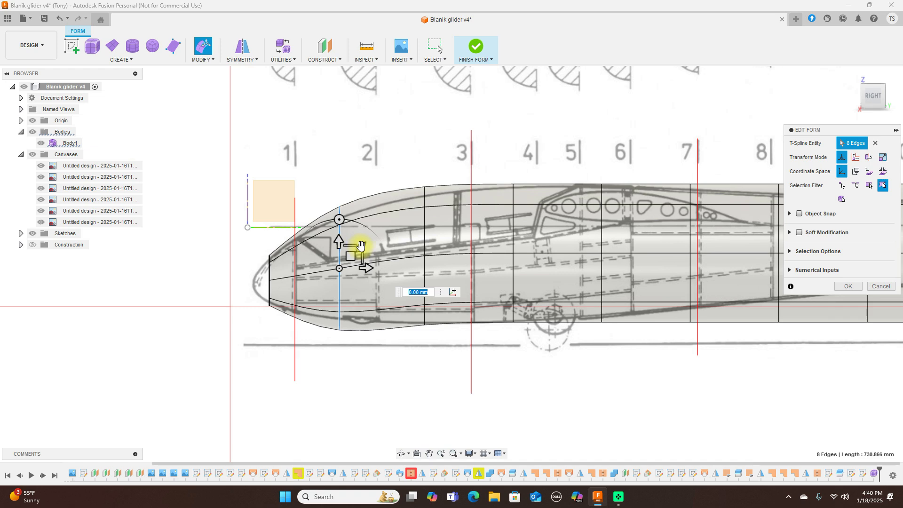
pyautogui.moveTo(358, 248); pyautogui.dragTo(355, 249)
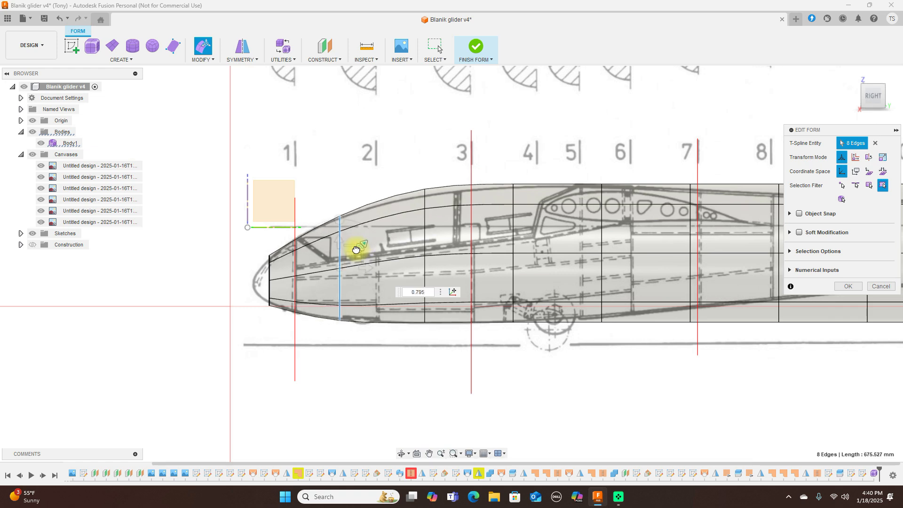
pyautogui.click(874, 82)
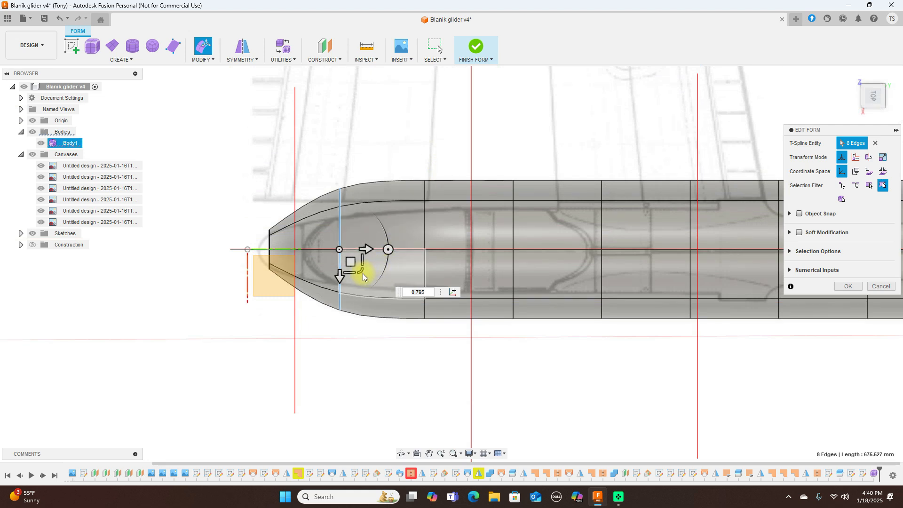
pyautogui.moveTo(364, 275); pyautogui.dragTo(353, 258)
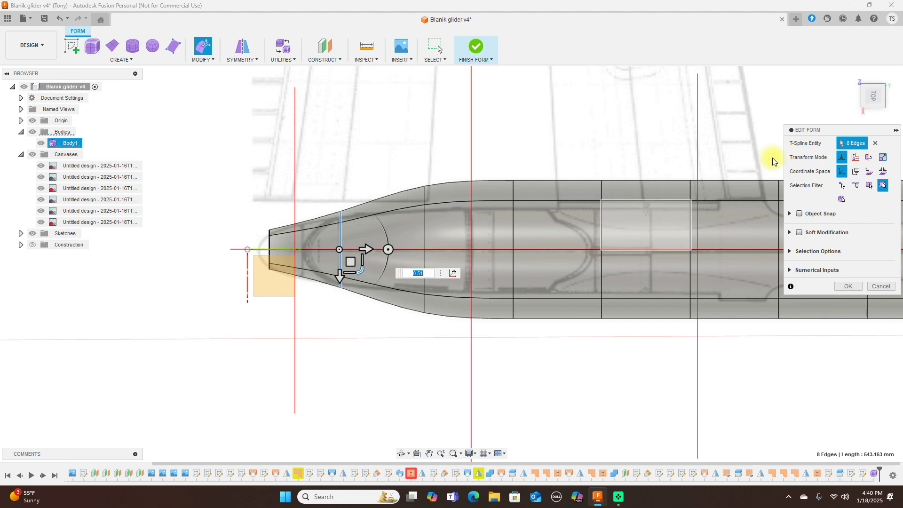
pyautogui.click(876, 113)
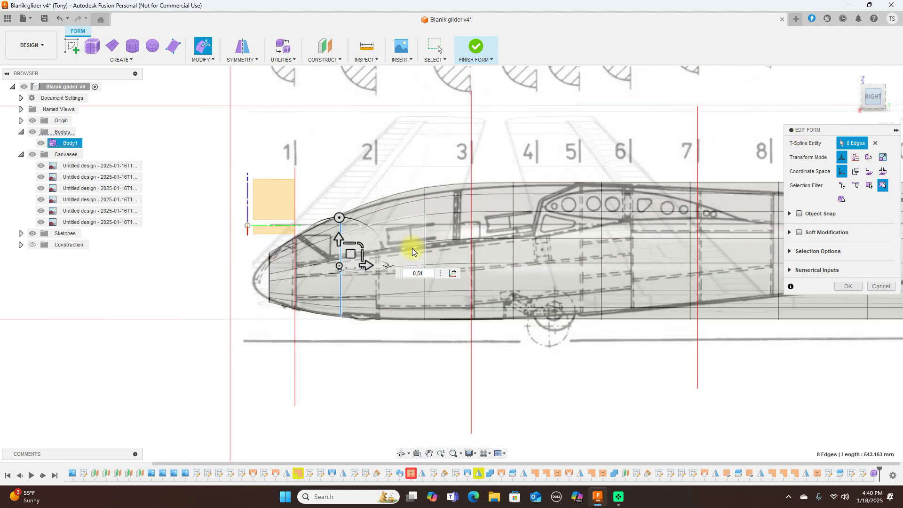
# Step: Move the cockpit-area edge loop to fit the profile and narrow it from above
pyautogui.doubleClick(425, 237)
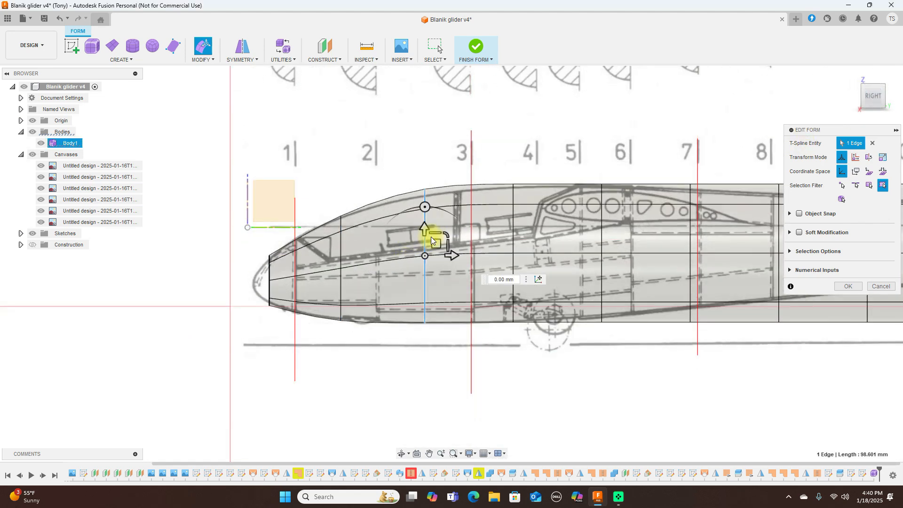
pyautogui.moveTo(438, 243); pyautogui.dragTo(446, 242)
pyautogui.click(873, 80)
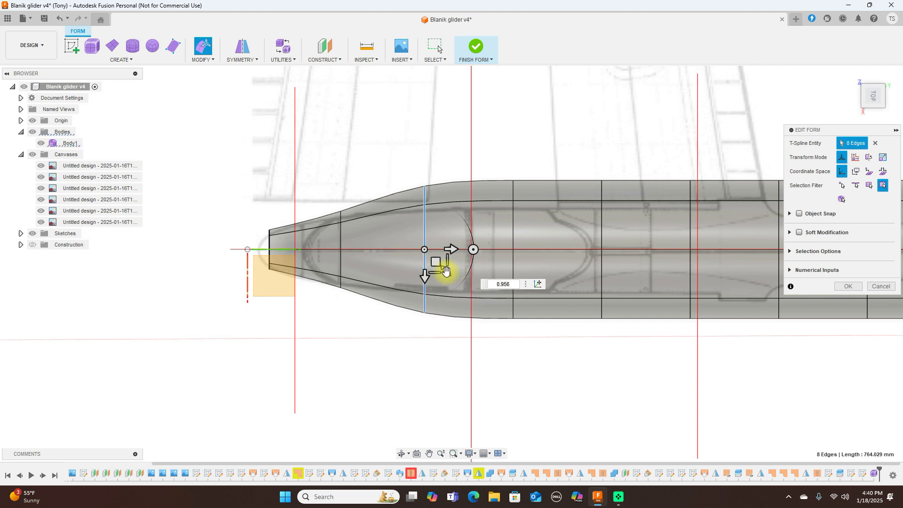
pyautogui.moveTo(446, 271); pyautogui.dragTo(458, 250)
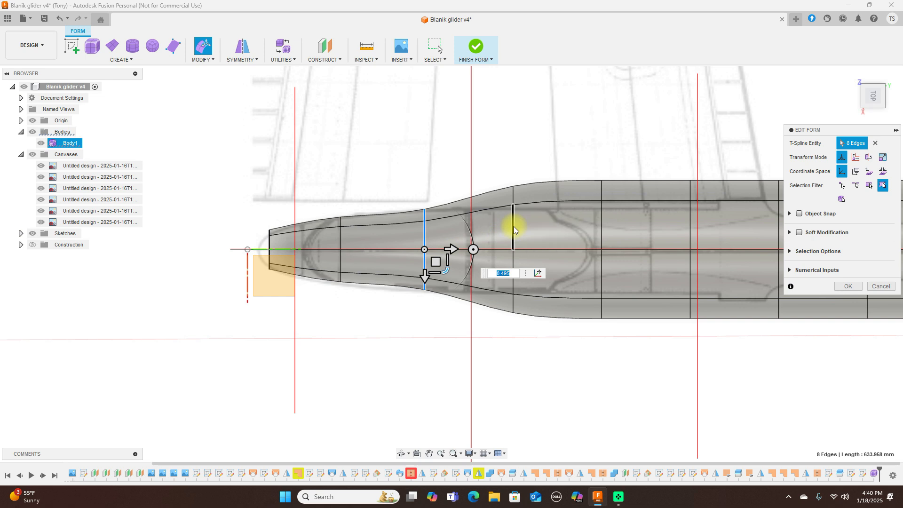
# Step: Narrow the next two rearward loops to 0.597 and 0.555, then rescale one to 0.956 in side view
pyautogui.doubleClick(514, 230)
pyautogui.moveTo(533, 270); pyautogui.dragTo(526, 263)
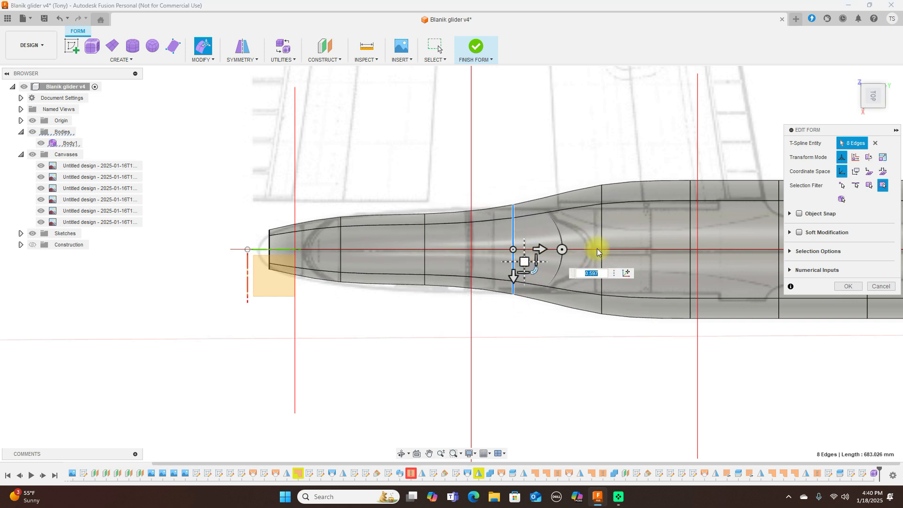
pyautogui.doubleClick(603, 240)
pyautogui.moveTo(623, 273); pyautogui.dragTo(620, 257)
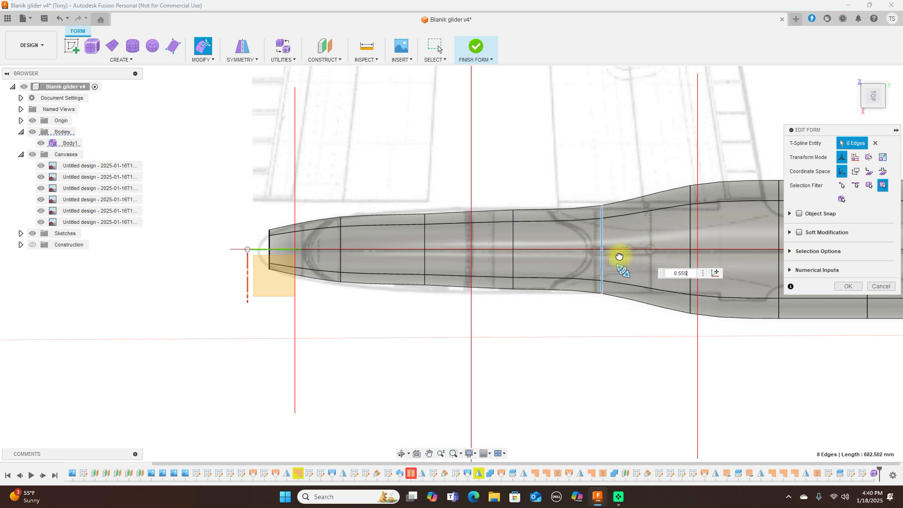
pyautogui.click(874, 114)
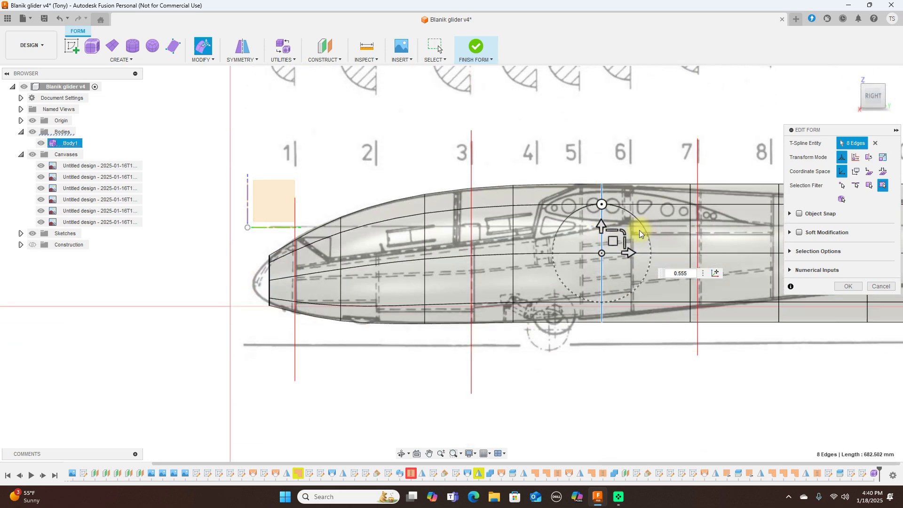
pyautogui.moveTo(624, 230); pyautogui.dragTo(619, 228)
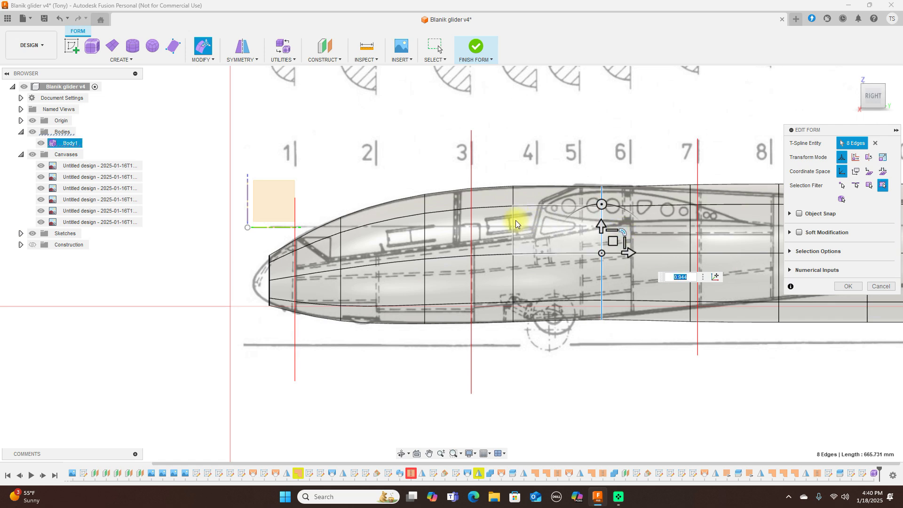
# Step: Nudge the station-4 edge loop to fit the side-view drawing
pyautogui.doubleClick(515, 222)
pyautogui.moveTo(526, 242); pyautogui.dragTo(526, 242)
pyautogui.scroll(-3, 671, 183)
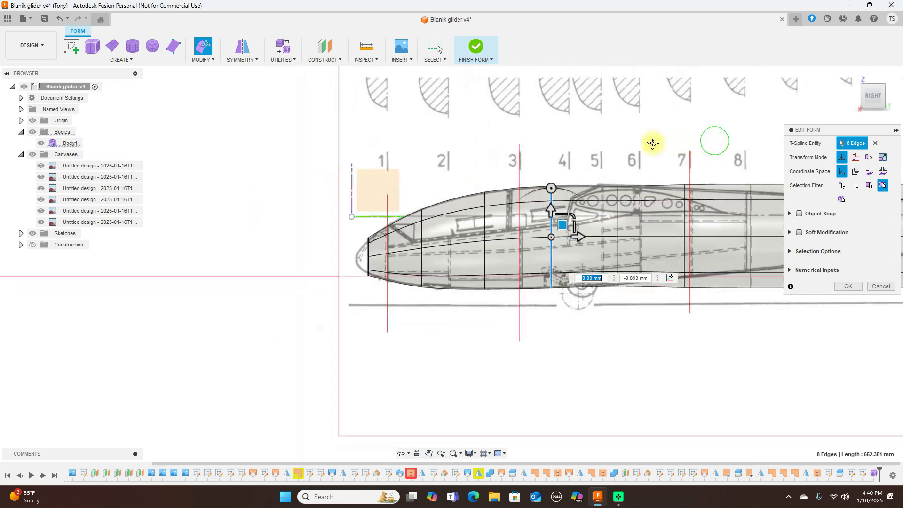
pyautogui.moveTo(652, 143); pyautogui.dragTo(573, 144, button='middle')
pyautogui.scroll(4, 162, 226)
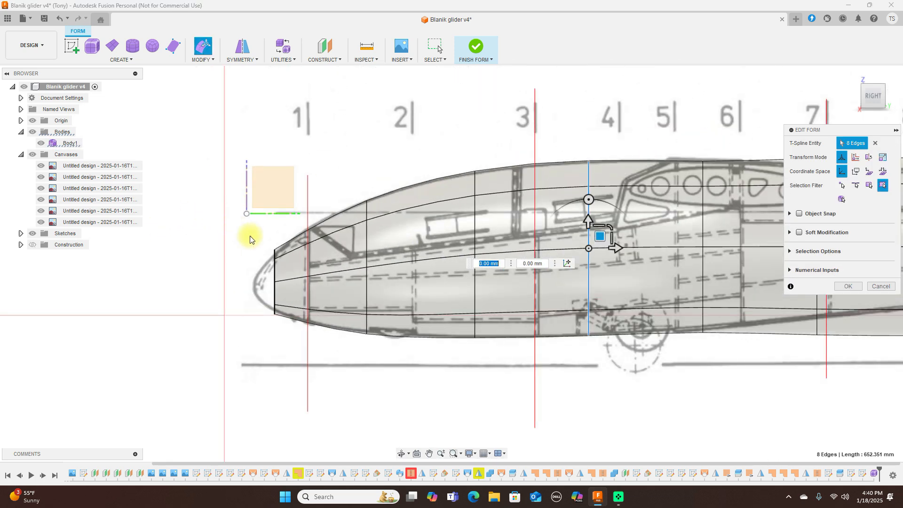
# Step: Scale the nose loop to 0.918 and shift the station-2 loop 2.774 mm to match the canopy
pyautogui.doubleClick(274, 270)
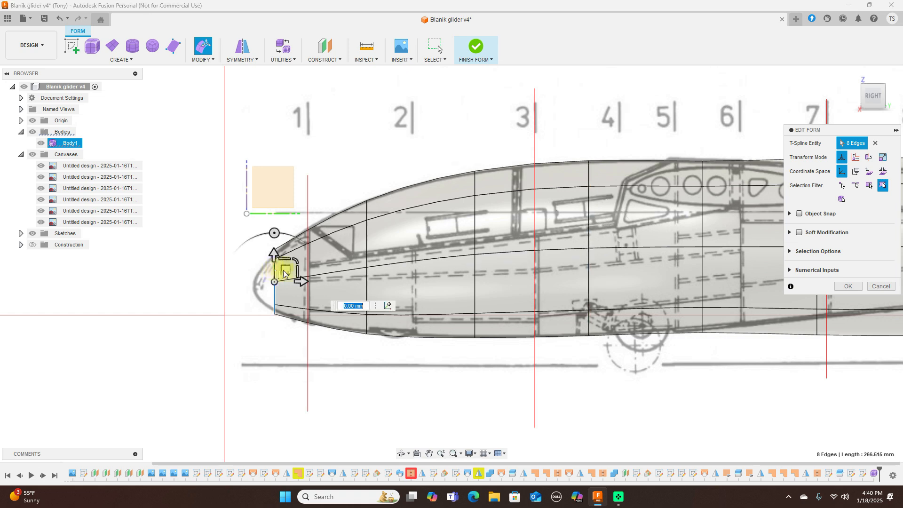
pyautogui.moveTo(297, 262); pyautogui.dragTo(294, 262)
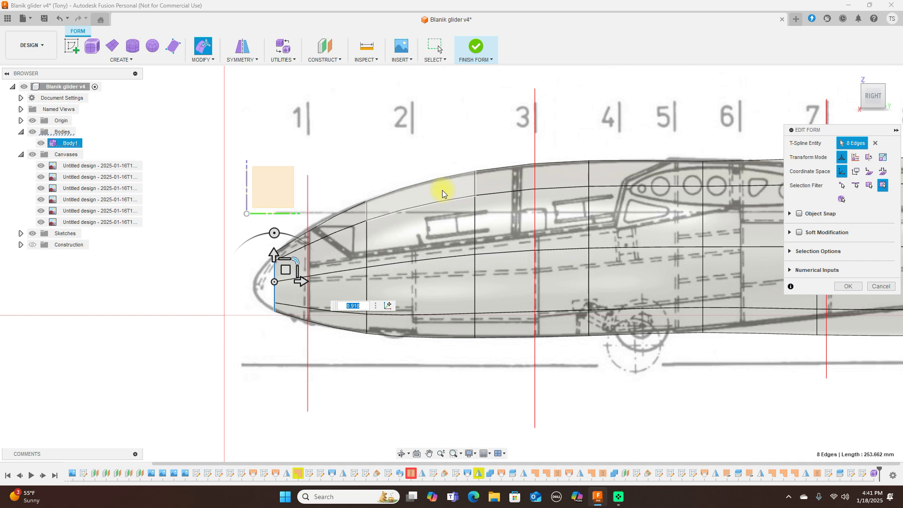
pyautogui.doubleClick(368, 242)
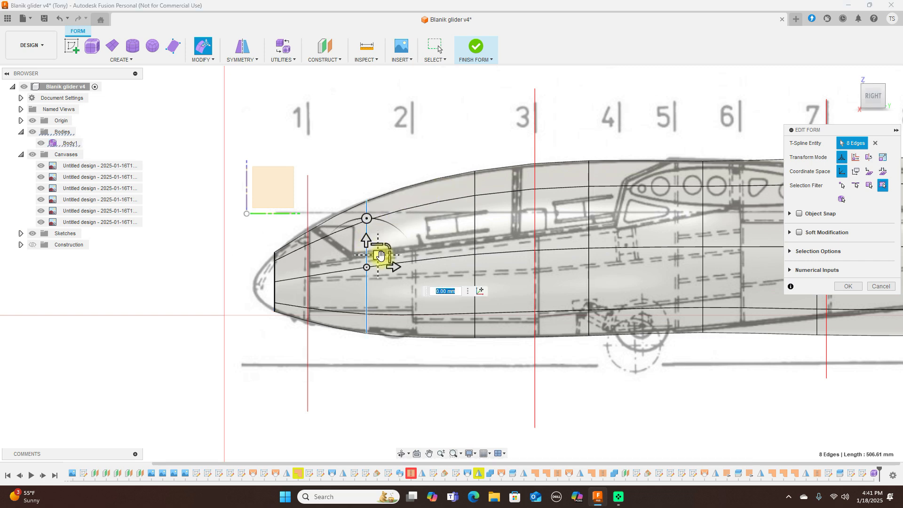
pyautogui.moveTo(380, 256); pyautogui.dragTo(381, 254)
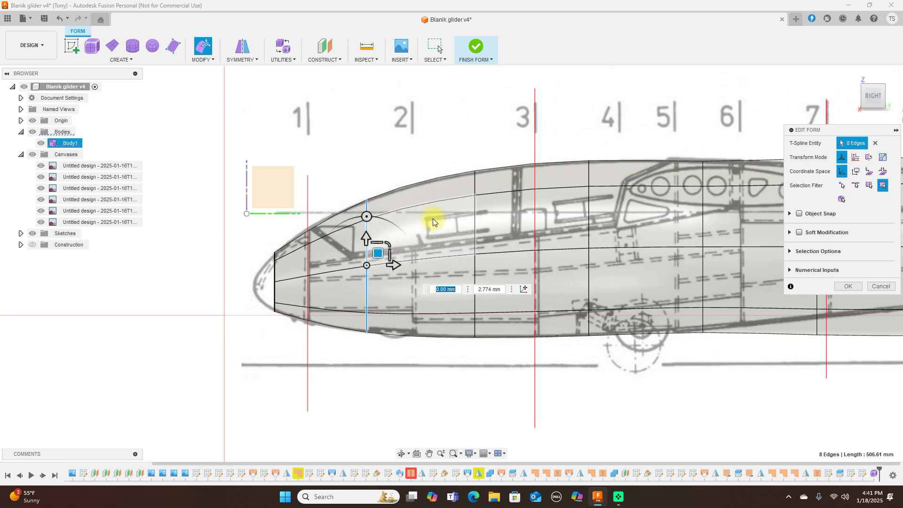
pyautogui.click(875, 80)
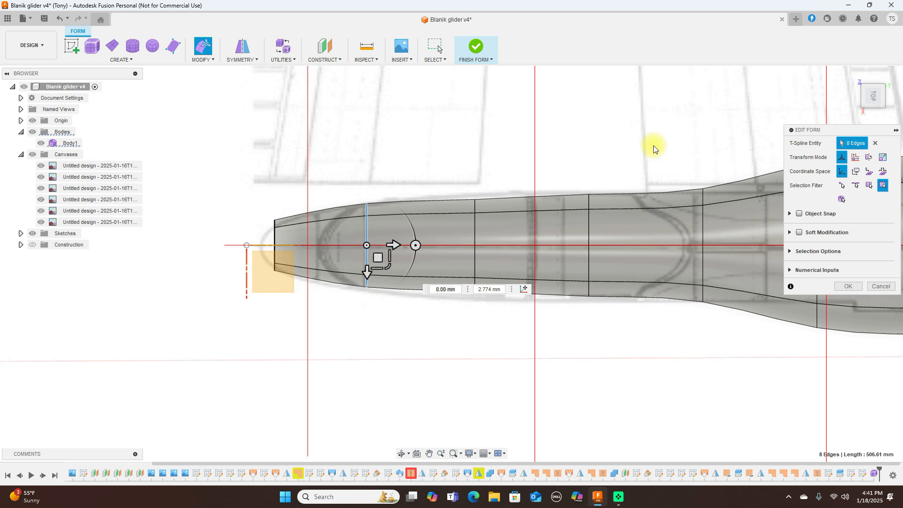
# Step: Widen the forward fuselage edge loop in the top view
pyautogui.scroll(2, 654, 149)
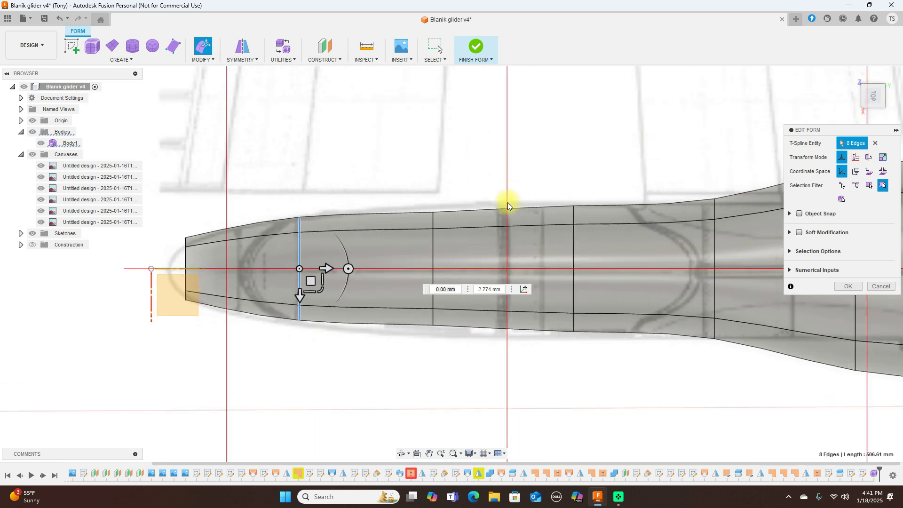
pyautogui.doubleClick(433, 247)
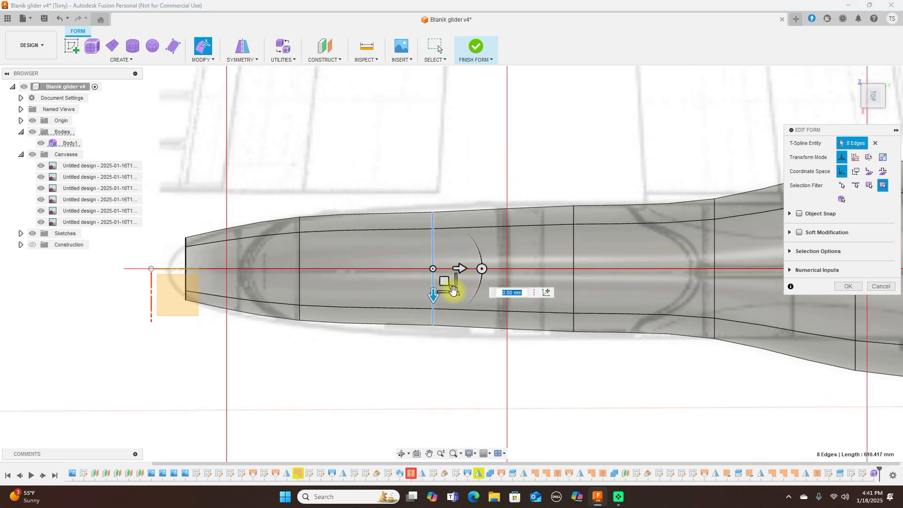
pyautogui.moveTo(454, 294); pyautogui.dragTo(455, 295)
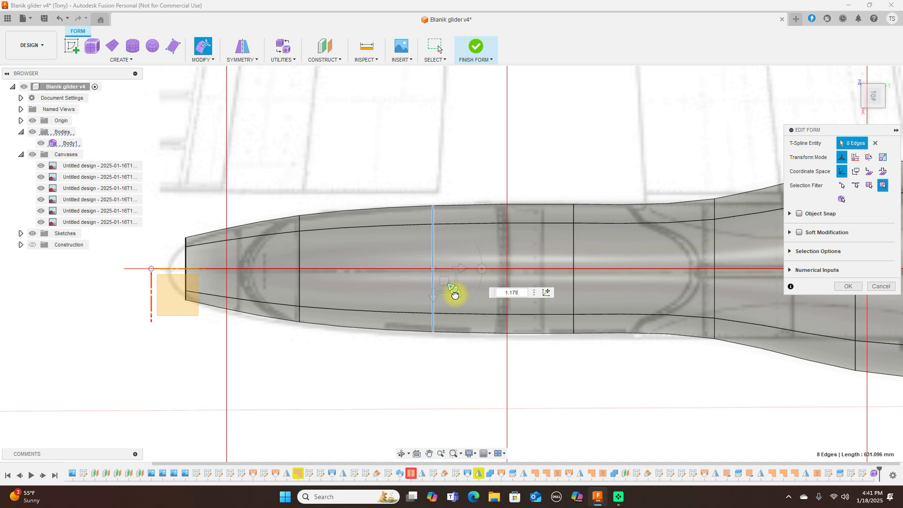
# Step: Narrow the edge loops behind the cockpit and the next loop toward the tail
pyautogui.scroll(-2, 511, 258)
pyautogui.moveTo(539, 180); pyautogui.dragTo(382, 162, button='middle')
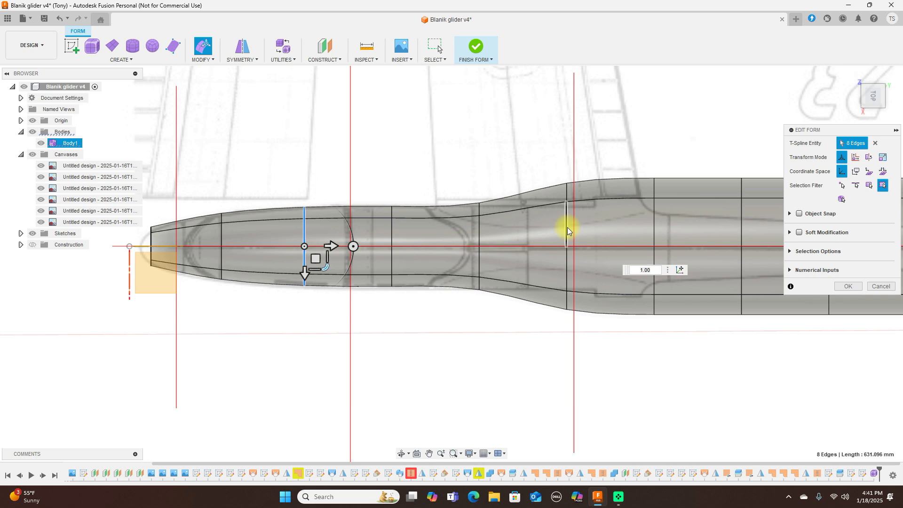
pyautogui.doubleClick(567, 228)
pyautogui.moveTo(586, 269); pyautogui.dragTo(581, 258)
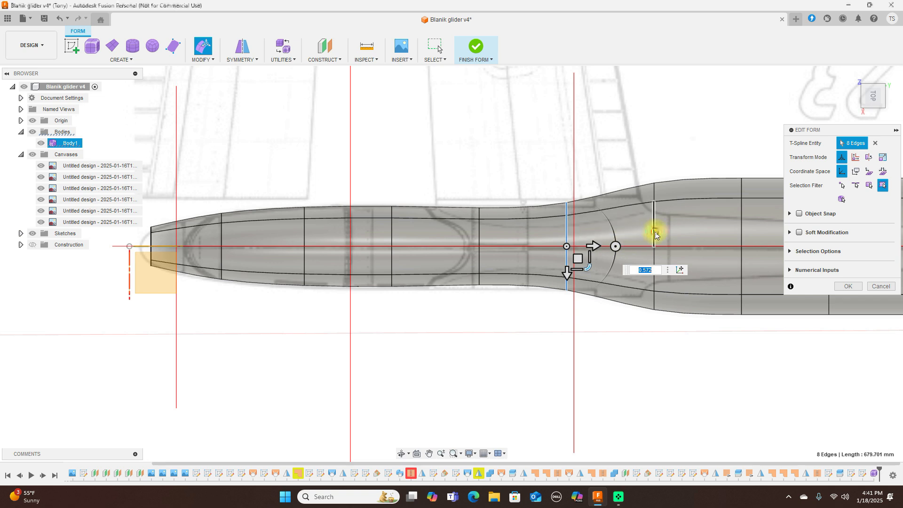
pyautogui.doubleClick(655, 233)
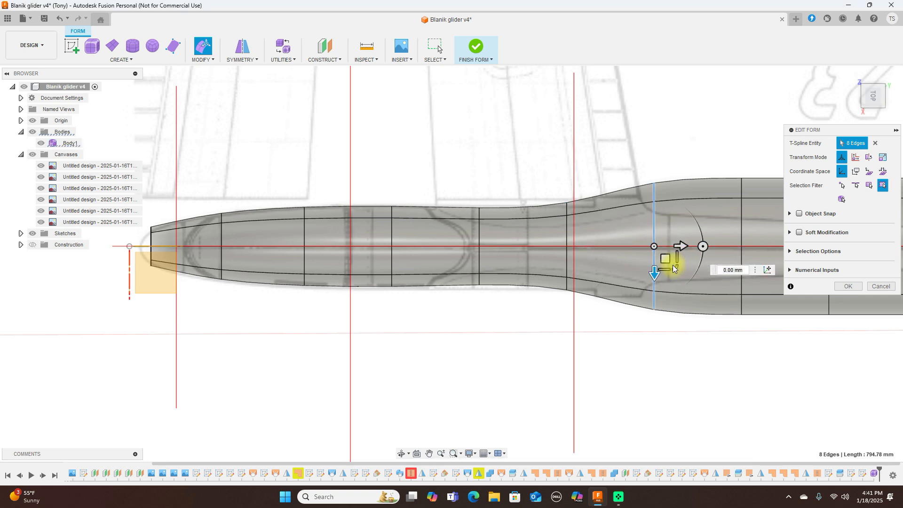
pyautogui.click(668, 259)
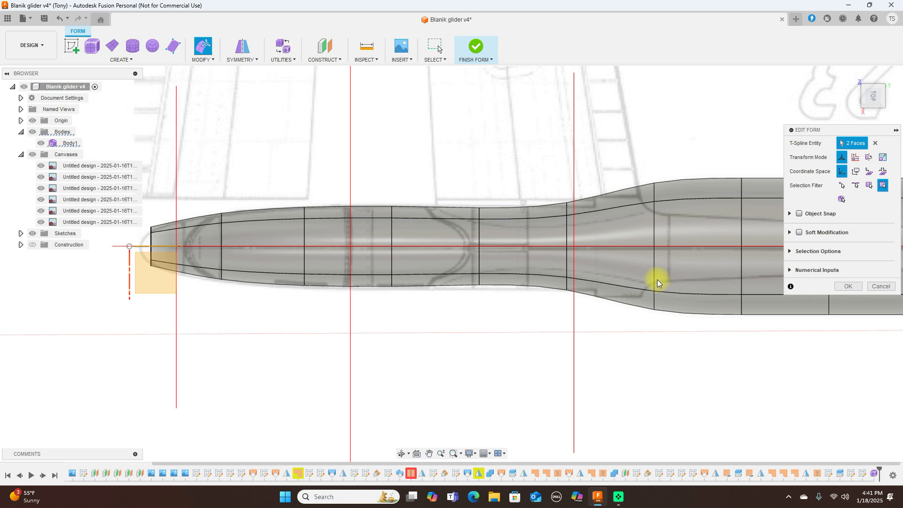
pyautogui.doubleClick(654, 270)
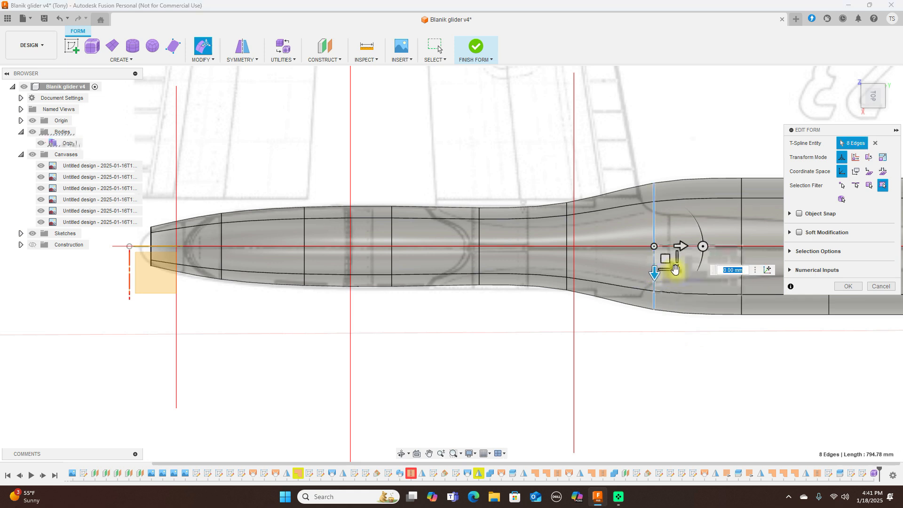
pyautogui.moveTo(675, 270); pyautogui.dragTo(667, 259)
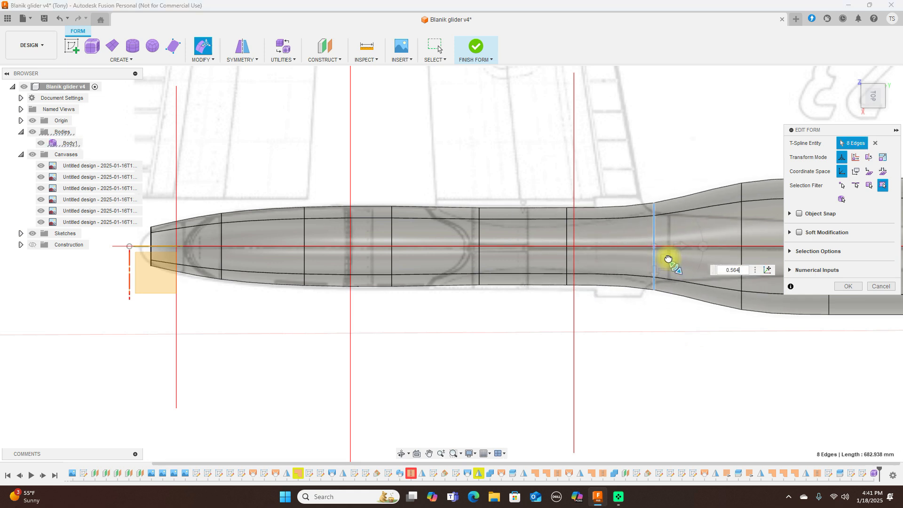
# Step: Shrink the rear edge loops in turn, scaling the loop near the tail end to 0.30
pyautogui.scroll(-2, 668, 125)
pyautogui.moveTo(667, 121); pyautogui.dragTo(440, 129, button='middle')
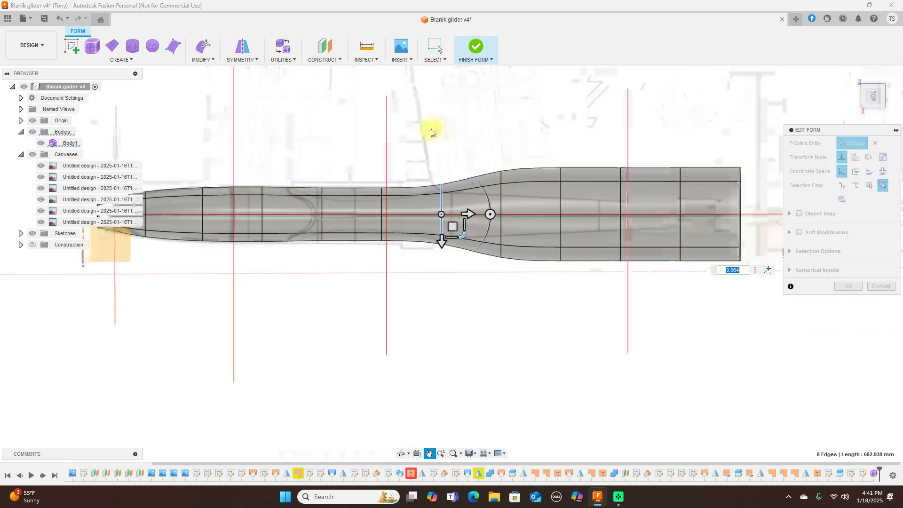
pyautogui.doubleClick(490, 201)
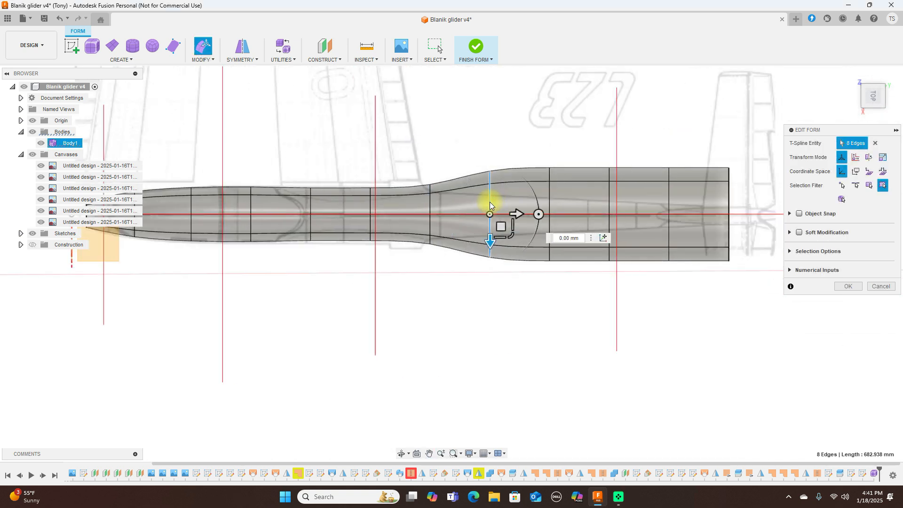
pyautogui.moveTo(513, 236); pyautogui.dragTo(505, 224)
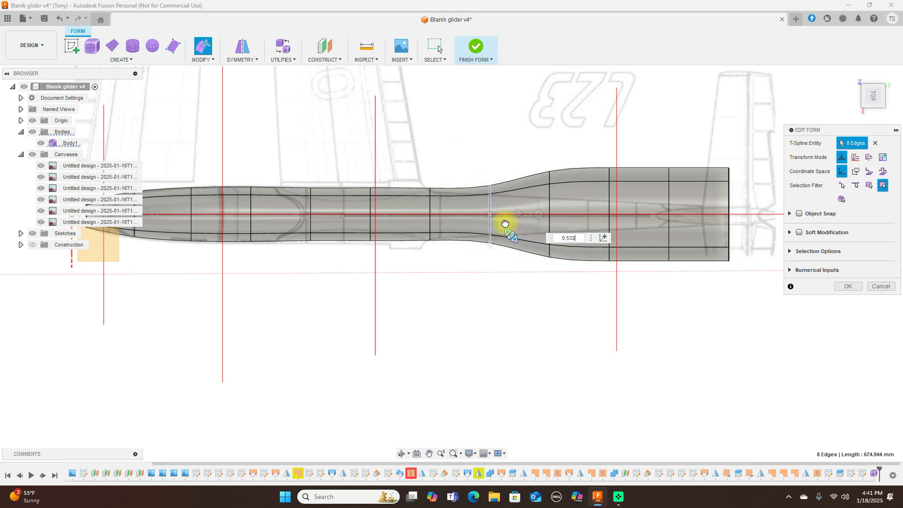
pyautogui.doubleClick(549, 197)
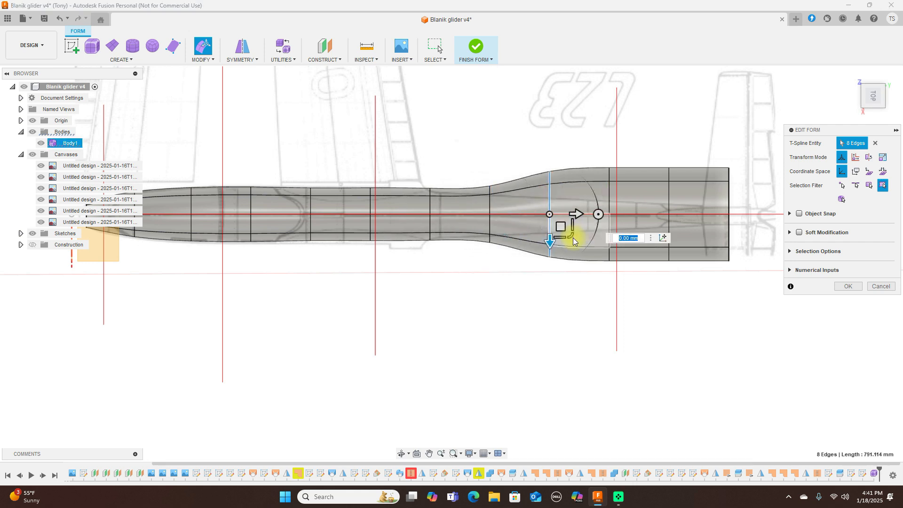
pyautogui.moveTo(571, 237); pyautogui.dragTo(563, 216)
pyautogui.doubleClick(610, 195)
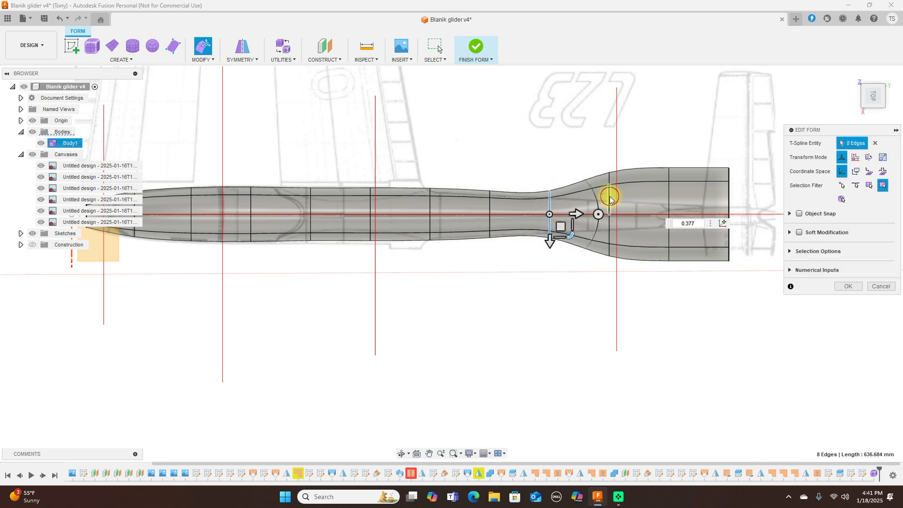
pyautogui.moveTo(631, 237); pyautogui.dragTo(655, 199)
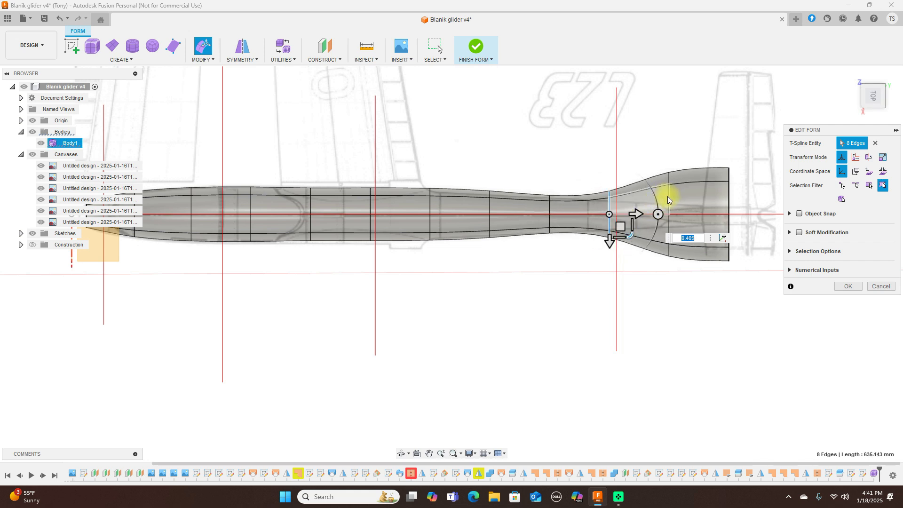
pyautogui.doubleClick(668, 200)
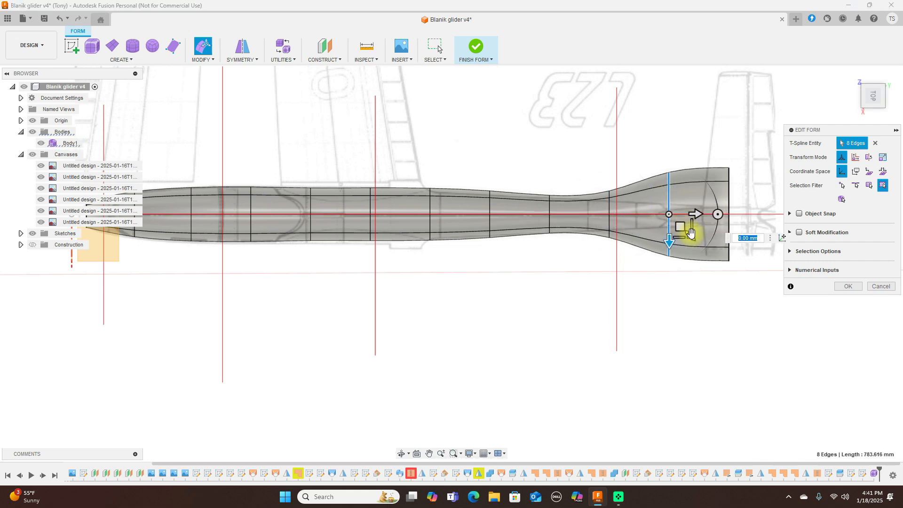
pyautogui.moveTo(691, 233); pyautogui.dragTo(709, 210)
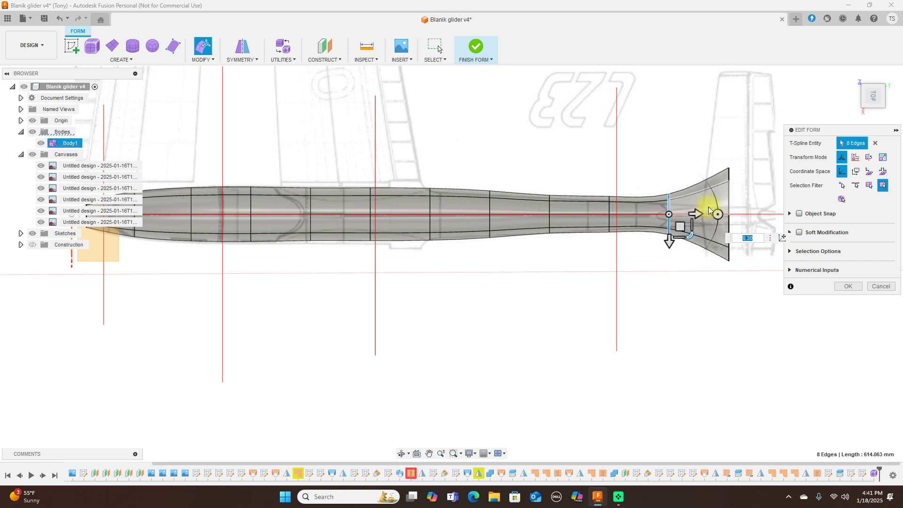
# Step: Shrink the last tail loop almost to a point and narrow a tail-boom loop further
pyautogui.doubleClick(728, 200)
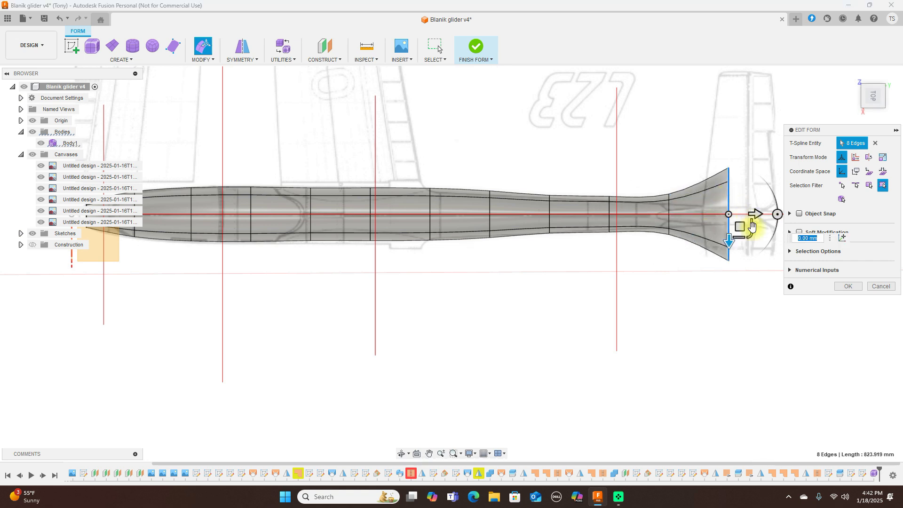
pyautogui.moveTo(751, 235); pyautogui.dragTo(725, 201)
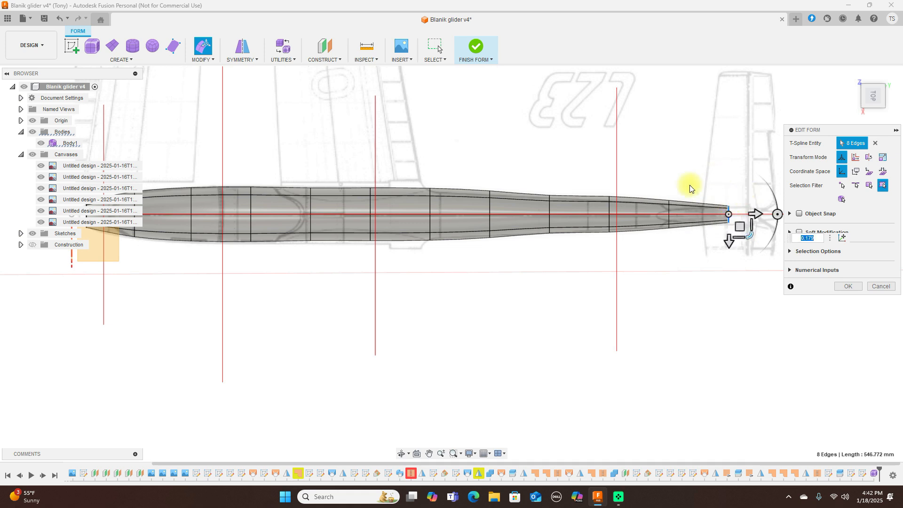
pyautogui.doubleClick(610, 207)
pyautogui.scroll(3, 621, 230)
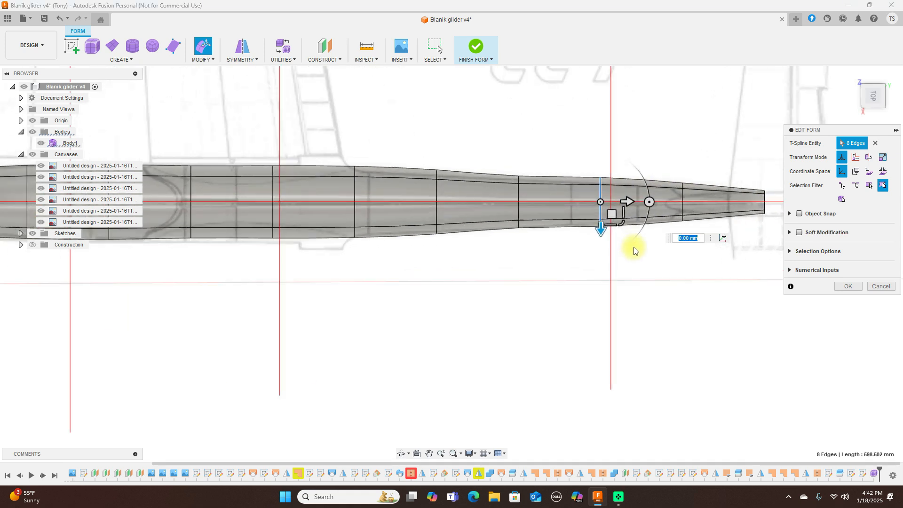
pyautogui.moveTo(619, 219); pyautogui.dragTo(616, 214)
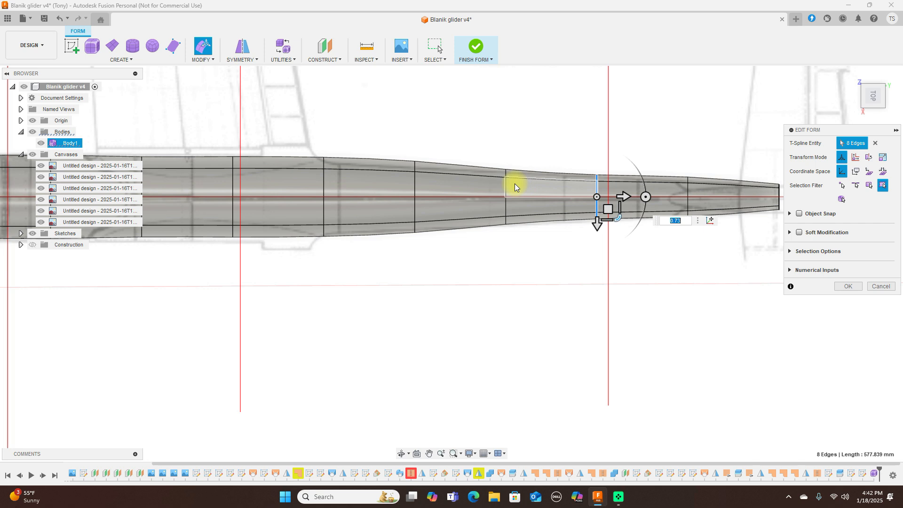
# Step: Narrow the mid-body cross-section loops and the loop near the tail end
pyautogui.doubleClick(414, 183)
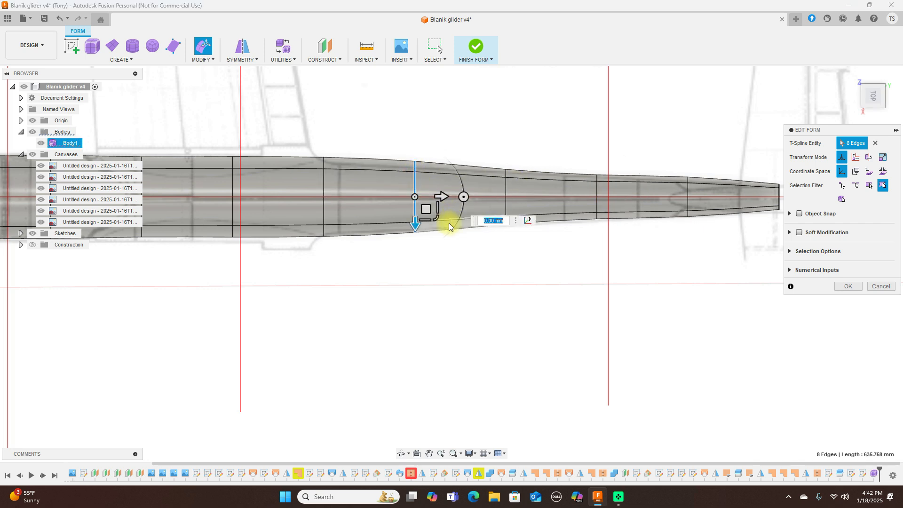
pyautogui.moveTo(437, 216); pyautogui.dragTo(428, 206)
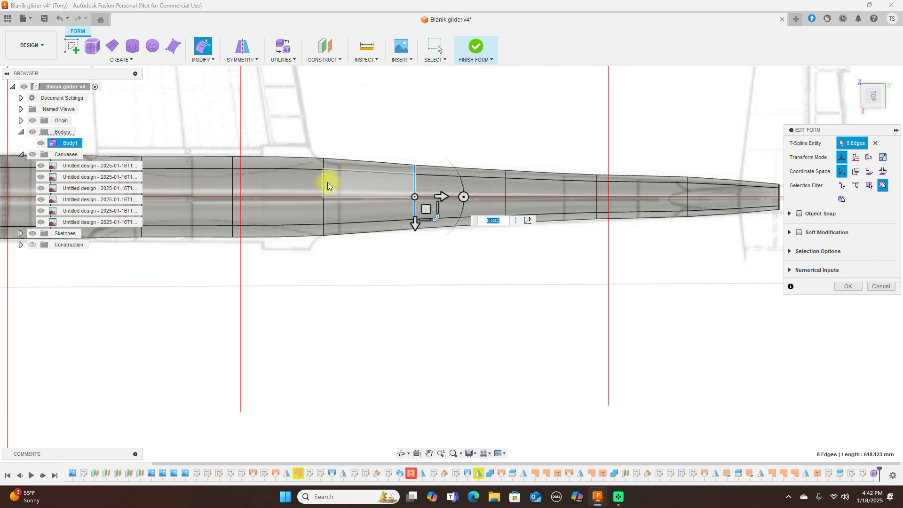
pyautogui.doubleClick(324, 182)
pyautogui.moveTo(345, 218); pyautogui.dragTo(345, 217)
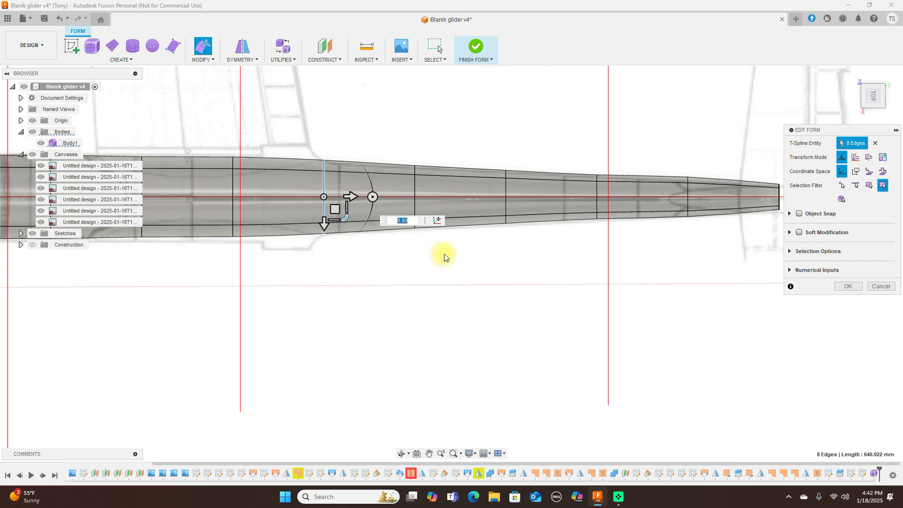
pyautogui.scroll(-2, 442, 255)
pyautogui.scroll(3, 588, 262)
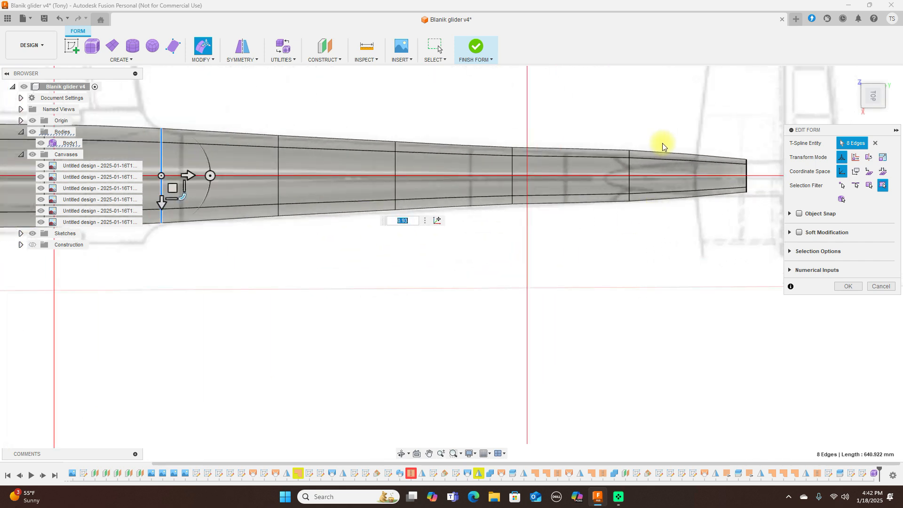
pyautogui.doubleClick(630, 166)
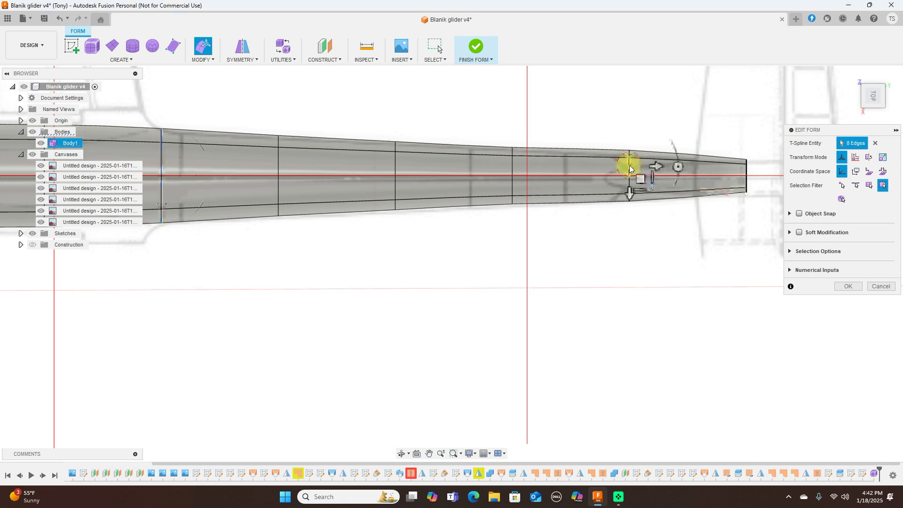
pyautogui.moveTo(651, 194); pyautogui.dragTo(647, 190)
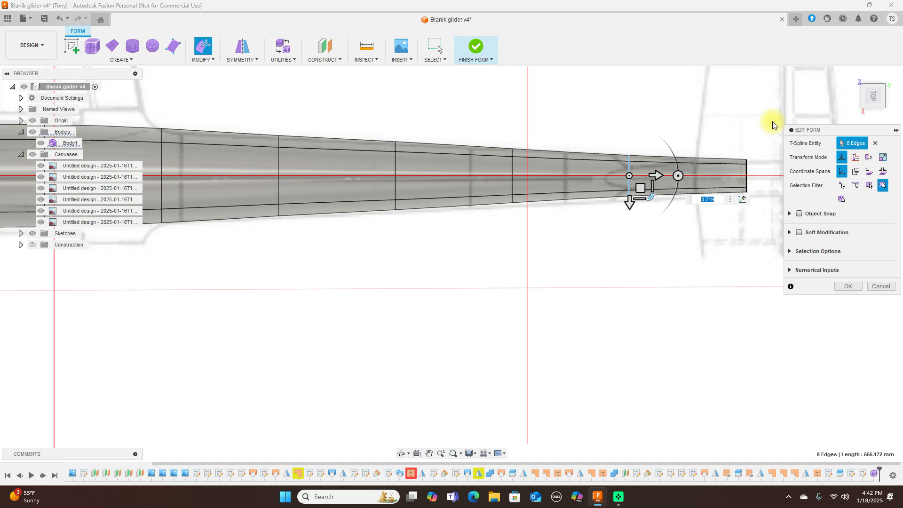
# Step: Switch to the right side view and shrink the station 7 loop to fit the outline
pyautogui.click(873, 112)
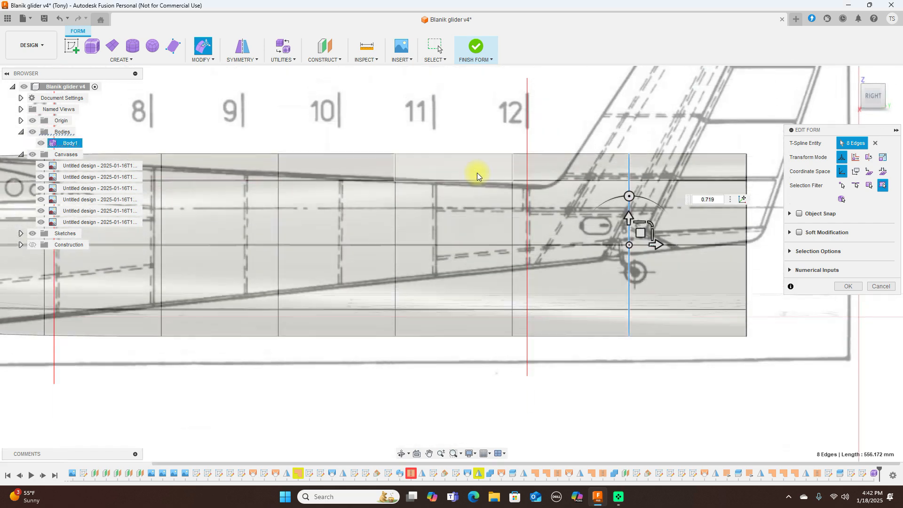
pyautogui.scroll(-3, 480, 173)
pyautogui.moveTo(301, 123); pyautogui.dragTo(504, 116, button='middle')
pyautogui.scroll(3, 504, 118)
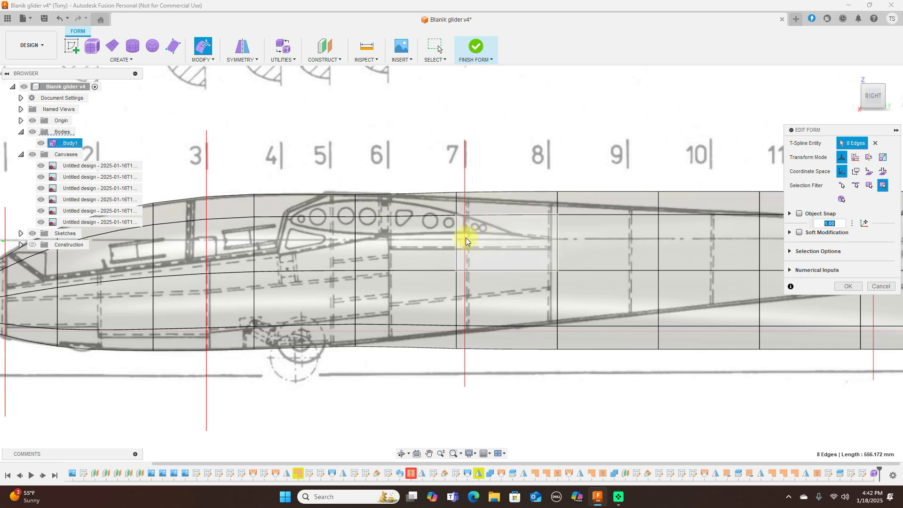
pyautogui.doubleClick(457, 252)
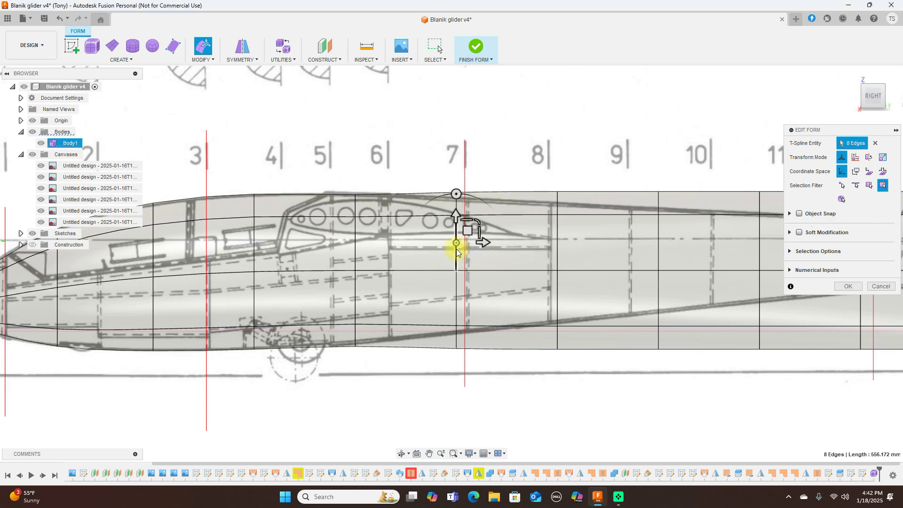
pyautogui.moveTo(479, 250)
pyautogui.mouseDown()
pyautogui.moveTo(475, 260)
pyautogui.moveTo(468, 250)
pyautogui.mouseUp()
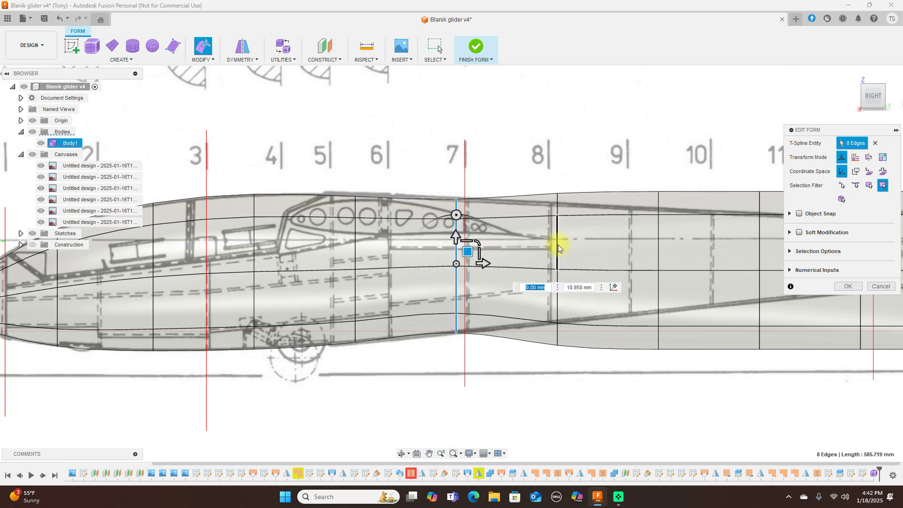
# Step: Shrink the station 8 loop and the loop between stations 9 and 10
pyautogui.doubleClick(558, 245)
pyautogui.moveTo(578, 246); pyautogui.dragTo(571, 252)
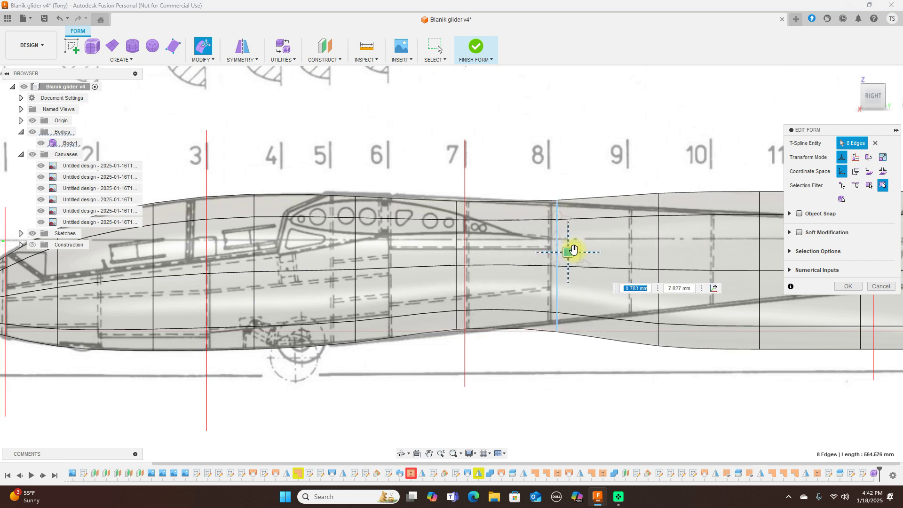
pyautogui.doubleClick(658, 233)
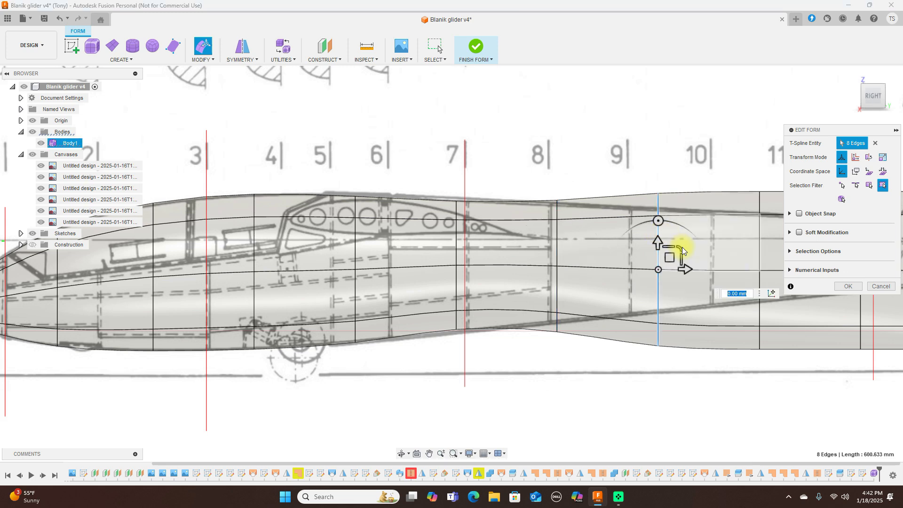
pyautogui.moveTo(676, 249); pyautogui.dragTo(664, 246)
pyautogui.scroll(-4, 513, 141)
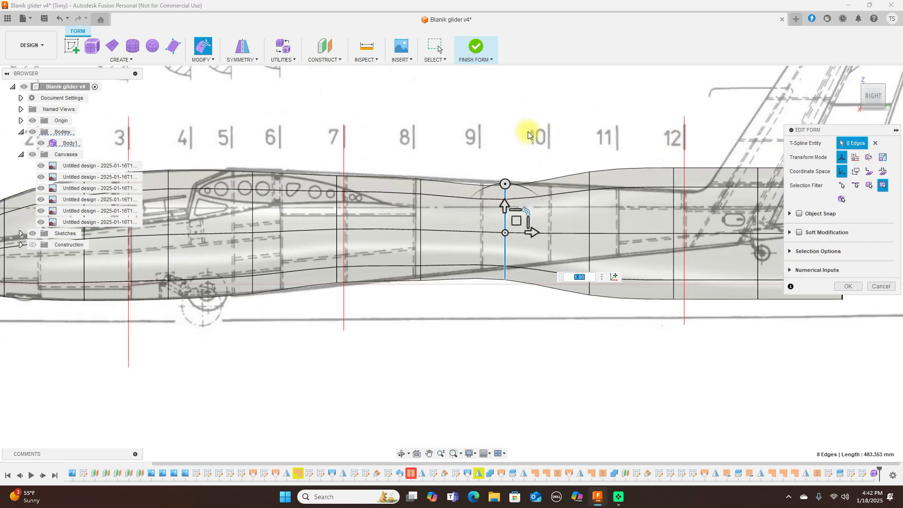
pyautogui.scroll(2, 640, 140)
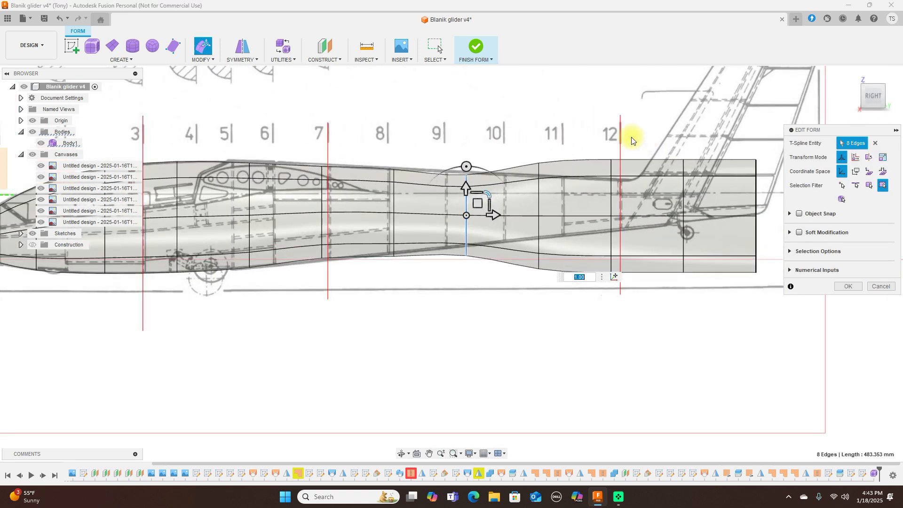
# Step: Shrink the loops at stations 10–11, 12, beneath the fin and at the tail end
pyautogui.doubleClick(540, 202)
pyautogui.moveTo(560, 194); pyautogui.dragTo(549, 196)
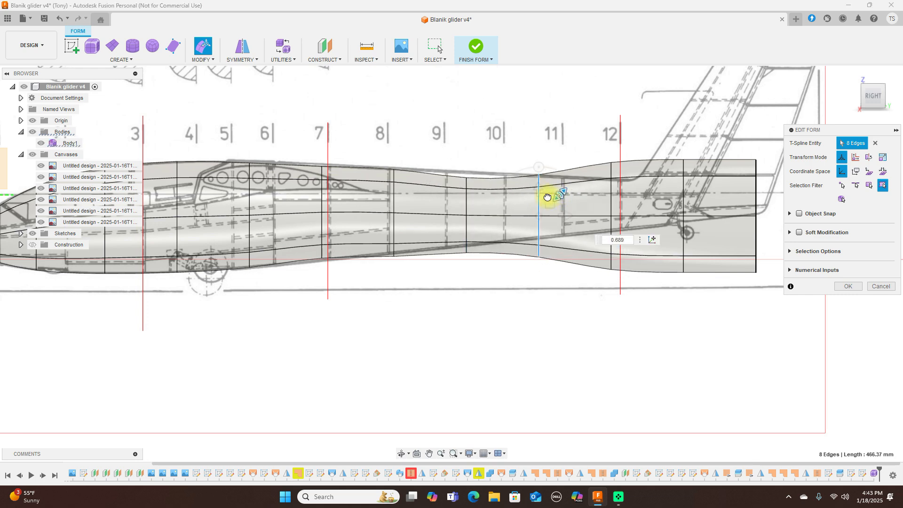
pyautogui.doubleClick(613, 193)
pyautogui.moveTo(632, 194); pyautogui.dragTo(619, 196)
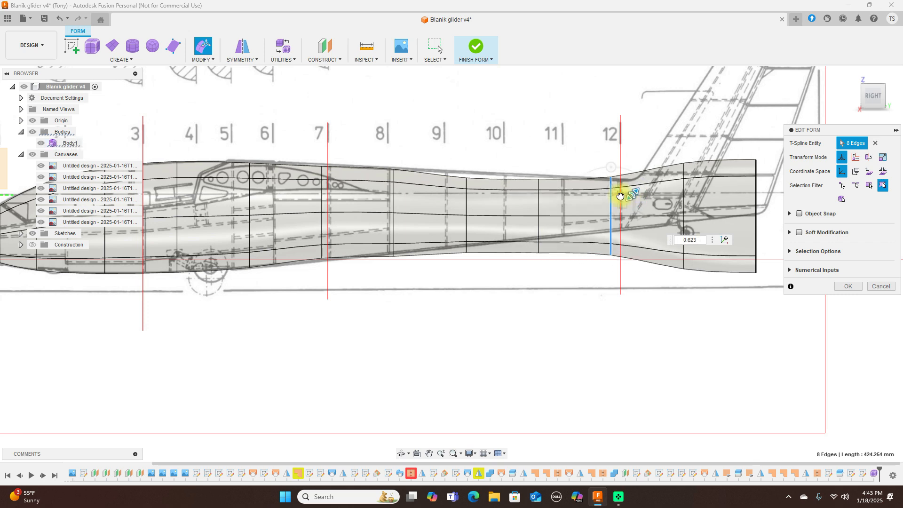
pyautogui.doubleClick(683, 190)
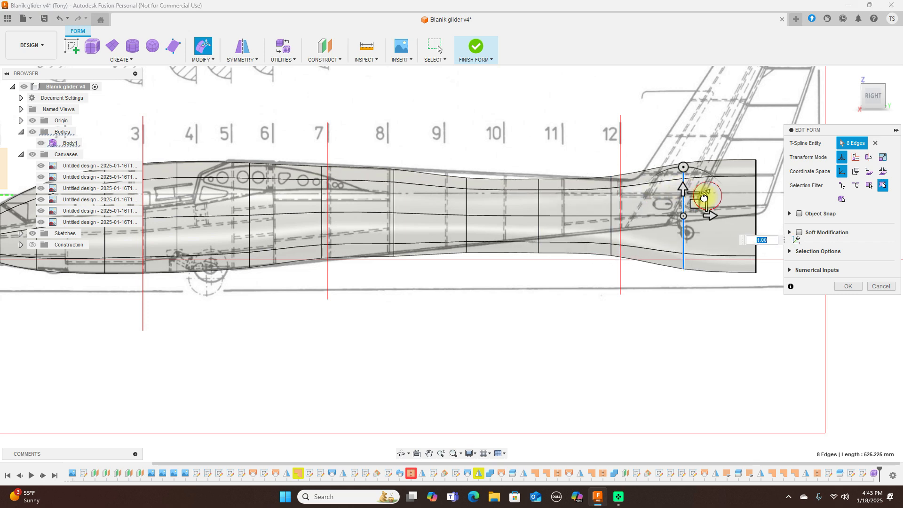
pyautogui.moveTo(704, 198); pyautogui.dragTo(688, 199)
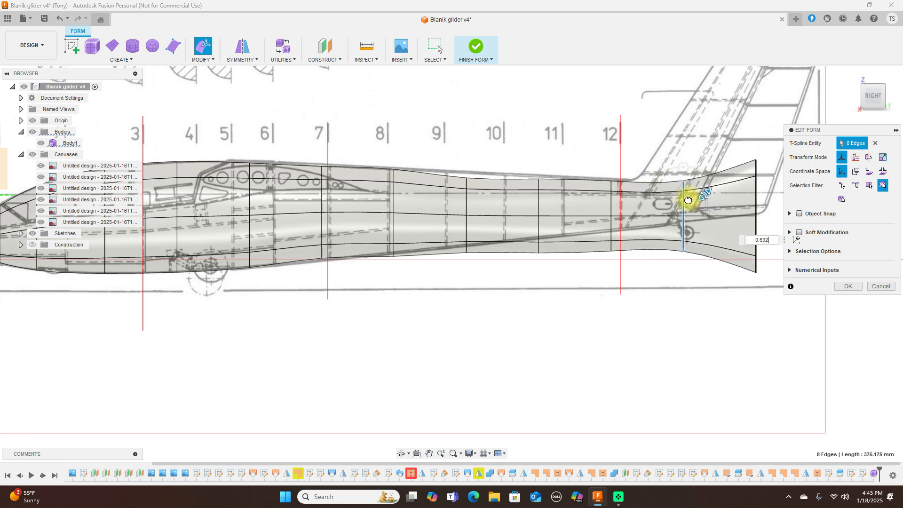
pyautogui.doubleClick(756, 189)
pyautogui.moveTo(776, 196); pyautogui.dragTo(757, 202)
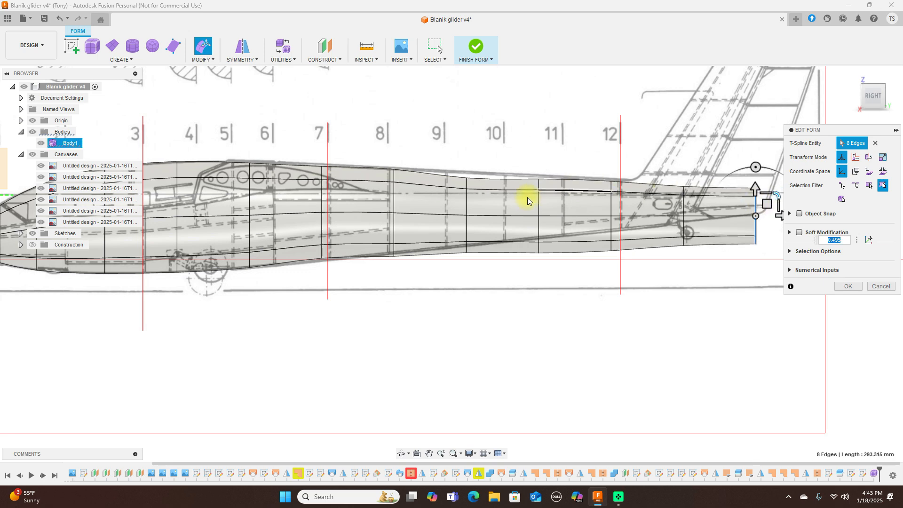
# Step: Raise the station 9–10 loop, then shrink stations 11, 12 and the under-fin loop further
pyautogui.doubleClick(465, 202)
pyautogui.moveTo(481, 202); pyautogui.dragTo(479, 196)
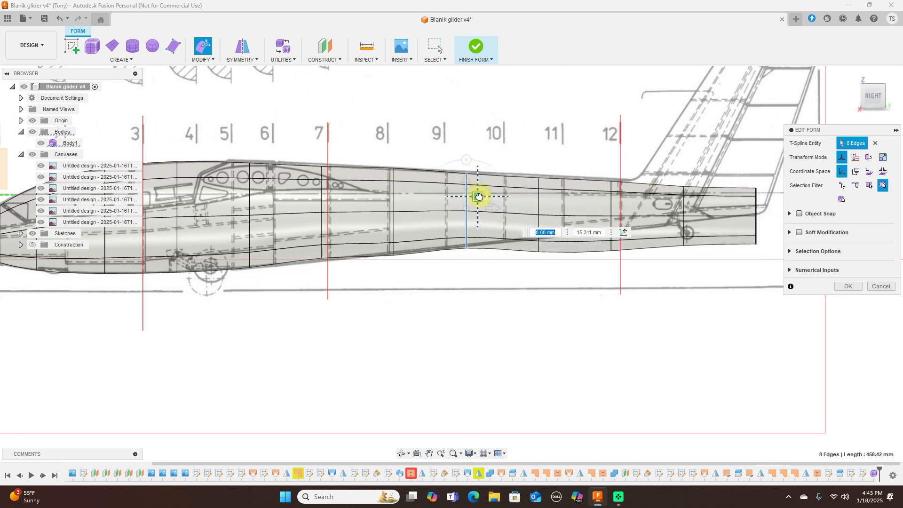
pyautogui.doubleClick(539, 199)
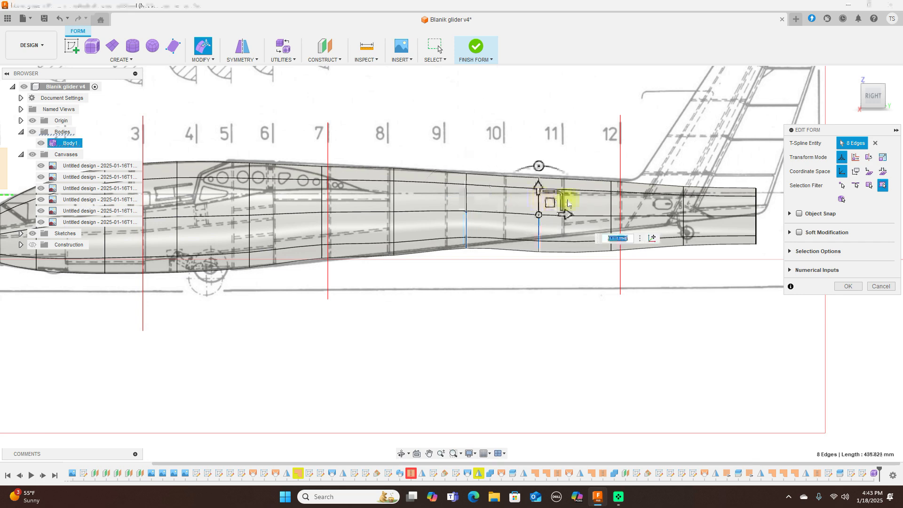
pyautogui.moveTo(558, 194); pyautogui.dragTo(548, 194)
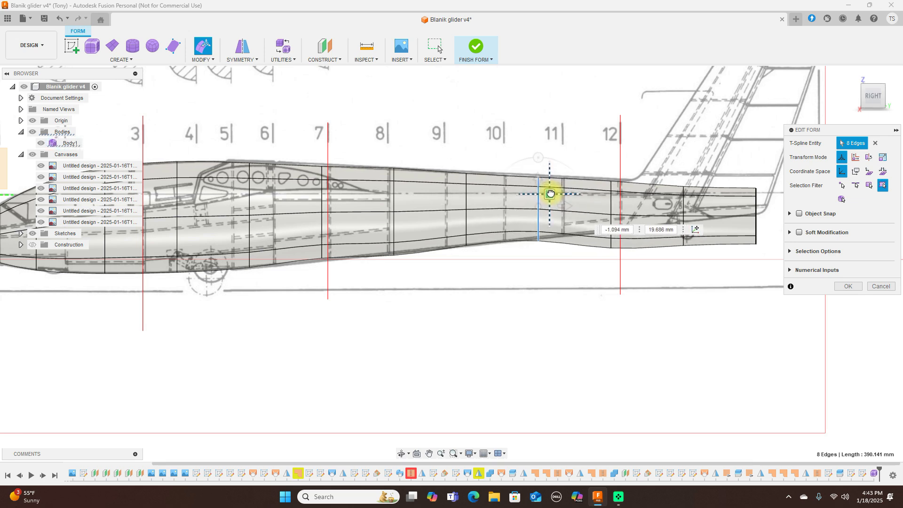
pyautogui.click(609, 203)
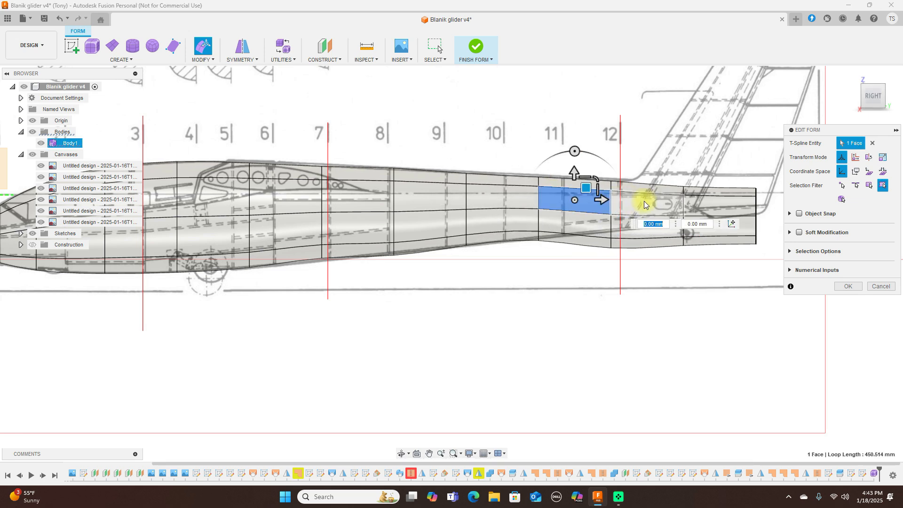
pyautogui.doubleClick(611, 225)
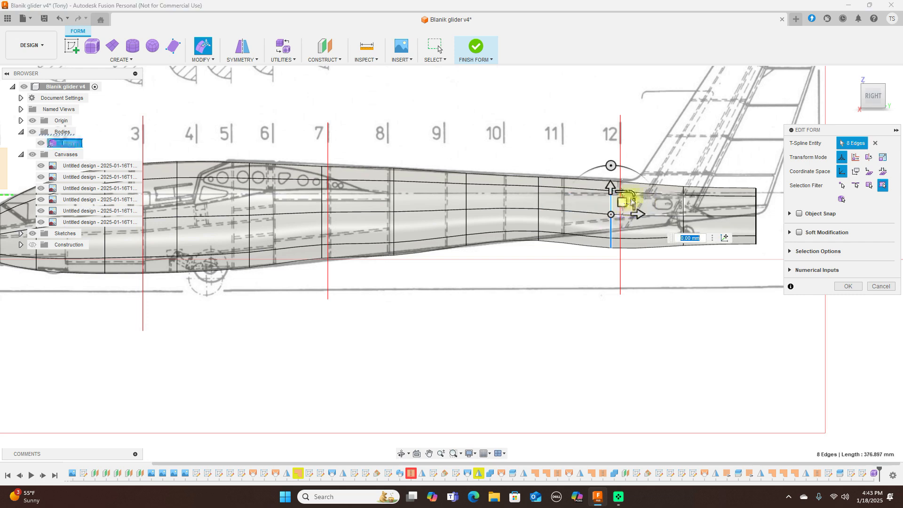
pyautogui.moveTo(633, 192)
pyautogui.mouseDown()
pyautogui.moveTo(626, 203)
pyautogui.moveTo(621, 191)
pyautogui.mouseUp()
pyautogui.scroll(3, 671, 185)
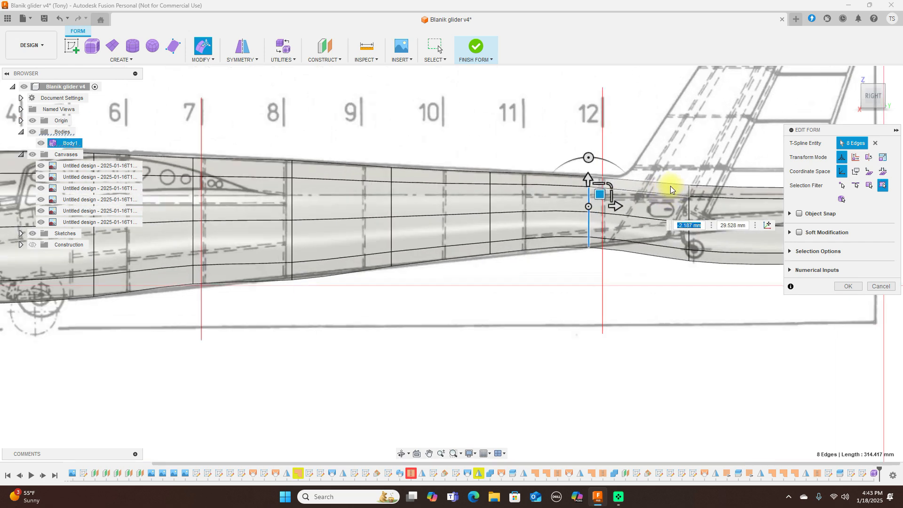
pyautogui.doubleClick(689, 206)
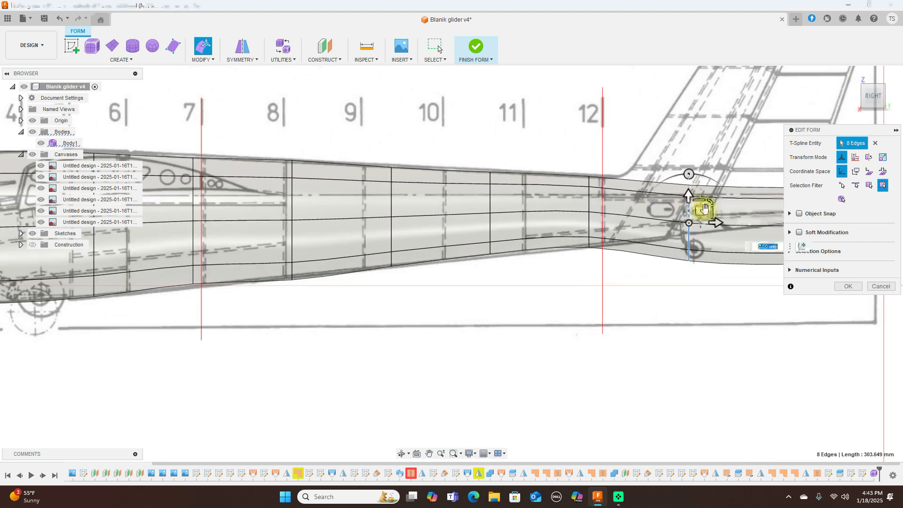
pyautogui.moveTo(711, 203)
pyautogui.mouseDown()
pyautogui.moveTo(699, 207)
pyautogui.moveTo(700, 197)
pyautogui.mouseUp()
# Step: Scale the tail-end loop to 0.842 and enlarge the loop beneath the fin by 1.179
pyautogui.scroll(-3, 648, 138)
pyautogui.scroll(-2, 605, 132)
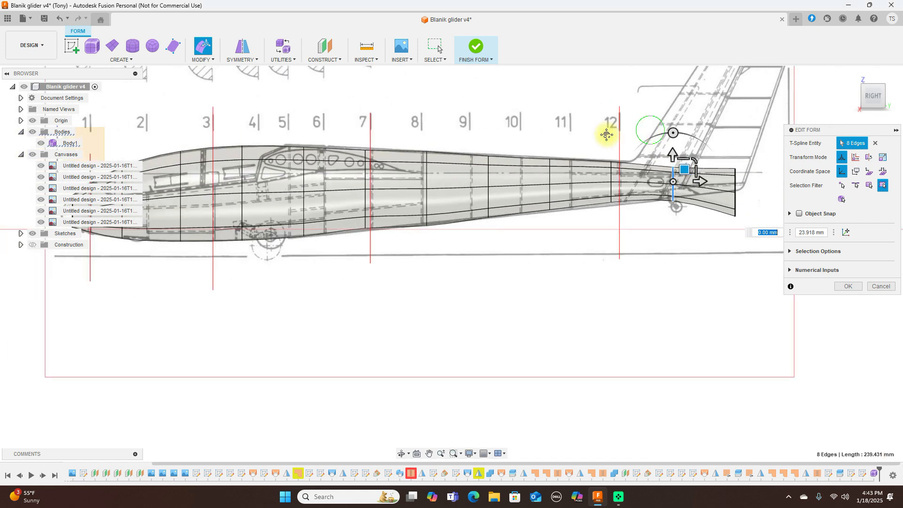
pyautogui.scroll(4, 653, 177)
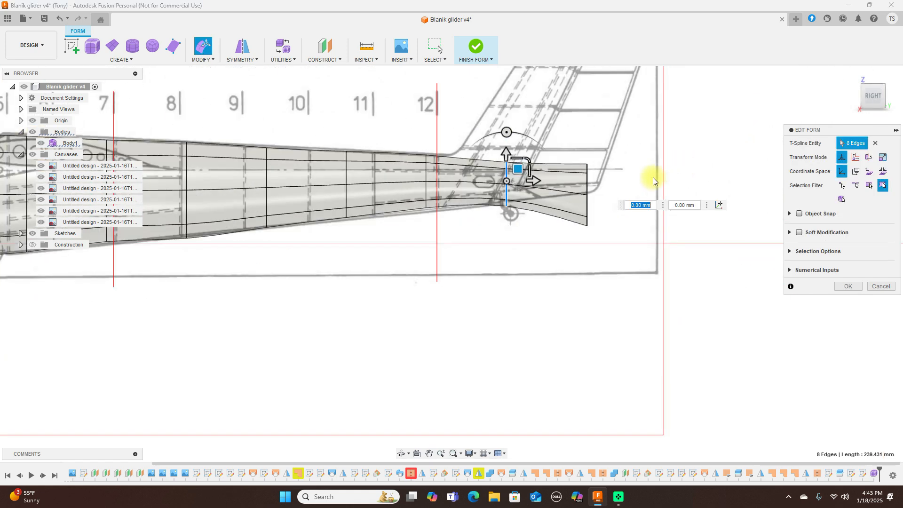
pyautogui.doubleClick(589, 182)
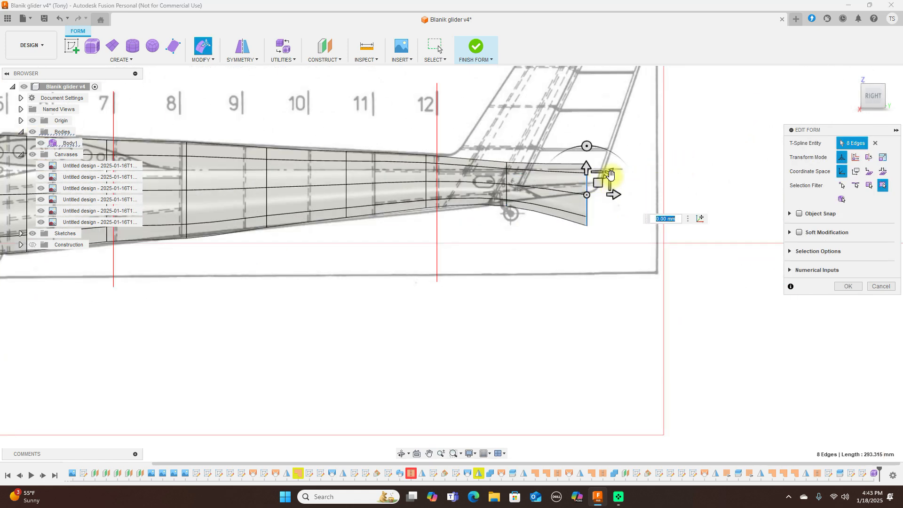
pyautogui.moveTo(610, 175)
pyautogui.mouseDown()
pyautogui.moveTo(599, 177)
pyautogui.moveTo(607, 149)
pyautogui.moveTo(597, 169)
pyautogui.mouseUp()
pyautogui.doubleClick(507, 177)
pyautogui.moveTo(530, 161); pyautogui.dragTo(534, 160)
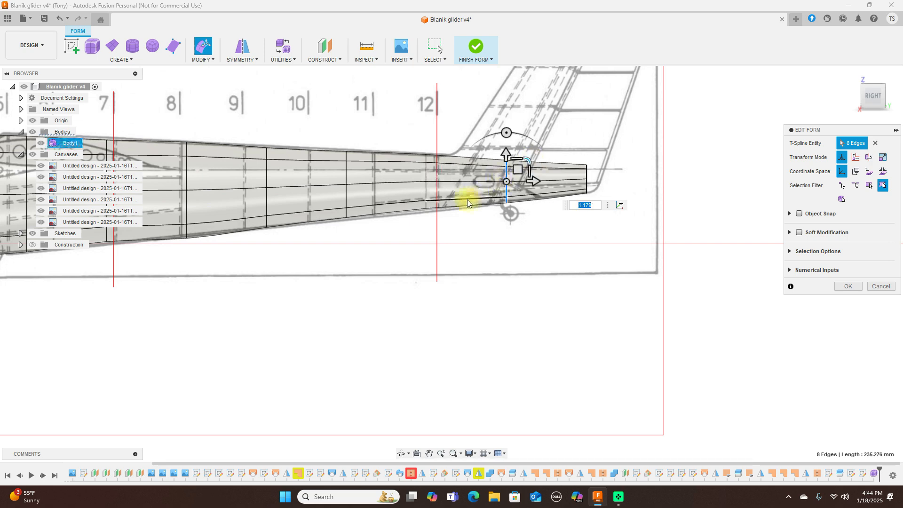
# Step: Lower the edge loop near the tail end to follow the side-view drawing
pyautogui.scroll(3, 467, 201)
pyautogui.moveTo(540, 209); pyautogui.dragTo(676, 184, button='middle')
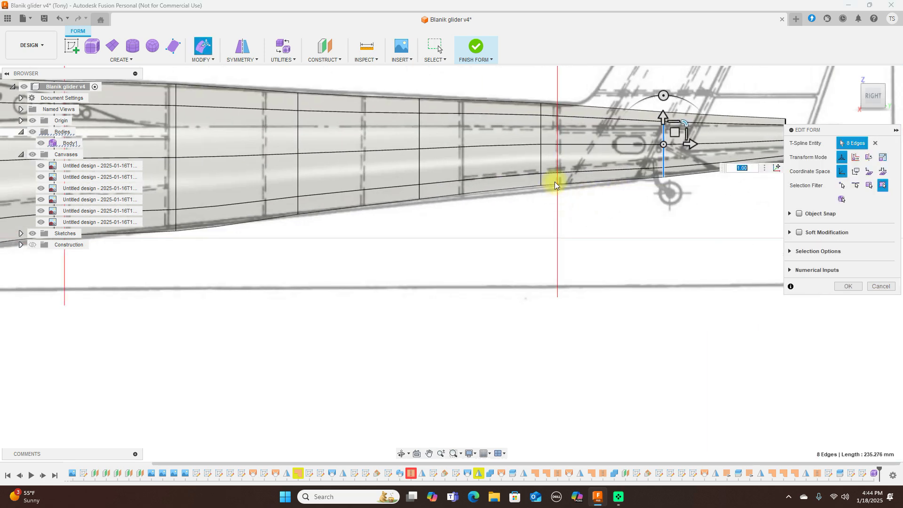
pyautogui.doubleClick(543, 160)
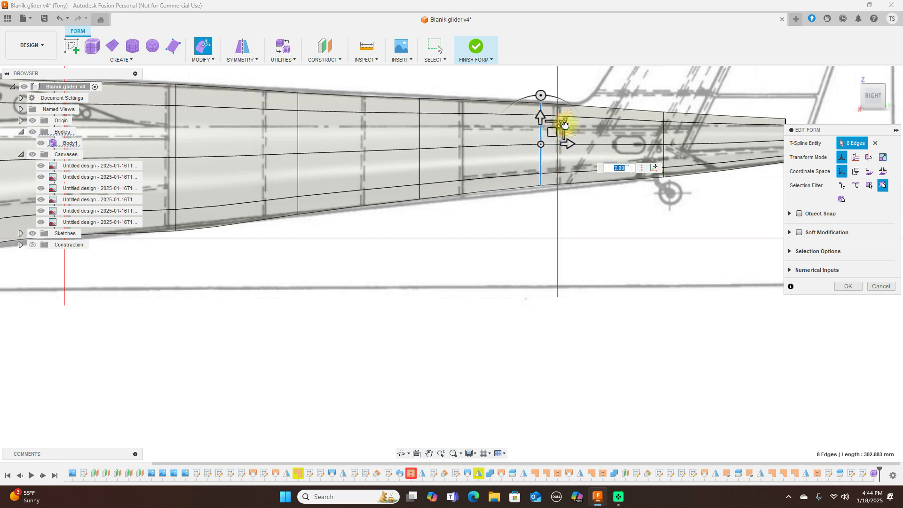
pyautogui.moveTo(552, 136); pyautogui.dragTo(552, 140)
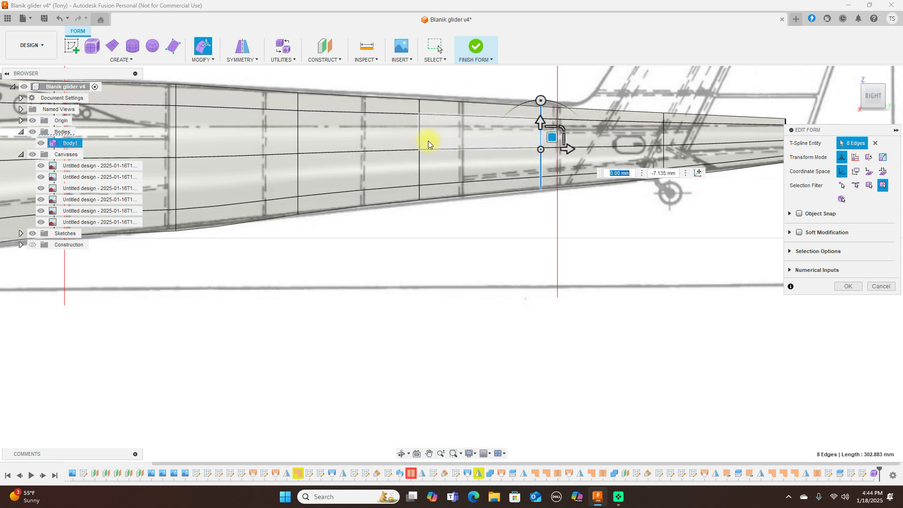
# Step: Scale the next tail loop by 1.101 and the station 9–10 loop by 1.036
pyautogui.doubleClick(419, 140)
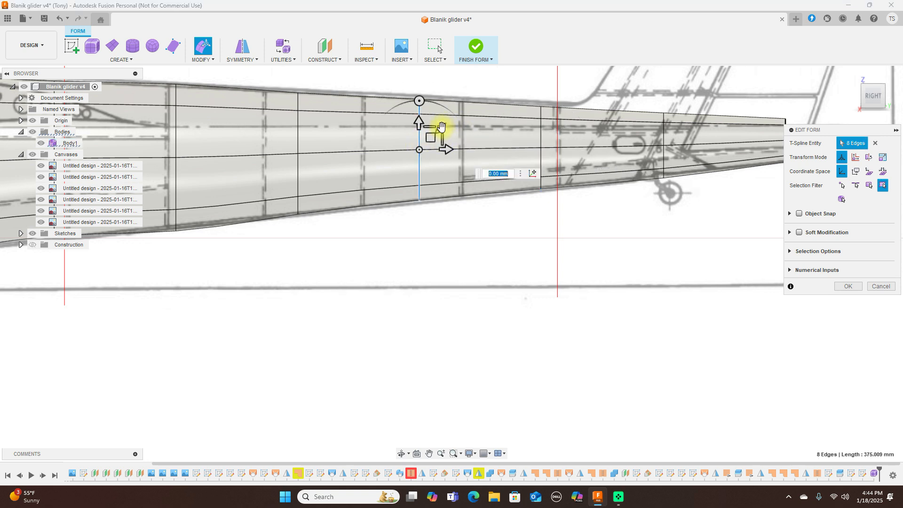
pyautogui.write('1.101')
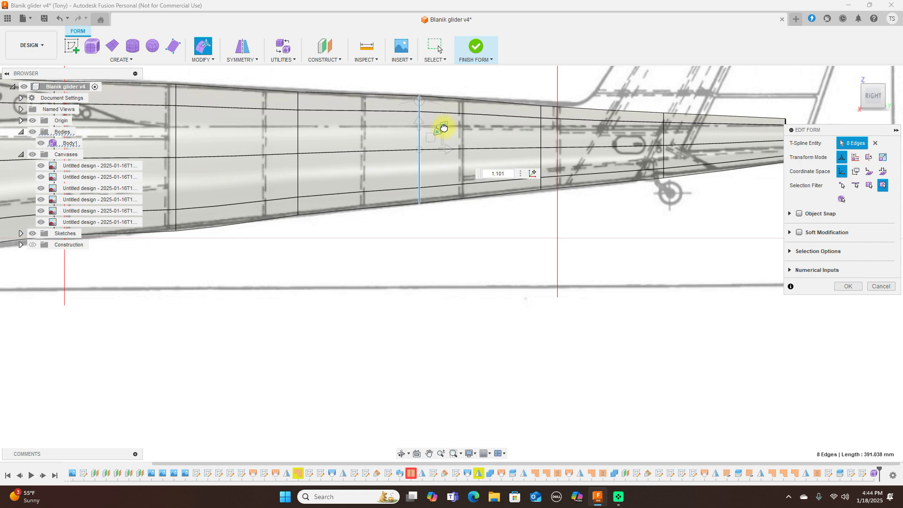
pyautogui.scroll(-2, 356, 120)
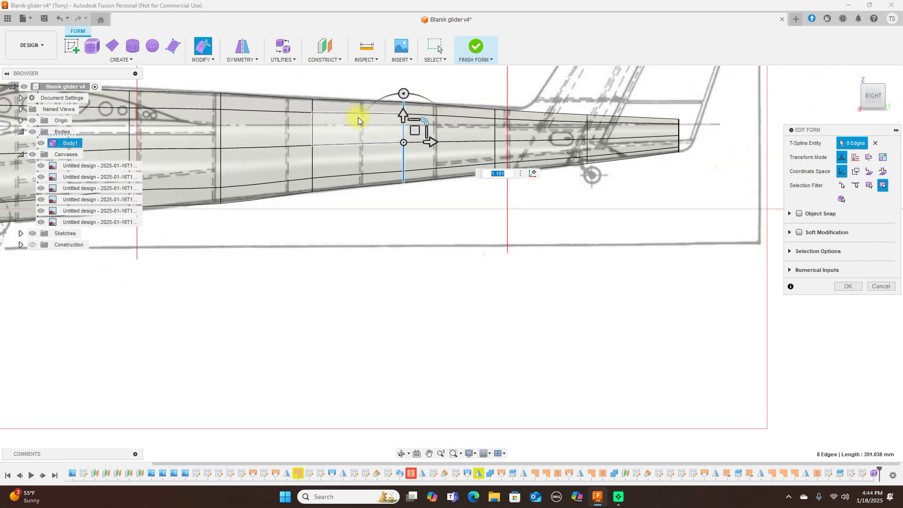
pyautogui.doubleClick(312, 121)
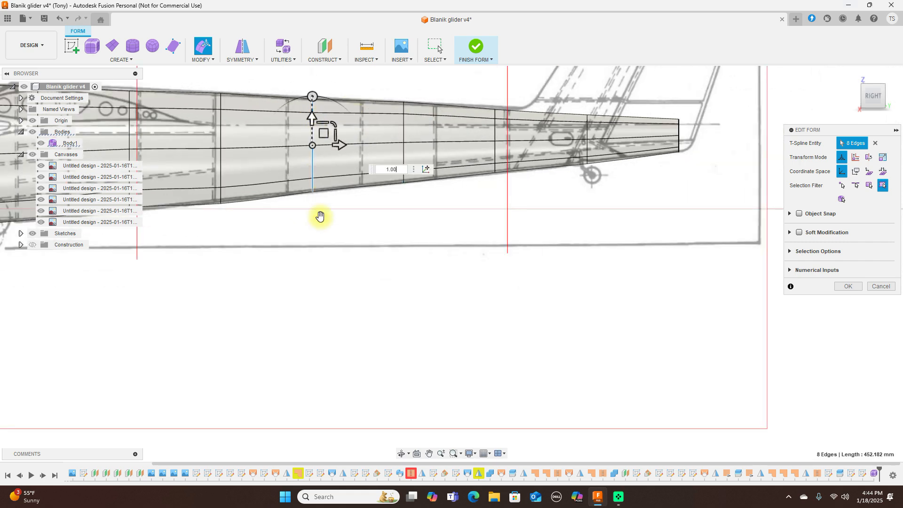
pyautogui.moveTo(334, 227); pyautogui.dragTo(464, 266, button='middle')
pyautogui.scroll(2, 452, 245)
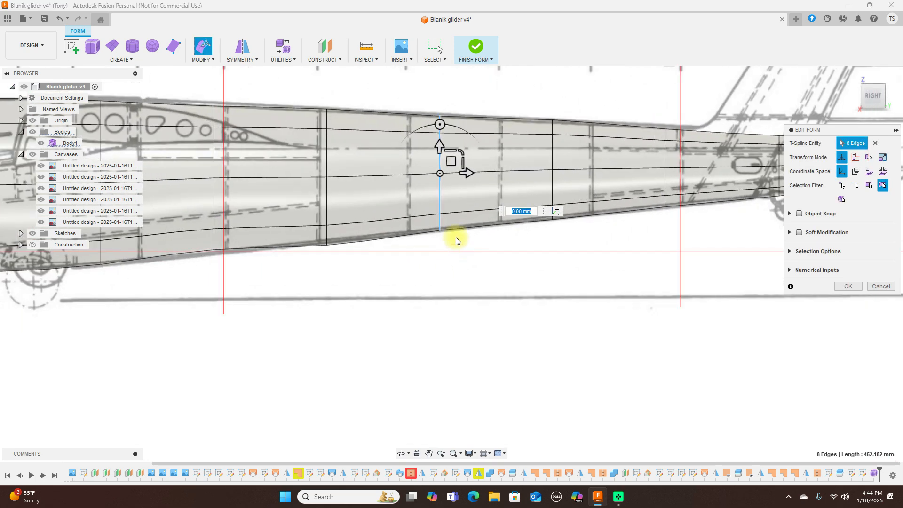
pyautogui.moveTo(459, 151); pyautogui.dragTo(462, 152)
pyautogui.scroll(-2, 480, 233)
pyautogui.moveTo(490, 110); pyautogui.dragTo(586, 105, button='middle')
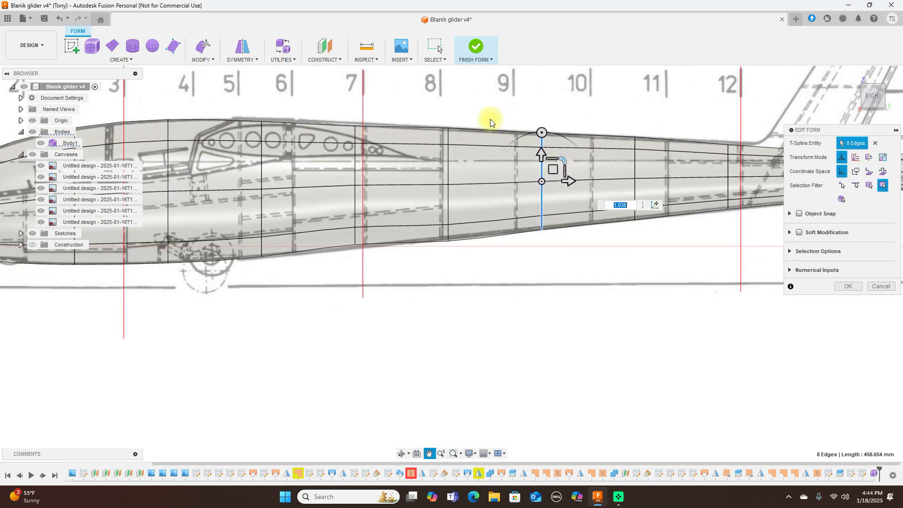
# Step: Shrink the station 8 loop slightly and enlarge the station 7 loop by 1.056
pyautogui.doubleClick(448, 171)
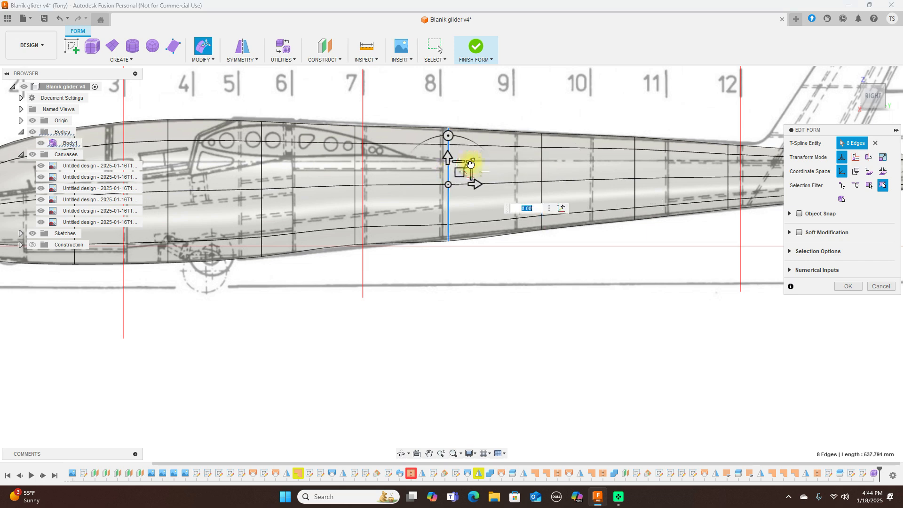
pyautogui.moveTo(464, 168); pyautogui.dragTo(460, 170)
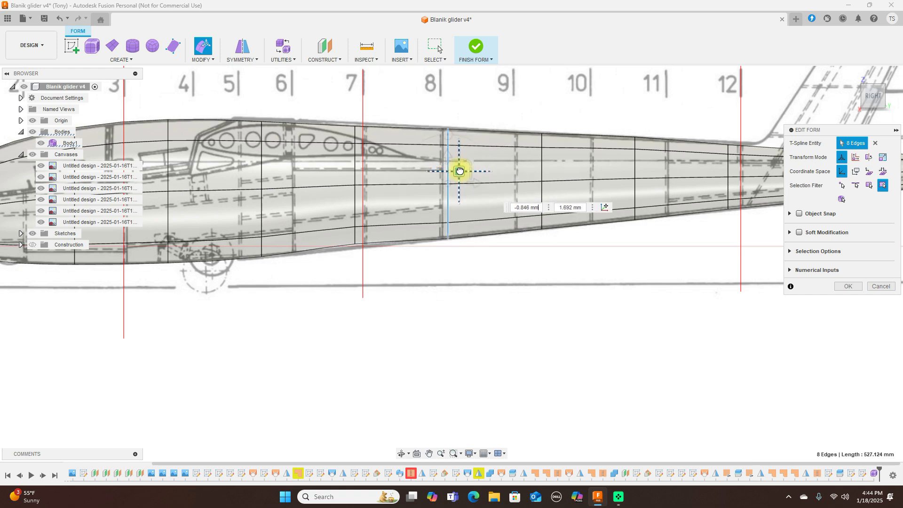
pyautogui.doubleClick(355, 169)
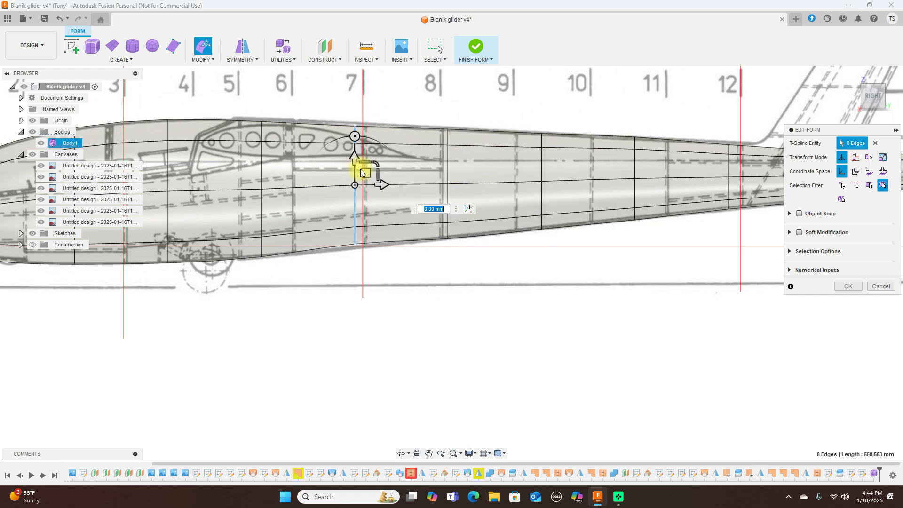
pyautogui.moveTo(377, 164); pyautogui.dragTo(369, 174)
pyautogui.scroll(-3, 393, 185)
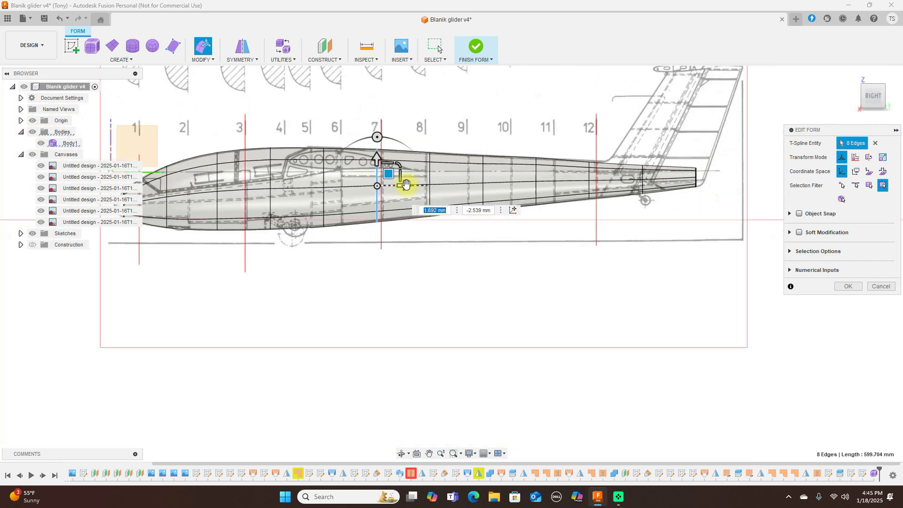
pyautogui.moveTo(364, 126); pyautogui.dragTo(248, 116, button='middle')
pyautogui.scroll(3, 535, 215)
# Step: Extrude a new tail-end edge loop about 32.658 mm aft and tilt it to -20 degrees
pyautogui.scroll(4, 566, 208)
pyautogui.moveTo(578, 204); pyautogui.dragTo(584, 307, button='middle')
pyautogui.scroll(3, 620, 230)
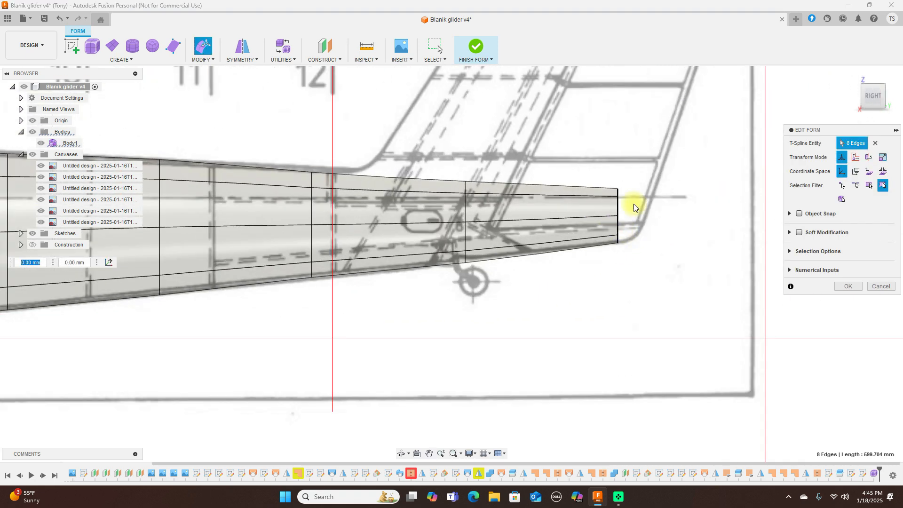
pyautogui.click(619, 215)
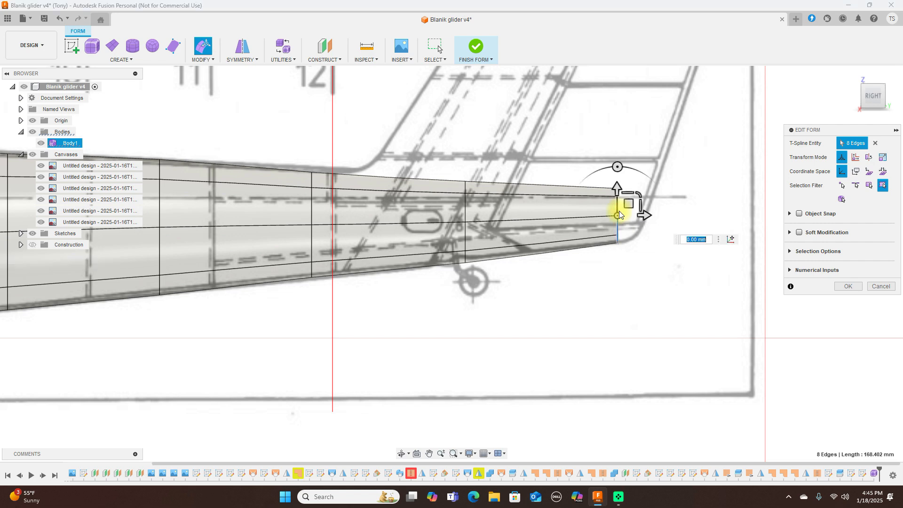
pyautogui.keyDown('alt'); pyautogui.moveTo(629, 203); pyautogui.dragTo(659, 202); pyautogui.keyUp('alt')
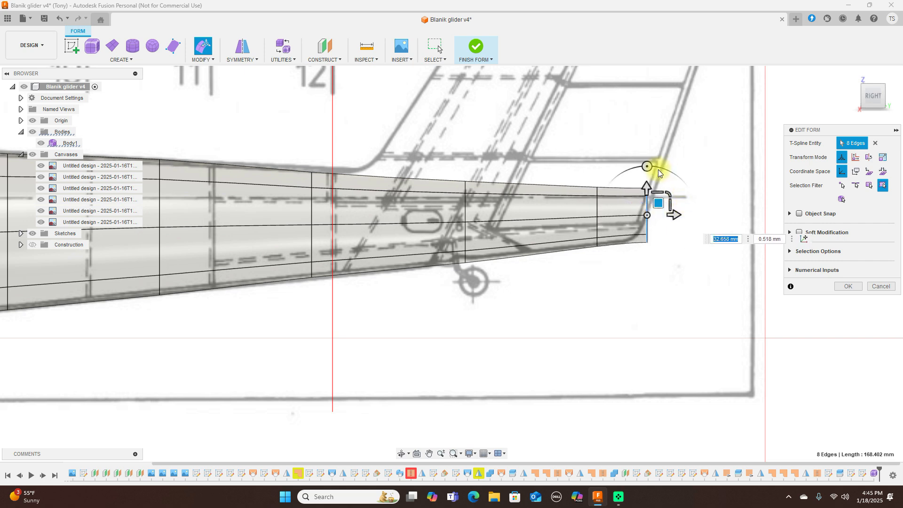
pyautogui.moveTo(649, 167); pyautogui.dragTo(667, 169)
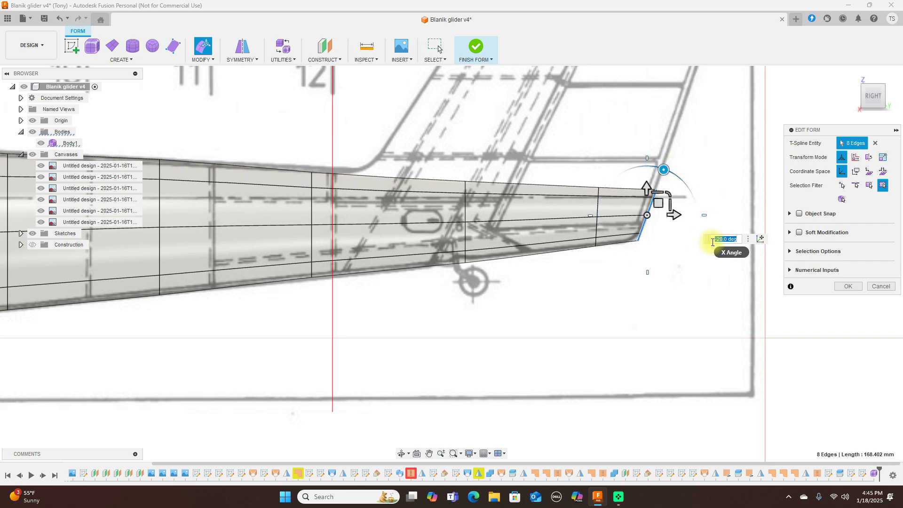
pyautogui.scroll(-5, 715, 288)
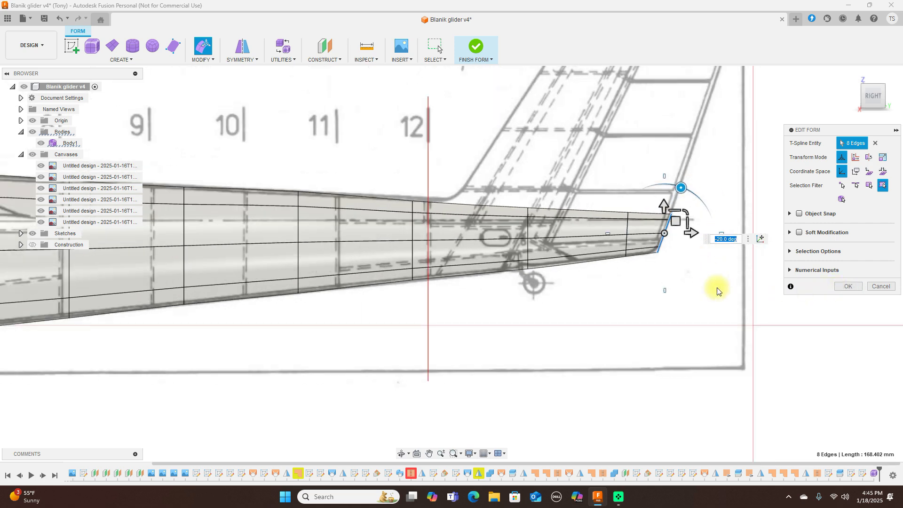
pyautogui.moveTo(528, 135); pyautogui.dragTo(731, 92, button='middle')
pyautogui.moveTo(358, 111); pyautogui.dragTo(606, 104, button='middle')
# Step: Insert a new edge beside the loop behind the nose using Exact mode
pyautogui.scroll(2, 218, 120)
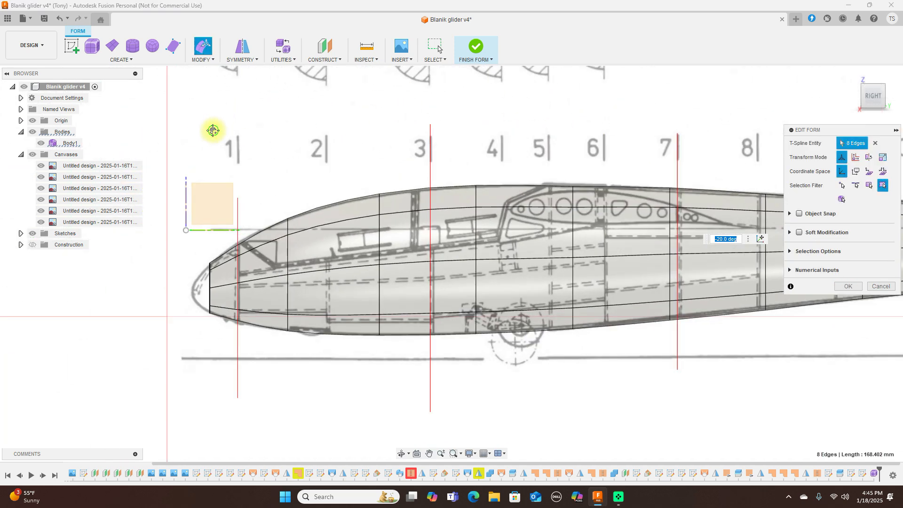
pyautogui.moveTo(210, 129); pyautogui.dragTo(347, 84, button='middle')
pyautogui.scroll(3, 329, 125)
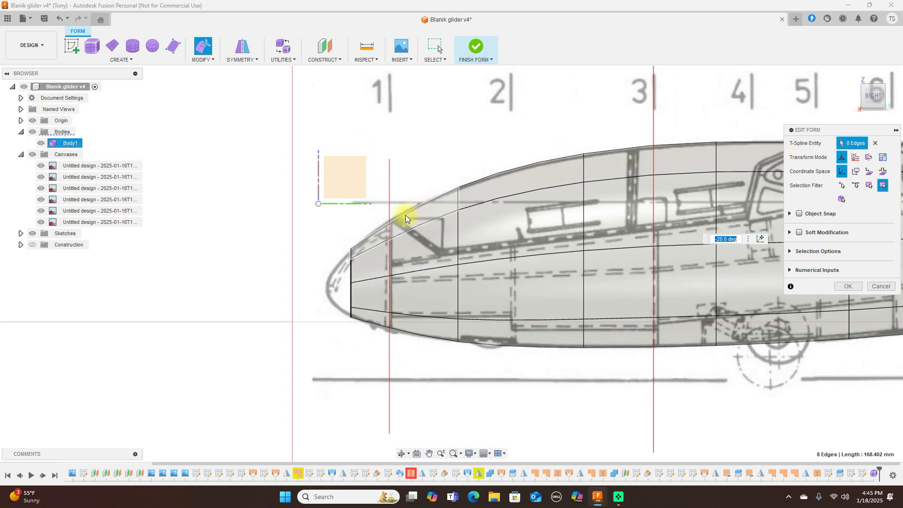
pyautogui.doubleClick(457, 245)
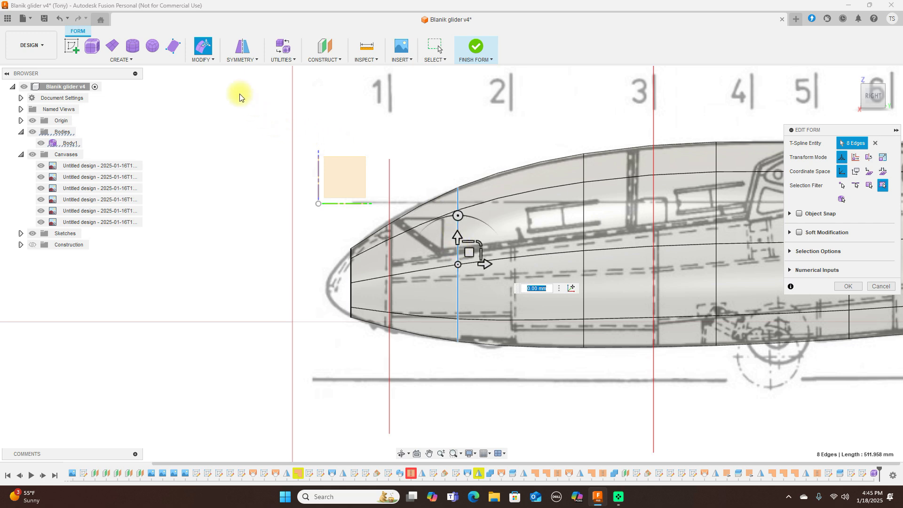
pyautogui.click(213, 60)
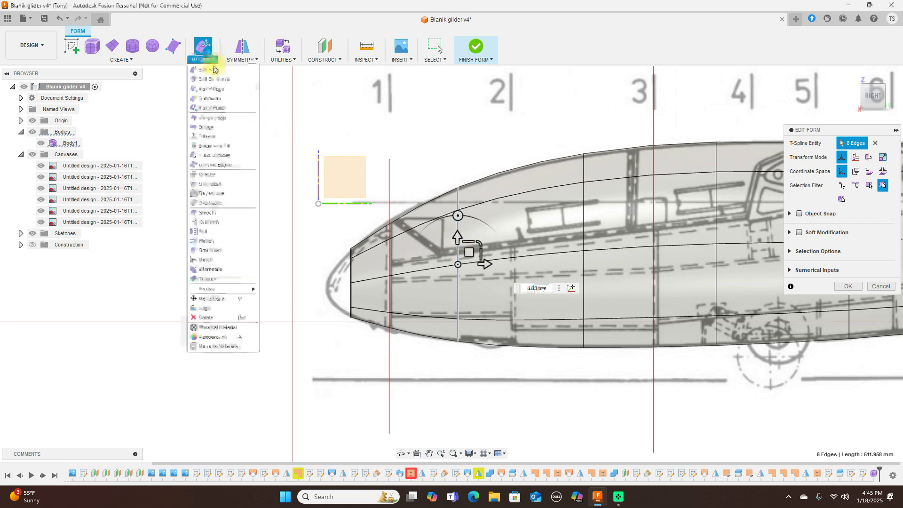
pyautogui.click(210, 90)
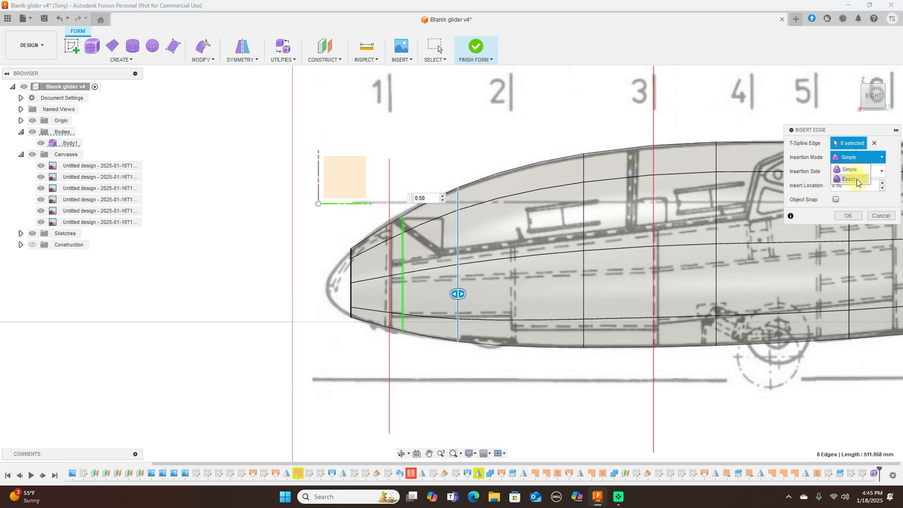
pyautogui.click(856, 179)
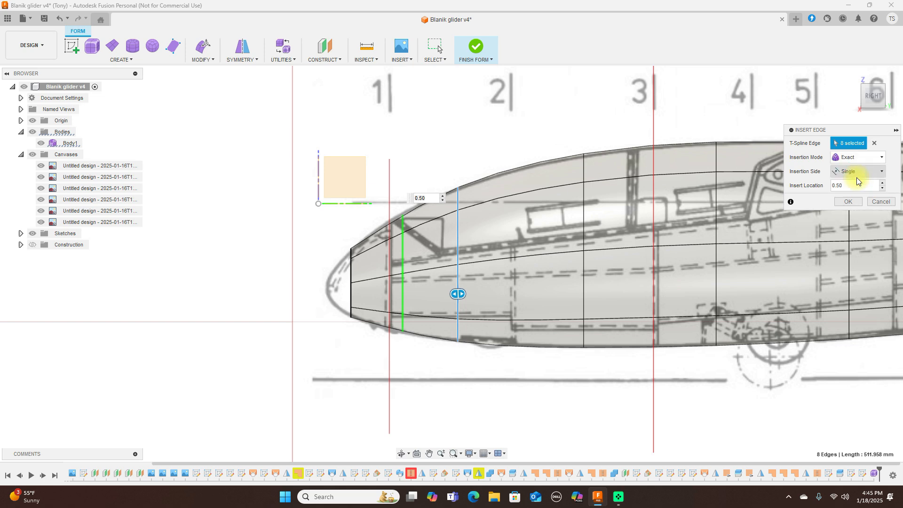
pyautogui.click(849, 202)
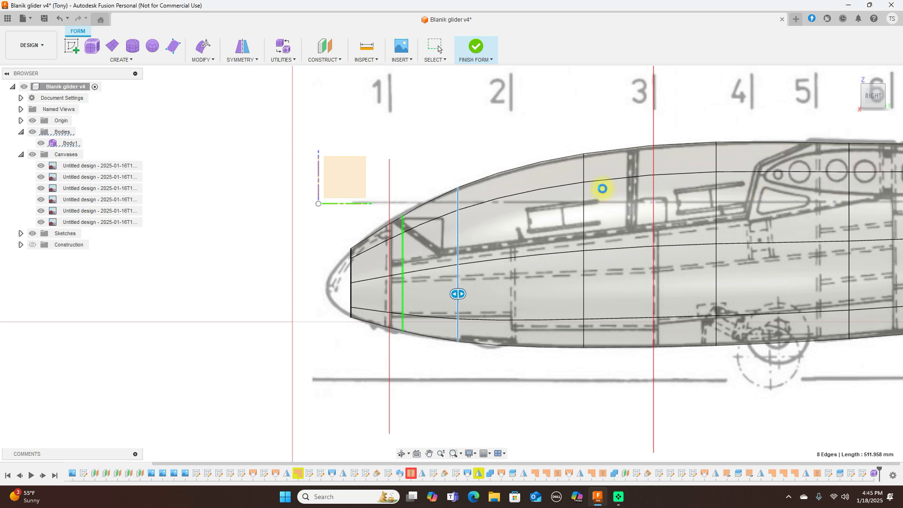
# Step: Scale the newly inserted nose loop to 1.054 with Edit Form
pyautogui.click(602, 188)
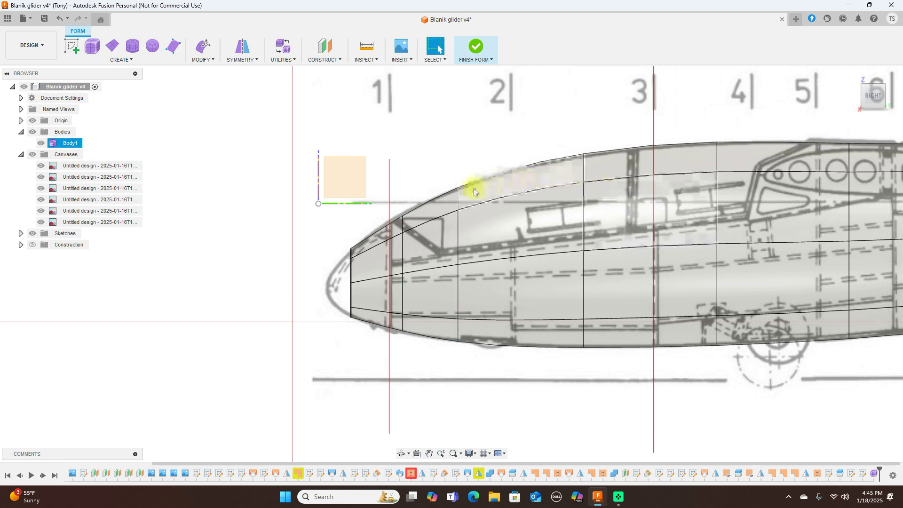
pyautogui.doubleClick(404, 258)
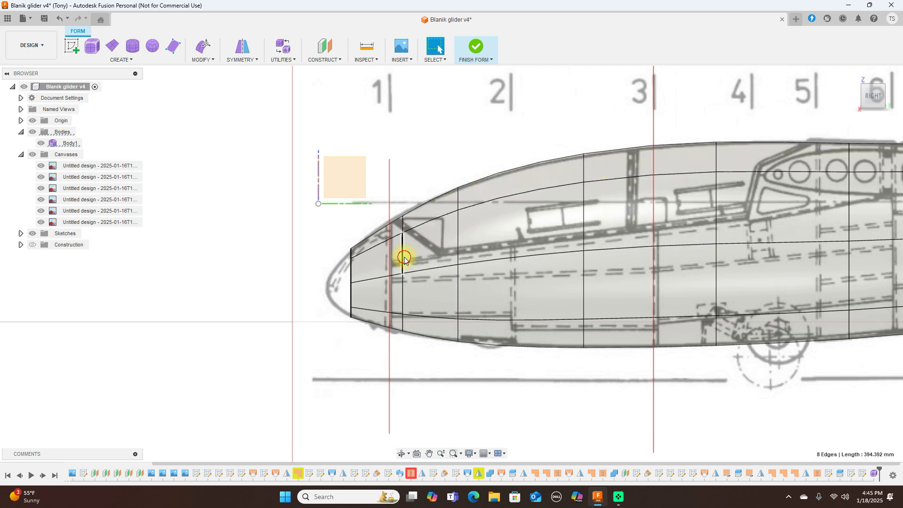
pyautogui.rightClick(405, 261)
pyautogui.click(430, 242)
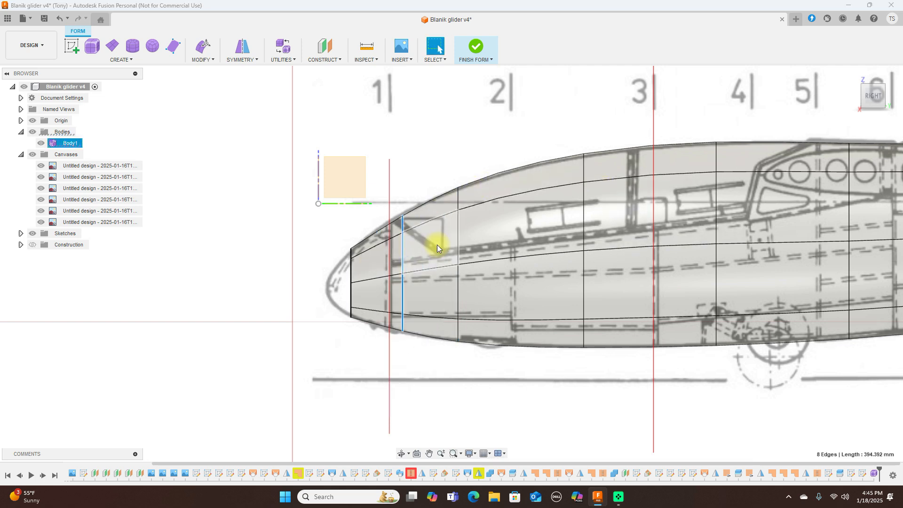
pyautogui.moveTo(425, 253); pyautogui.dragTo(425, 253)
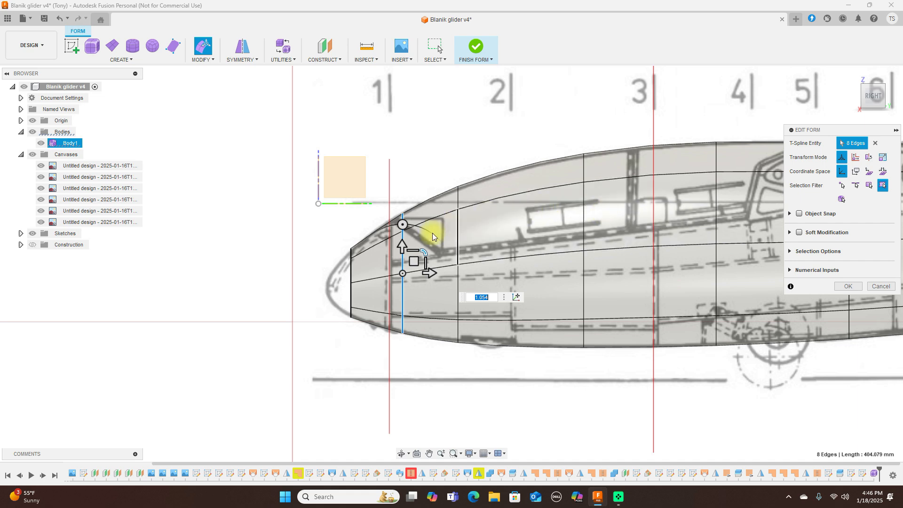
# Step: Extrude a short new edge ring from the nose loop, undoing an over-long first attempt
pyautogui.doubleClick(354, 276)
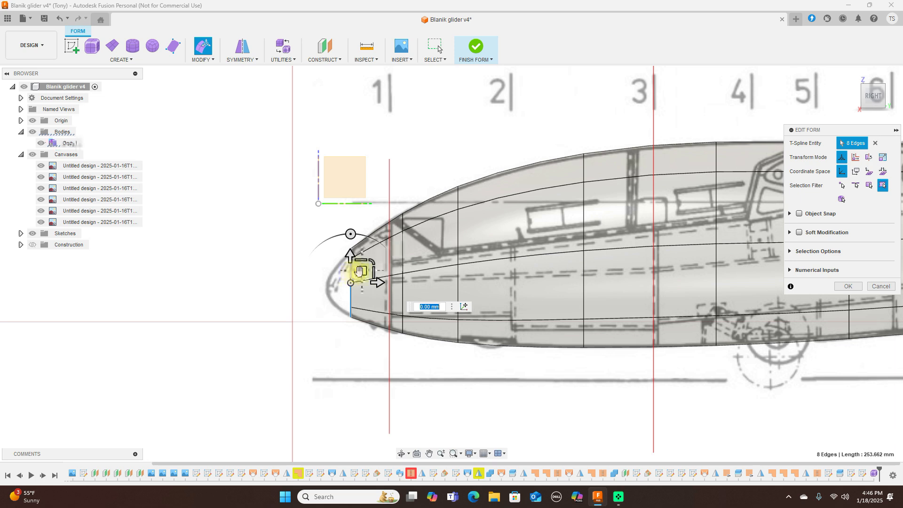
pyautogui.keyDown('alt'); pyautogui.scroll(-5, 353, 277); pyautogui.keyUp('alt')
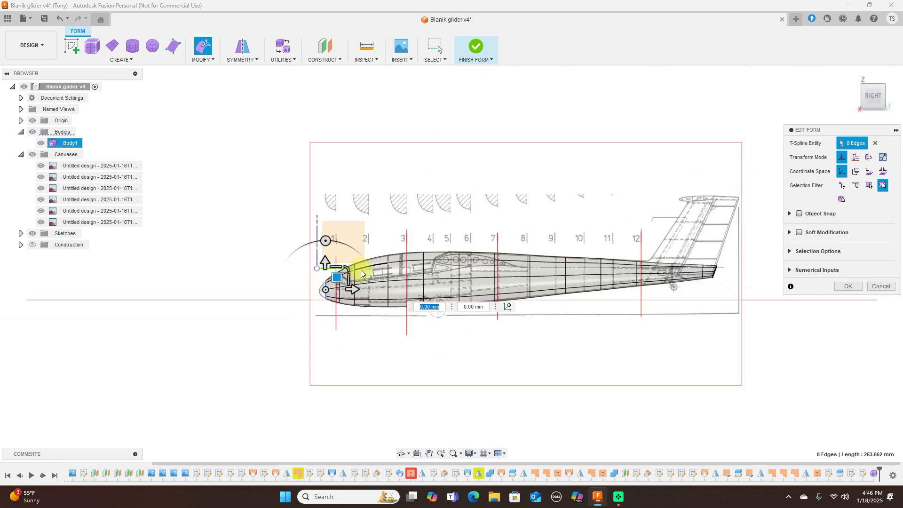
pyautogui.scroll(5, 352, 276)
pyautogui.moveTo(369, 202); pyautogui.dragTo(561, 195, button='middle')
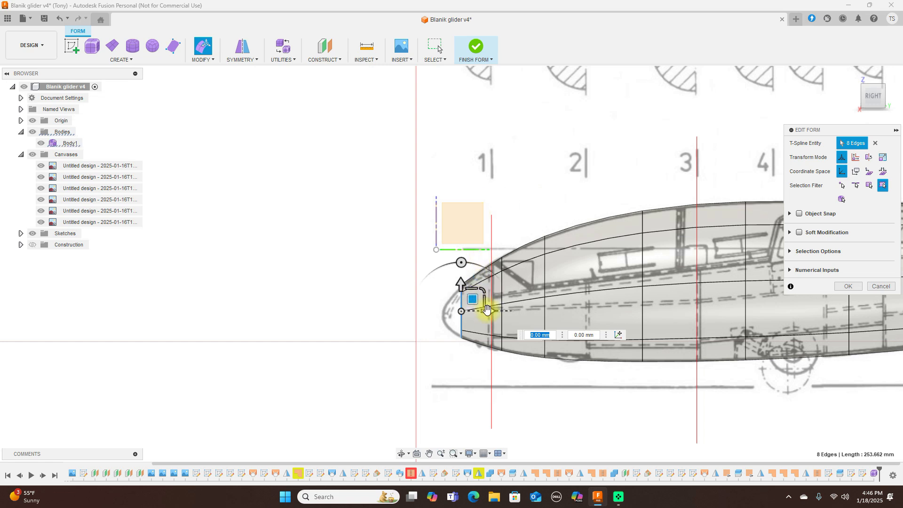
pyautogui.moveTo(487, 309)
pyautogui.keyDown('alt'); pyautogui.mouseDown()
pyautogui.moveTo(480, 312)
pyautogui.moveTo(487, 310)
pyautogui.mouseUp(); pyautogui.keyUp('alt')
pyautogui.click(60, 21)
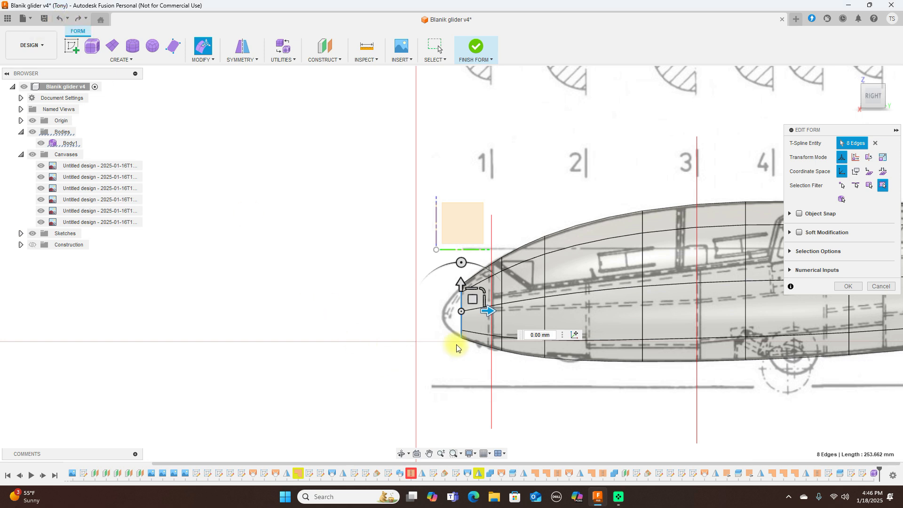
pyautogui.moveTo(474, 299)
pyautogui.keyDown('alt'); pyautogui.mouseDown()
pyautogui.moveTo(460, 306)
pyautogui.moveTo(463, 290)
pyautogui.moveTo(456, 310)
pyautogui.moveTo(459, 303)
pyautogui.mouseUp(); pyautogui.keyUp('alt')
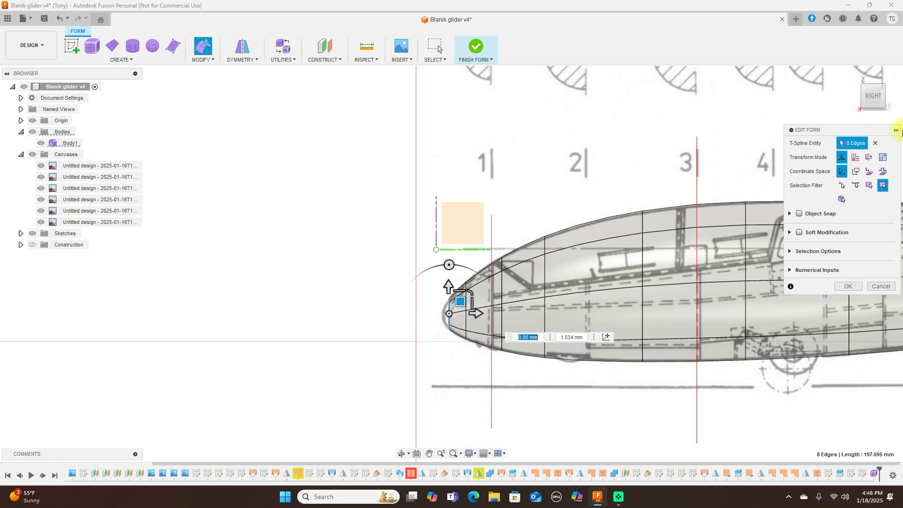
pyautogui.click(869, 79)
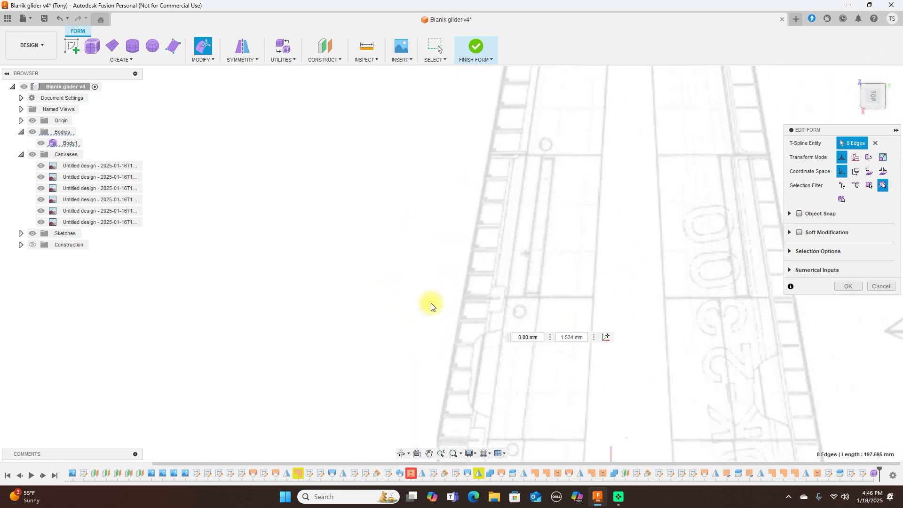
# Step: Frame the fuselage nose from the top and shrink the nose-tip edge ring to narrow it
pyautogui.scroll(-4, 451, 292)
pyautogui.moveTo(440, 345); pyautogui.dragTo(522, 145, button='middle')
pyautogui.scroll(3, 453, 264)
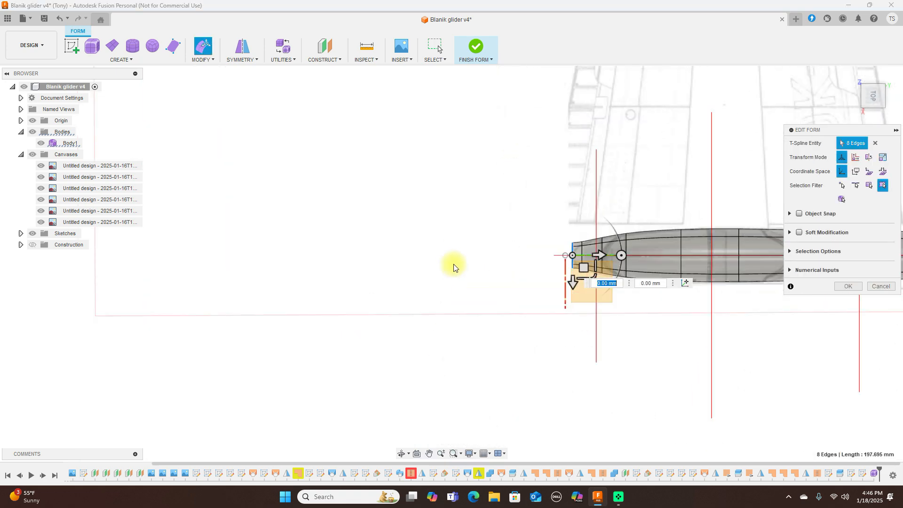
pyautogui.scroll(3, 454, 265)
pyautogui.moveTo(568, 225); pyautogui.dragTo(291, 260, button='middle')
pyautogui.scroll(2, 297, 248)
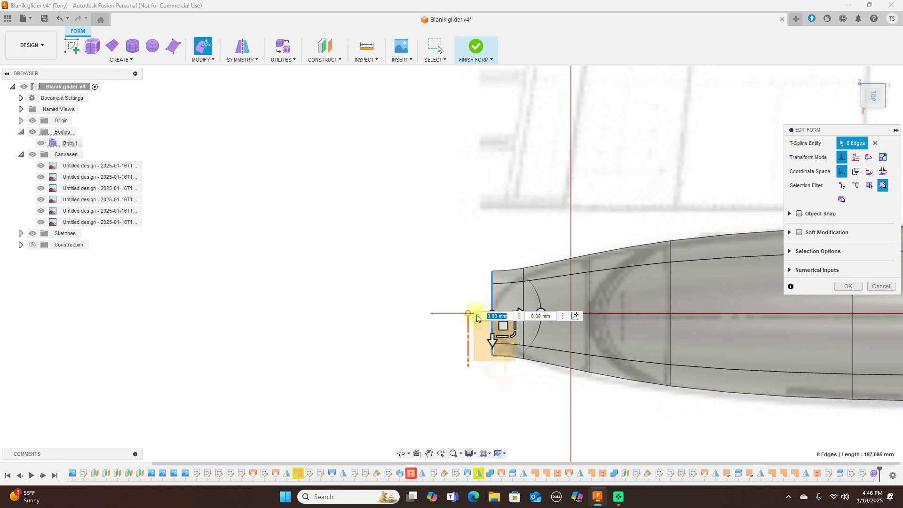
pyautogui.moveTo(514, 335); pyautogui.dragTo(512, 314)
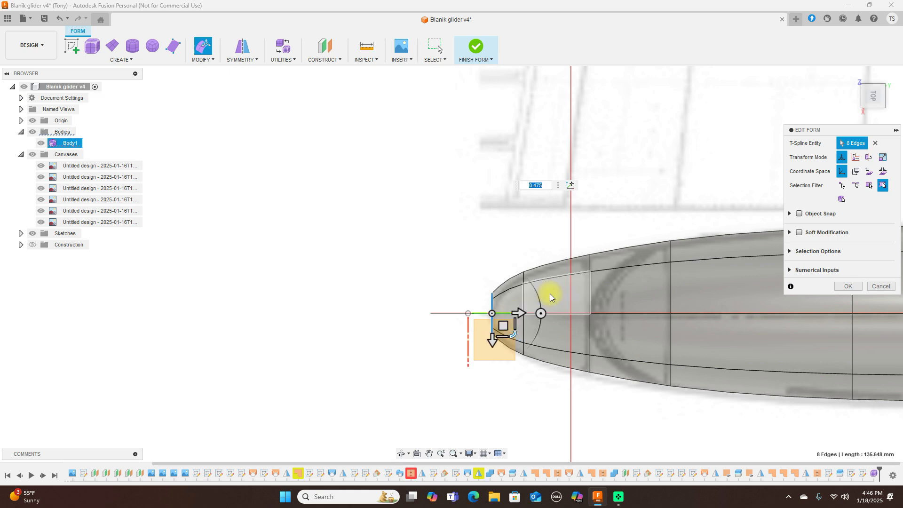
# Step: Slightly shrink the next ring, rescale the nose ring to about 0.669, then return to side view
pyautogui.doubleClick(524, 297)
pyautogui.moveTo(545, 336); pyautogui.dragTo(544, 334)
pyautogui.scroll(3, 520, 320)
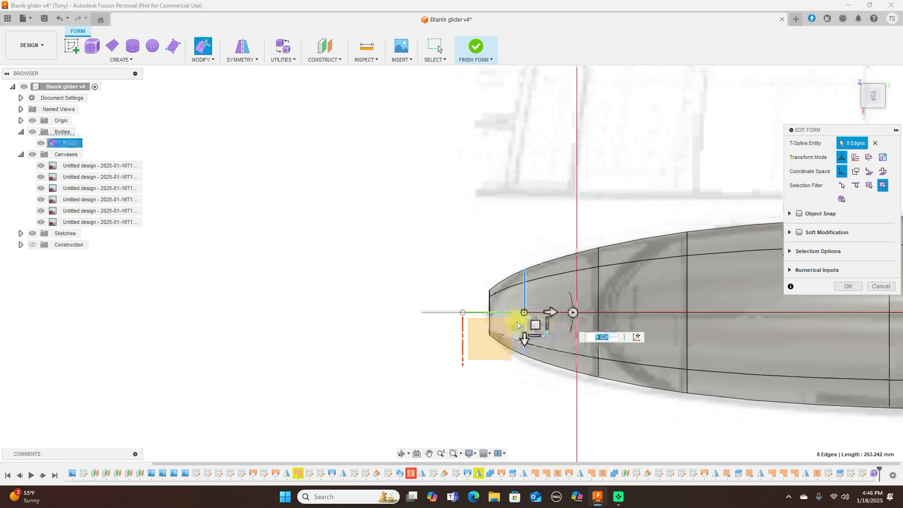
pyautogui.doubleClick(478, 300)
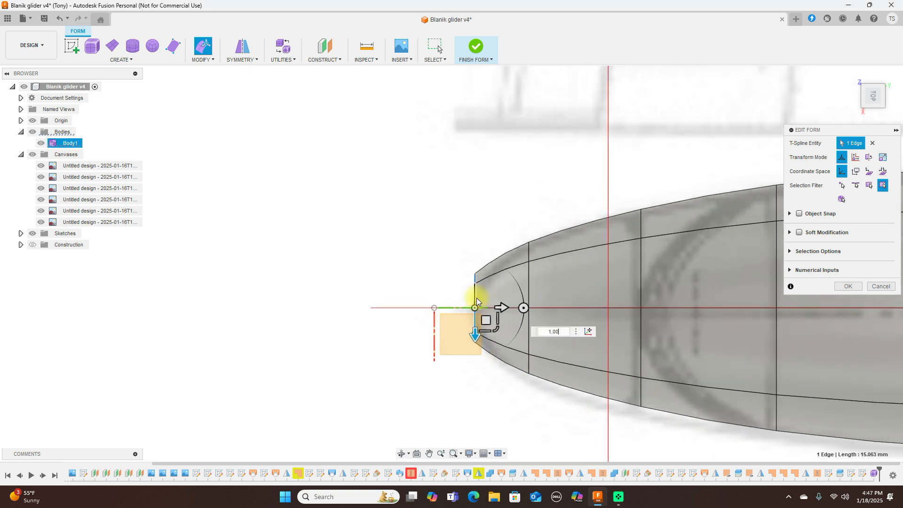
pyautogui.moveTo(494, 324); pyautogui.dragTo(497, 317)
pyautogui.click(874, 115)
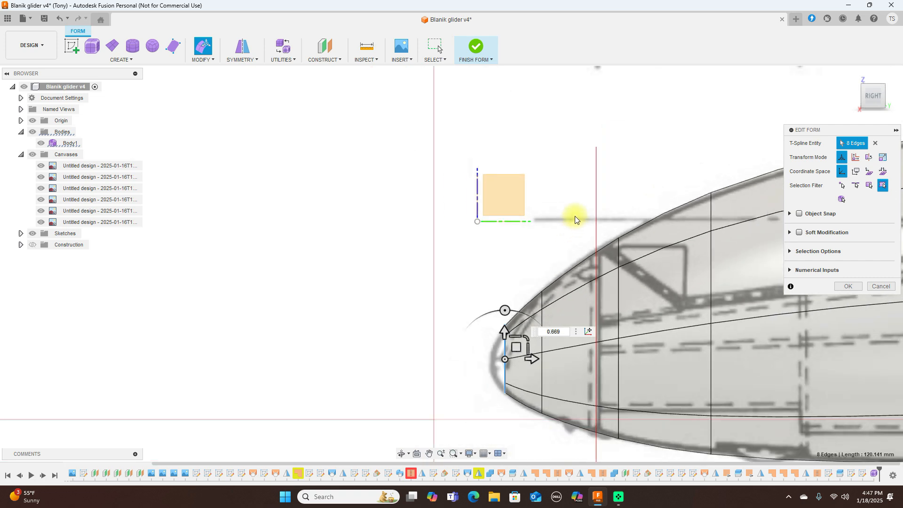
# Step: Alt-drag the nose loop to extrude another edge ring at the fuselage tip
pyautogui.scroll(3, 574, 216)
pyautogui.moveTo(540, 154); pyautogui.dragTo(470, 101, button='middle')
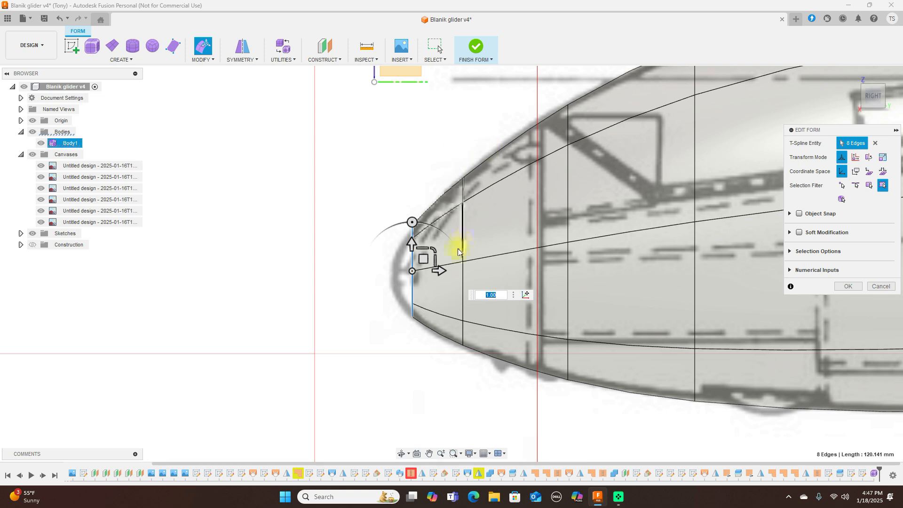
pyautogui.keyDown('alt'); pyautogui.moveTo(425, 258); pyautogui.dragTo(407, 260); pyautogui.keyUp('alt')
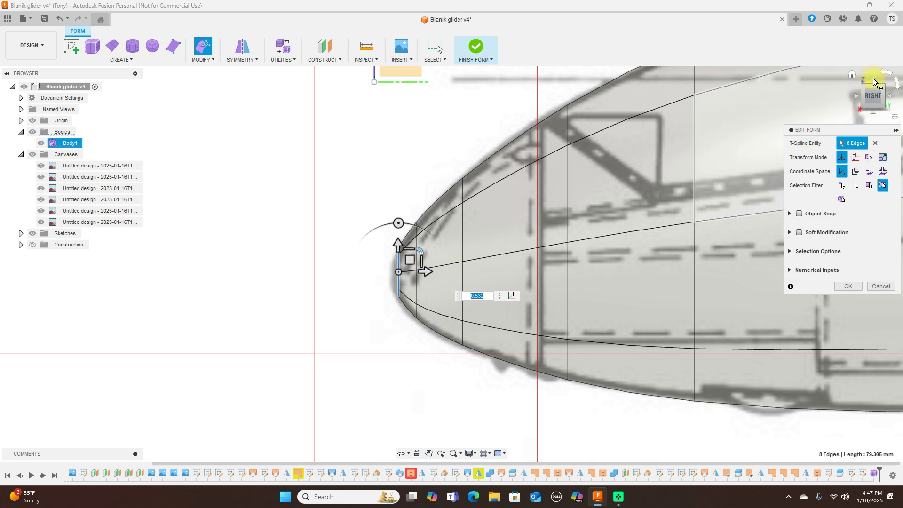
# Step: From above, scale the new nose ring down to 0.264 into a narrow tip
pyautogui.keyDown('shift'); pyautogui.moveTo(414, 205); pyautogui.dragTo(413, 349, button='middle'); pyautogui.keyUp('shift')
pyautogui.moveTo(413, 350); pyautogui.dragTo(396, 320)
pyautogui.scroll(3, 451, 297)
pyautogui.scroll(-4, 450, 296)
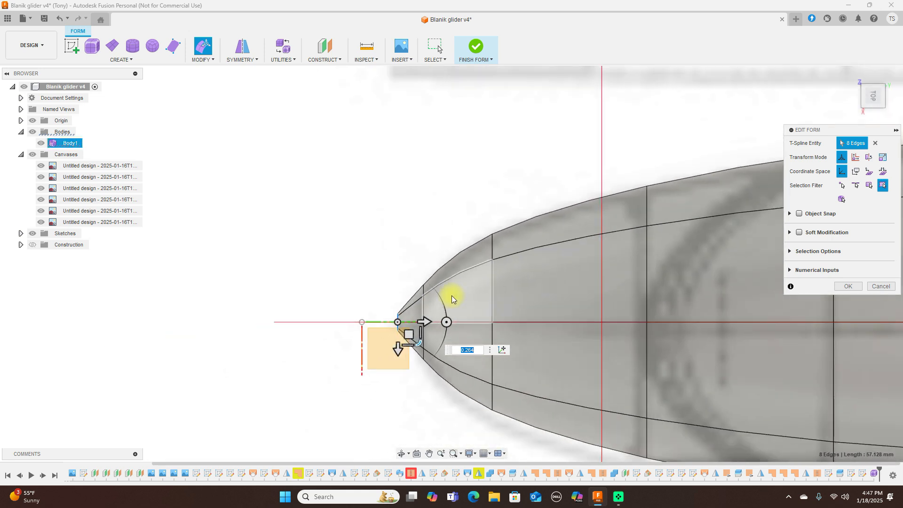
# Step: Scale the edge loop behind the tip up to 1.193, then view the nose from the front
pyautogui.doubleClick(425, 305)
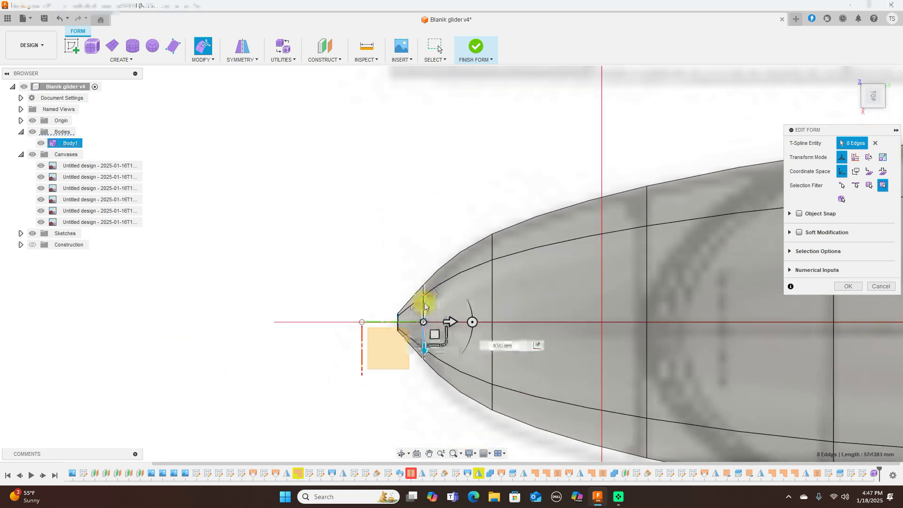
pyautogui.moveTo(447, 344); pyautogui.dragTo(447, 345)
pyautogui.moveTo(446, 347); pyautogui.dragTo(446, 349)
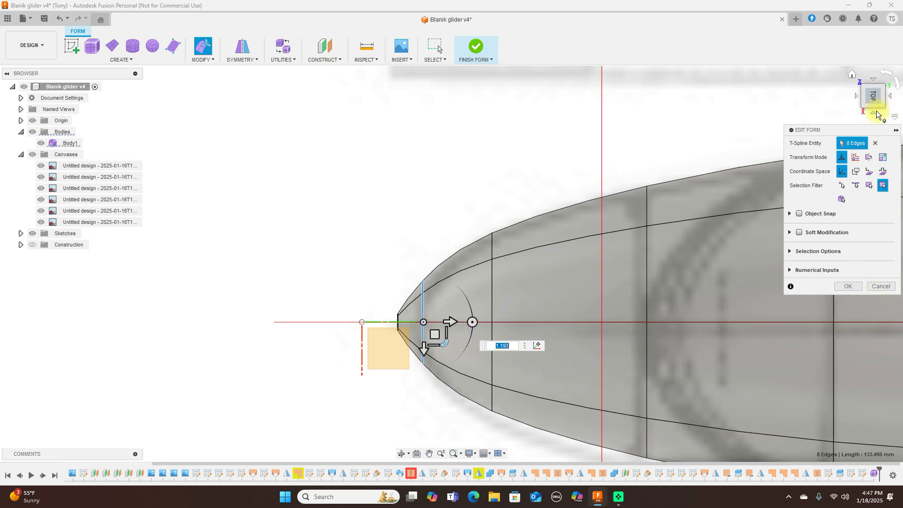
pyautogui.click(874, 115)
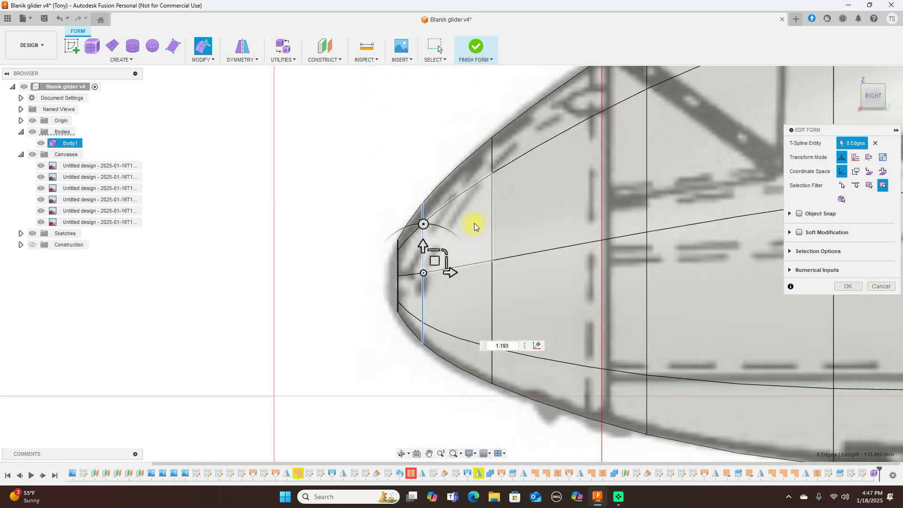
pyautogui.click(853, 98)
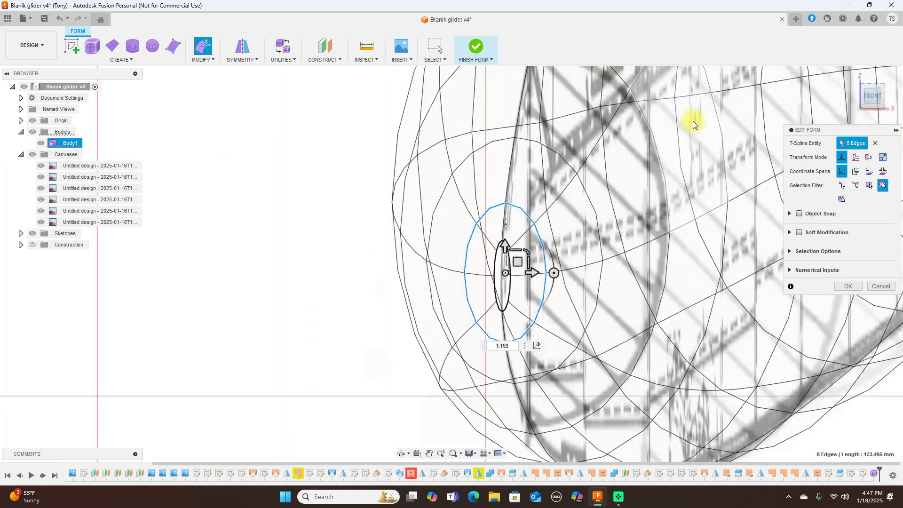
# Step: Select the top and bottom vertices of the inner nose loop and squeeze them closer together
pyautogui.scroll(3, 608, 273)
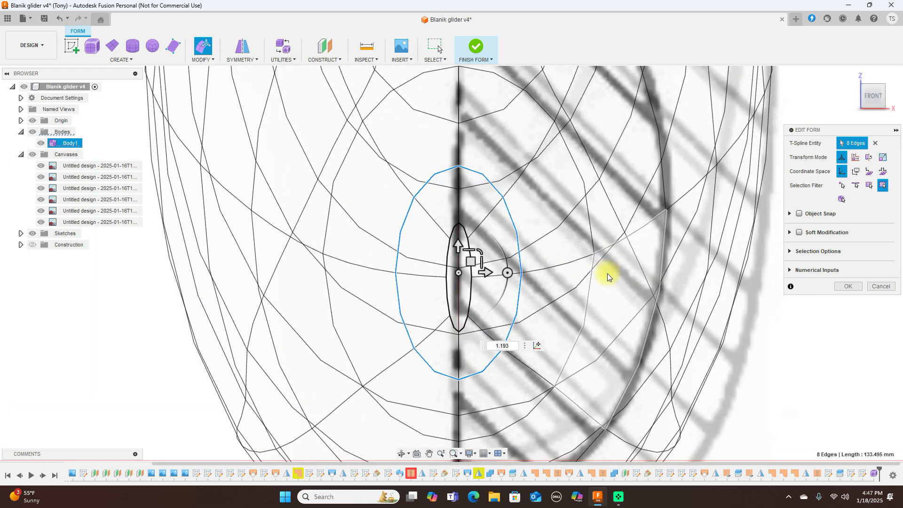
pyautogui.scroll(2, 530, 262)
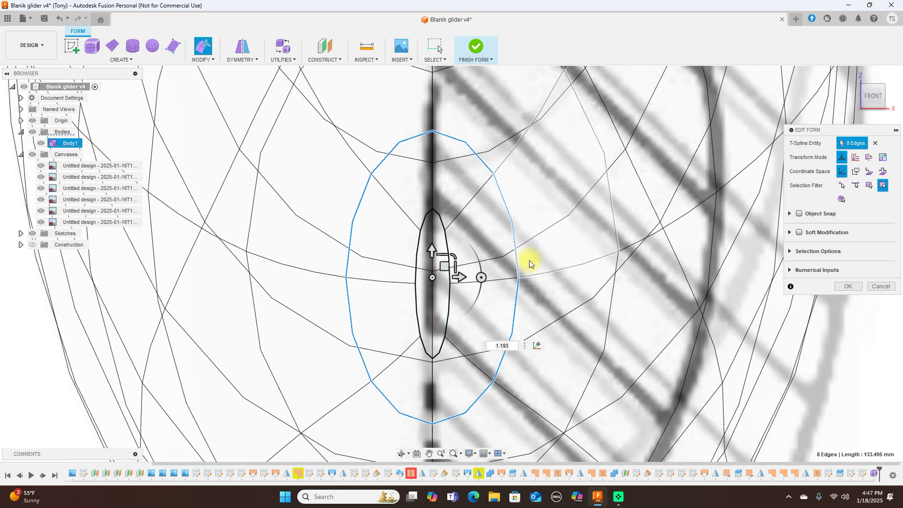
pyautogui.click(433, 212)
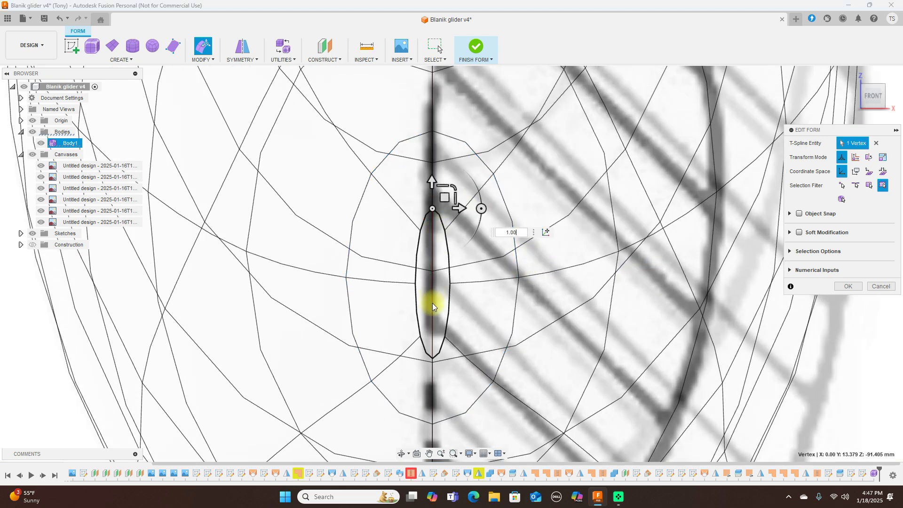
pyautogui.keyDown('shift'); pyautogui.click(432, 357); pyautogui.keyUp('shift')
pyautogui.moveTo(454, 260); pyautogui.dragTo(449, 267)
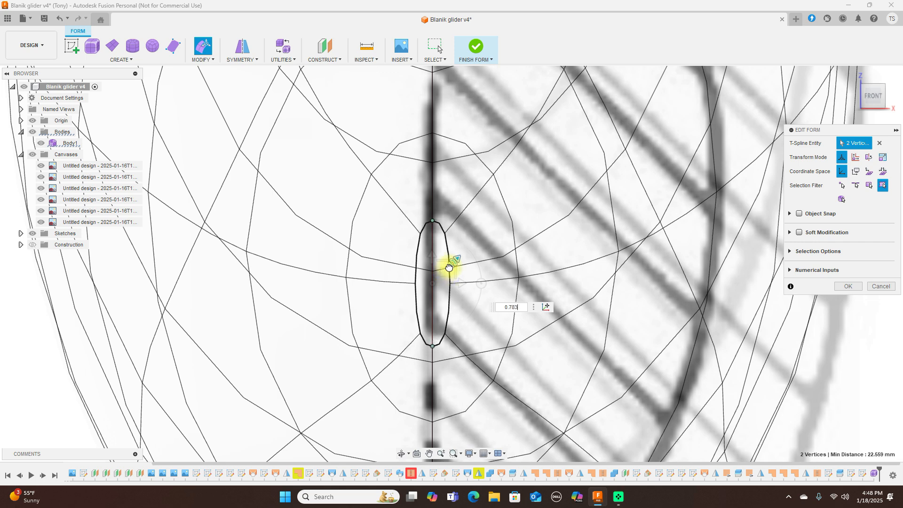
pyautogui.moveTo(449, 268); pyautogui.dragTo(446, 263)
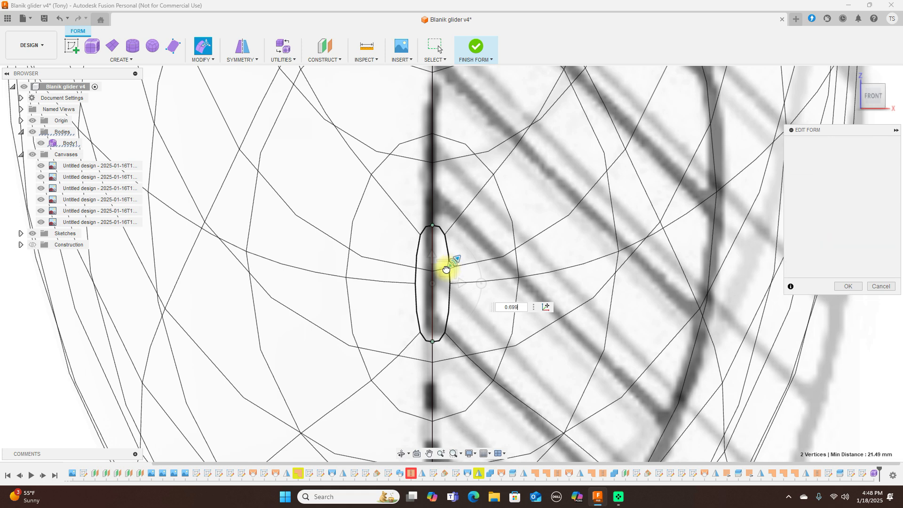
# Step: Select two lower vertices of the nose oval and spread them apart to widen it
pyautogui.click(422, 240)
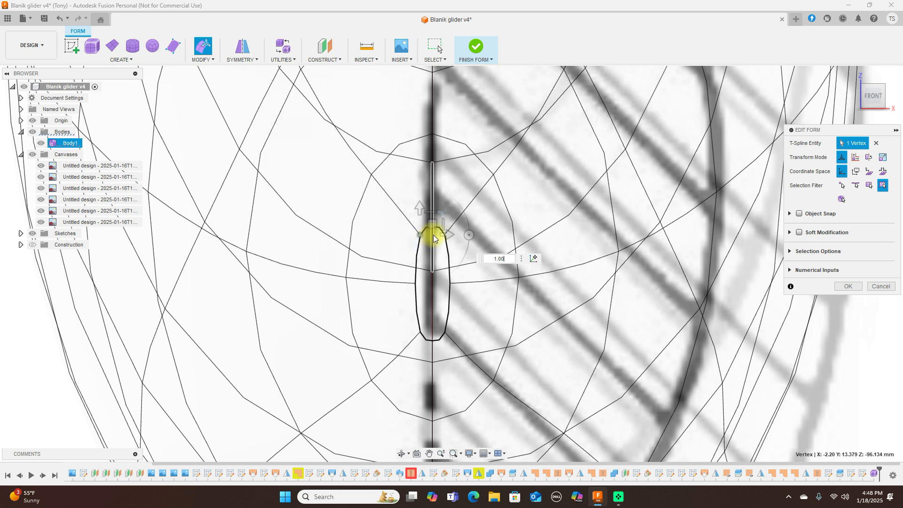
pyautogui.click(433, 282)
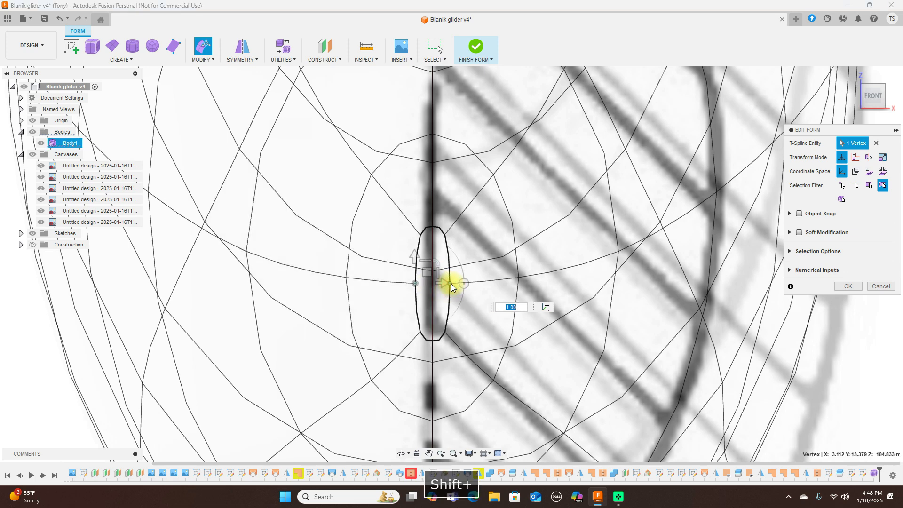
pyautogui.keyDown('shift'); pyautogui.click(449, 283); pyautogui.keyUp('shift')
pyautogui.moveTo(454, 264); pyautogui.dragTo(515, 236)
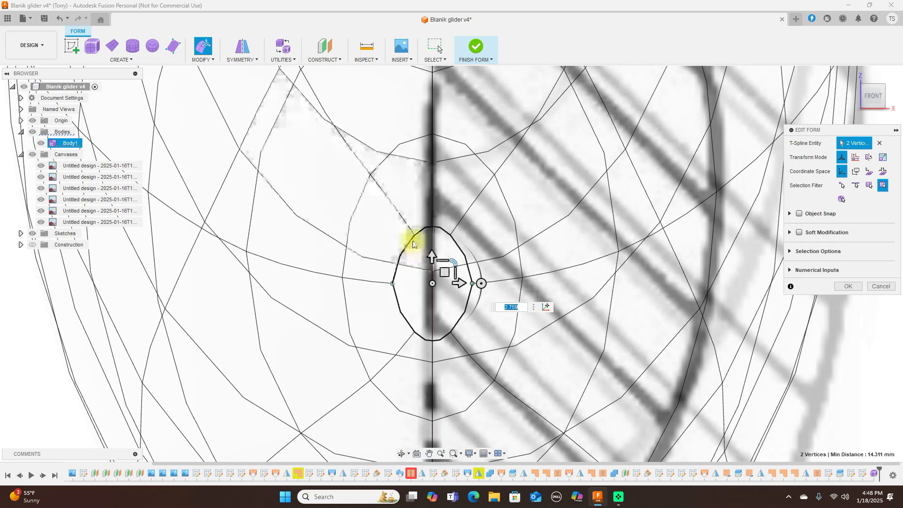
# Step: Select the four nose-opening vertices and scale them together
pyautogui.click(451, 239)
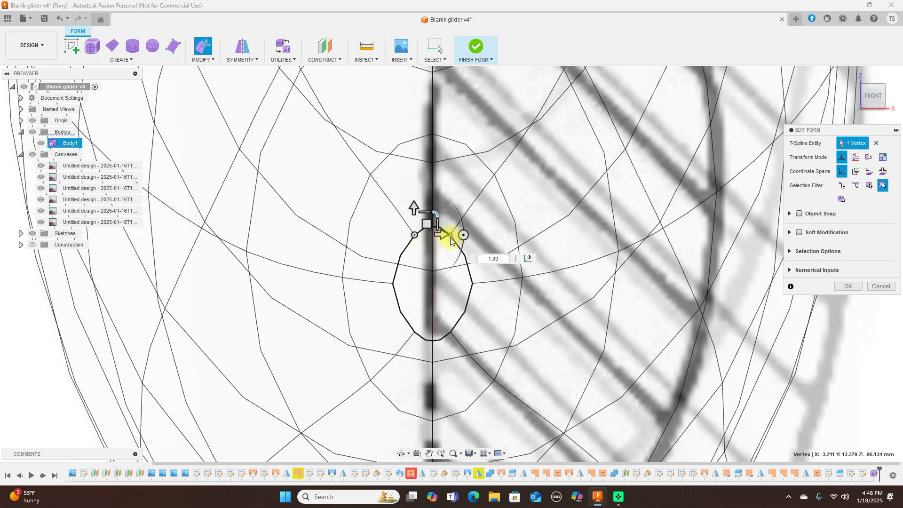
pyautogui.click(451, 238)
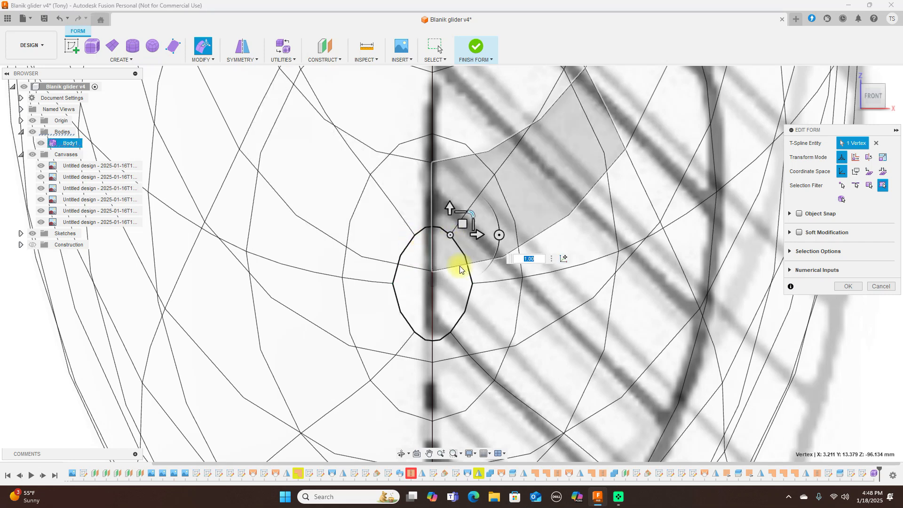
pyautogui.keyDown('shift'); pyautogui.click(414, 236); pyautogui.keyUp('shift')
pyautogui.keyDown('shift'); pyautogui.click(415, 333); pyautogui.keyUp('shift')
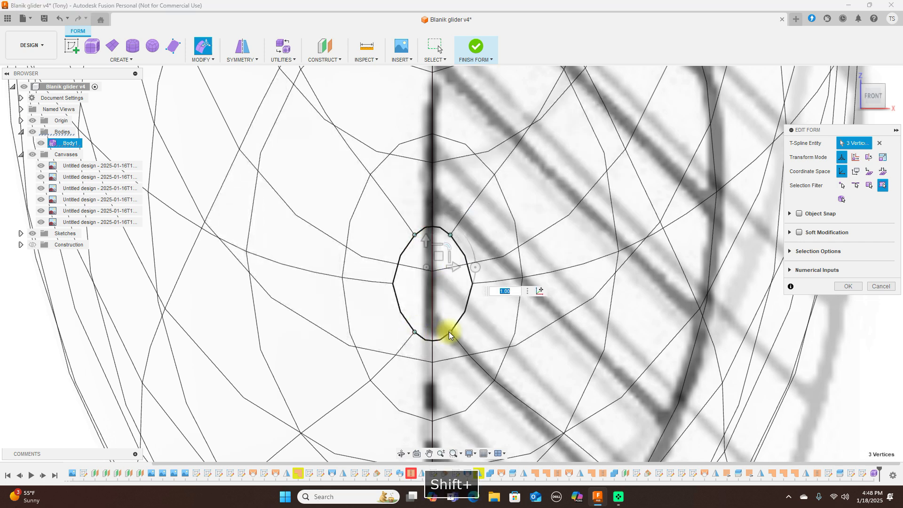
pyautogui.keyDown('shift'); pyautogui.click(451, 332); pyautogui.keyUp('shift')
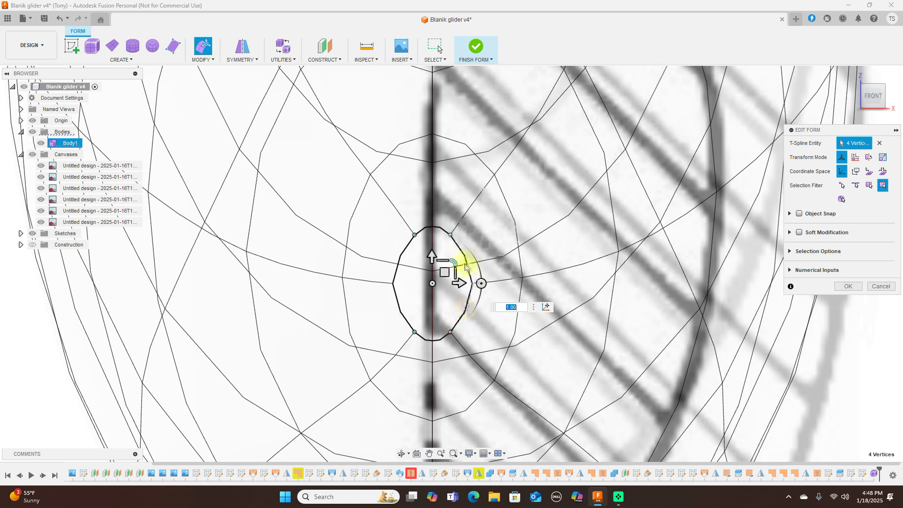
pyautogui.moveTo(454, 262); pyautogui.dragTo(448, 264)
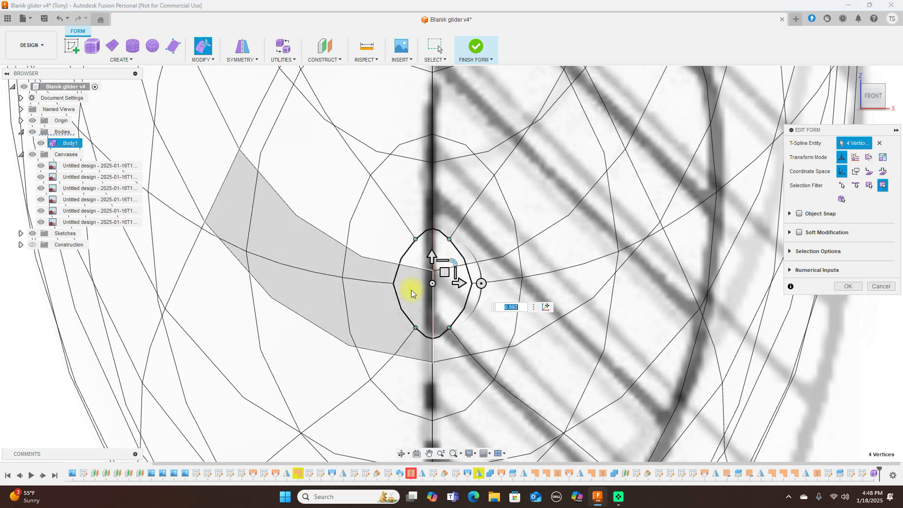
# Step: Scale the top and bottom nose vertices to about 0.74, then check the nose from the side
pyautogui.click(435, 234)
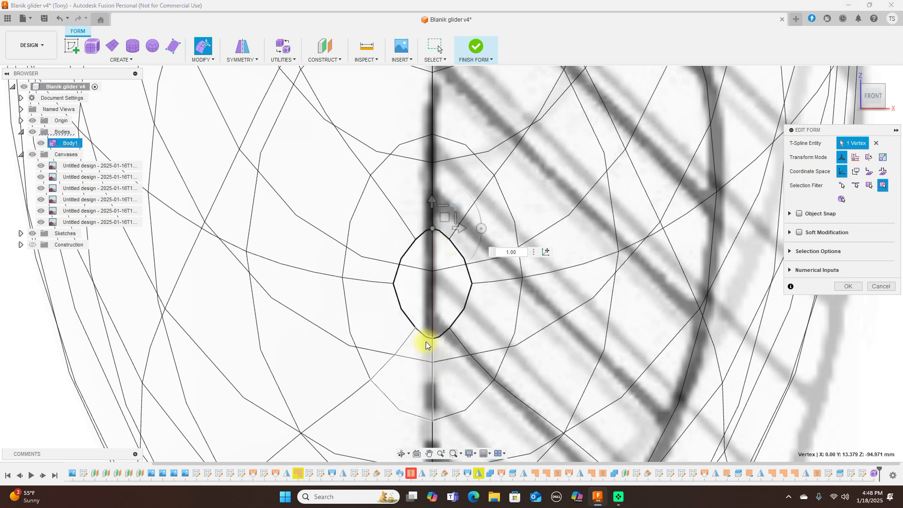
pyautogui.keyDown('shift'); pyautogui.click(431, 337); pyautogui.keyUp('shift')
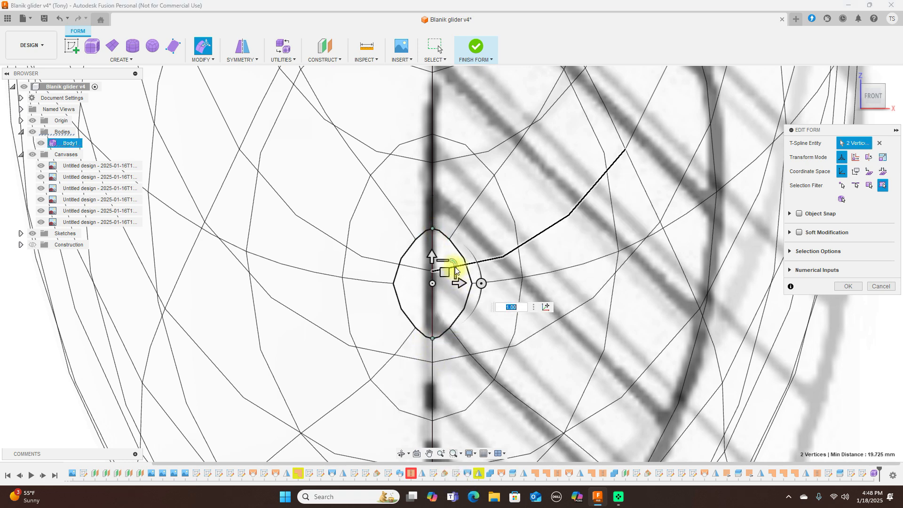
pyautogui.moveTo(455, 261); pyautogui.dragTo(448, 269)
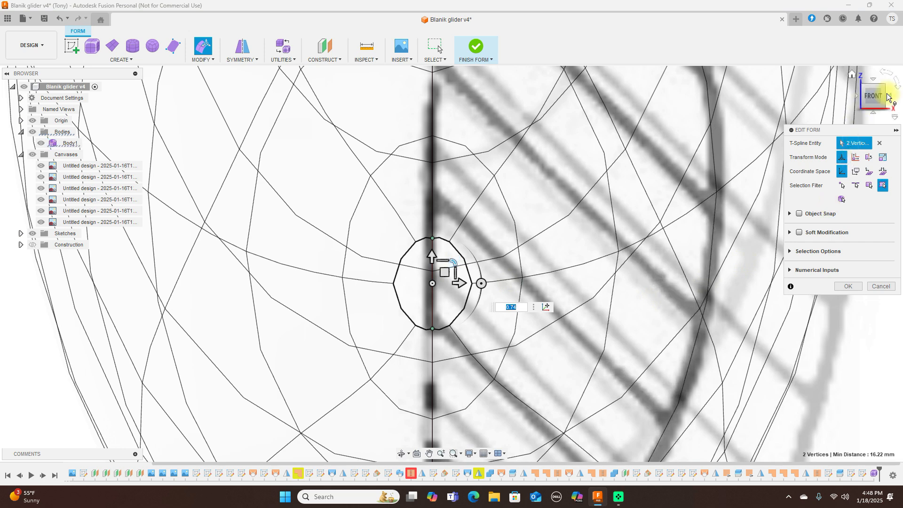
pyautogui.click(894, 98)
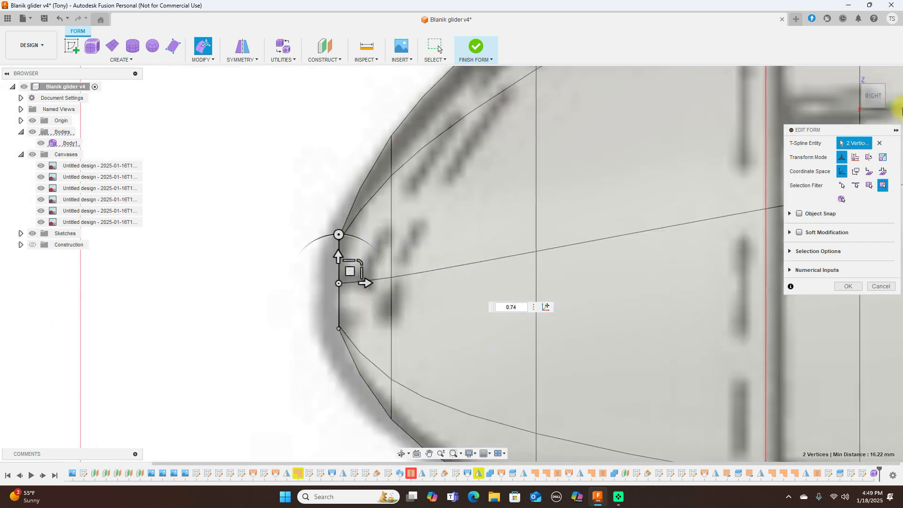
# Step: Check the nose from the top and right views, then open the MODIFY menu
pyautogui.click(876, 84)
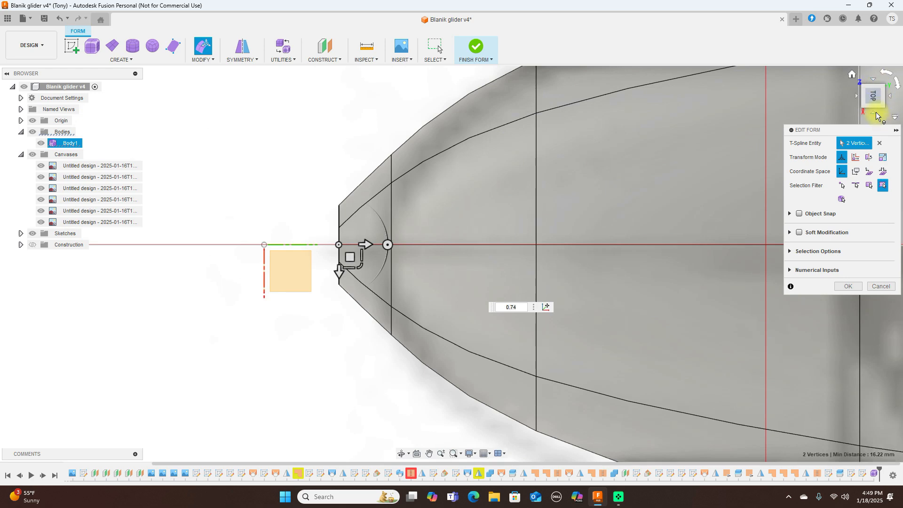
pyautogui.click(876, 115)
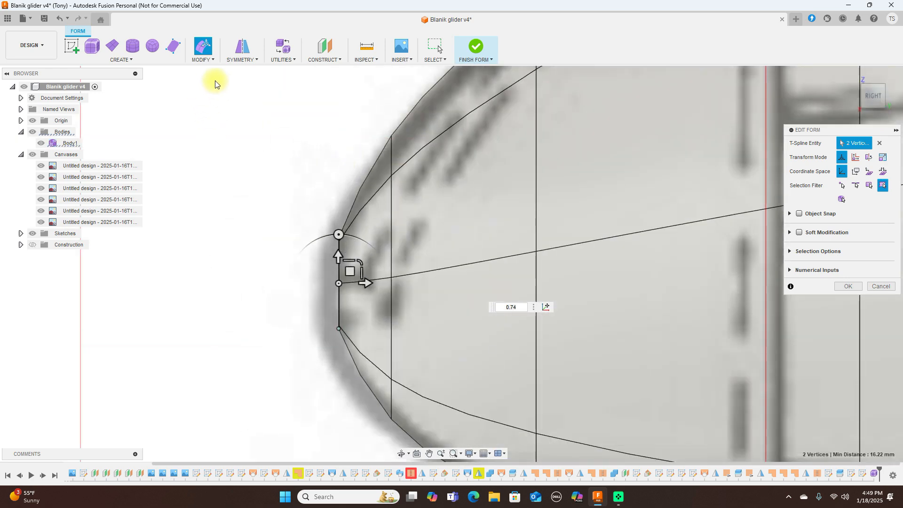
pyautogui.click(213, 60)
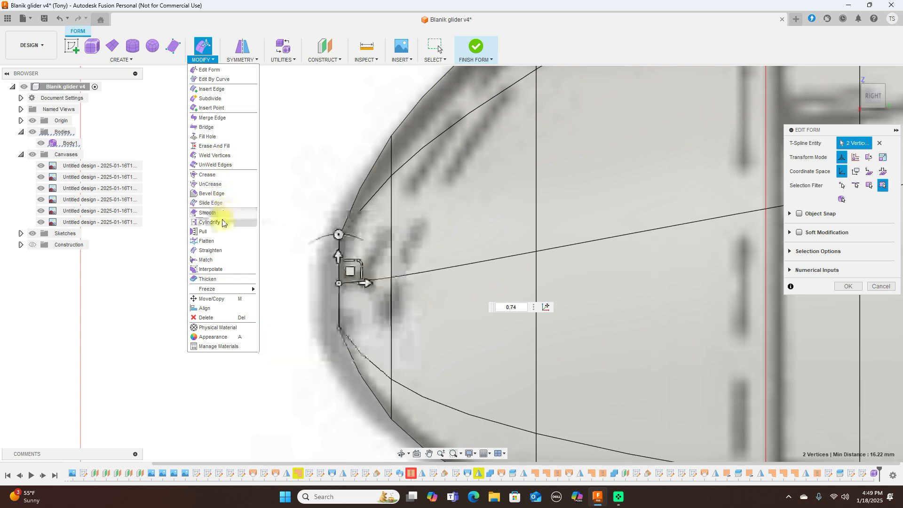
# Step: Select the 8-edge nose loop and cap it using Fill Hole in Collapse mode
pyautogui.click(217, 139)
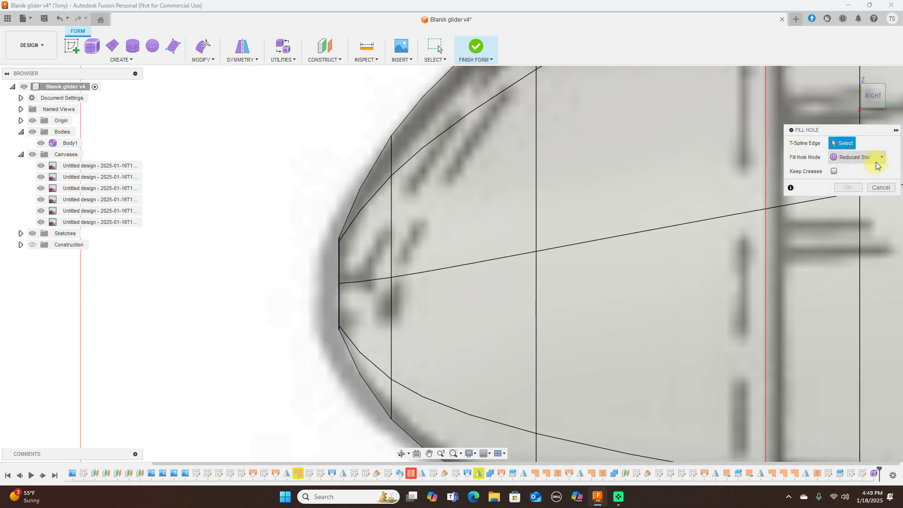
pyautogui.click(882, 187)
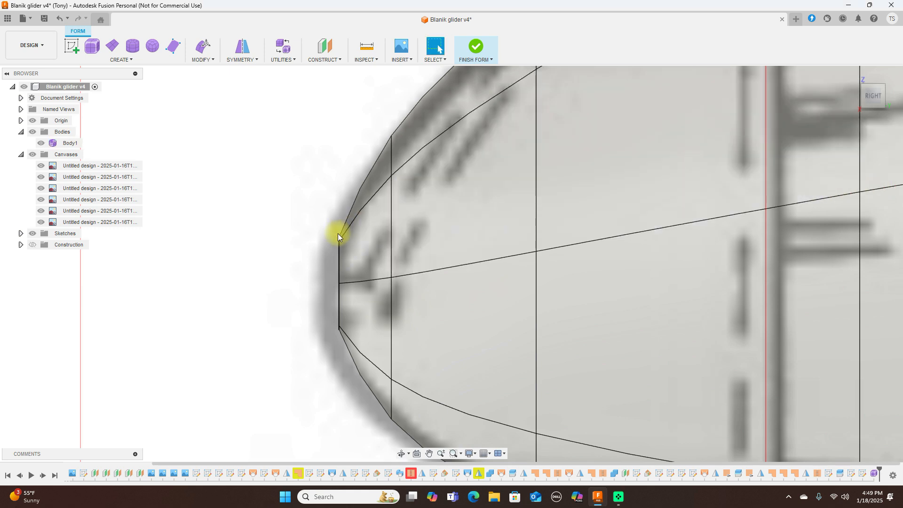
pyautogui.doubleClick(340, 257)
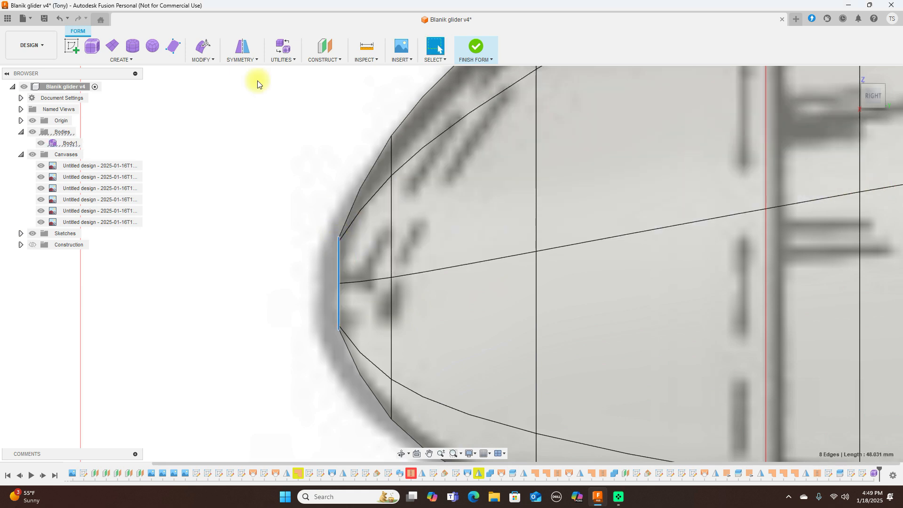
pyautogui.click(211, 59)
pyautogui.click(225, 137)
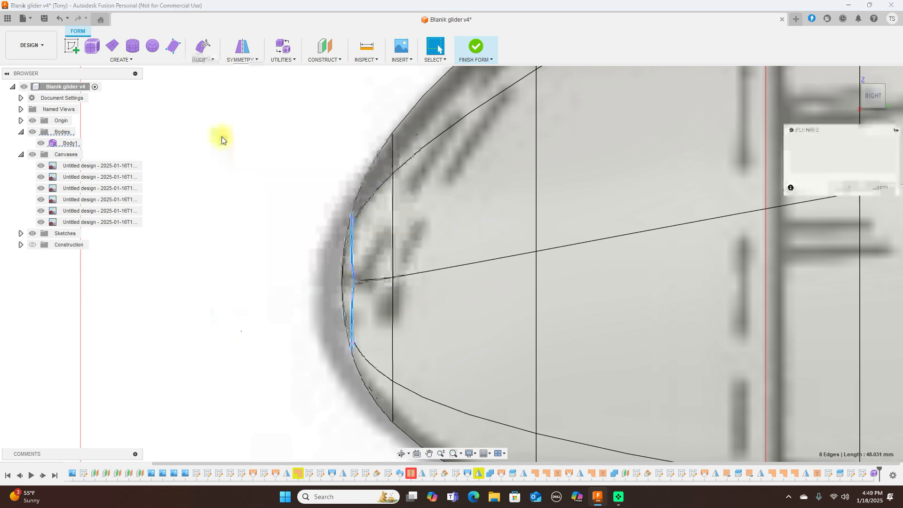
pyautogui.click(878, 157)
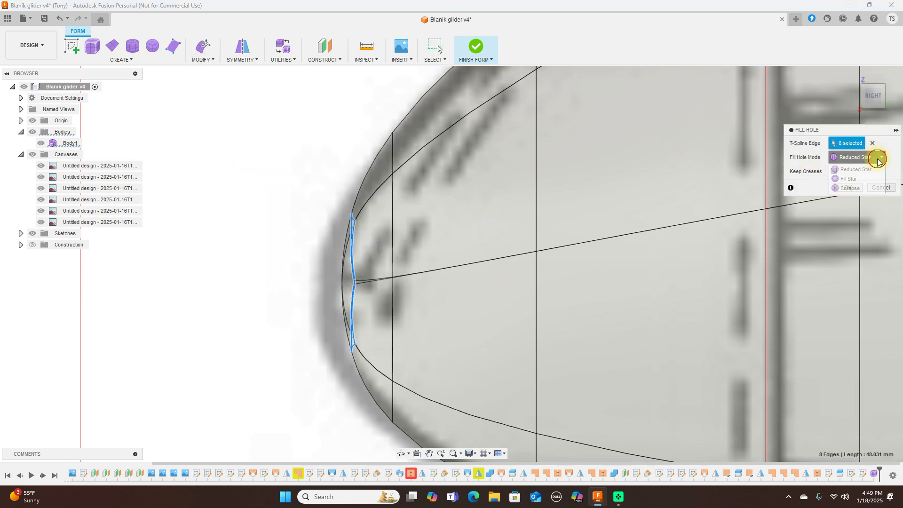
pyautogui.click(863, 179)
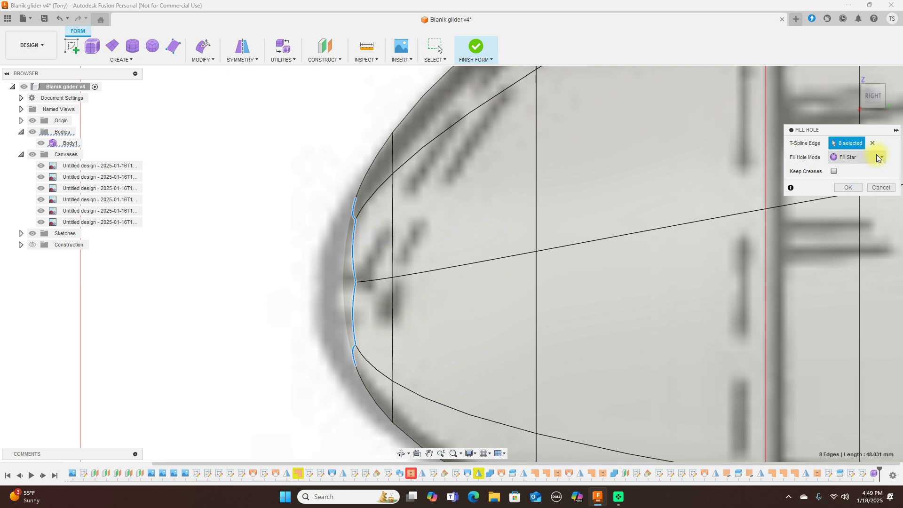
pyautogui.click(878, 159)
pyautogui.click(858, 188)
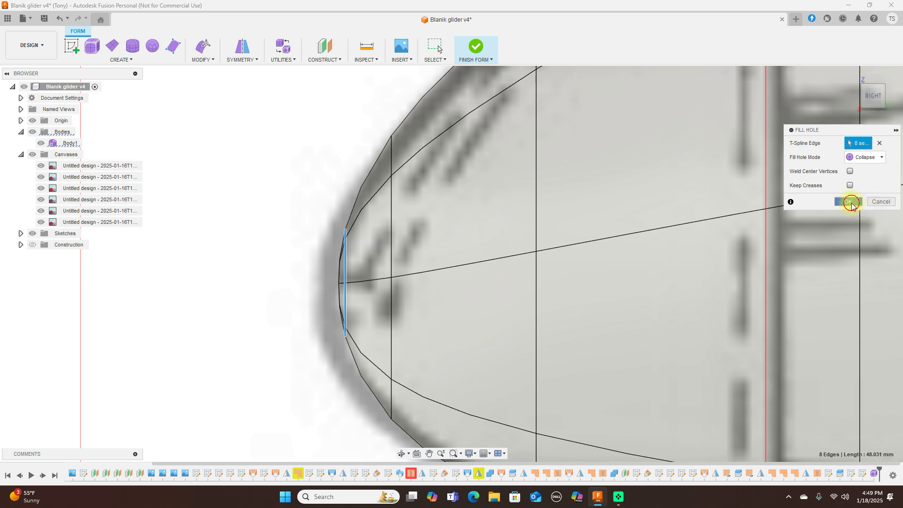
pyautogui.click(849, 202)
pyautogui.scroll(-3, 693, 215)
# Step: Zoom out and pan to frame the whole fuselage and tail, checking top and side views
pyautogui.scroll(-4, 695, 214)
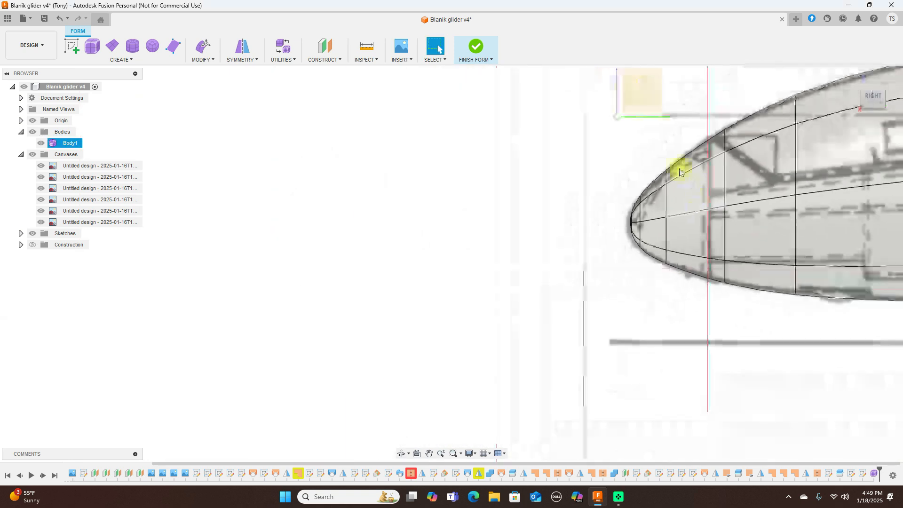
pyautogui.moveTo(622, 148); pyautogui.dragTo(395, 174, button='middle')
pyautogui.scroll(-2, 503, 189)
pyautogui.scroll(-3, 508, 182)
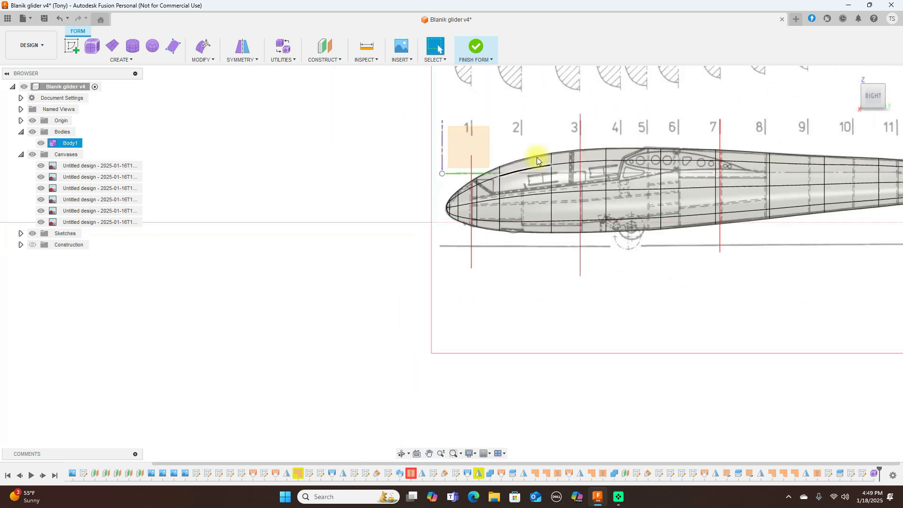
pyautogui.moveTo(612, 117); pyautogui.dragTo(403, 167, button='middle')
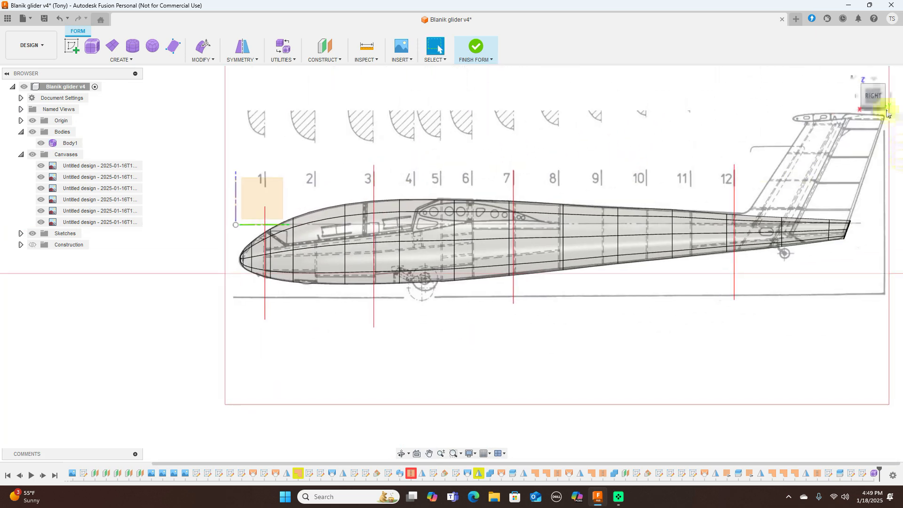
pyautogui.click(875, 83)
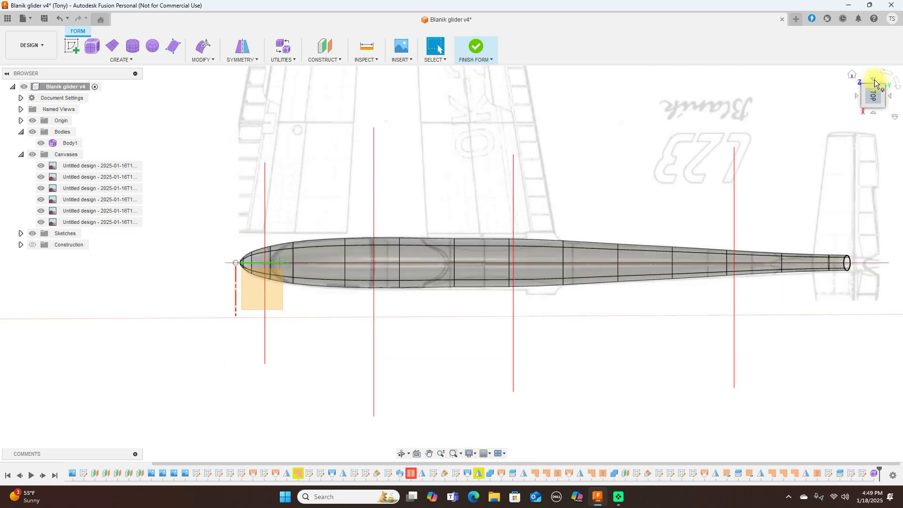
pyautogui.click(874, 112)
pyautogui.scroll(-2, 627, 227)
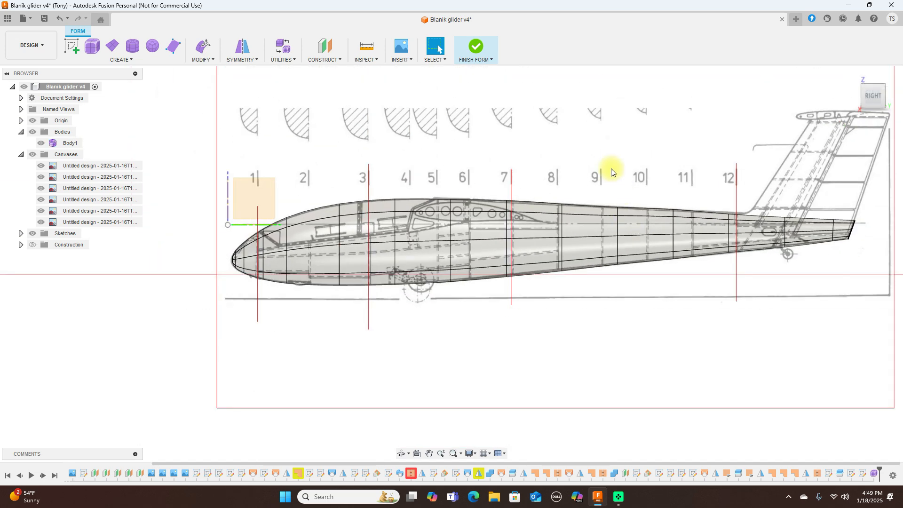
# Step: Finish the form to make the fuselage a solid, then view it from front, side and rear
pyautogui.click(476, 47)
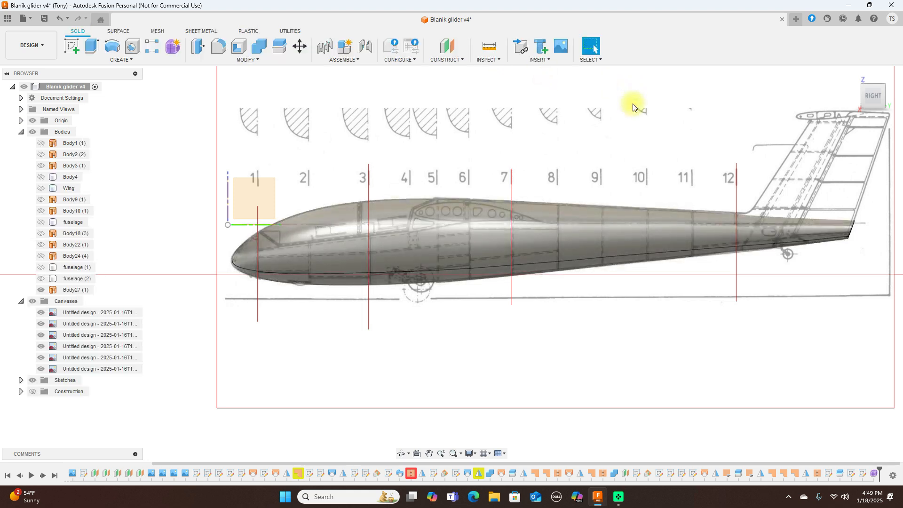
pyautogui.click(859, 94)
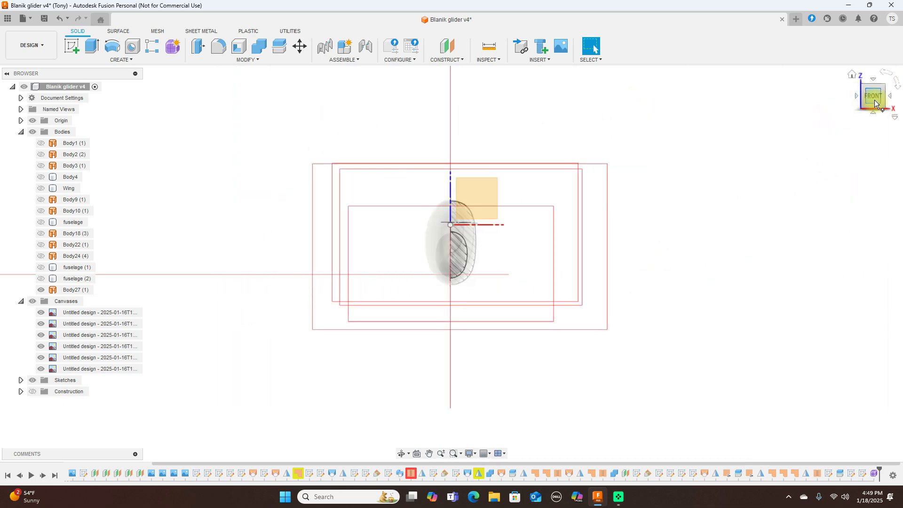
pyautogui.click(889, 97)
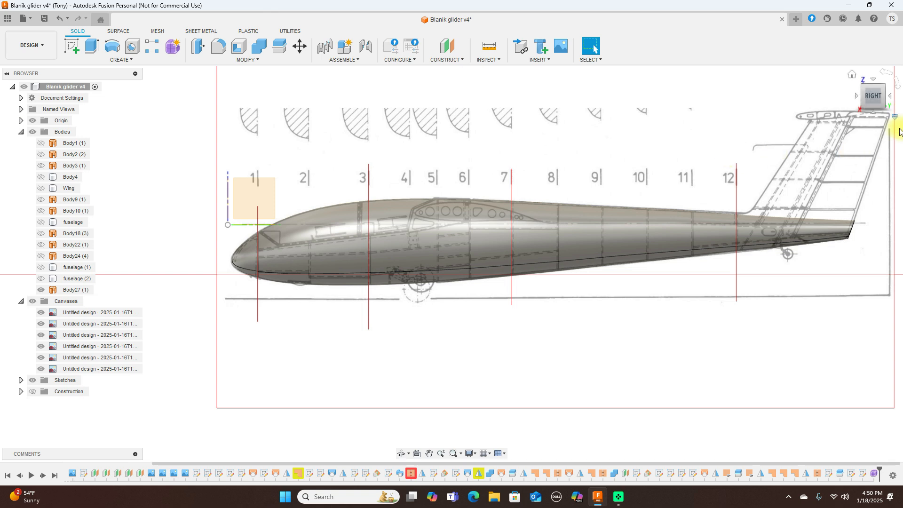
pyautogui.click(892, 99)
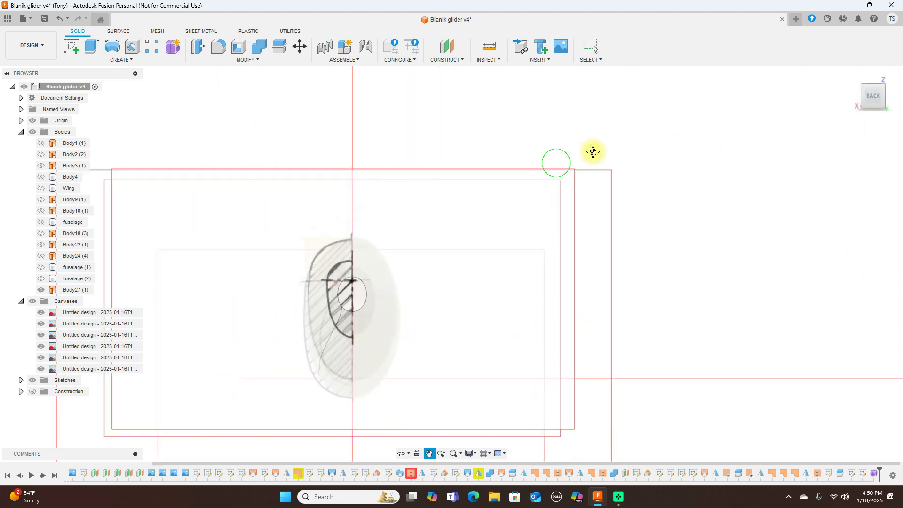
# Step: Patch the circular tail opening of the fuselage with a surface
pyautogui.click(125, 32)
pyautogui.click(95, 42)
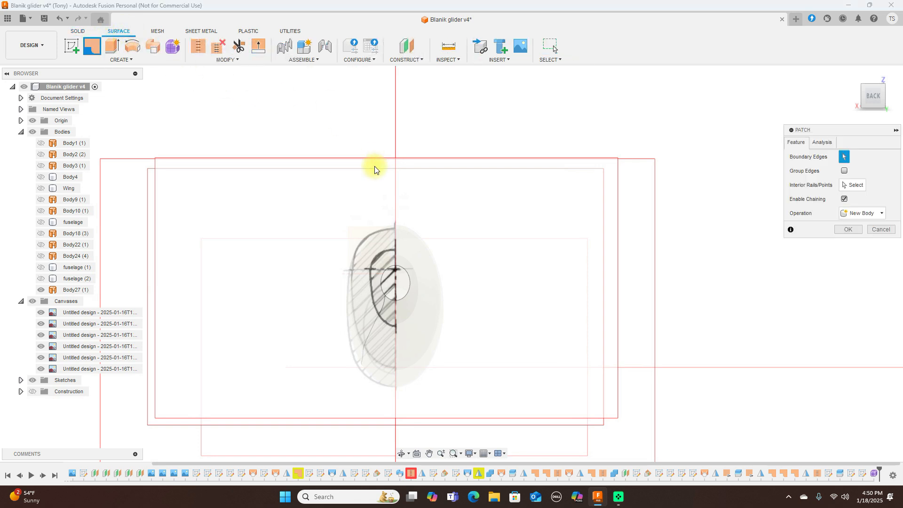
pyautogui.click(403, 268)
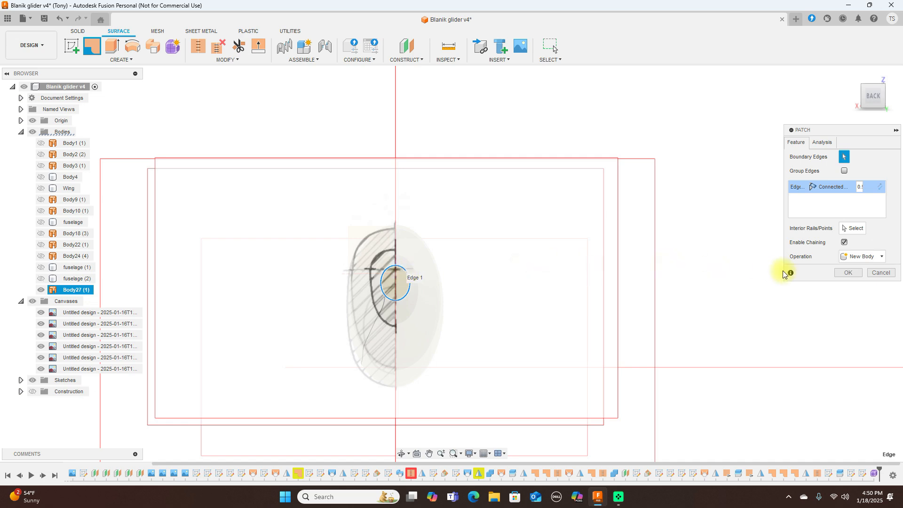
pyautogui.click(841, 272)
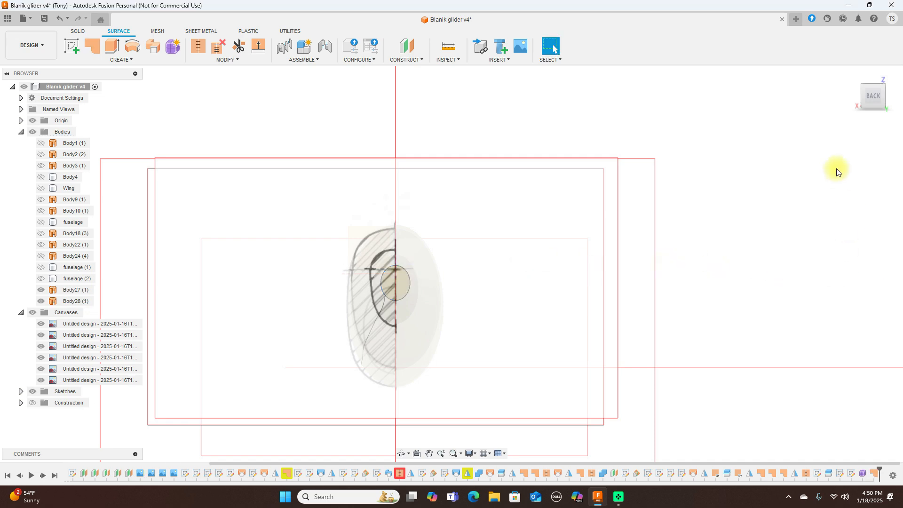
pyautogui.click(848, 108)
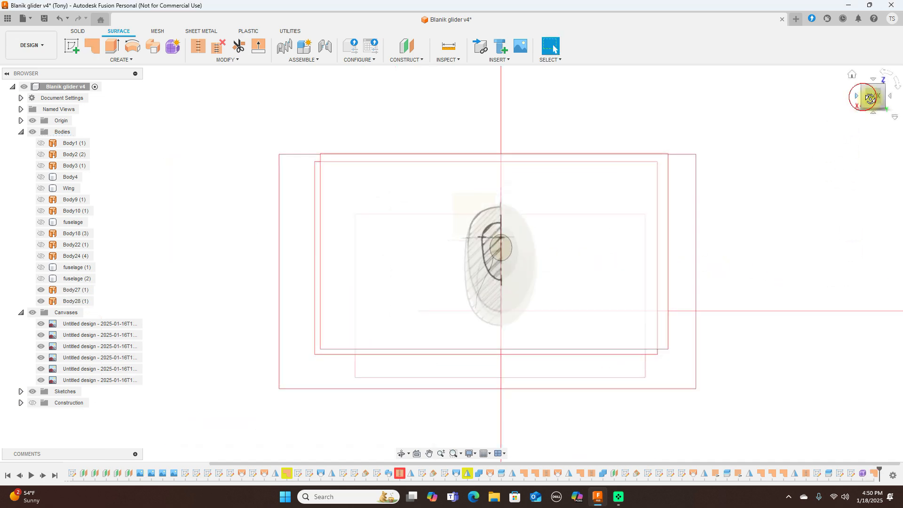
pyautogui.click(860, 97)
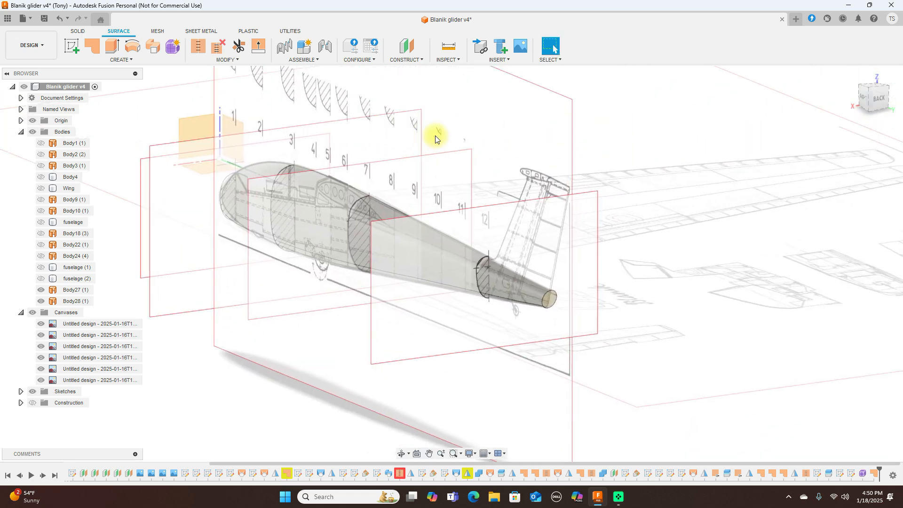
# Step: Stitch the tail patch and the fuselage surface into the single Body29
pyautogui.click(198, 46)
pyautogui.click(550, 300)
pyautogui.click(544, 297)
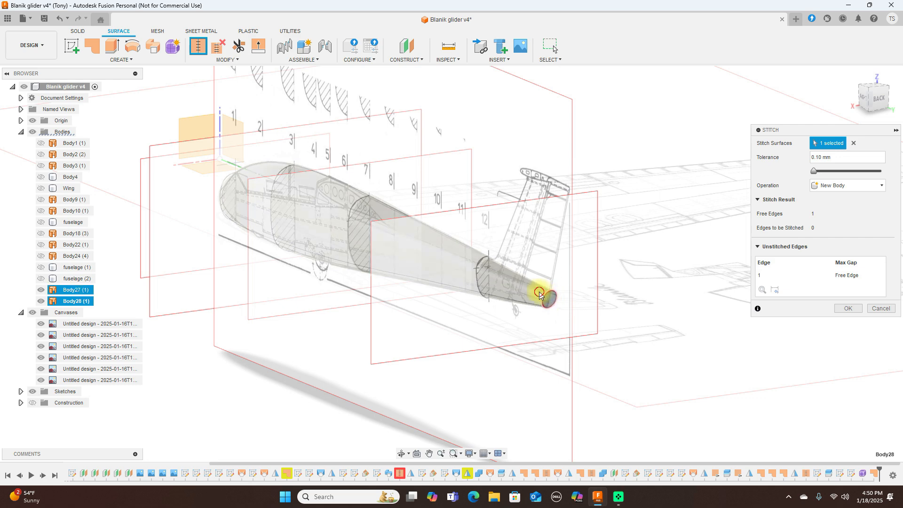
pyautogui.click(847, 296)
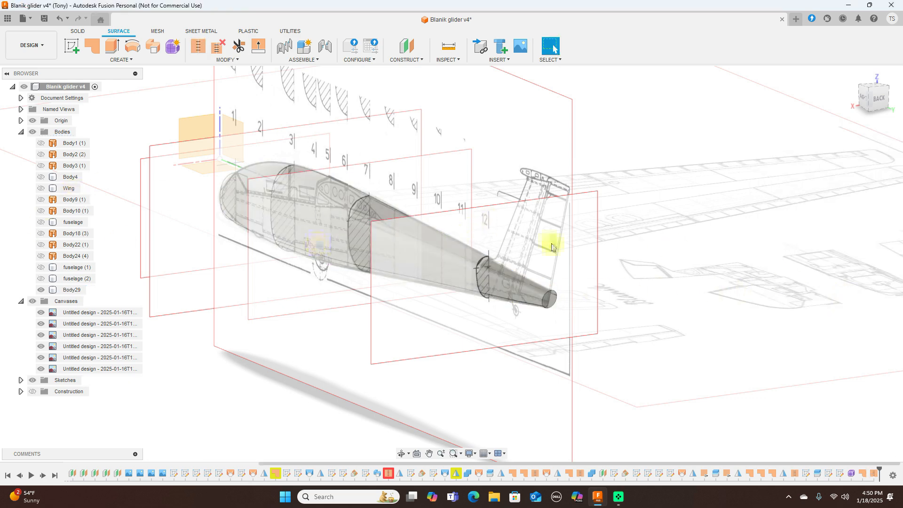
# Step: In right view, toggle canvases, Body29 and origin visibility, leaving the origin hidden and canvases shown
pyautogui.click(865, 100)
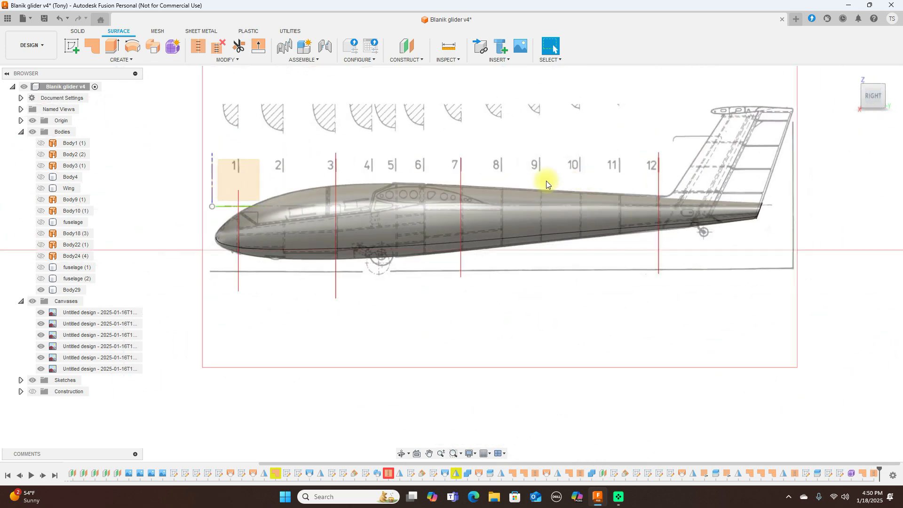
pyautogui.click(33, 301)
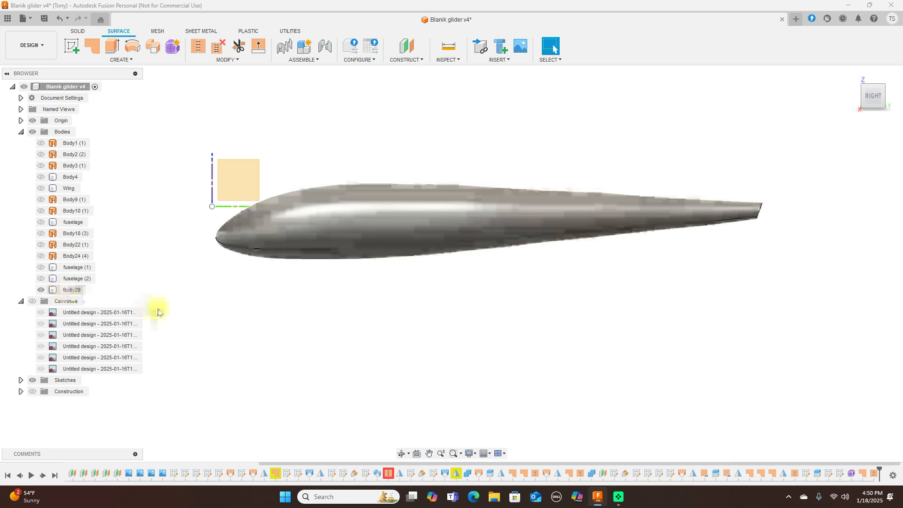
pyautogui.click(55, 289)
pyautogui.click(41, 289)
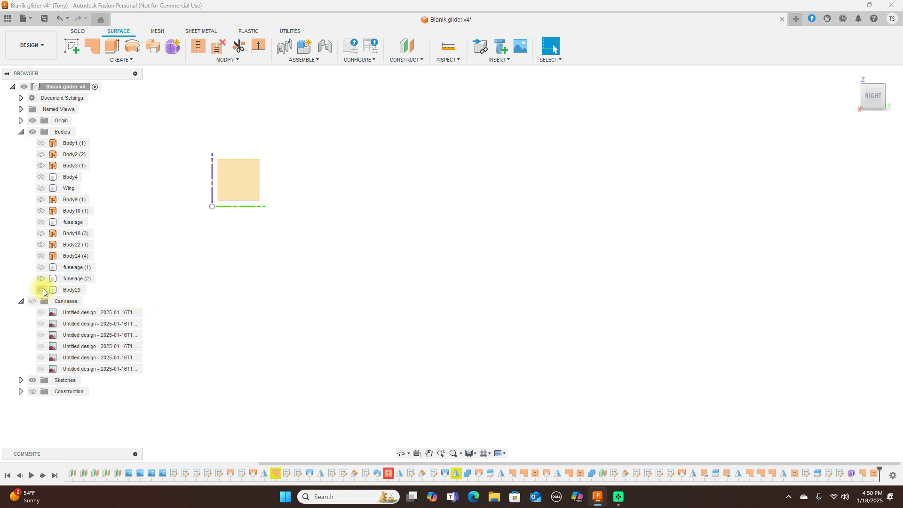
pyautogui.click(32, 121)
pyautogui.click(32, 121)
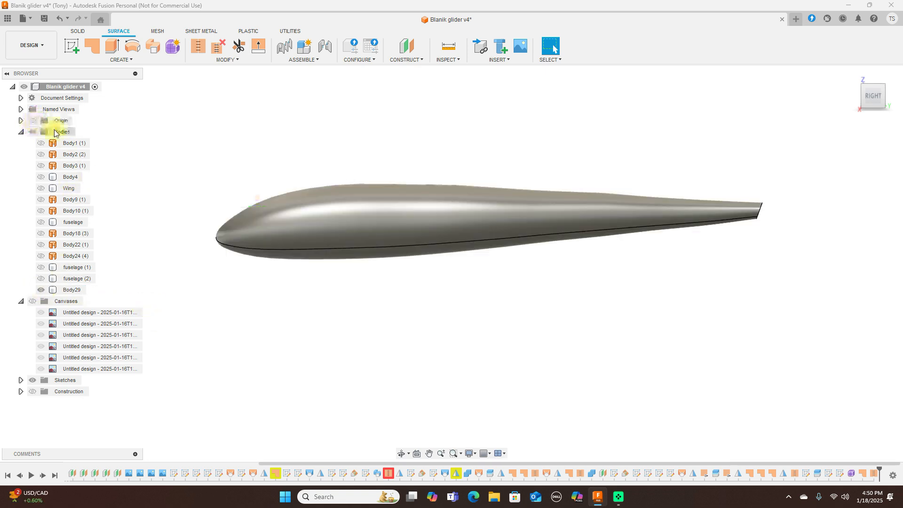
pyautogui.click(38, 292)
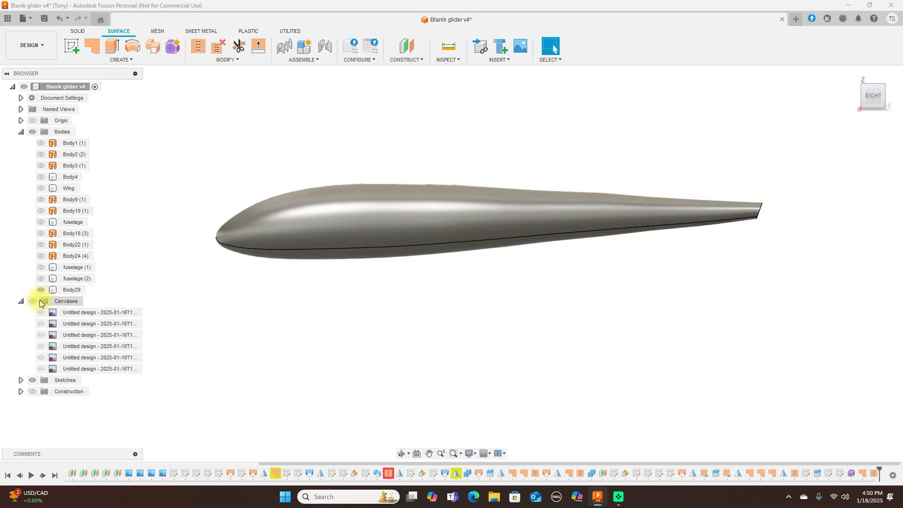
pyautogui.click(33, 301)
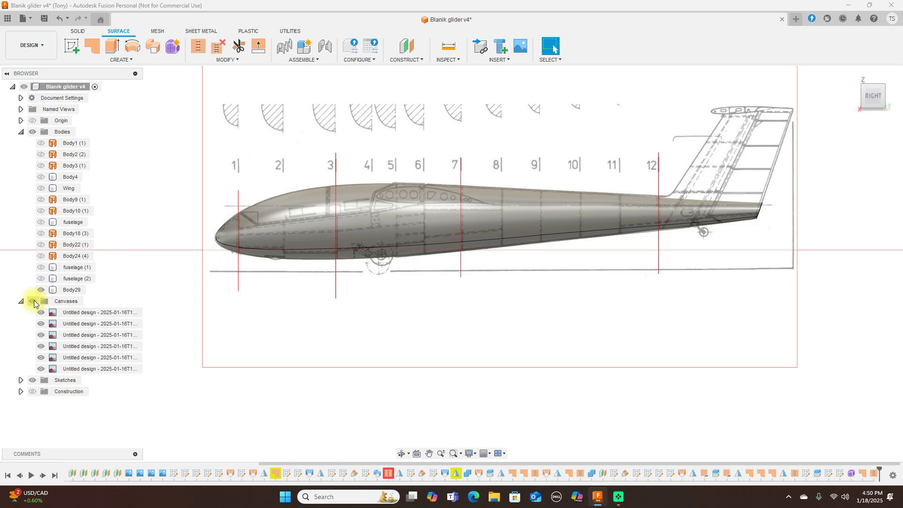
# Step: Show the Wing over the fuselage, hide the canvases, and orbit to compare before returning to right view
pyautogui.click(41, 188)
pyautogui.click(64, 294)
pyautogui.click(34, 301)
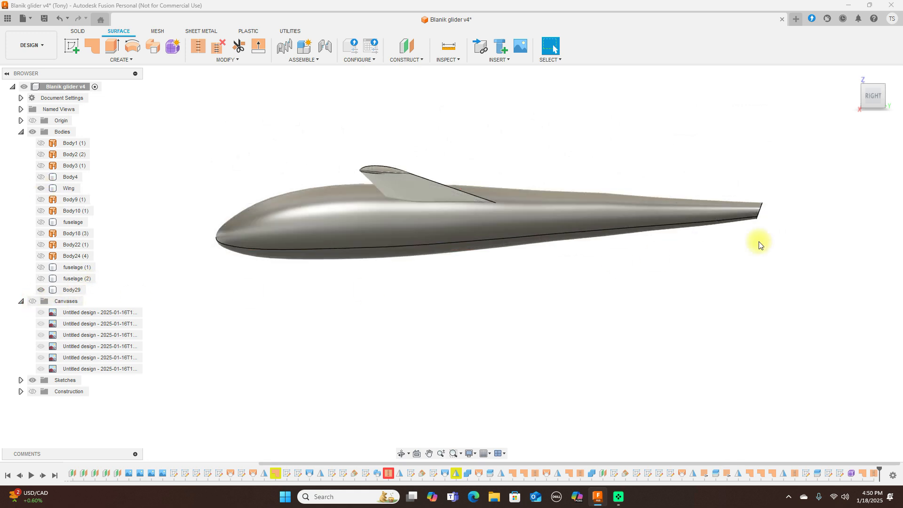
pyautogui.moveTo(862, 98); pyautogui.dragTo(798, 98)
pyautogui.keyDown('shift'); pyautogui.moveTo(810, 90); pyautogui.dragTo(868, 97, button='middle'); pyautogui.keyUp('shift')
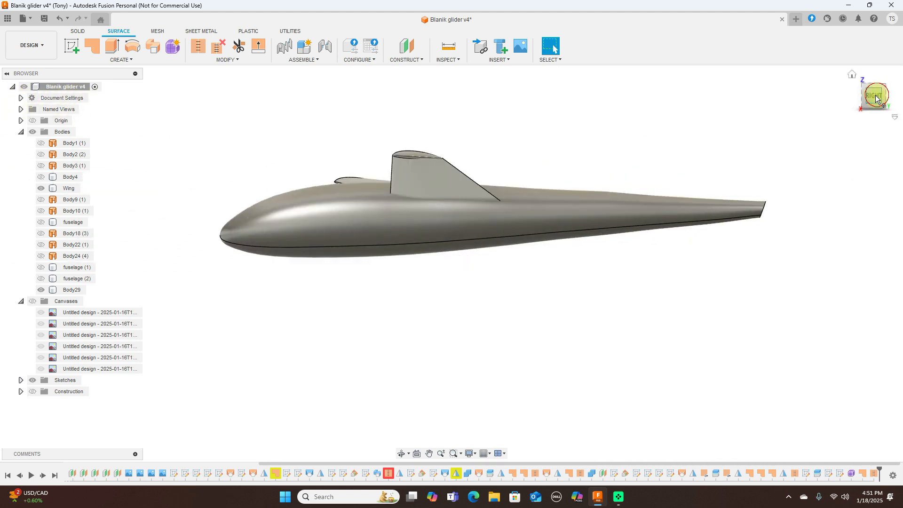
pyautogui.click(875, 97)
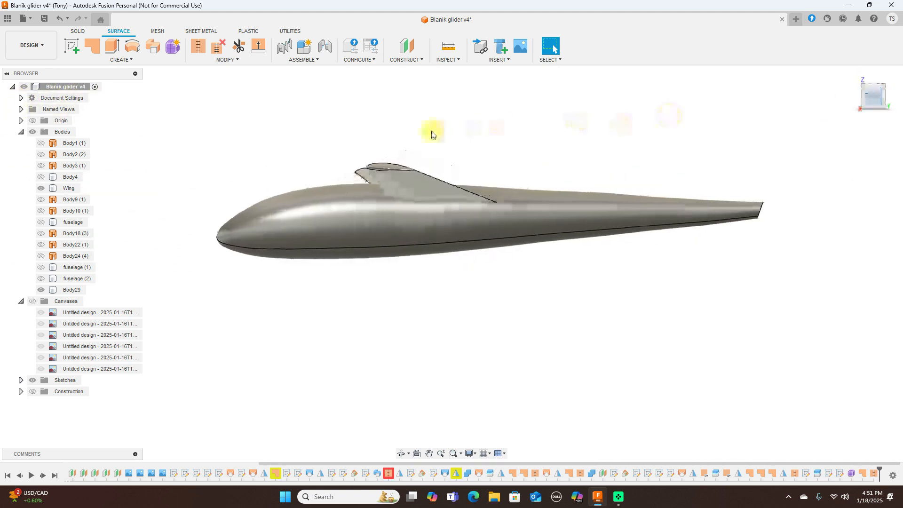
# Step: Hide the Wing and Body29, show the blueprint canvases, and frame the fuselage nose
pyautogui.click(41, 189)
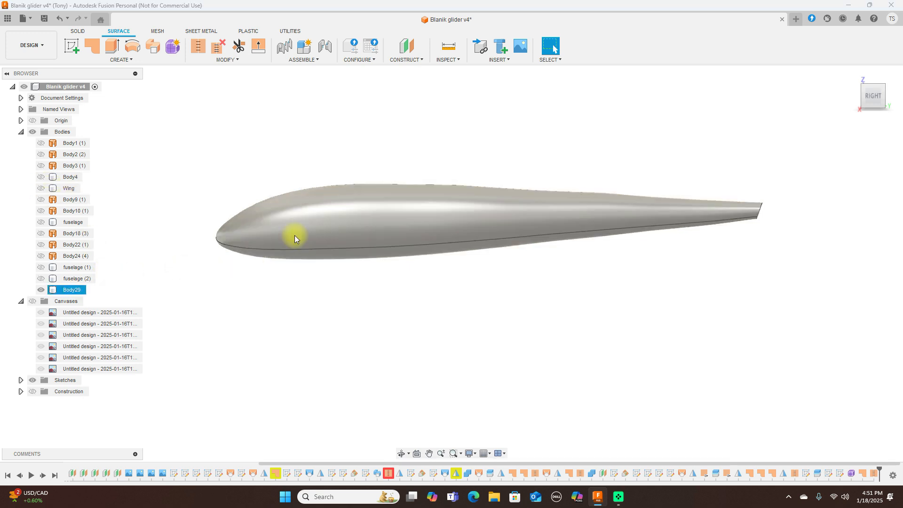
pyautogui.click(41, 289)
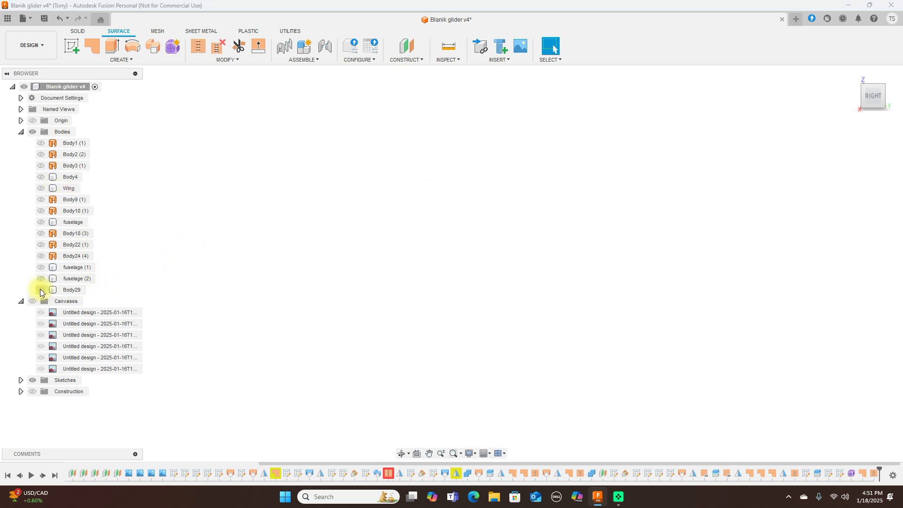
pyautogui.click(32, 301)
pyautogui.scroll(5, 414, 254)
pyautogui.moveTo(460, 231); pyautogui.dragTo(555, 276, button='middle')
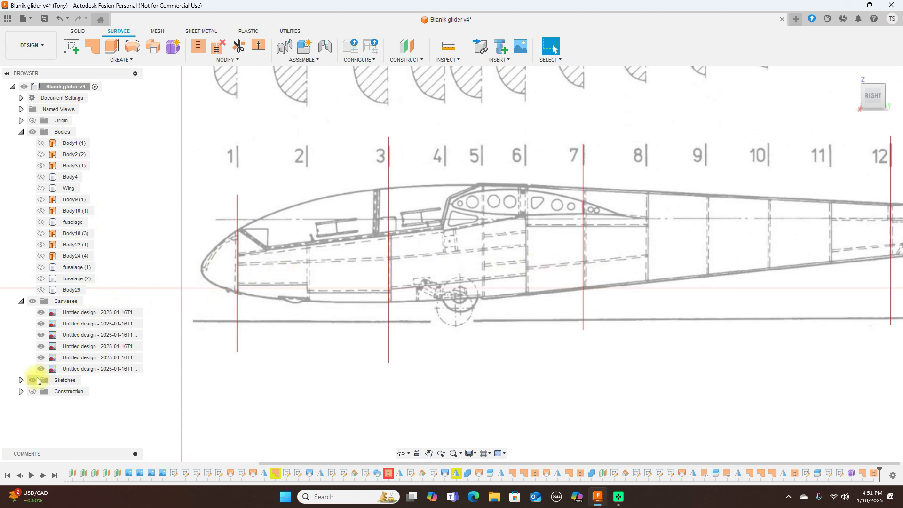
# Step: Expand Sketches and show Sketch23 and Sketch21, leaving Sketch22 hidden
pyautogui.click(20, 380)
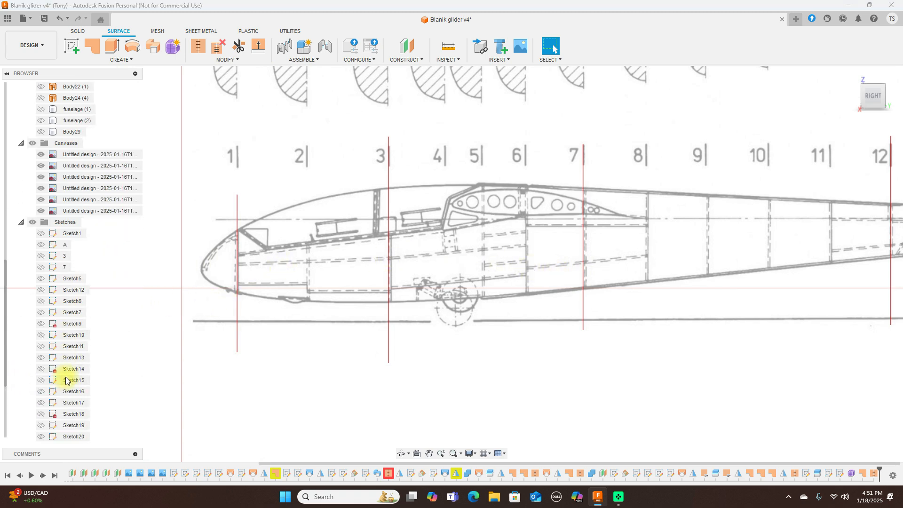
pyautogui.scroll(-2, 66, 380)
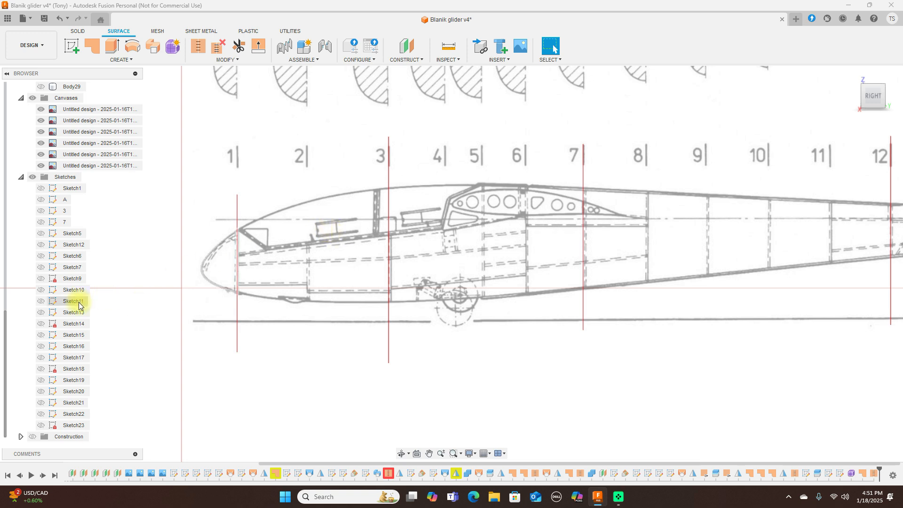
pyautogui.click(43, 426)
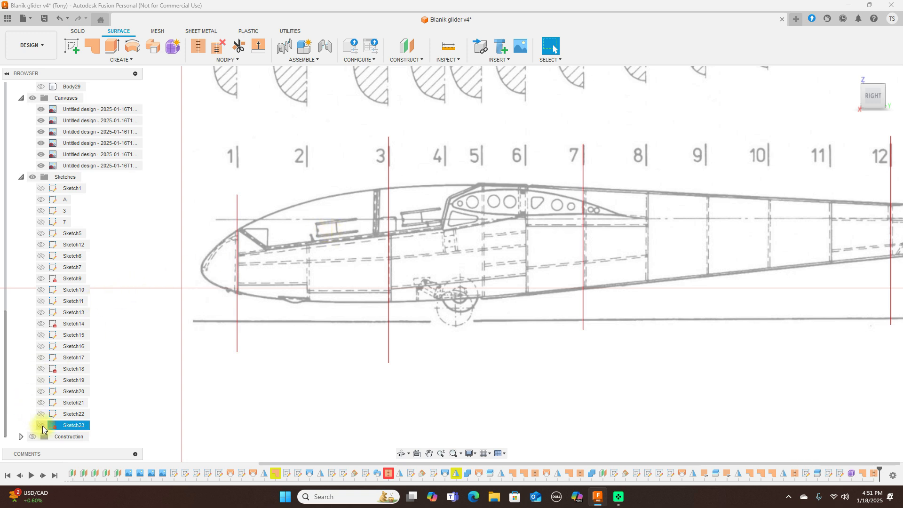
pyautogui.click(41, 425)
pyautogui.click(41, 416)
pyautogui.click(41, 416)
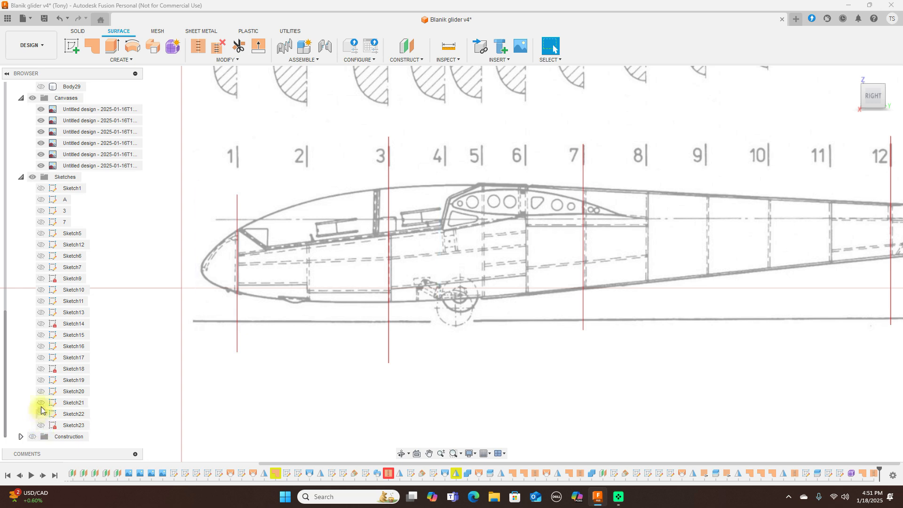
pyautogui.click(41, 403)
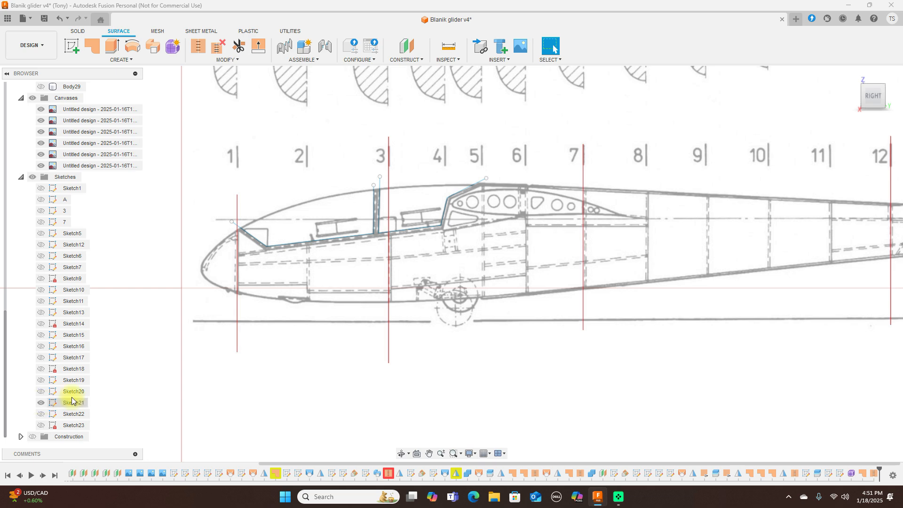
# Step: Zoom and pan to frame the nose and cockpit with the canopy outline
pyautogui.scroll(2, 369, 279)
pyautogui.scroll(-1, 369, 280)
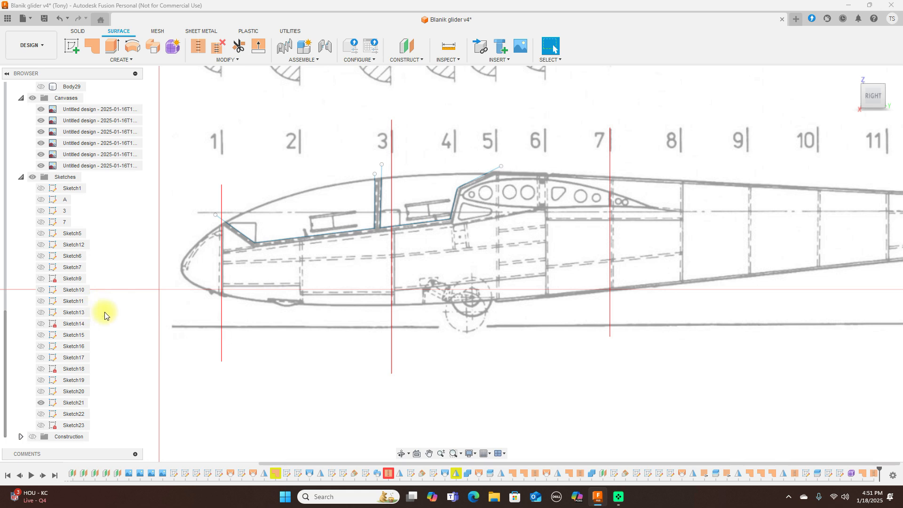
pyautogui.scroll(1, 303, 303)
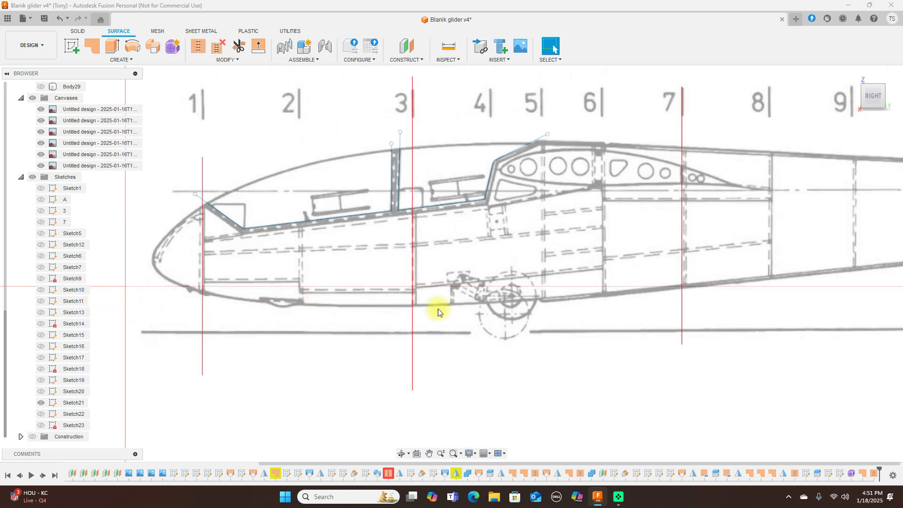
pyautogui.scroll(-2, 438, 309)
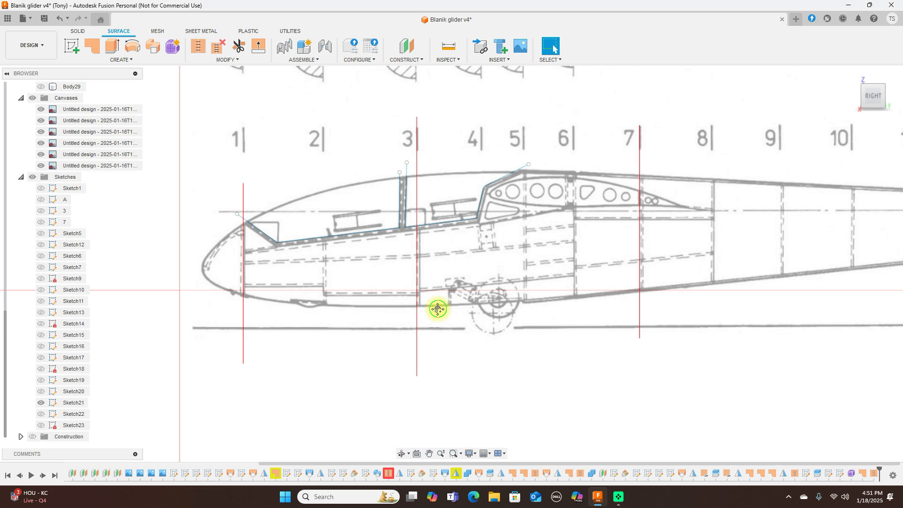
pyautogui.moveTo(438, 309); pyautogui.dragTo(464, 318, button='middle')
pyautogui.scroll(1, 464, 320)
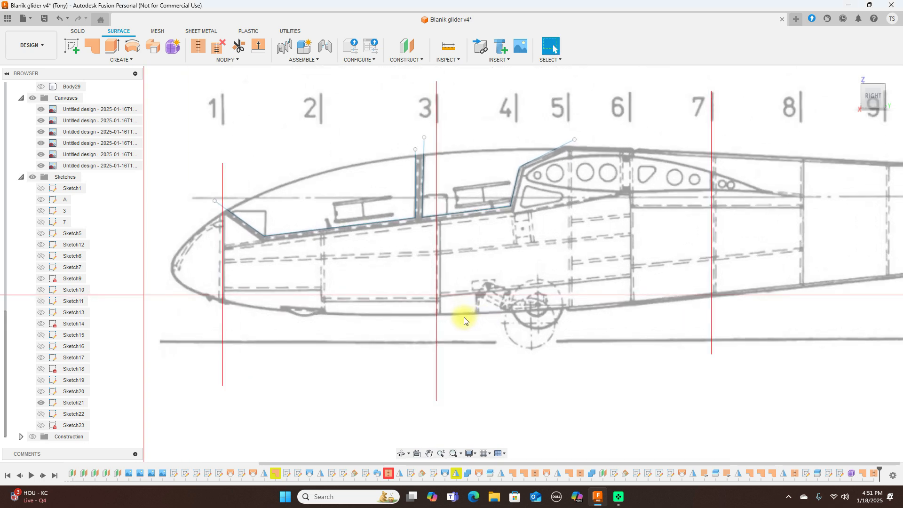
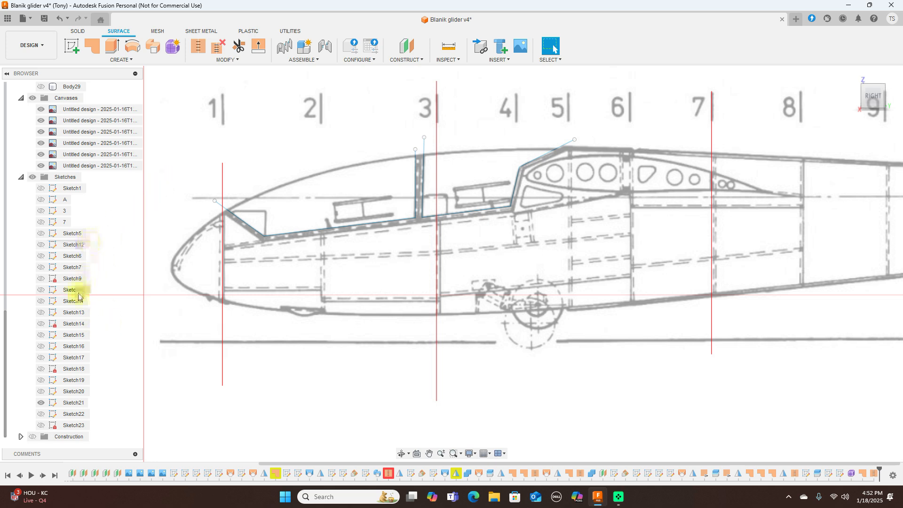
# Step: Make the grey fuselage body Body29 visible again over the side-view blueprint and canopy sketch
pyautogui.scroll(3, 80, 263)
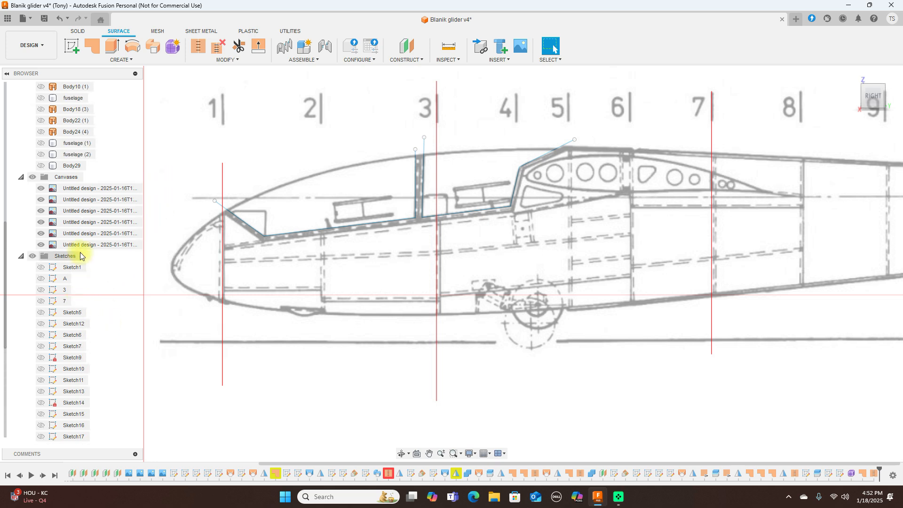
pyautogui.click(41, 166)
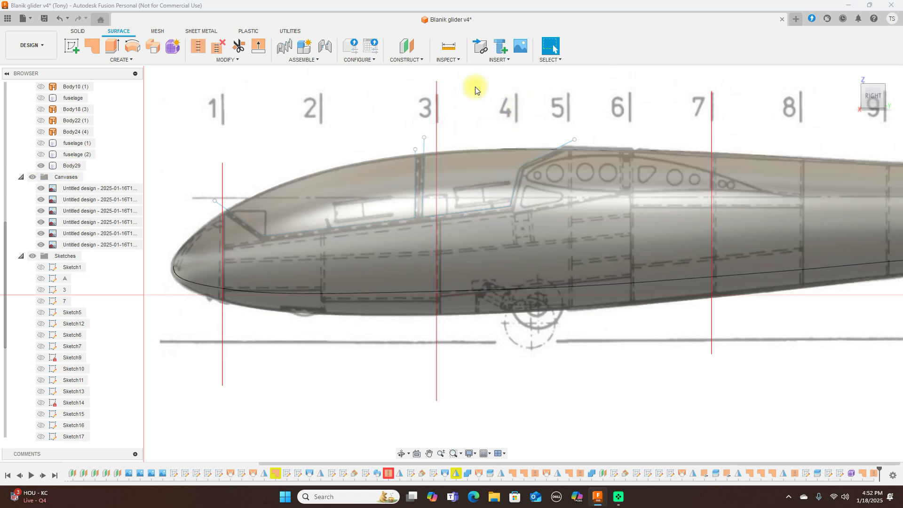
pyautogui.click(79, 33)
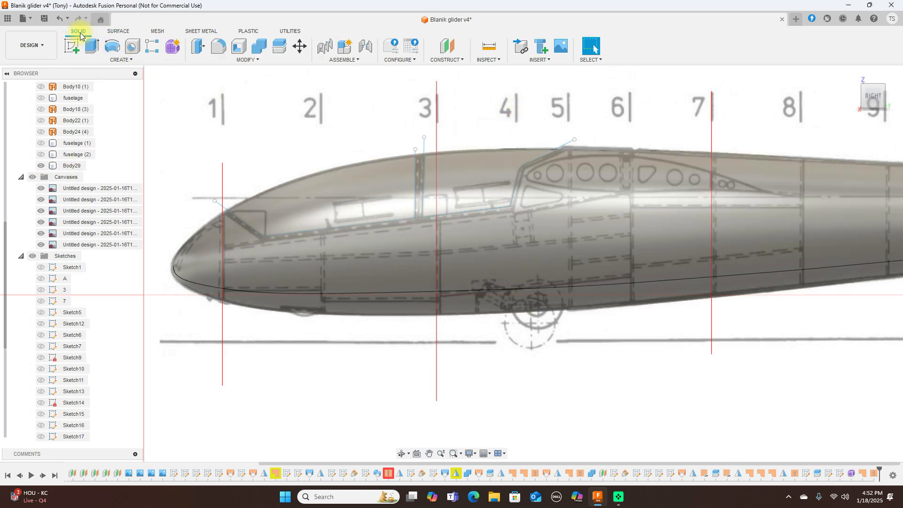
# Step: Split Body29 with the canopy outline sketch into Body30 and Body31, then zoom out
pyautogui.click(277, 47)
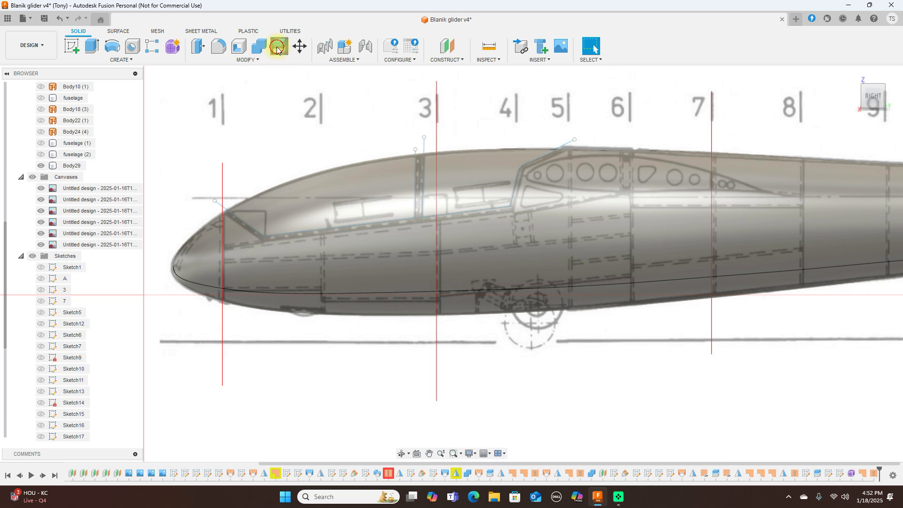
pyautogui.click(631, 224)
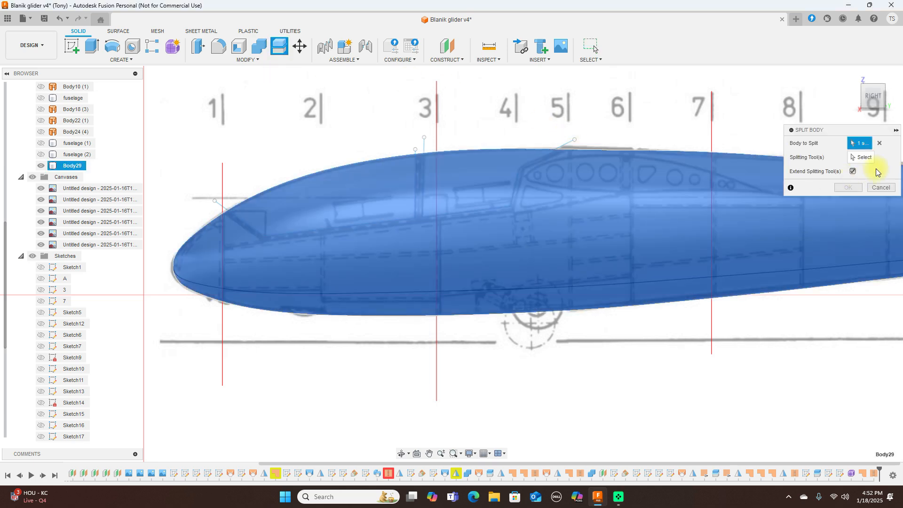
pyautogui.click(864, 158)
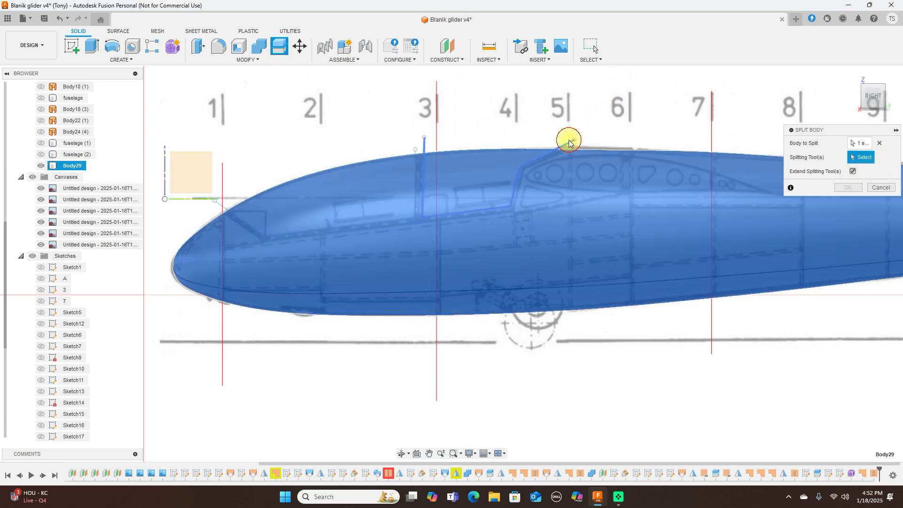
pyautogui.click(415, 148)
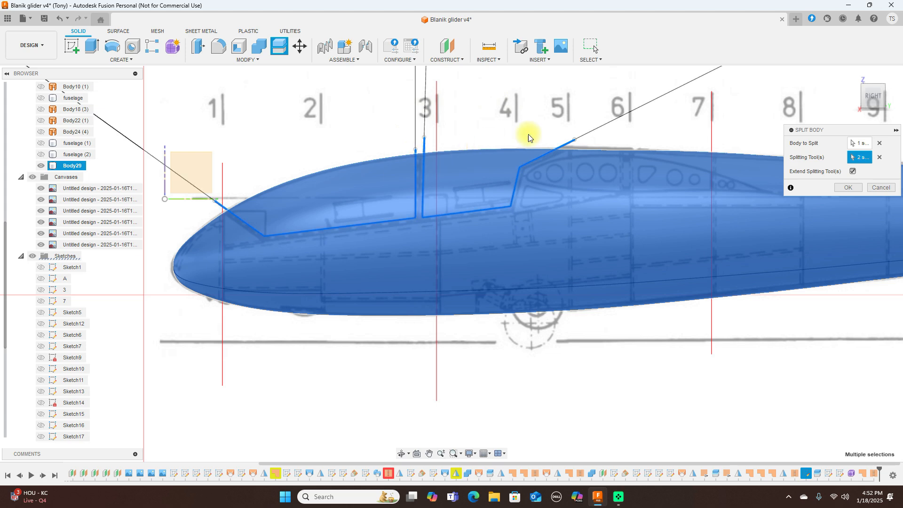
pyautogui.click(848, 187)
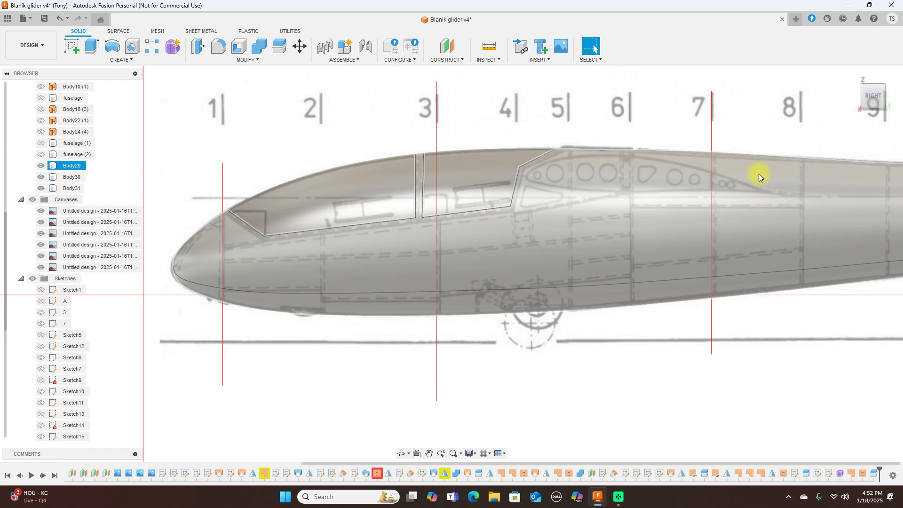
pyautogui.scroll(-3, 759, 174)
pyautogui.moveTo(744, 118); pyautogui.dragTo(615, 125, button='middle')
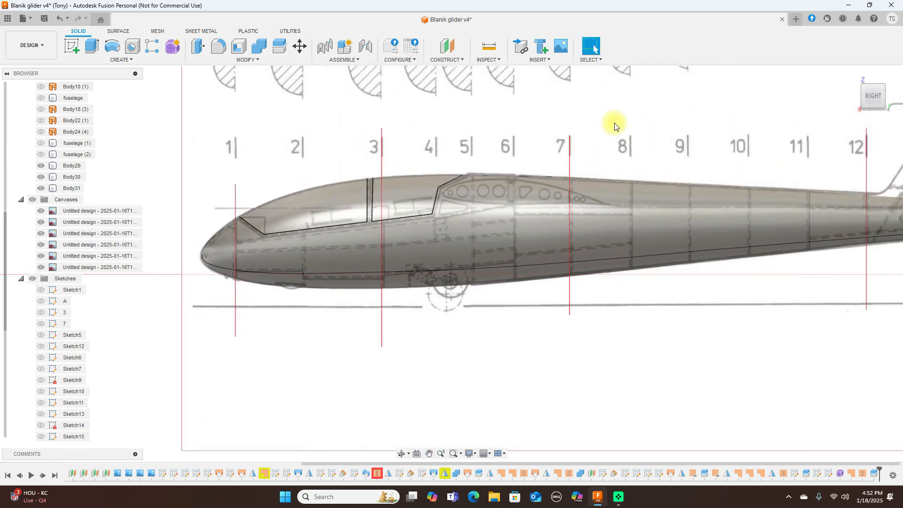
pyautogui.scroll(-1, 616, 125)
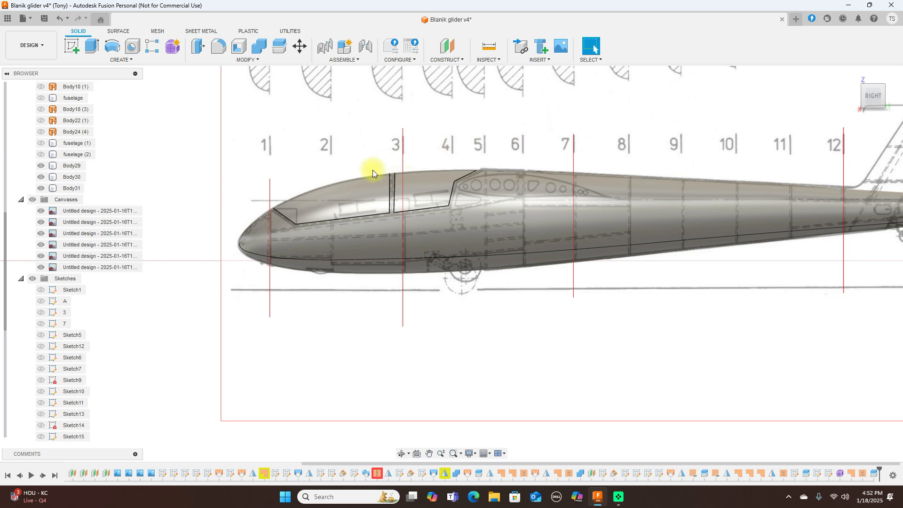
# Step: Rename Body30 to 'Canopy front'
pyautogui.click(349, 197)
pyautogui.click(73, 175)
pyautogui.click(73, 175)
pyautogui.press('BackSpace')
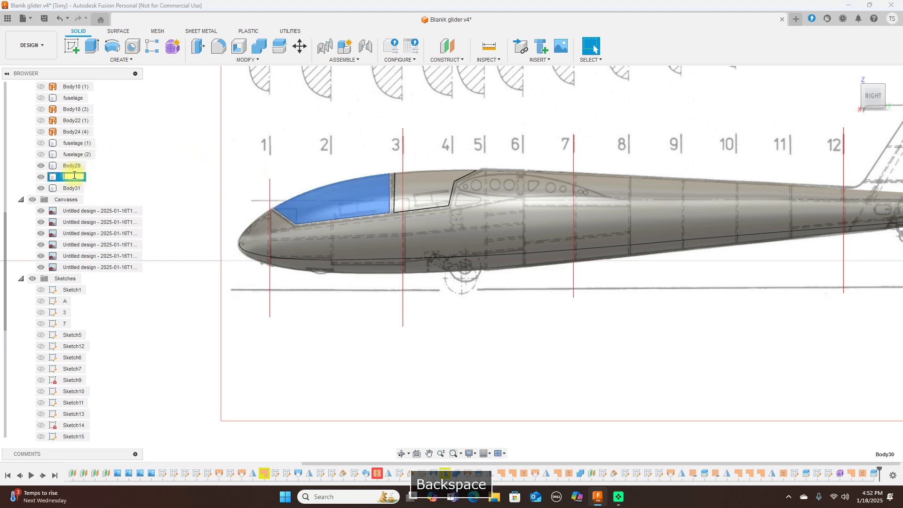
pyautogui.write('Canopy front')
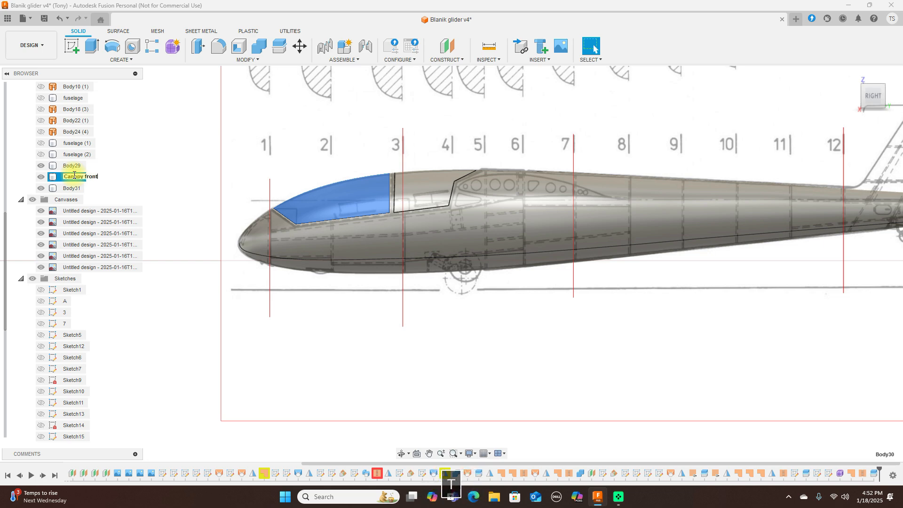
pyautogui.press('Return')
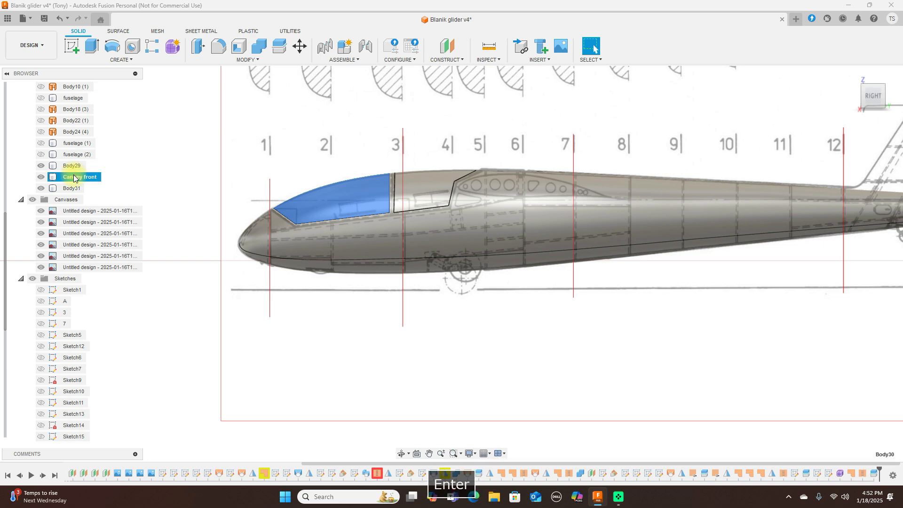
pyautogui.click(253, 156)
# Step: Rename Body31 to 'canopy rear' and hide the Canopy front body
pyautogui.click(432, 187)
pyautogui.click(253, 149)
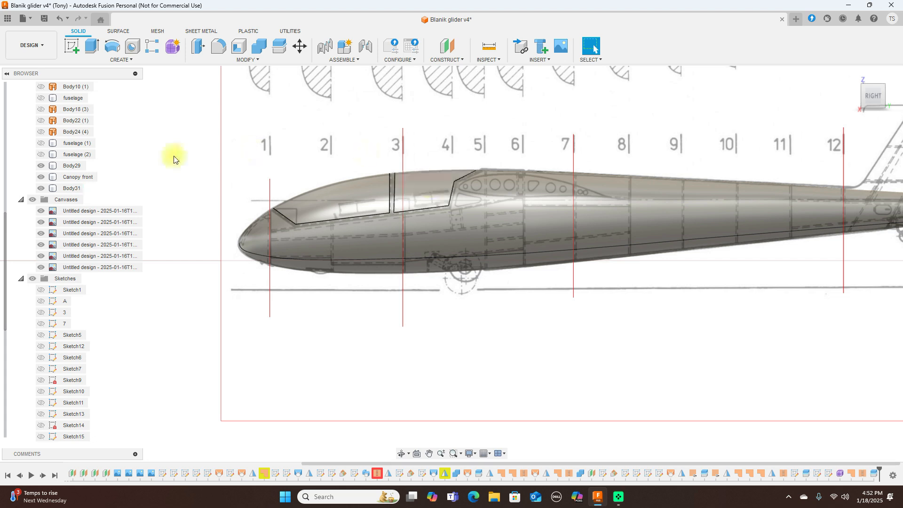
pyautogui.doubleClick(72, 188)
pyautogui.press('BackSpace')
pyautogui.write('car')
pyautogui.write('opy ')
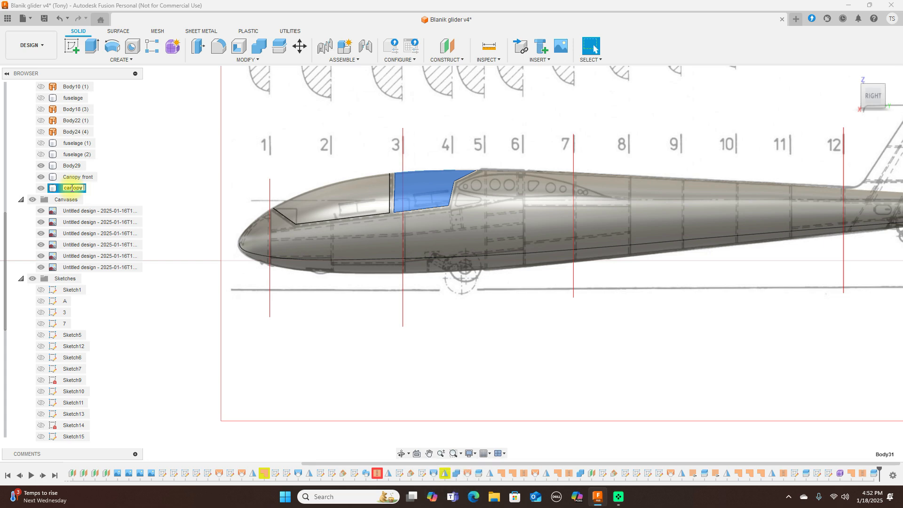
pyautogui.write('re')
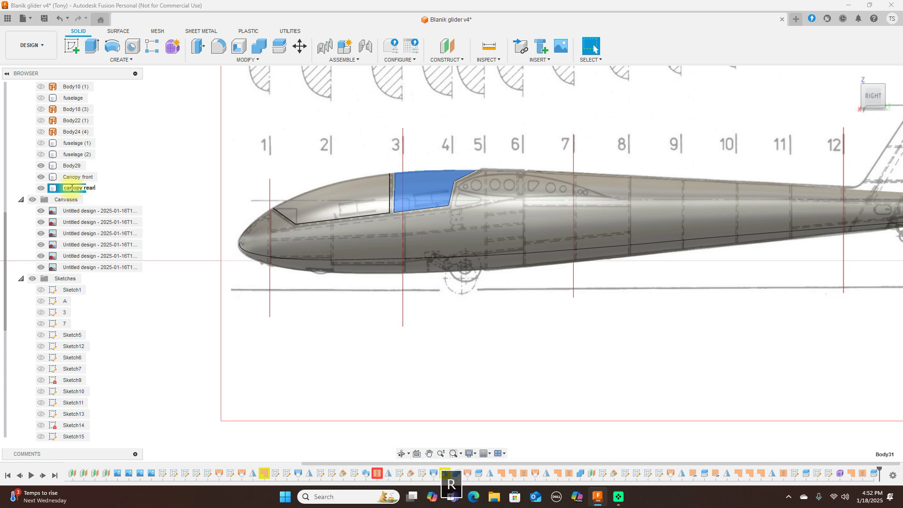
pyautogui.write('ar')
pyautogui.press('Return')
pyautogui.click(211, 173)
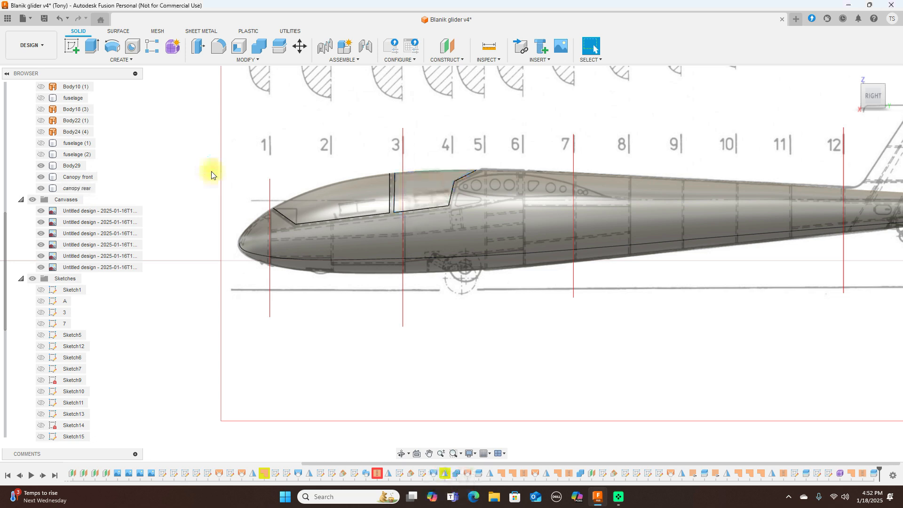
pyautogui.click(41, 177)
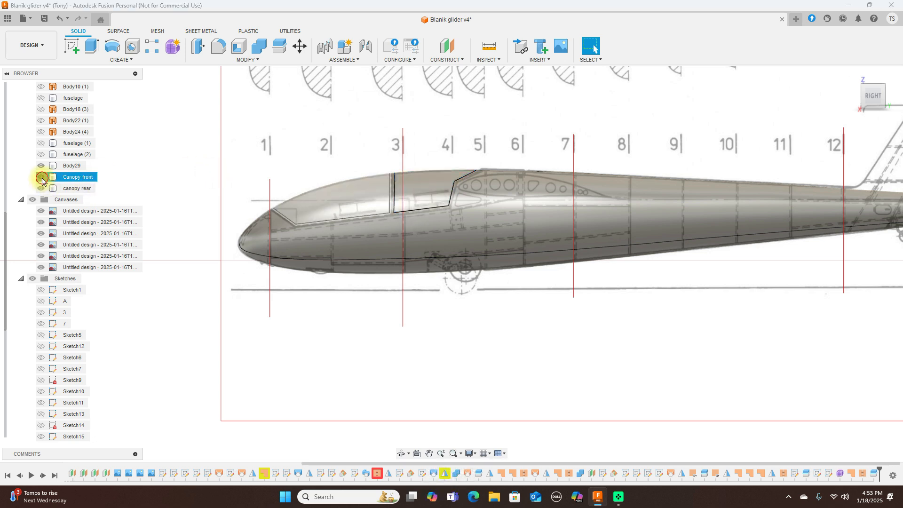
# Step: Hide the canopy rear and Body29 bodies, checking the model from an angled view
pyautogui.click(41, 188)
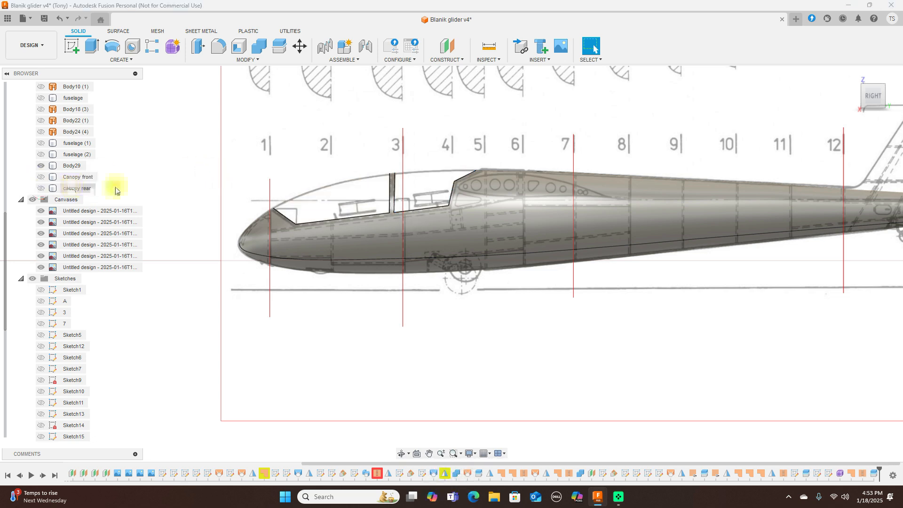
pyautogui.click(863, 94)
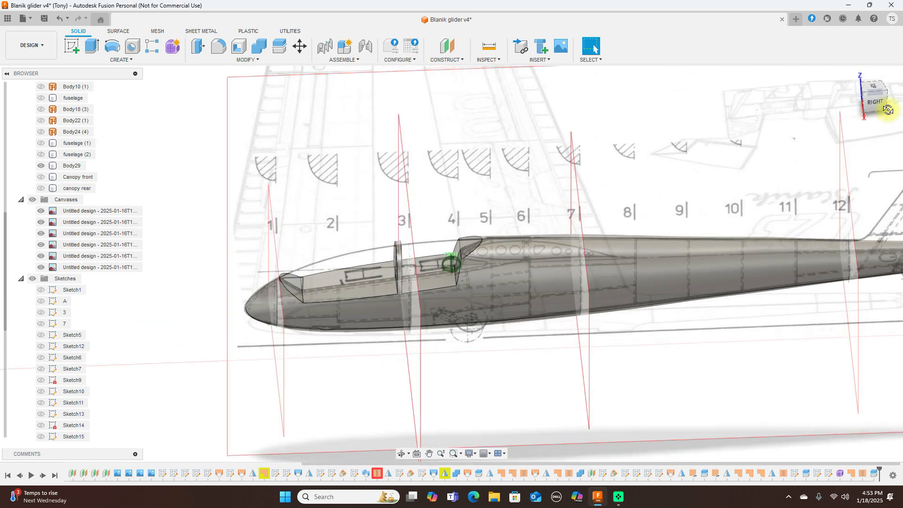
pyautogui.moveTo(27, 90); pyautogui.dragTo(862, 96)
pyautogui.click(871, 96)
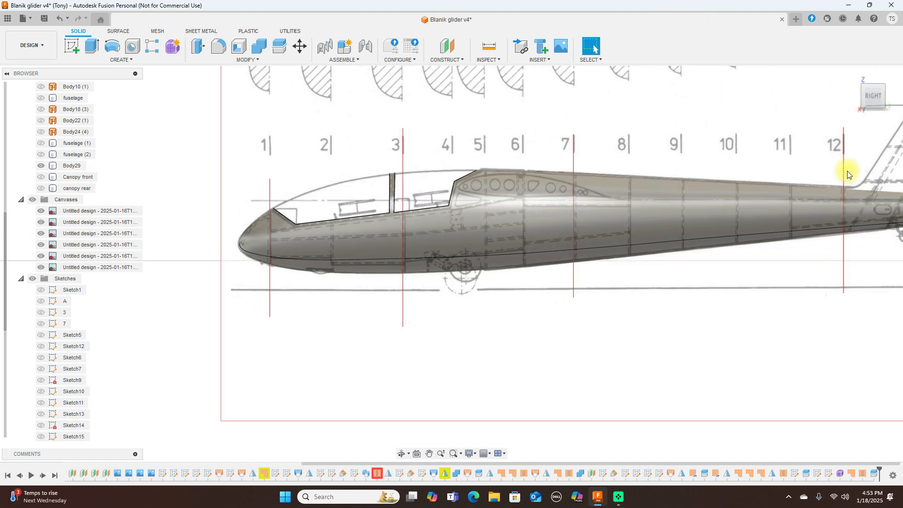
pyautogui.scroll(-2, 810, 176)
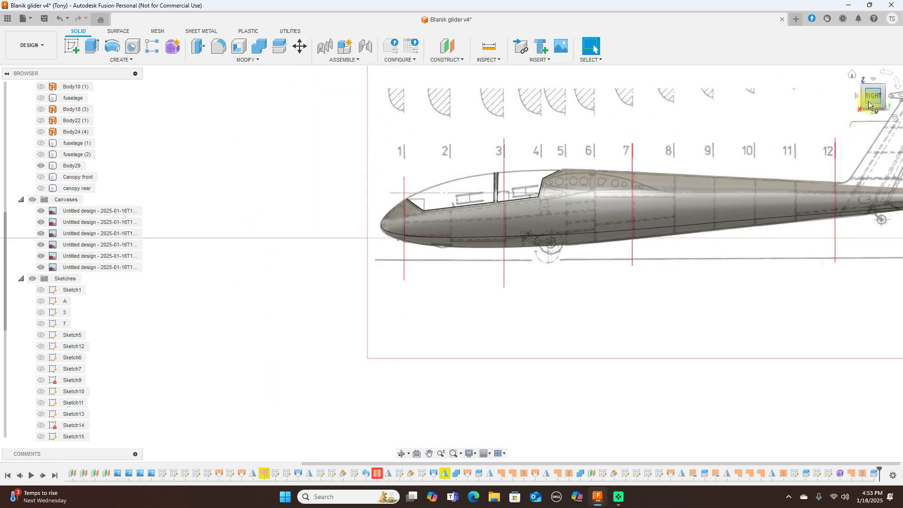
pyautogui.moveTo(864, 101)
pyautogui.mouseDown()
pyautogui.moveTo(899, 102)
pyautogui.moveTo(8, 104)
pyautogui.moveTo(865, 101)
pyautogui.mouseUp()
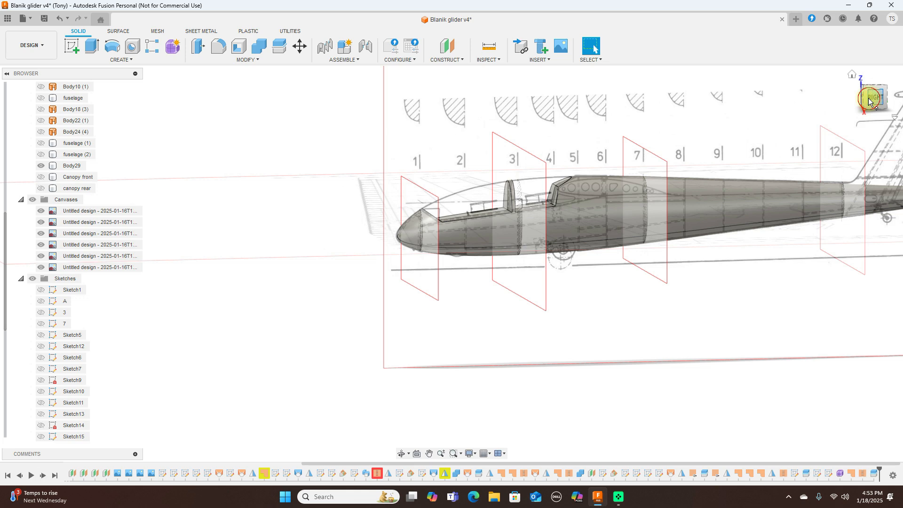
pyautogui.click(868, 100)
pyautogui.click(41, 166)
# Step: Hide the four cross-section reference canvases and square the view back to the side
pyautogui.scroll(-2, 537, 170)
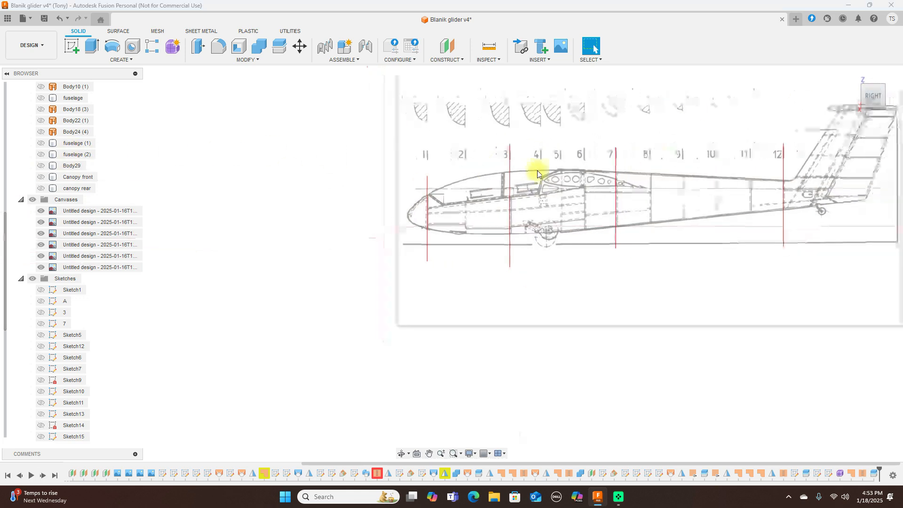
pyautogui.moveTo(655, 141); pyautogui.dragTo(540, 151, button='middle')
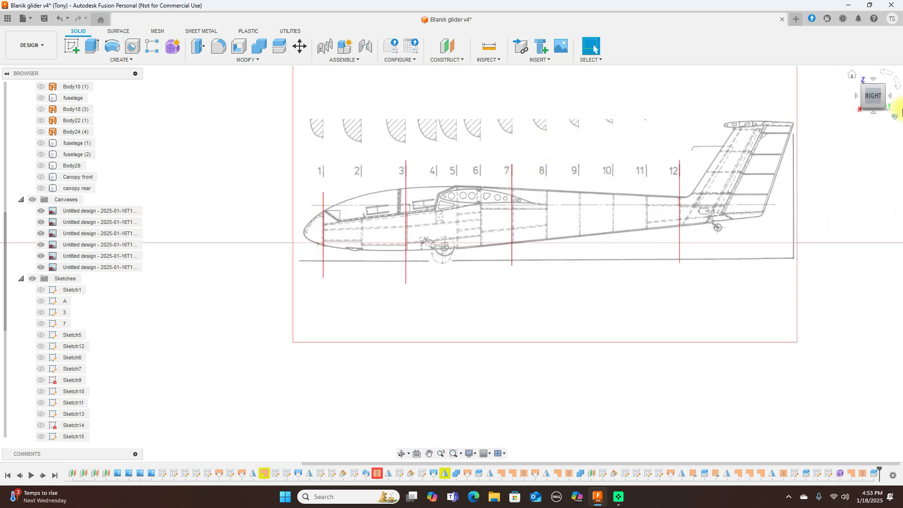
pyautogui.moveTo(866, 103); pyautogui.dragTo(902, 96)
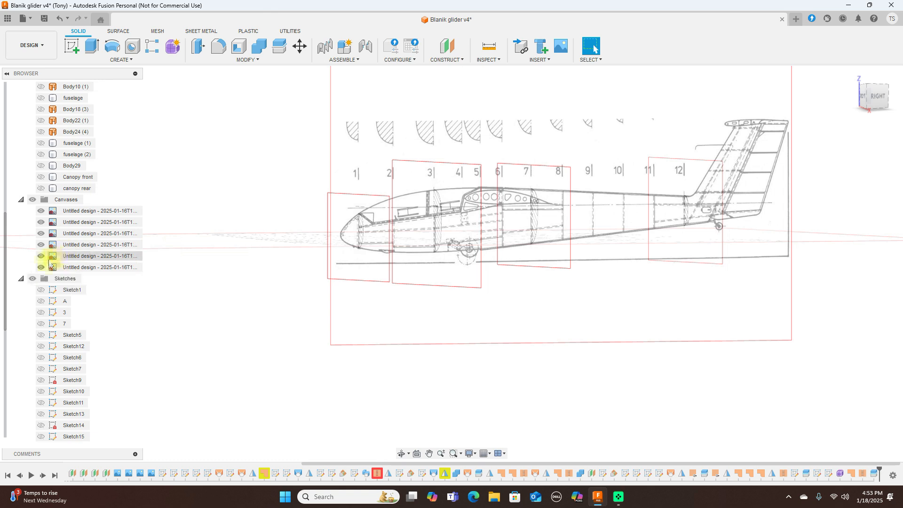
pyautogui.click(41, 266)
pyautogui.click(41, 256)
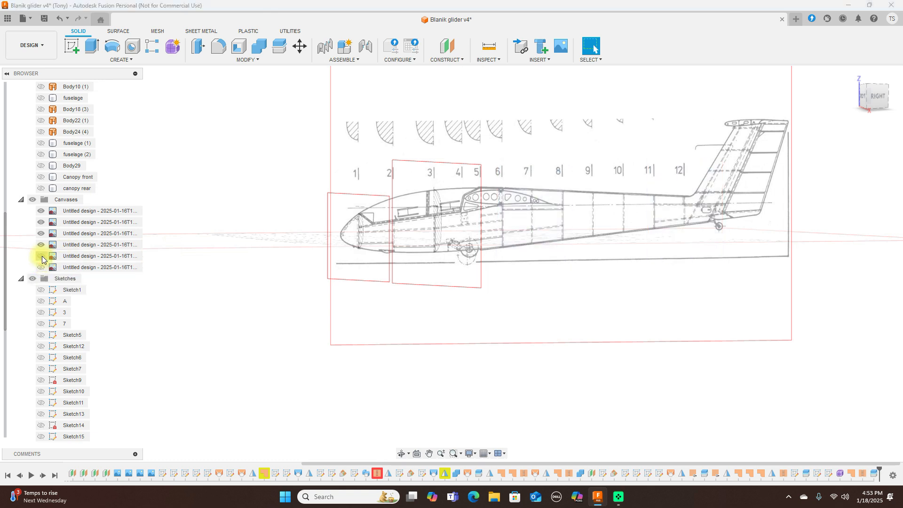
pyautogui.click(42, 244)
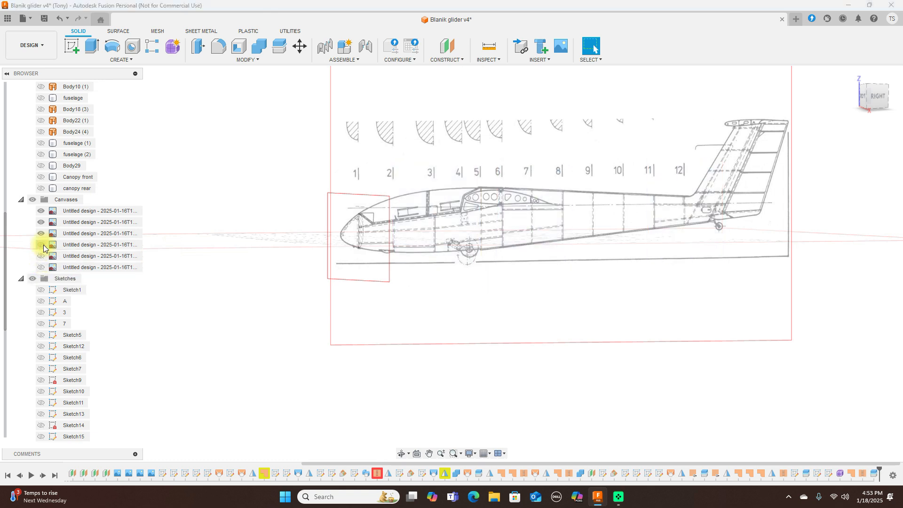
pyautogui.click(43, 234)
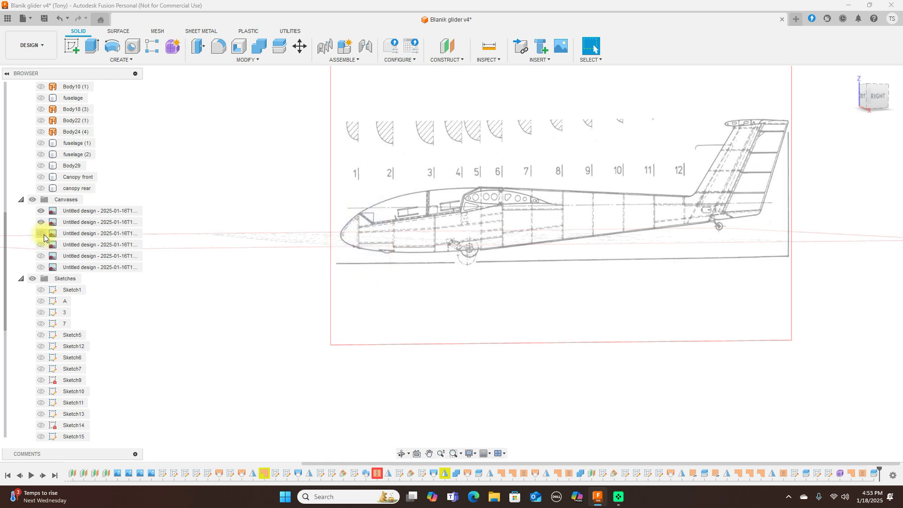
pyautogui.click(871, 97)
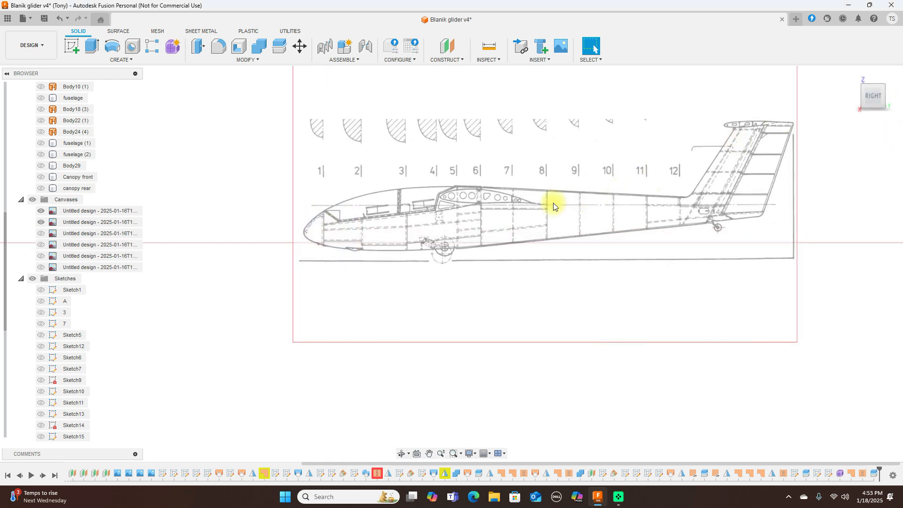
# Step: Start a new sketch on the side plane with the Fit Point Spline tool
pyautogui.click(77, 52)
pyautogui.click(317, 178)
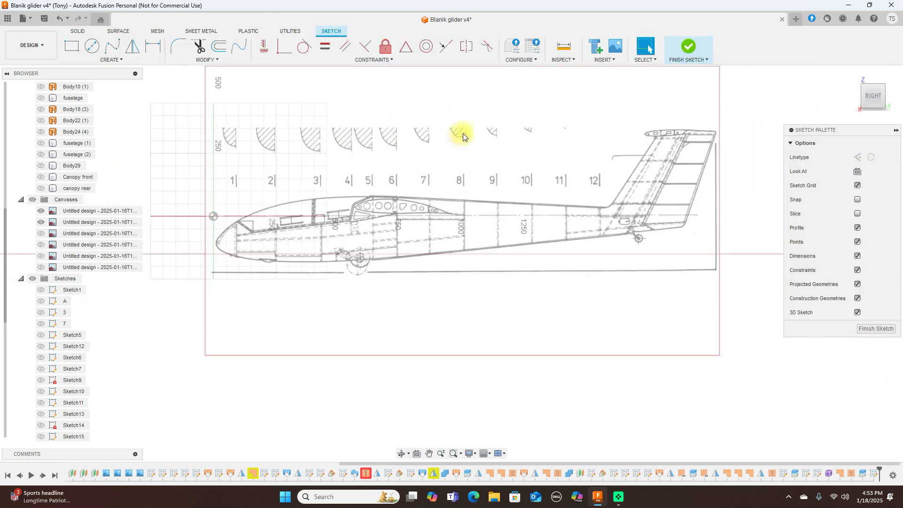
pyautogui.click(112, 46)
pyautogui.click(214, 167)
pyautogui.click(248, 182)
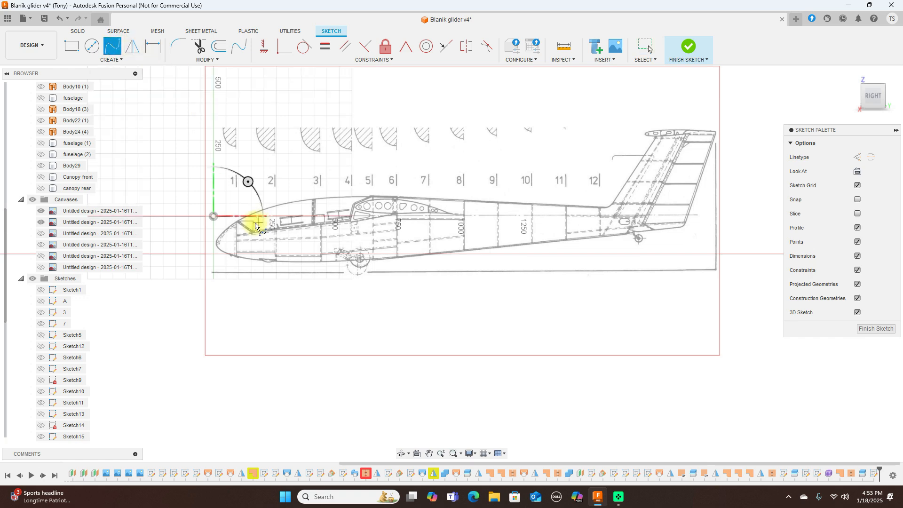
pyautogui.scroll(3, 256, 226)
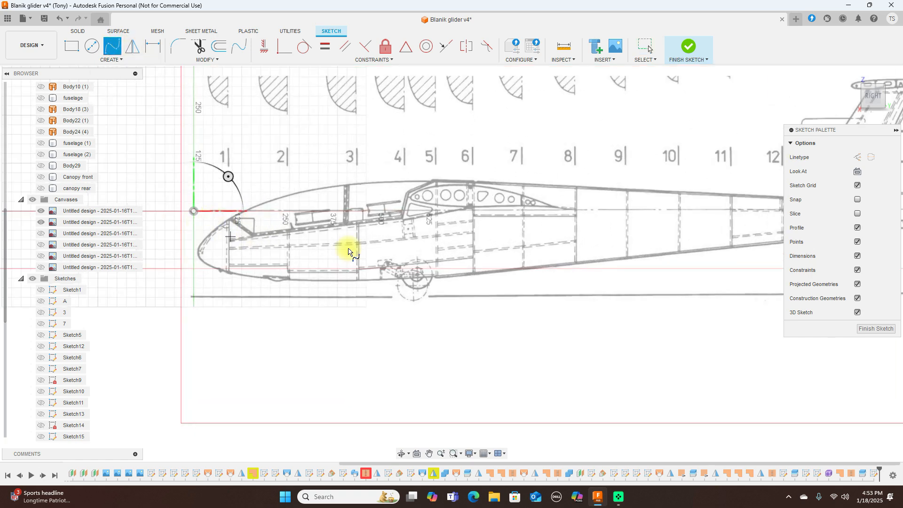
pyautogui.scroll(-5, 348, 252)
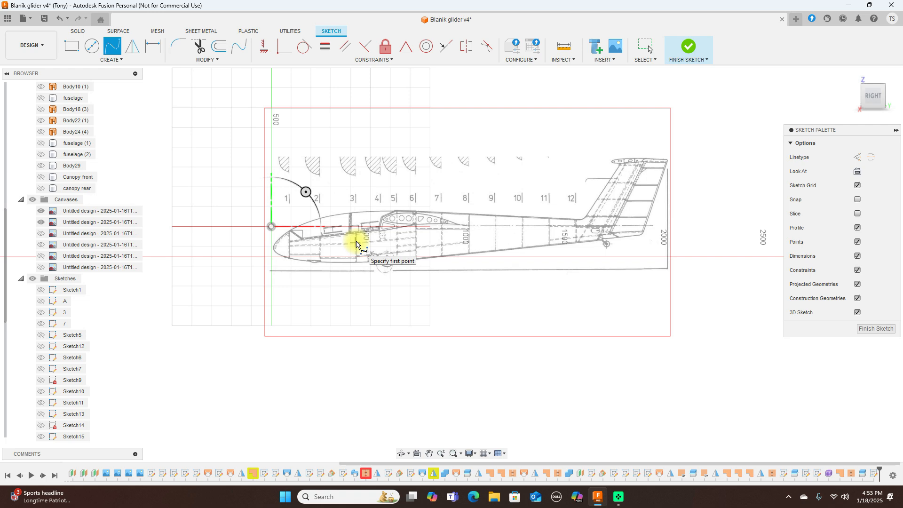
pyautogui.scroll(3, 343, 239)
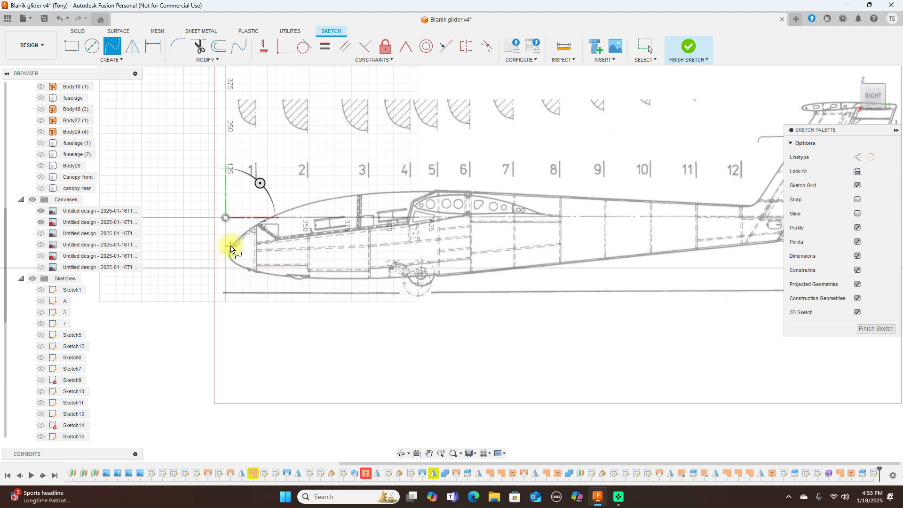
# Step: Trace the fuselage's upper outline from nose over the canopy to the tail tip
pyautogui.click(231, 247)
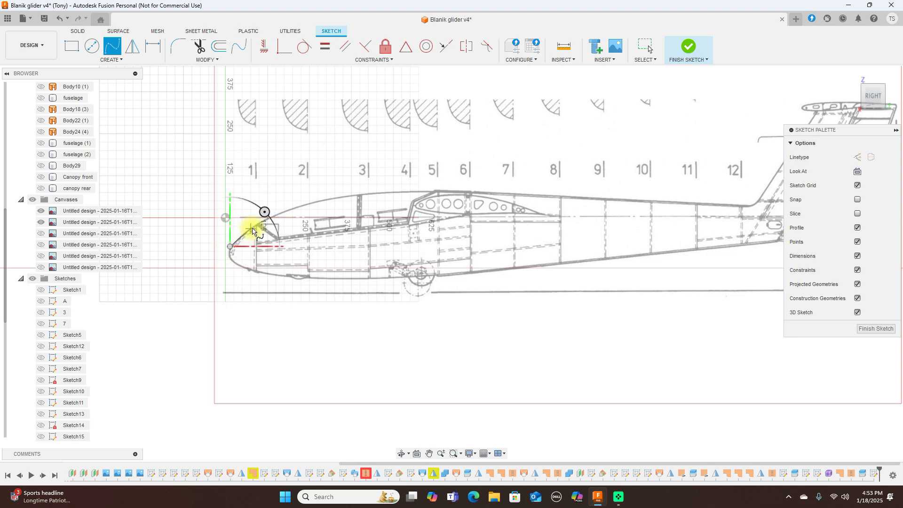
pyautogui.click(255, 227)
pyautogui.click(307, 204)
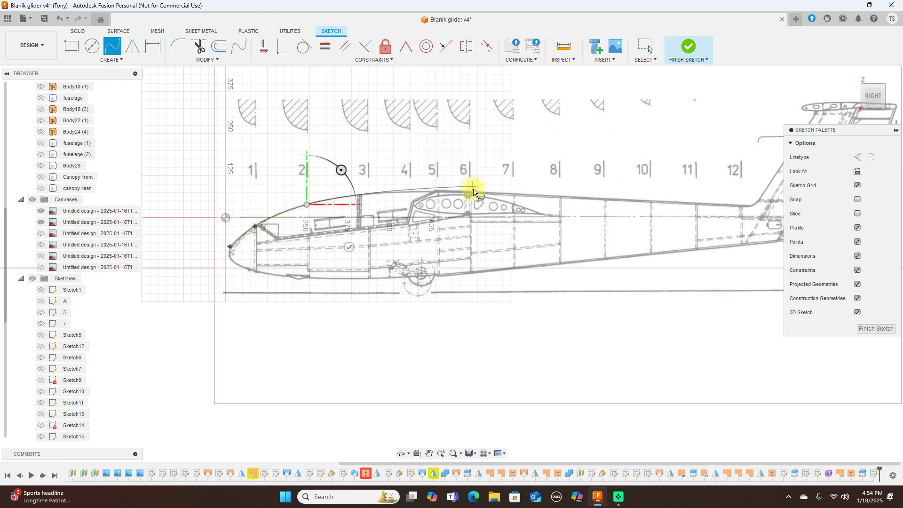
pyautogui.click(476, 193)
pyautogui.moveTo(631, 194); pyautogui.dragTo(506, 210, button='middle')
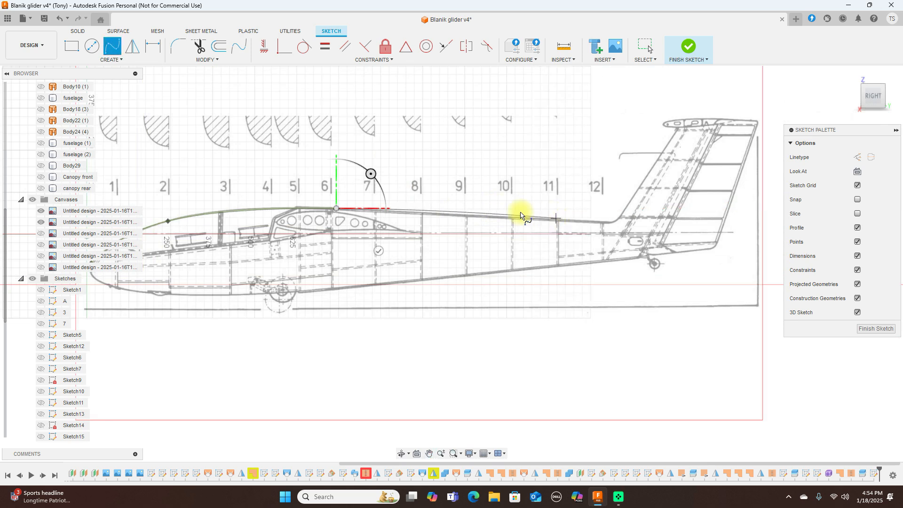
pyautogui.click(470, 217)
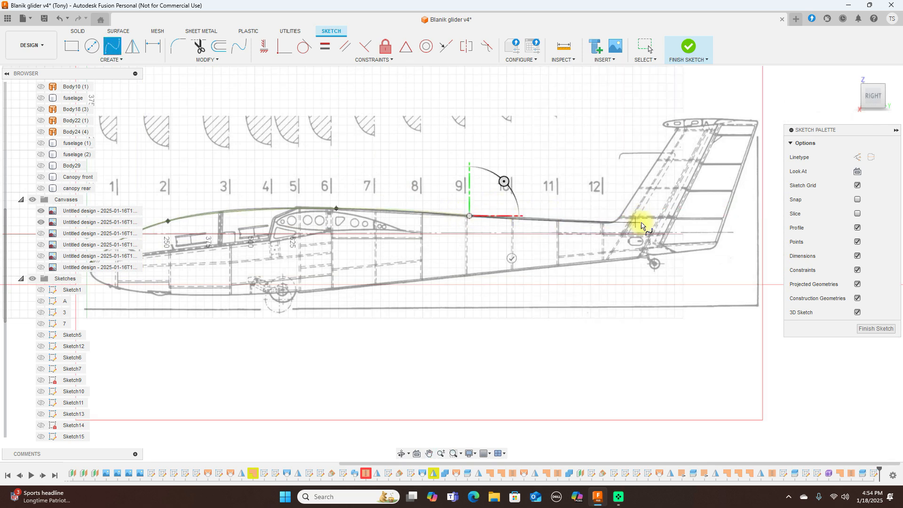
pyautogui.click(662, 228)
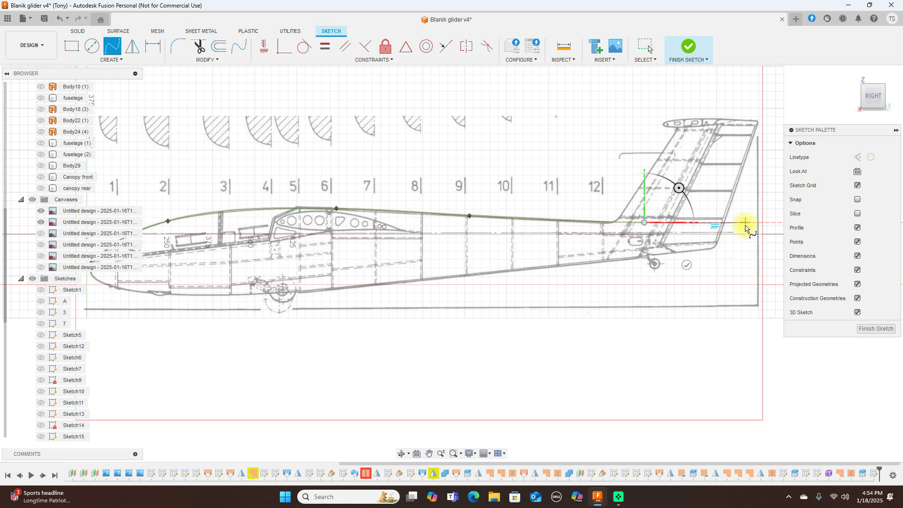
pyautogui.rightClick(748, 230)
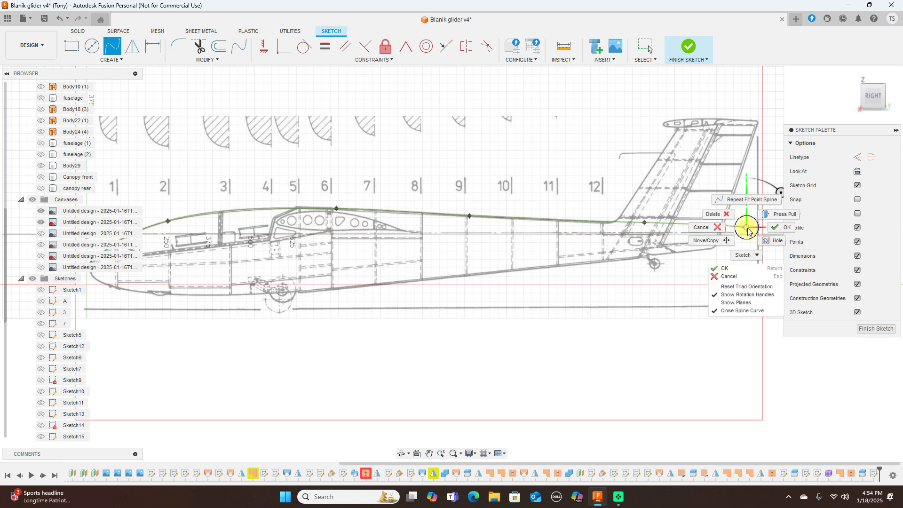
pyautogui.click(774, 228)
pyautogui.scroll(-2, 695, 240)
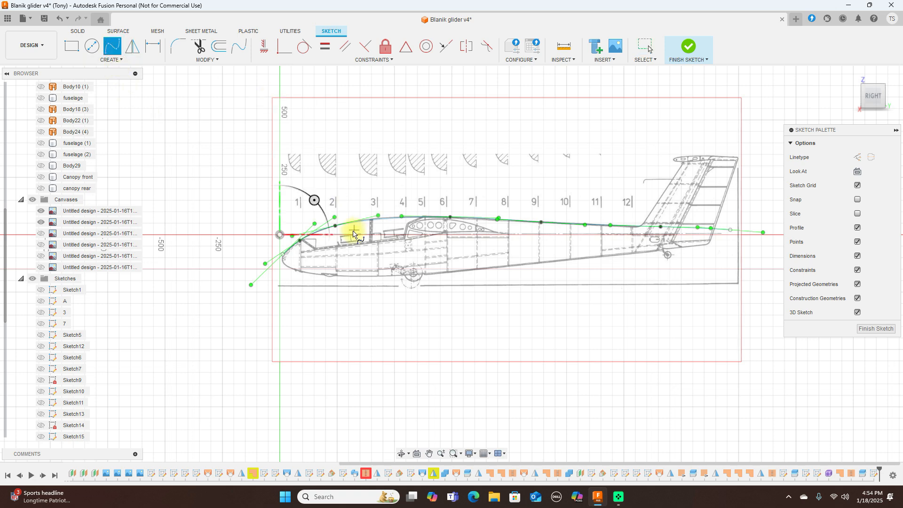
pyautogui.scroll(3, 353, 229)
# Step: Trace the fuselage's lower outline from nose along the belly and tail boom to the tail tip
pyautogui.click(253, 253)
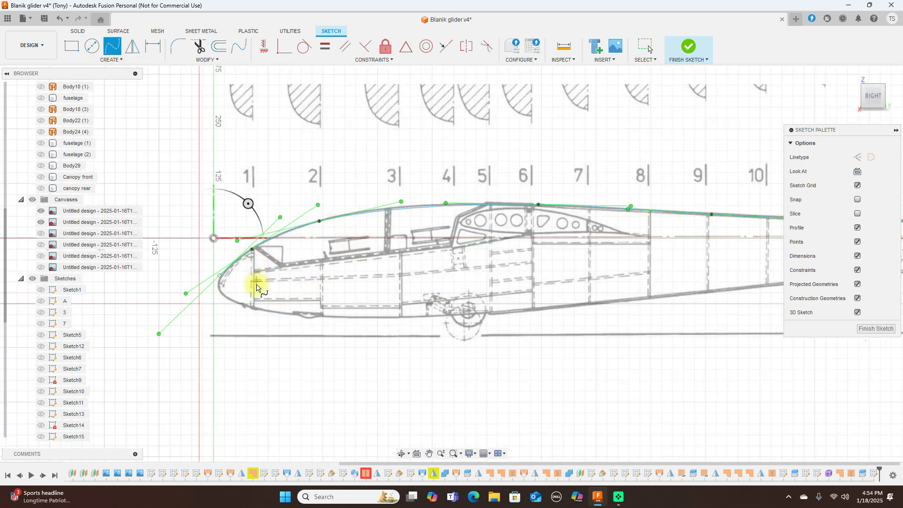
pyautogui.click(221, 293)
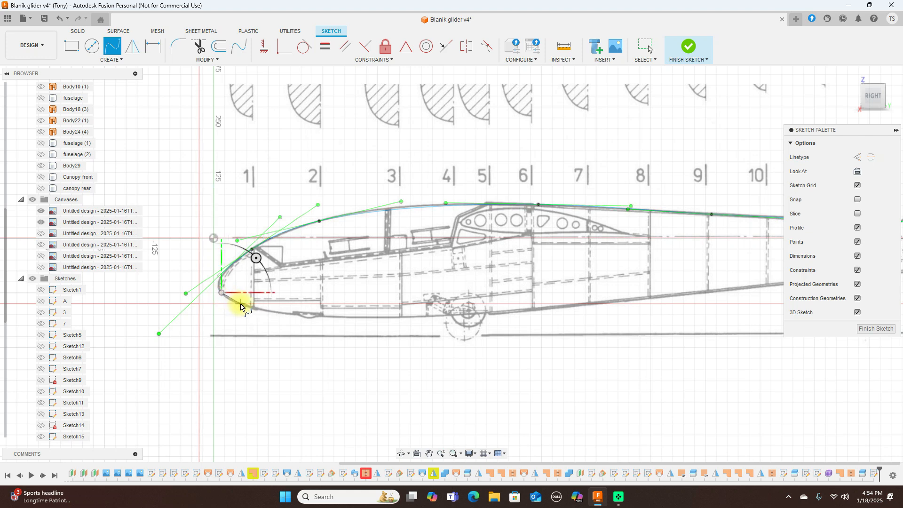
pyautogui.click(240, 305)
pyautogui.click(305, 316)
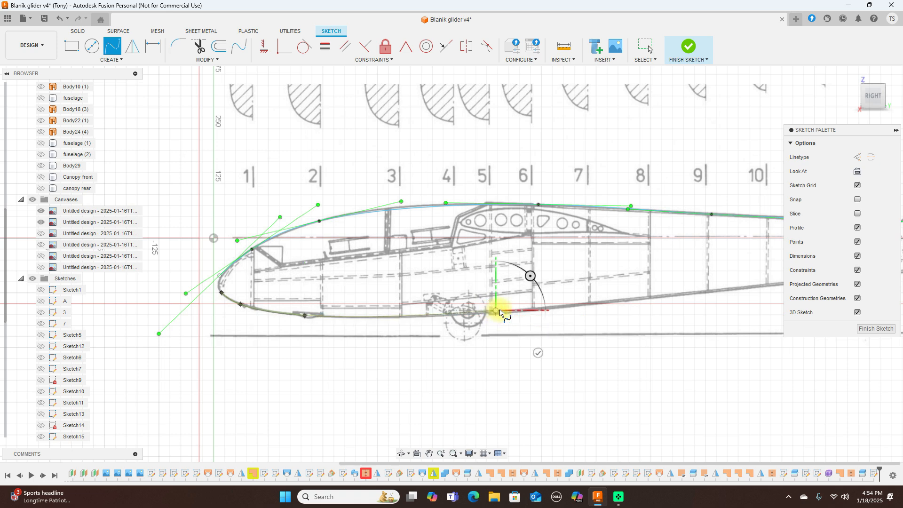
pyautogui.scroll(-3, 492, 314)
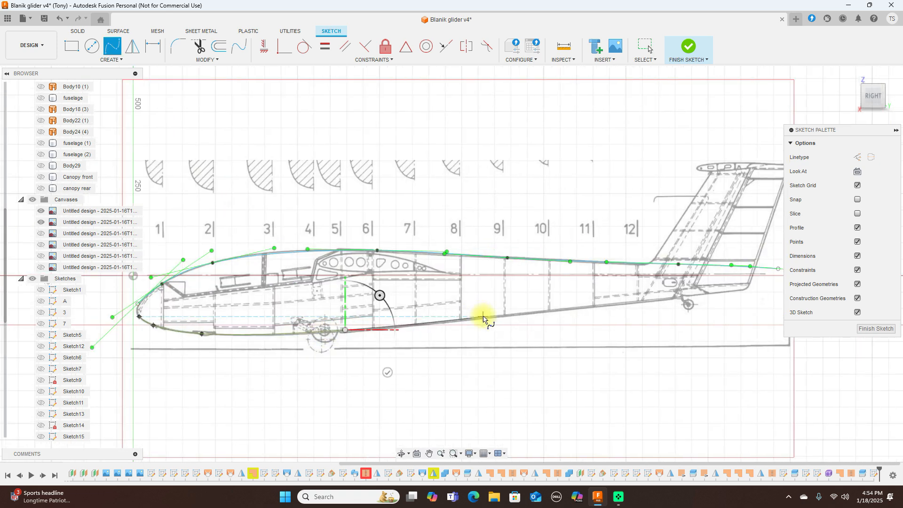
pyautogui.click(484, 317)
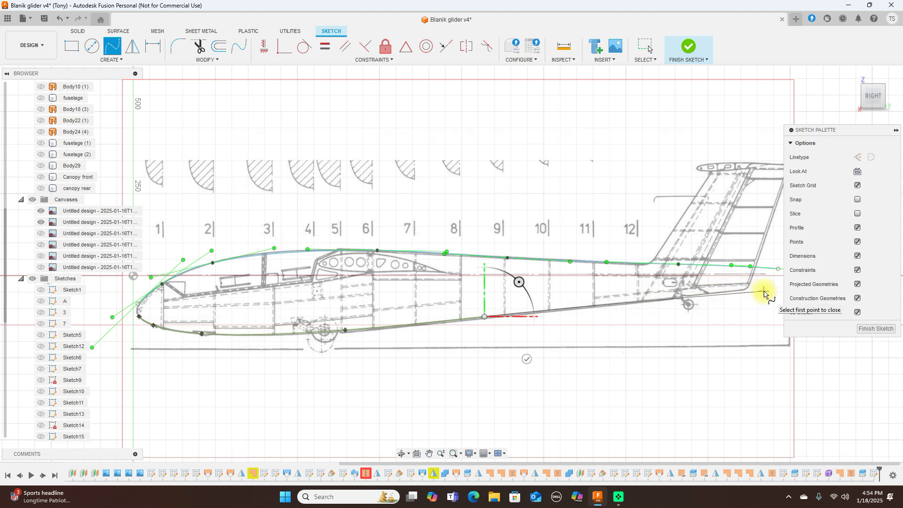
pyautogui.click(638, 302)
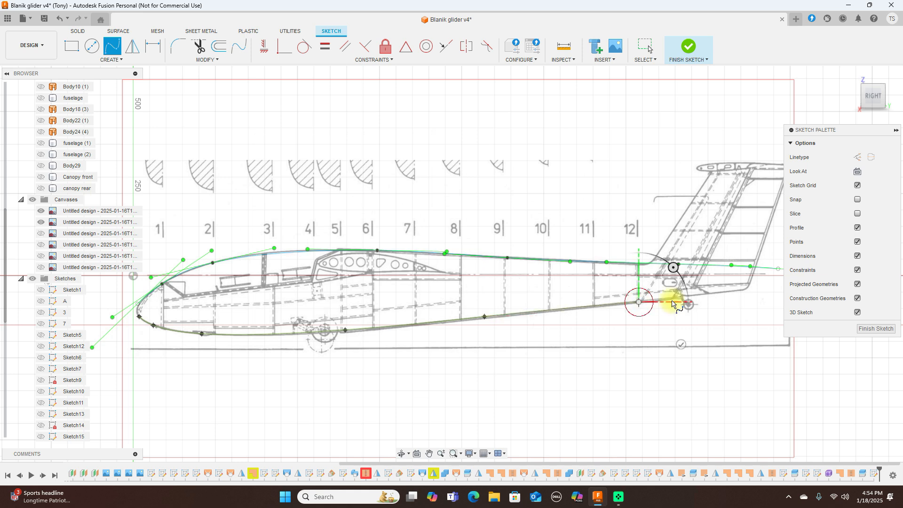
pyautogui.doubleClick(758, 288)
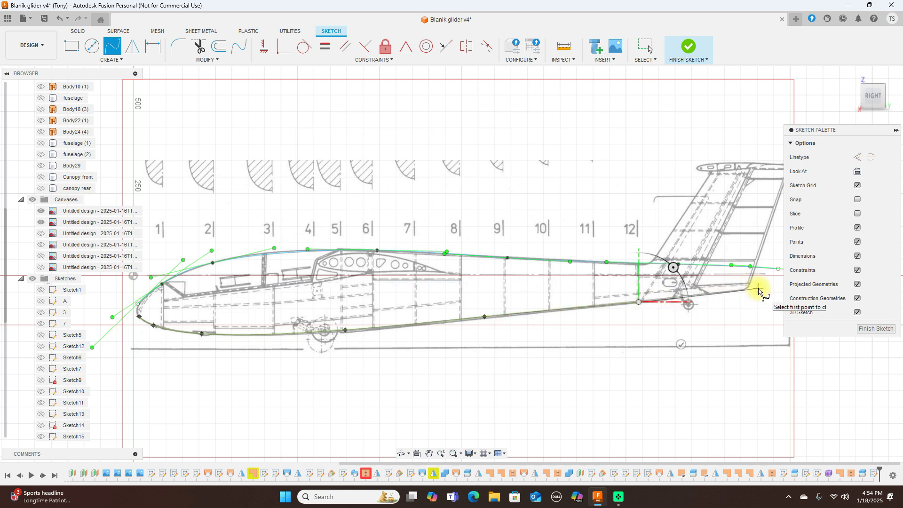
pyautogui.click(759, 288)
pyautogui.rightClick(761, 288)
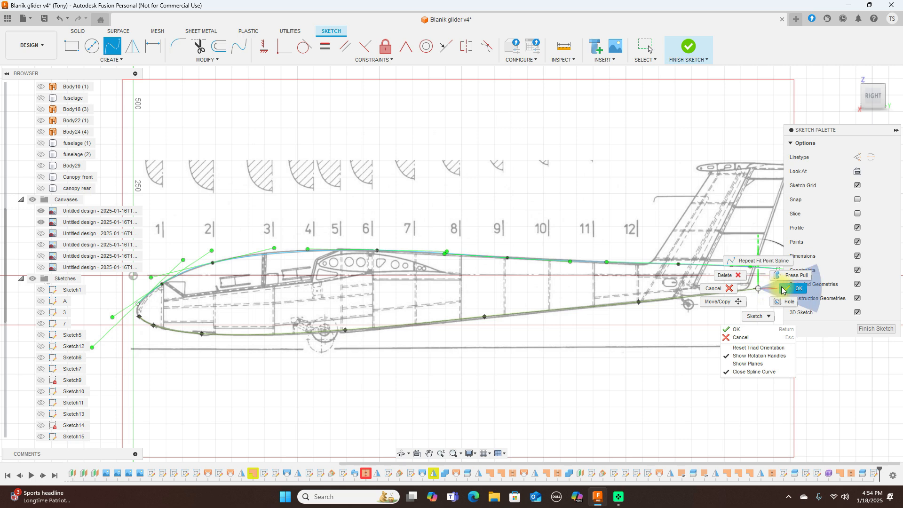
pyautogui.click(784, 287)
pyautogui.scroll(-2, 546, 283)
pyautogui.scroll(4, 306, 242)
pyautogui.moveTo(430, 202); pyautogui.dragTo(435, 146, button='middle')
pyautogui.scroll(-3, 434, 149)
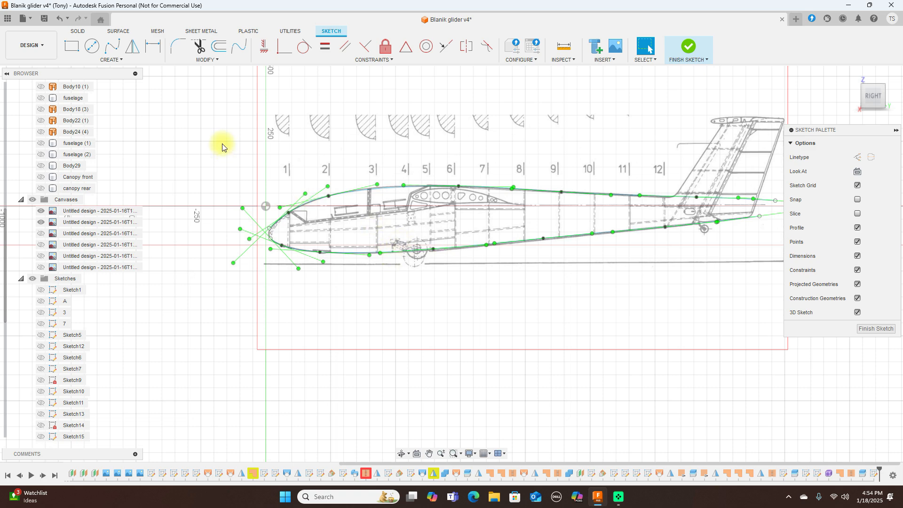
# Step: Draw a 1952.936 mm nose-to-tail line, make it construction geometry, and finish the sketch
pyautogui.press('l')
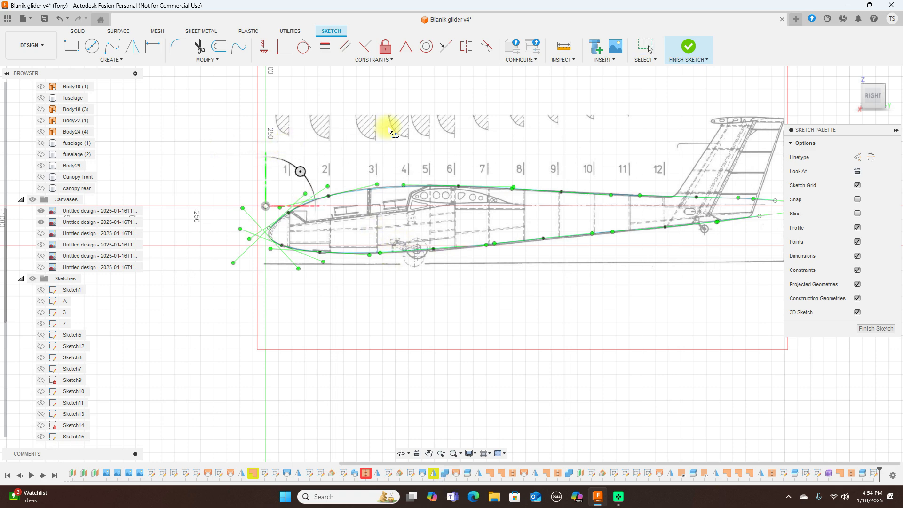
pyautogui.scroll(1, 389, 127)
pyautogui.scroll(-3, 508, 136)
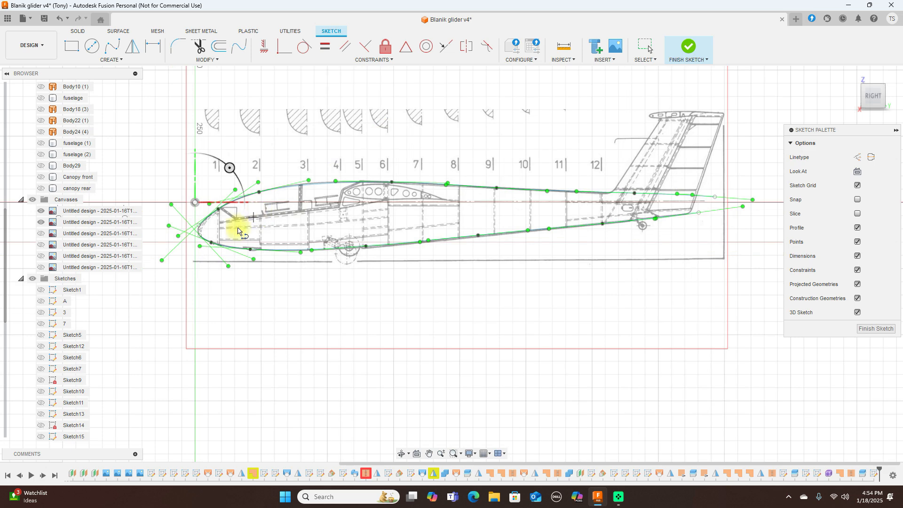
pyautogui.scroll(2, 221, 229)
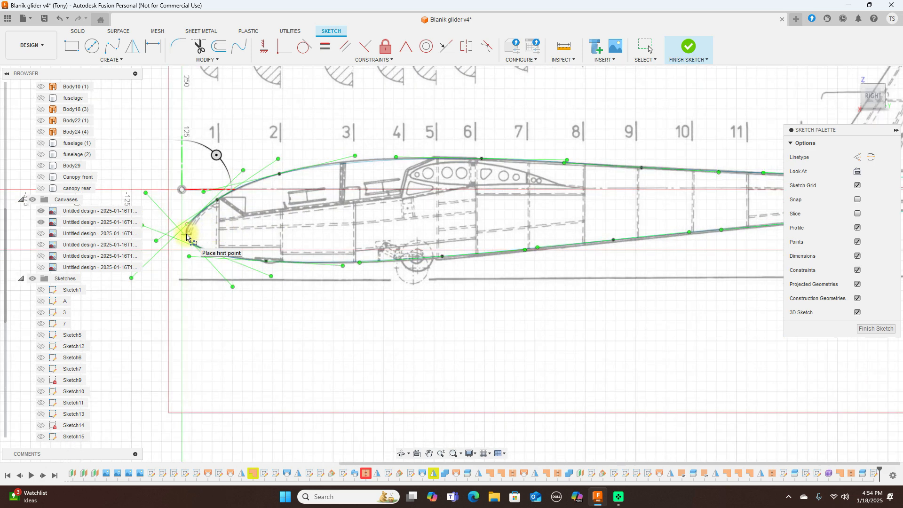
pyautogui.click(187, 236)
pyautogui.scroll(-2, 510, 224)
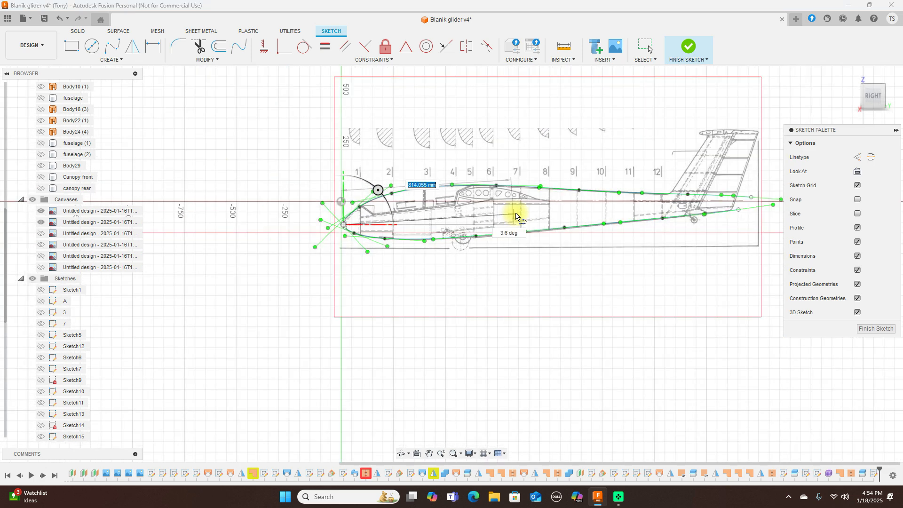
pyautogui.click(752, 204)
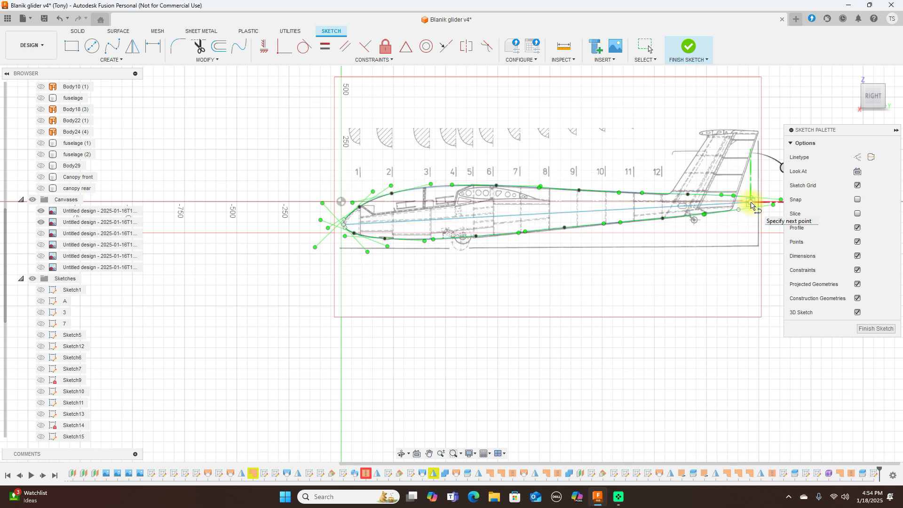
pyautogui.rightClick(752, 204)
pyautogui.click(778, 202)
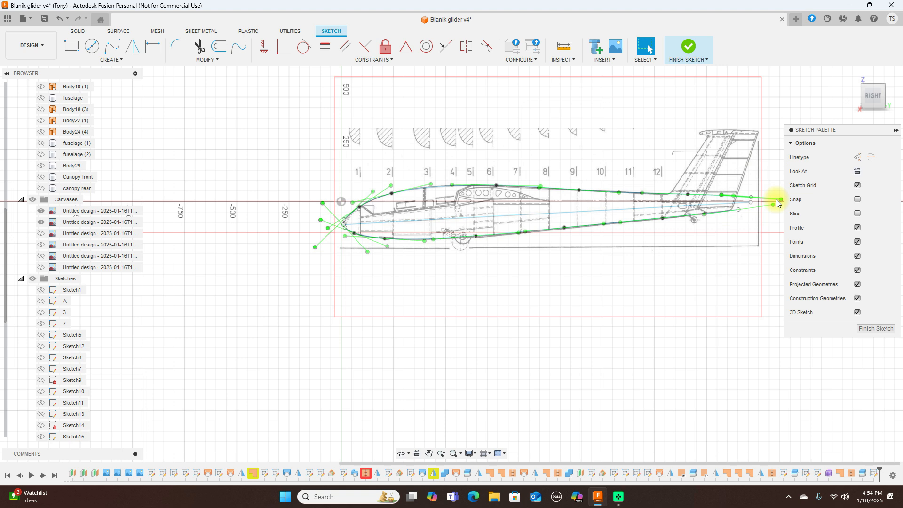
pyautogui.click(625, 209)
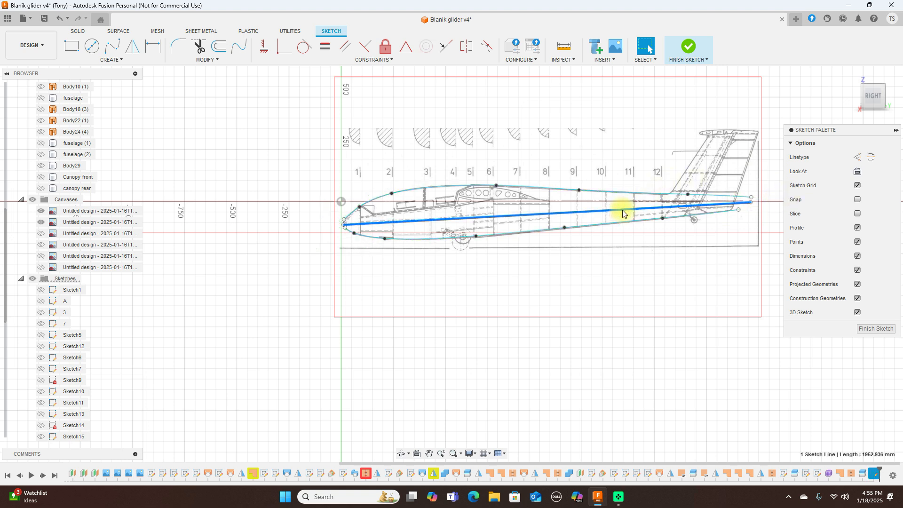
pyautogui.click(857, 157)
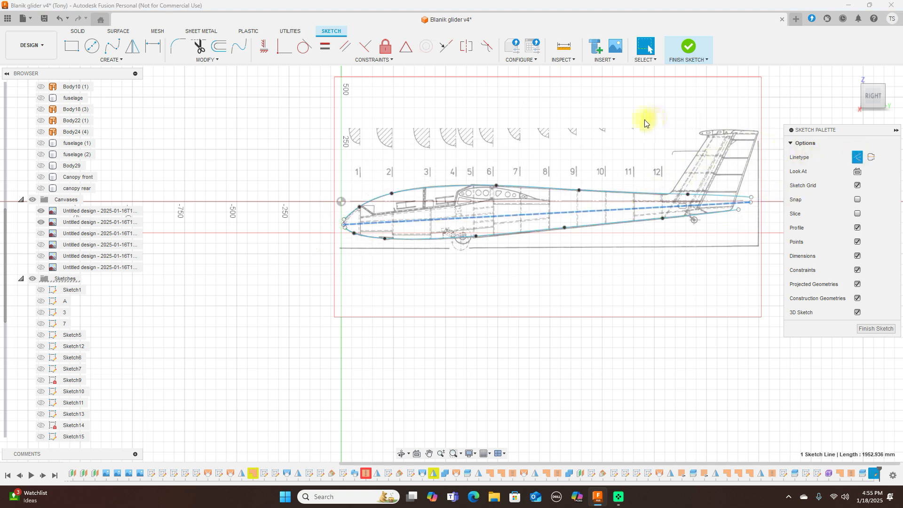
pyautogui.click(878, 329)
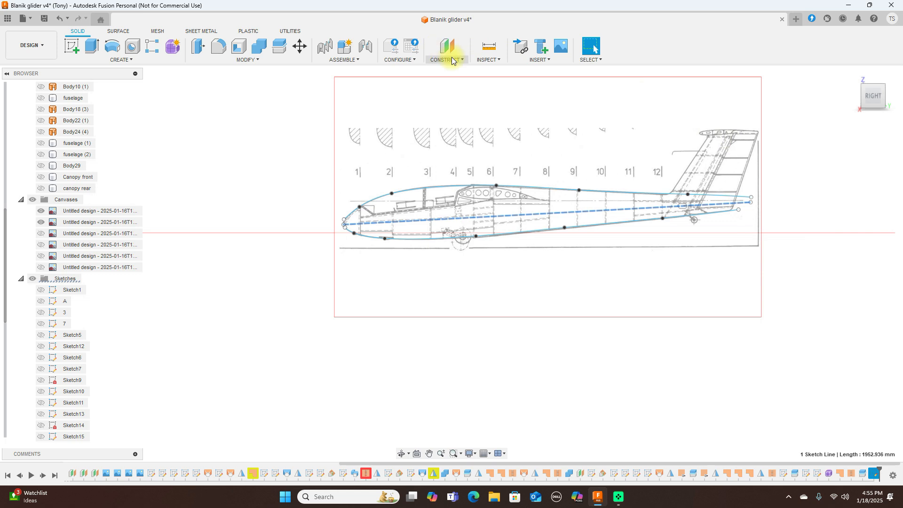
# Step: Start a Plane at Angle hinged on the dashed fuselage centre line, showing construction geometry
pyautogui.click(451, 60)
pyautogui.click(452, 80)
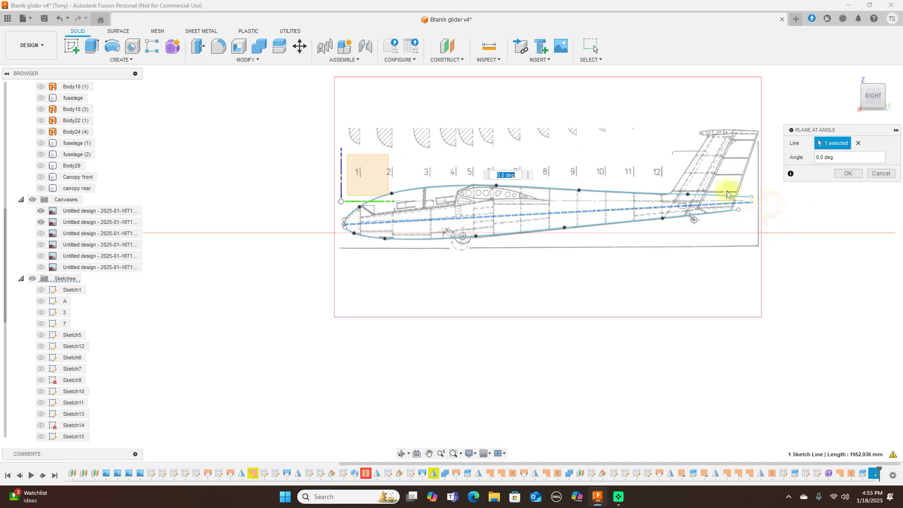
pyautogui.click(880, 88)
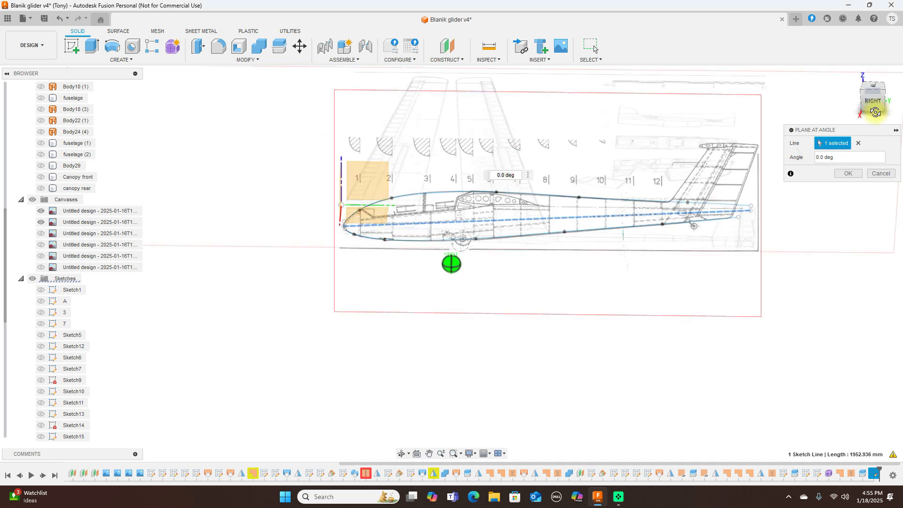
pyautogui.moveTo(53, 80)
pyautogui.mouseDown()
pyautogui.moveTo(28, 86)
pyautogui.moveTo(849, 86)
pyautogui.moveTo(833, 109)
pyautogui.moveTo(841, 123)
pyautogui.moveTo(870, 118)
pyautogui.moveTo(857, 141)
pyautogui.mouseUp()
pyautogui.click(857, 143)
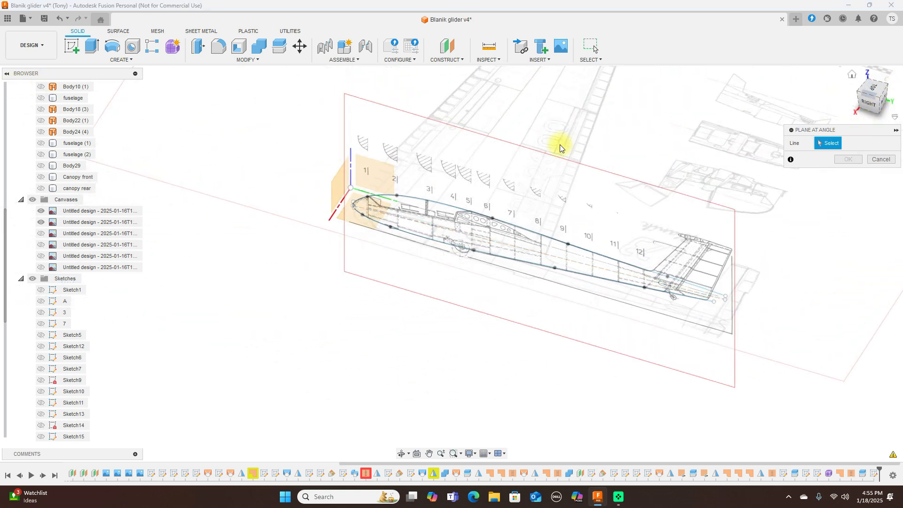
pyautogui.click(436, 230)
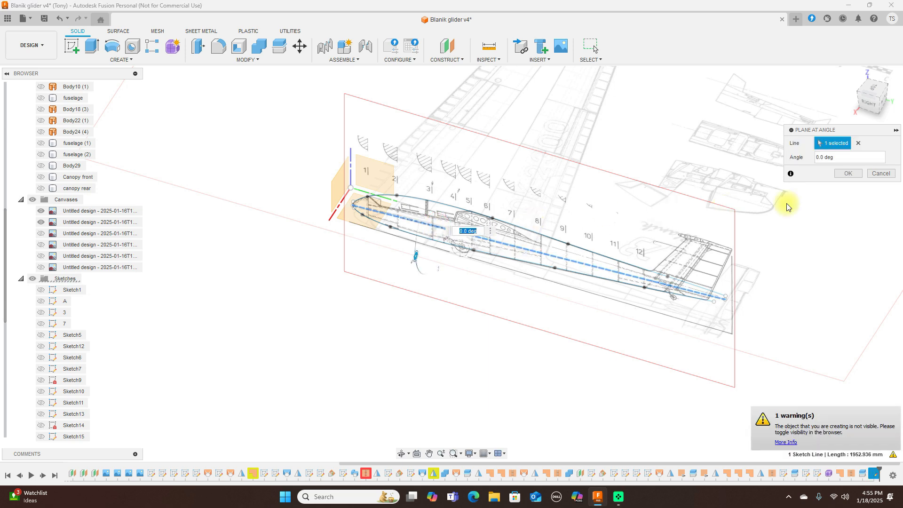
pyautogui.scroll(-5, 44, 354)
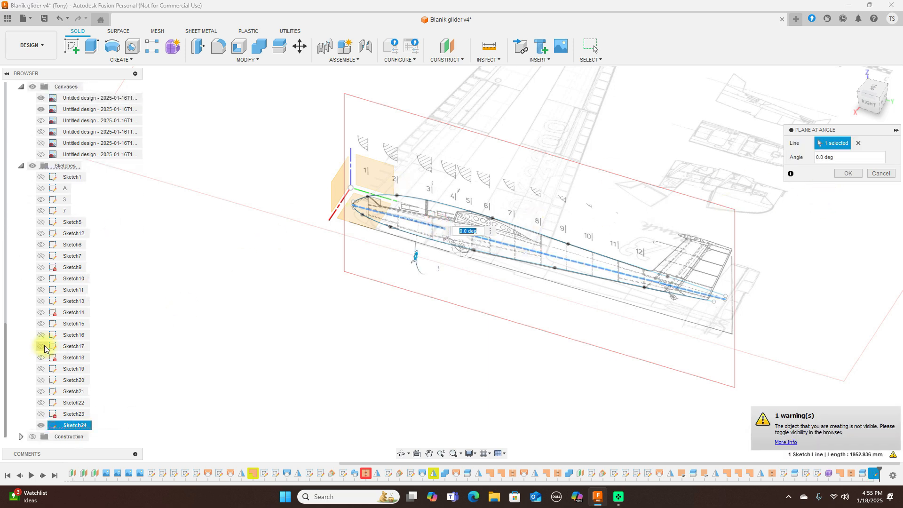
pyautogui.click(33, 436)
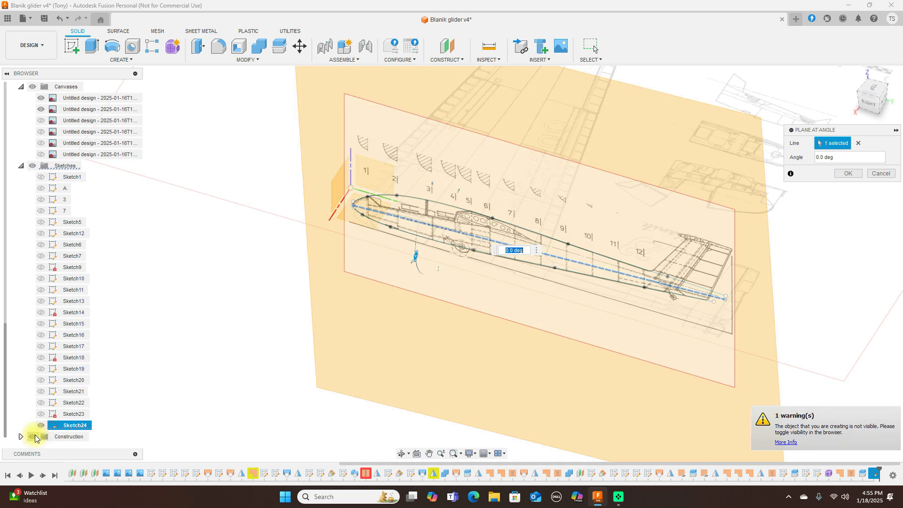
# Step: Set the plane angle to 90 deg, confirm it, and view the model from the top
pyautogui.moveTo(891, 105); pyautogui.dragTo(894, 105)
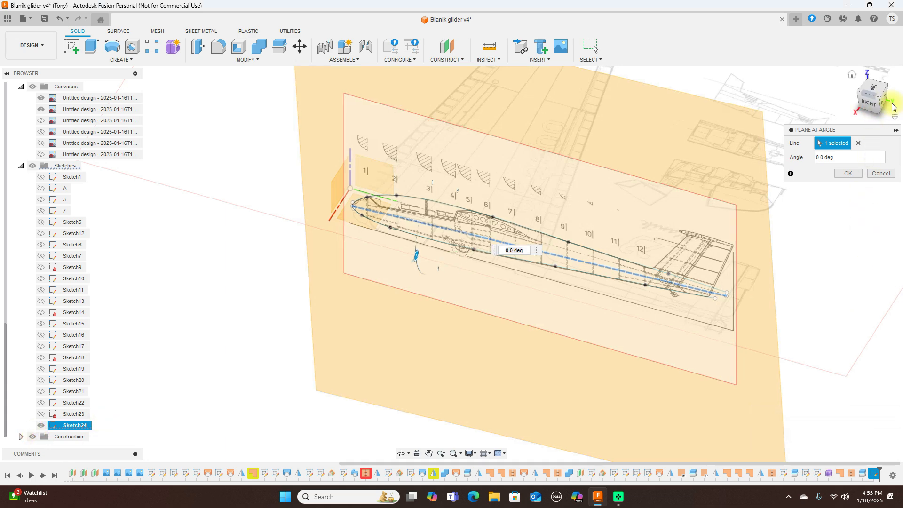
pyautogui.click(871, 109)
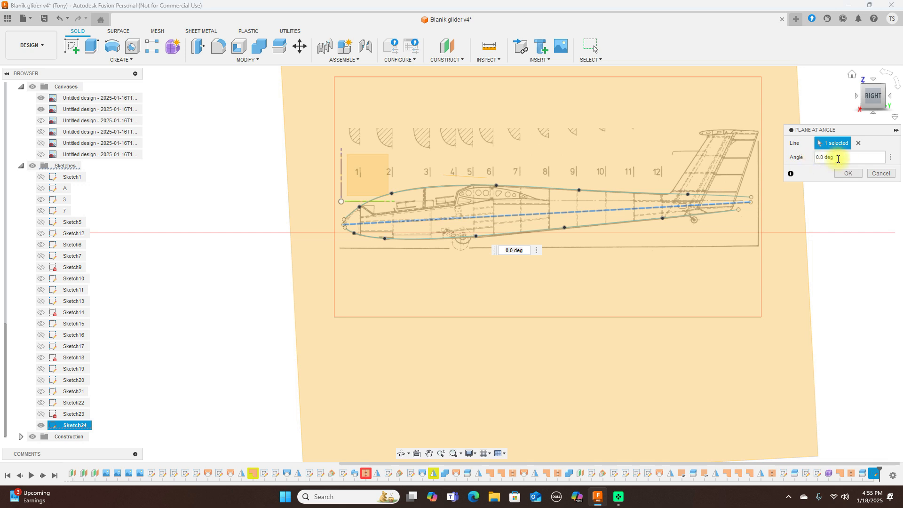
pyautogui.write('9')
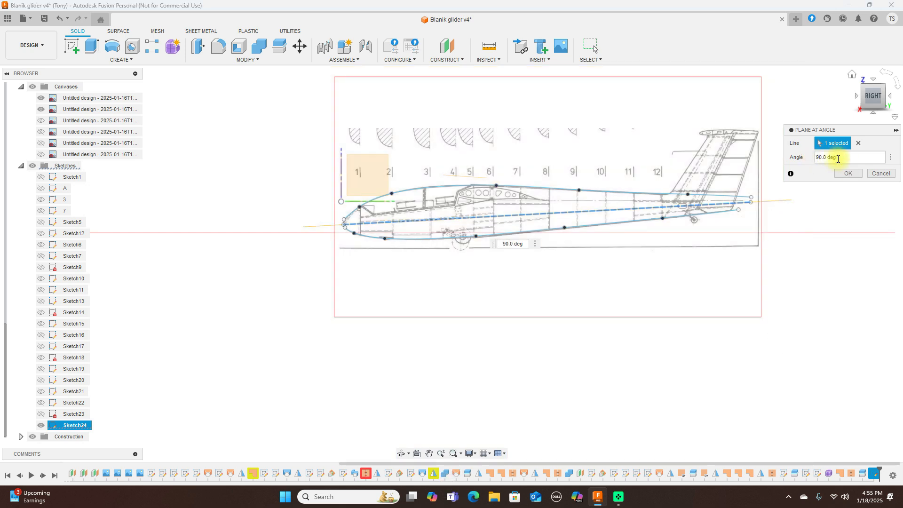
pyautogui.click(845, 174)
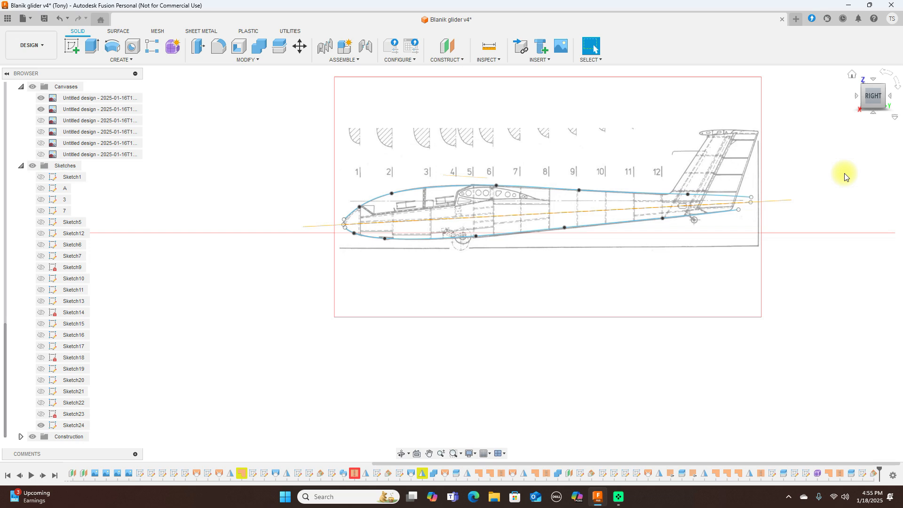
pyautogui.moveTo(870, 87); pyautogui.dragTo(869, 80)
pyautogui.click(868, 80)
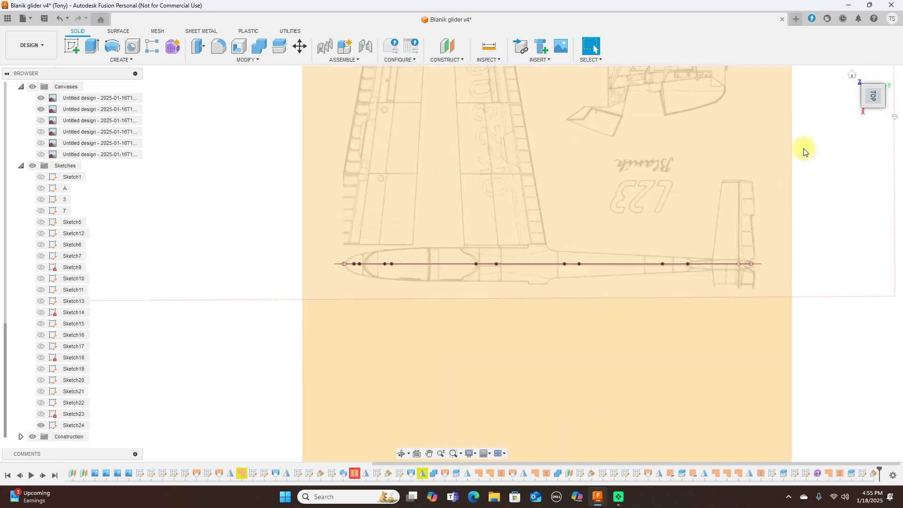
# Step: Start a new sketch on the horizontal construction plane Plane11 with the spline tool
pyautogui.click(571, 175)
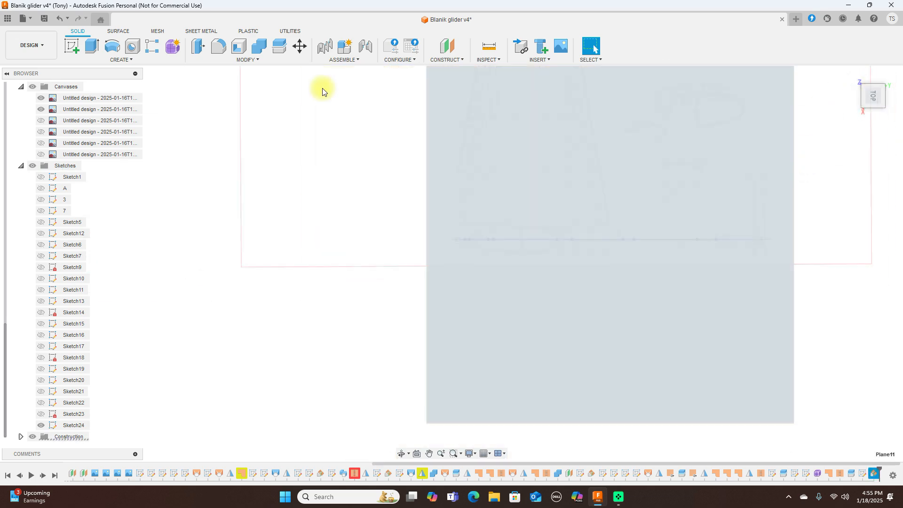
pyautogui.click(72, 46)
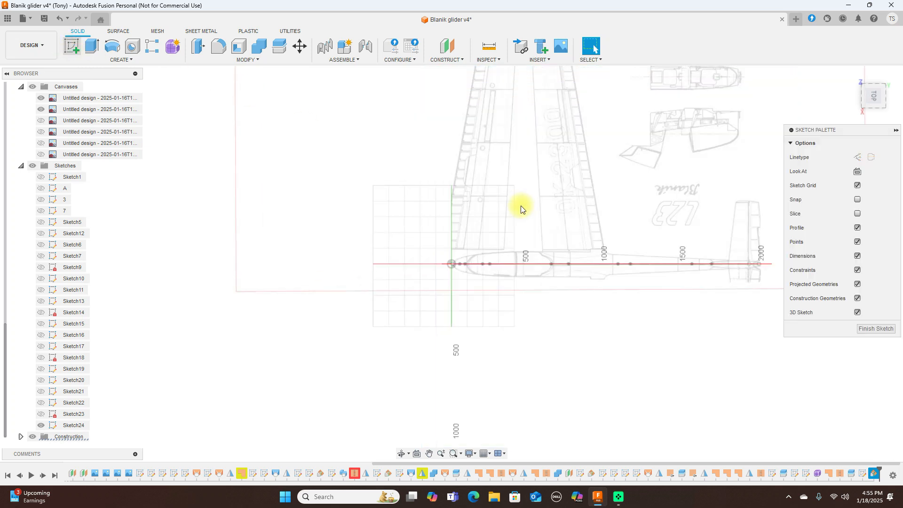
pyautogui.scroll(3, 521, 209)
pyautogui.moveTo(582, 188); pyautogui.dragTo(360, 129, button='middle')
pyautogui.scroll(-3, 439, 150)
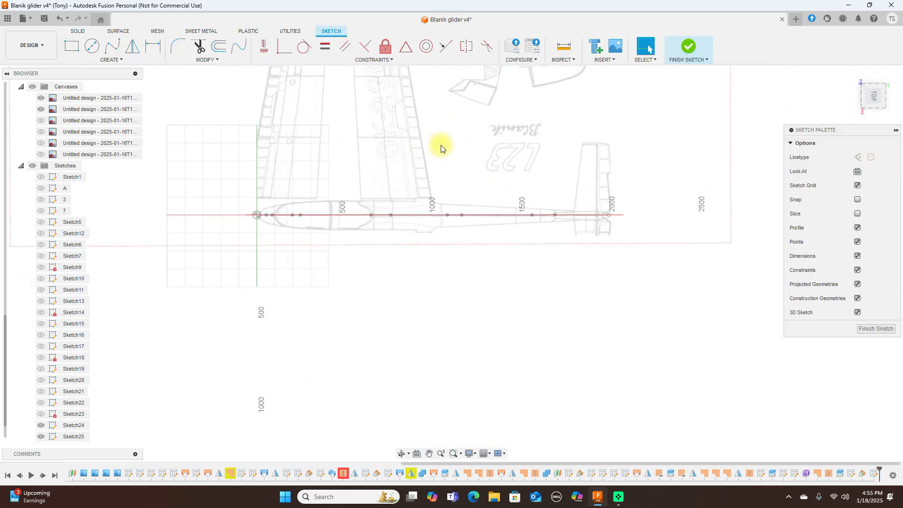
pyautogui.click(112, 45)
pyautogui.scroll(8, 319, 137)
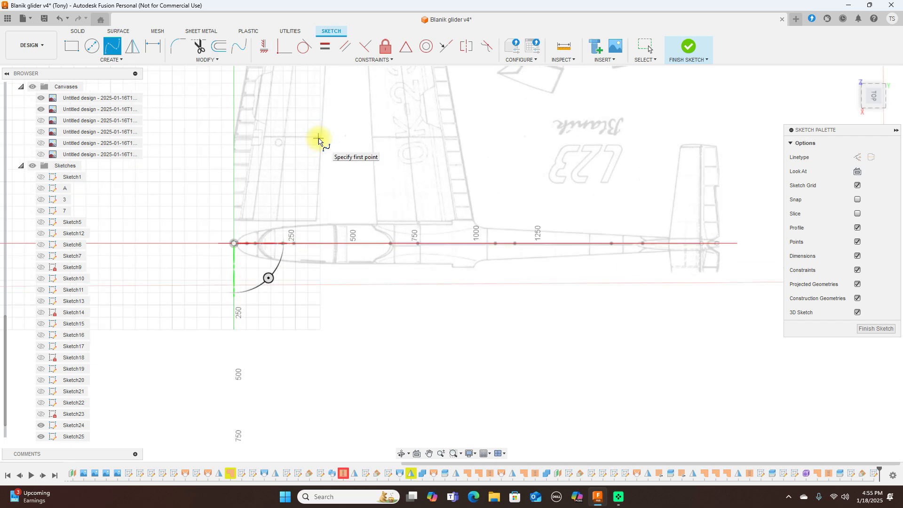
pyautogui.scroll(-3, 360, 134)
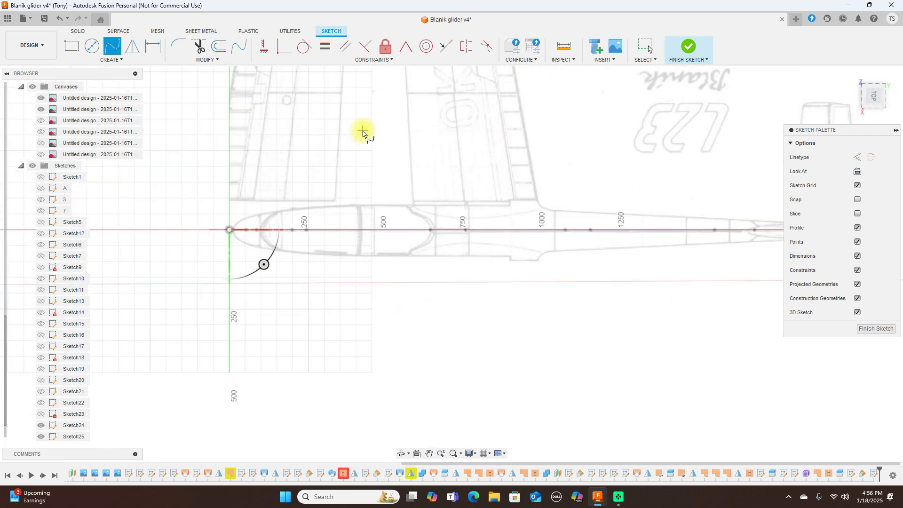
pyautogui.scroll(5, 243, 190)
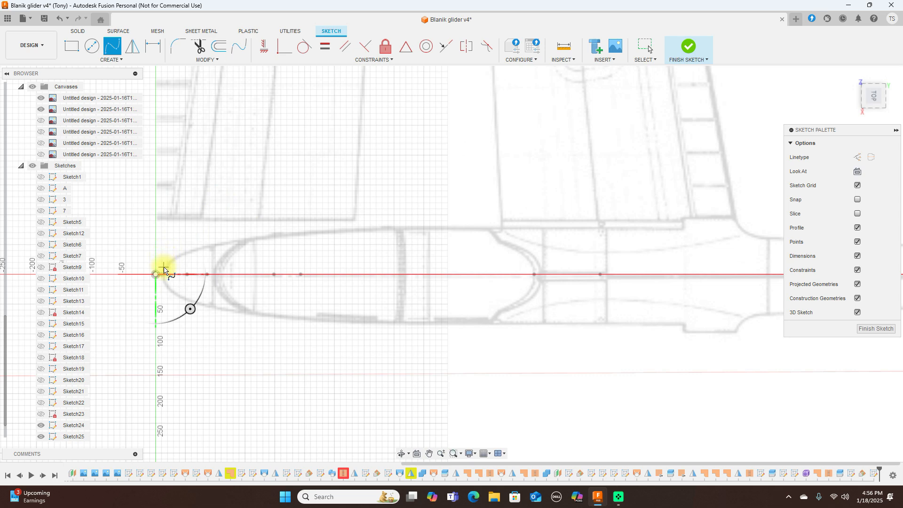
# Step: Trace one side of the fuselage's plan outline as a spline from nose tip toward the tail
pyautogui.click(164, 268)
pyautogui.click(204, 247)
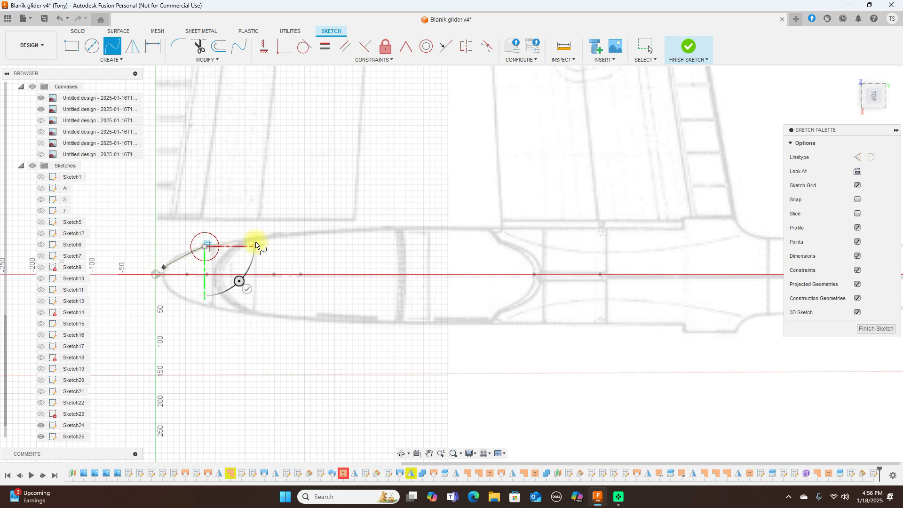
pyautogui.click(307, 234)
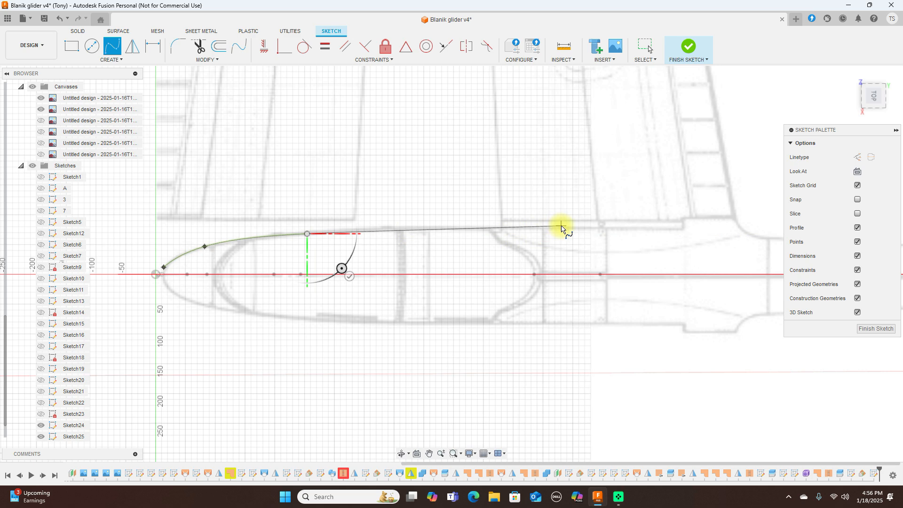
pyautogui.scroll(-5, 564, 229)
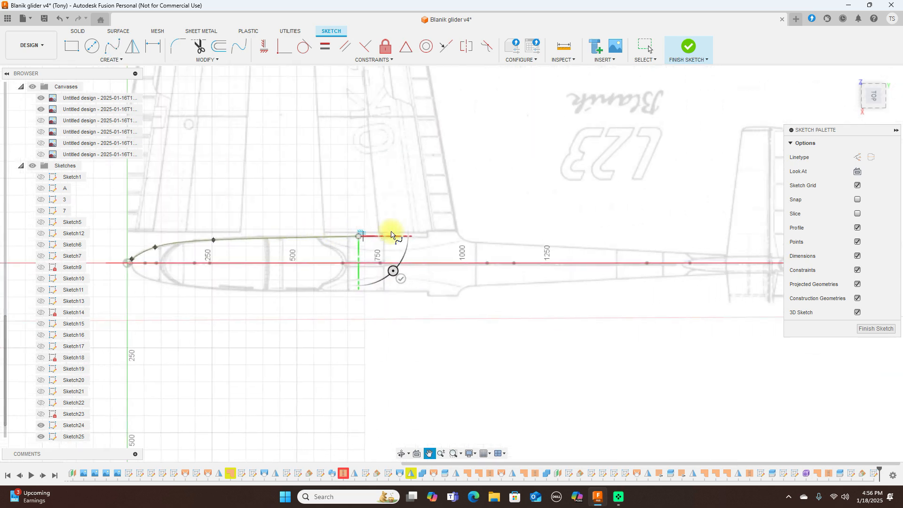
pyautogui.click(468, 243)
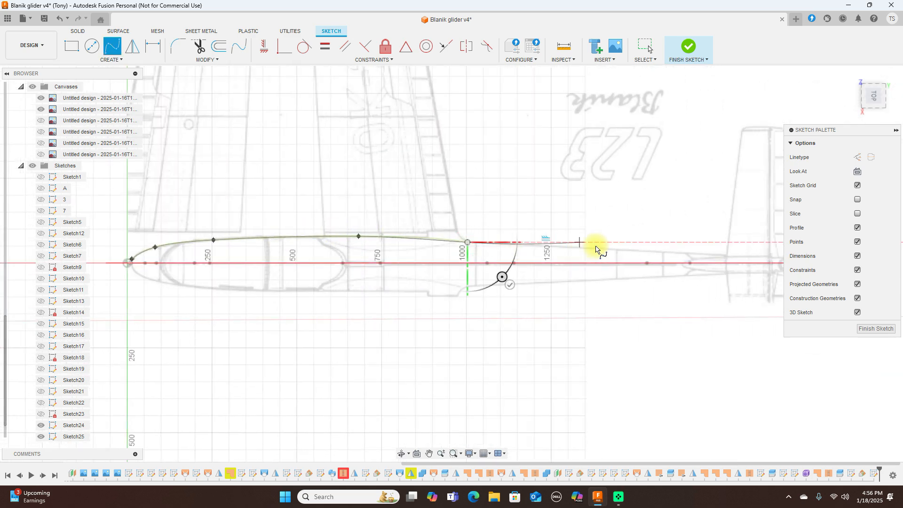
pyautogui.click(604, 249)
pyautogui.scroll(-3, 605, 248)
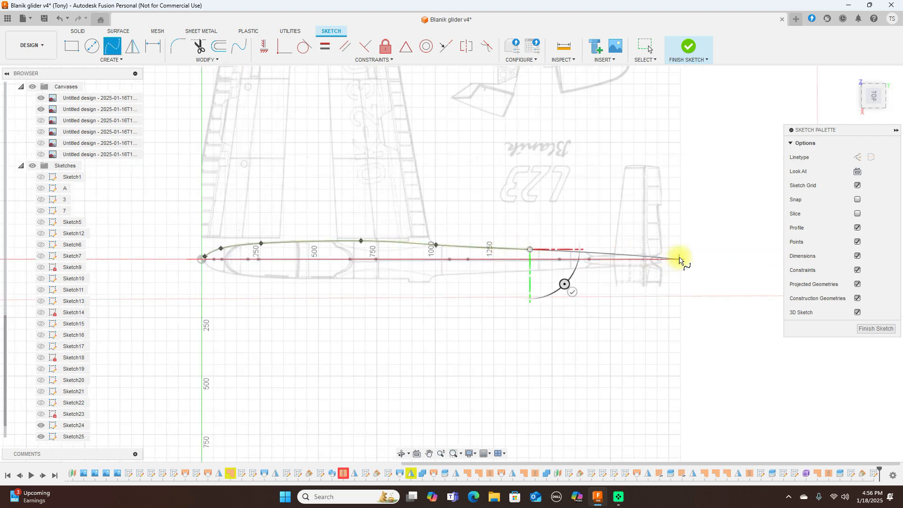
pyautogui.scroll(4, 681, 258)
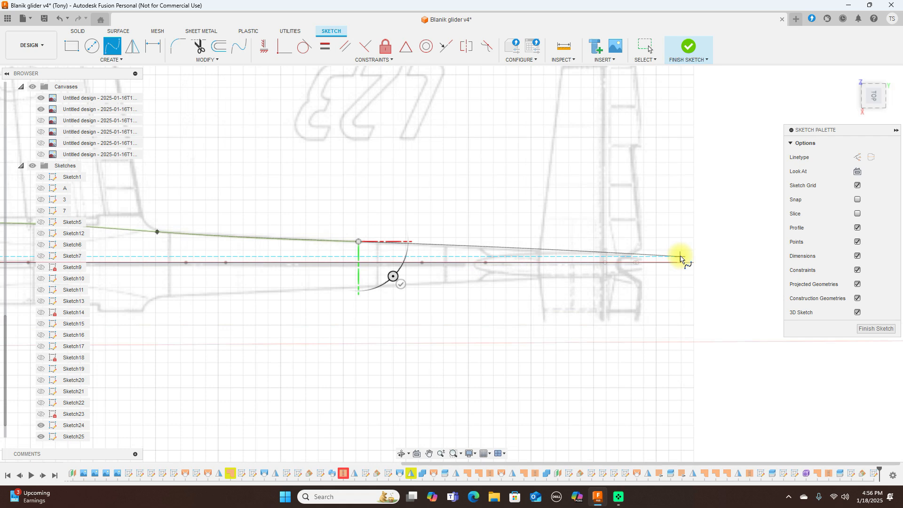
pyautogui.rightClick(681, 259)
pyautogui.click(709, 258)
pyautogui.scroll(-1, 713, 262)
pyautogui.scroll(-3, 713, 262)
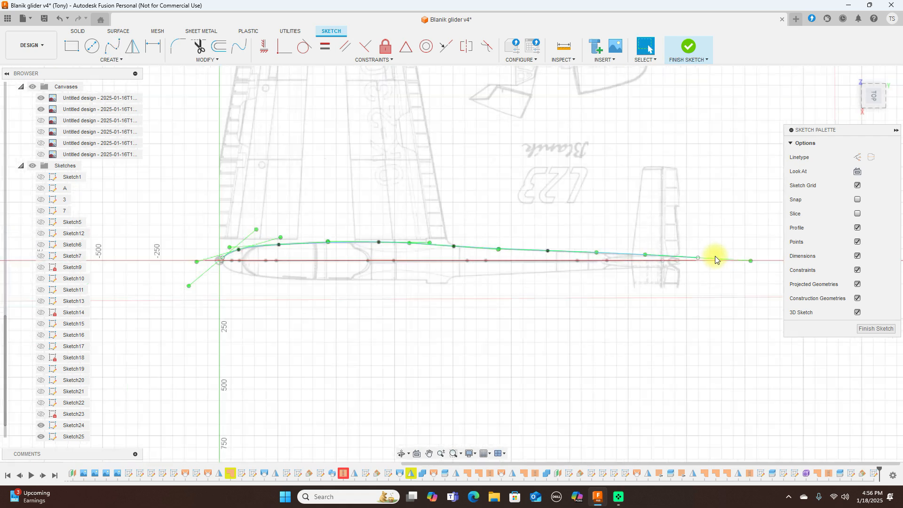
# Step: Mirror the outline spline about the fuselage centre line and finish the sketch
pyautogui.click(133, 47)
pyautogui.click(429, 246)
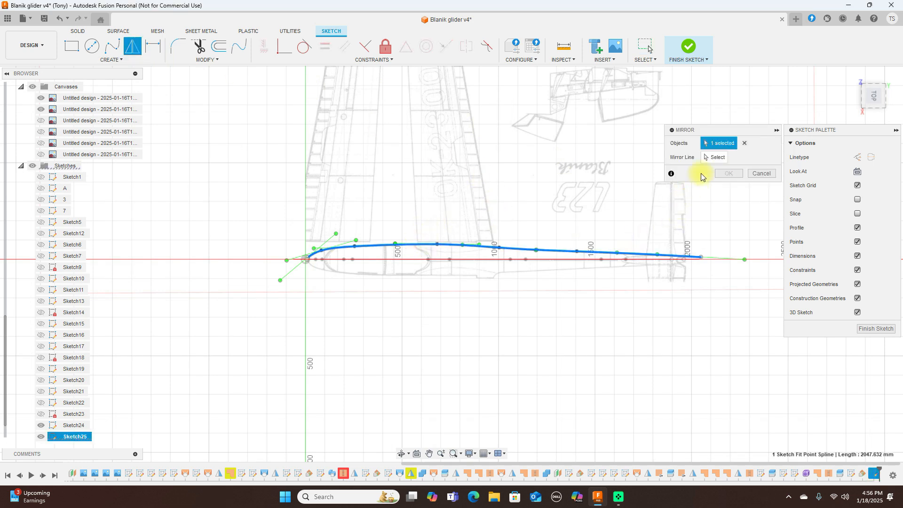
pyautogui.click(712, 159)
pyautogui.click(468, 260)
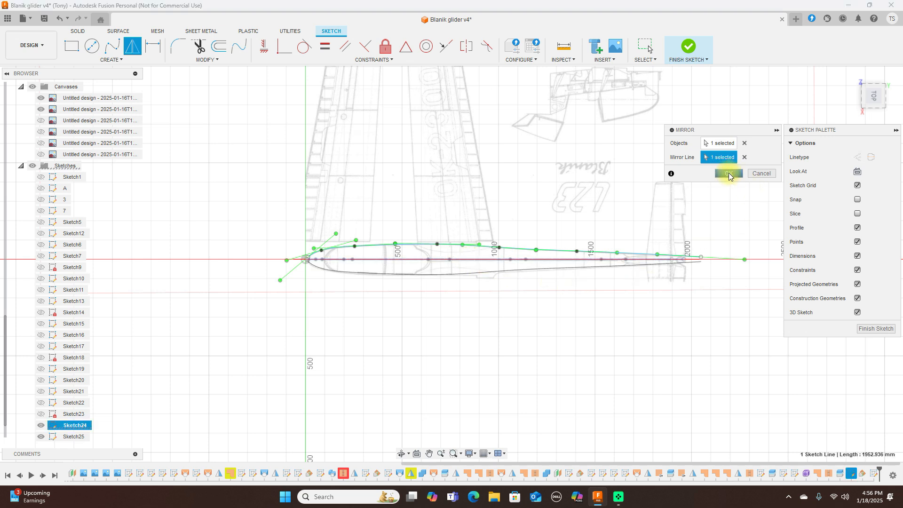
pyautogui.click(727, 174)
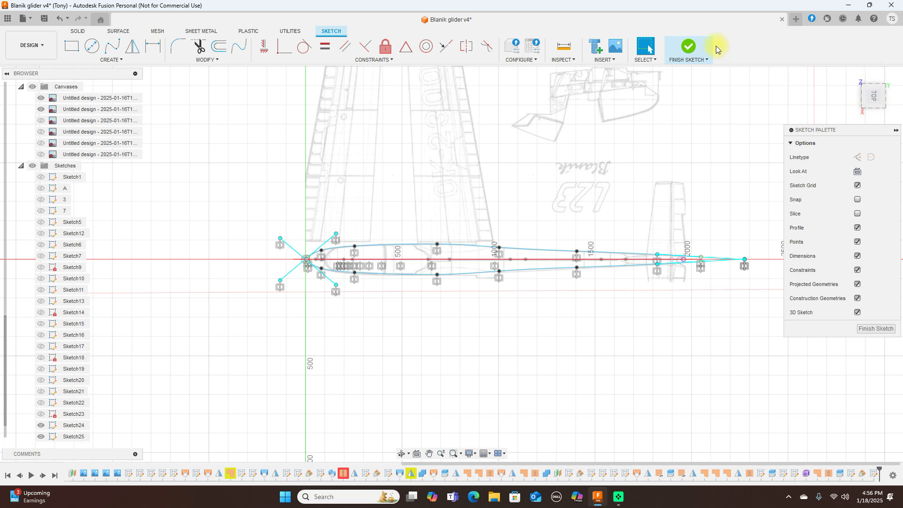
pyautogui.click(692, 48)
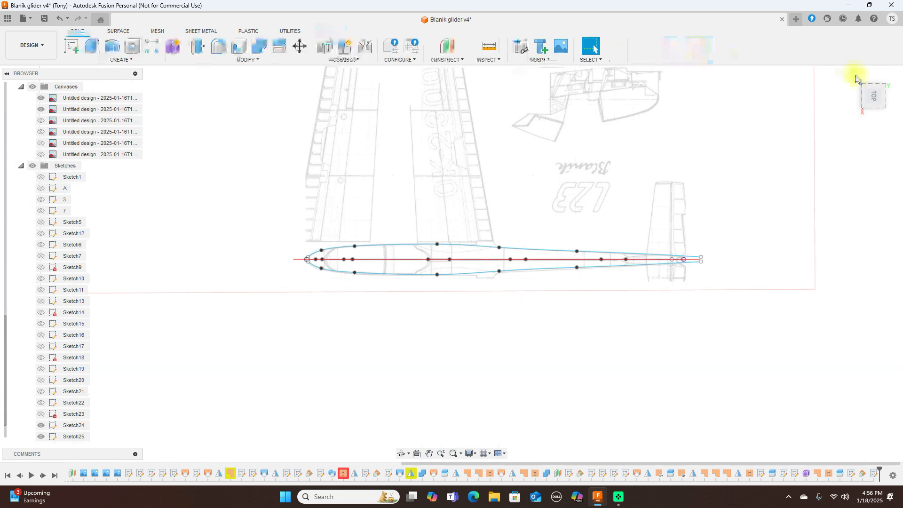
# Step: Return to the RIGHT side view, orbit briefly to compare the outlines, and snap back
pyautogui.click(874, 111)
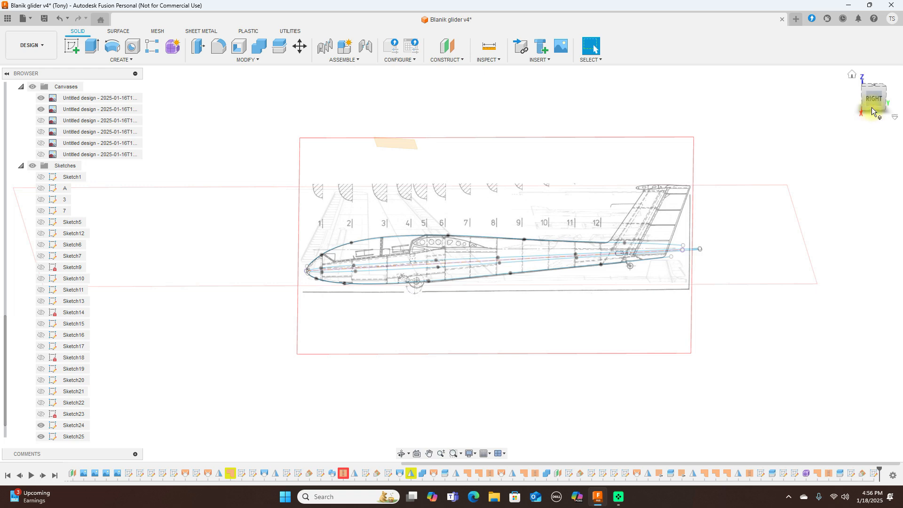
pyautogui.scroll(2, 538, 196)
pyautogui.moveTo(881, 97)
pyautogui.mouseDown()
pyautogui.moveTo(117, 101)
pyautogui.moveTo(91, 87)
pyautogui.moveTo(868, 101)
pyautogui.mouseUp()
pyautogui.click(879, 98)
pyautogui.scroll(-3, 551, 202)
# Step: Turn on Origin visibility in the Browser to show the origin planes and axes
pyautogui.scroll(3, 396, 193)
pyautogui.scroll(3, 397, 193)
pyautogui.moveTo(396, 193); pyautogui.dragTo(475, 91, button='middle')
pyautogui.scroll(1, 74, 115)
pyautogui.scroll(10, 77, 115)
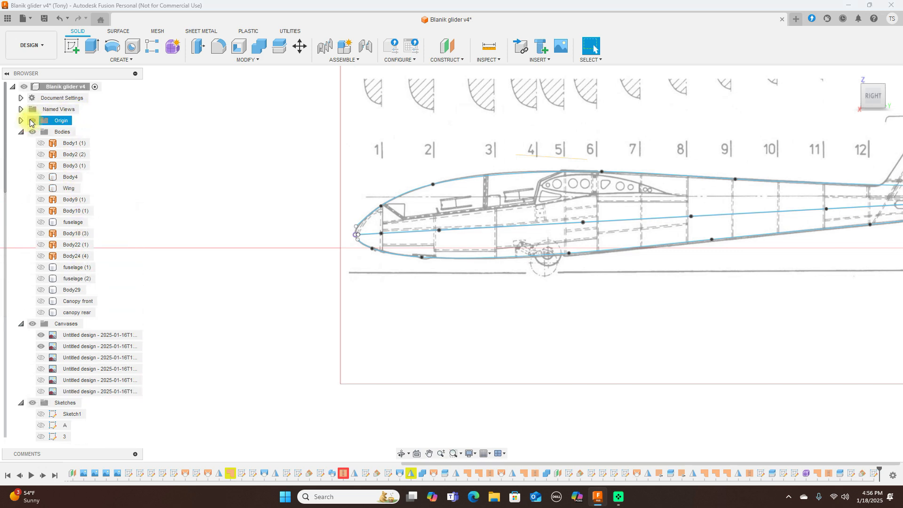
pyautogui.click(29, 120)
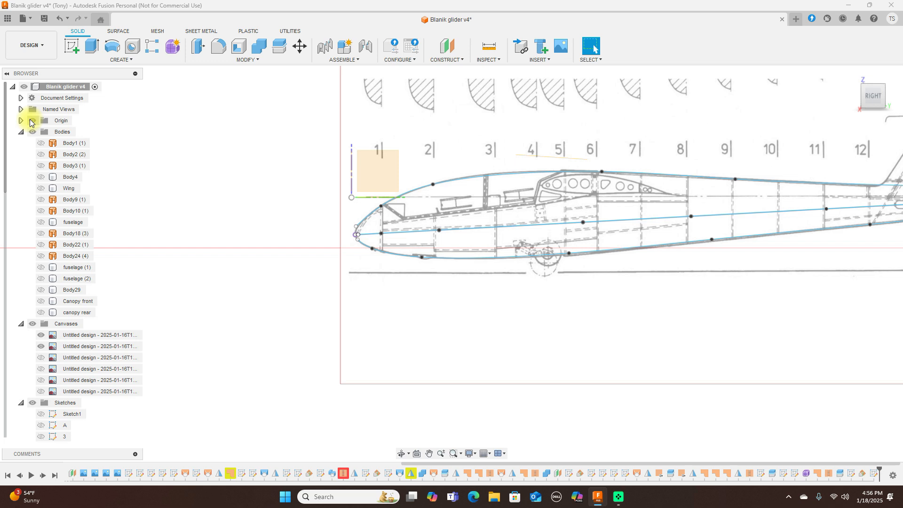
# Step: Expand the Construction folder in the Browser to list Plane1–Plane11
pyautogui.scroll(-2, 113, 137)
pyautogui.scroll(-2, 203, 158)
pyautogui.scroll(-1, 51, 233)
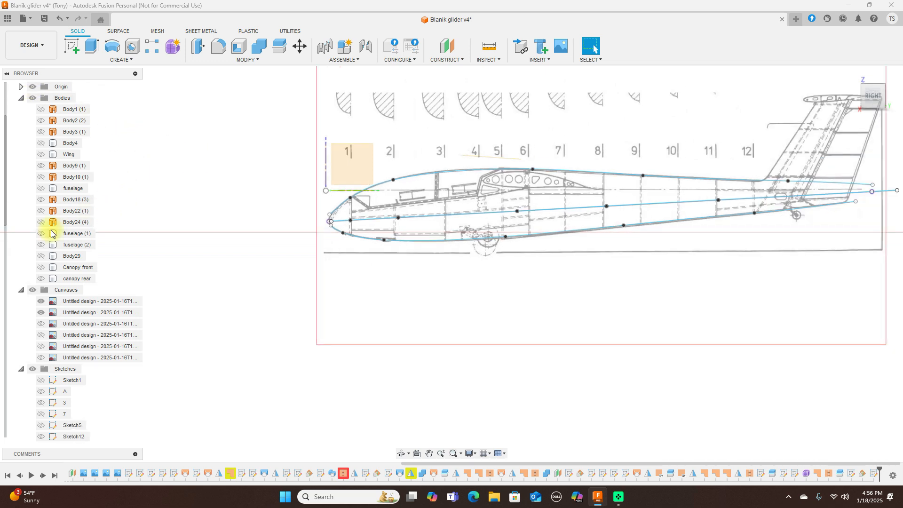
pyautogui.scroll(-5, 52, 233)
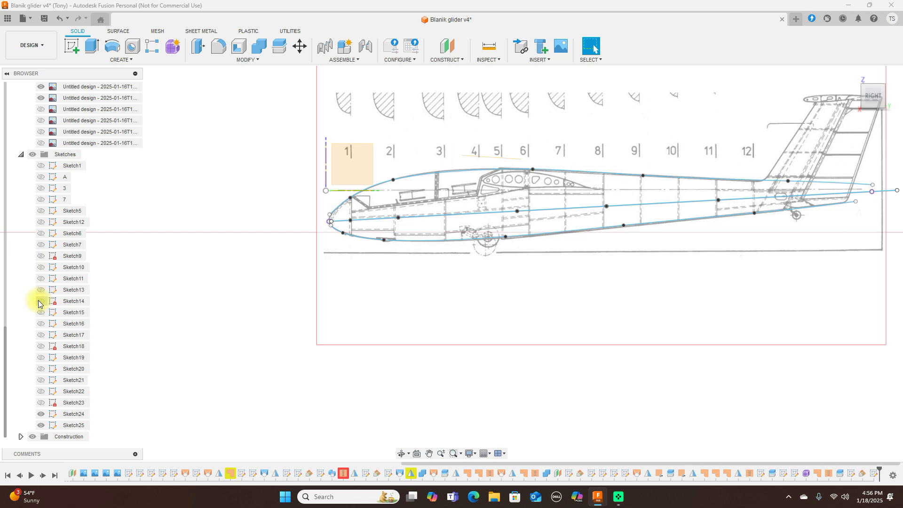
pyautogui.click(21, 437)
pyautogui.scroll(-3, 70, 376)
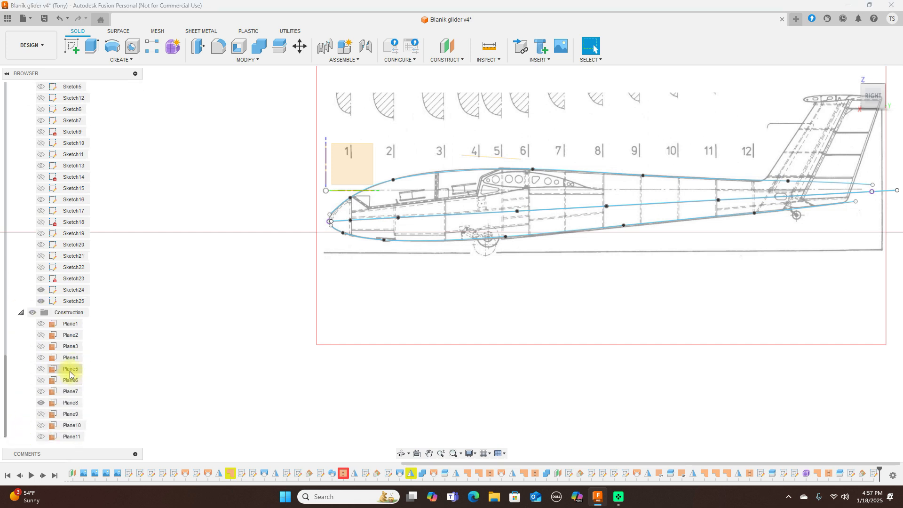
pyautogui.scroll(2, 343, 240)
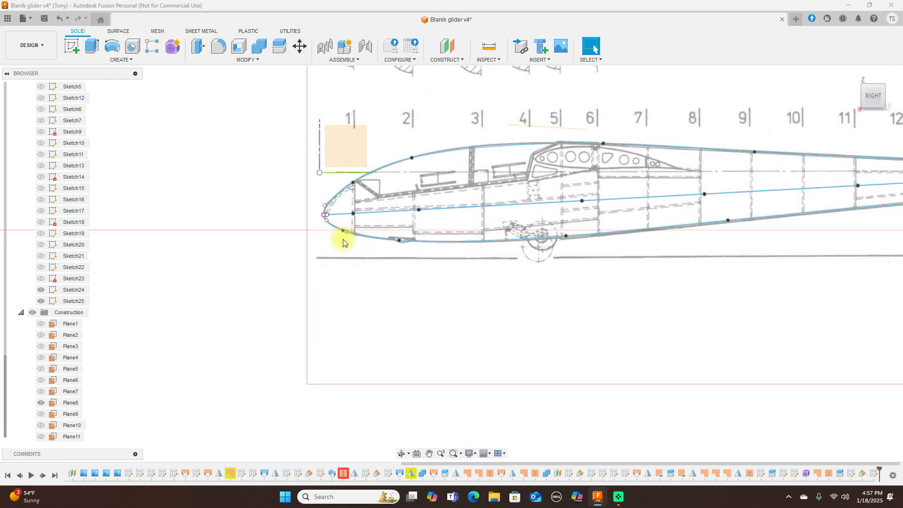
# Step: Add an offset construction plane 30 mm aft of the nose plane
pyautogui.click(463, 58)
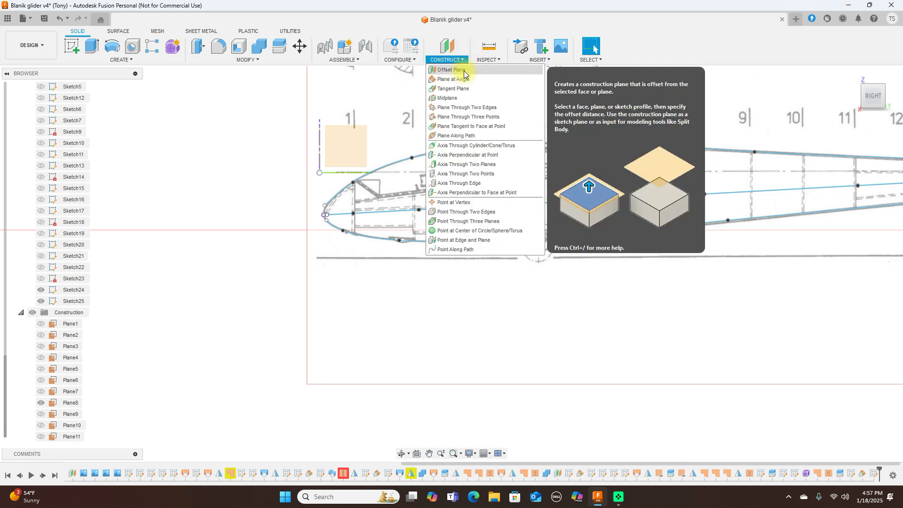
pyautogui.click(464, 74)
pyautogui.click(320, 153)
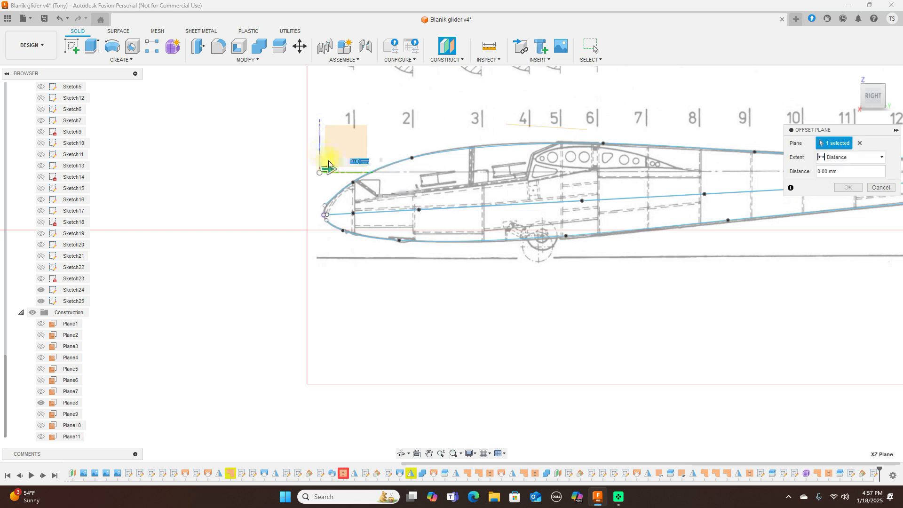
pyautogui.moveTo(329, 168)
pyautogui.mouseDown()
pyautogui.moveTo(352, 170)
pyautogui.moveTo(344, 171)
pyautogui.mouseUp()
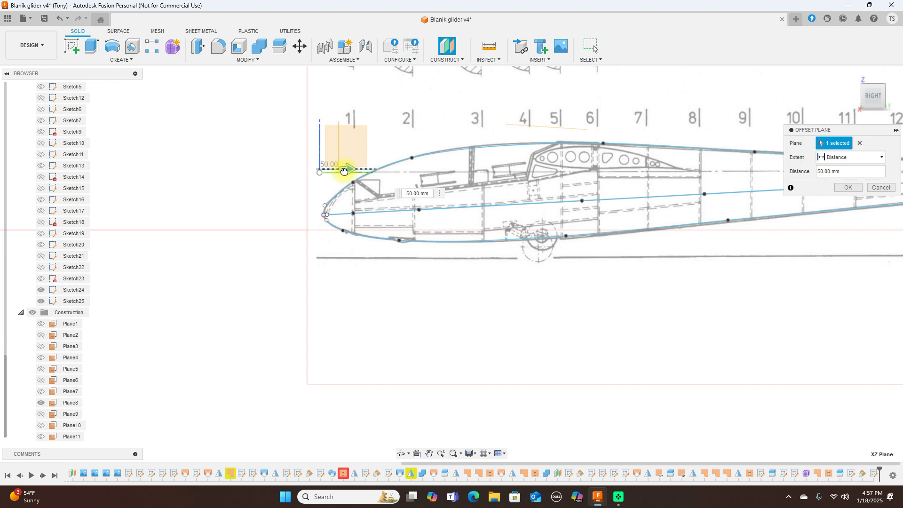
pyautogui.scroll(5, 345, 172)
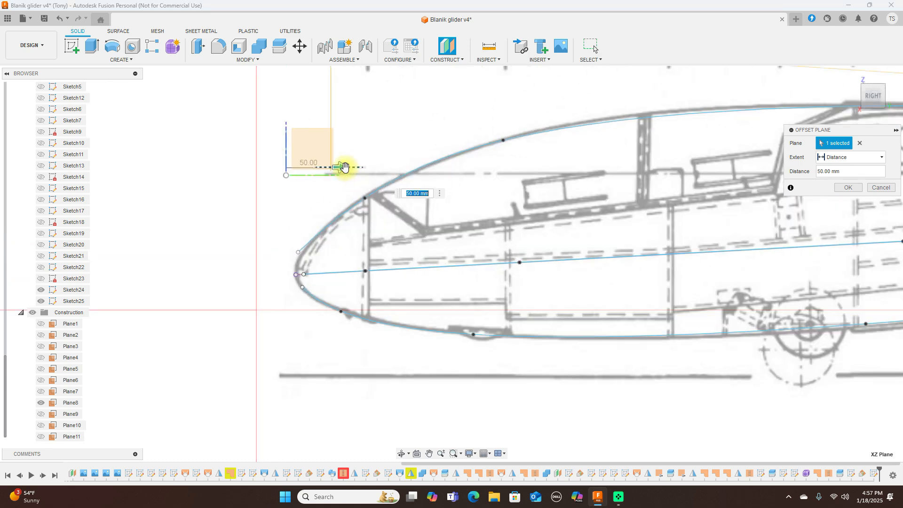
pyautogui.moveTo(341, 167); pyautogui.dragTo(330, 170)
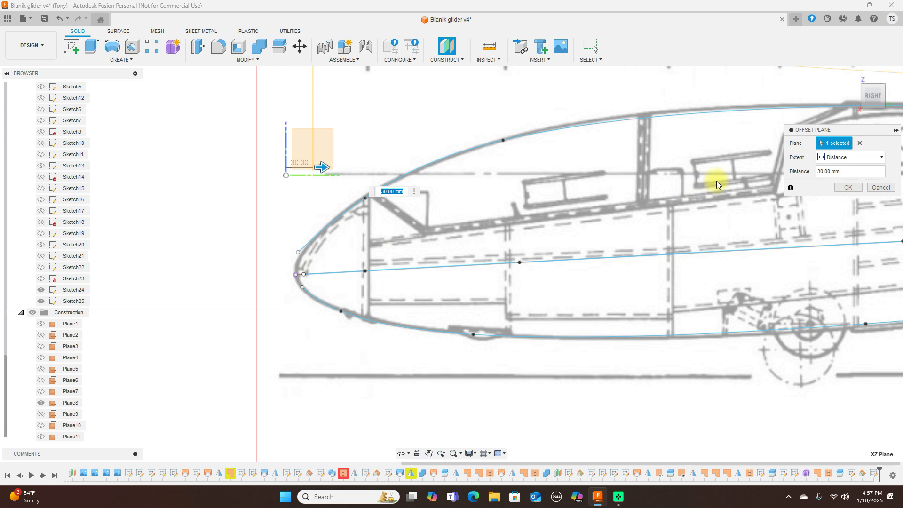
pyautogui.click(840, 189)
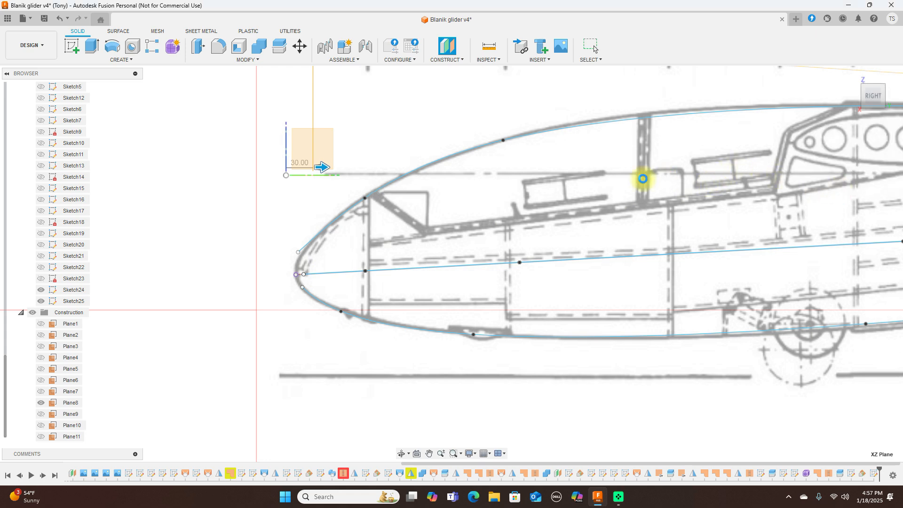
pyautogui.scroll(-5, 642, 179)
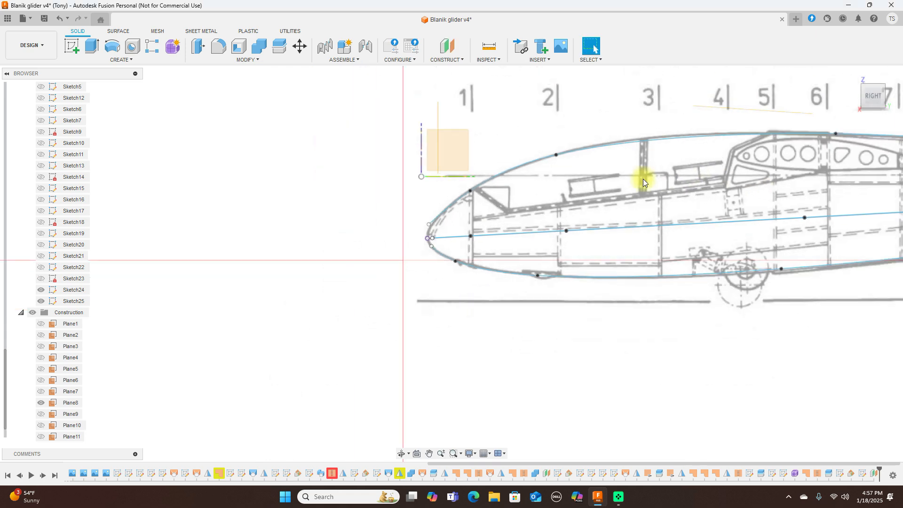
# Step: Add another offset plane 600 mm aft of the new 30 mm plane
pyautogui.click(461, 62)
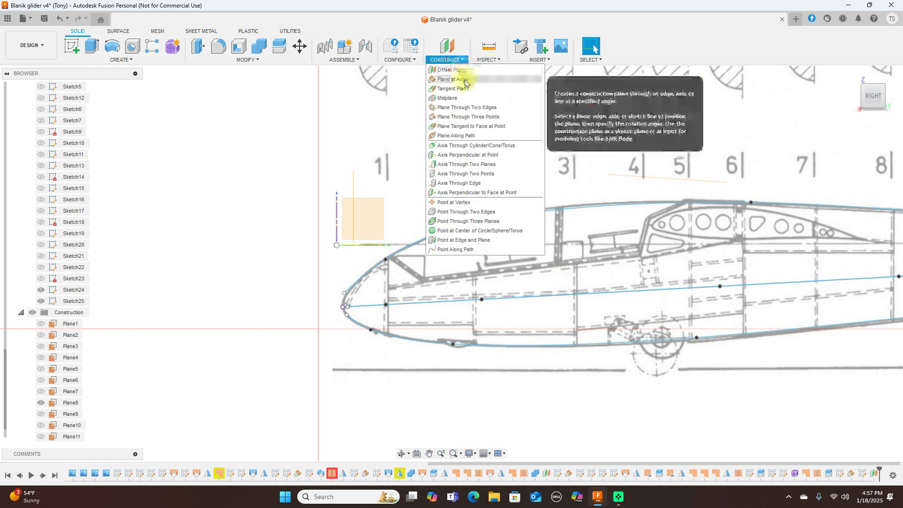
pyautogui.click(451, 69)
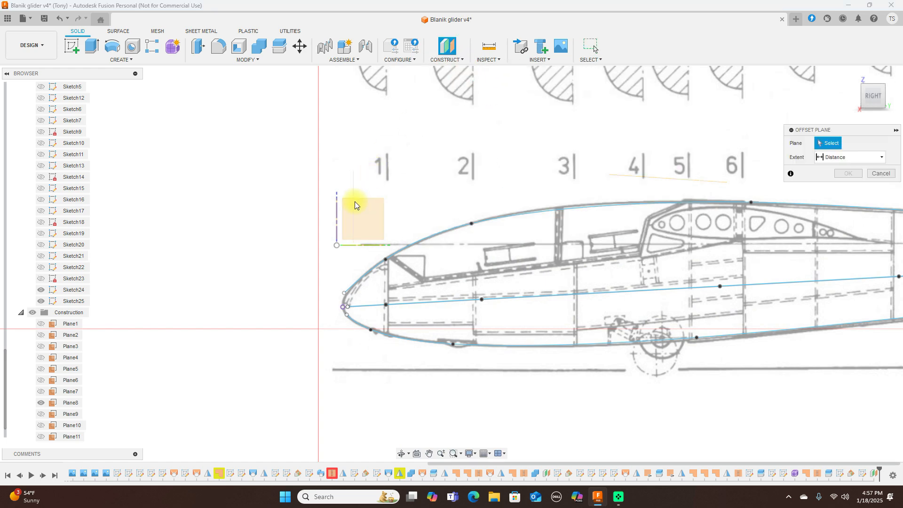
pyautogui.click(355, 196)
pyautogui.moveTo(363, 197); pyautogui.dragTo(589, 214)
pyautogui.scroll(-5, 639, 153)
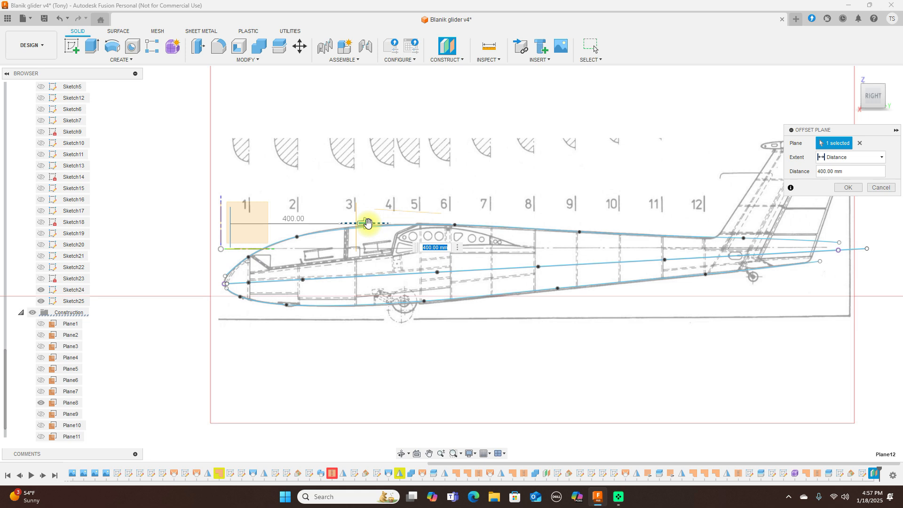
pyautogui.moveTo(368, 223); pyautogui.dragTo(381, 224)
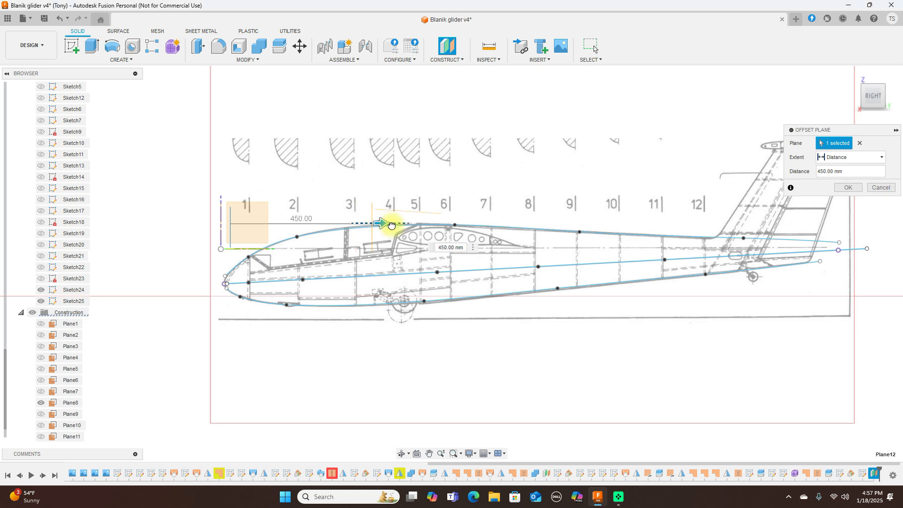
pyautogui.moveTo(391, 226); pyautogui.dragTo(436, 237)
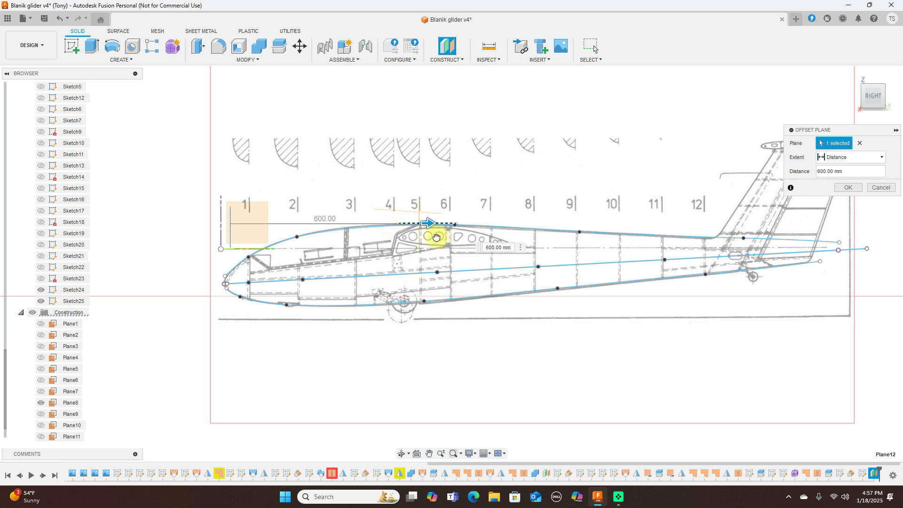
pyautogui.scroll(-1, 570, 222)
pyautogui.click(849, 187)
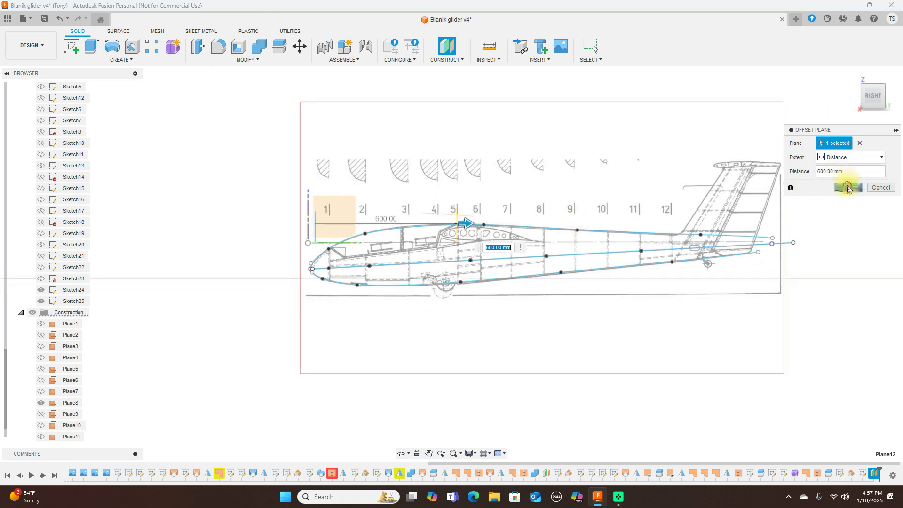
# Step: Offset a plane 650 mm aft from the station 6 plane to station 10
pyautogui.click(465, 60)
pyautogui.click(454, 68)
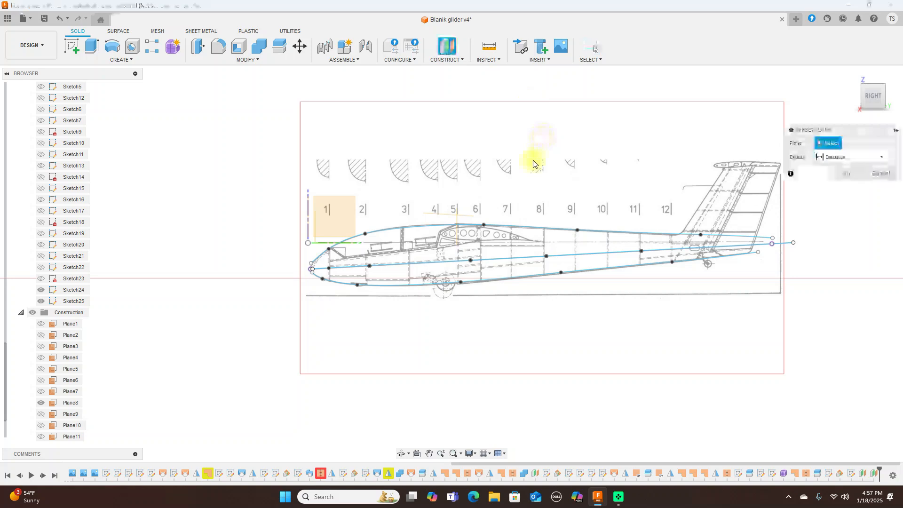
pyautogui.click(459, 220)
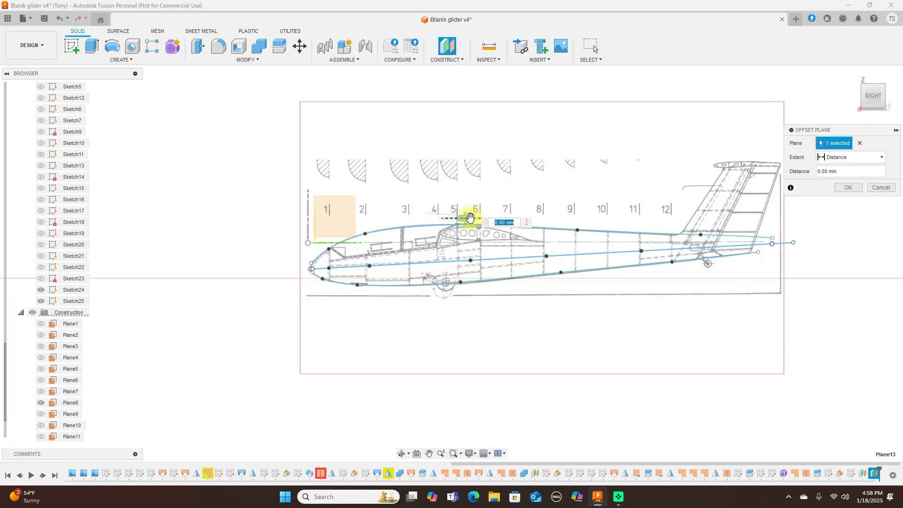
pyautogui.moveTo(566, 226); pyautogui.dragTo(621, 228)
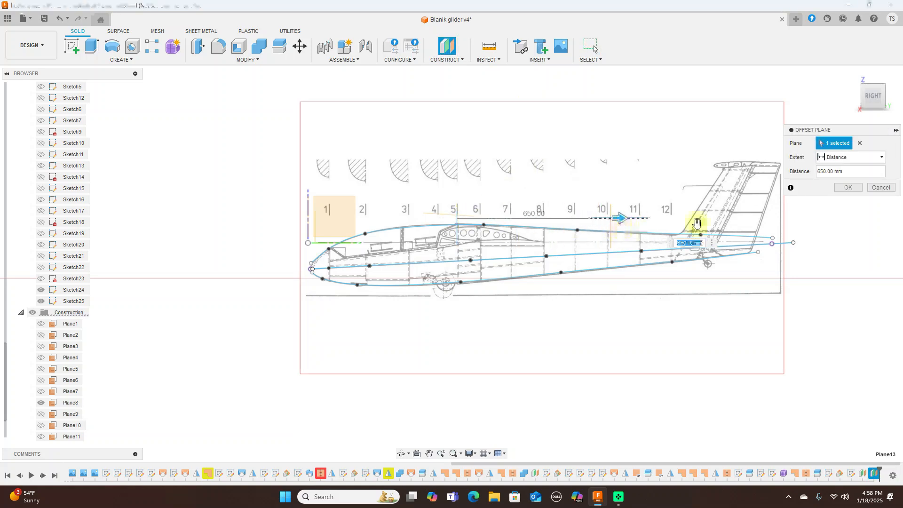
pyautogui.scroll(3, 731, 203)
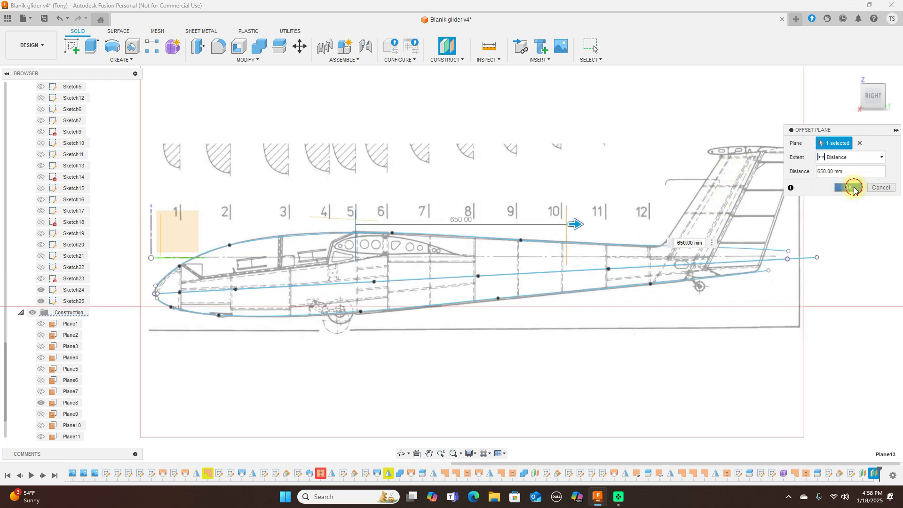
pyautogui.click(854, 188)
# Step: Offset a plane 600 mm further aft toward the tail, then orbit to a 3D view
pyautogui.click(461, 63)
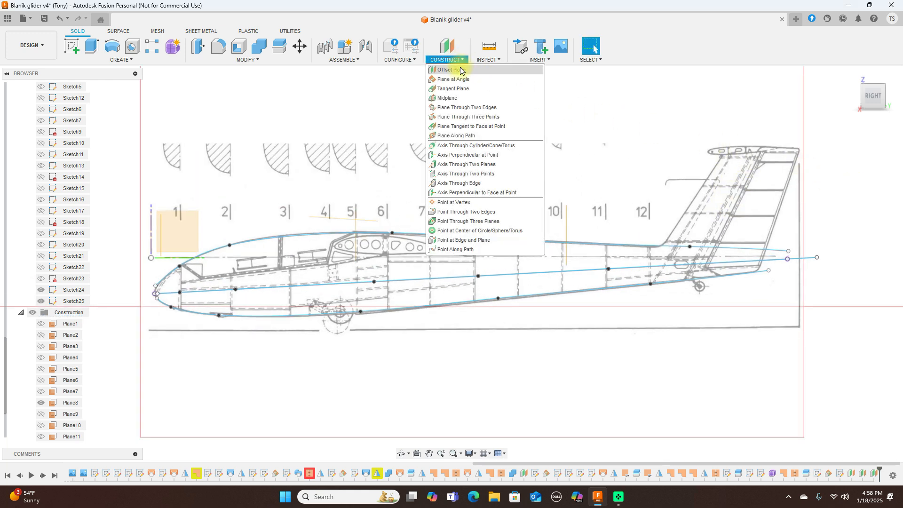
pyautogui.click(460, 71)
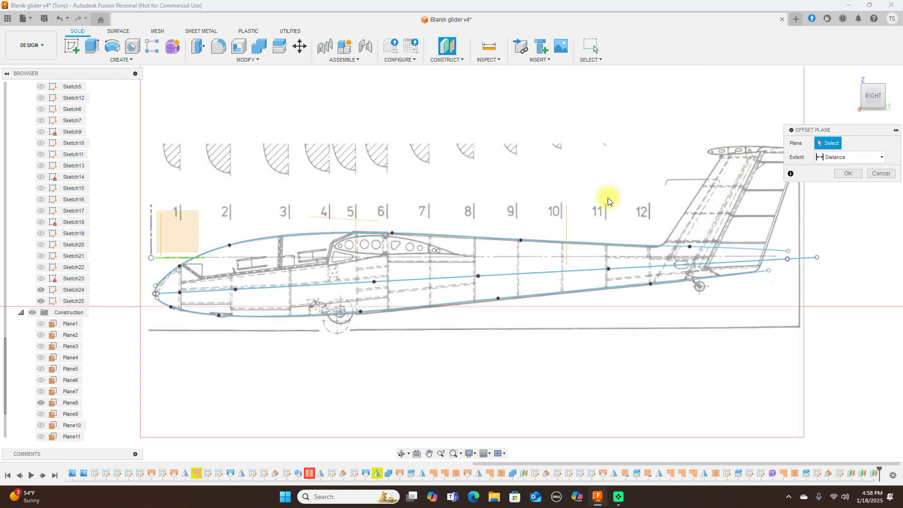
pyautogui.click(569, 226)
pyautogui.moveTo(578, 223); pyautogui.dragTo(775, 240)
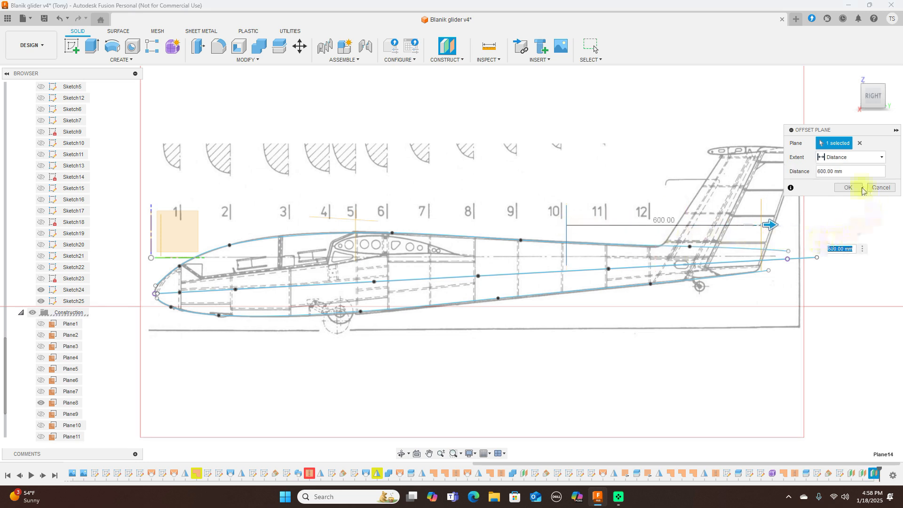
pyautogui.click(861, 188)
pyautogui.moveTo(868, 98); pyautogui.dragTo(894, 110)
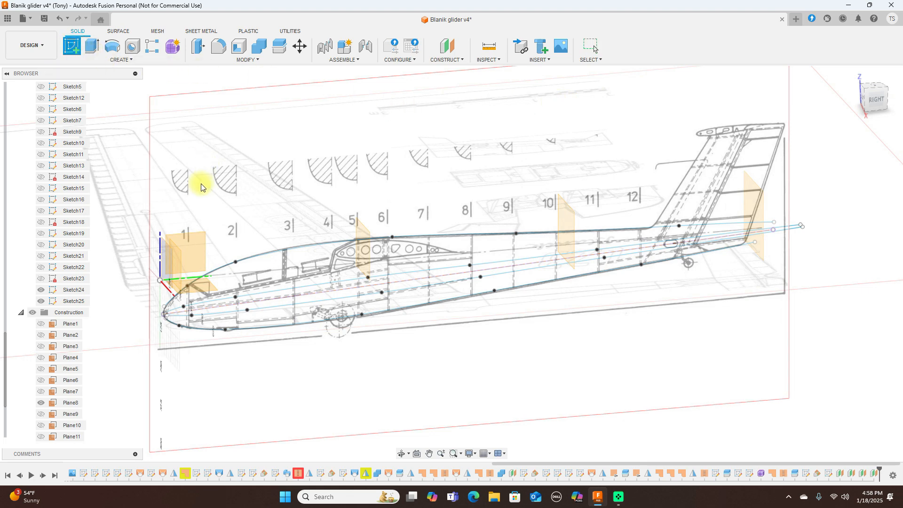
# Step: Create a new sketch on the nose plane and angle the view onto the glider
pyautogui.scroll(2, 202, 188)
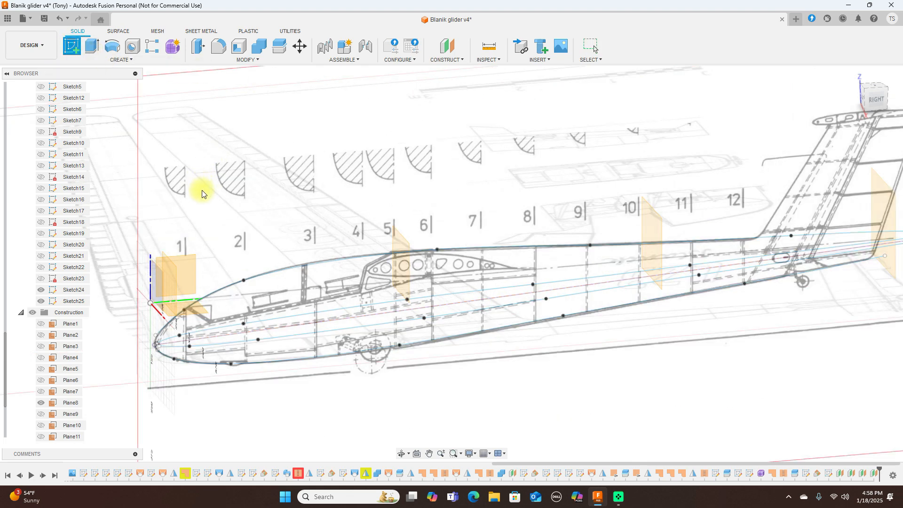
pyautogui.click(171, 279)
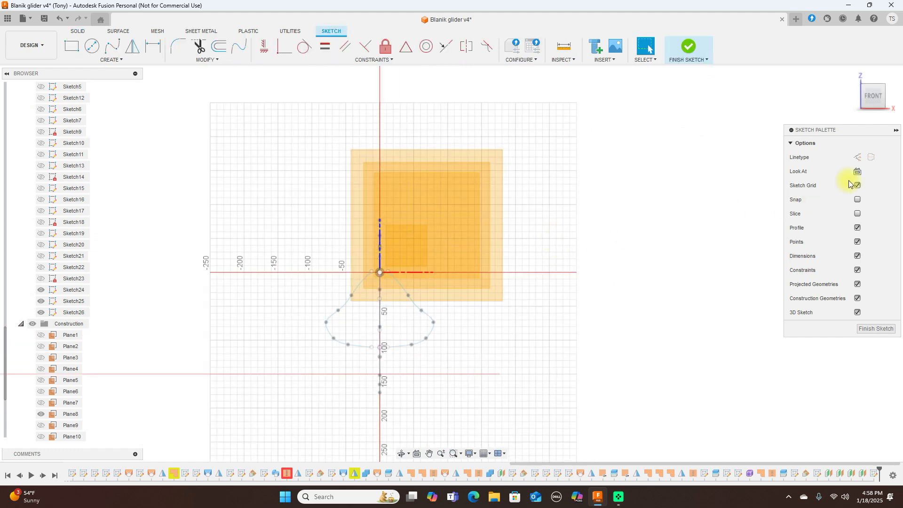
pyautogui.moveTo(871, 94)
pyautogui.keyDown('shift'); pyautogui.mouseDown(button='middle')
pyautogui.moveTo(827, 92)
pyautogui.moveTo(868, 110)
pyautogui.moveTo(884, 103)
pyautogui.mouseUp(button='middle'); pyautogui.keyUp('shift')
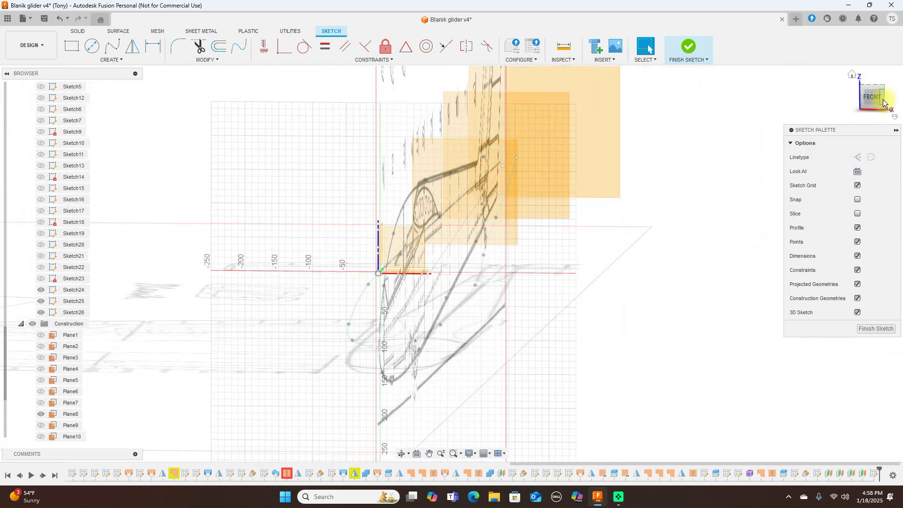
pyautogui.click(876, 100)
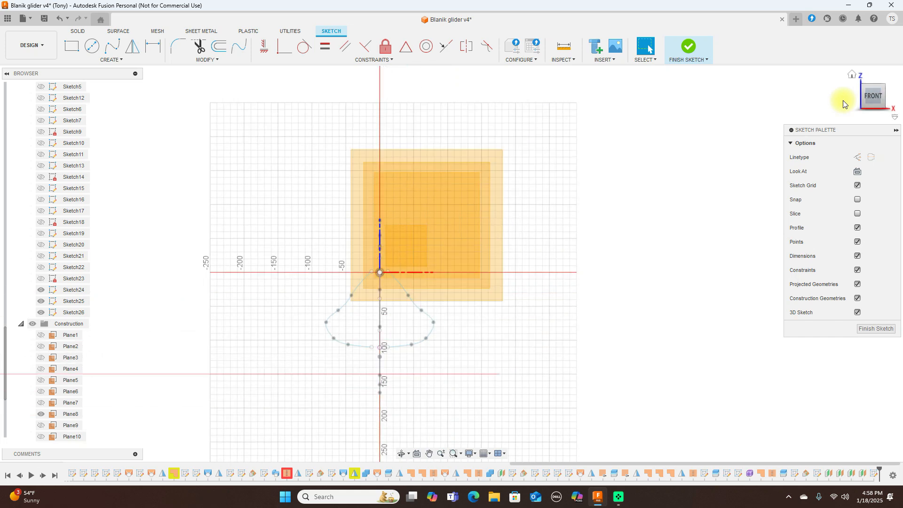
pyautogui.scroll(2, 534, 236)
pyautogui.moveTo(539, 248)
pyautogui.mouseDown(button='middle')
pyautogui.moveTo(598, 219)
pyautogui.moveTo(651, 140)
pyautogui.mouseUp(button='middle')
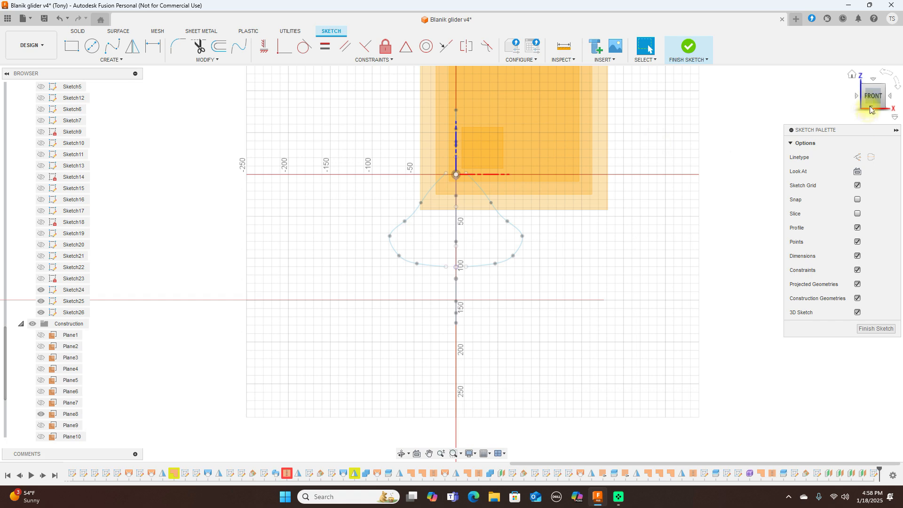
pyautogui.moveTo(878, 97); pyautogui.dragTo(863, 100)
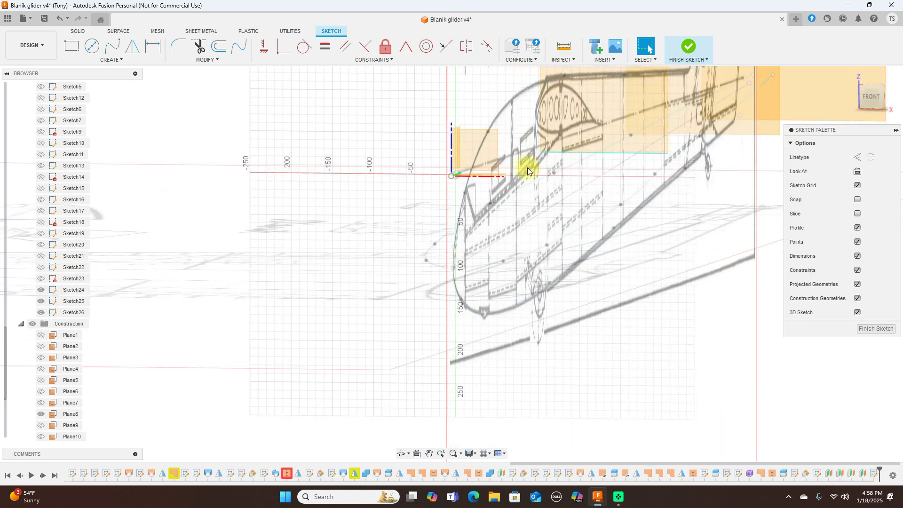
# Step: Intersect the four fuselage outline curves from Sketch24 and Sketch25 with the sketch plane
pyautogui.click(125, 60)
pyautogui.moveTo(124, 203)
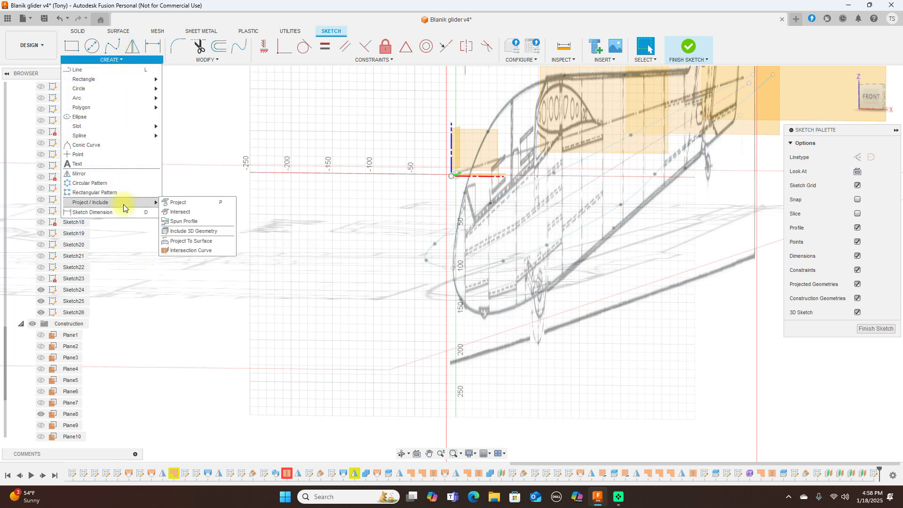
pyautogui.click(181, 212)
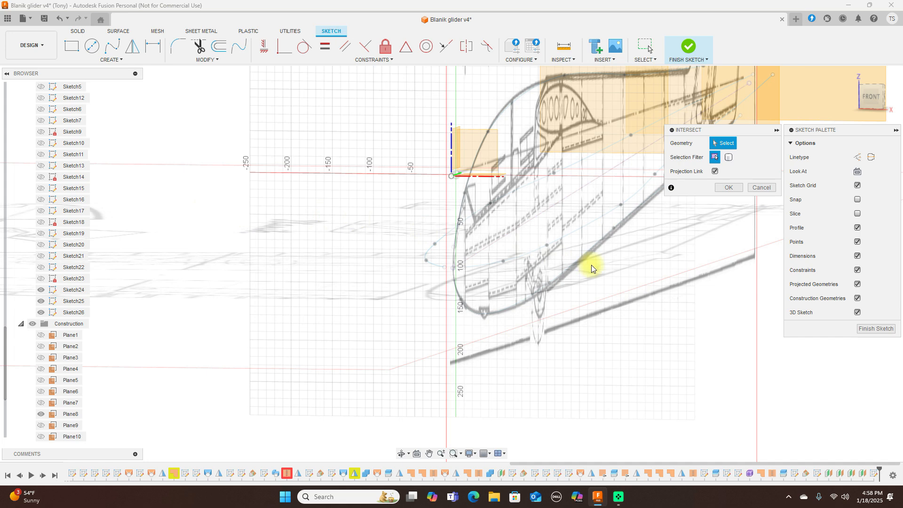
pyautogui.scroll(-2, 592, 264)
pyautogui.moveTo(642, 268); pyautogui.dragTo(488, 279, button='middle')
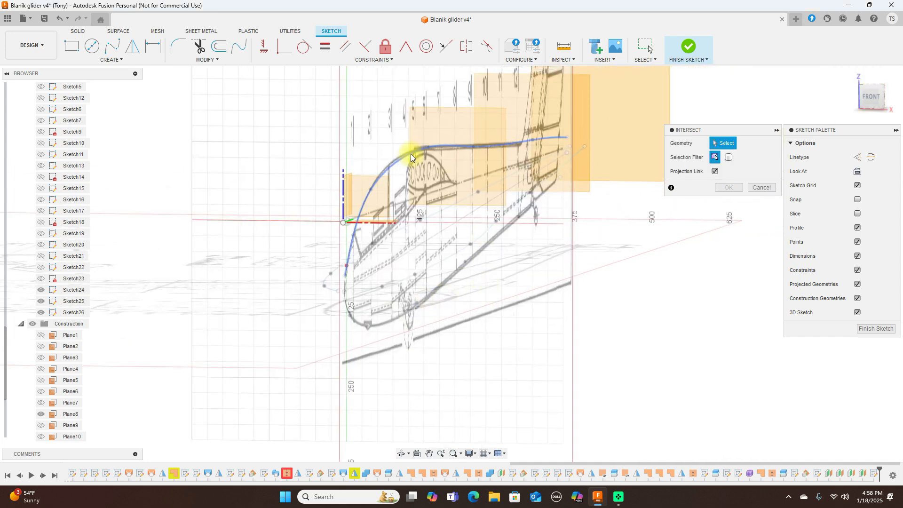
pyautogui.click(411, 156)
pyautogui.click(451, 208)
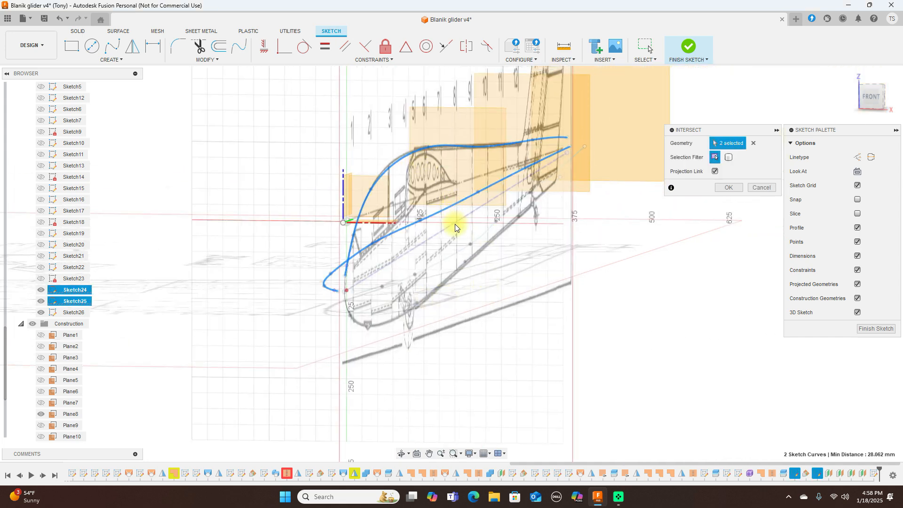
pyautogui.click(461, 248)
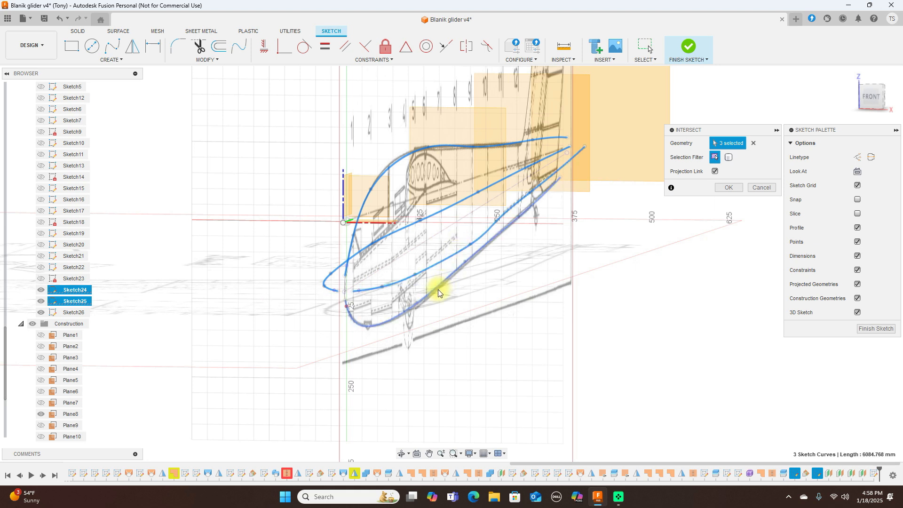
pyautogui.click(439, 289)
pyautogui.click(728, 188)
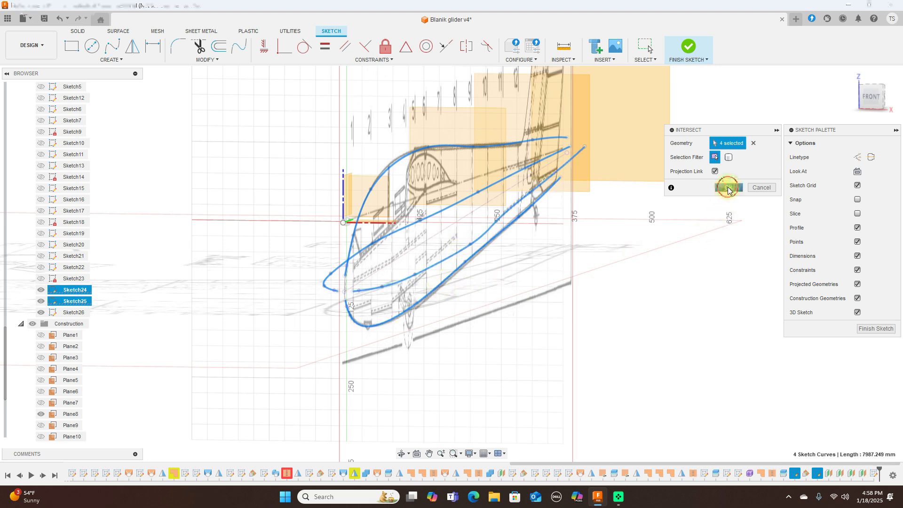
# Step: Draw a closed fit-point spline through the four nose intersection points
pyautogui.click(118, 50)
pyautogui.click(346, 222)
pyautogui.click(380, 256)
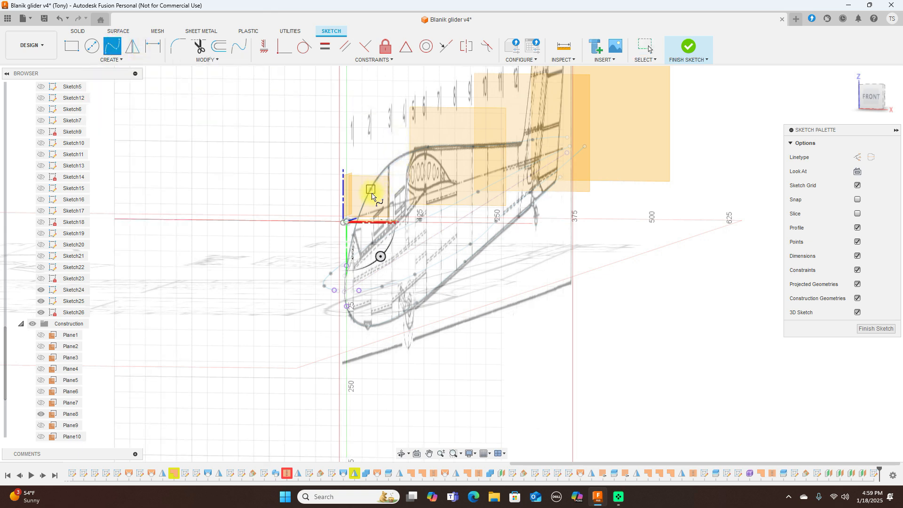
pyautogui.scroll(2, 372, 197)
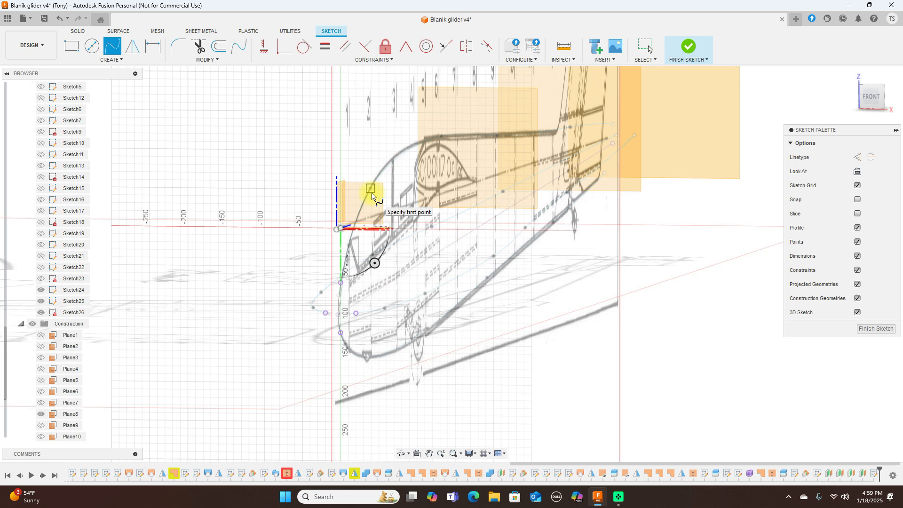
pyautogui.click(340, 283)
pyautogui.click(356, 314)
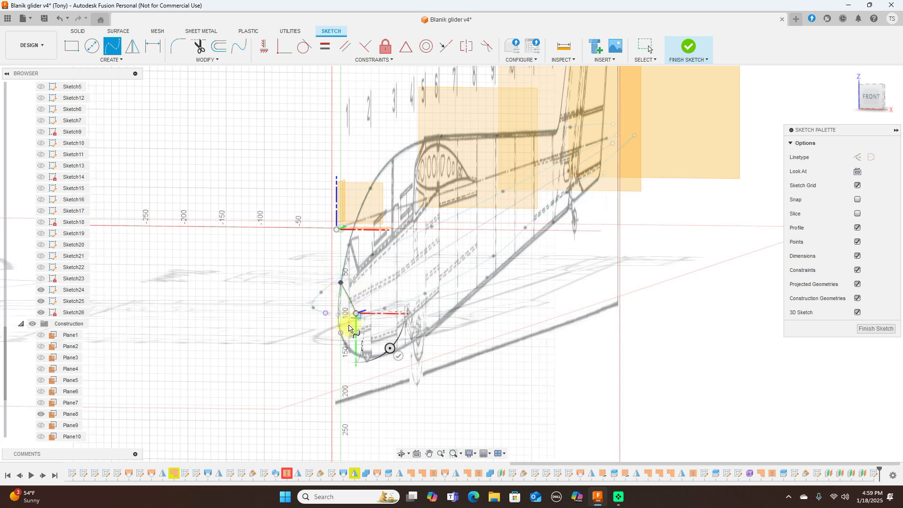
pyautogui.click(342, 333)
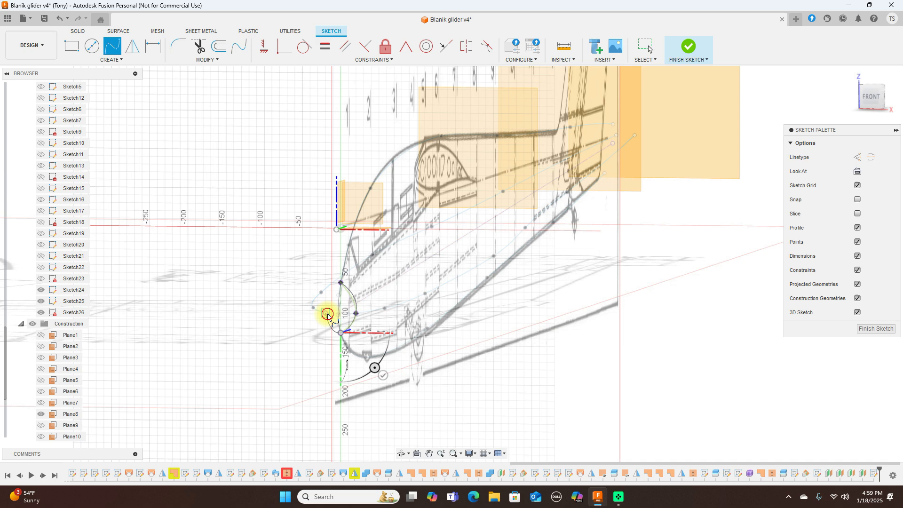
pyautogui.click(327, 314)
pyautogui.click(341, 286)
pyautogui.rightClick(342, 285)
pyautogui.click(369, 286)
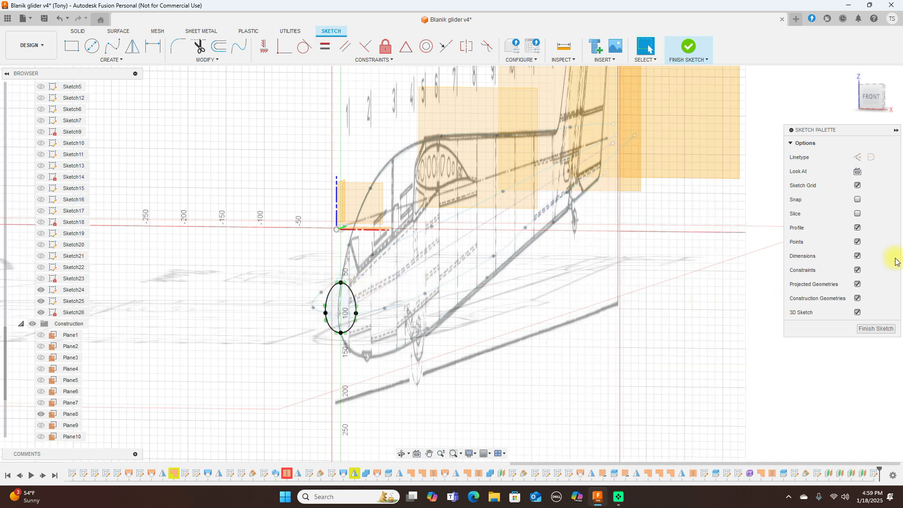
# Step: Finish the nose sketch and orbit around the fuselage nose
pyautogui.click(879, 328)
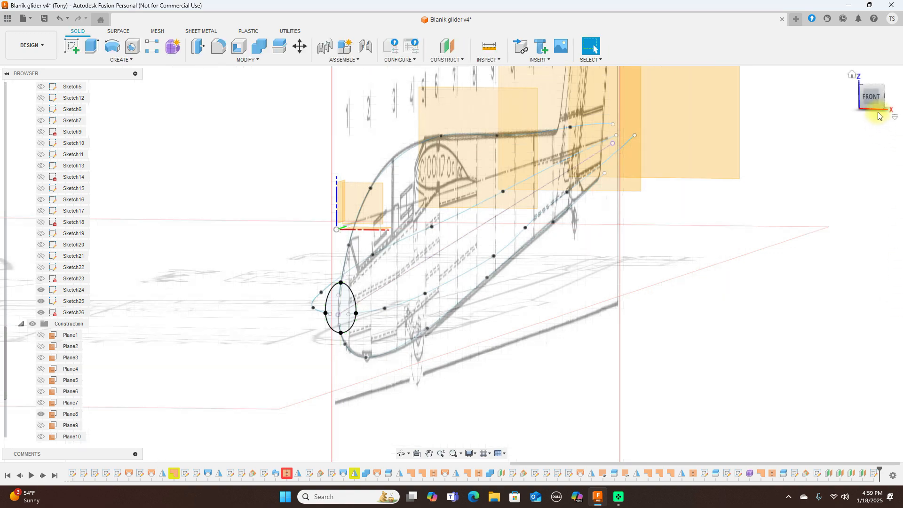
pyautogui.moveTo(871, 100); pyautogui.dragTo(759, 103)
pyautogui.scroll(5, 646, 219)
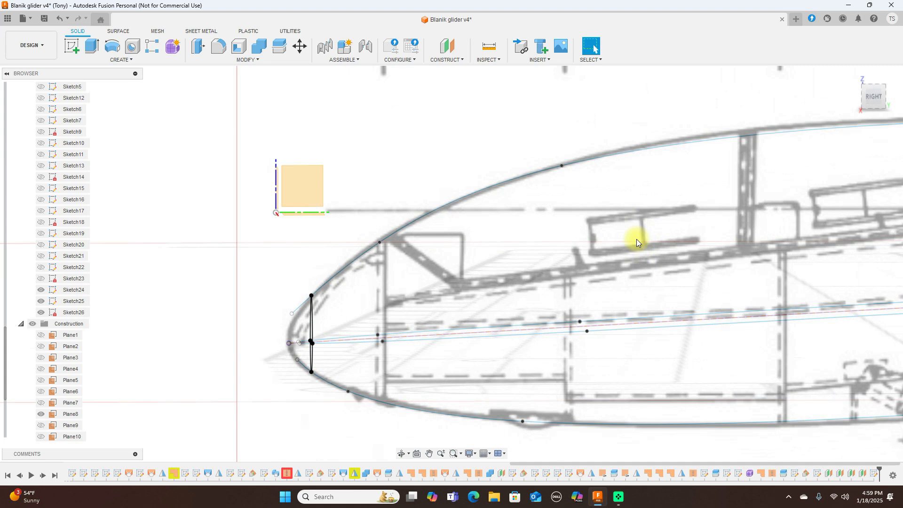
pyautogui.click(869, 104)
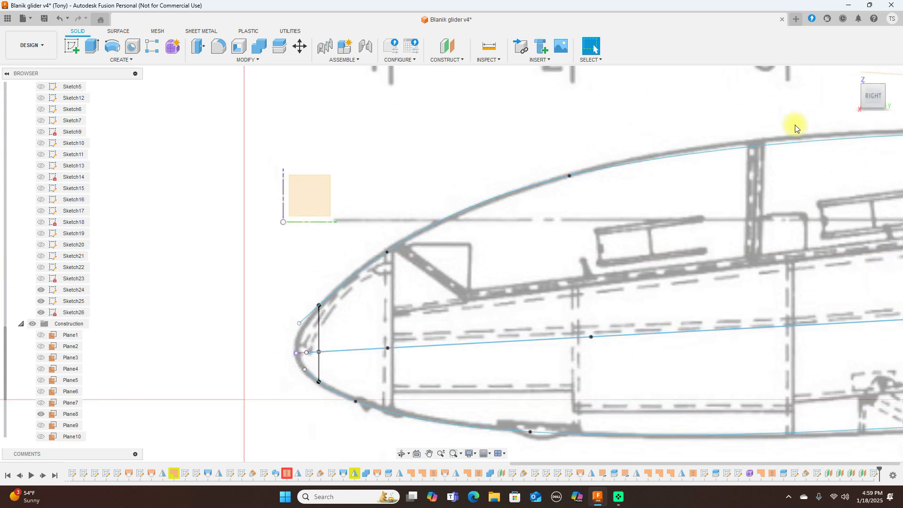
pyautogui.scroll(-3, 796, 125)
pyautogui.moveTo(658, 109); pyautogui.dragTo(475, 101, button='middle')
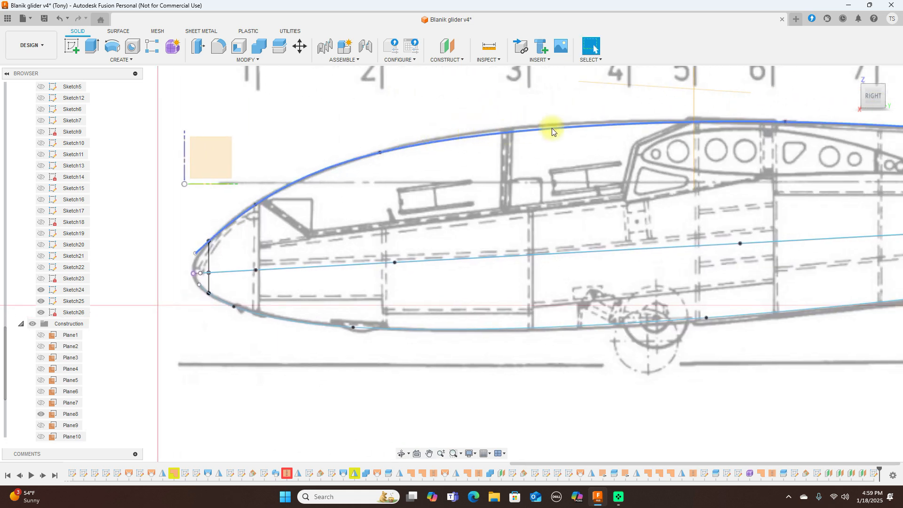
pyautogui.click(783, 126)
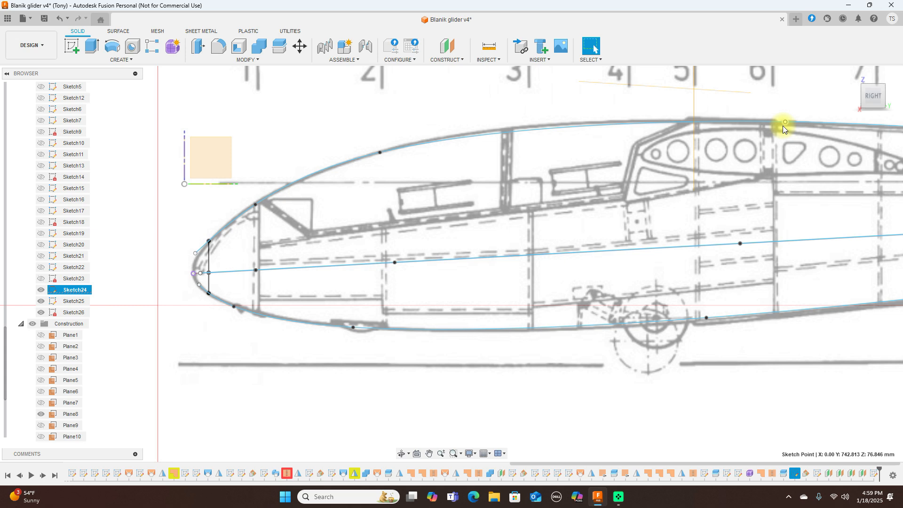
pyautogui.scroll(-1, 562, 120)
pyautogui.scroll(-1, 558, 119)
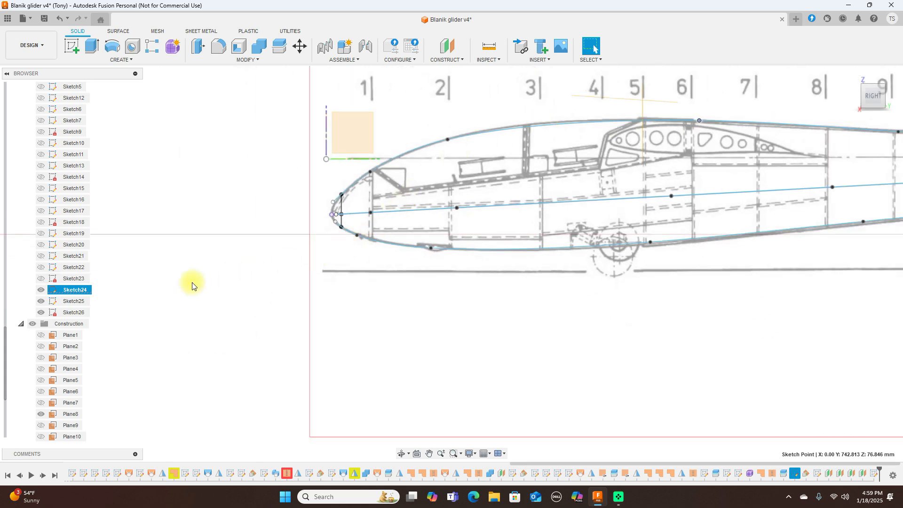
pyautogui.scroll(-2, 45, 362)
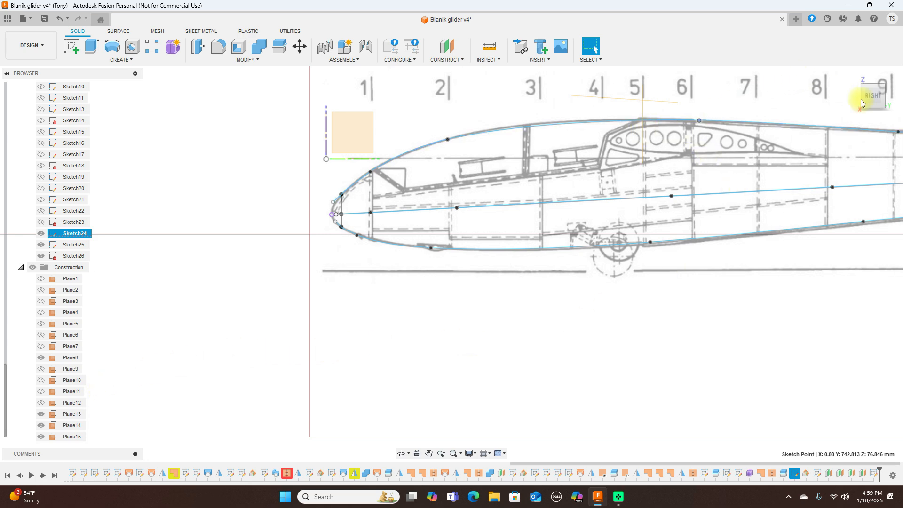
pyautogui.moveTo(865, 97)
pyautogui.mouseDown()
pyautogui.moveTo(871, 92)
pyautogui.moveTo(12, 103)
pyautogui.mouseUp()
pyautogui.click(727, 293)
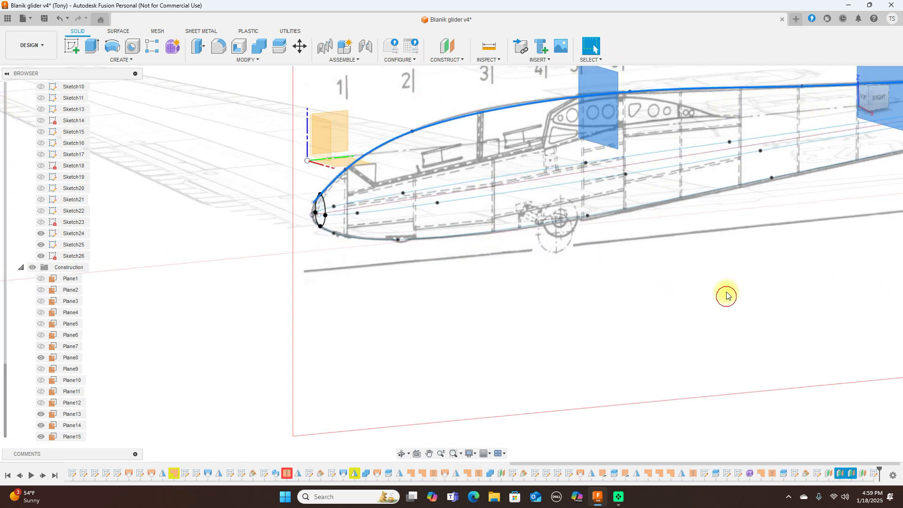
# Step: Create a new sketch on Plane13 and start the Intersect command
pyautogui.click(600, 88)
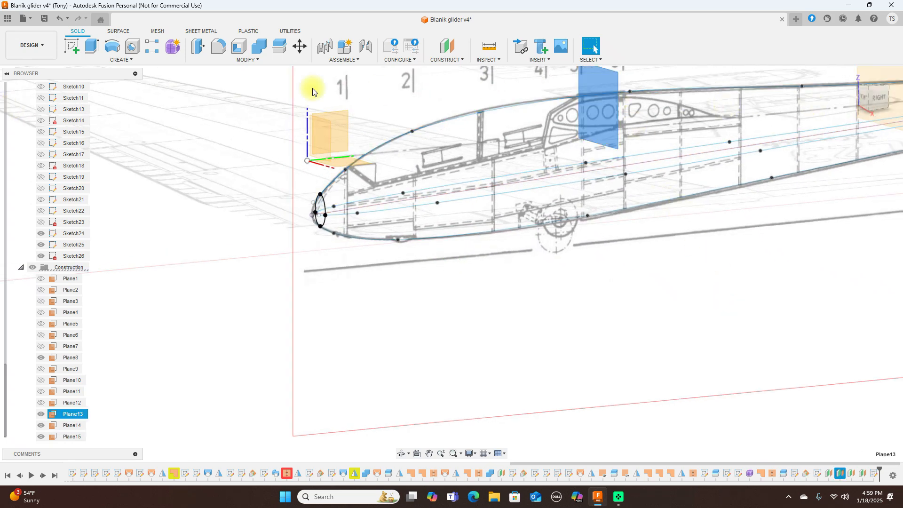
pyautogui.click(71, 46)
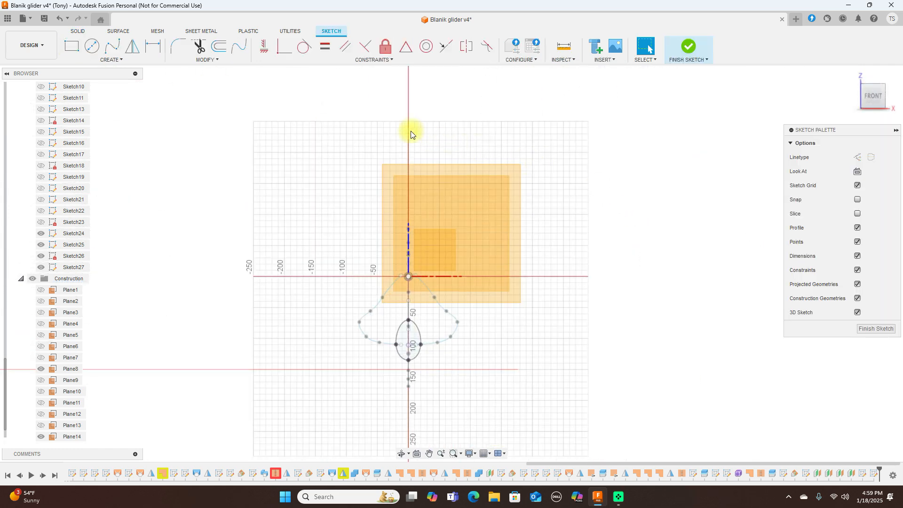
pyautogui.click(131, 63)
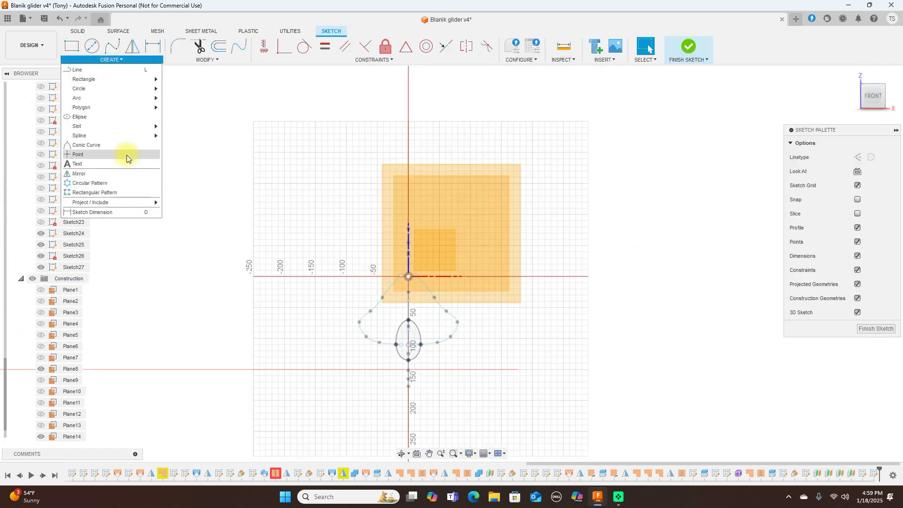
pyautogui.moveTo(119, 203)
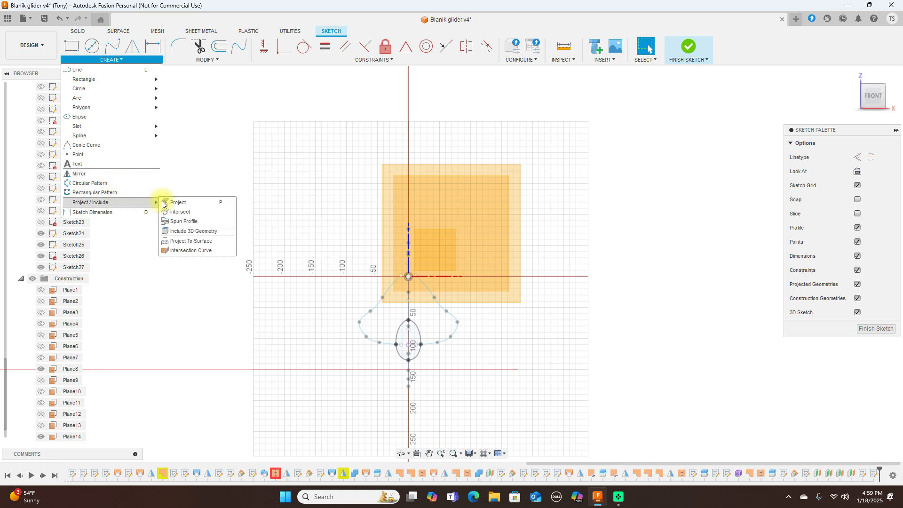
pyautogui.click(180, 212)
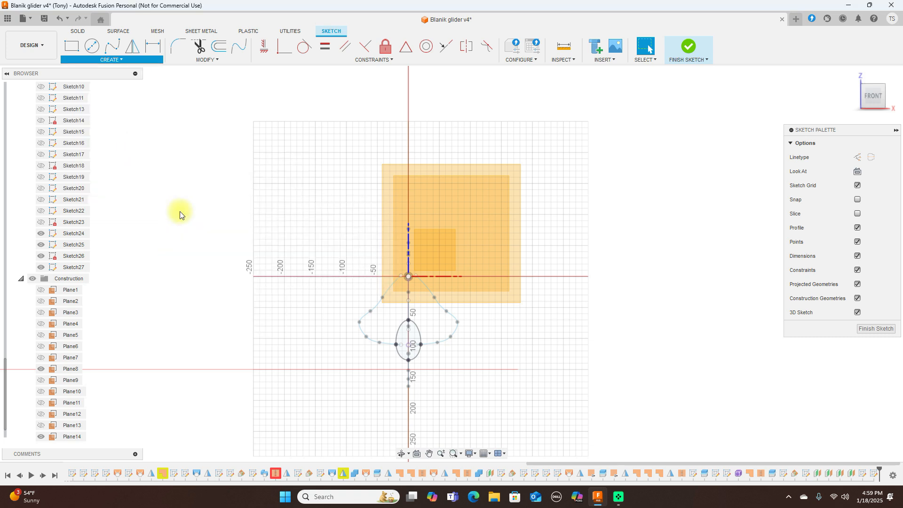
pyautogui.moveTo(451, 260)
pyautogui.keyDown('shift'); pyautogui.mouseDown(button='middle')
pyautogui.moveTo(516, 287)
pyautogui.moveTo(442, 249)
pyautogui.mouseUp(button='middle'); pyautogui.keyUp('shift')
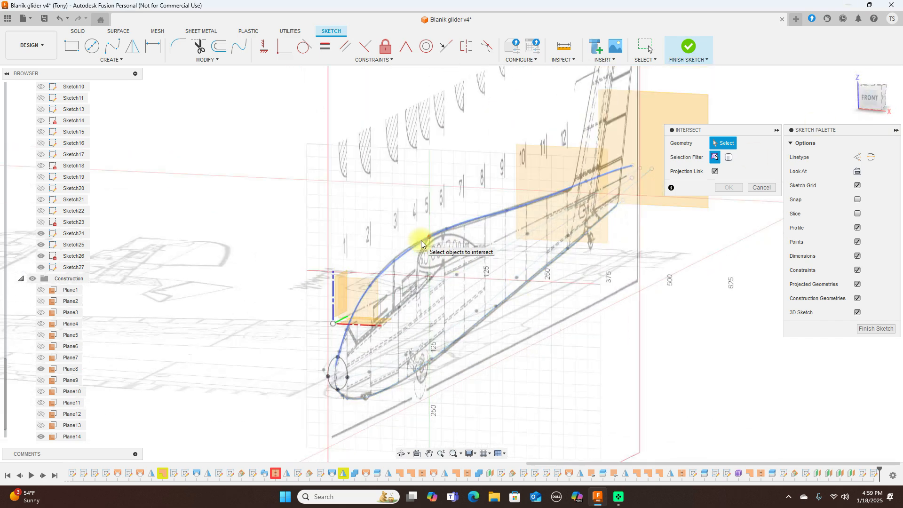
# Step: Intersect the top, side and bottom fuselage curves with Sketch27's plane
pyautogui.click(422, 239)
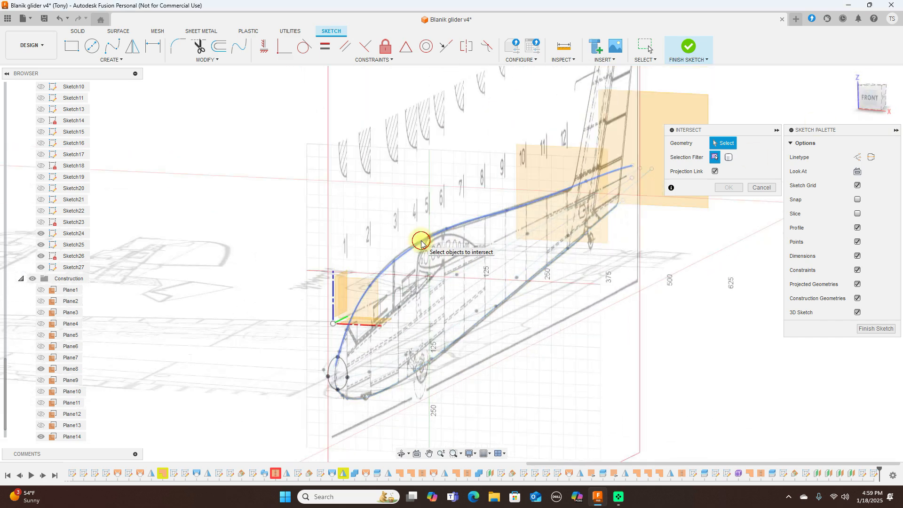
pyautogui.click(464, 320)
pyautogui.click(457, 338)
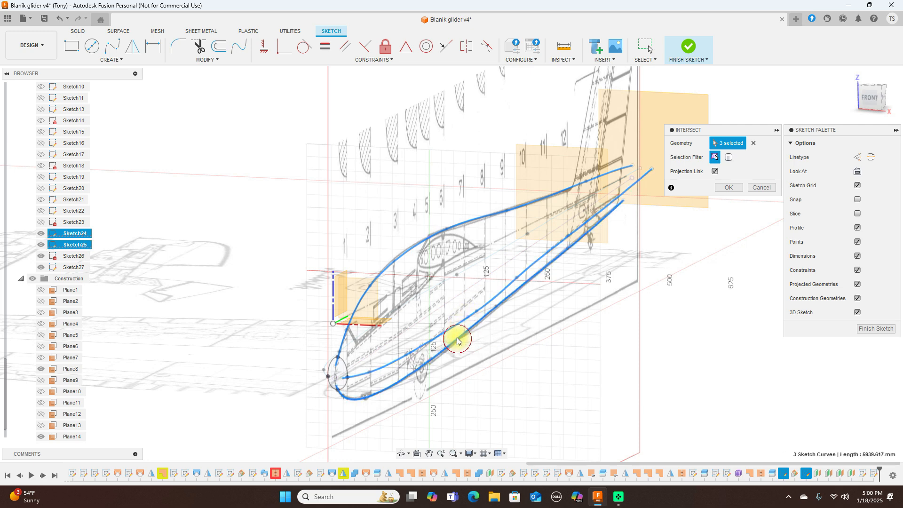
pyautogui.click(420, 298)
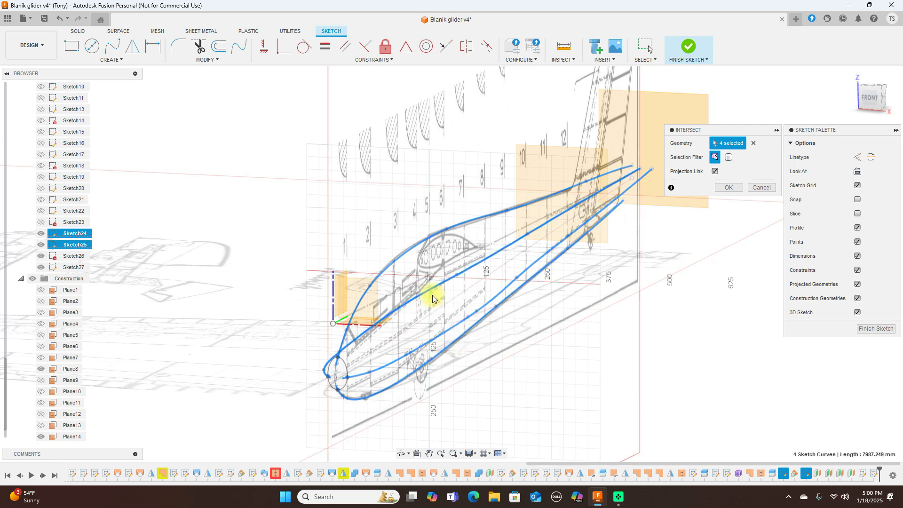
pyautogui.click(730, 188)
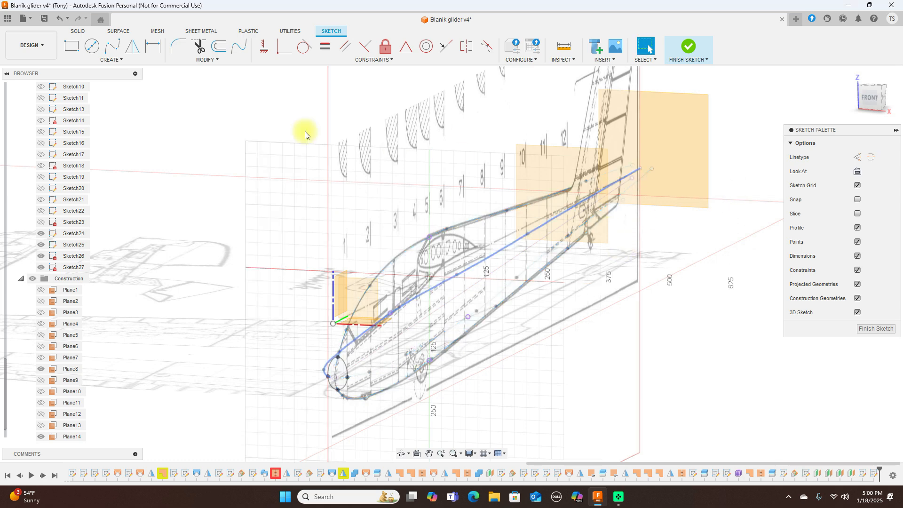
# Step: Draw a closed spline through the top, side, bottom and opposite-side cockpit points, then finish Sketch27
pyautogui.click(117, 52)
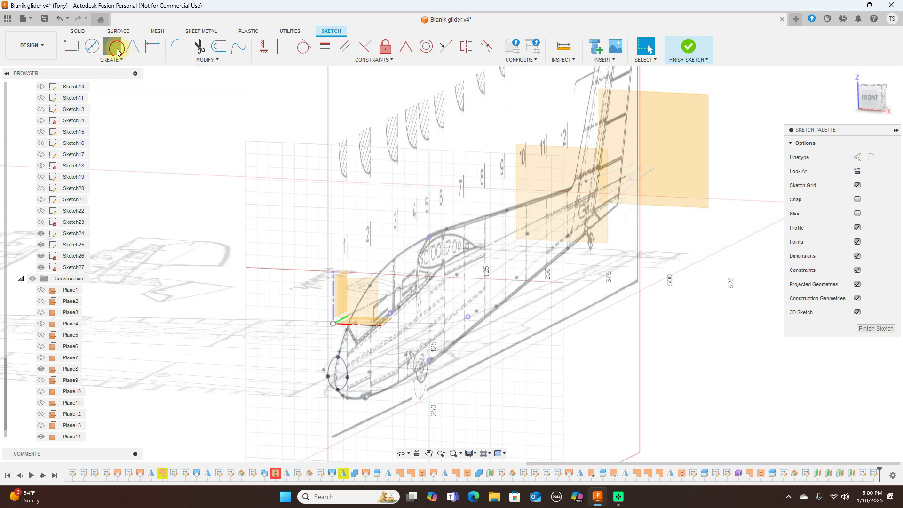
pyautogui.click(430, 238)
pyautogui.click(467, 314)
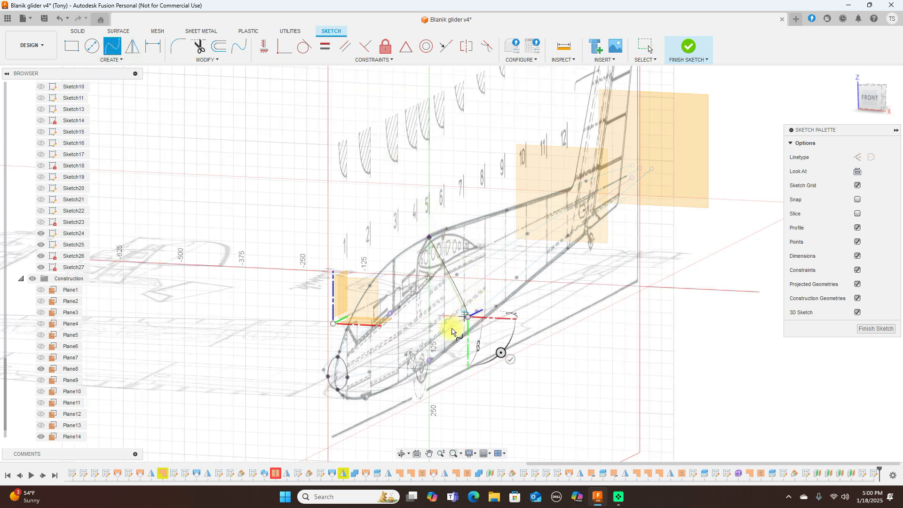
pyautogui.click(430, 362)
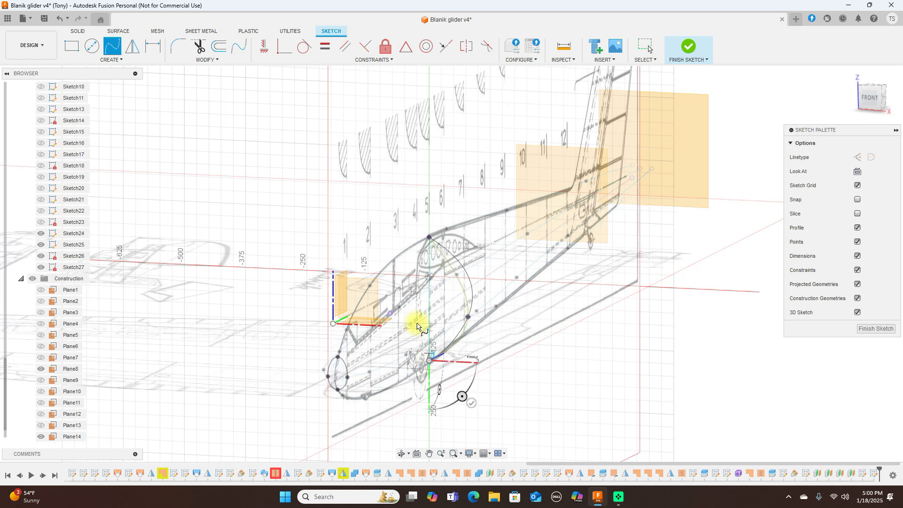
pyautogui.click(391, 315)
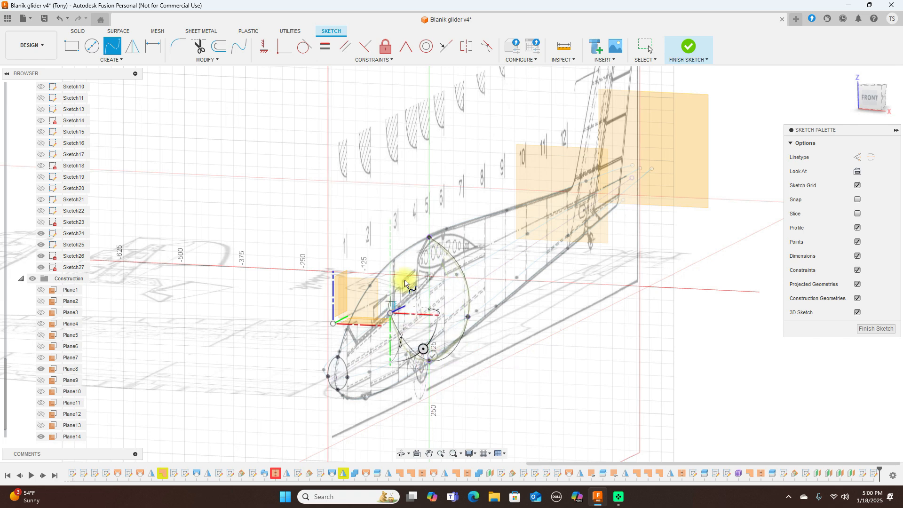
pyautogui.click(429, 236)
pyautogui.rightClick(431, 235)
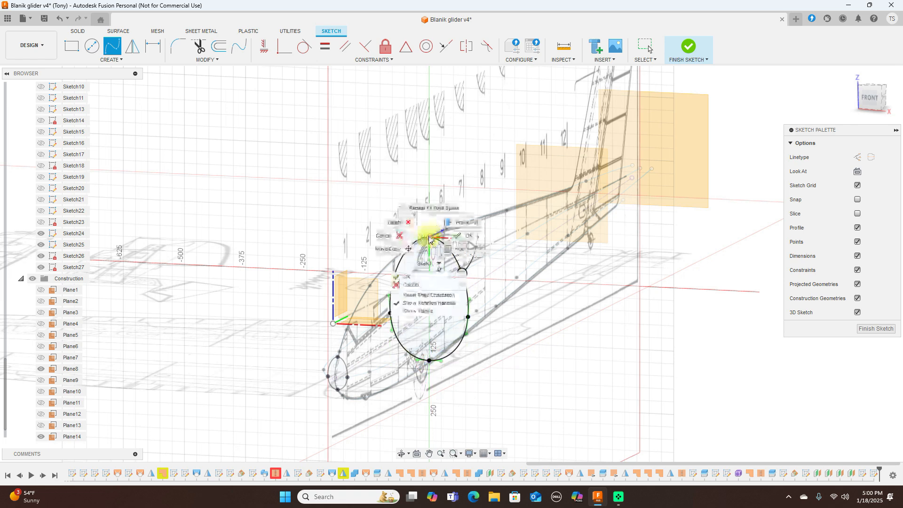
pyautogui.click(461, 238)
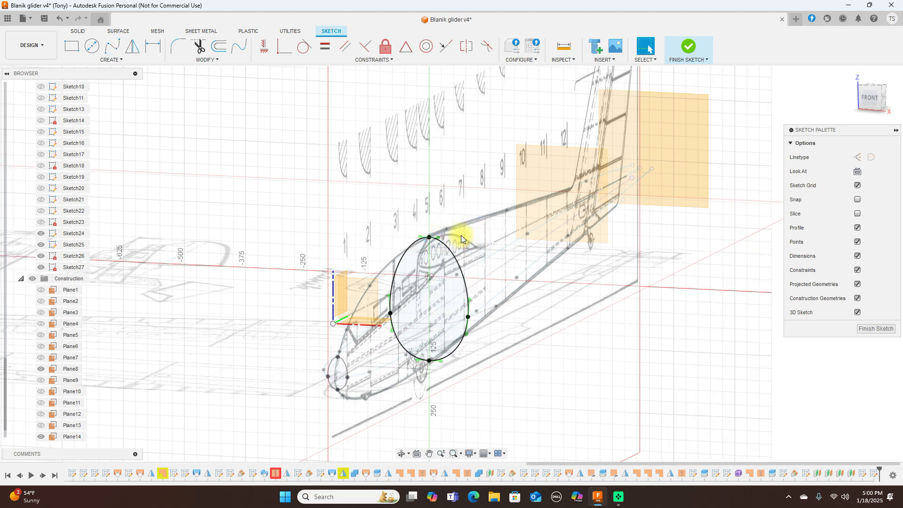
pyautogui.press('Escape')
pyautogui.scroll(-1, 582, 288)
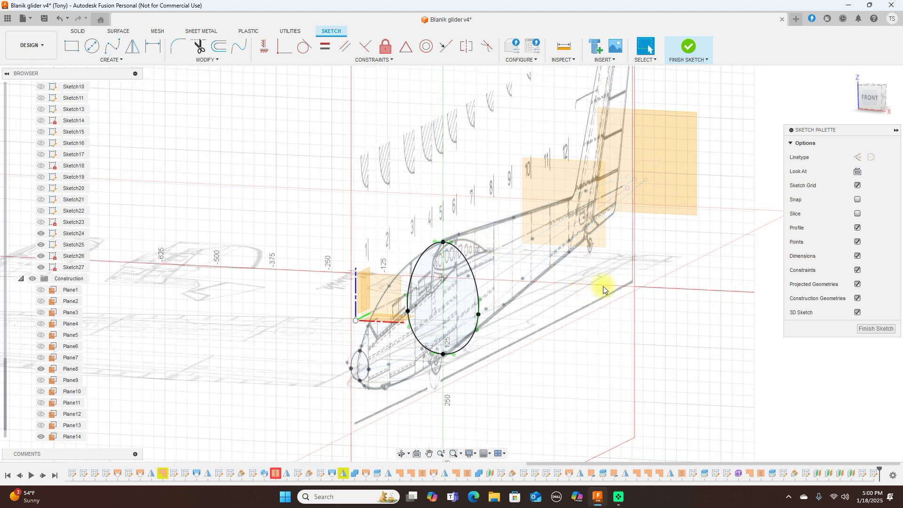
pyautogui.click(690, 50)
pyautogui.click(555, 176)
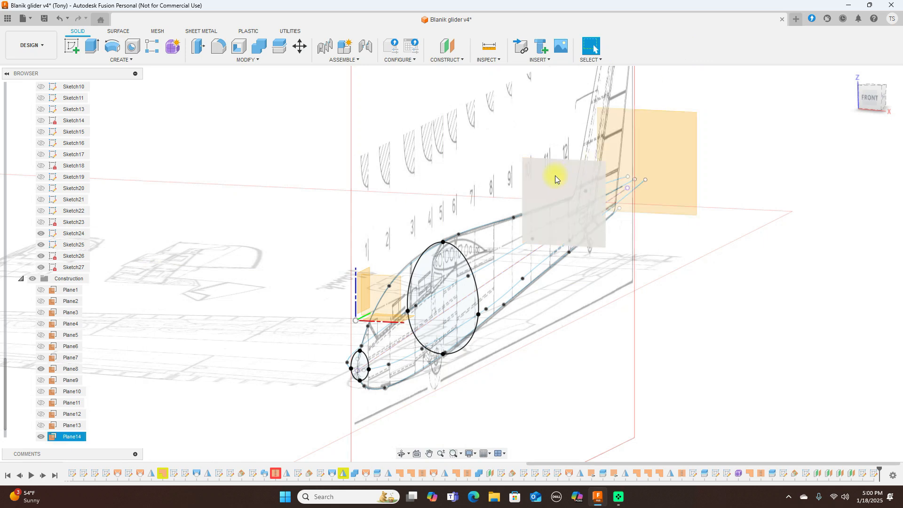
# Step: Create a new sketch on Plane14 near station 10
pyautogui.click(538, 162)
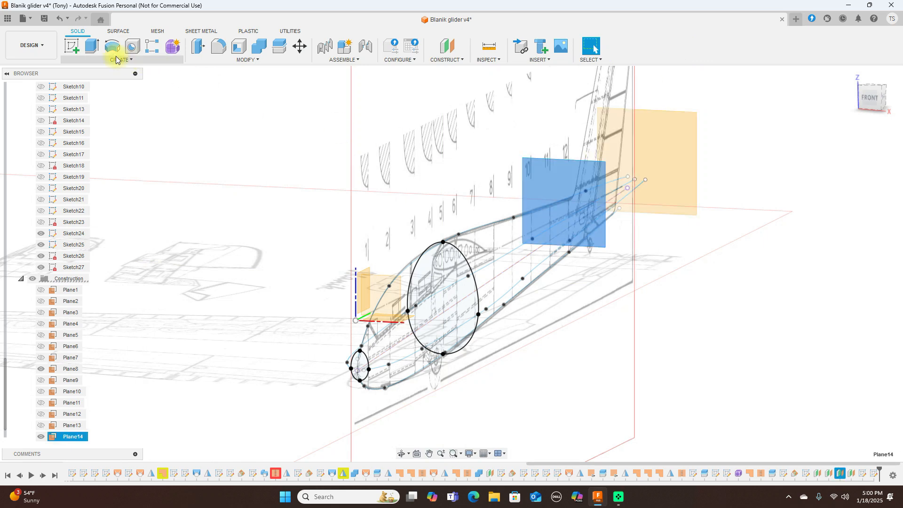
pyautogui.click(74, 49)
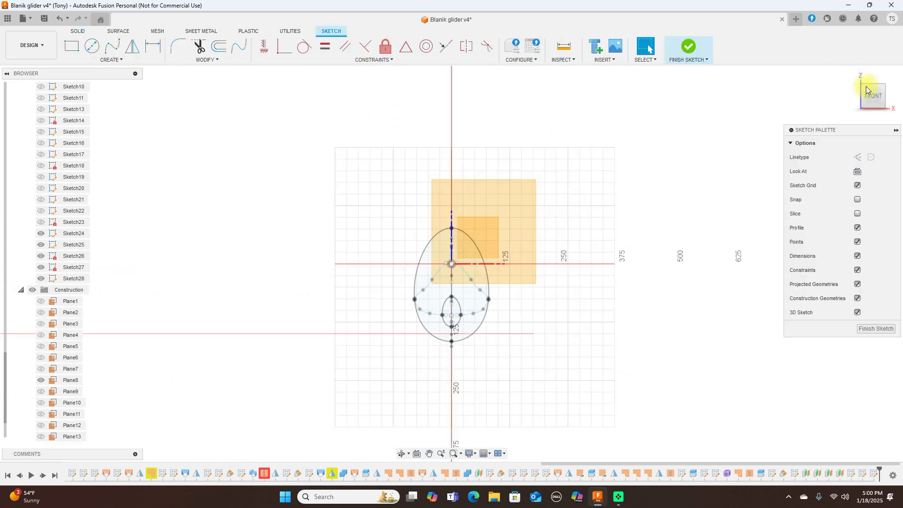
pyautogui.moveTo(884, 96)
pyautogui.mouseDown()
pyautogui.moveTo(831, 91)
pyautogui.moveTo(827, 101)
pyautogui.mouseUp()
# Step: Intersect the four fuselage outline curves with the Plane14 sketch
pyautogui.click(134, 60)
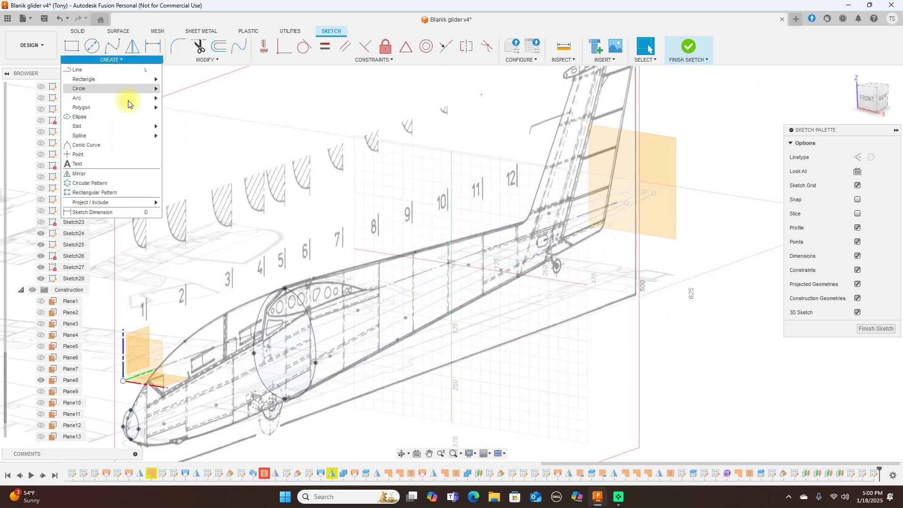
pyautogui.moveTo(123, 203)
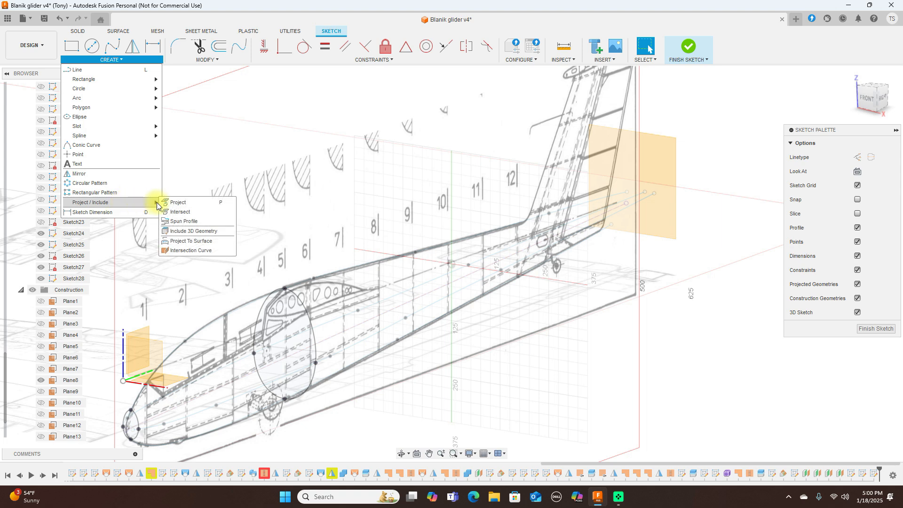
pyautogui.click(180, 212)
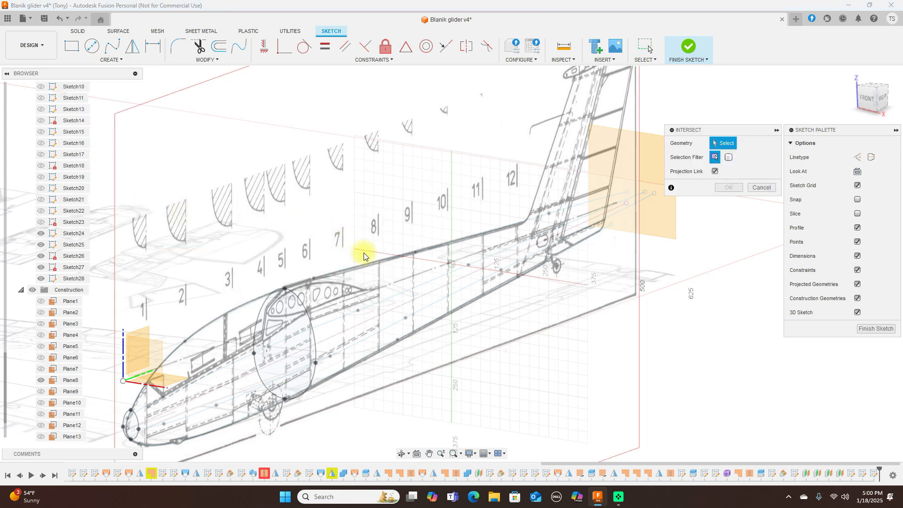
pyautogui.click(366, 265)
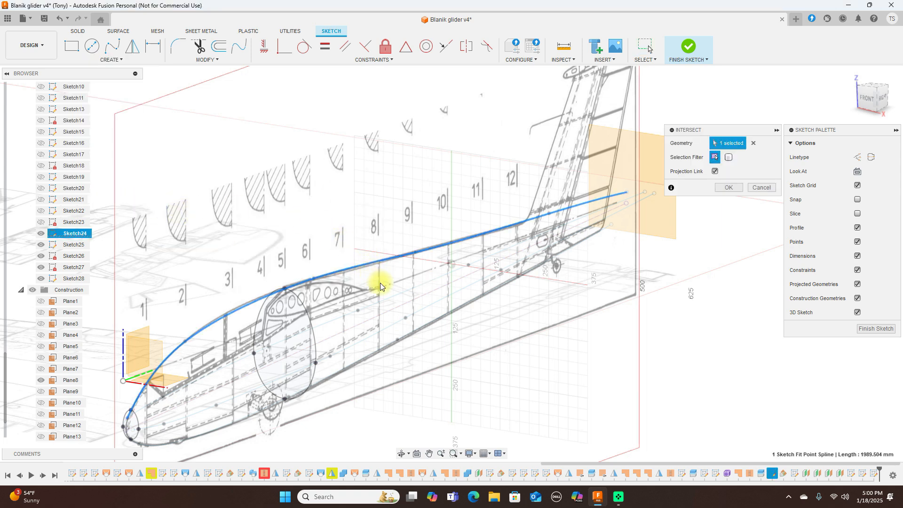
pyautogui.click(394, 296)
pyautogui.click(400, 321)
pyautogui.click(407, 335)
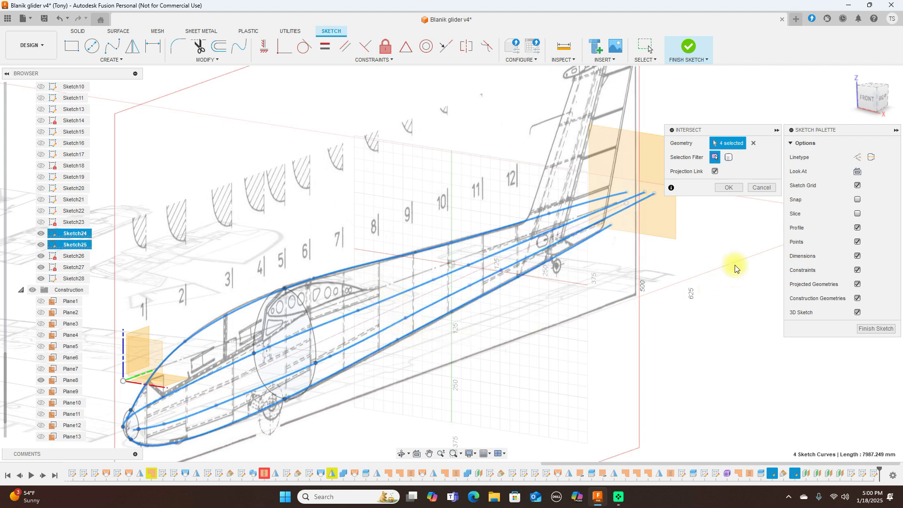
pyautogui.click(730, 188)
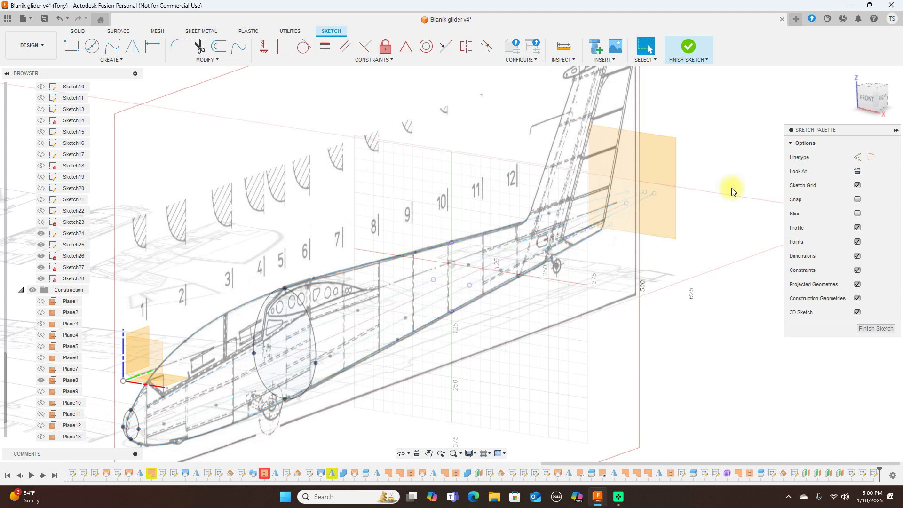
pyautogui.click(113, 47)
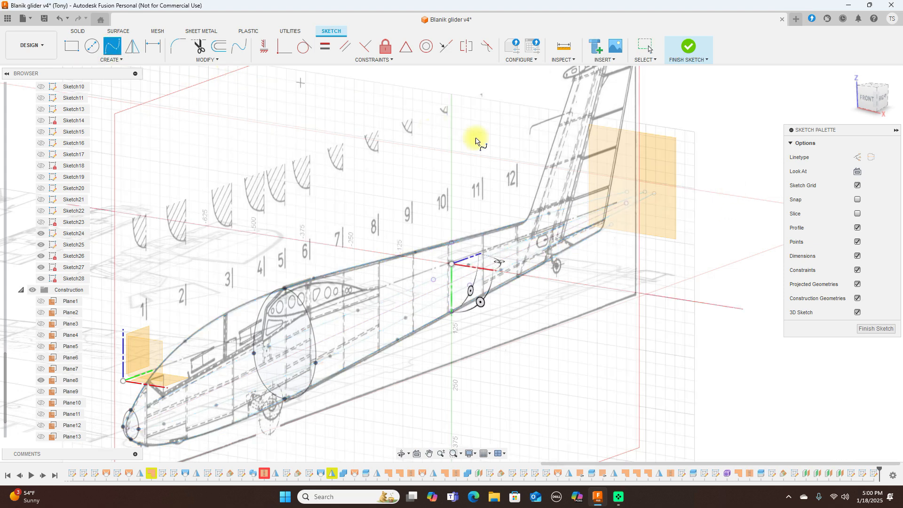
# Step: Draw a closed spline through the four rear intersection points near station 10
pyautogui.click(451, 243)
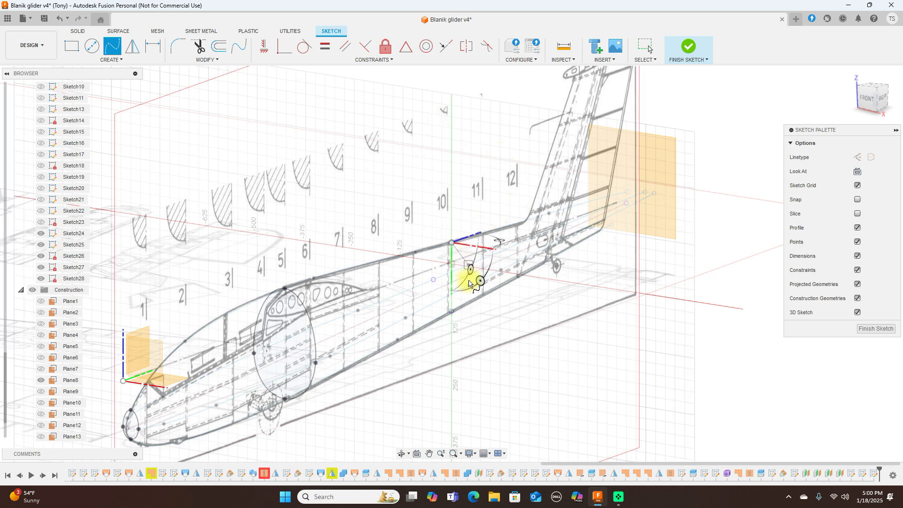
pyautogui.scroll(3, 472, 287)
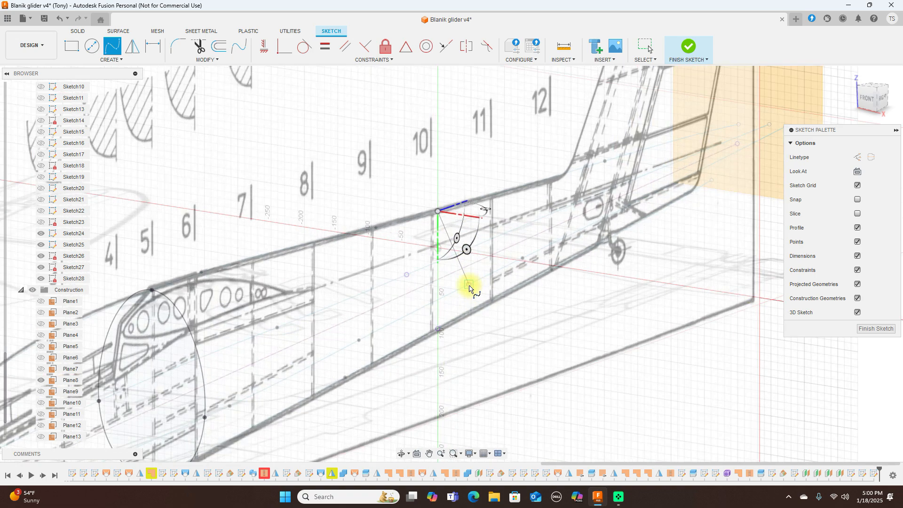
pyautogui.click(469, 286)
pyautogui.click(439, 329)
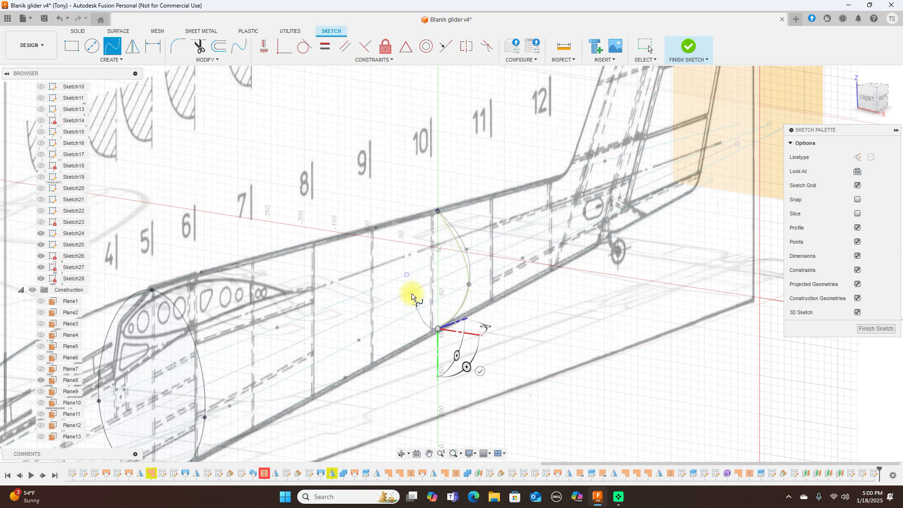
pyautogui.click(407, 276)
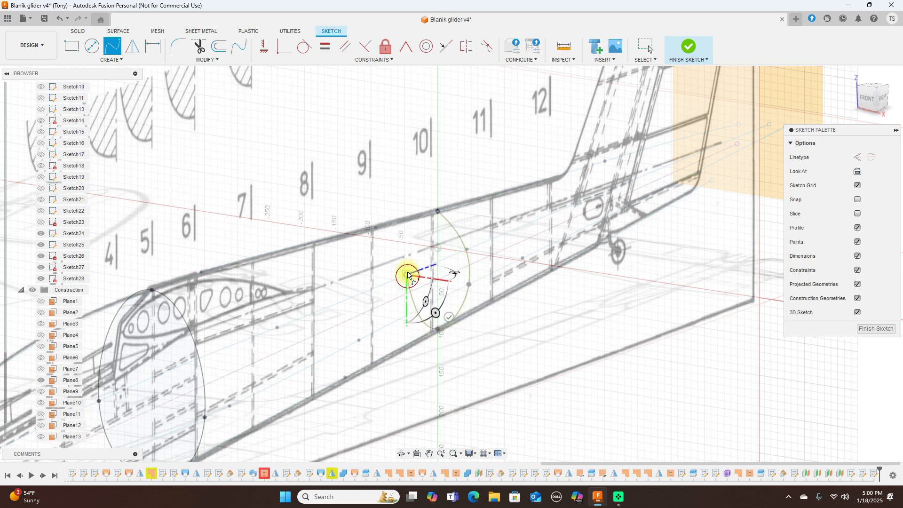
pyautogui.click(438, 211)
pyautogui.rightClick(439, 212)
pyautogui.click(462, 210)
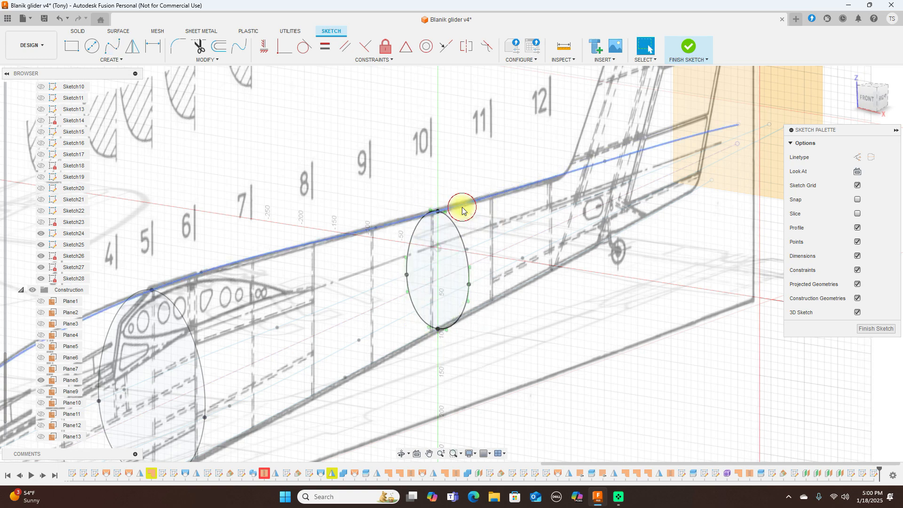
# Step: Finish Sketch28 and pan the view toward the tail
pyautogui.scroll(-5, 547, 255)
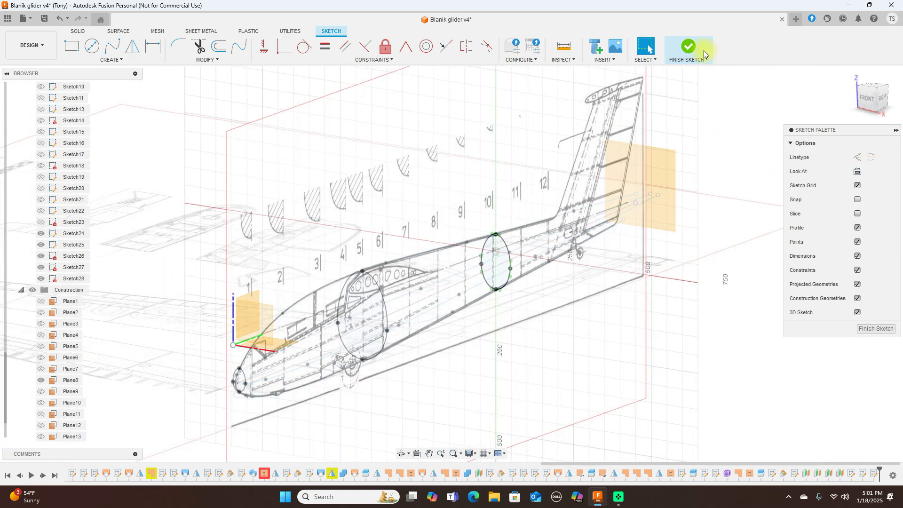
pyautogui.click(691, 47)
pyautogui.scroll(-1, 686, 248)
pyautogui.moveTo(686, 249); pyautogui.dragTo(645, 278, button='middle')
pyautogui.scroll(4, 572, 256)
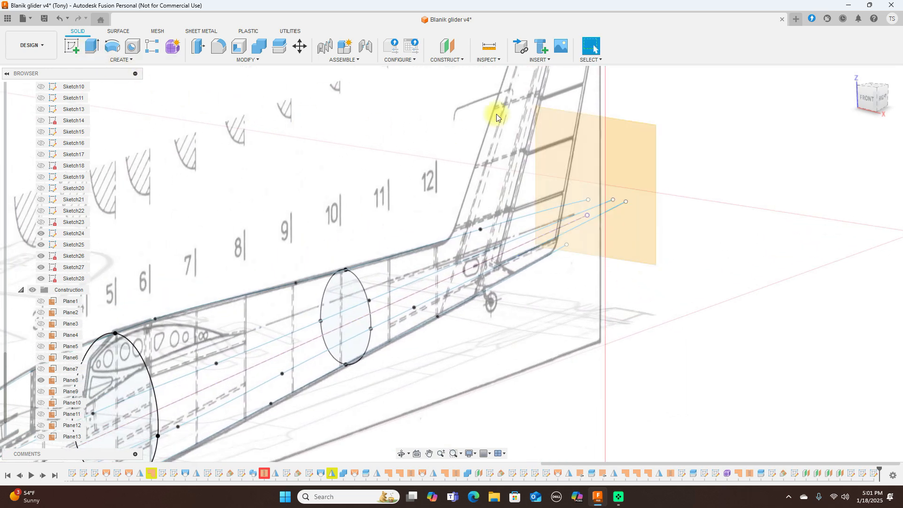
# Step: Start a new sketch on the tail-end construction plane
pyautogui.click(636, 149)
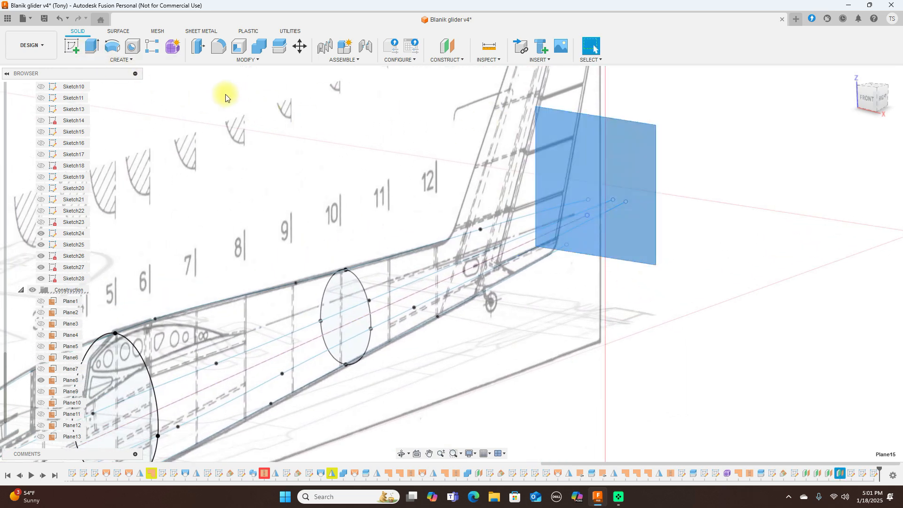
pyautogui.click(72, 46)
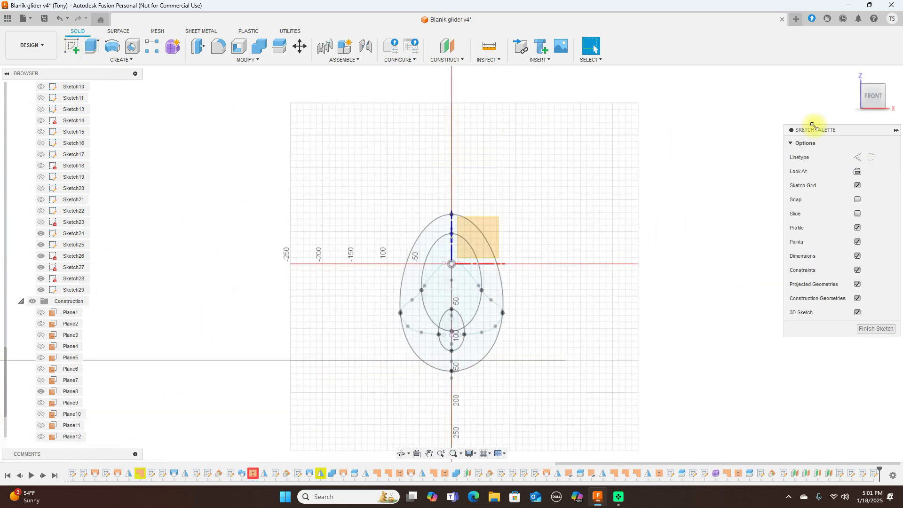
pyautogui.moveTo(885, 101); pyautogui.dragTo(850, 102)
pyautogui.scroll(-3, 668, 194)
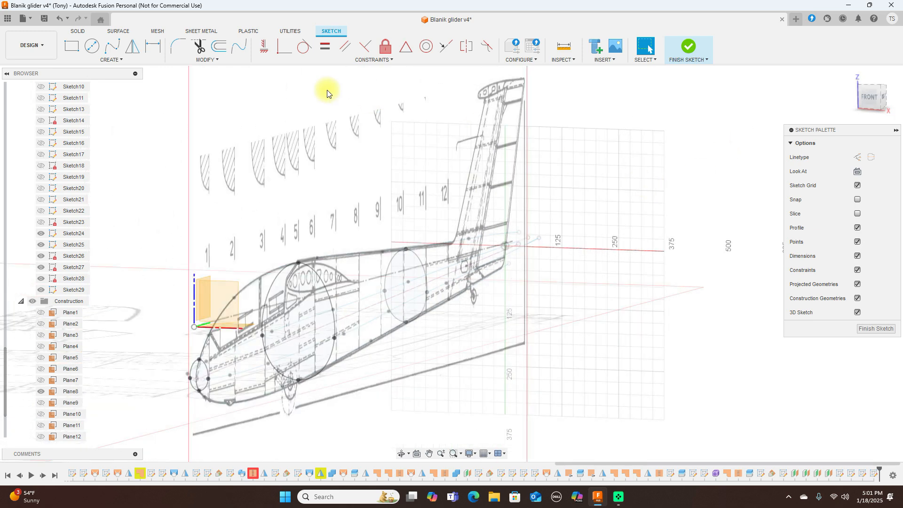
# Step: Intersect the top, two middle and lower fuselage curves with the tail sketch plane
pyautogui.click(118, 60)
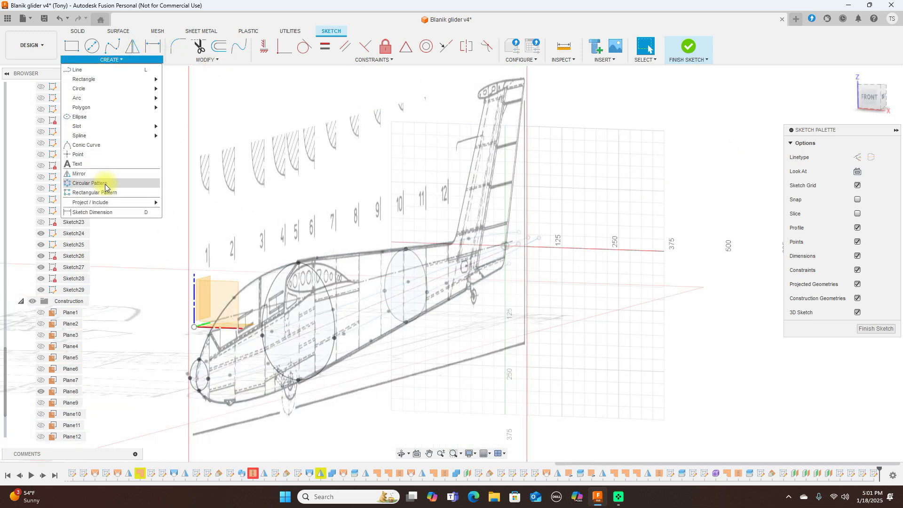
pyautogui.moveTo(109, 202)
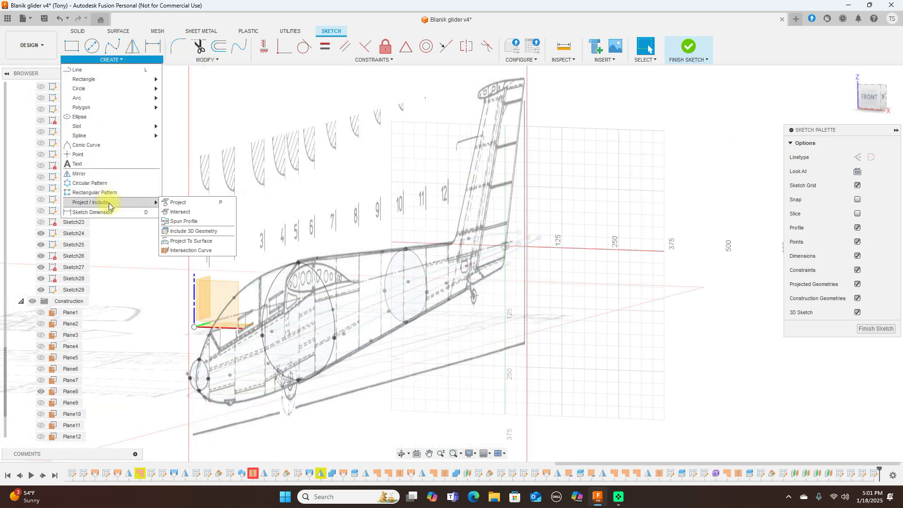
pyautogui.click(174, 213)
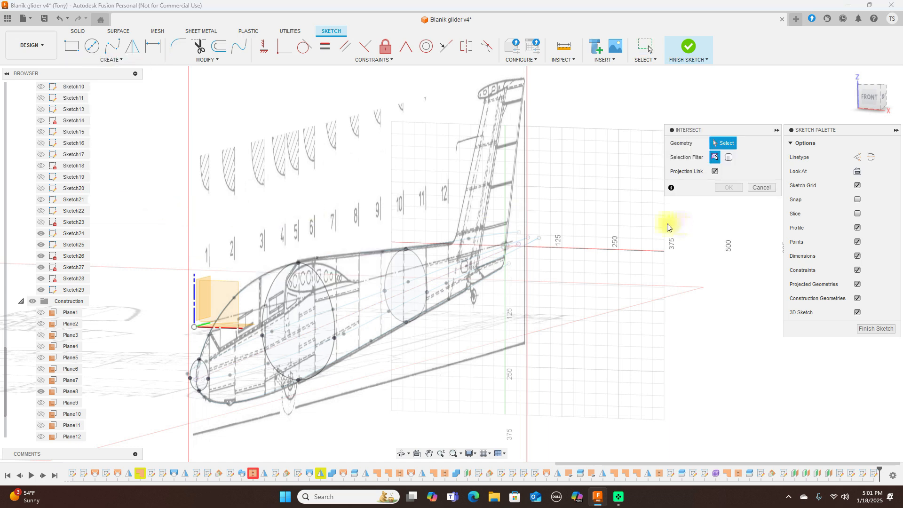
pyautogui.scroll(2, 668, 228)
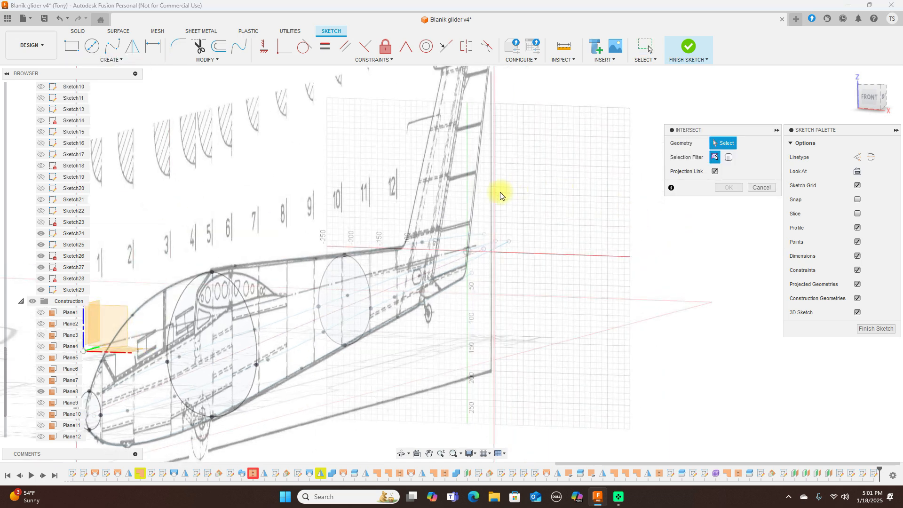
pyautogui.click(464, 234)
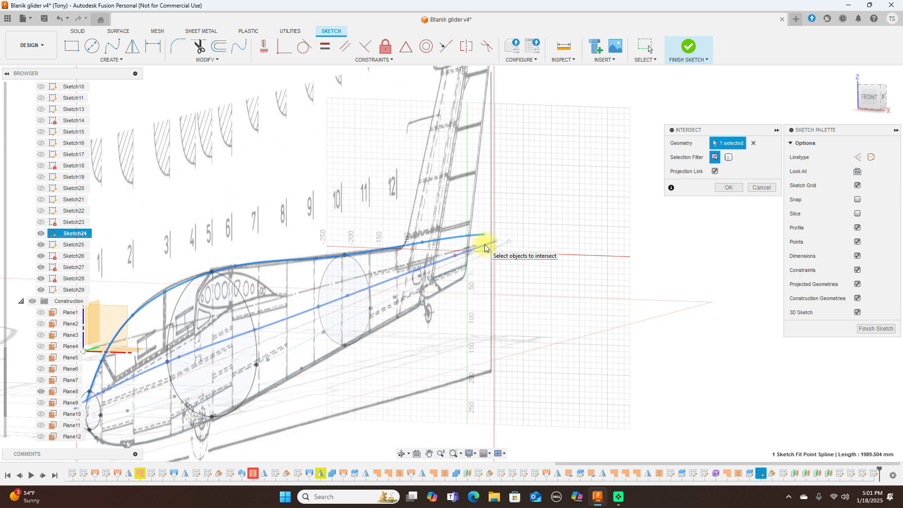
pyautogui.click(484, 247)
pyautogui.scroll(3, 482, 274)
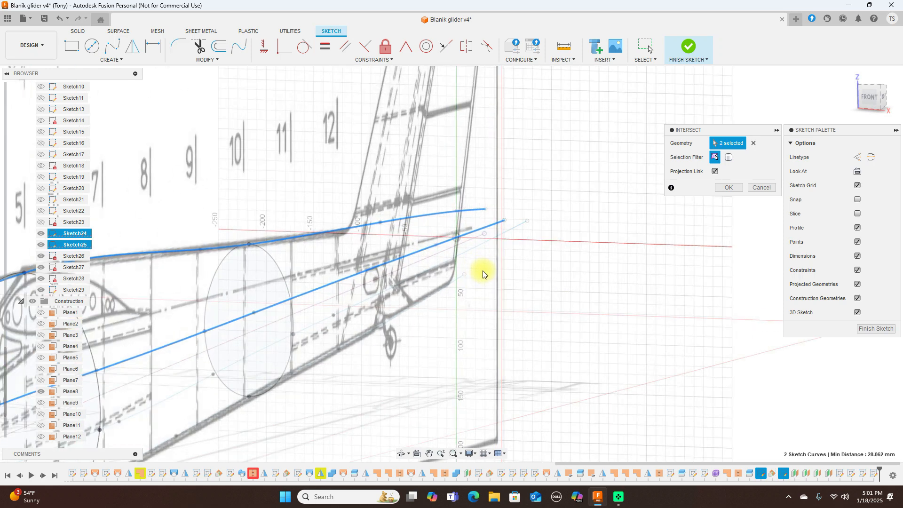
pyautogui.click(467, 239)
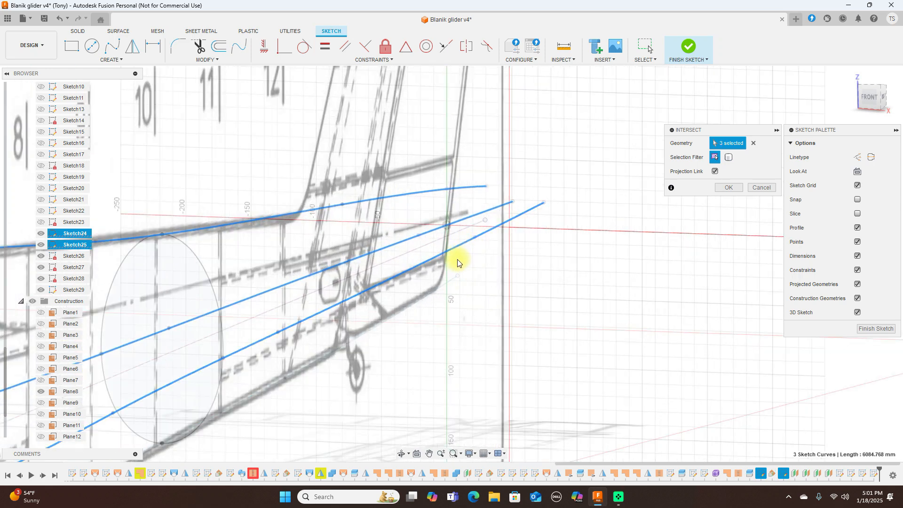
pyautogui.click(444, 283)
pyautogui.scroll(-5, 515, 286)
pyautogui.scroll(-2, 529, 282)
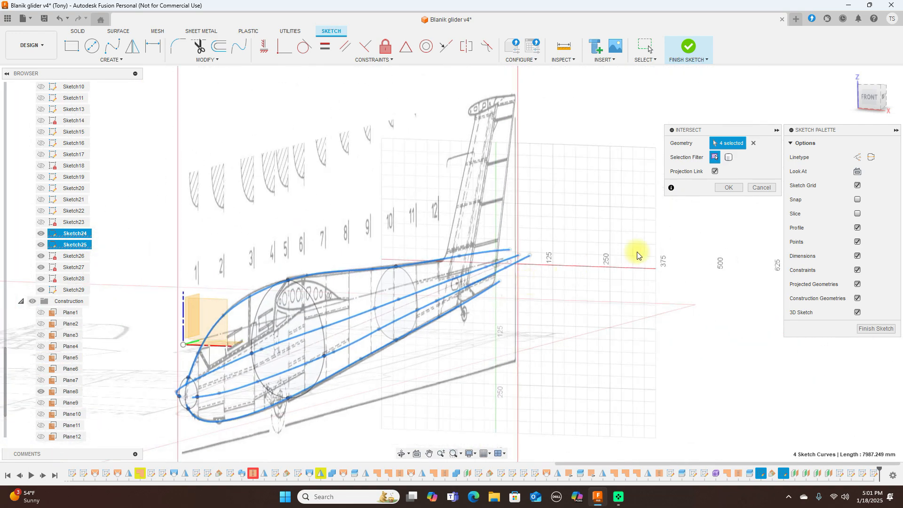
pyautogui.click(728, 188)
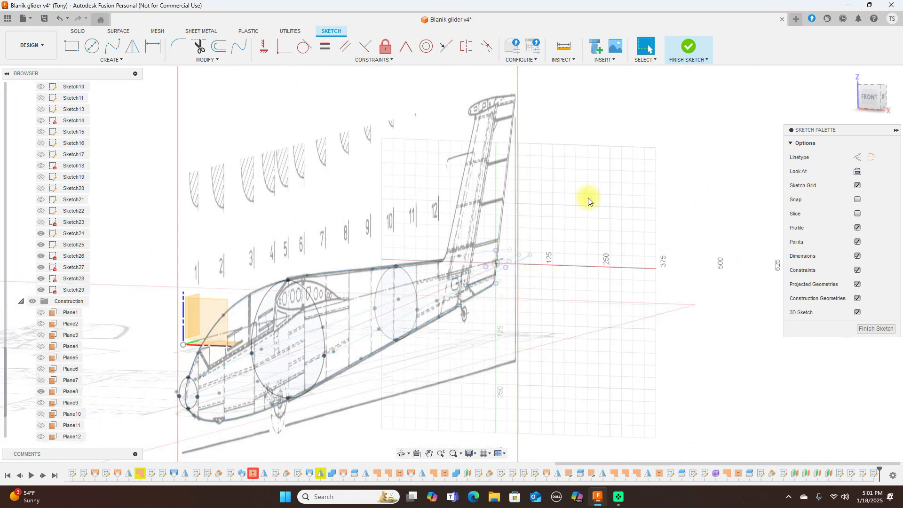
pyautogui.scroll(5, 589, 198)
# Step: Draw a closed fit-point spline through the four tail-plane points and finish Sketch29
pyautogui.moveTo(588, 200); pyautogui.dragTo(652, 148, button='middle')
pyautogui.click(112, 46)
pyautogui.scroll(3, 517, 219)
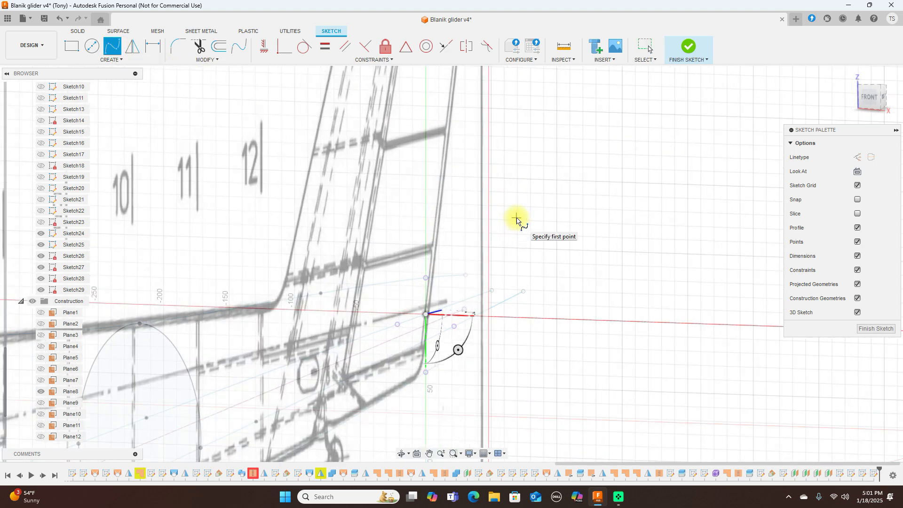
pyautogui.click(427, 278)
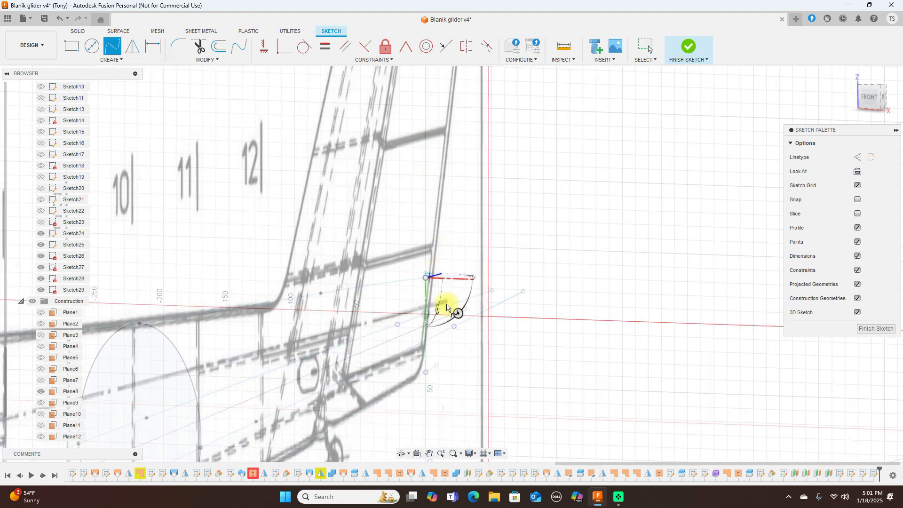
pyautogui.click(454, 326)
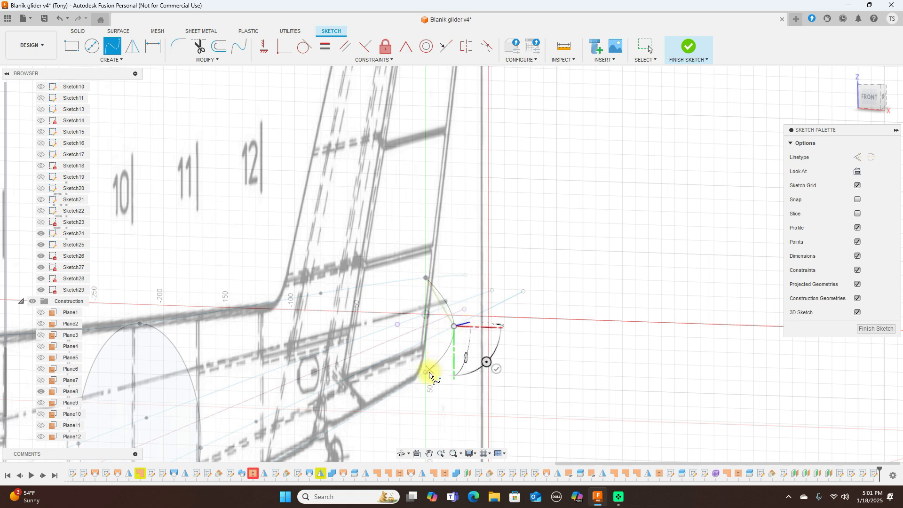
pyautogui.click(428, 374)
pyautogui.click(398, 324)
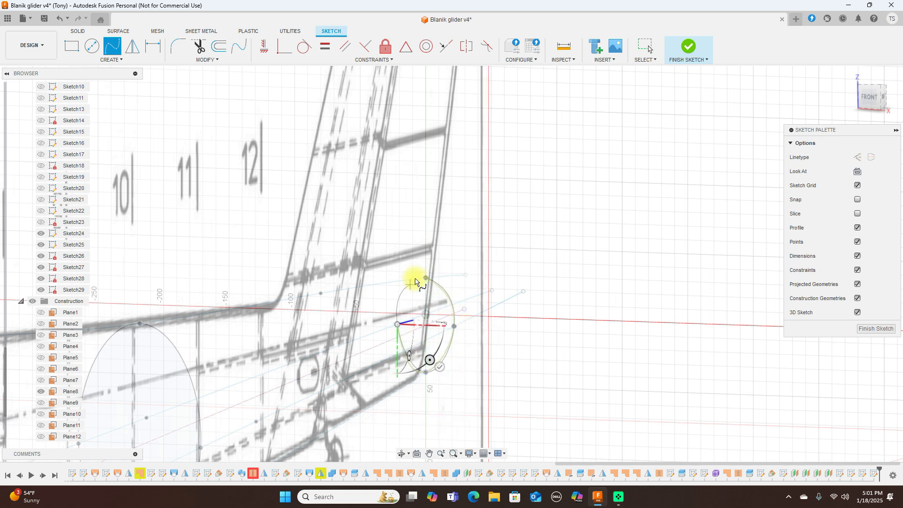
pyautogui.click(427, 280)
pyautogui.rightClick(427, 281)
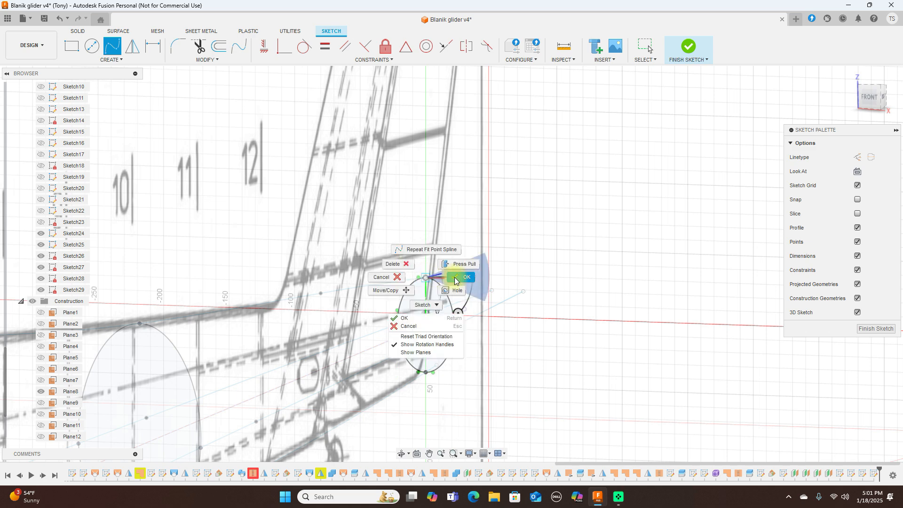
pyautogui.click(455, 277)
pyautogui.scroll(-5, 560, 288)
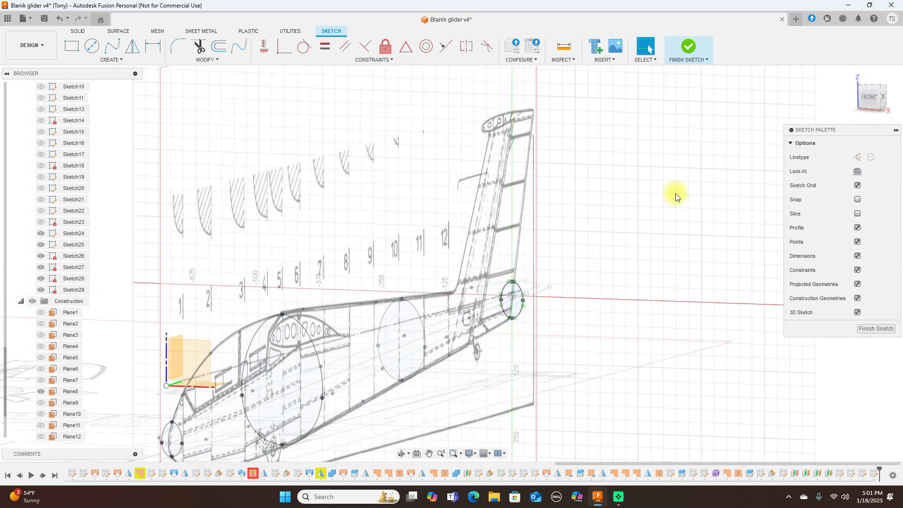
pyautogui.click(691, 49)
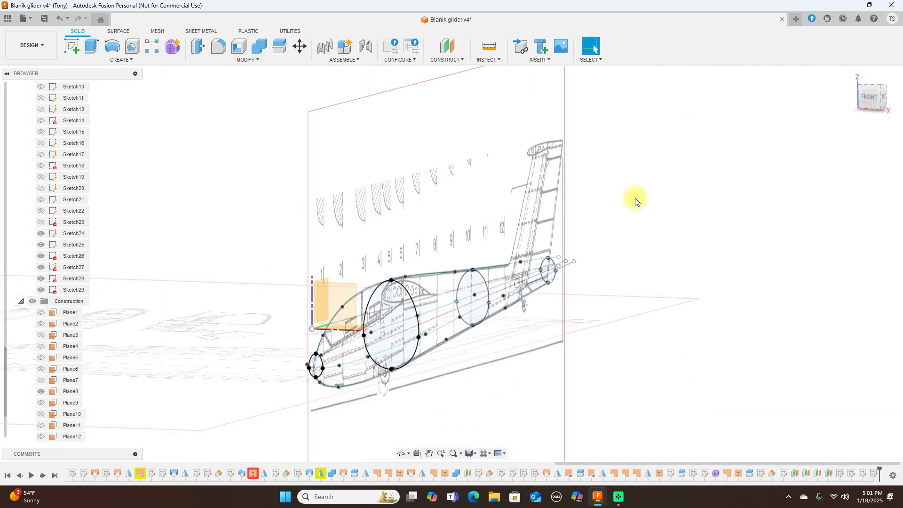
# Step: Start a surface loft with the nose, cockpit, mid-fuselage and tail ellipses as profiles
pyautogui.click(117, 32)
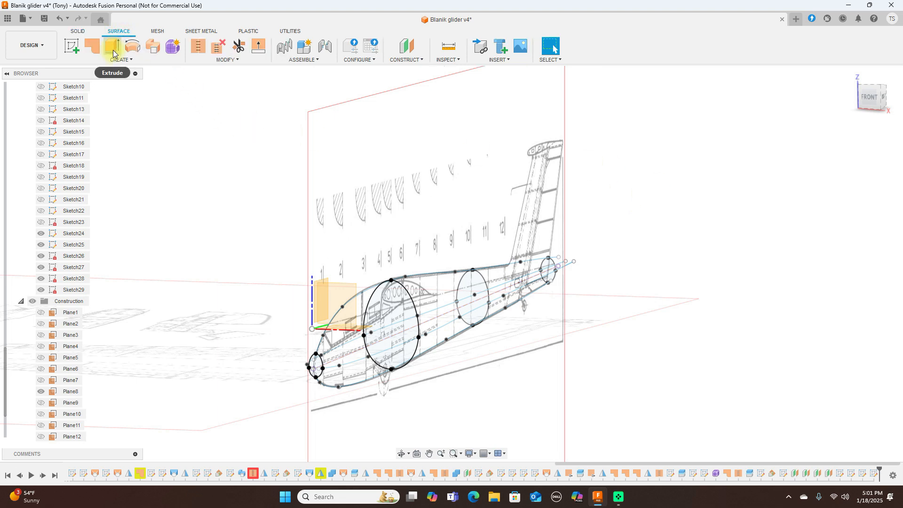
pyautogui.click(120, 60)
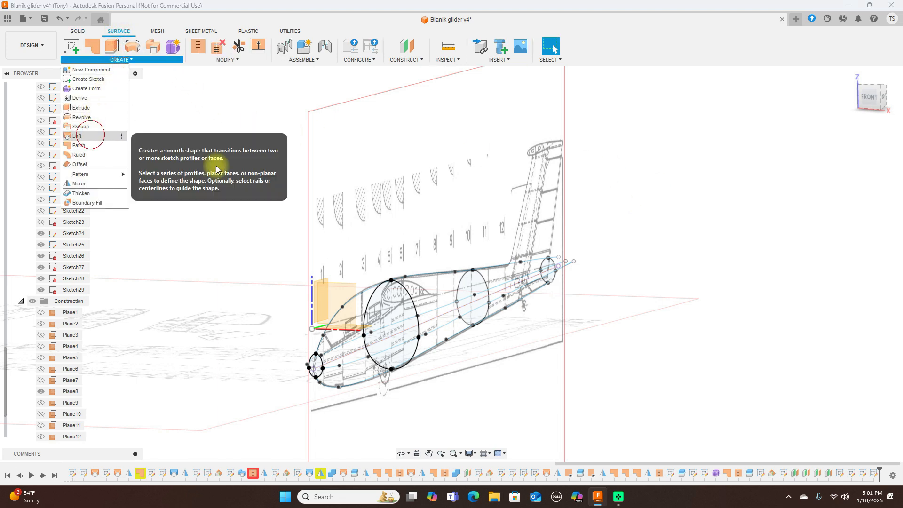
pyautogui.click(91, 136)
pyautogui.scroll(1, 362, 197)
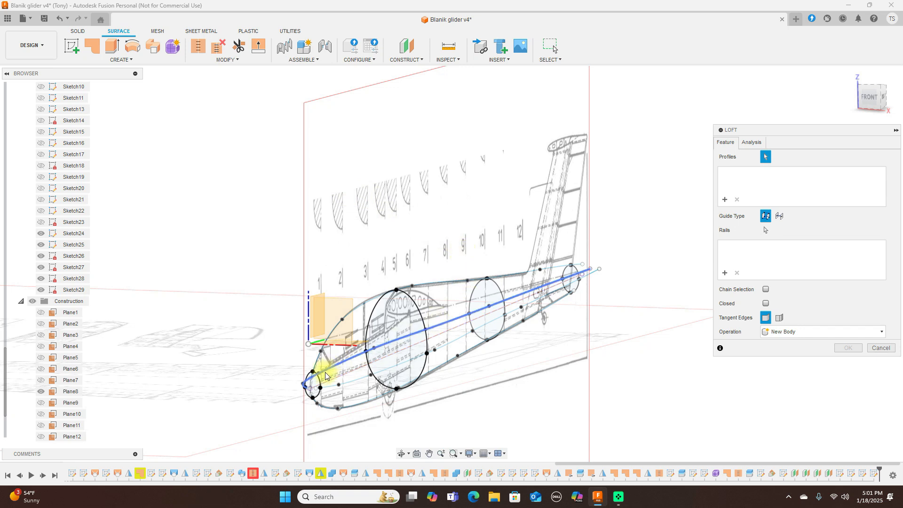
pyautogui.click(314, 381)
pyautogui.click(417, 313)
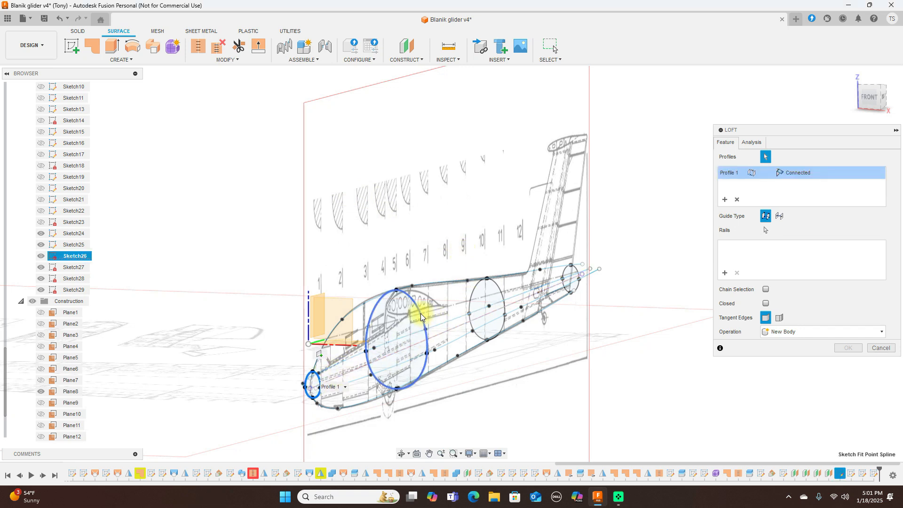
pyautogui.click(497, 288)
pyautogui.click(577, 272)
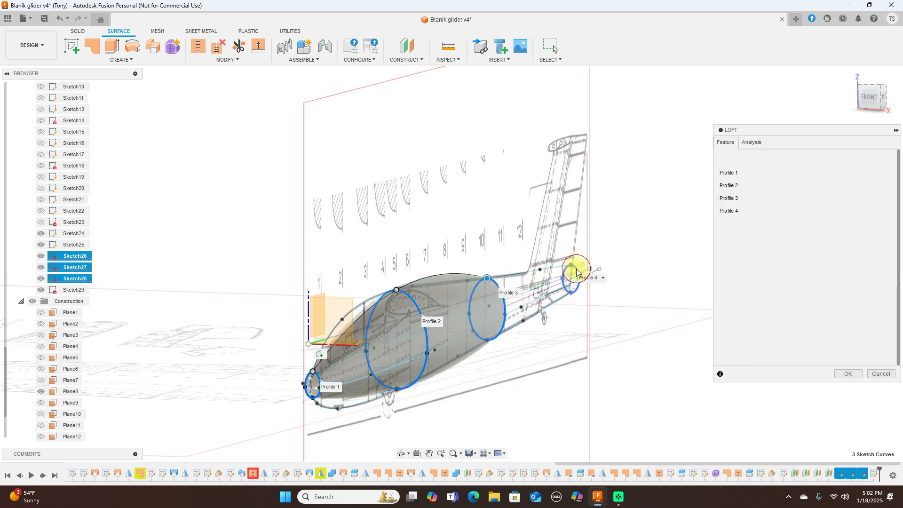
# Step: Add the top, middle, lower side and bottom fuselage curves as rails and create the loft
pyautogui.click(725, 299)
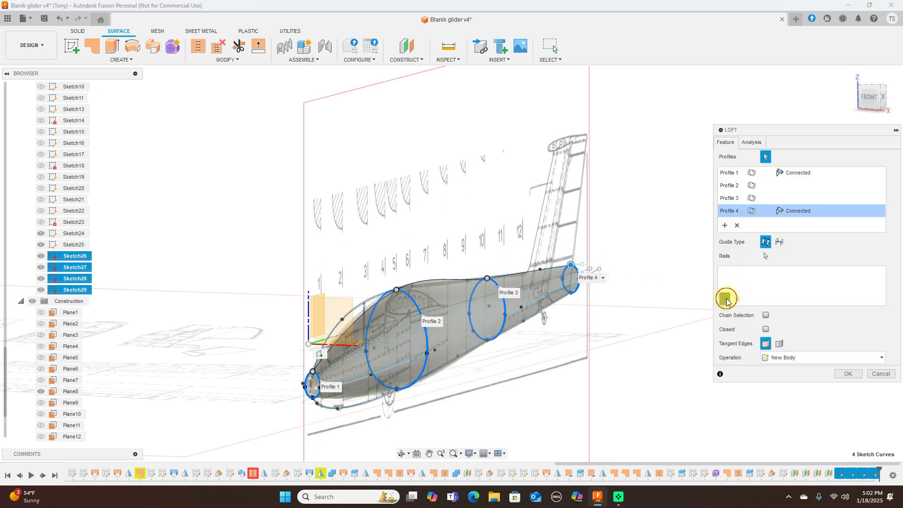
pyautogui.click(360, 308)
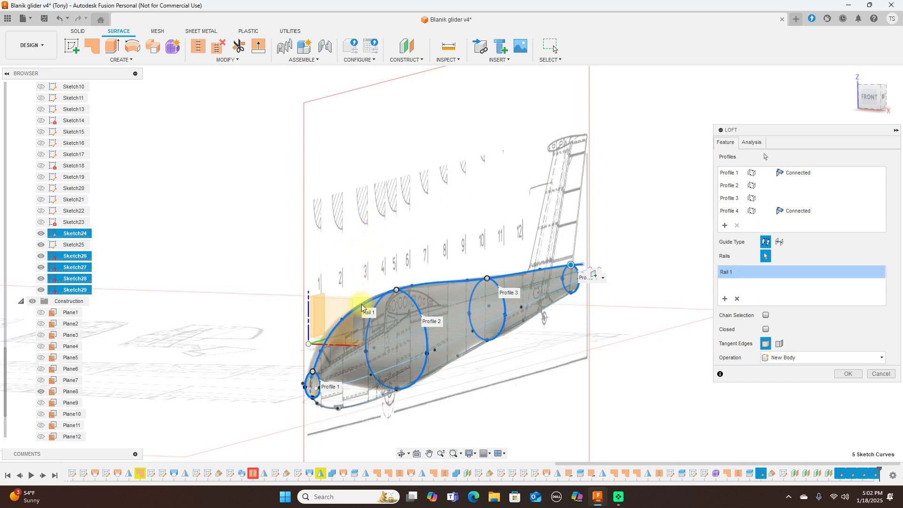
pyautogui.click(385, 344)
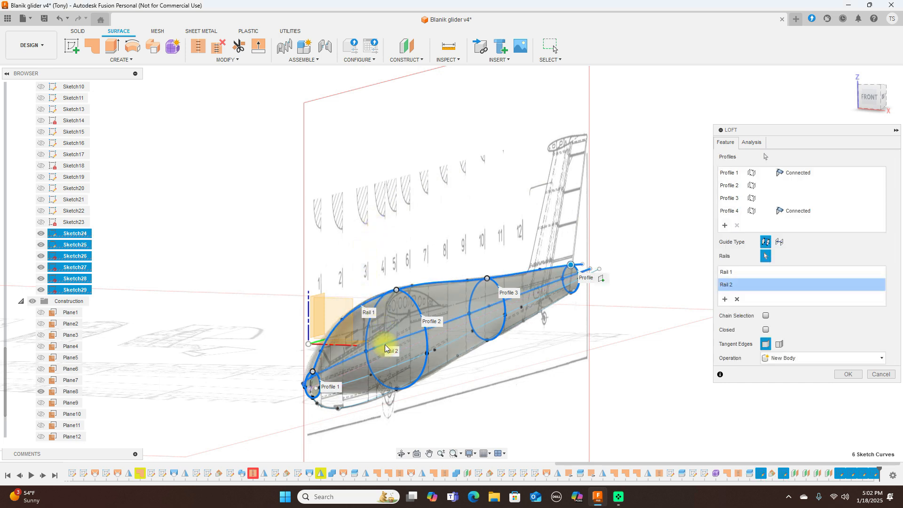
pyautogui.click(388, 371)
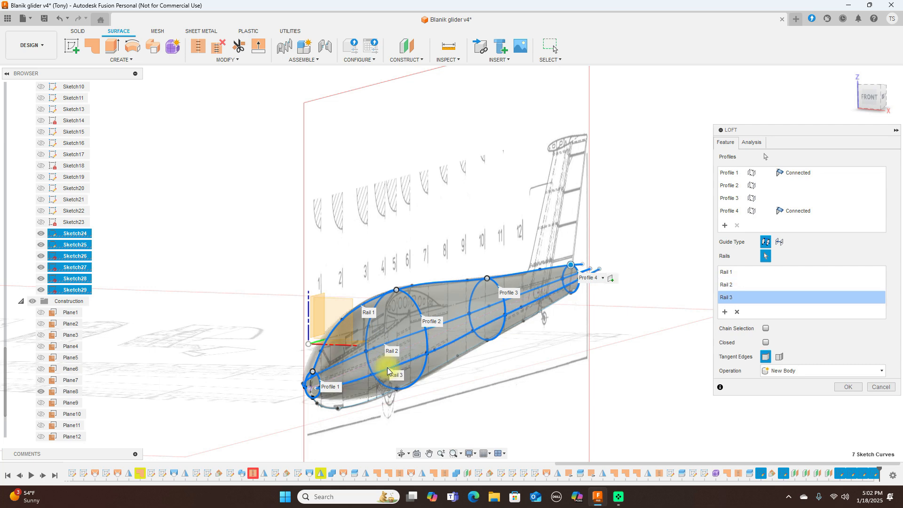
pyautogui.click(366, 403)
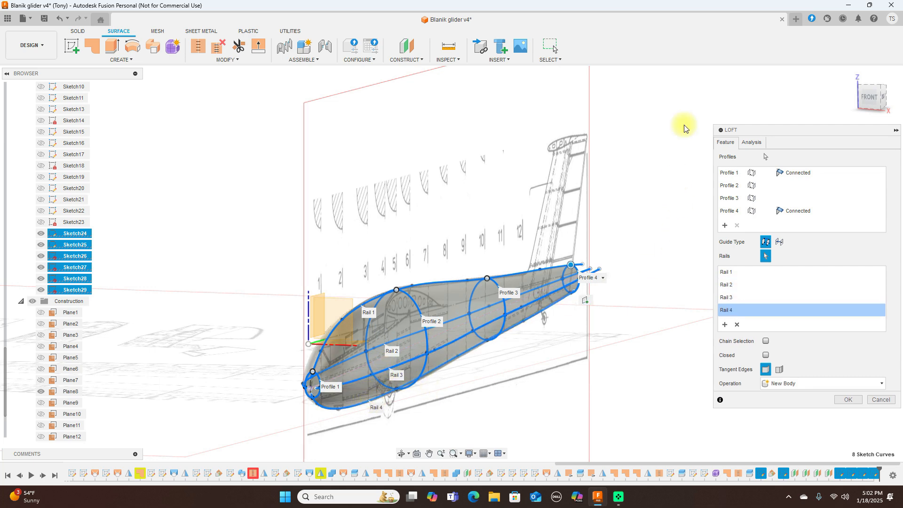
pyautogui.click(854, 405)
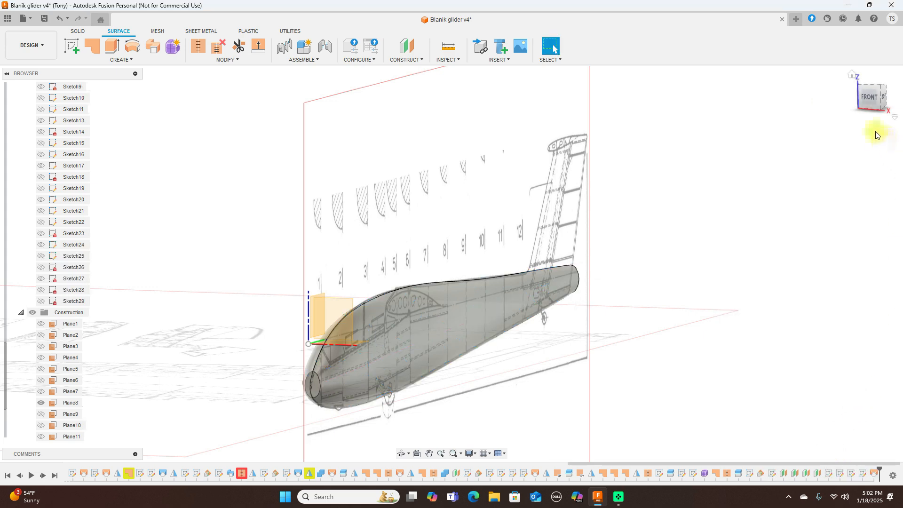
# Step: Switch to the right side view and zoom in on the centred glider
pyautogui.click(879, 99)
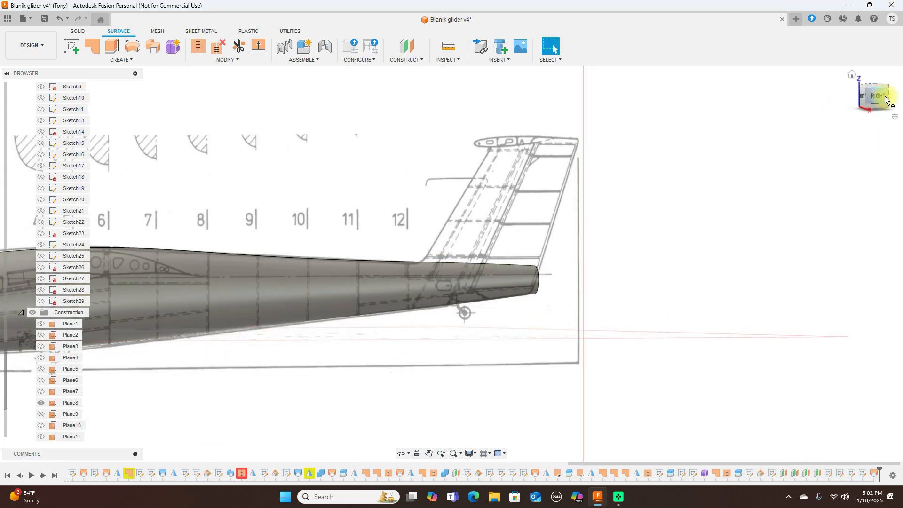
pyautogui.scroll(-6, 605, 216)
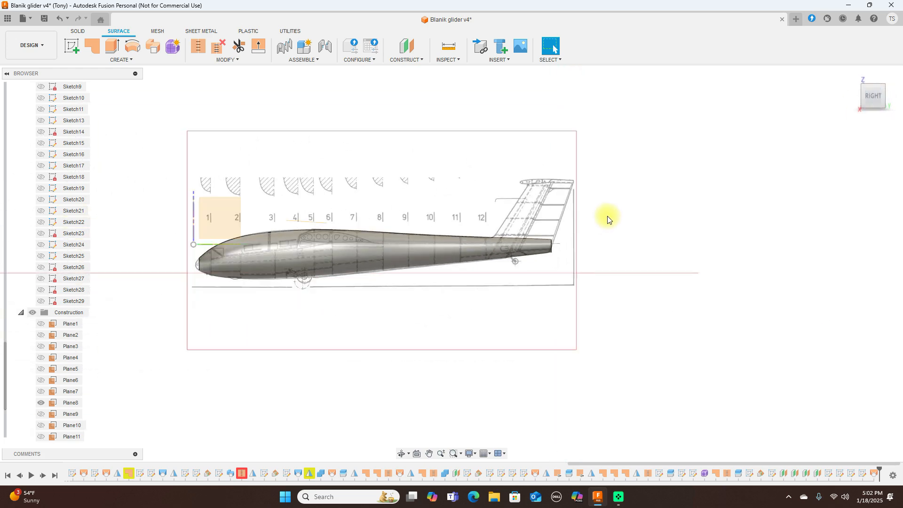
pyautogui.moveTo(613, 215); pyautogui.dragTo(719, 246, button='middle')
pyautogui.scroll(2, 553, 160)
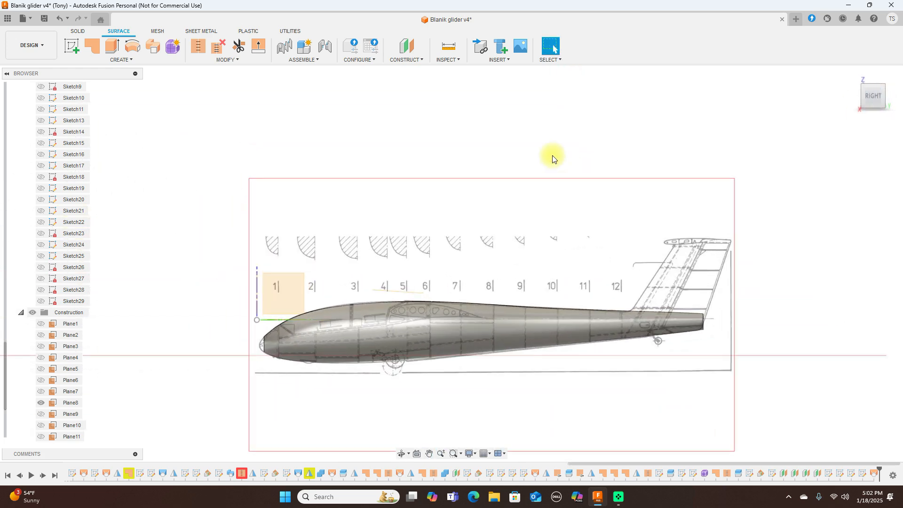
pyautogui.scroll(2, 451, 198)
pyautogui.moveTo(450, 198); pyautogui.dragTo(517, 121, button='middle')
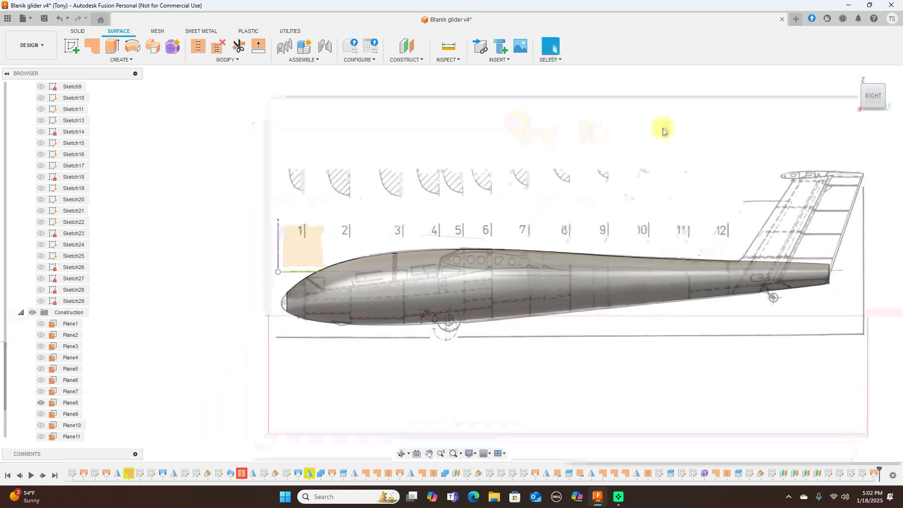
# Step: Re-align to an exact right side view with the whole glider framed against the blueprint
pyautogui.click(866, 98)
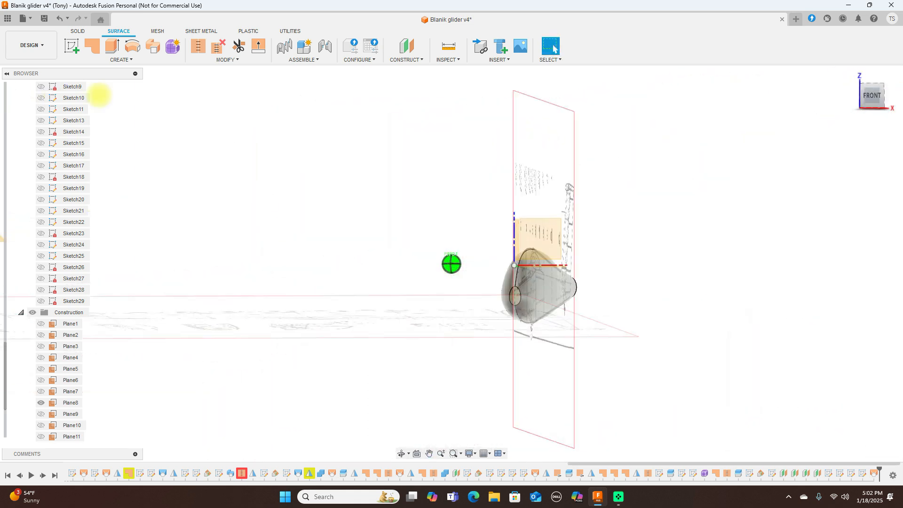
pyautogui.moveTo(102, 94)
pyautogui.mouseDown()
pyautogui.moveTo(36, 92)
pyautogui.moveTo(872, 98)
pyautogui.mouseUp()
pyautogui.click(876, 97)
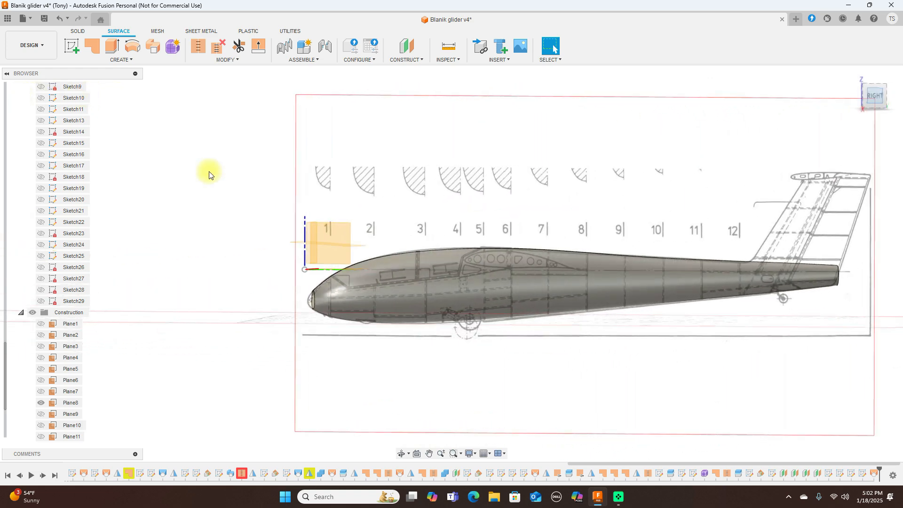
pyautogui.moveTo(555, 151); pyautogui.dragTo(433, 117, button='middle')
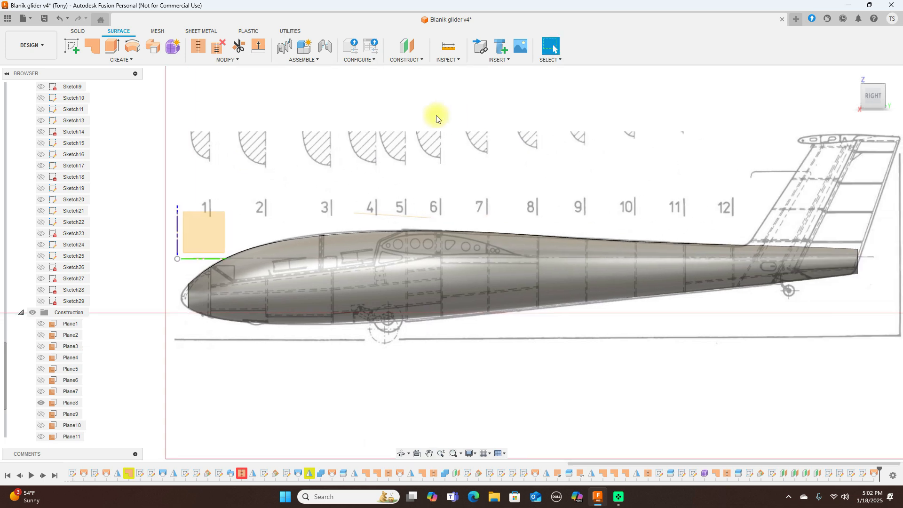
pyautogui.scroll(-2, 478, 132)
pyautogui.moveTo(488, 131); pyautogui.dragTo(487, 137, button='middle')
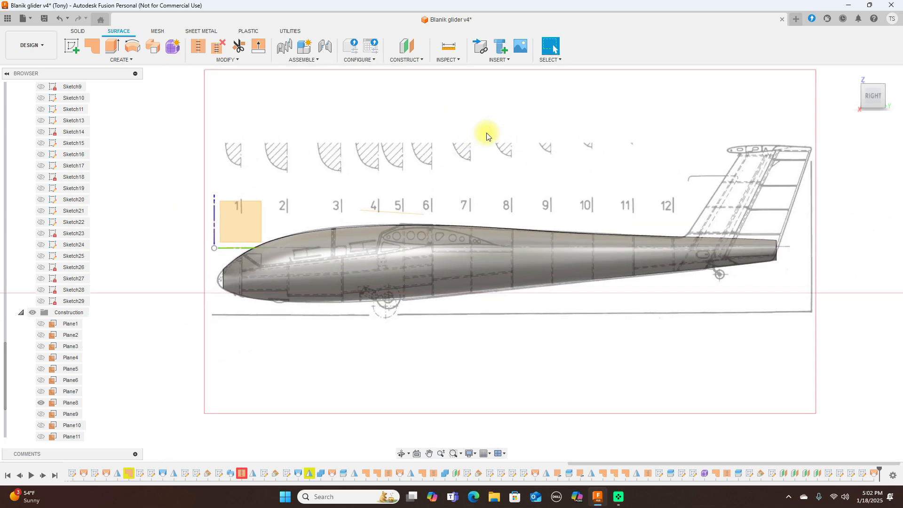
pyautogui.scroll(4, 216, 275)
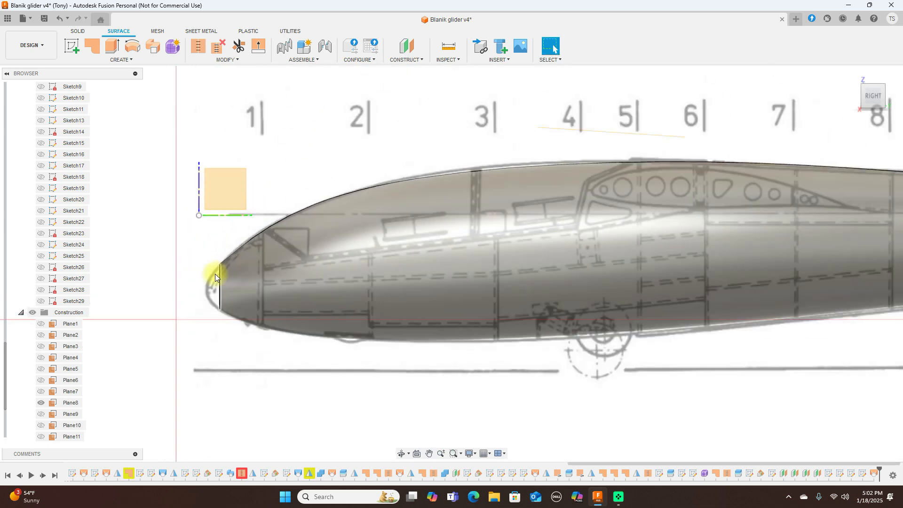
# Step: Select the edge around the nose opening to inspect it, then clear the selection
pyautogui.doubleClick(219, 279)
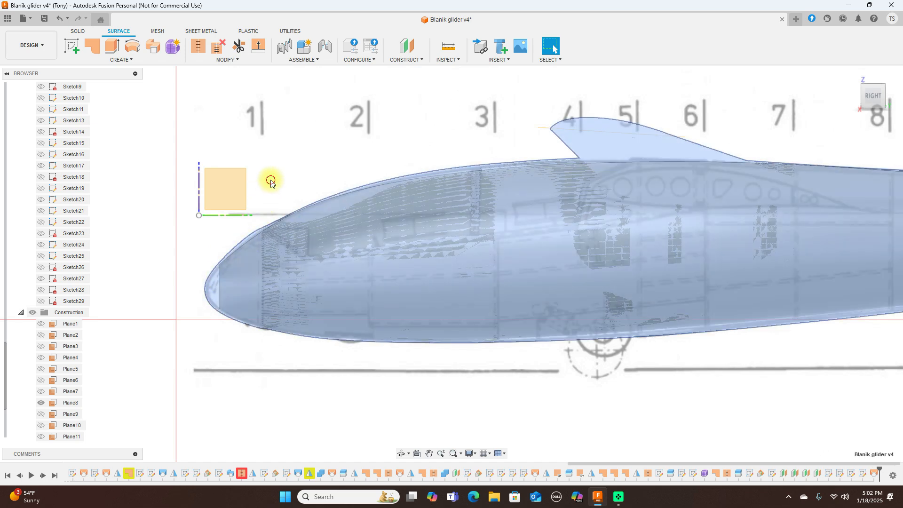
pyautogui.click(271, 179)
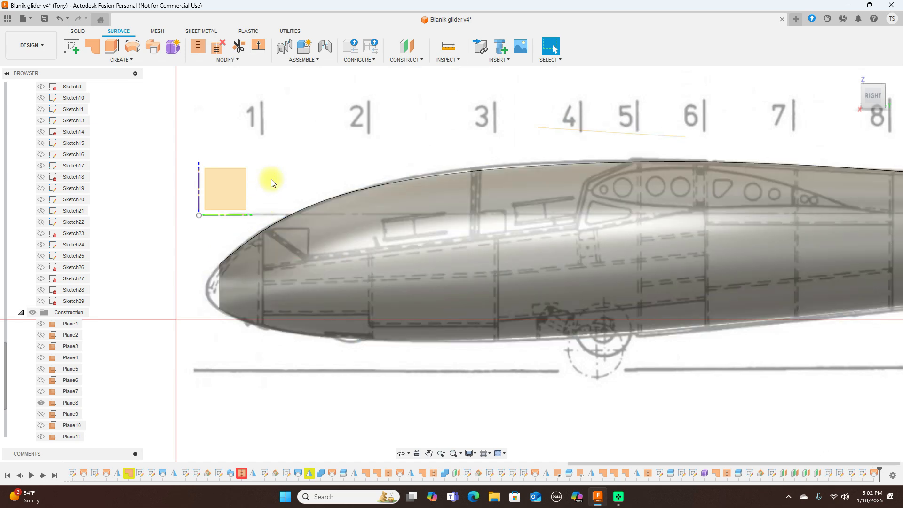
pyautogui.scroll(-4, 307, 194)
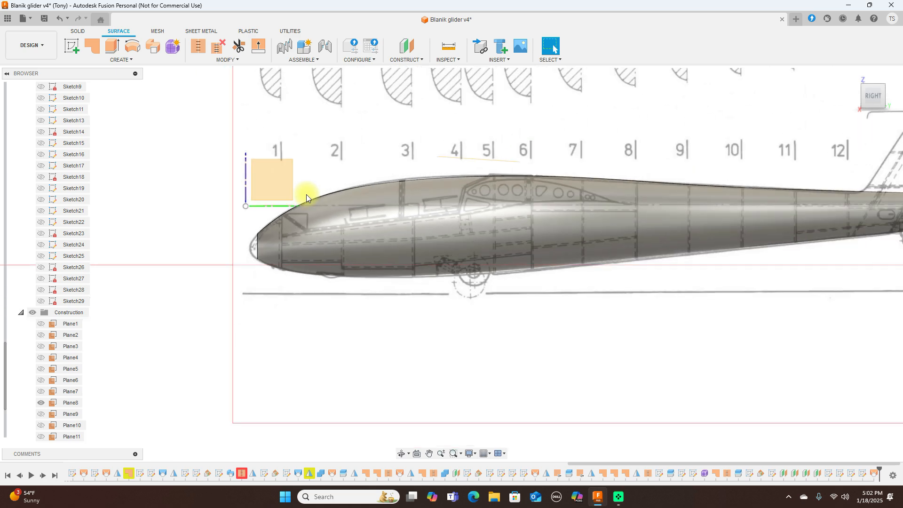
pyautogui.scroll(5, 71, 235)
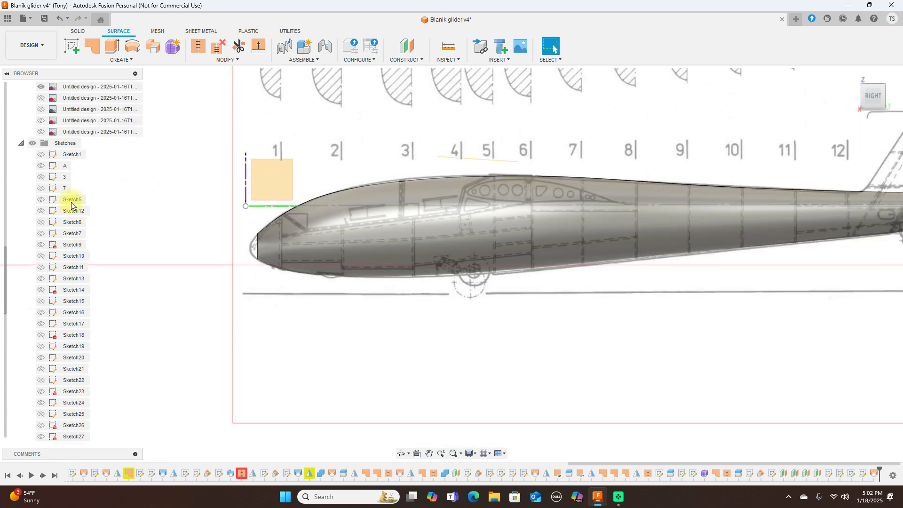
# Step: Make the Wing body visible and hide the blueprint canvas images
pyautogui.click(21, 143)
pyautogui.scroll(3, 80, 209)
pyautogui.click(41, 131)
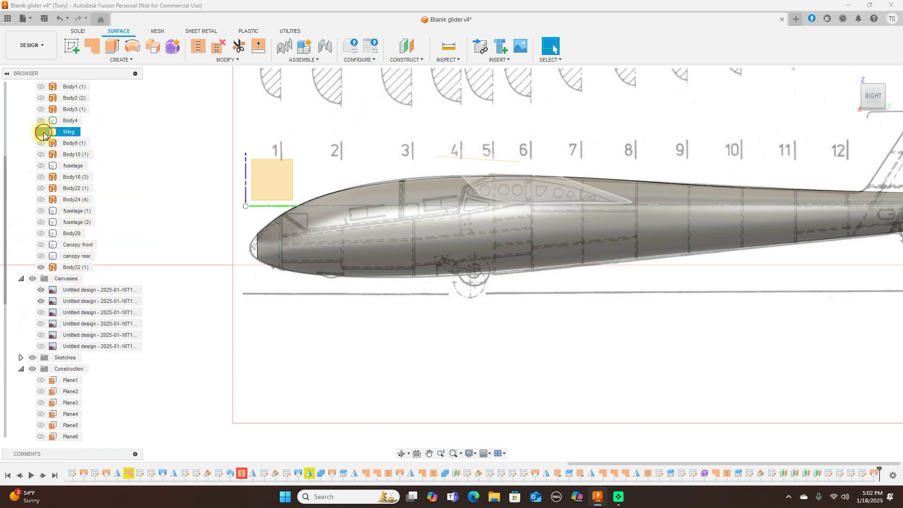
pyautogui.scroll(2, 139, 170)
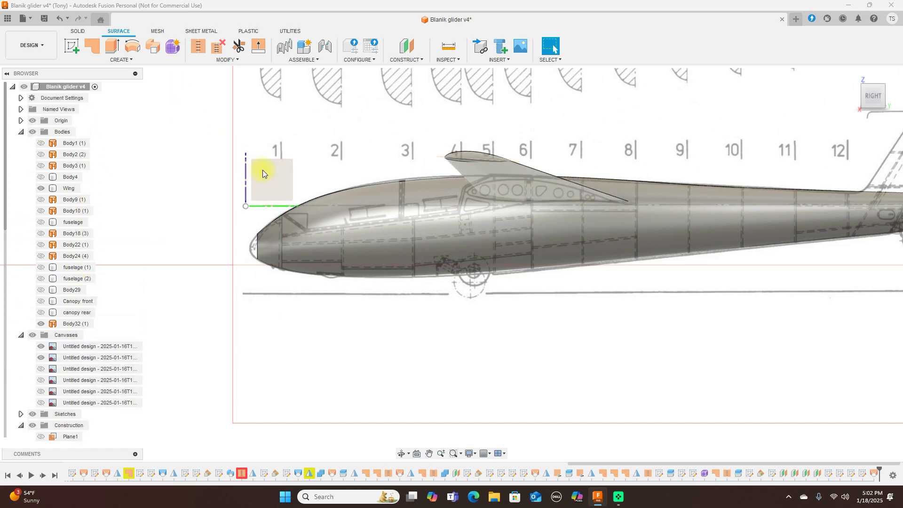
pyautogui.scroll(-3, 262, 172)
pyautogui.click(78, 31)
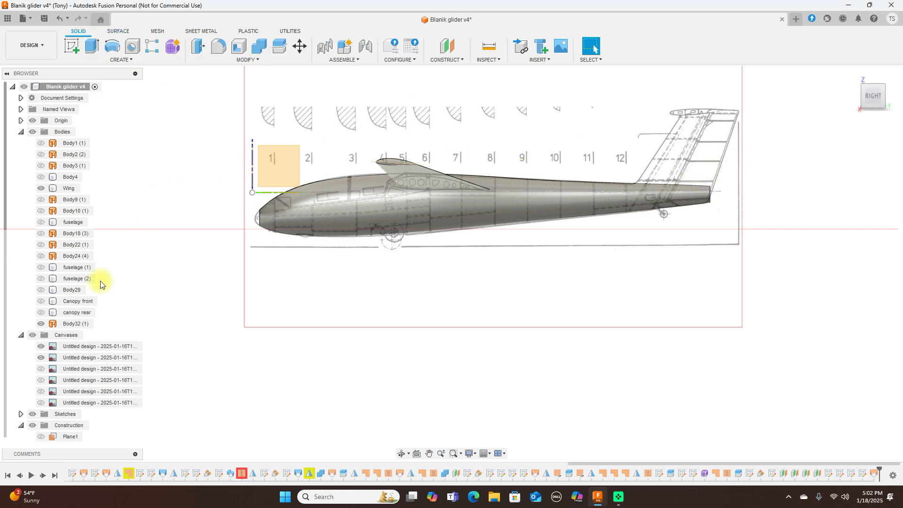
pyautogui.click(32, 336)
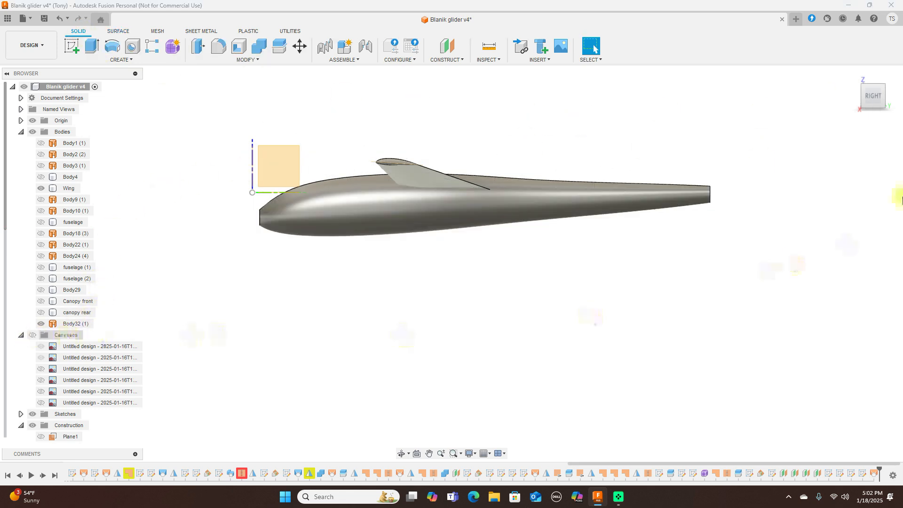
# Step: Inspect the glider from front, oblique and right side views, briefly selecting Body32 (1)
pyautogui.click(857, 97)
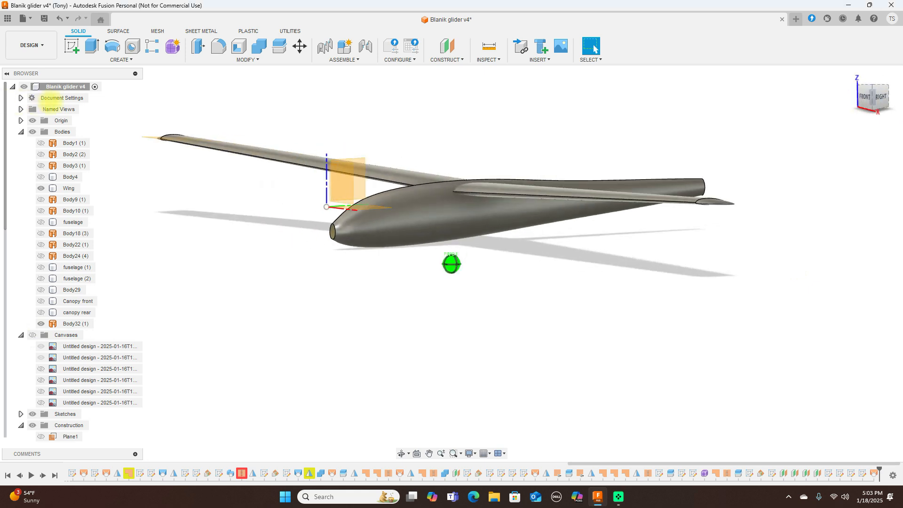
pyautogui.moveTo(104, 97)
pyautogui.keyDown('shift'); pyautogui.mouseDown(button='middle')
pyautogui.moveTo(121, 96)
pyautogui.moveTo(91, 112)
pyautogui.moveTo(68, 110)
pyautogui.moveTo(867, 93)
pyautogui.moveTo(724, 94)
pyautogui.moveTo(726, 105)
pyautogui.moveTo(839, 129)
pyautogui.moveTo(4, 96)
pyautogui.moveTo(871, 96)
pyautogui.mouseUp(button='middle'); pyautogui.keyUp('shift')
pyautogui.click(874, 97)
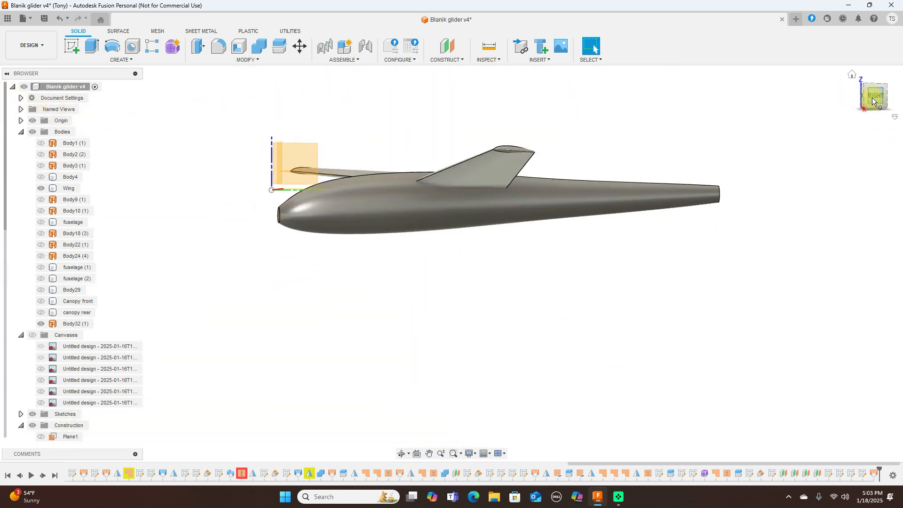
pyautogui.click(550, 184)
pyautogui.click(151, 121)
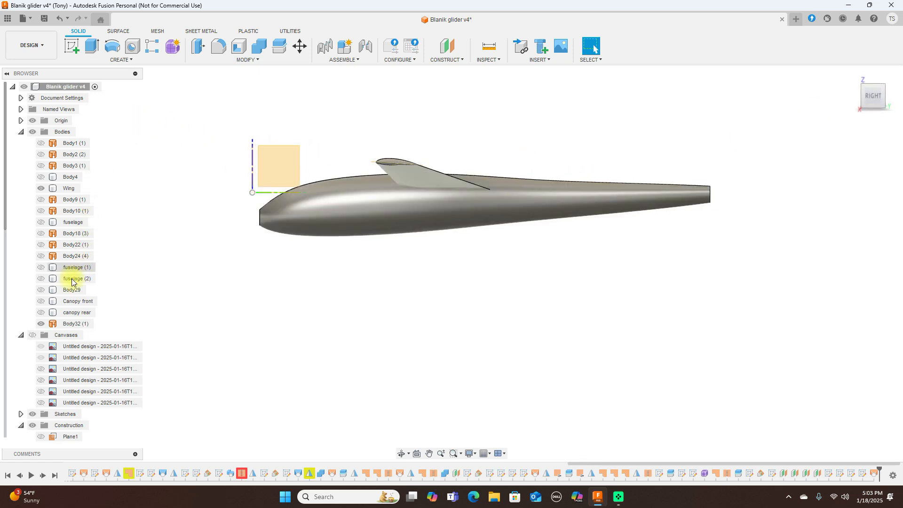
# Step: Show the blueprint canvases again and turn to a head-on front view of the nose
pyautogui.click(34, 337)
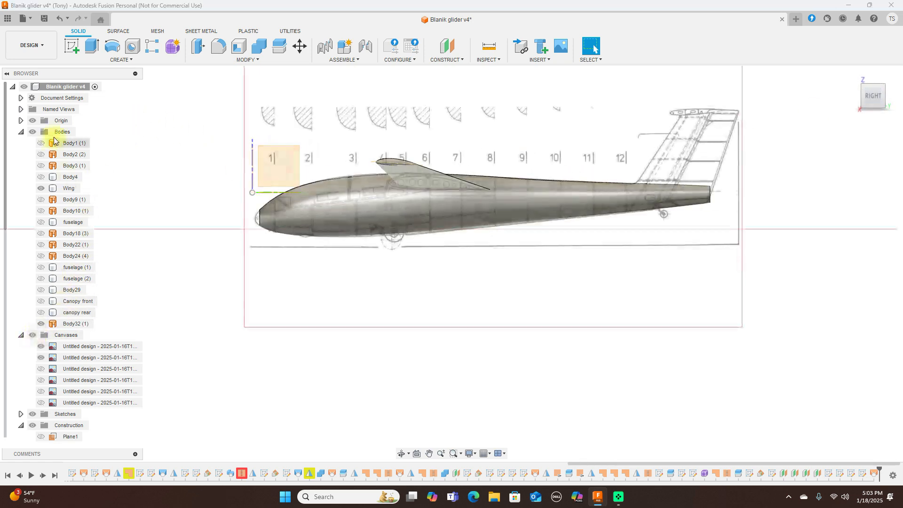
pyautogui.click(47, 148)
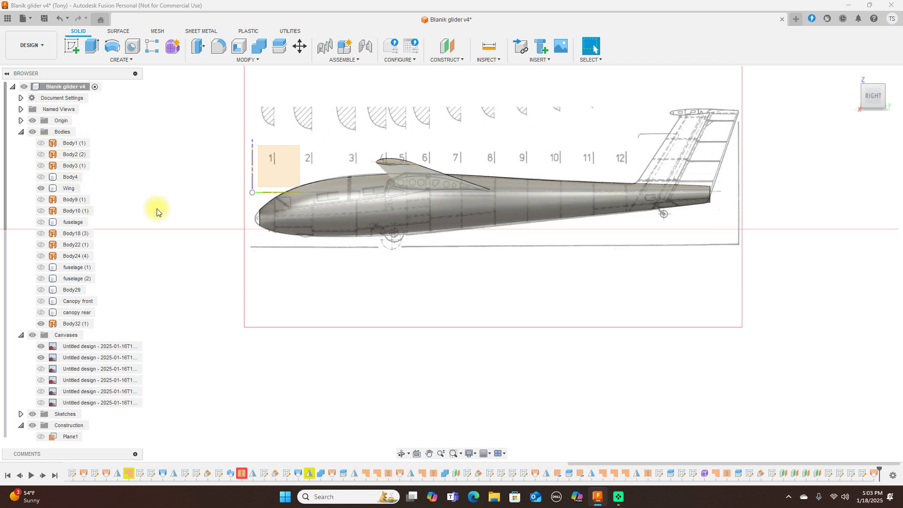
pyautogui.click(321, 220)
pyautogui.scroll(5, 322, 220)
pyautogui.click(343, 123)
pyautogui.moveTo(342, 123); pyautogui.dragTo(515, 118, button='middle')
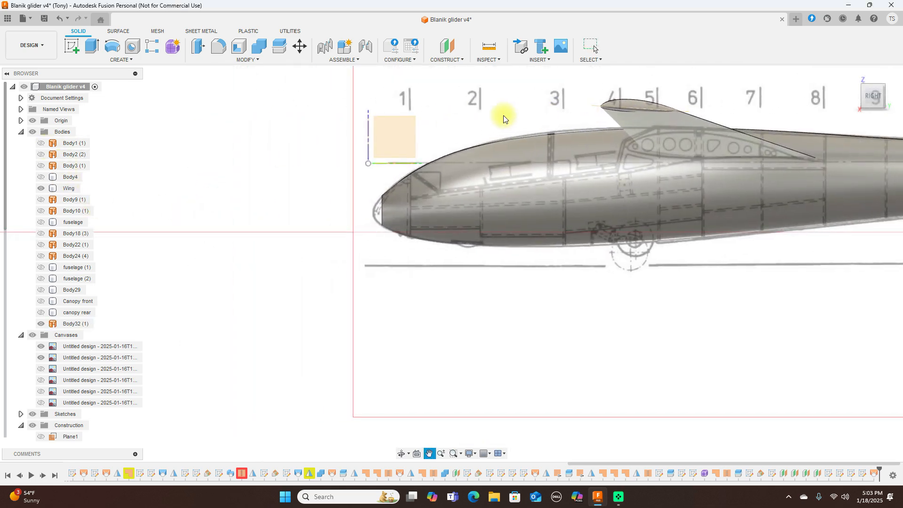
pyautogui.scroll(2, 473, 128)
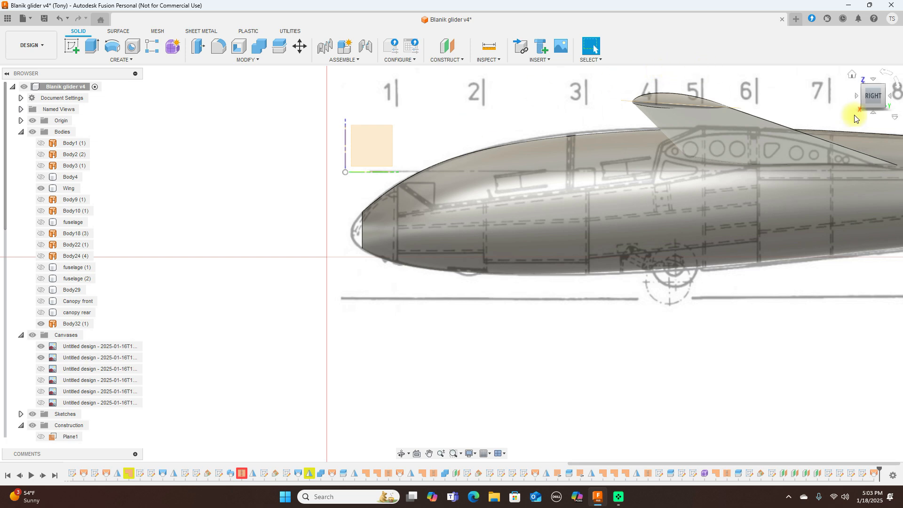
pyautogui.click(859, 96)
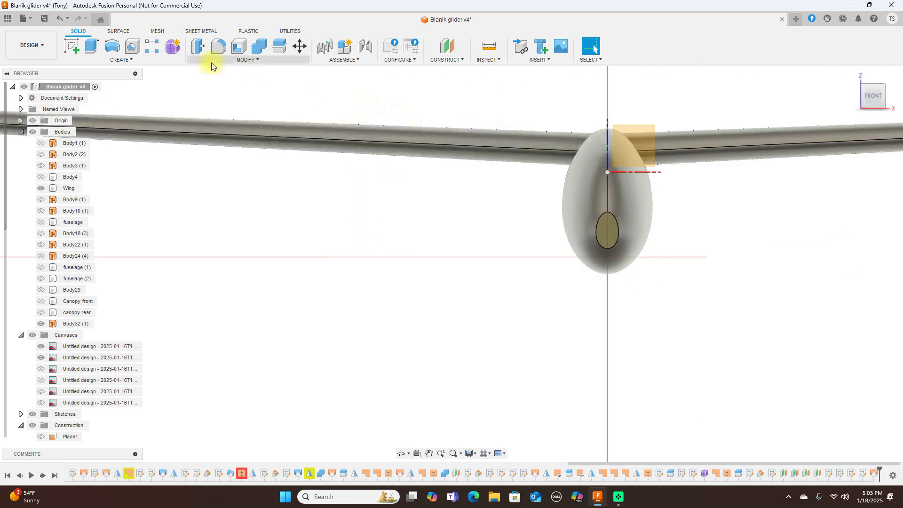
pyautogui.click(118, 32)
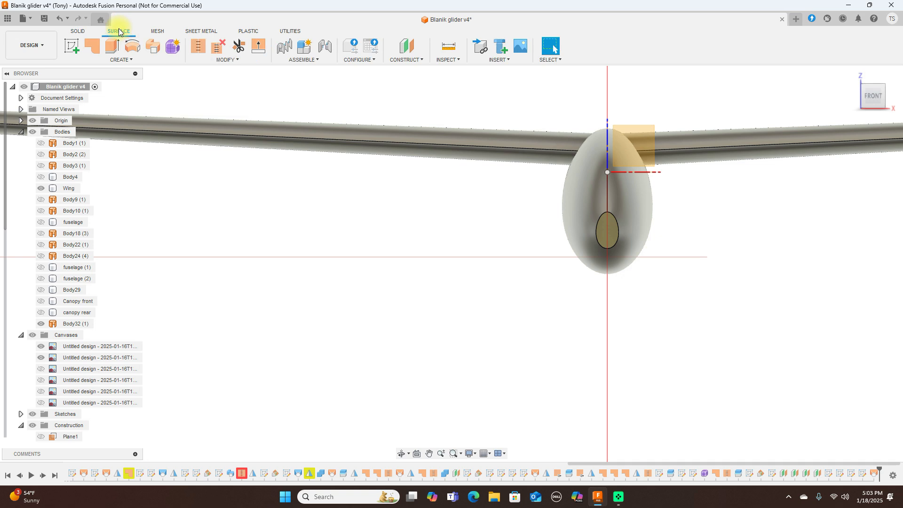
# Step: Patch the nose opening edge to create Body33 (1), then select the new patch face
pyautogui.click(93, 45)
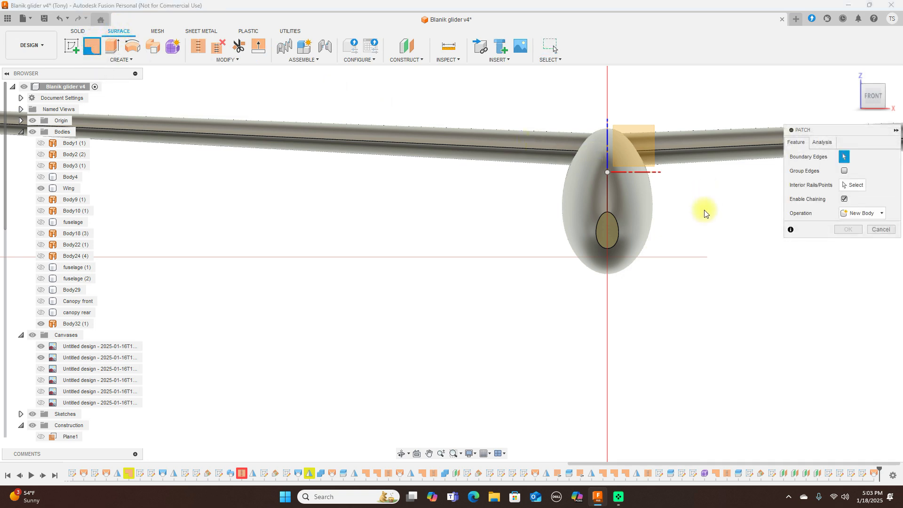
pyautogui.click(617, 227)
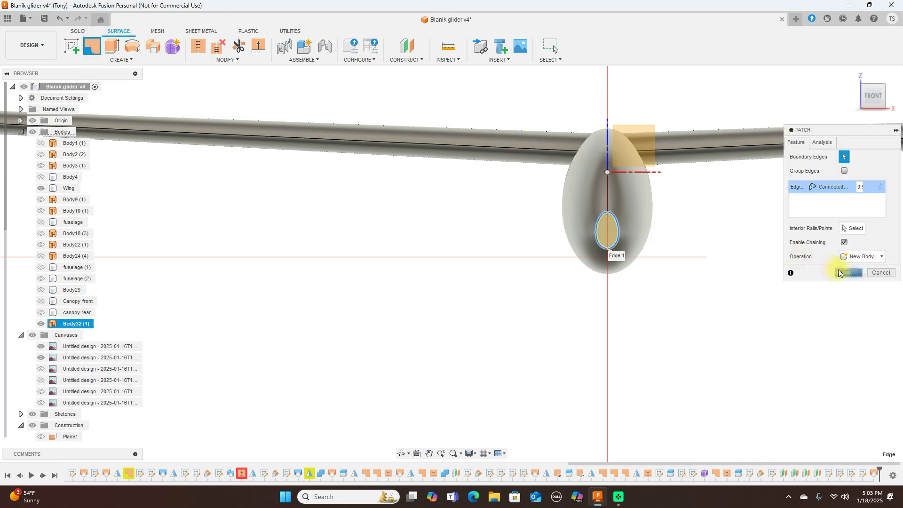
pyautogui.click(845, 273)
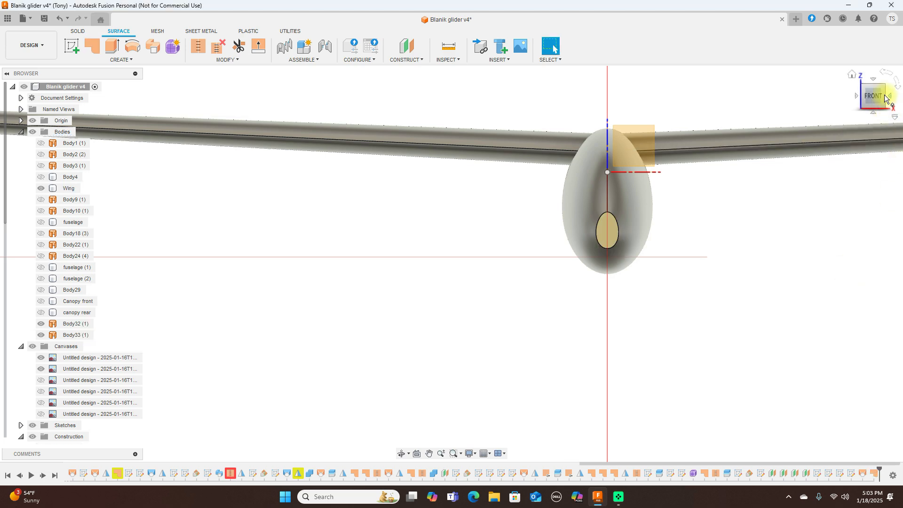
pyautogui.click(891, 97)
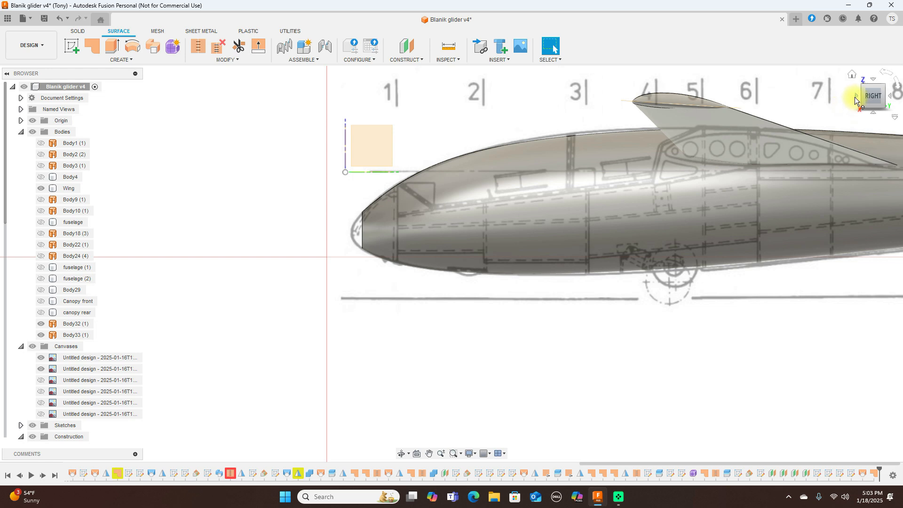
pyautogui.click(856, 98)
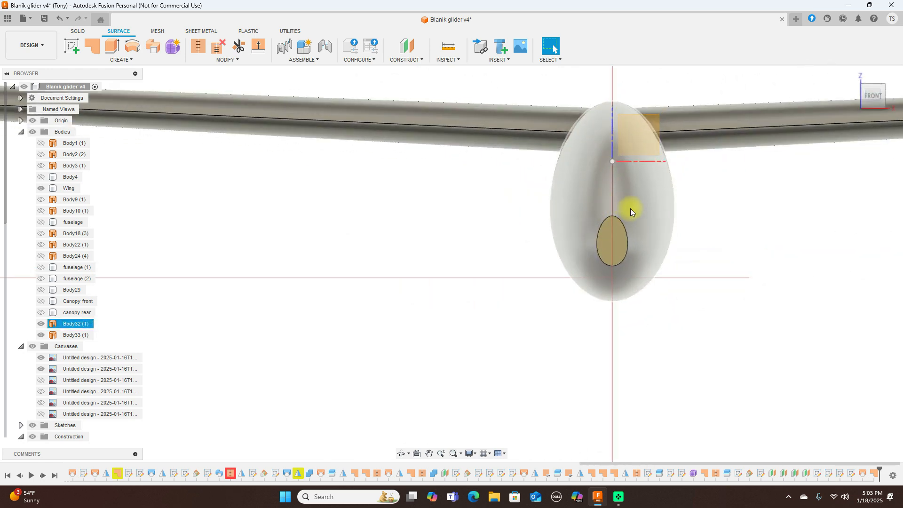
pyautogui.click(709, 233)
pyautogui.click(617, 239)
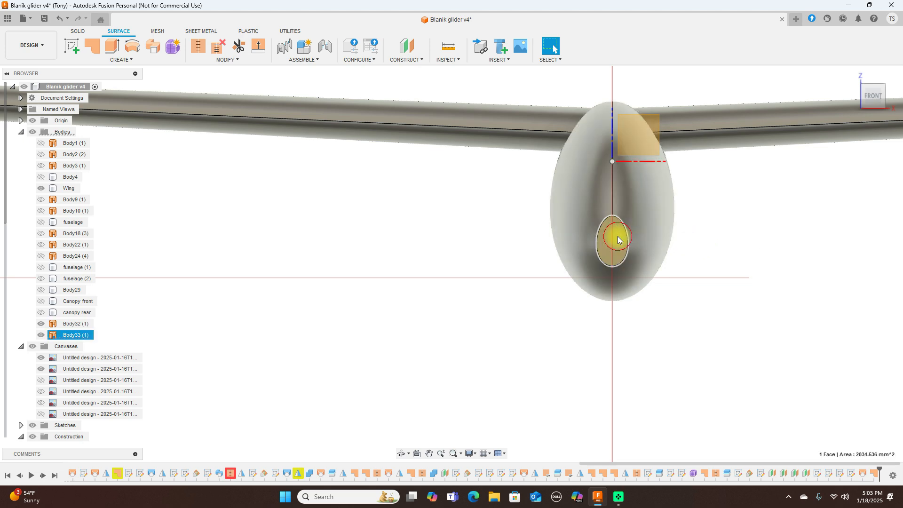
# Step: Start a sketch on the nose patch face and project the nose opening edge into it
pyautogui.click(72, 46)
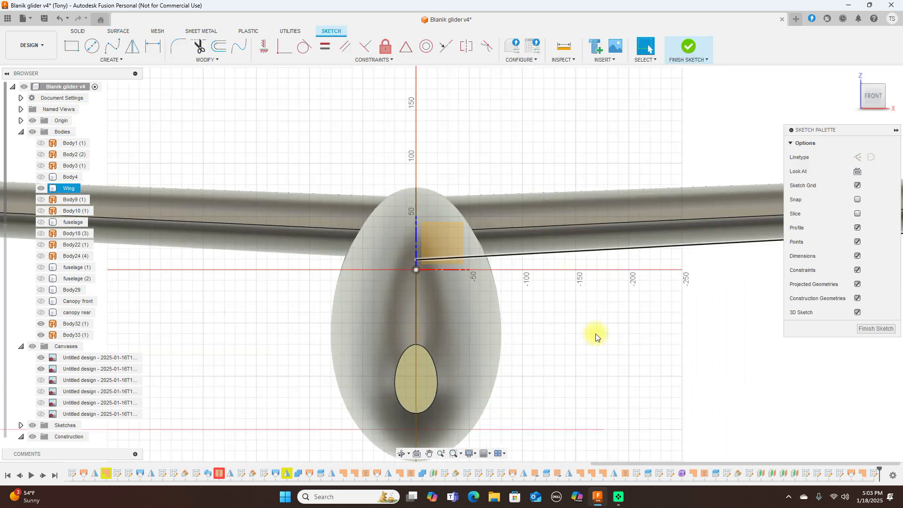
pyautogui.press('p')
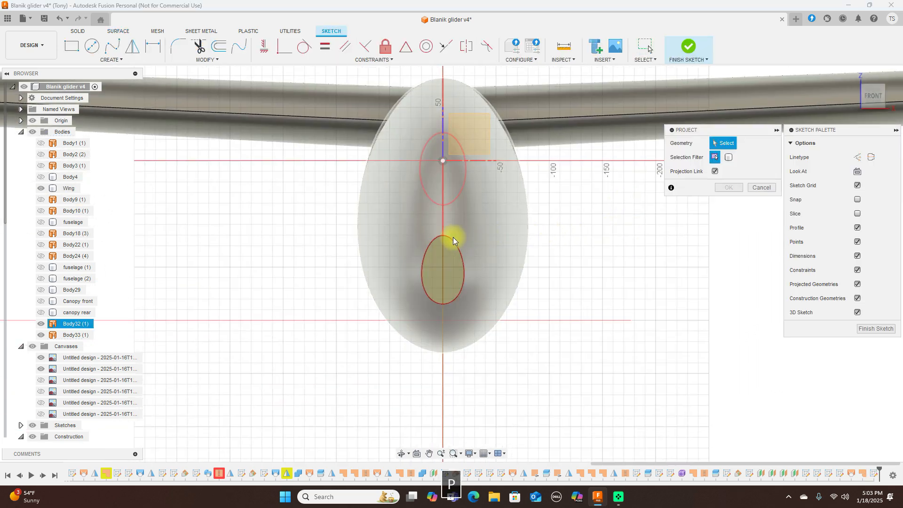
pyautogui.click(468, 241)
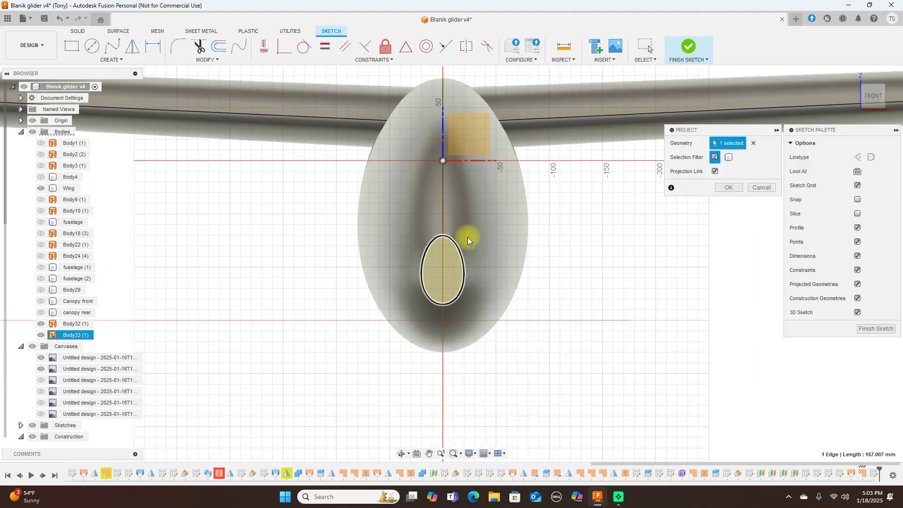
pyautogui.click(724, 188)
# Step: Draw a vertical line from the oval's top to bottom and finish the sketch
pyautogui.press('l')
pyautogui.scroll(3, 505, 214)
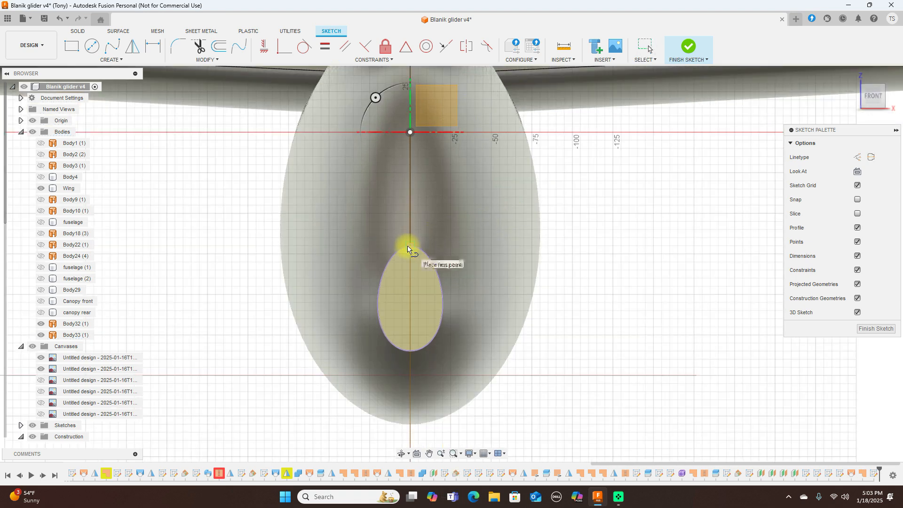
pyautogui.click(409, 247)
pyautogui.click(413, 357)
pyautogui.rightClick(413, 357)
pyautogui.click(433, 357)
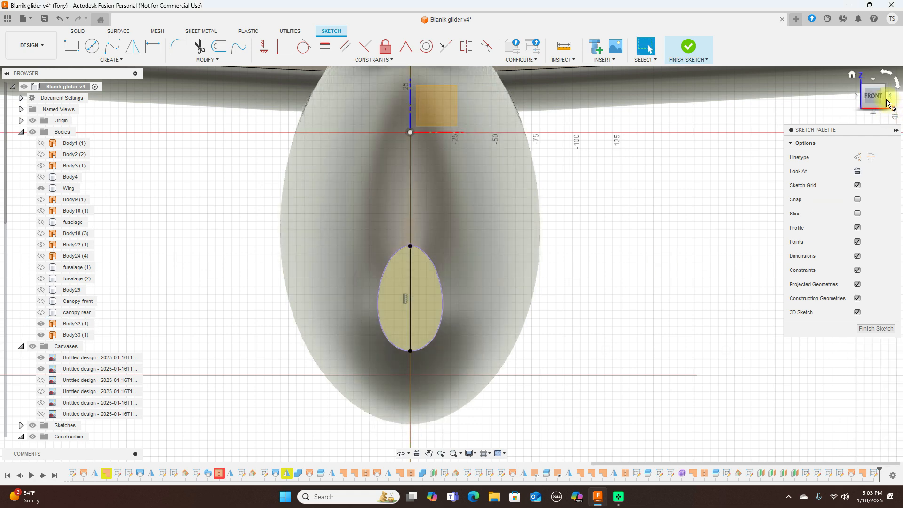
pyautogui.click(690, 47)
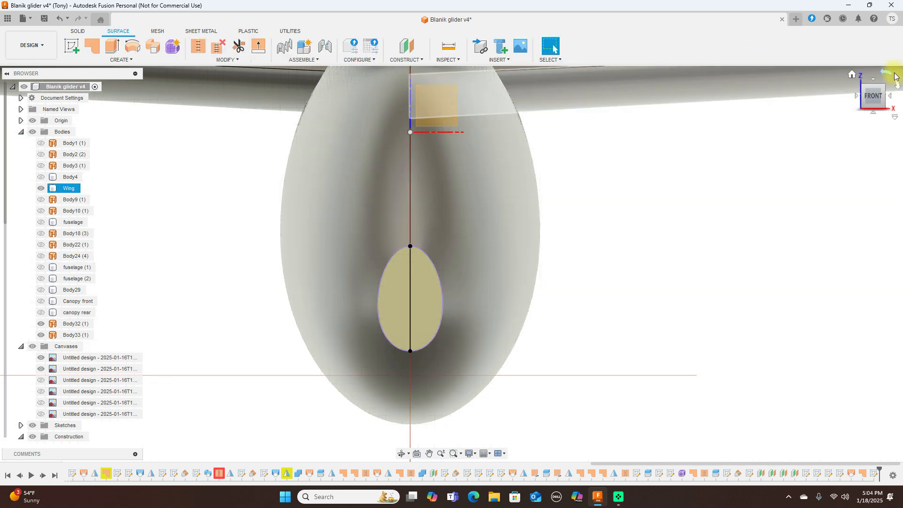
# Step: Turn to the right side view, centre the nose, and start a new sketch
pyautogui.click(893, 97)
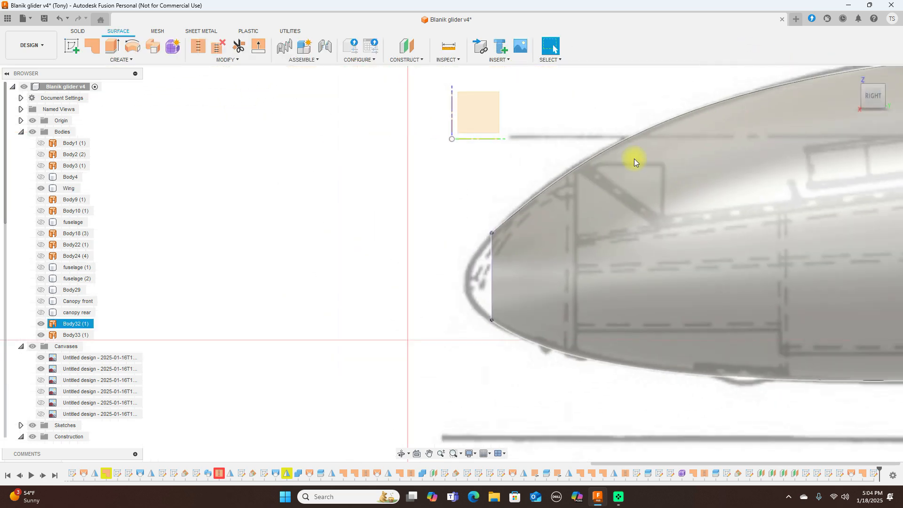
pyautogui.moveTo(605, 141); pyautogui.dragTo(519, 106, button='middle')
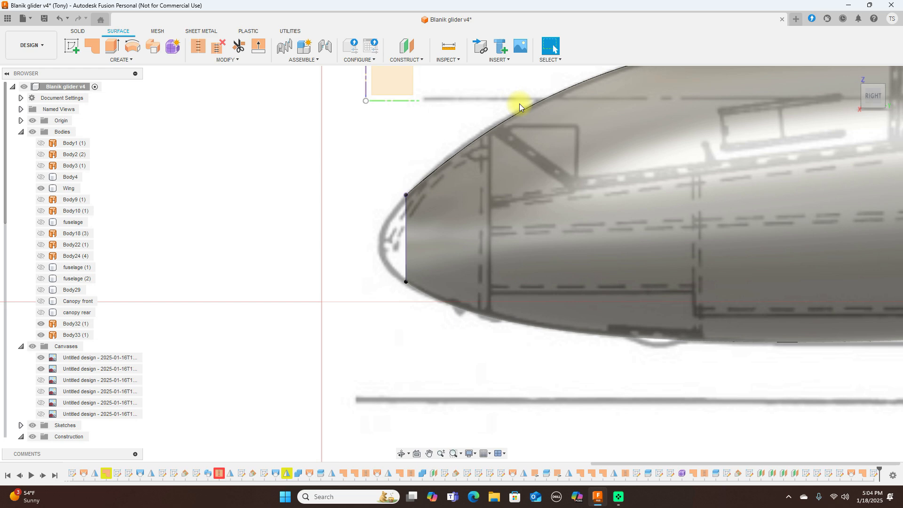
pyautogui.scroll(2, 365, 116)
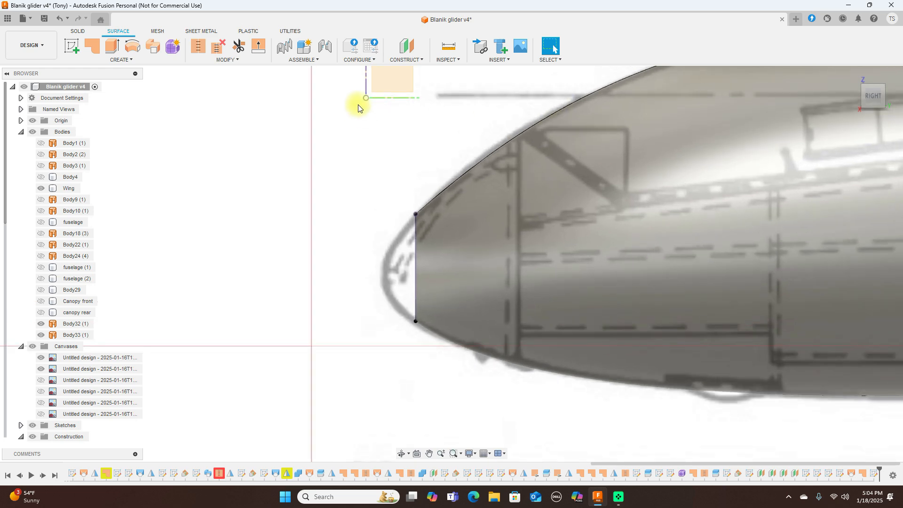
pyautogui.click(71, 45)
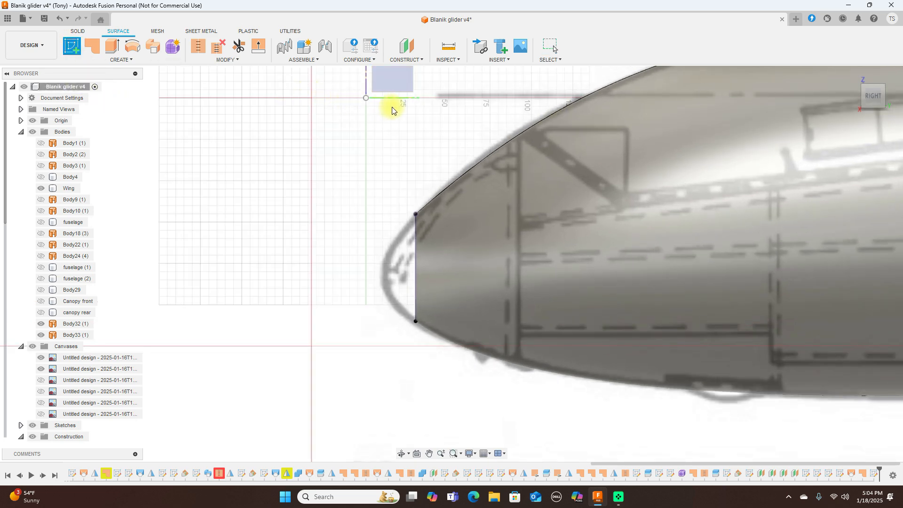
# Step: Place the sketch on the side origin plane and project the vertical nose line
pyautogui.click(388, 85)
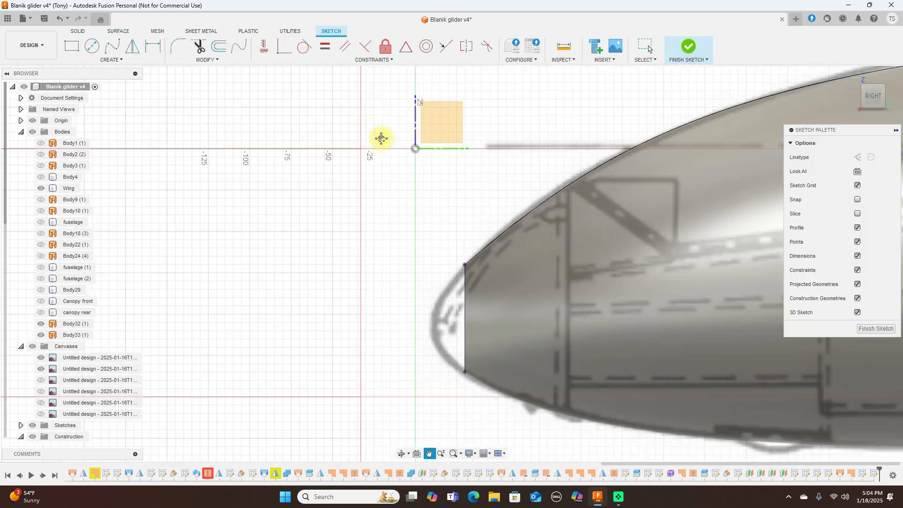
pyautogui.scroll(2, 349, 168)
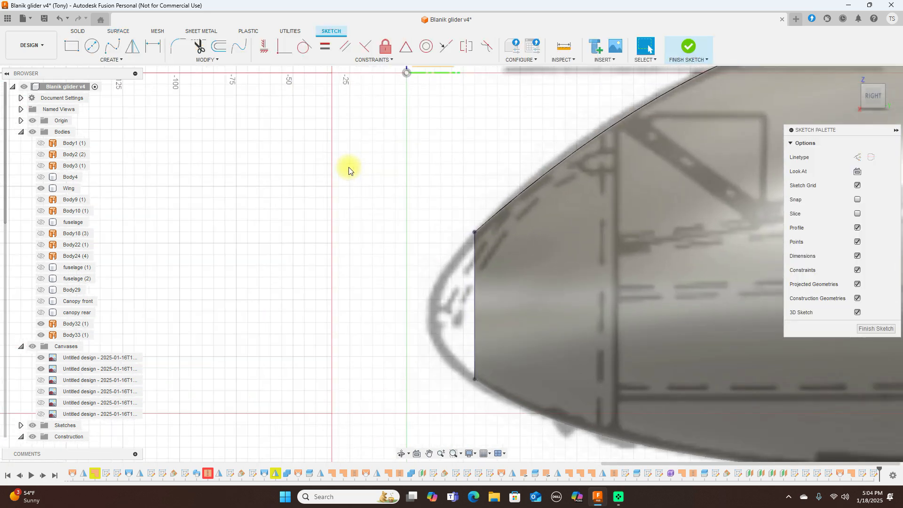
pyautogui.press('p')
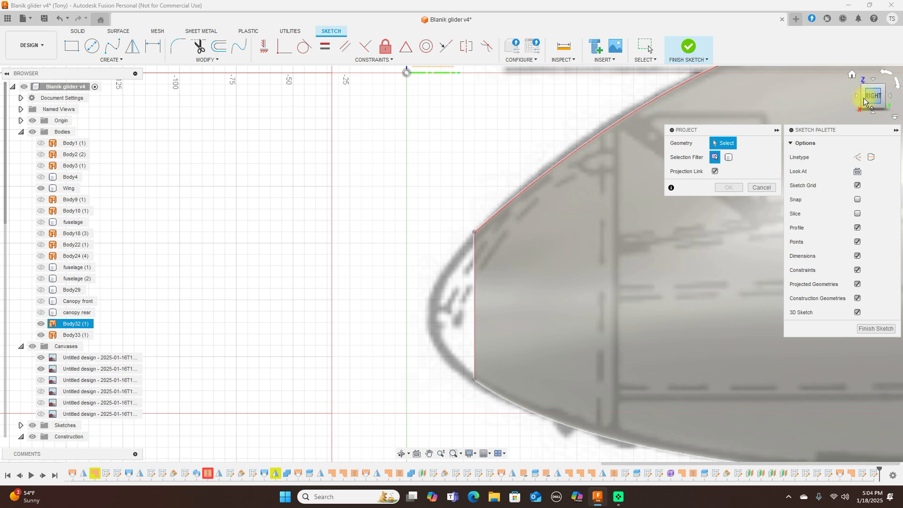
pyautogui.click(480, 282)
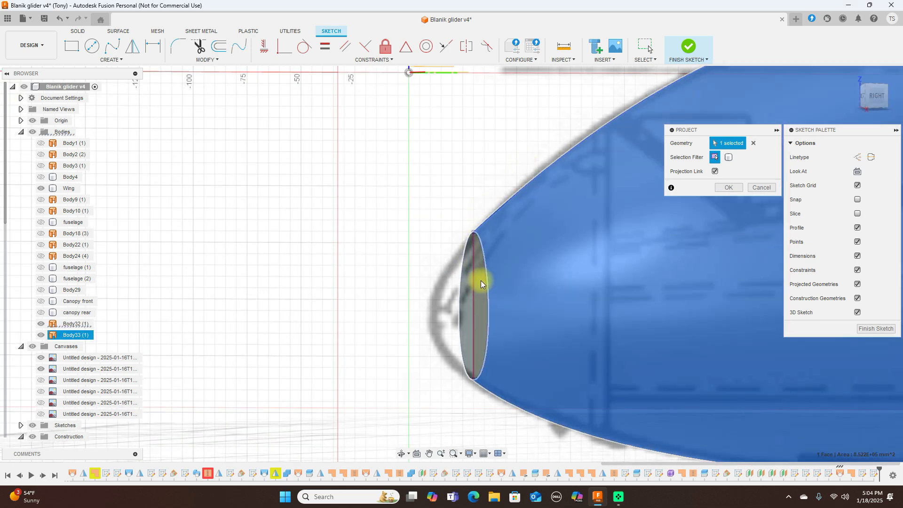
pyautogui.click(475, 289)
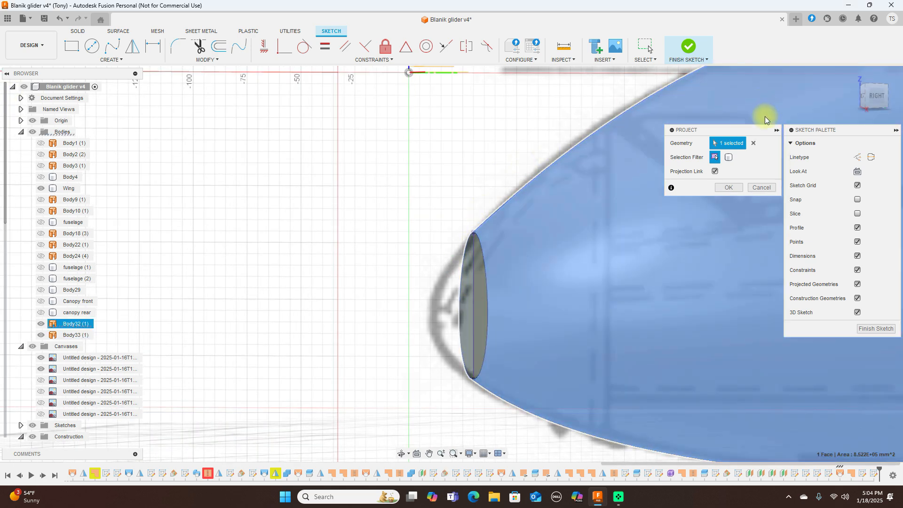
pyautogui.click(754, 143)
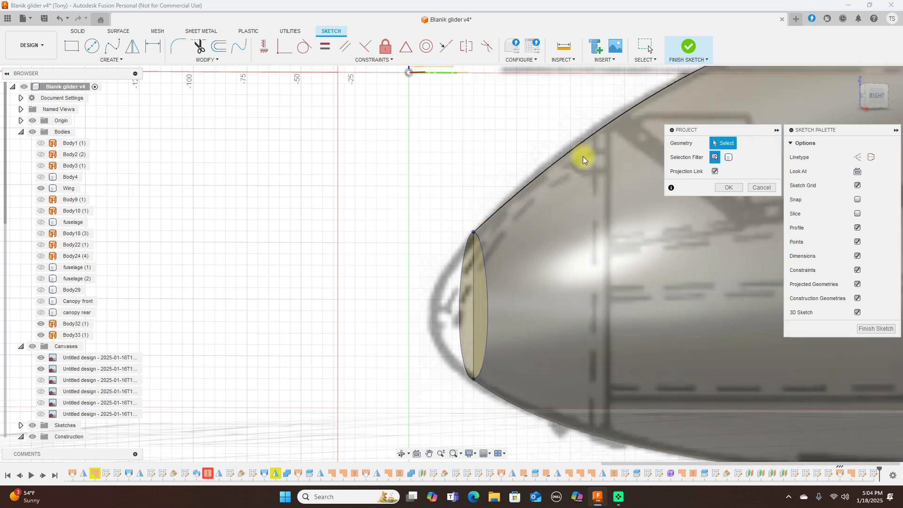
pyautogui.click(474, 286)
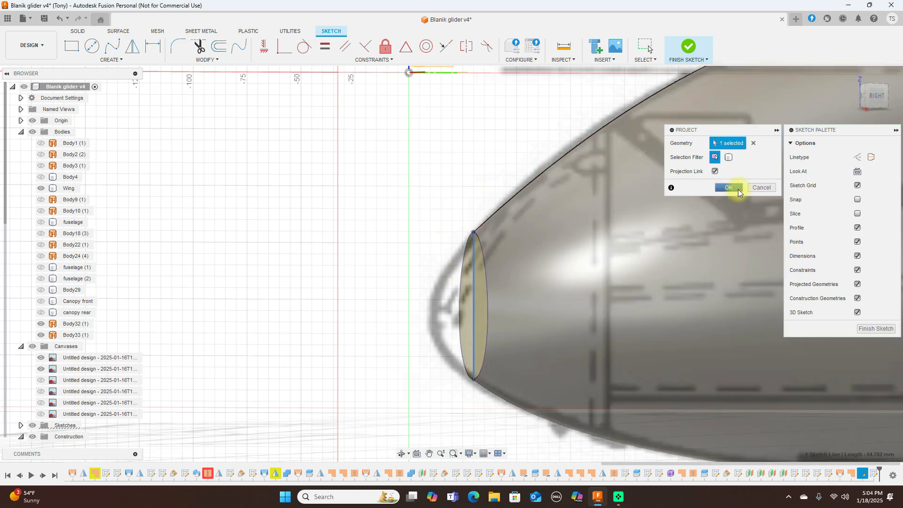
pyautogui.click(737, 189)
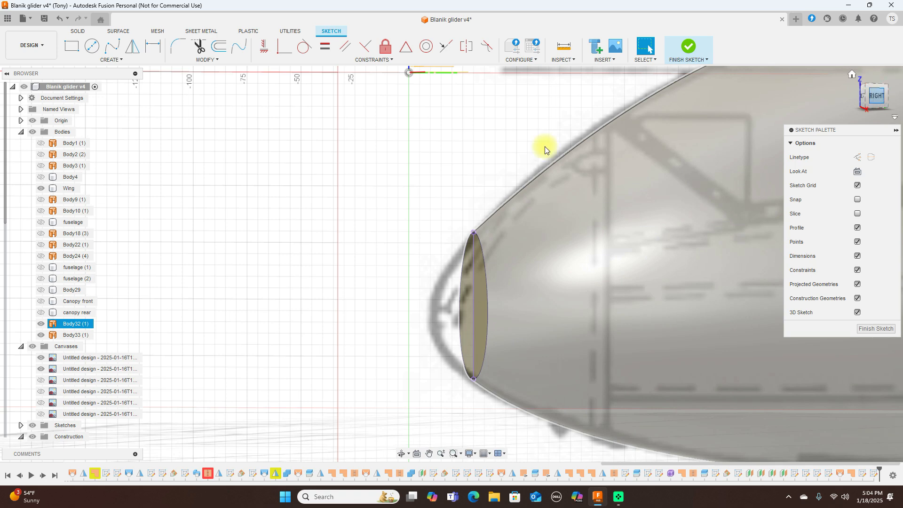
# Step: Draw a fit-point spline nose profile curving forward from the top of the opening downward
pyautogui.scroll(-3, 465, 162)
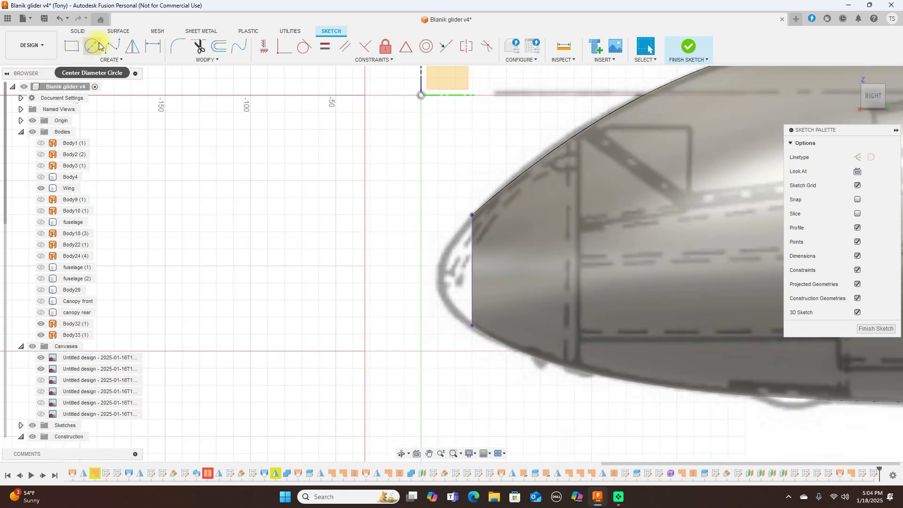
pyautogui.click(113, 45)
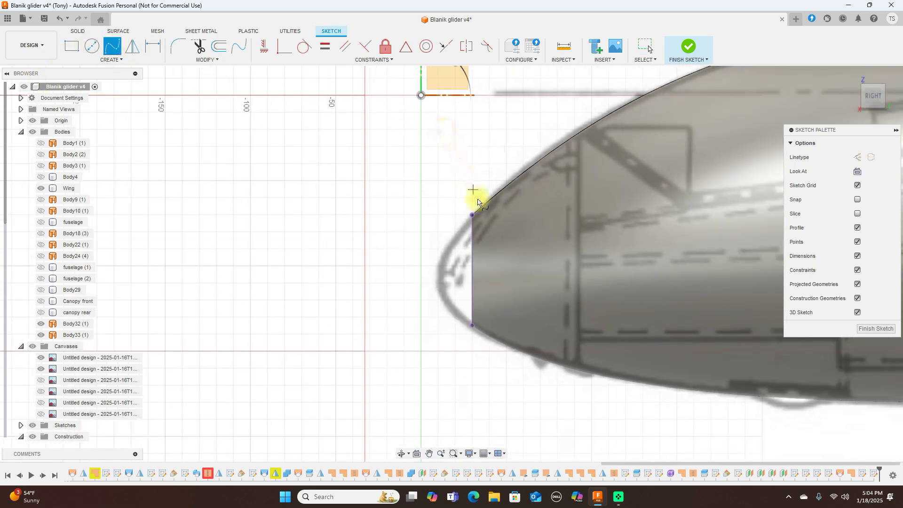
pyautogui.click(473, 216)
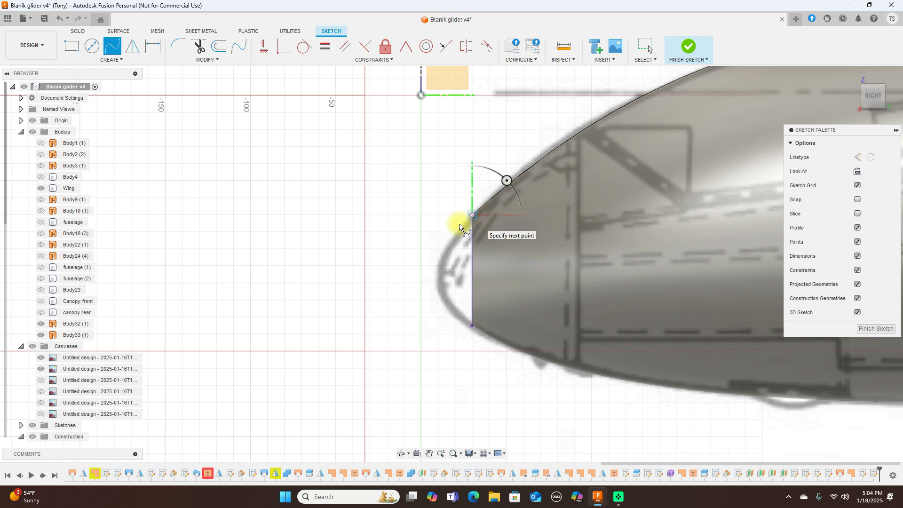
pyautogui.click(440, 262)
pyautogui.click(440, 294)
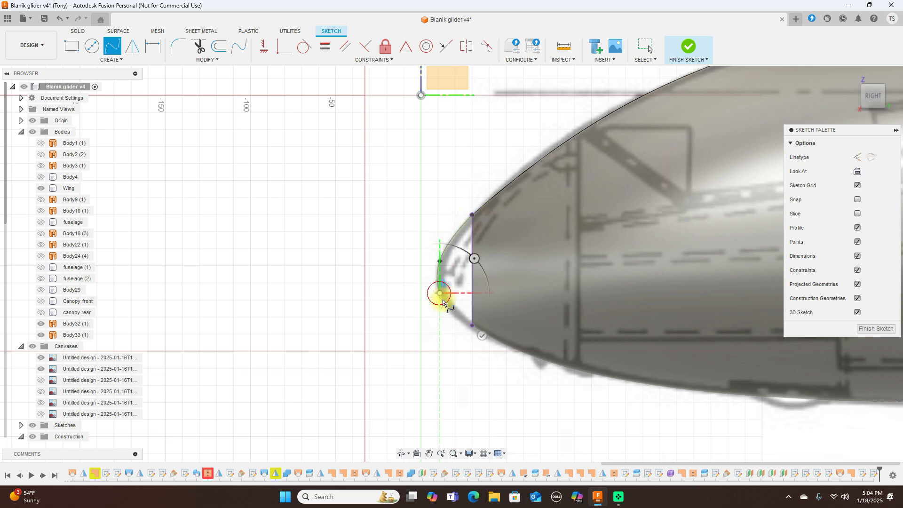
pyautogui.rightClick(473, 329)
pyautogui.click(500, 327)
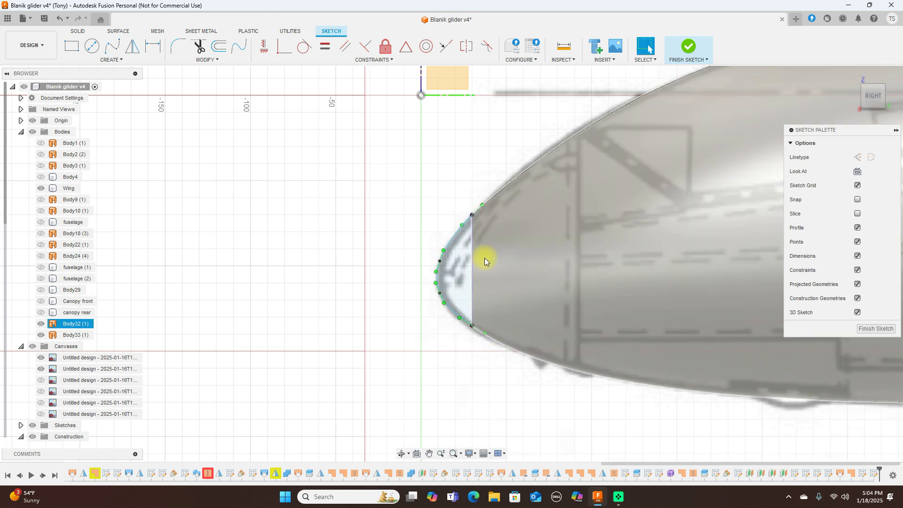
# Step: Orbit to a perspective view and begin a second spline on the nose opening ellipse
pyautogui.keyDown('shift'); pyautogui.moveTo(451, 264); pyautogui.dragTo(10, 118, button='middle'); pyautogui.keyUp('shift')
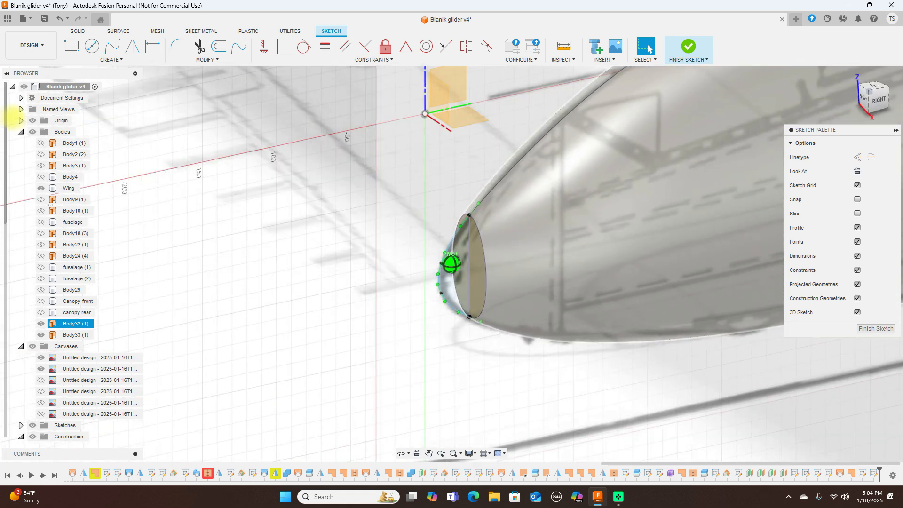
pyautogui.scroll(2, 461, 342)
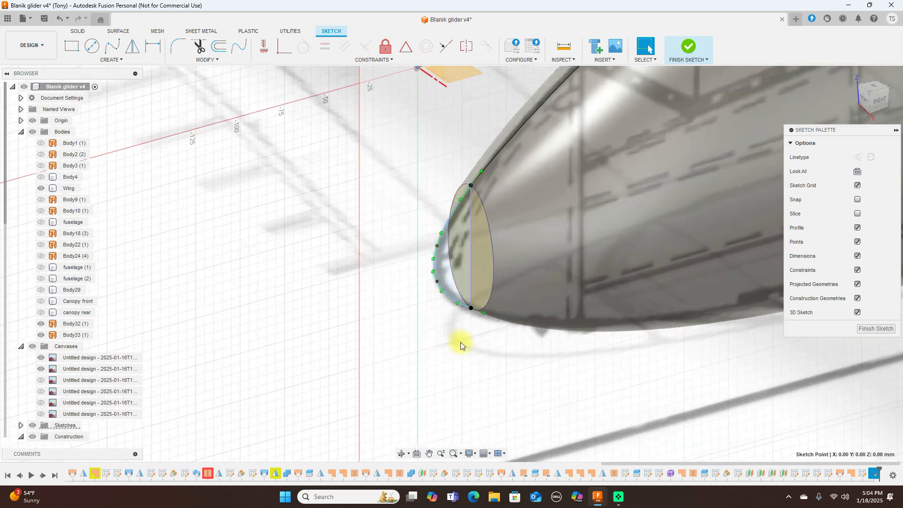
pyautogui.scroll(-2, 461, 343)
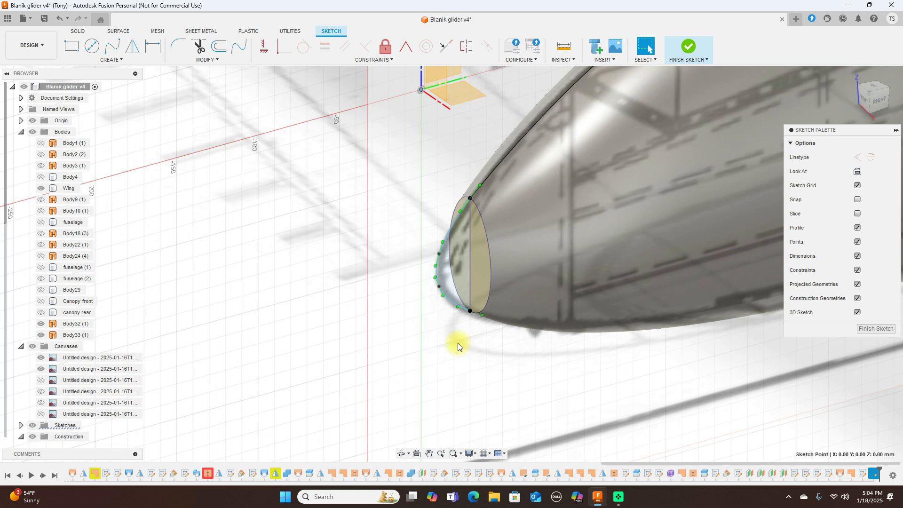
pyautogui.click(112, 45)
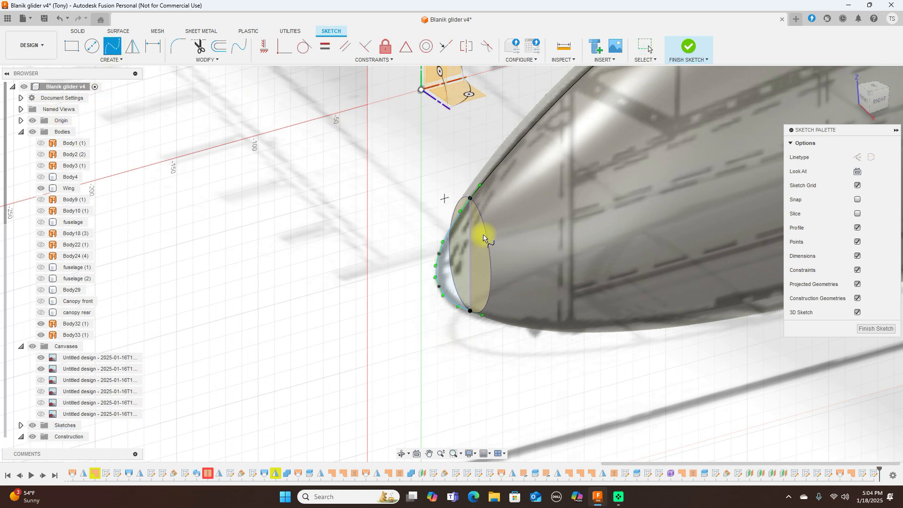
pyautogui.click(490, 262)
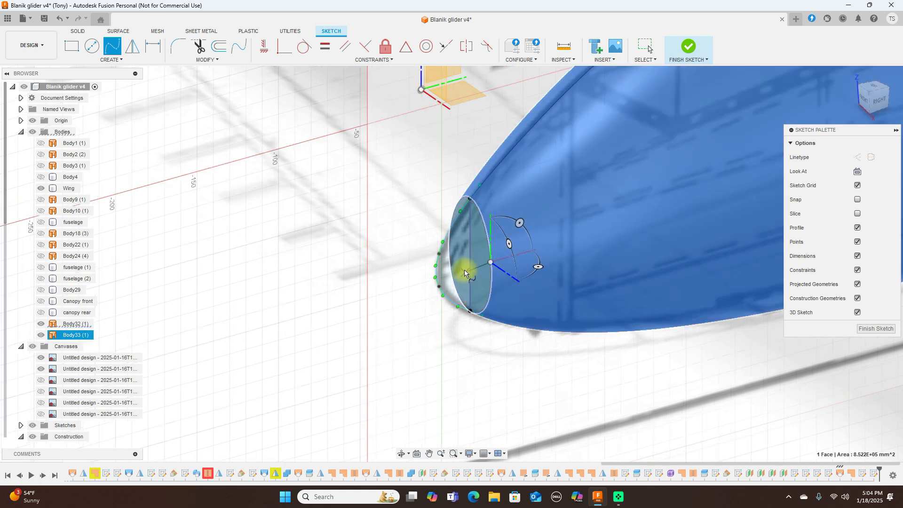
pyautogui.scroll(5, 463, 275)
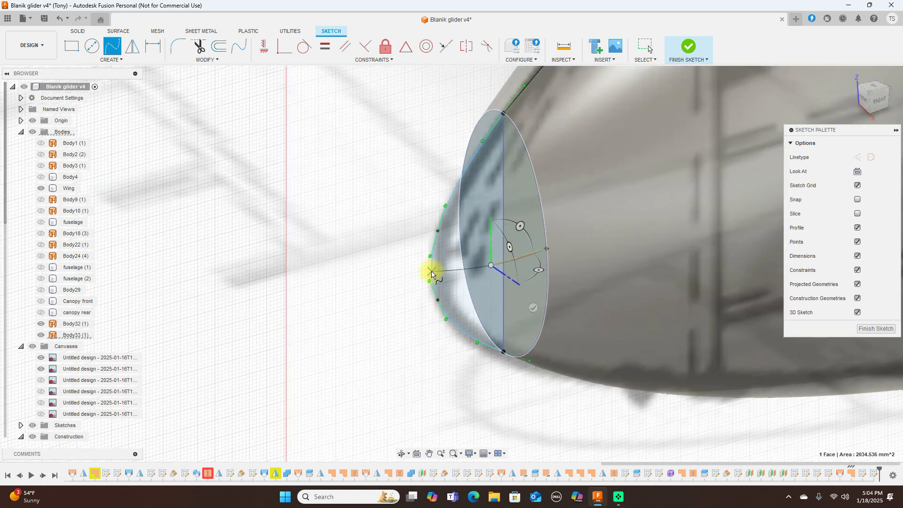
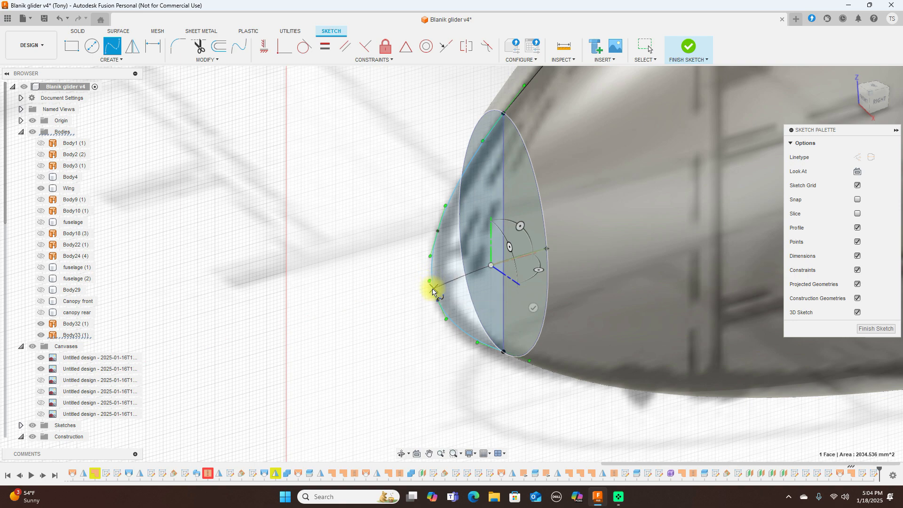
# Step: Close the nose outline with a straight line ending on the outline's endpoint
pyautogui.scroll(3, 432, 292)
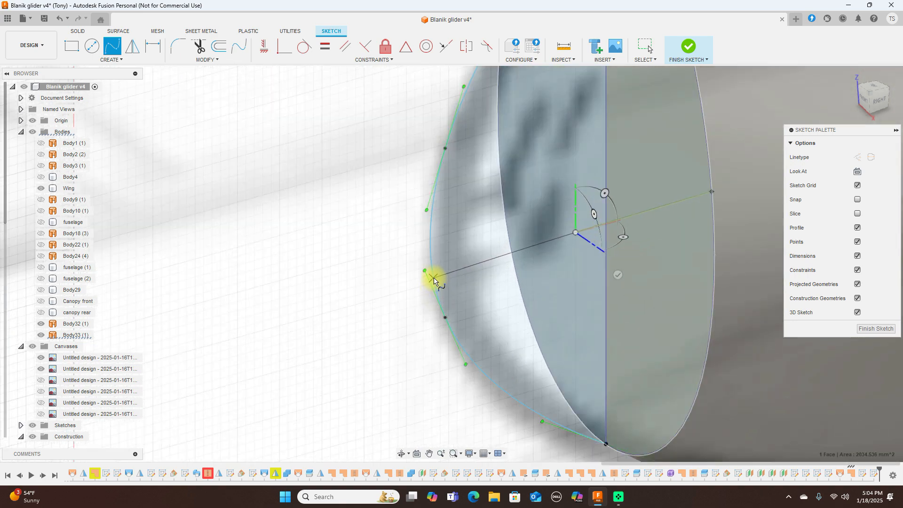
pyautogui.click(433, 281)
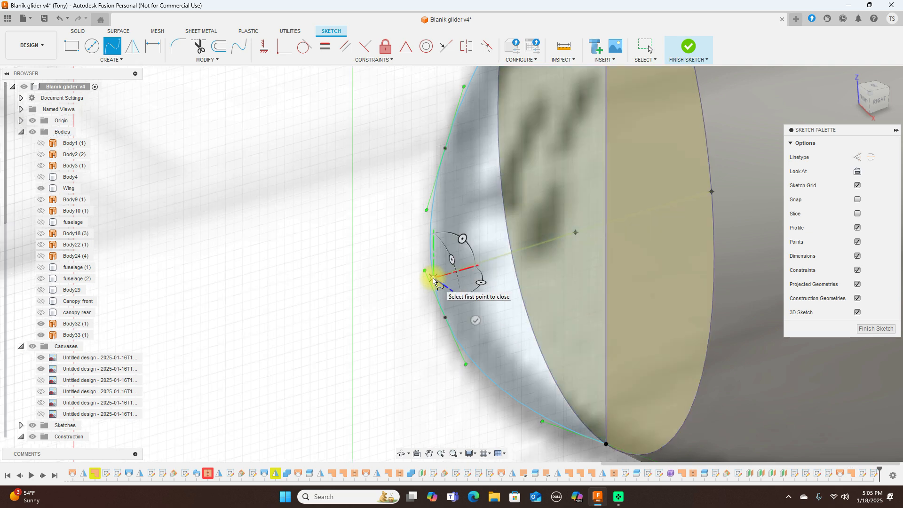
pyautogui.rightClick(433, 282)
pyautogui.click(393, 270)
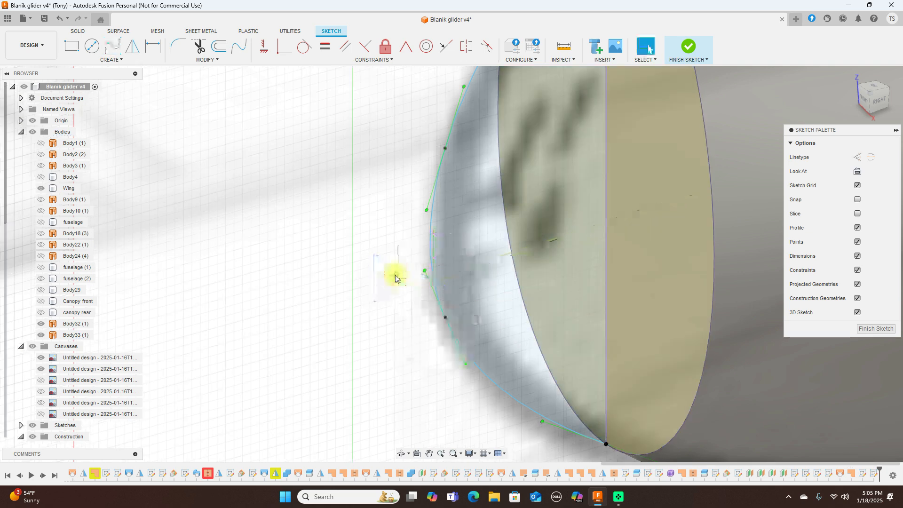
# Step: Draw a trial three-point fit-point spline from the nose's lower edge to the other curve
pyautogui.moveTo(887, 90); pyautogui.dragTo(873, 126)
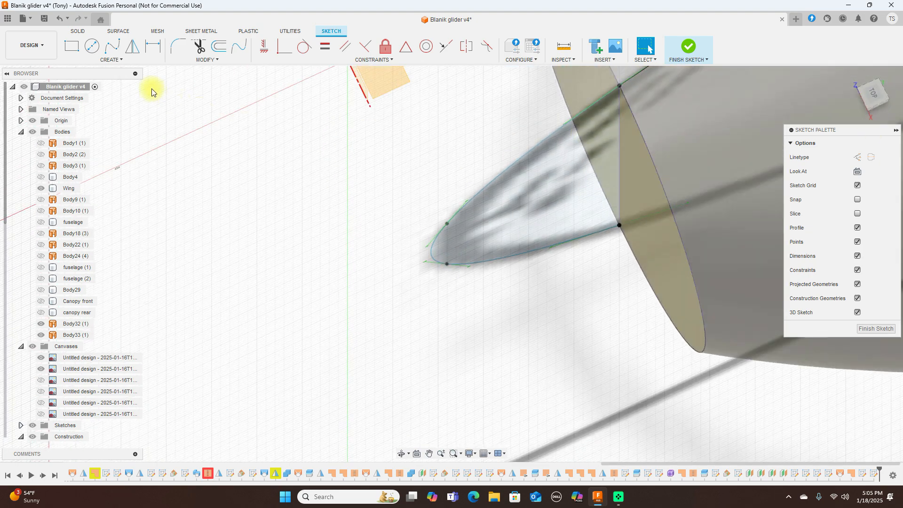
pyautogui.click(112, 46)
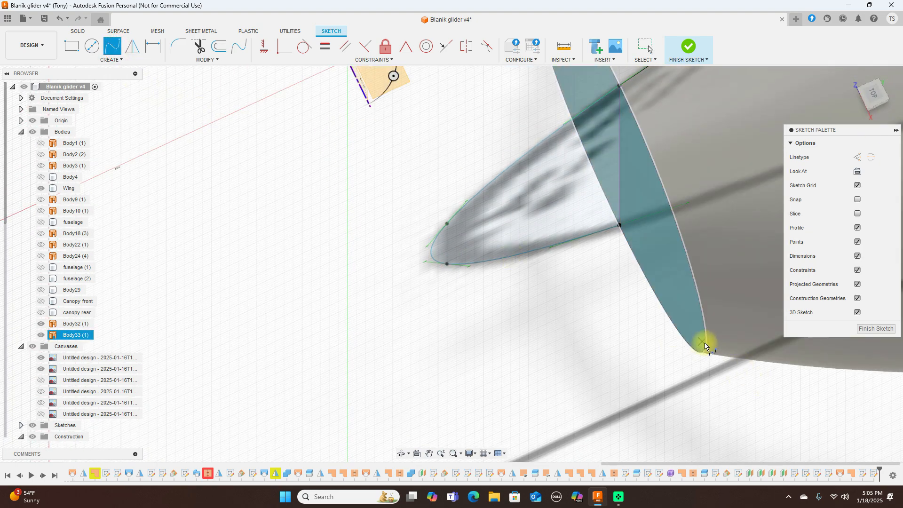
pyautogui.scroll(3, 704, 348)
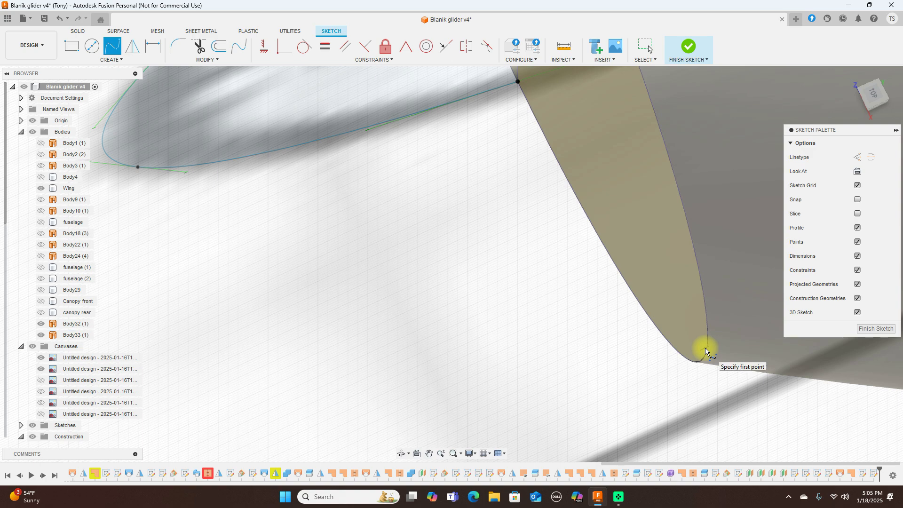
pyautogui.click(705, 350)
pyautogui.click(436, 295)
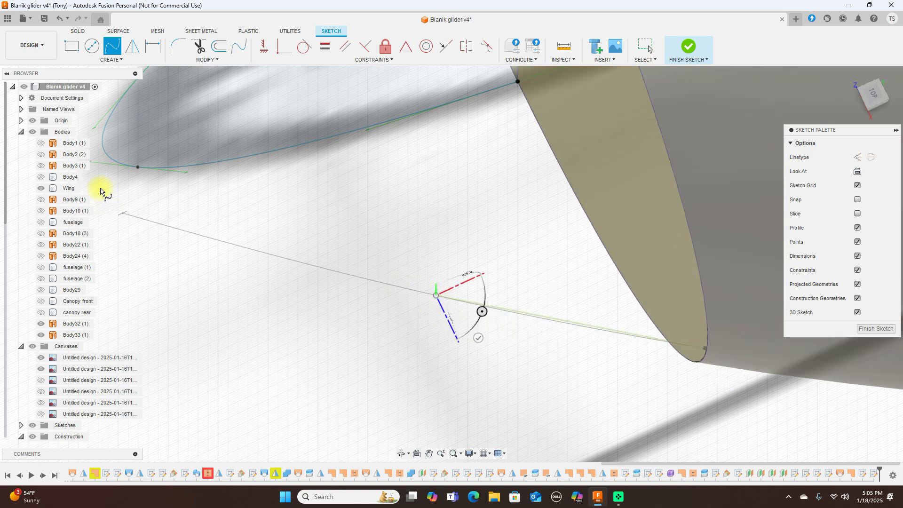
pyautogui.click(105, 152)
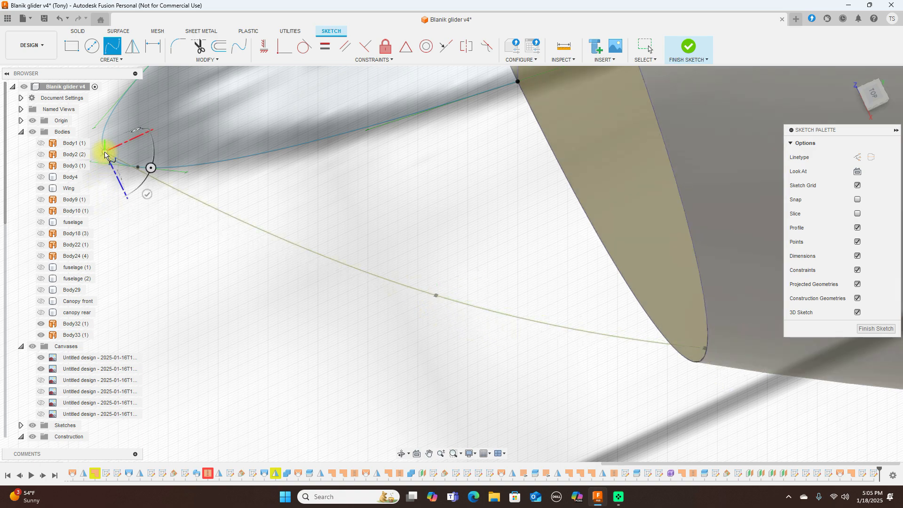
pyautogui.rightClick(106, 154)
pyautogui.click(138, 152)
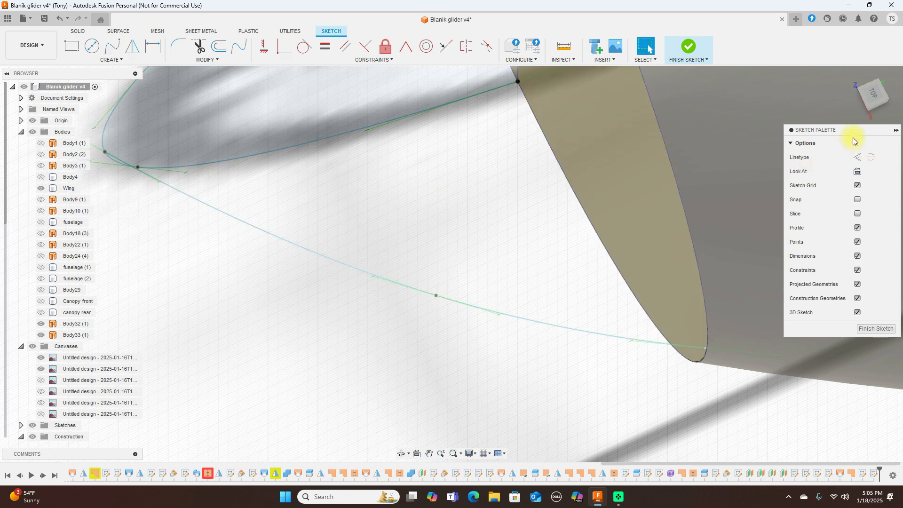
# Step: Delete the unwanted trial spline and finish the nose sketch
pyautogui.click(869, 99)
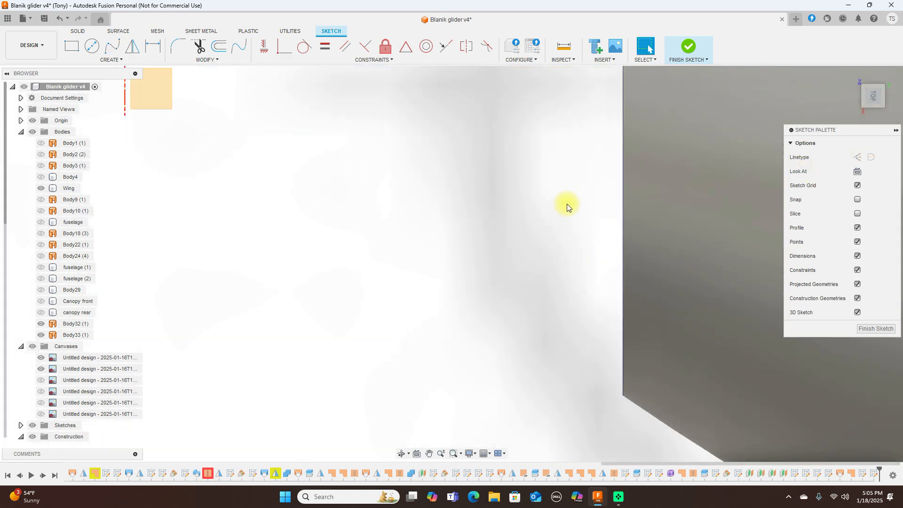
pyautogui.scroll(-5, 569, 203)
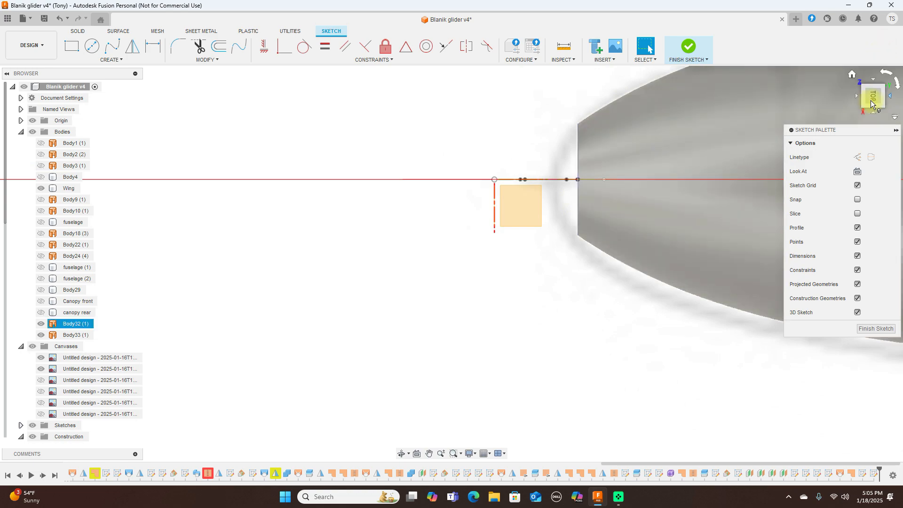
pyautogui.click(872, 106)
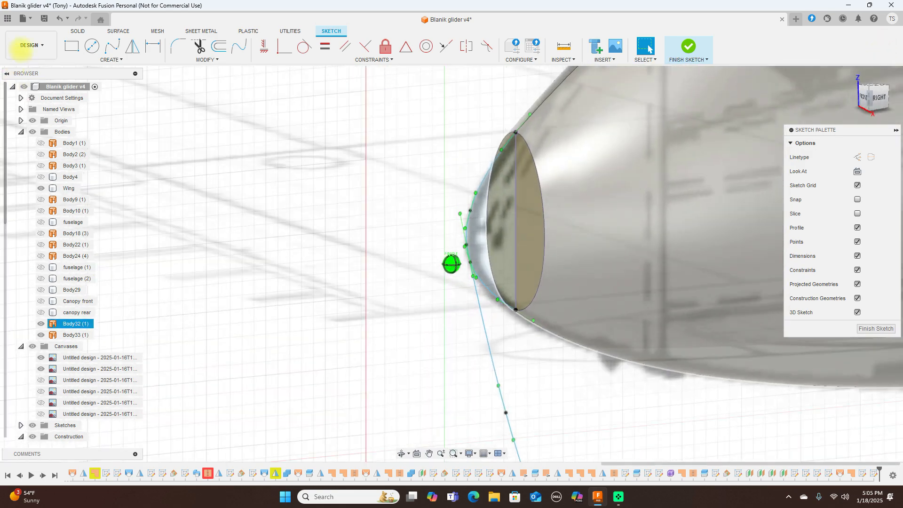
pyautogui.moveTo(21, 50)
pyautogui.mouseDown()
pyautogui.moveTo(22, 28)
pyautogui.moveTo(876, 31)
pyautogui.moveTo(867, 55)
pyautogui.moveTo(843, 61)
pyautogui.moveTo(831, 81)
pyautogui.moveTo(857, 77)
pyautogui.moveTo(686, 298)
pyautogui.mouseUp()
pyautogui.click(567, 297)
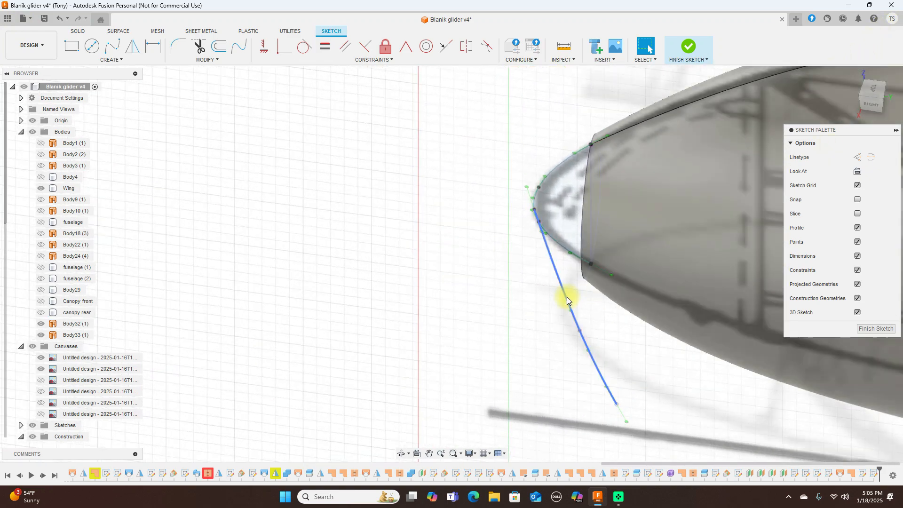
pyautogui.press('Delete')
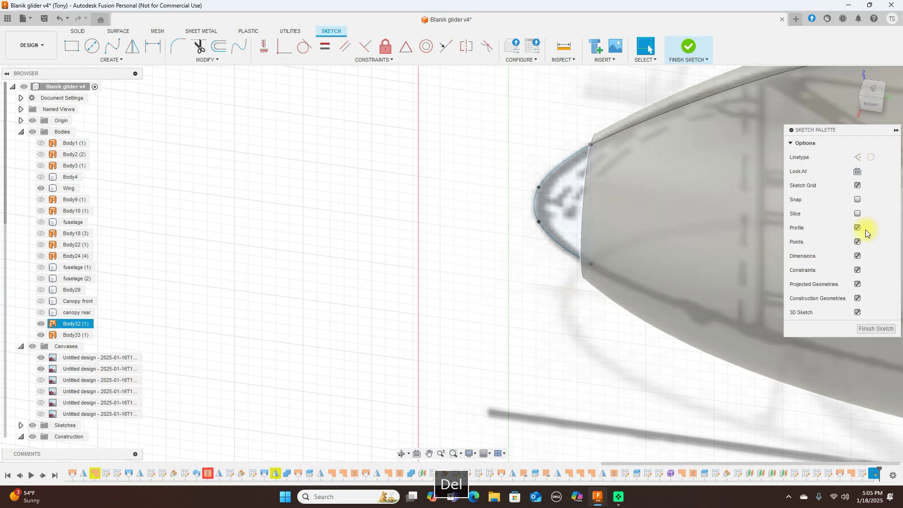
pyautogui.click(874, 108)
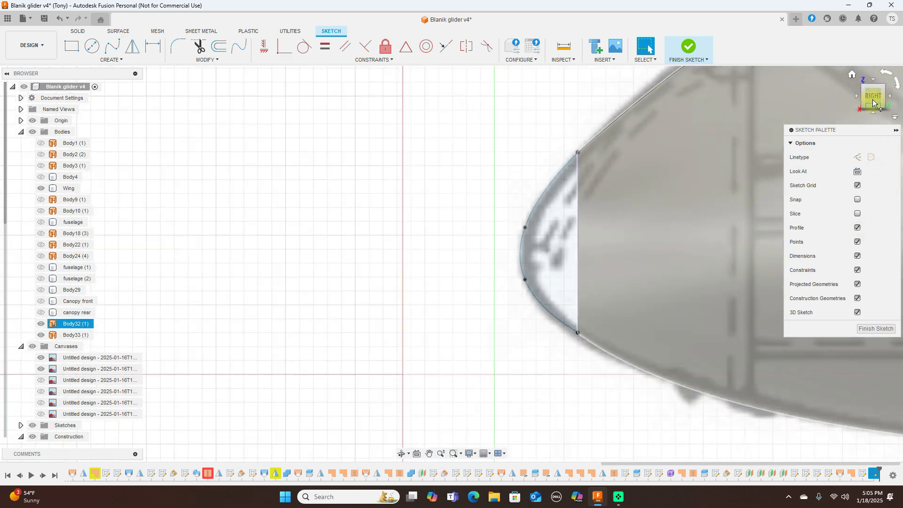
pyautogui.moveTo(870, 98)
pyautogui.mouseDown()
pyautogui.moveTo(7, 109)
pyautogui.moveTo(59, 109)
pyautogui.mouseUp()
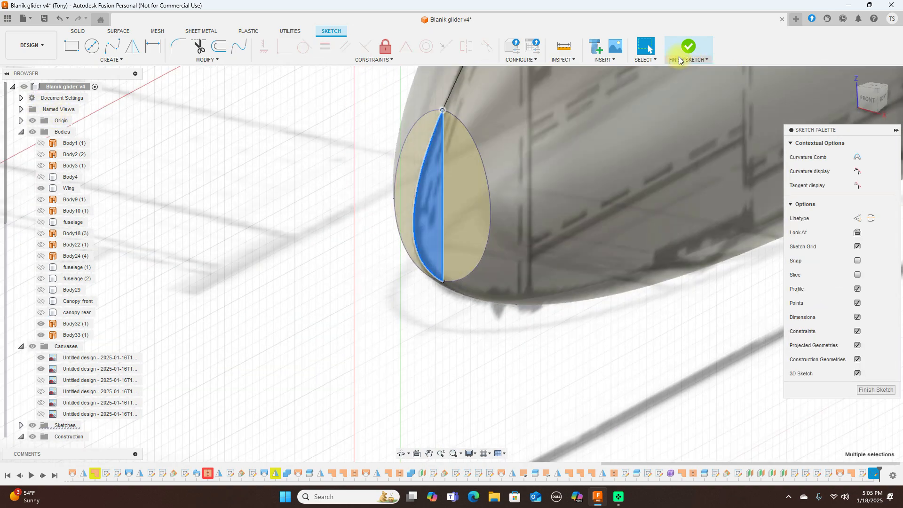
pyautogui.click(692, 47)
# Step: Start a new sketch on the top plane, viewing the fuselage at a tilted angle
pyautogui.click(780, 325)
pyautogui.moveTo(878, 106); pyautogui.dragTo(844, 103)
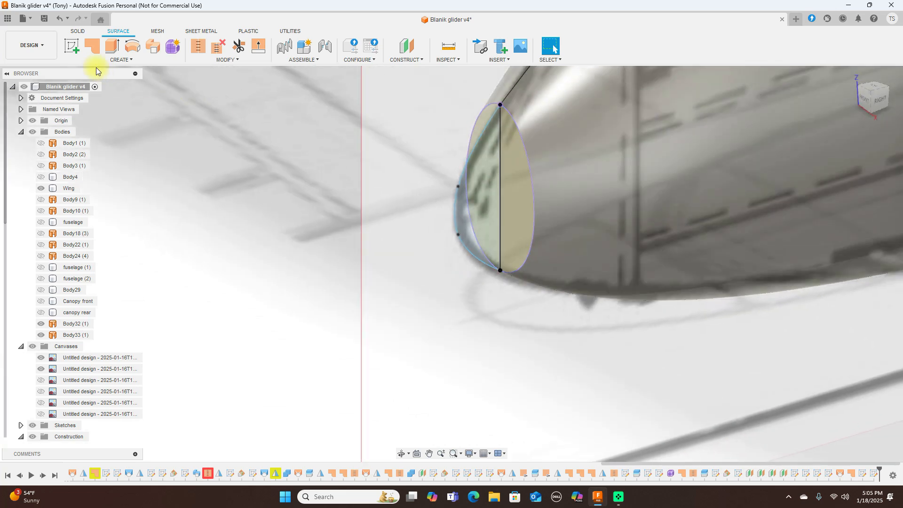
pyautogui.click(77, 47)
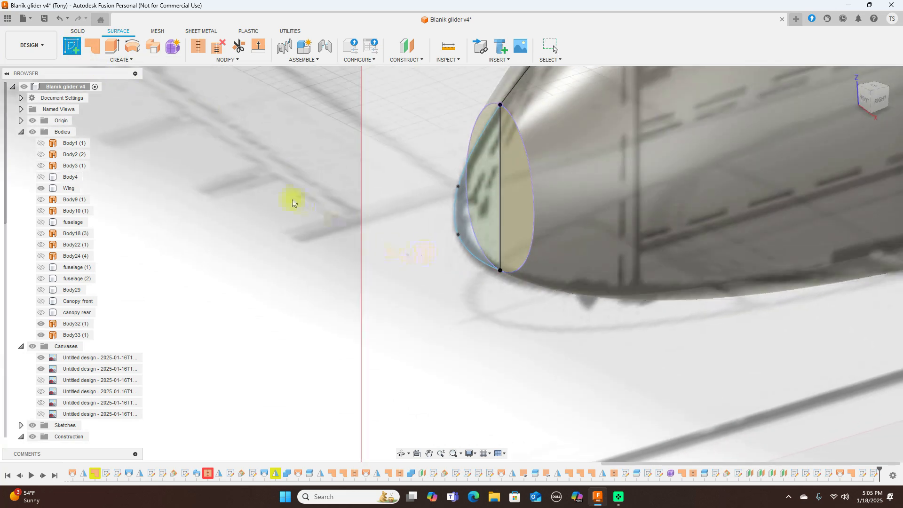
pyautogui.click(301, 189)
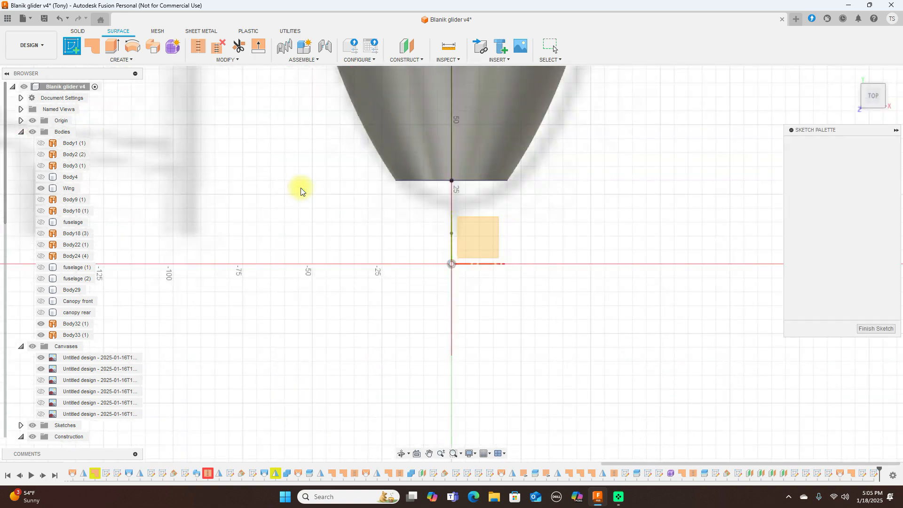
pyautogui.moveTo(871, 94)
pyautogui.mouseDown()
pyautogui.moveTo(793, 79)
pyautogui.moveTo(585, 258)
pyautogui.moveTo(559, 186)
pyautogui.moveTo(487, 174)
pyautogui.mouseUp()
pyautogui.click(773, 117)
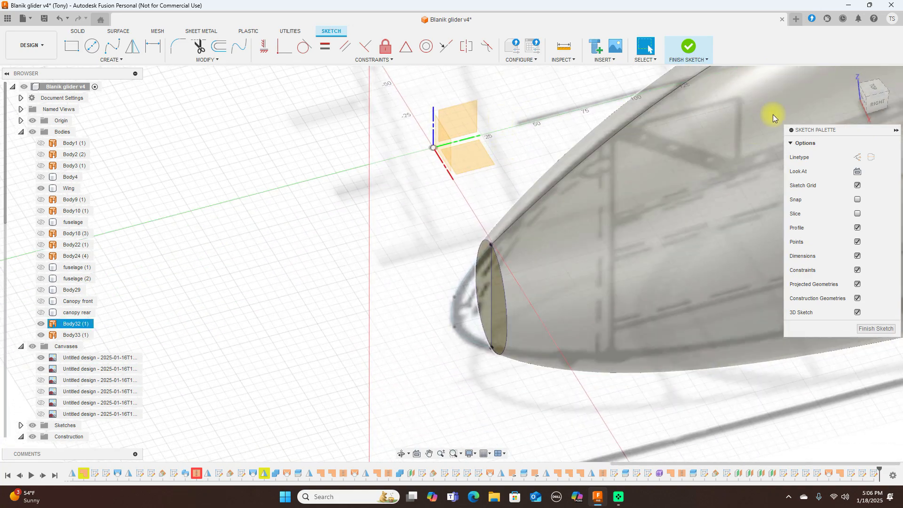
pyautogui.moveTo(867, 94); pyautogui.dragTo(871, 77)
pyautogui.click(574, 186)
pyautogui.moveTo(575, 187); pyautogui.dragTo(566, 109, button='middle')
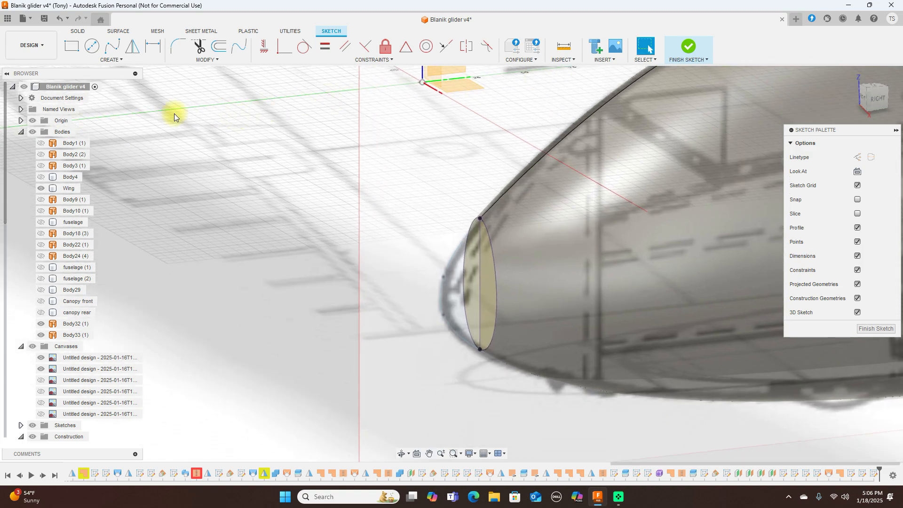
# Step: Draw a spline from the nose tip to the nose ellipse's edge
pyautogui.click(116, 56)
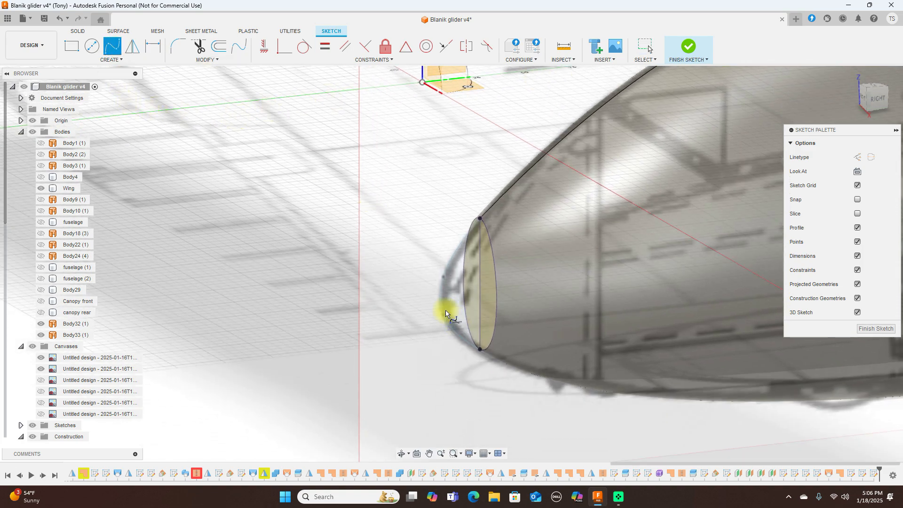
pyautogui.click(440, 295)
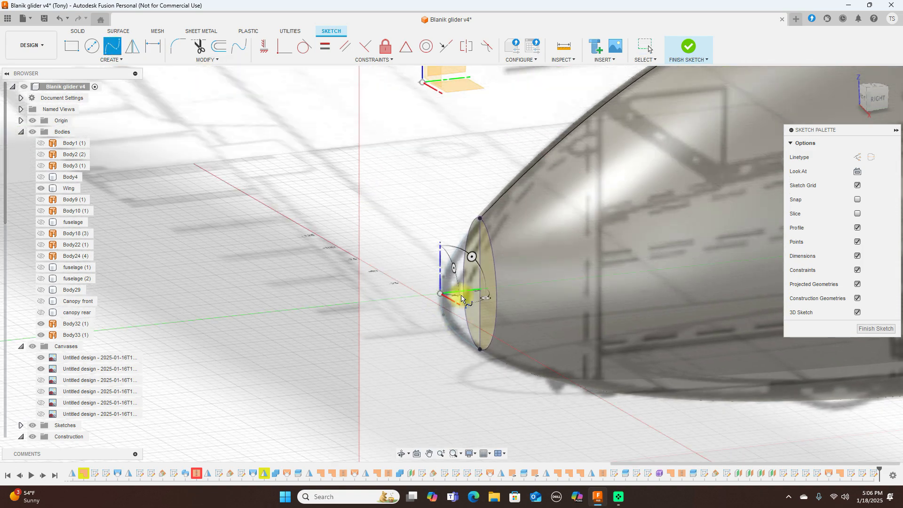
pyautogui.scroll(5, 475, 295)
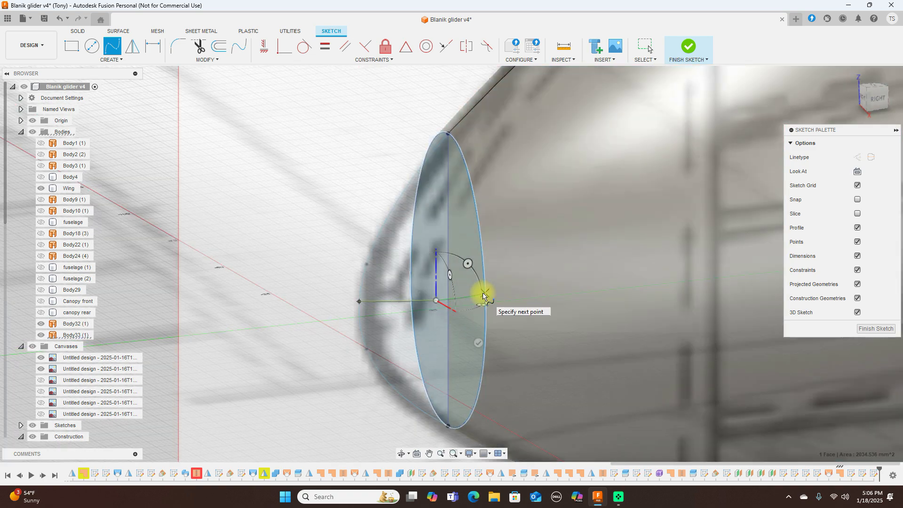
pyautogui.click(484, 293)
pyautogui.rightClick(484, 294)
pyautogui.click(521, 298)
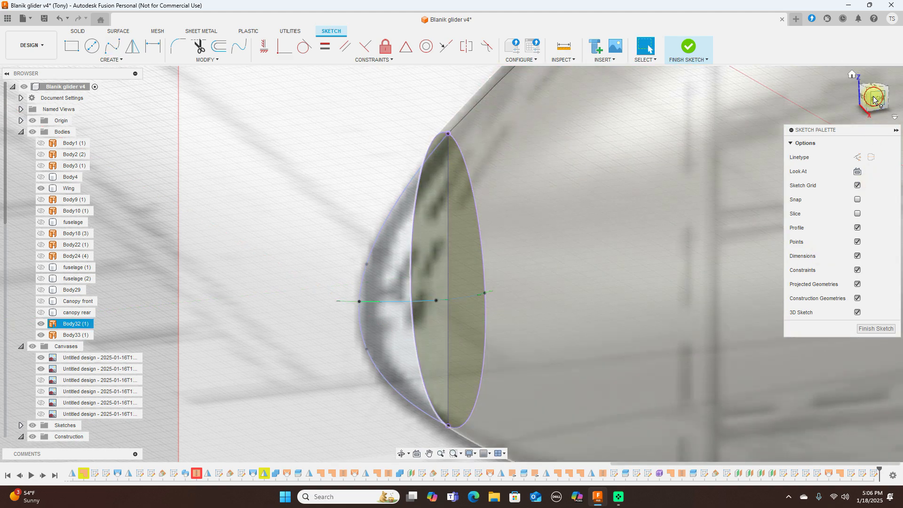
# Step: Delete the stray point and reshape the spline's fit point, tangent and top point
pyautogui.click(873, 100)
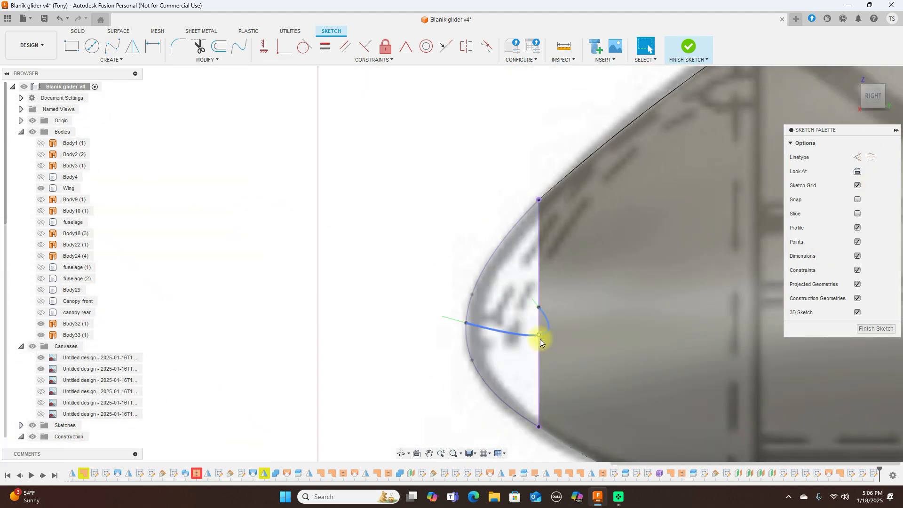
pyautogui.click(533, 342)
pyautogui.press('Delete')
pyautogui.moveTo(539, 335); pyautogui.dragTo(512, 329)
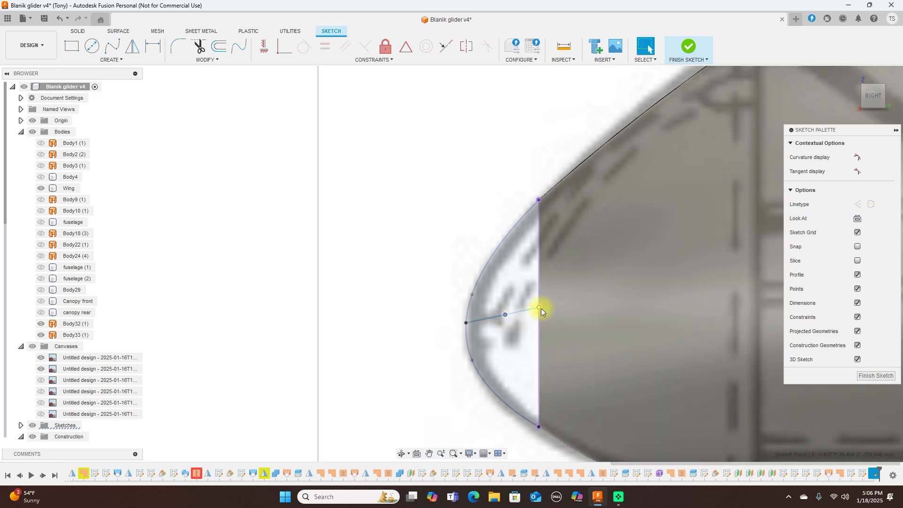
pyautogui.moveTo(539, 309); pyautogui.dragTo(505, 328)
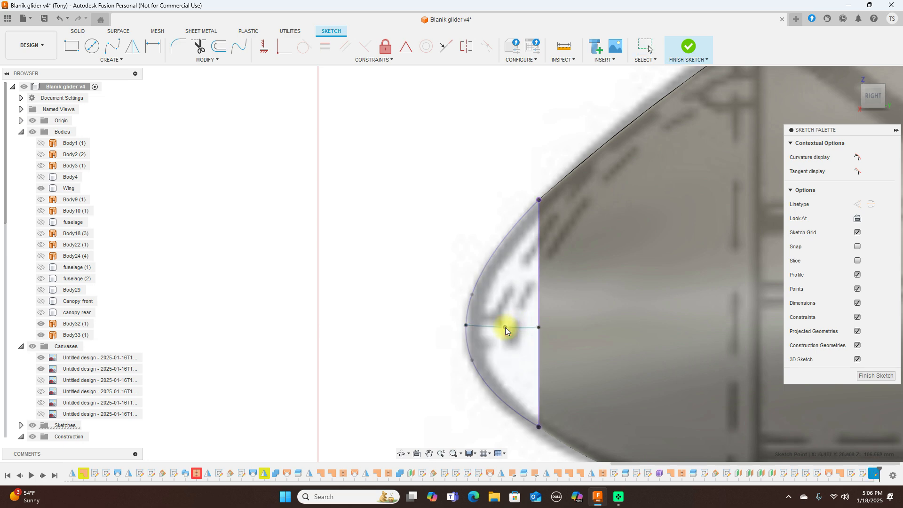
pyautogui.click(875, 81)
pyautogui.moveTo(524, 188); pyautogui.dragTo(529, 286, button='middle')
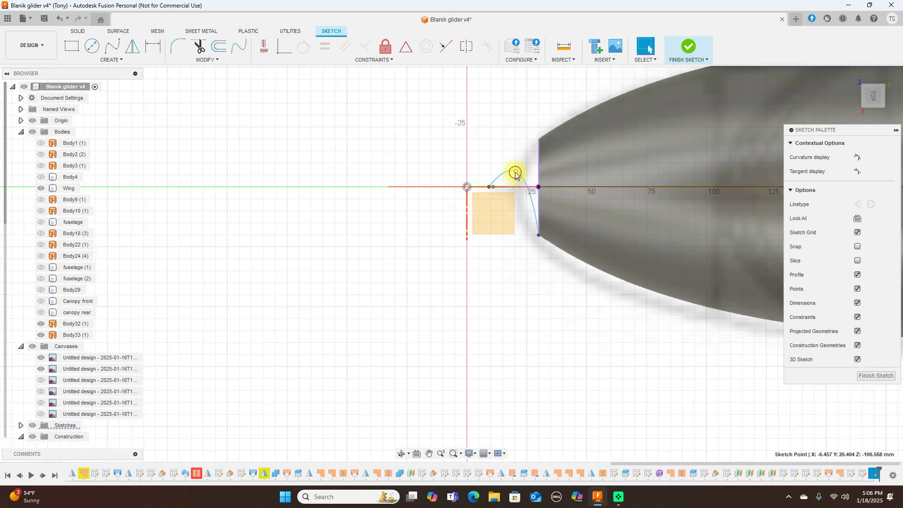
pyautogui.moveTo(515, 173); pyautogui.dragTo(515, 226)
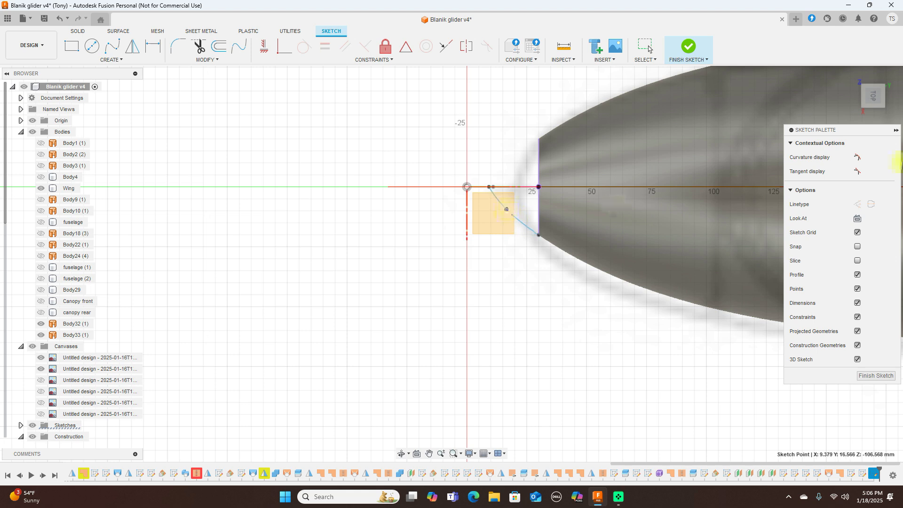
# Step: Check the profile from the right and front views, then finish the sketch
pyautogui.click(615, 202)
pyautogui.click(873, 115)
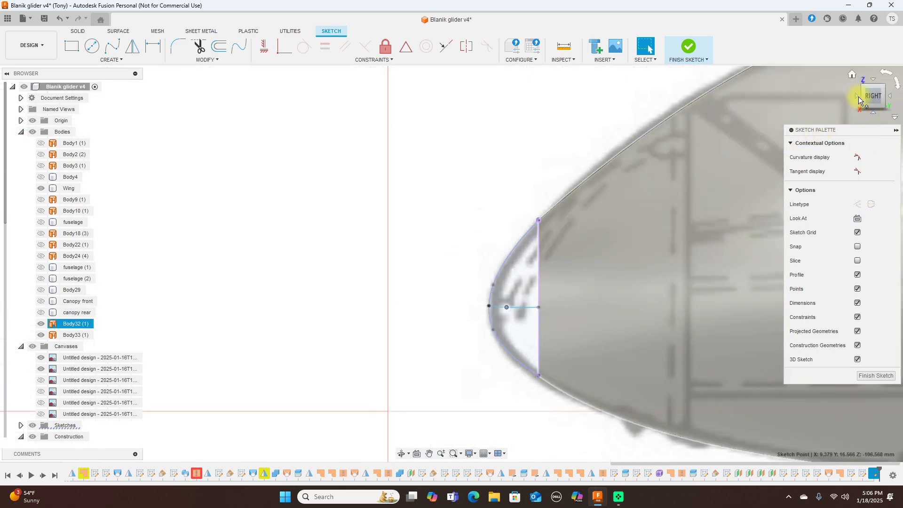
pyautogui.click(859, 99)
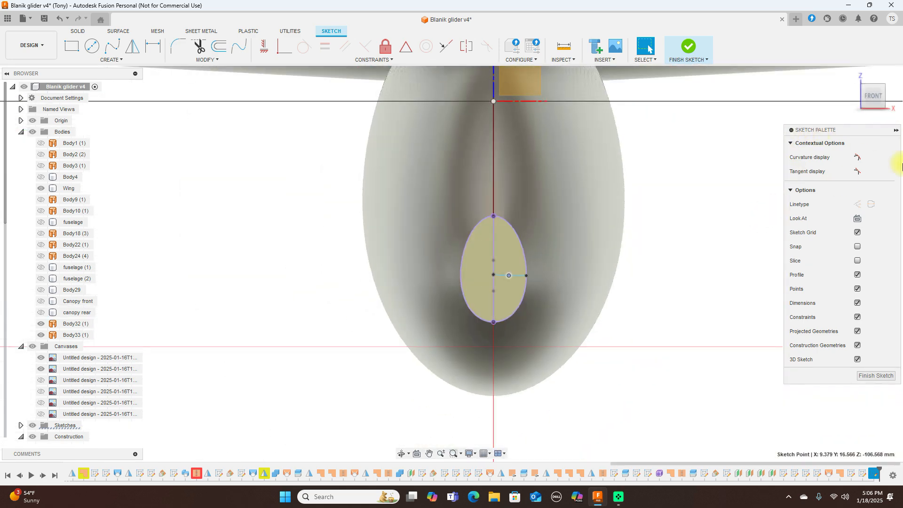
pyautogui.moveTo(876, 101); pyautogui.dragTo(812, 120)
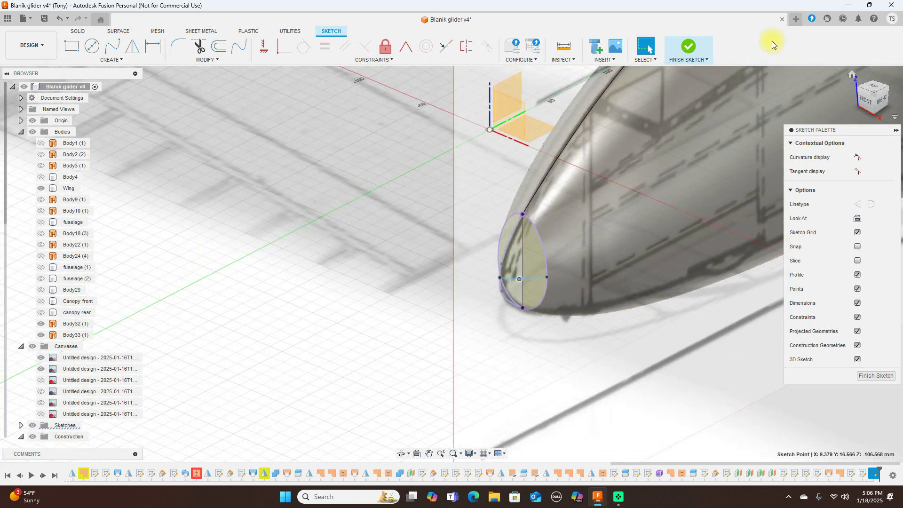
pyautogui.click(697, 49)
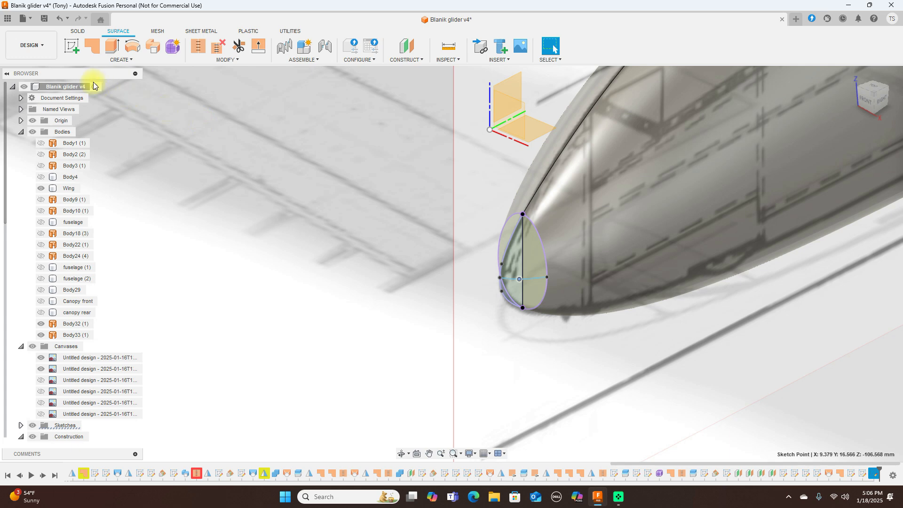
# Step: Start a surface Loft, try the profile halves, and clear the failing sections
pyautogui.click(126, 62)
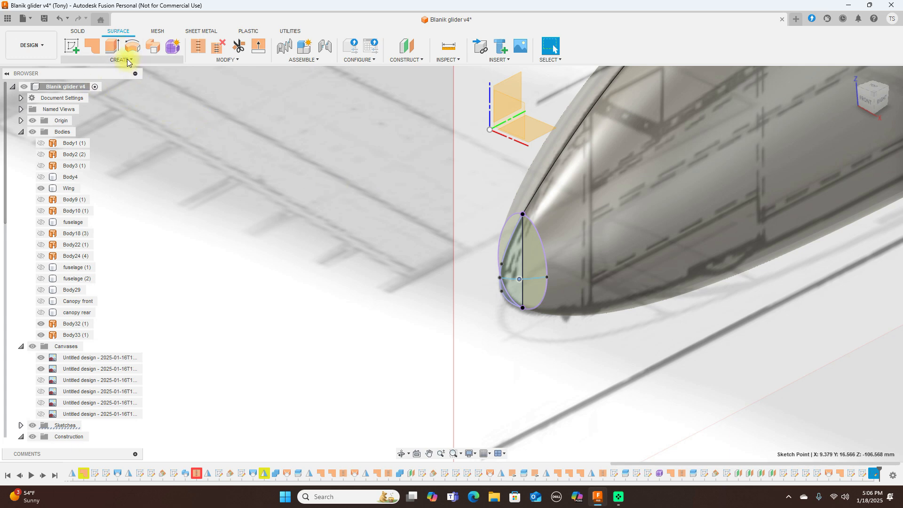
pyautogui.click(99, 137)
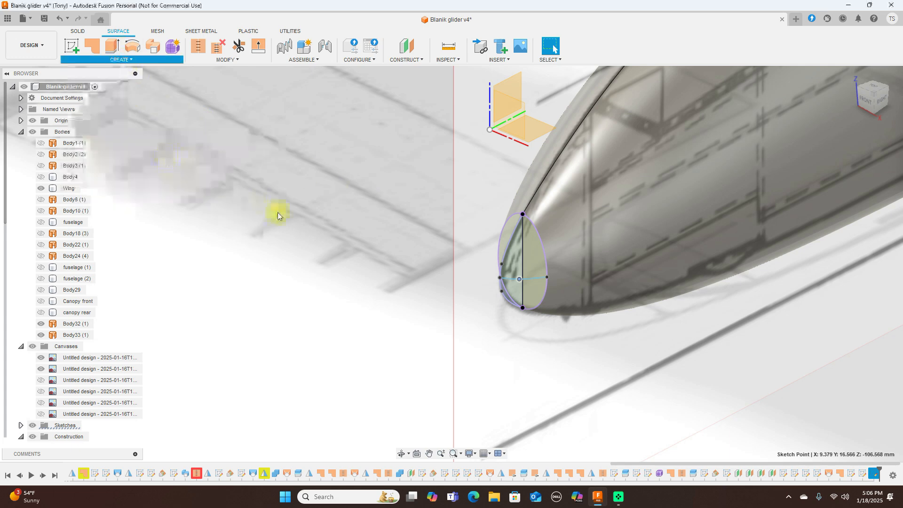
pyautogui.click(535, 260)
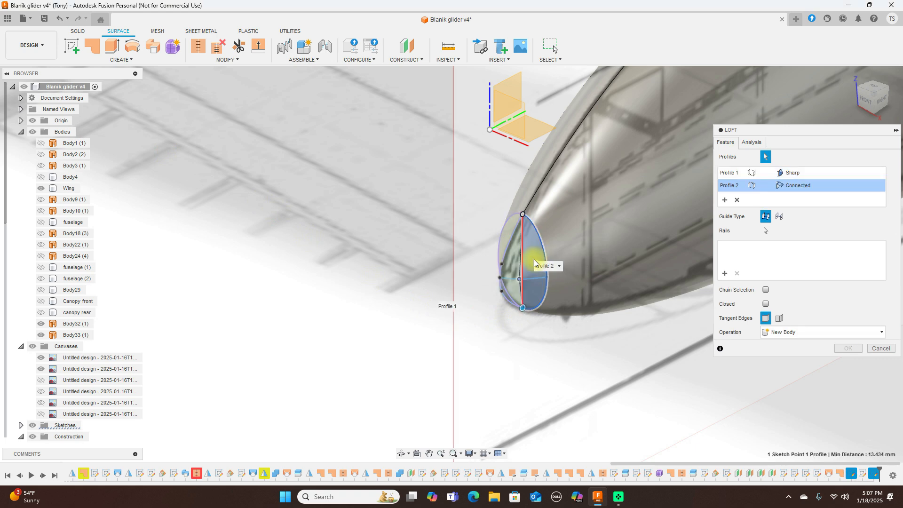
pyautogui.click(513, 260)
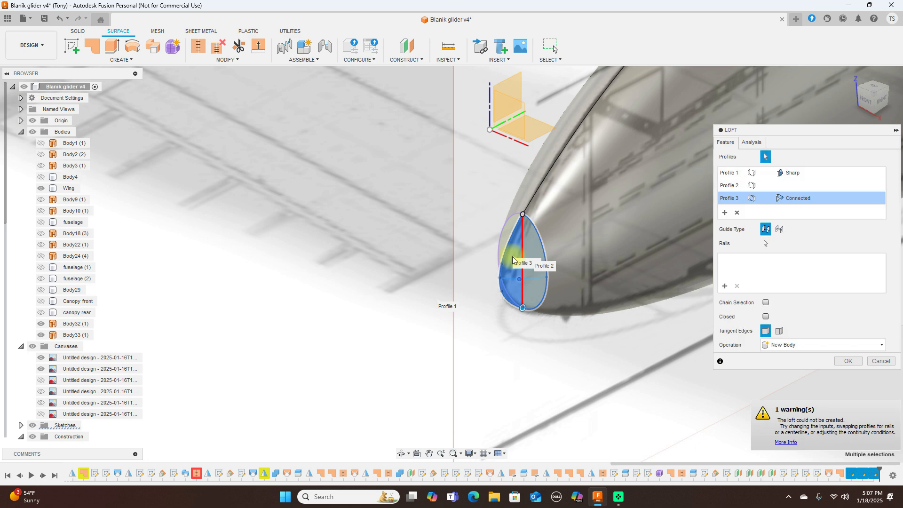
pyautogui.click(737, 214)
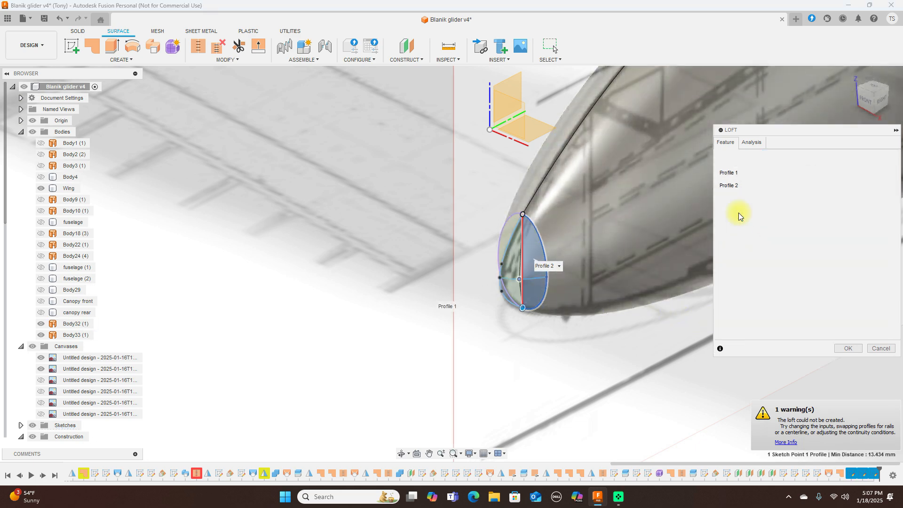
pyautogui.click(737, 200)
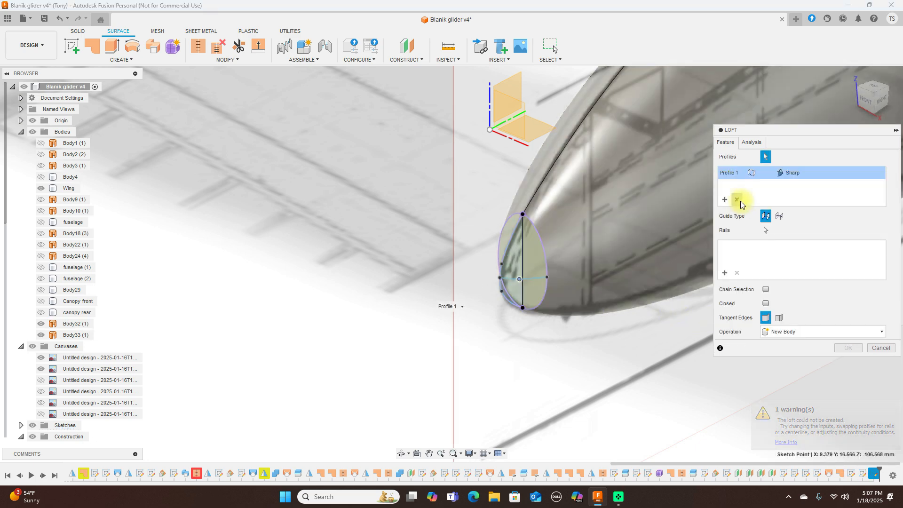
pyautogui.click(738, 201)
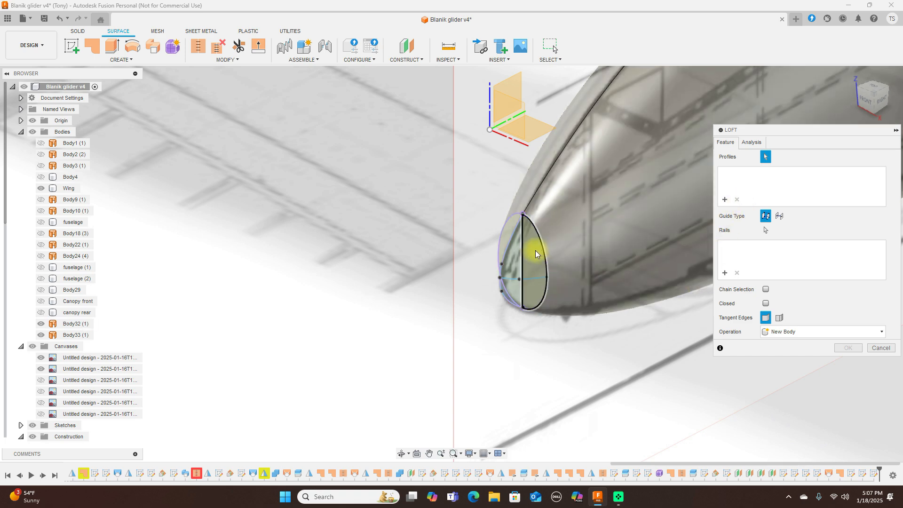
# Step: Loft the two nose-profile halves along the sketch line as Rail 1, creating Body34
pyautogui.click(536, 254)
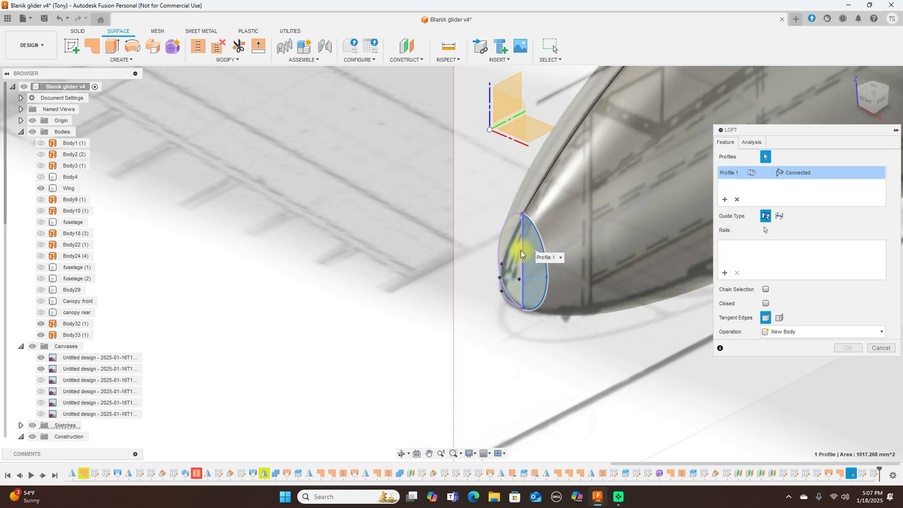
pyautogui.click(516, 254)
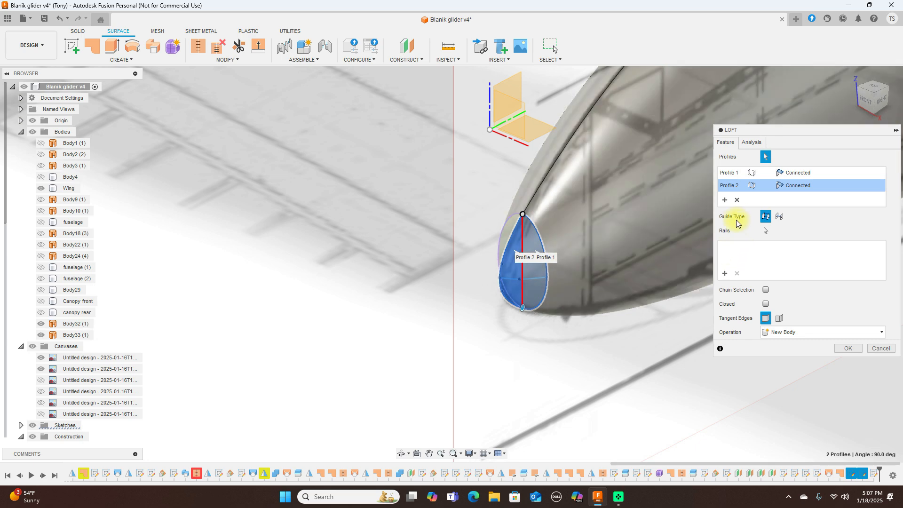
pyautogui.click(880, 90)
pyautogui.click(876, 83)
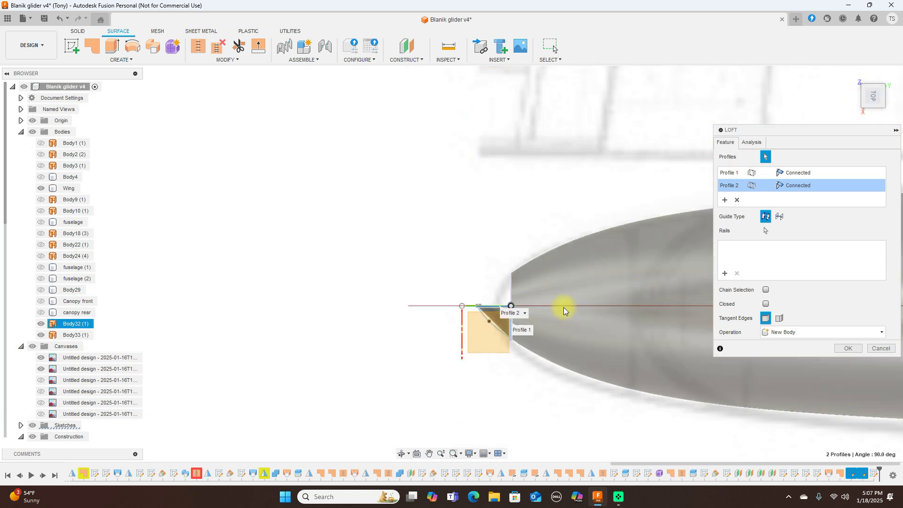
pyautogui.click(725, 271)
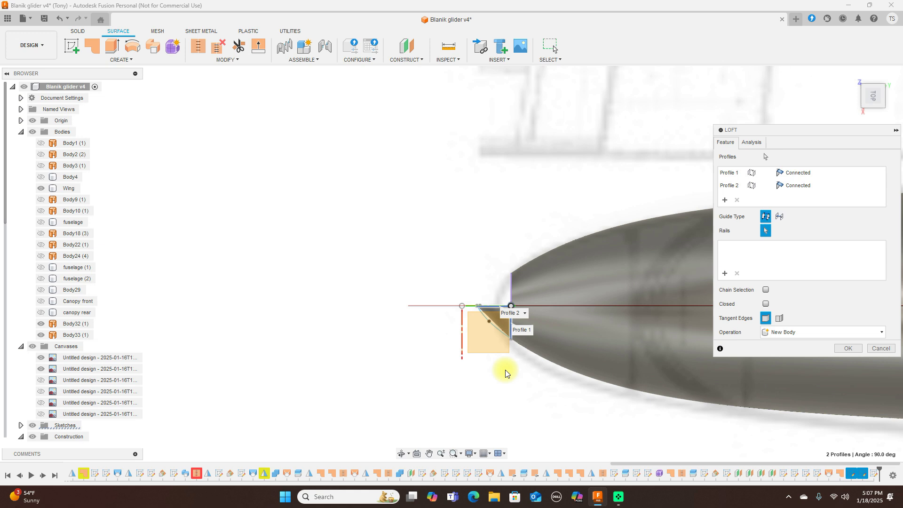
pyautogui.click(494, 328)
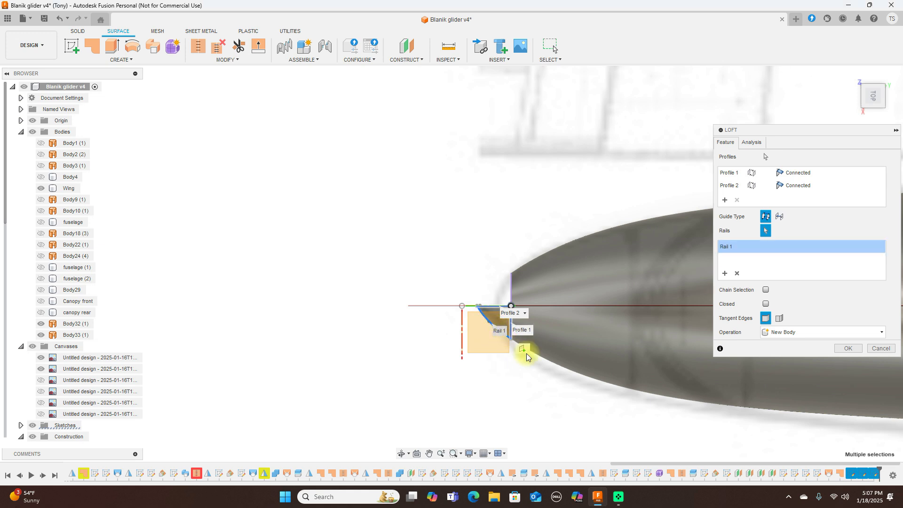
pyautogui.click(841, 349)
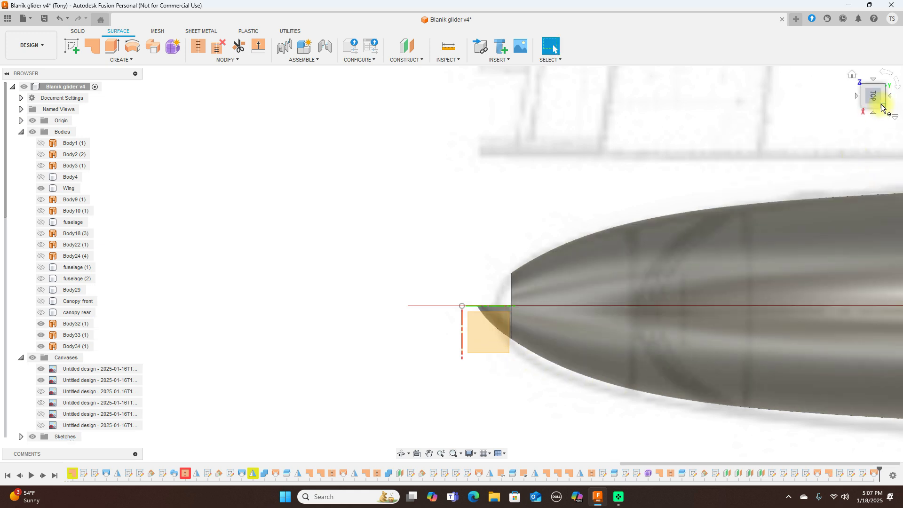
pyautogui.click(874, 115)
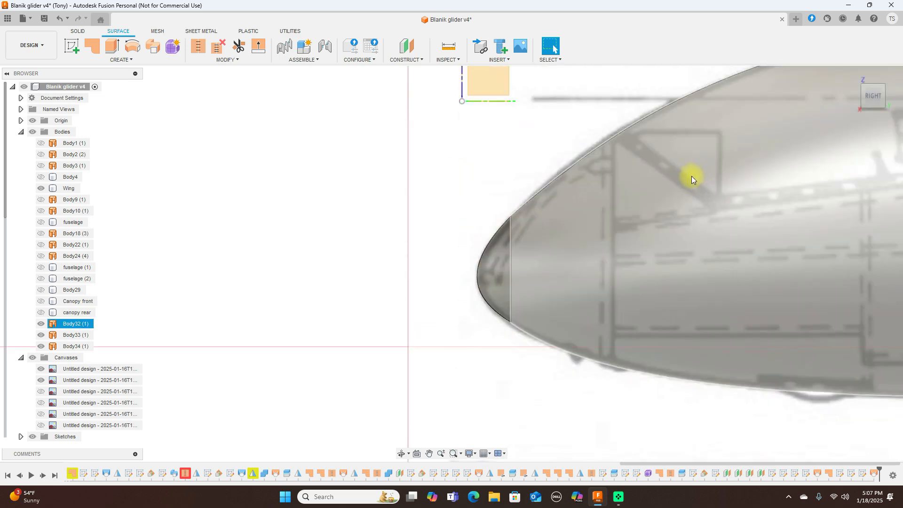
pyautogui.click(578, 144)
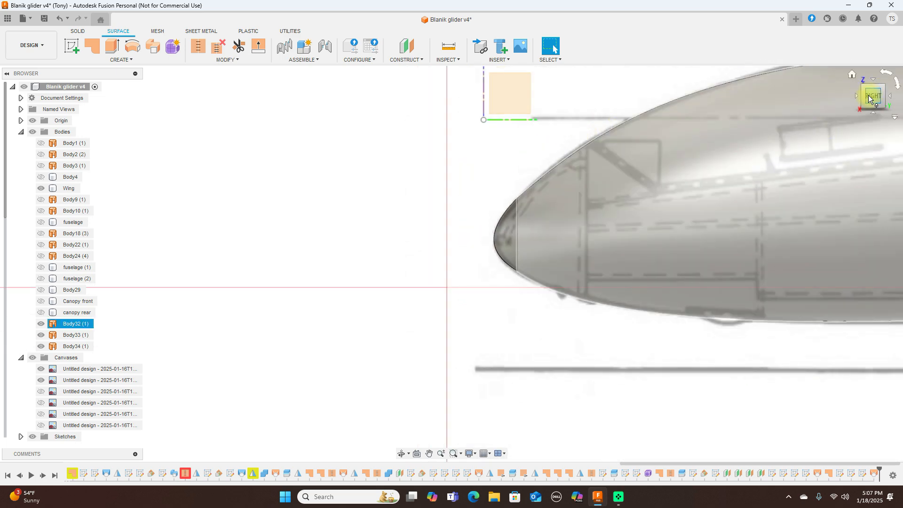
pyautogui.moveTo(867, 104); pyautogui.dragTo(58, 118)
# Step: Mirror the nose body Body34 across the vertical origin plane with the Join operation
pyautogui.click(216, 86)
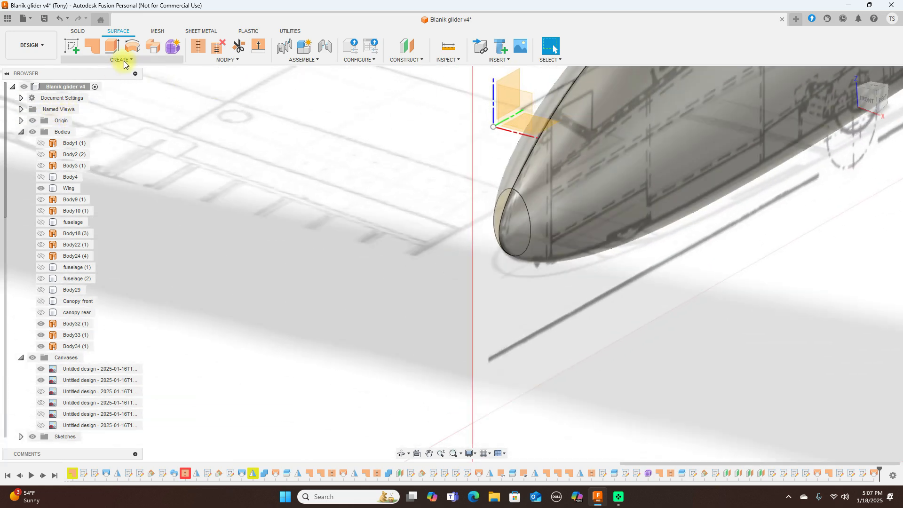
pyautogui.click(76, 32)
pyautogui.click(134, 60)
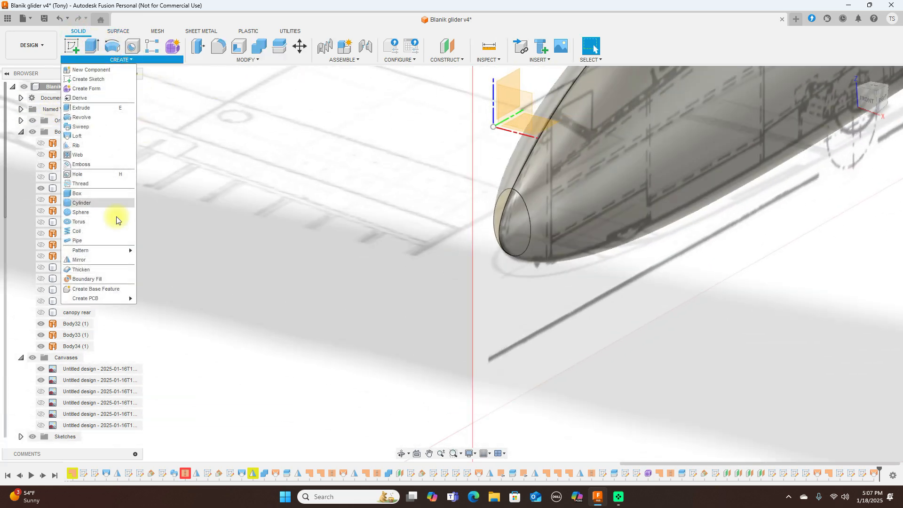
pyautogui.click(509, 224)
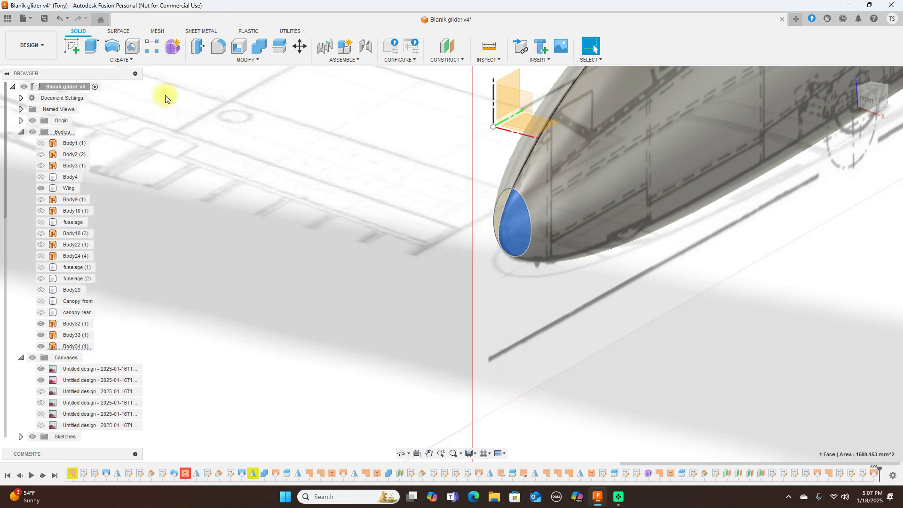
pyautogui.click(135, 60)
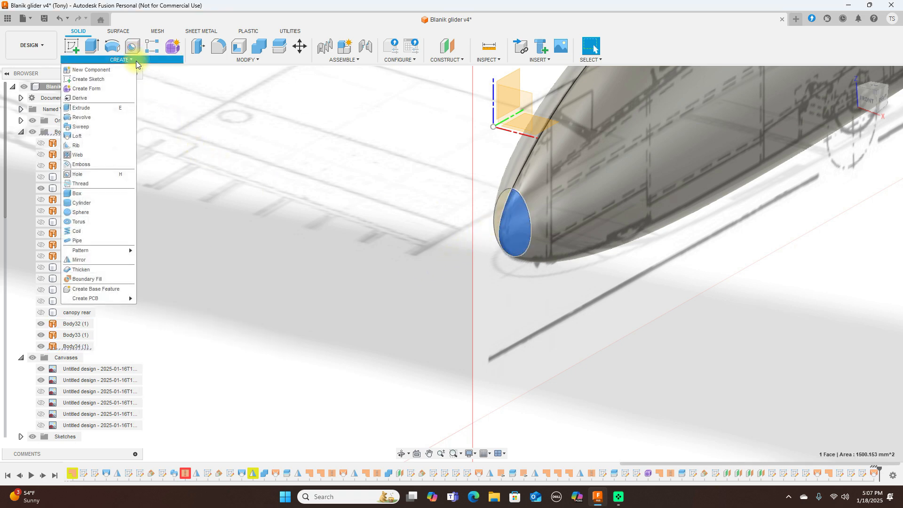
pyautogui.click(93, 259)
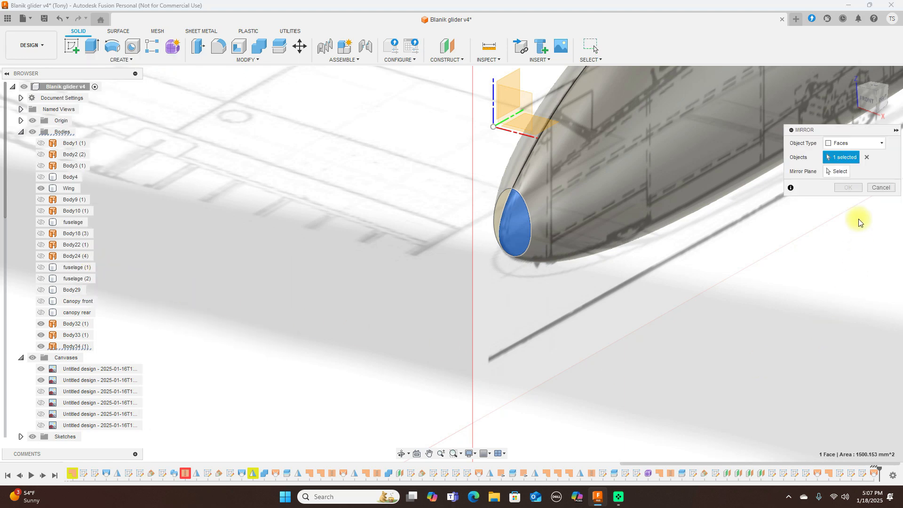
pyautogui.click(873, 143)
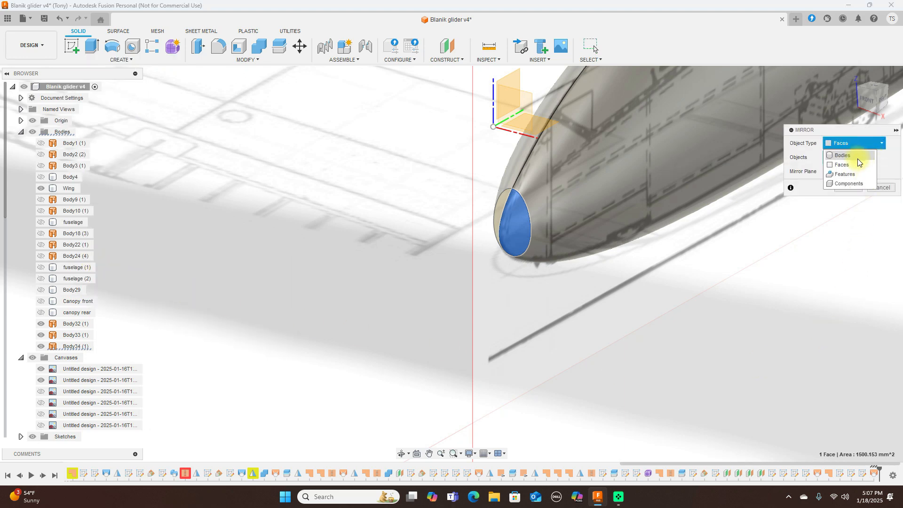
pyautogui.click(858, 155)
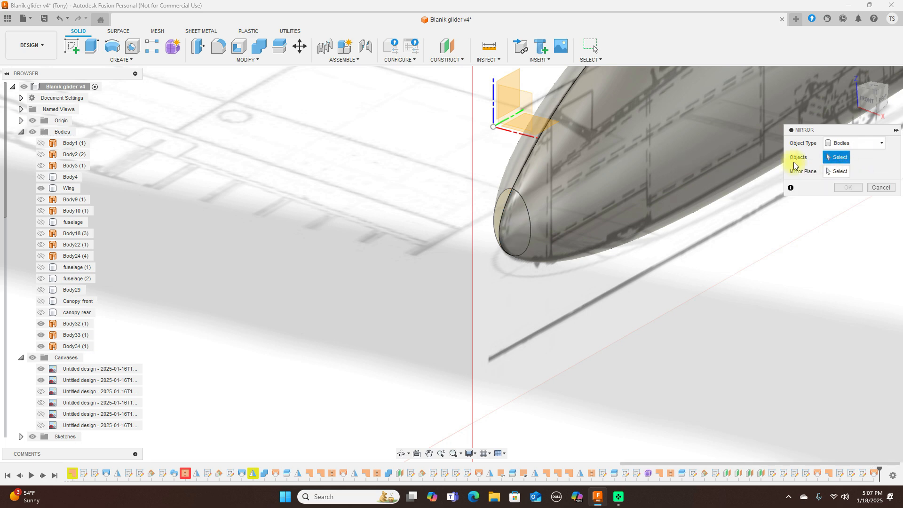
pyautogui.click(511, 227)
pyautogui.click(830, 170)
pyautogui.click(518, 79)
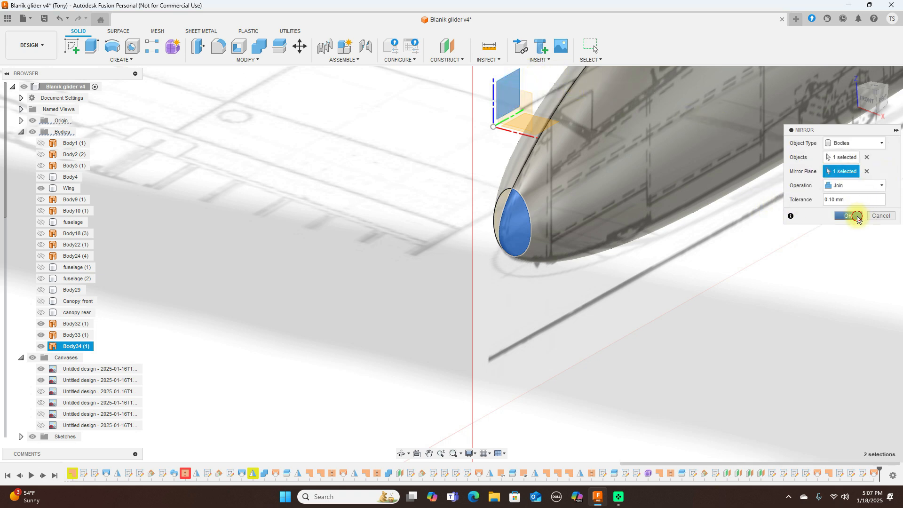
pyautogui.click(858, 220)
pyautogui.scroll(-2, 779, 277)
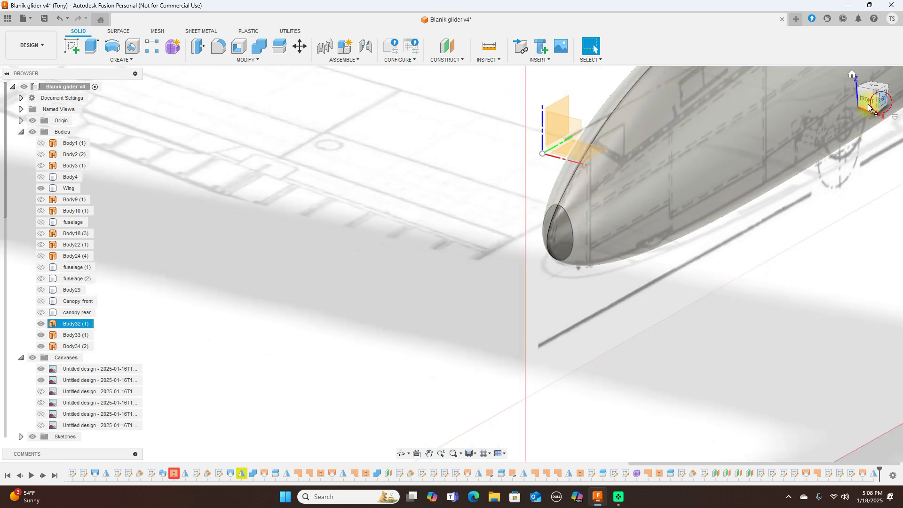
# Step: Inspect the glider from the side and hide the nose piece Body34 (2)
pyautogui.click(882, 103)
pyautogui.moveTo(690, 144); pyautogui.dragTo(329, 168, button='middle')
pyautogui.scroll(-2, 680, 326)
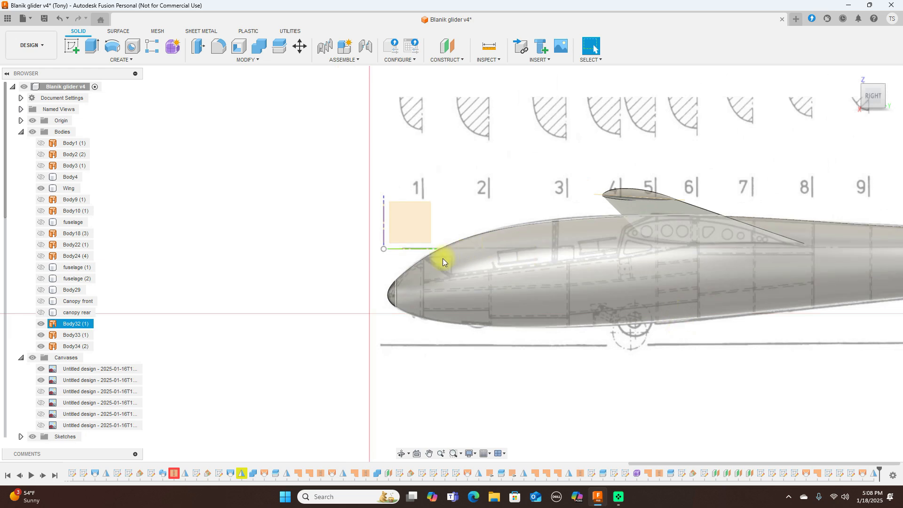
pyautogui.scroll(3, 408, 287)
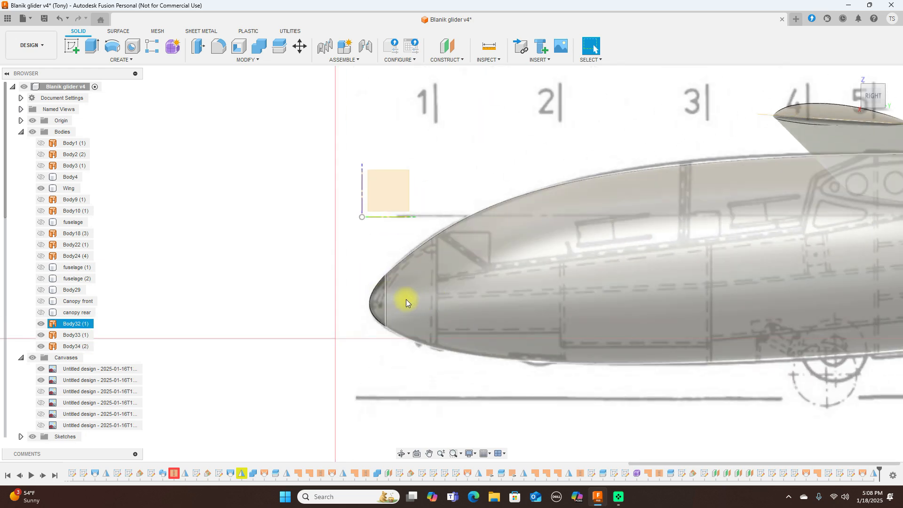
pyautogui.scroll(-4, 544, 242)
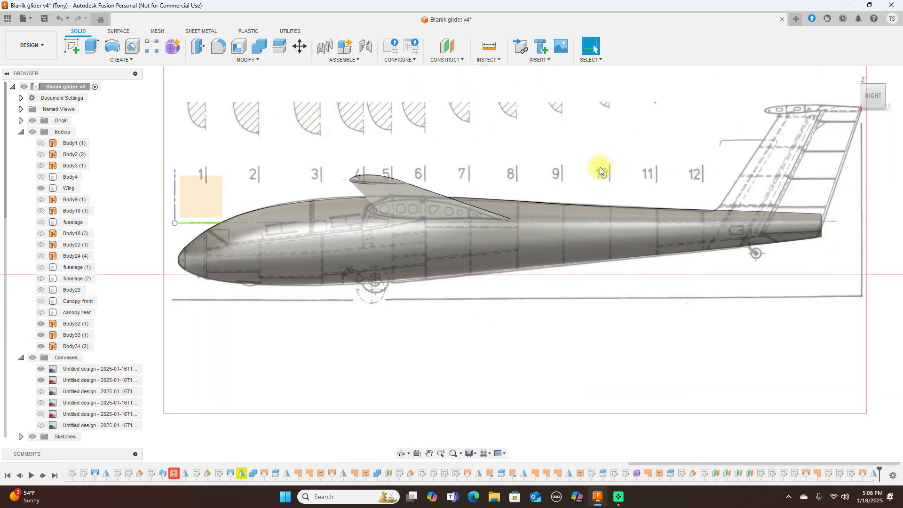
pyautogui.moveTo(886, 102)
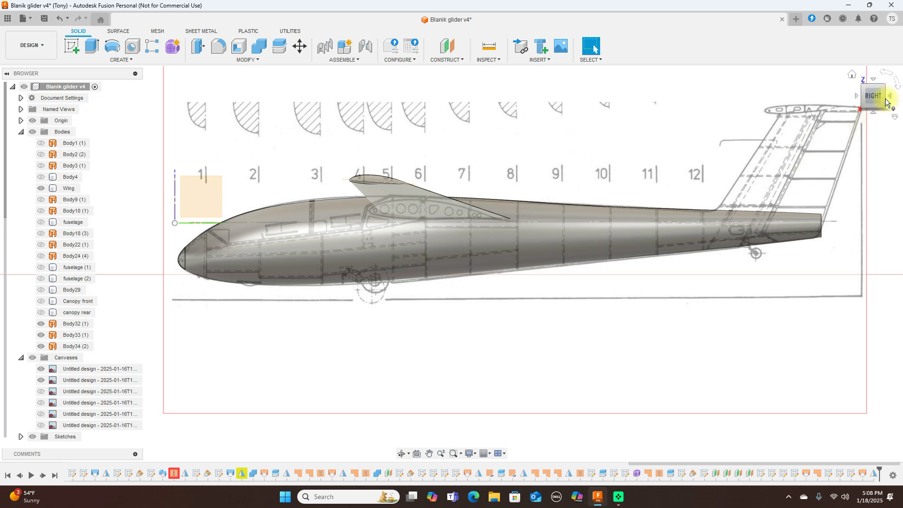
pyautogui.moveTo(886, 102)
pyautogui.mouseDown()
pyautogui.moveTo(780, 94)
pyautogui.moveTo(857, 111)
pyautogui.moveTo(885, 98)
pyautogui.mouseUp()
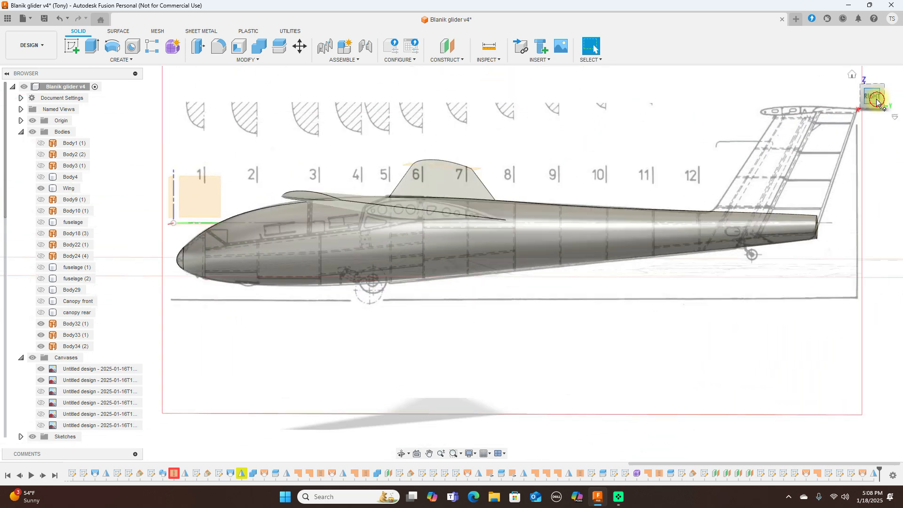
pyautogui.click(876, 98)
pyautogui.click(187, 253)
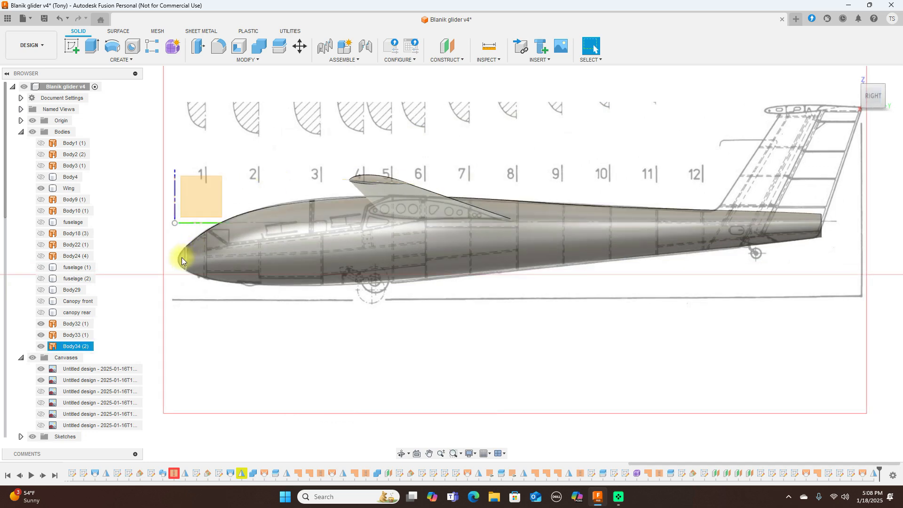
pyautogui.scroll(4, 182, 257)
pyautogui.click(42, 346)
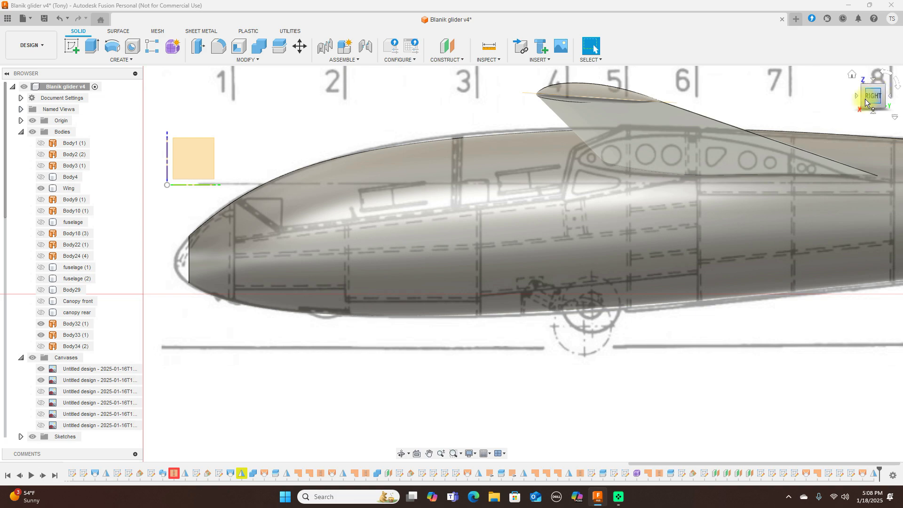
# Step: Orbit to view the glider from behind and switch to the surface tools
pyautogui.click(866, 103)
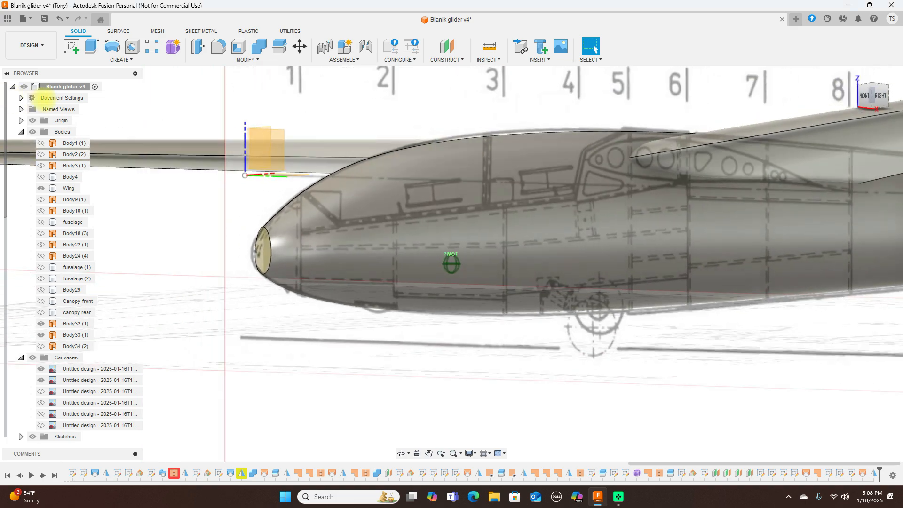
pyautogui.moveTo(95, 99)
pyautogui.mouseDown()
pyautogui.moveTo(112, 97)
pyautogui.moveTo(59, 100)
pyautogui.moveTo(774, 95)
pyautogui.moveTo(710, 97)
pyautogui.moveTo(726, 111)
pyautogui.moveTo(736, 105)
pyautogui.moveTo(641, 256)
pyautogui.mouseUp()
pyautogui.click(118, 31)
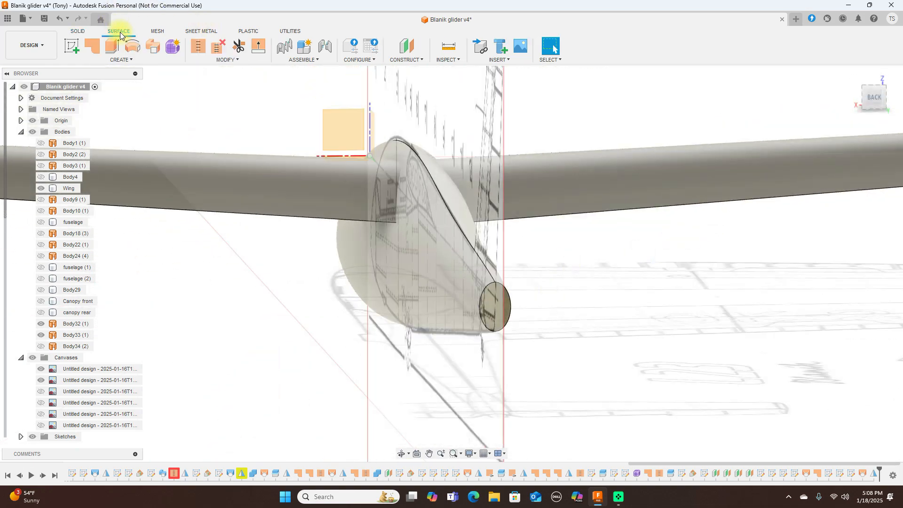
# Step: Patch the open canopy-rear edge, creating Body35
pyautogui.click(94, 47)
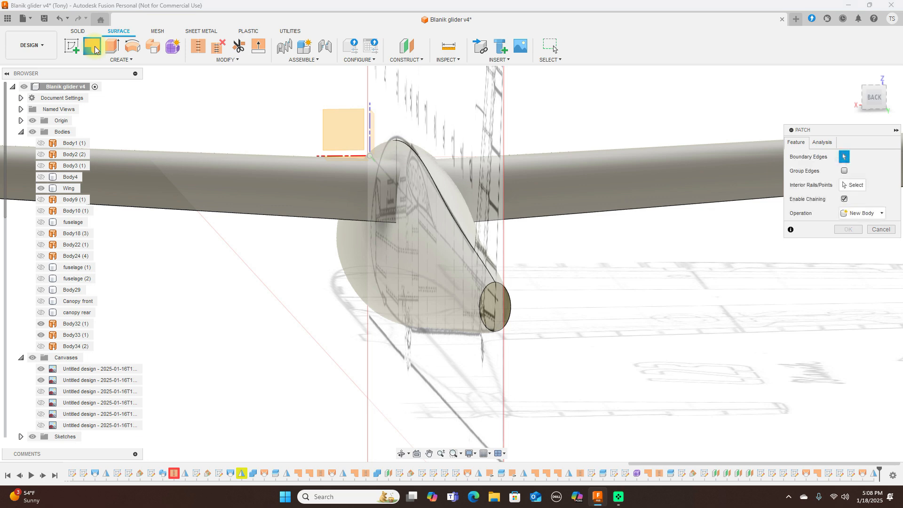
pyautogui.click(496, 294)
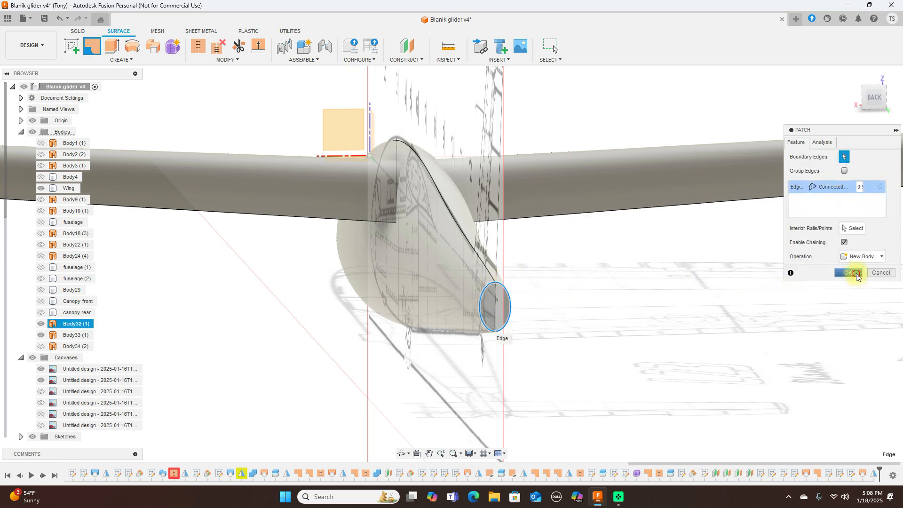
pyautogui.click(851, 273)
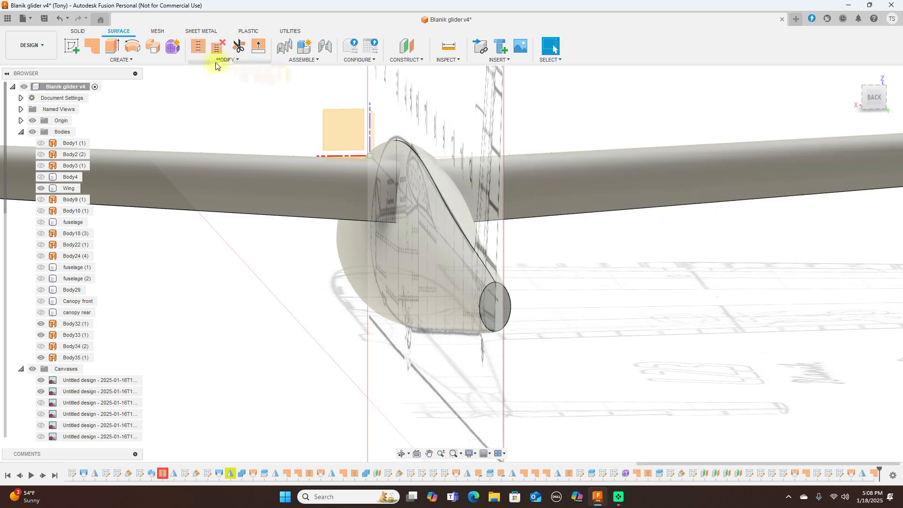
# Step: Stitch the patch, canopy and fuselage surfaces into Body36, then hide it
pyautogui.click(196, 47)
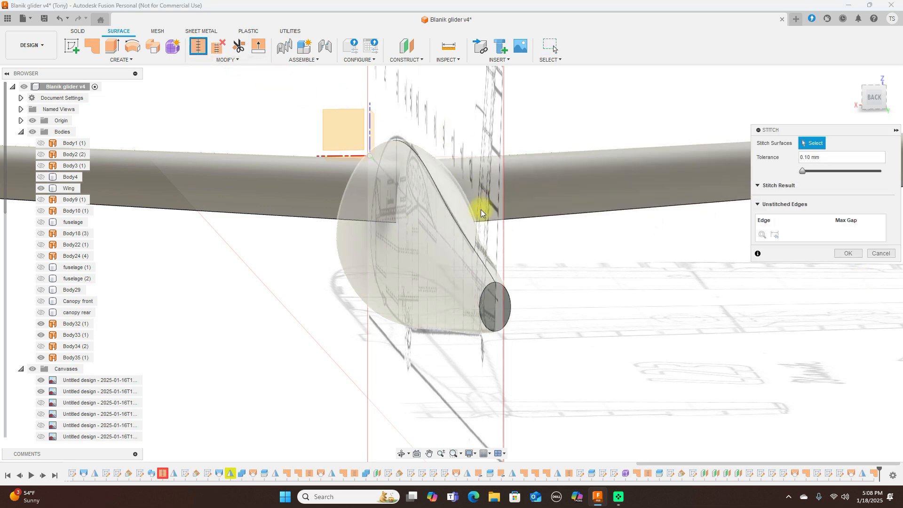
pyautogui.click(492, 310)
pyautogui.click(461, 294)
pyautogui.click(866, 101)
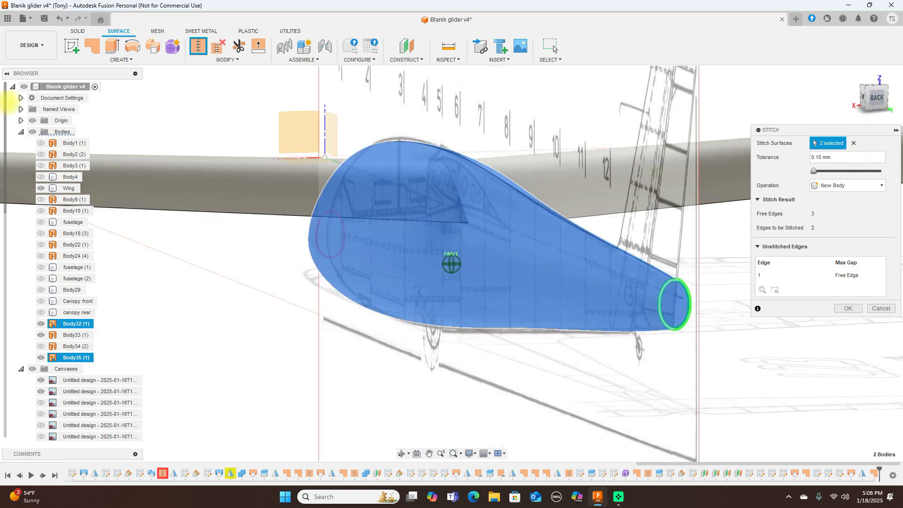
pyautogui.click(304, 264)
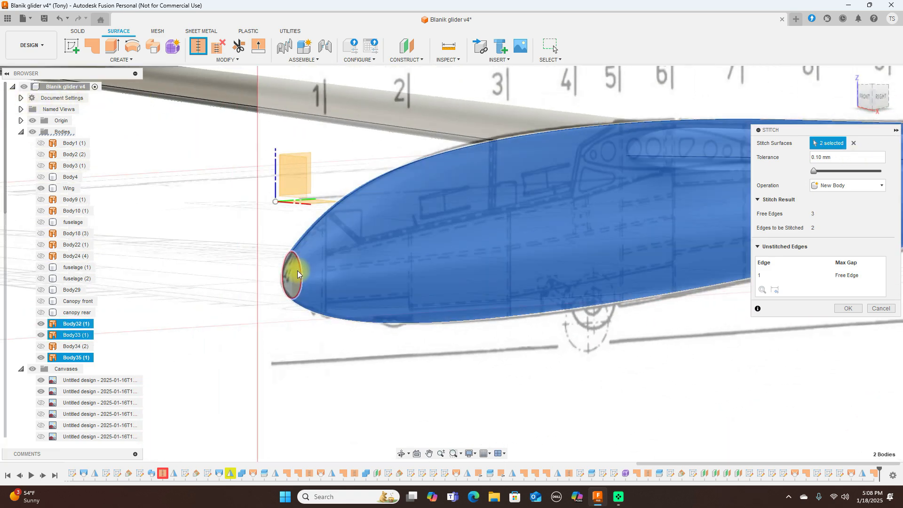
pyautogui.click(298, 274)
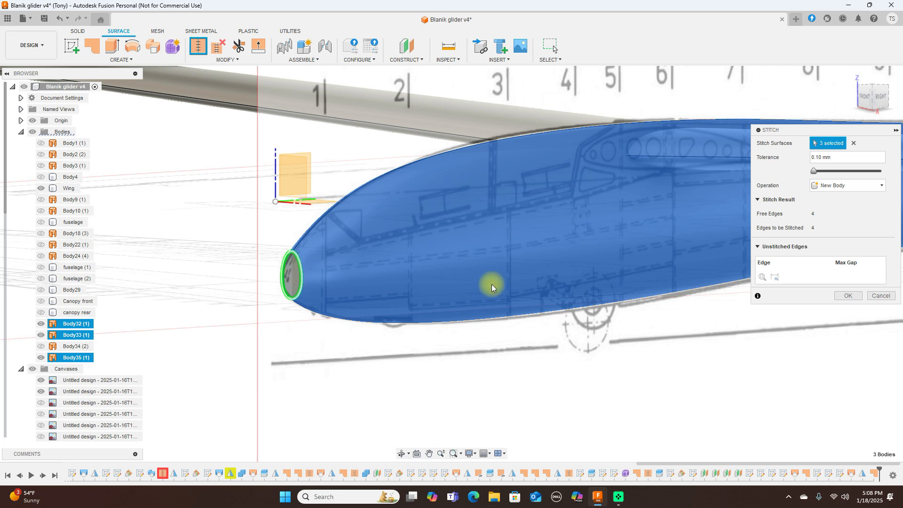
pyautogui.click(849, 296)
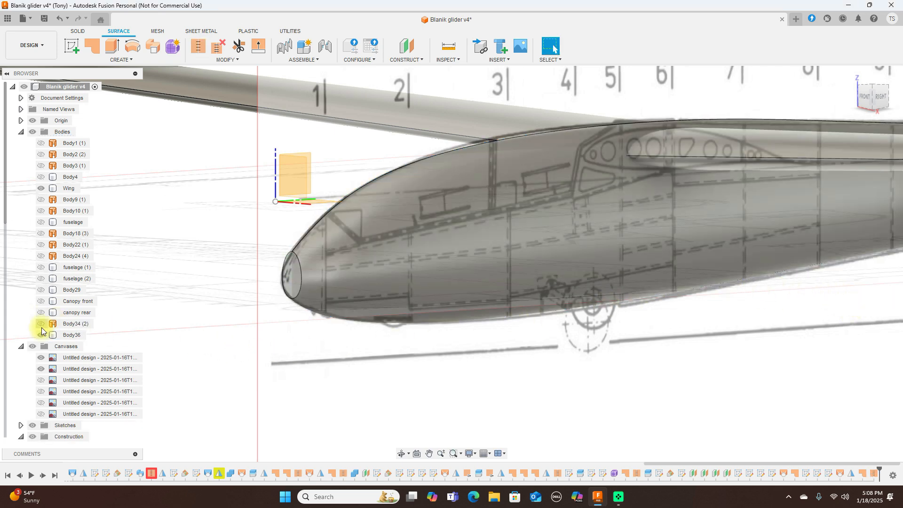
pyautogui.click(41, 335)
# Step: Show Body34 (2), hide Body36 and the Wing, and zoom onto the nose cone
pyautogui.click(42, 335)
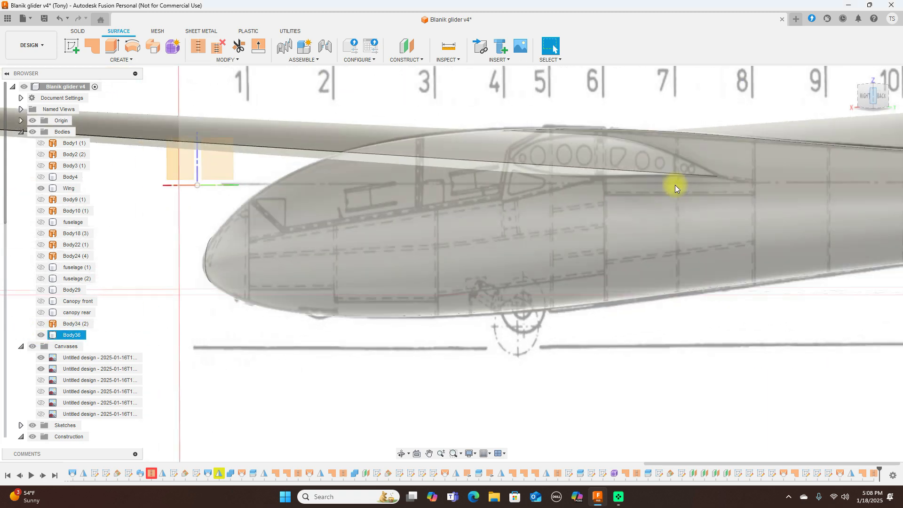
pyautogui.click(867, 98)
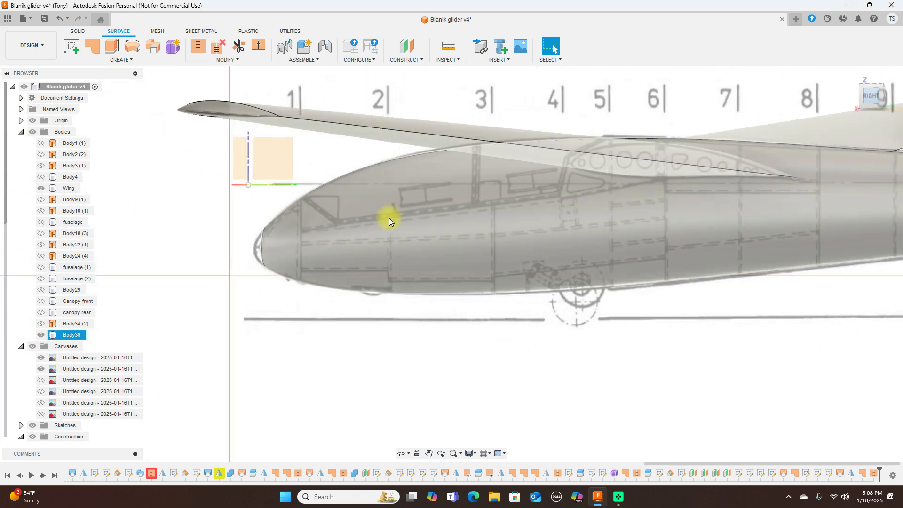
pyautogui.click(43, 324)
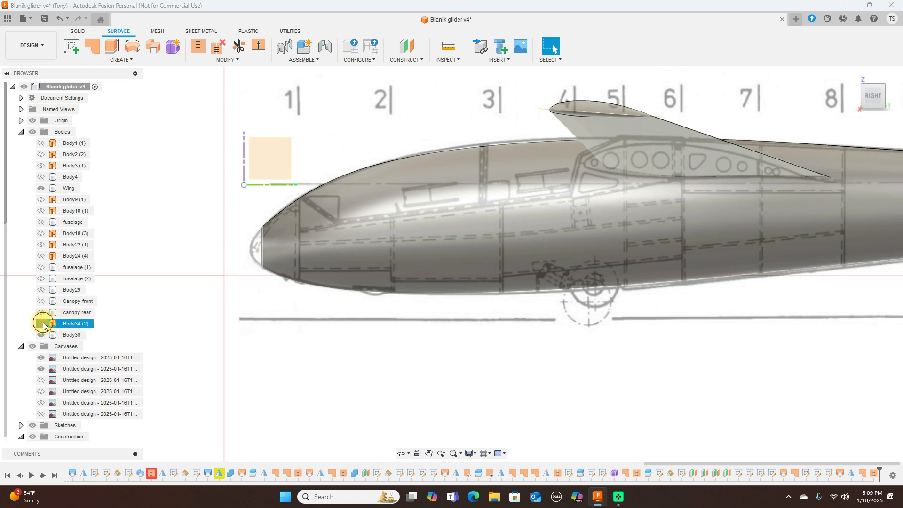
pyautogui.click(41, 334)
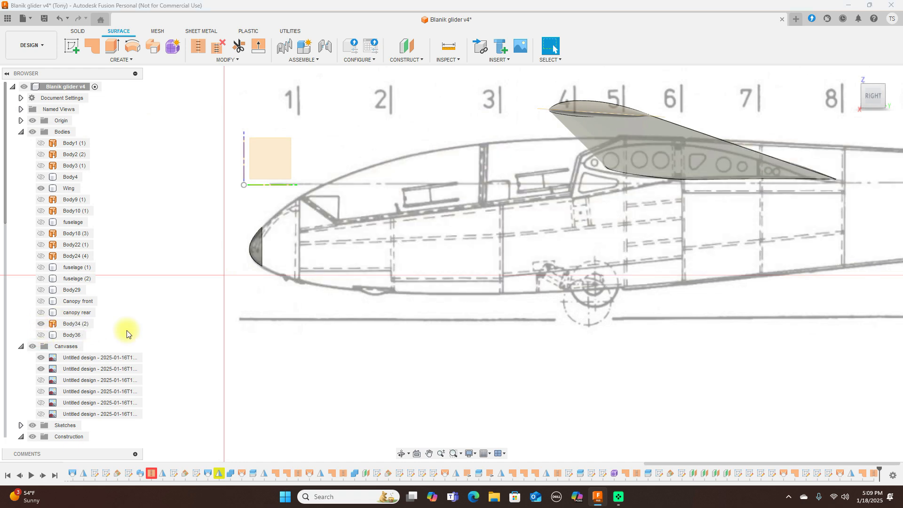
pyautogui.moveTo(883, 100); pyautogui.dragTo(590, 214)
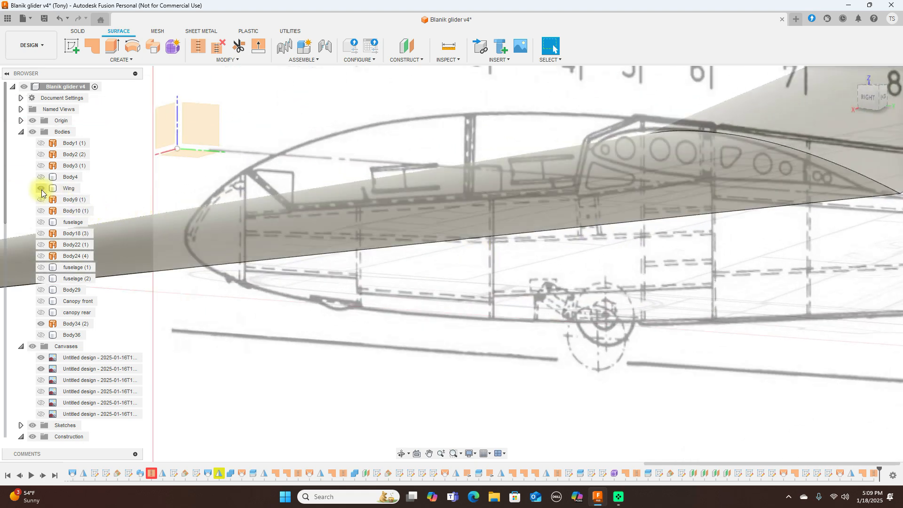
pyautogui.click(41, 188)
pyautogui.scroll(3, 348, 234)
pyautogui.moveTo(339, 211); pyautogui.dragTo(466, 219, button='middle')
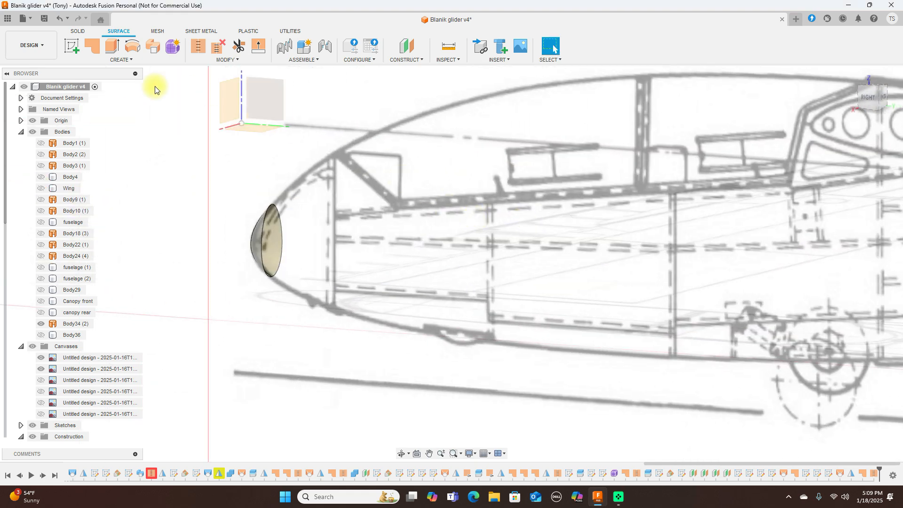
# Step: Patch the nose-cone rim as Body37 and stitch it into the closed body Body38
pyautogui.click(95, 47)
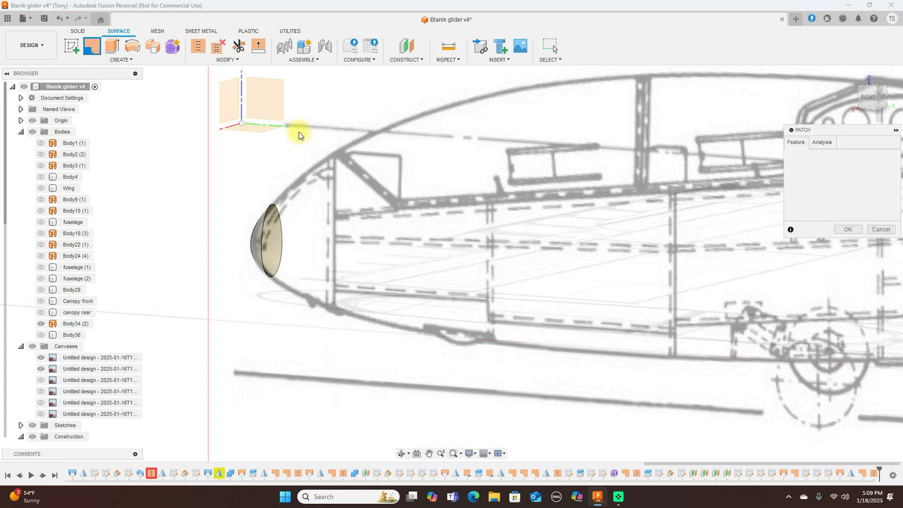
pyautogui.click(275, 207)
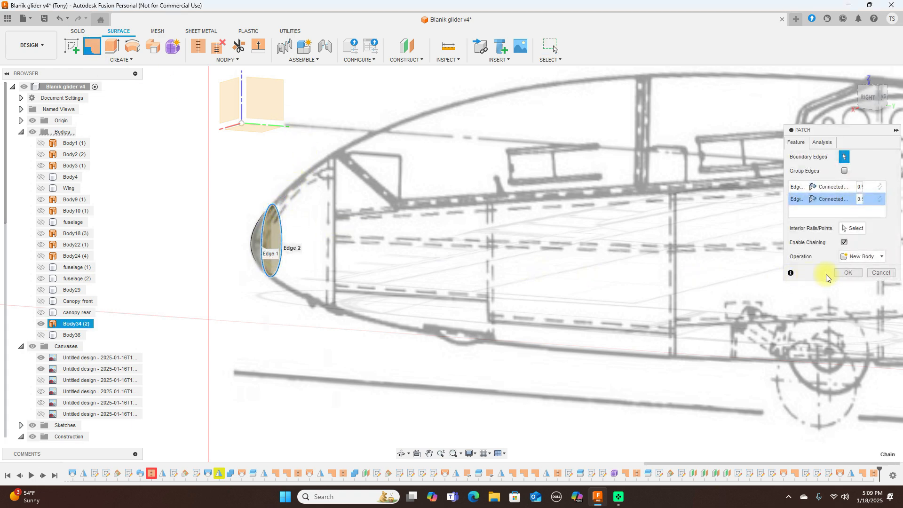
pyautogui.click(842, 273)
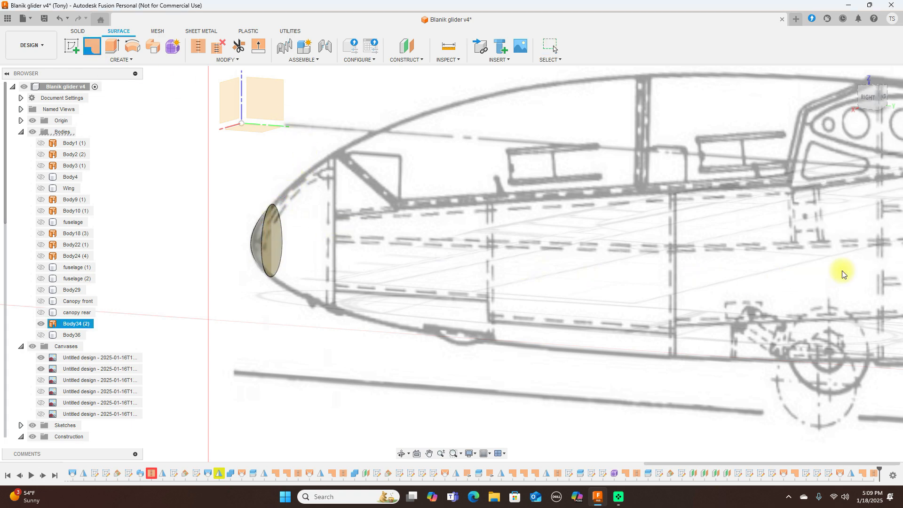
pyautogui.click(199, 46)
pyautogui.click(258, 234)
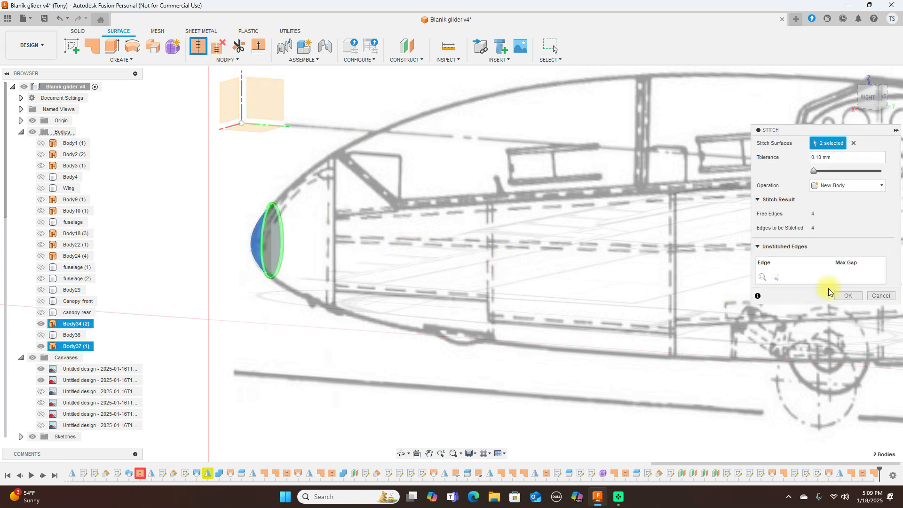
pyautogui.click(842, 295)
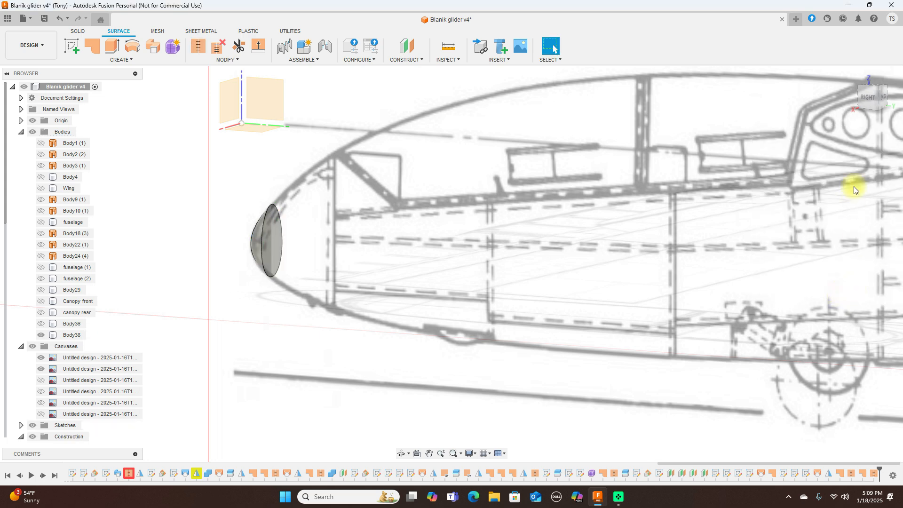
# Step: Return to the side view, show the fuselage Body36 again and switch to solid tools
pyautogui.click(867, 96)
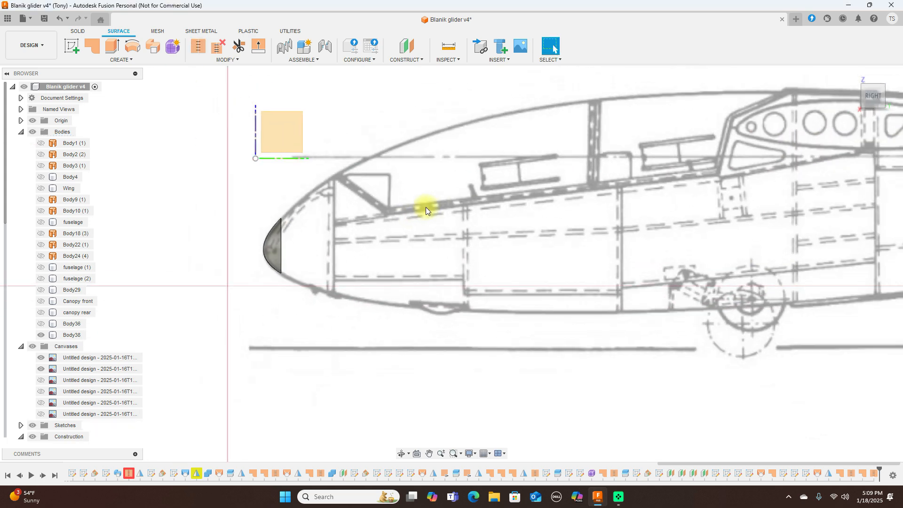
pyautogui.click(40, 324)
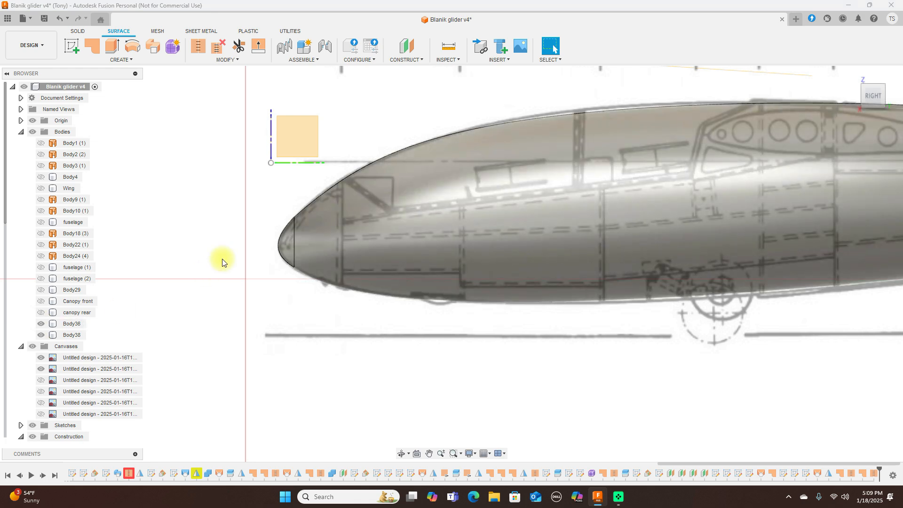
pyautogui.click(75, 31)
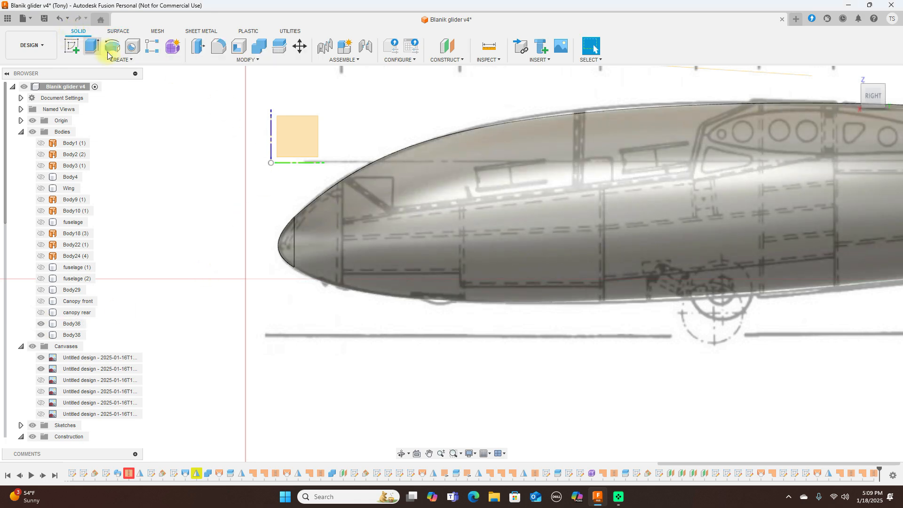
# Step: Combine the nose piece Body38 into the fuselage target Body36 with Join
pyautogui.click(259, 47)
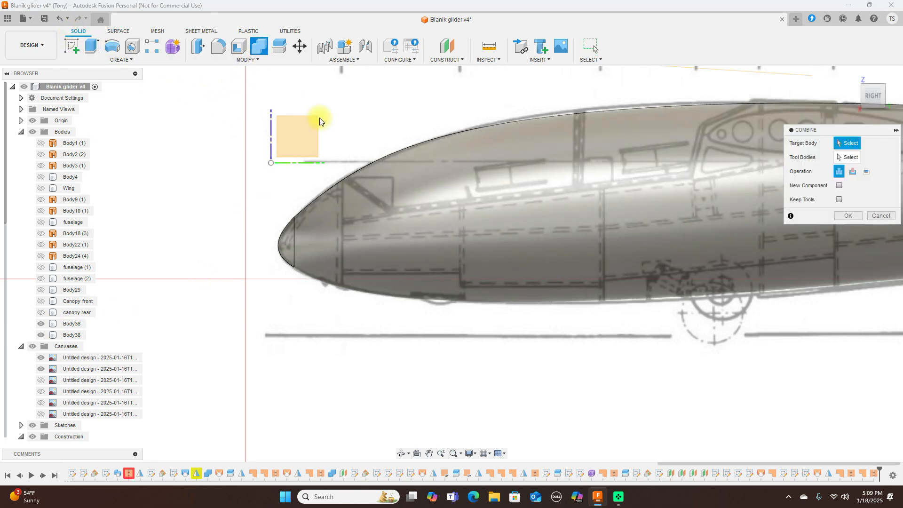
pyautogui.click(430, 151)
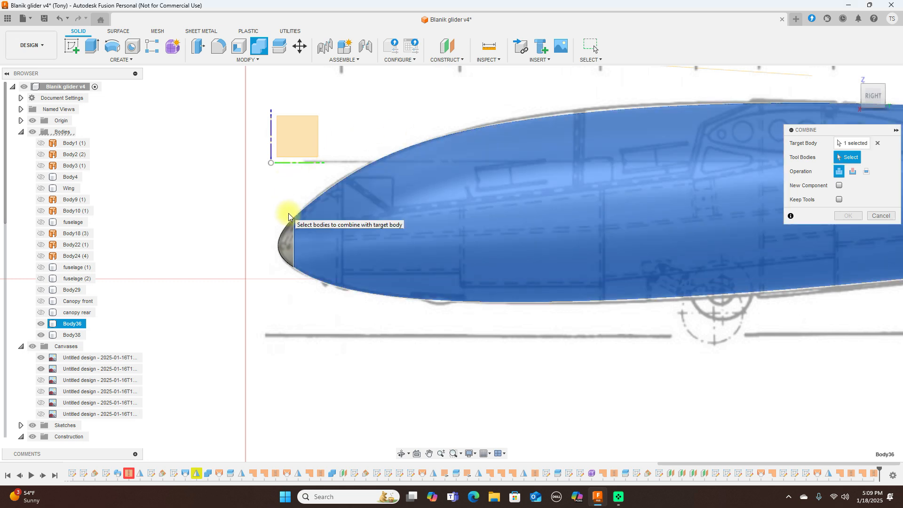
pyautogui.click(285, 236)
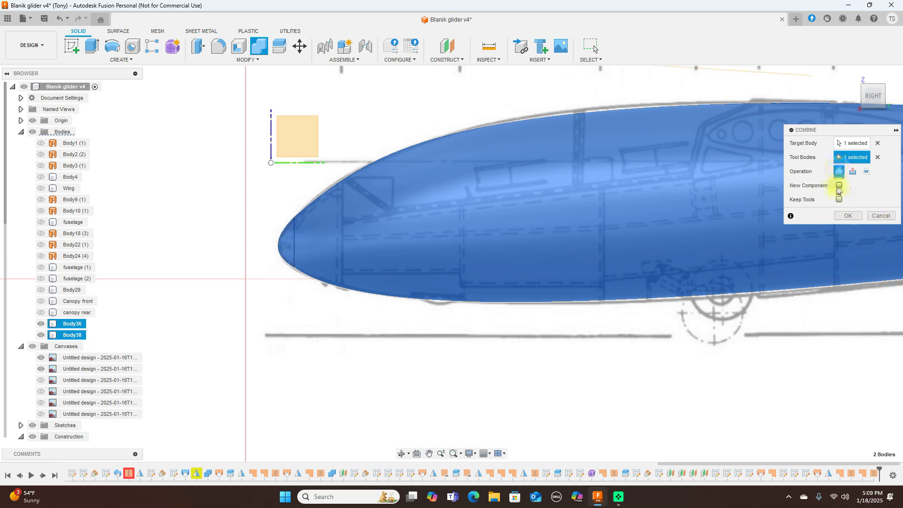
pyautogui.click(847, 215)
pyautogui.scroll(-2, 538, 281)
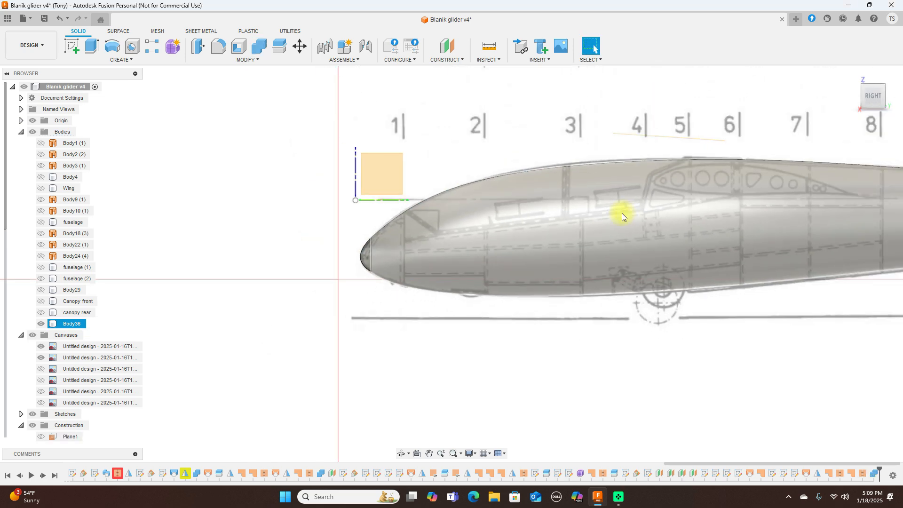
# Step: Frame the whole glider, checking the drawing behind the fuselage, and turn to a front view
pyautogui.click(41, 324)
pyautogui.click(41, 324)
pyautogui.scroll(-5, 453, 329)
pyautogui.moveTo(736, 155); pyautogui.dragTo(591, 116, button='middle')
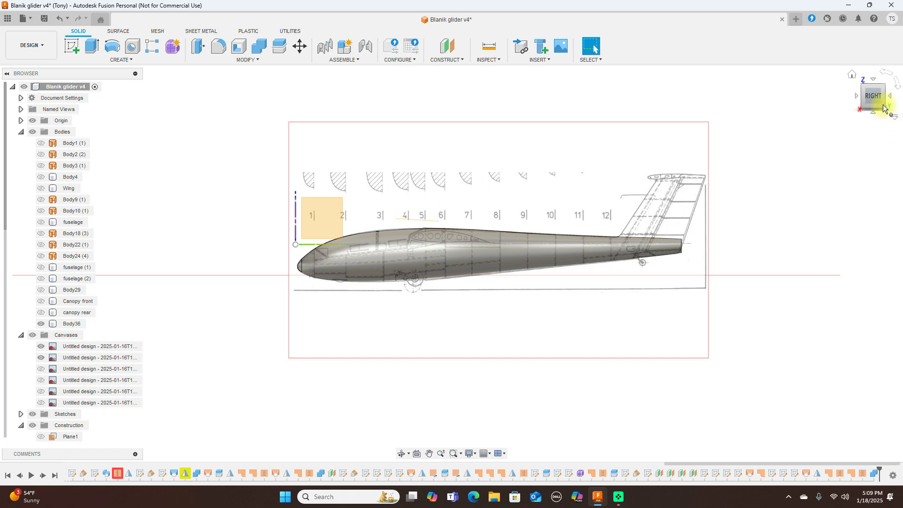
pyautogui.moveTo(878, 89)
pyautogui.mouseDown()
pyautogui.moveTo(882, 152)
pyautogui.moveTo(878, 89)
pyautogui.mouseUp()
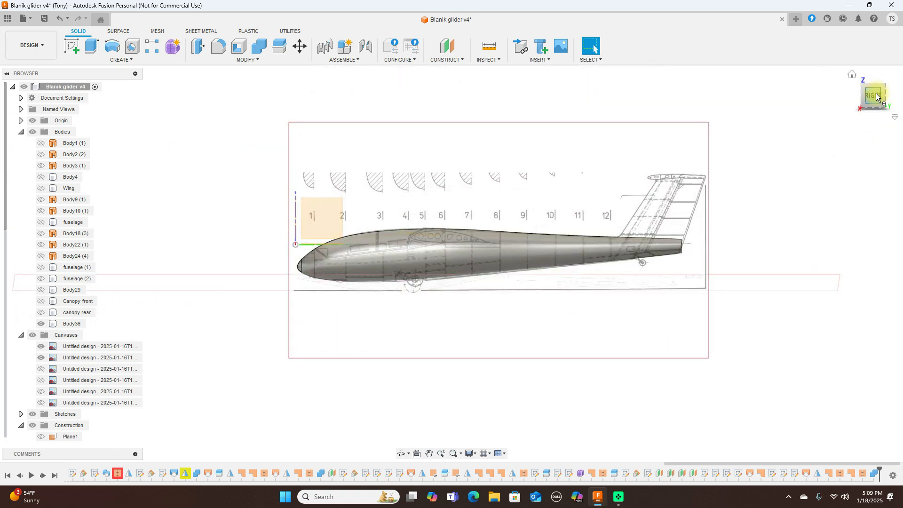
pyautogui.click(877, 98)
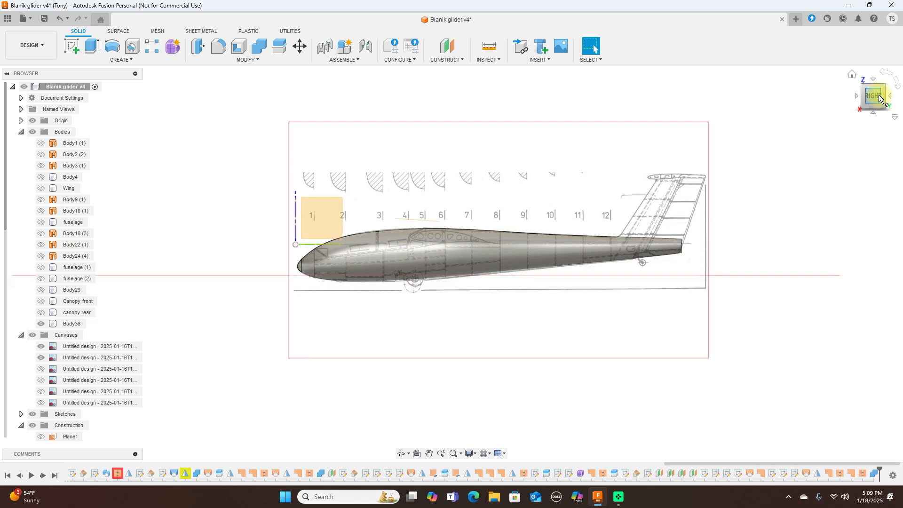
pyautogui.click(854, 96)
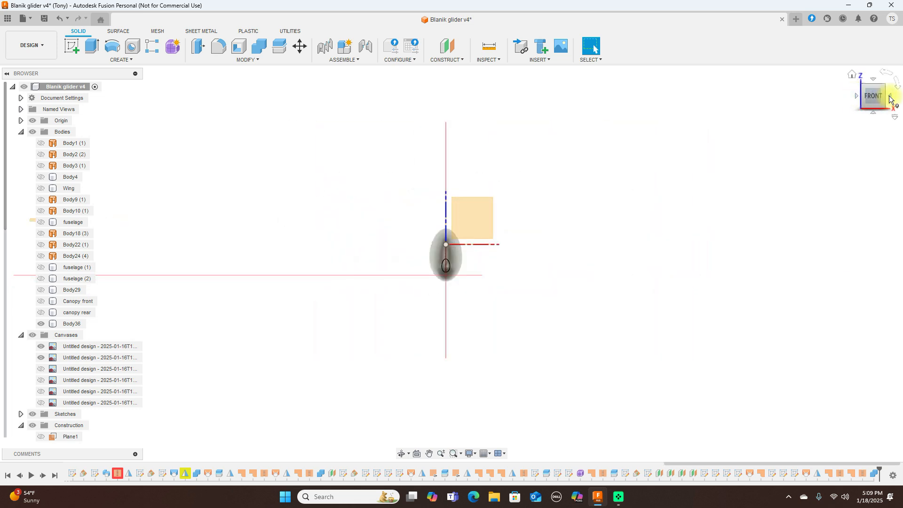
# Step: Show the fourth, fifth and sixth reference canvases and snap back to the exact side view
pyautogui.click(45, 369)
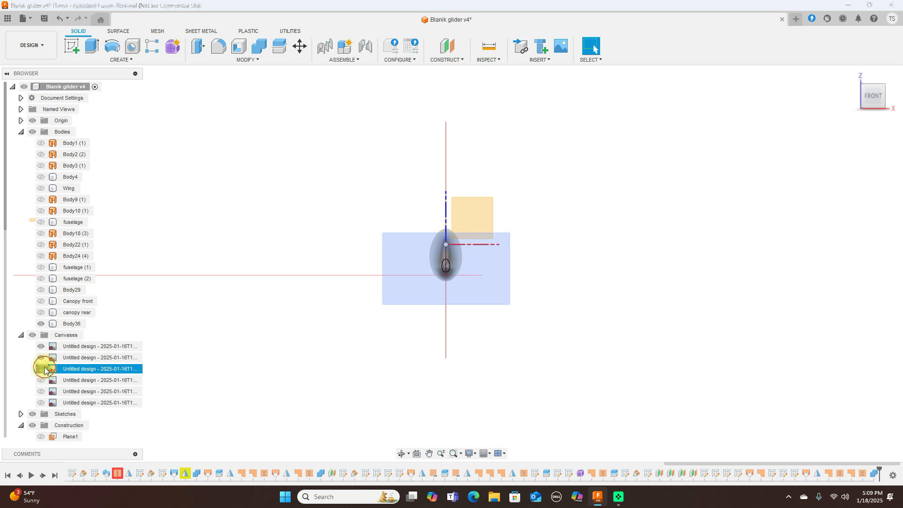
pyautogui.click(41, 369)
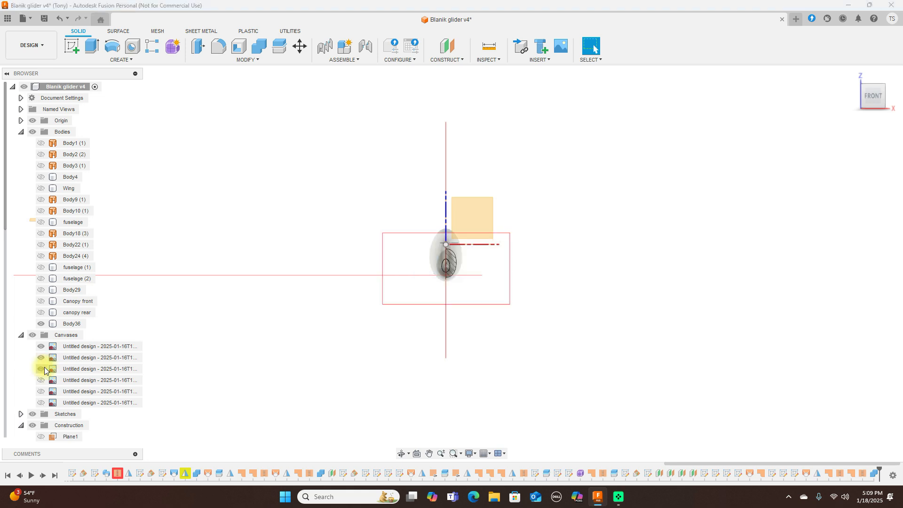
pyautogui.click(42, 380)
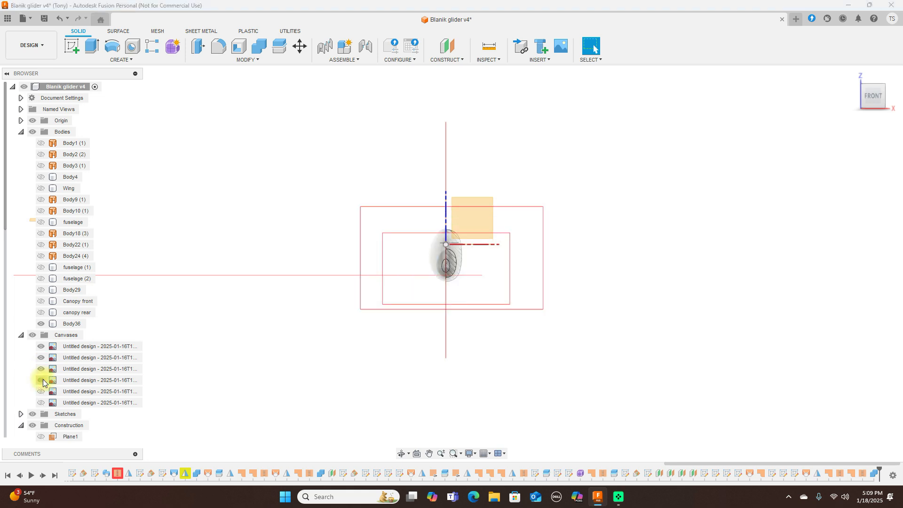
pyautogui.click(42, 391)
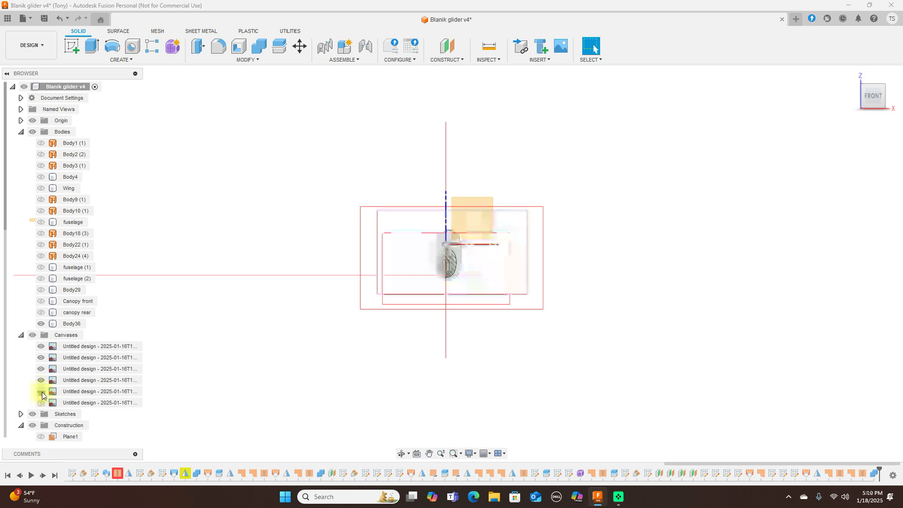
pyautogui.click(42, 403)
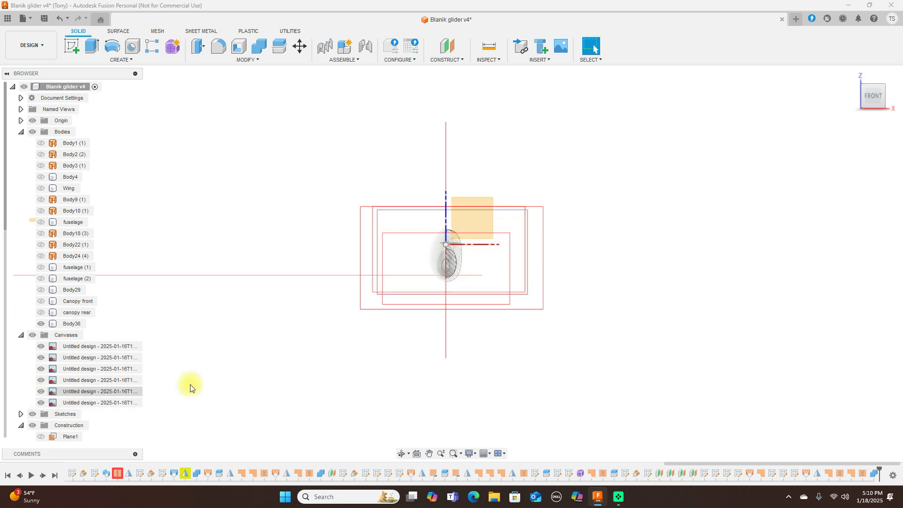
pyautogui.scroll(5, 550, 323)
pyautogui.moveTo(552, 251); pyautogui.dragTo(635, 256, button='middle')
pyautogui.moveTo(875, 96); pyautogui.dragTo(775, 101)
pyautogui.click(877, 98)
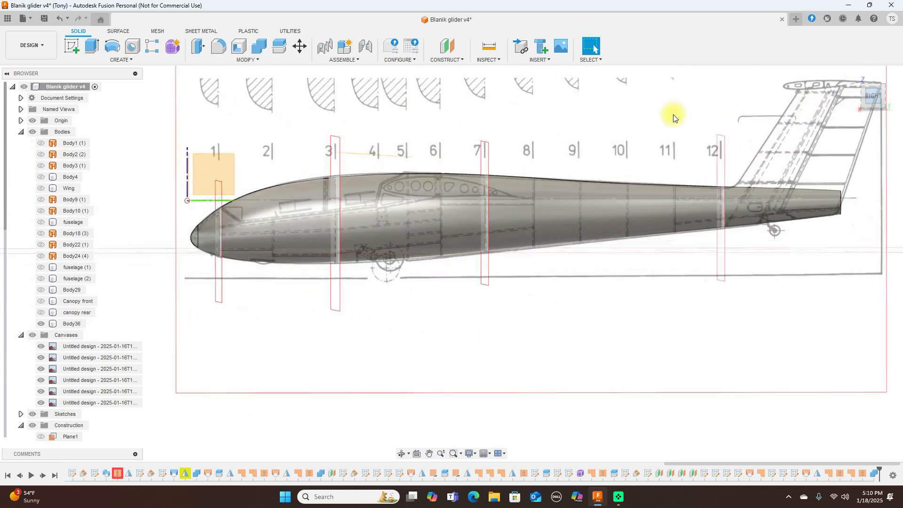
# Step: Hide all the reference canvases and expand the Sketches list in the Browser
pyautogui.click(33, 334)
pyautogui.scroll(1, 523, 330)
pyautogui.scroll(-2, 522, 326)
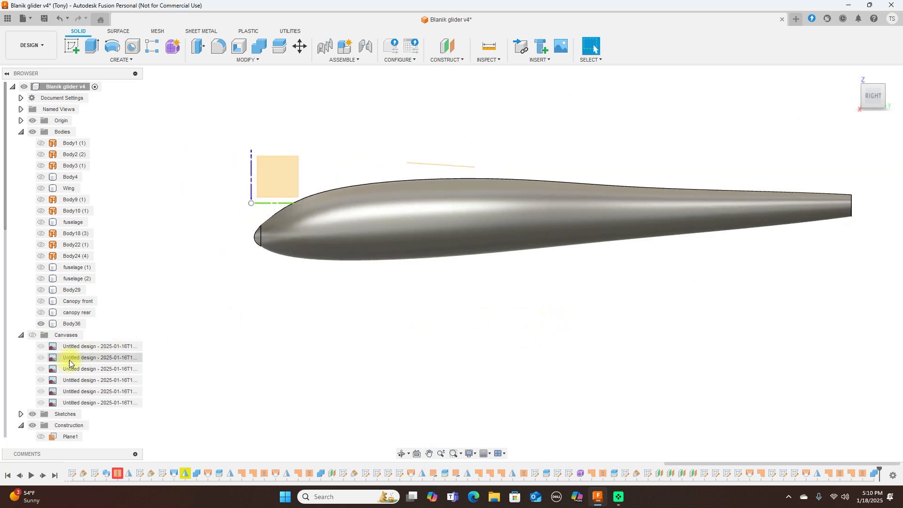
pyautogui.scroll(-3, 43, 400)
pyautogui.scroll(-2, 44, 400)
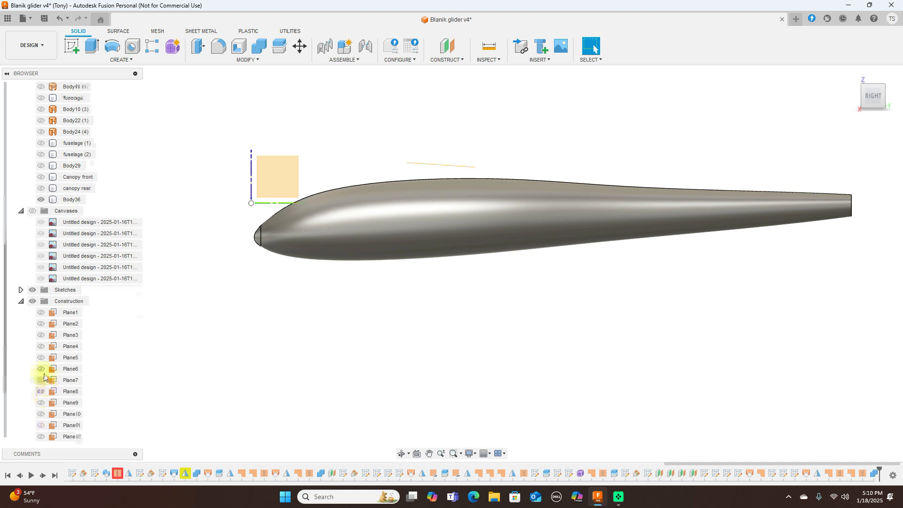
pyautogui.click(20, 289)
pyautogui.scroll(-2, 61, 326)
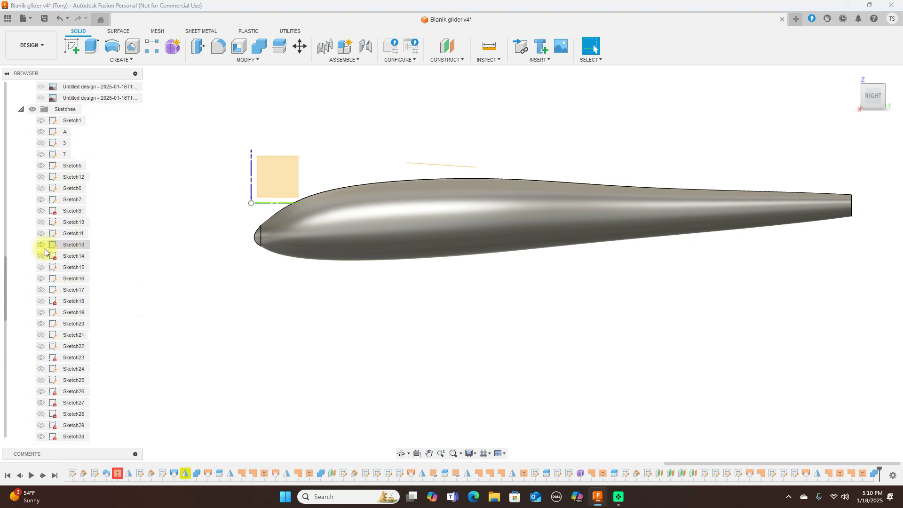
# Step: Briefly preview Sketch13, Sketch11, Sketch10 and Sketch7 on the glider, leaving them hidden
pyautogui.click(41, 247)
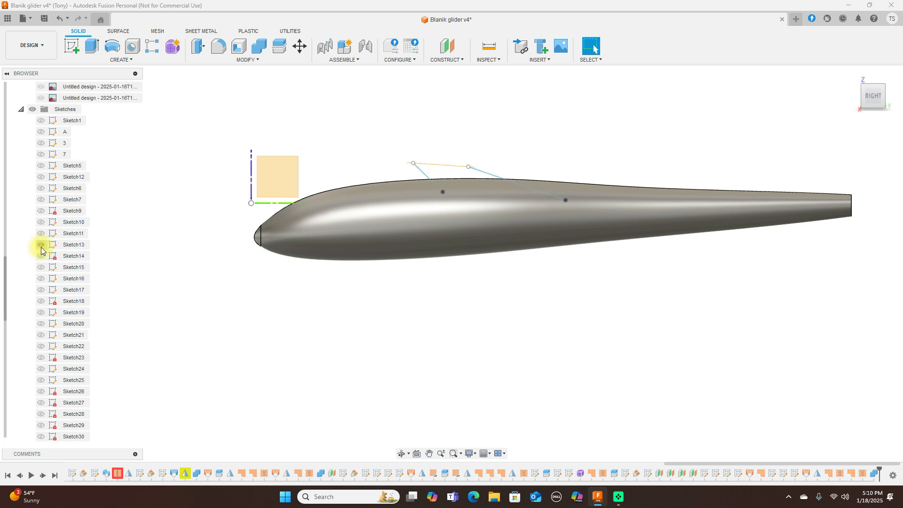
pyautogui.click(41, 246)
pyautogui.click(42, 234)
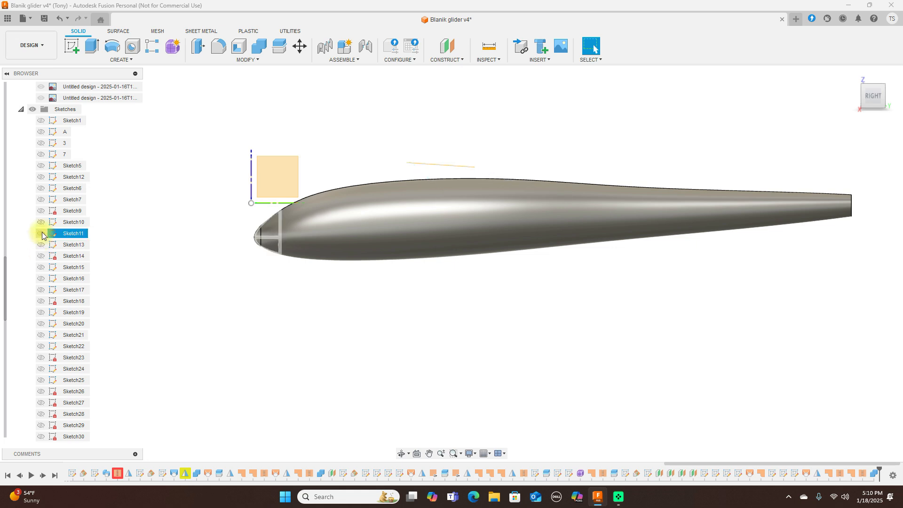
pyautogui.click(41, 234)
pyautogui.click(42, 223)
pyautogui.click(42, 223)
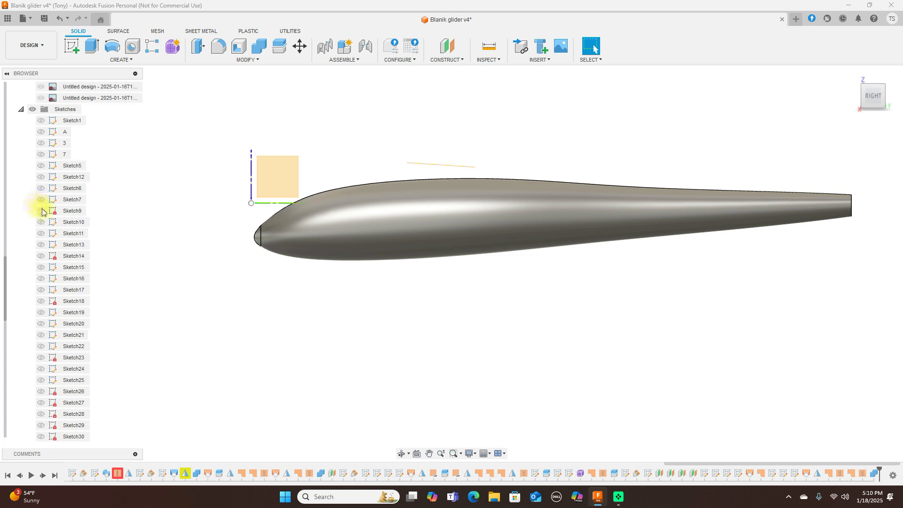
pyautogui.click(43, 200)
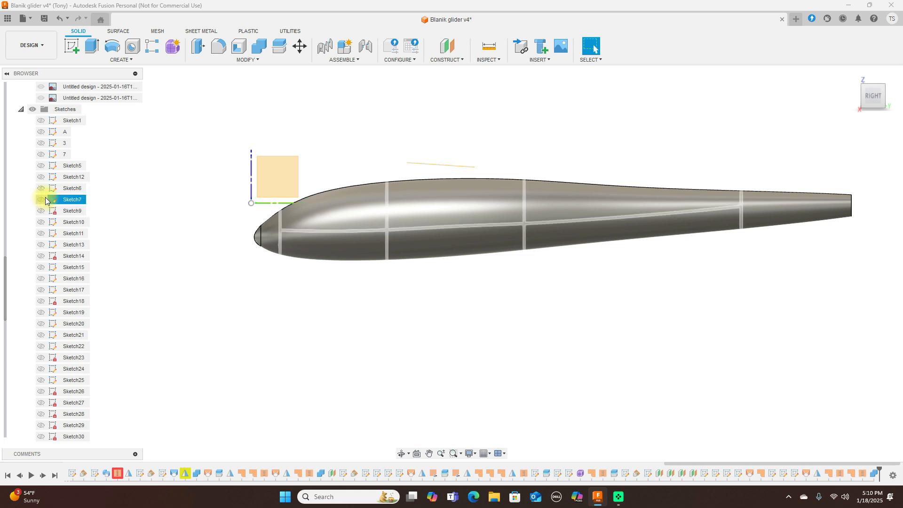
pyautogui.click(45, 200)
pyautogui.click(41, 245)
pyautogui.click(41, 245)
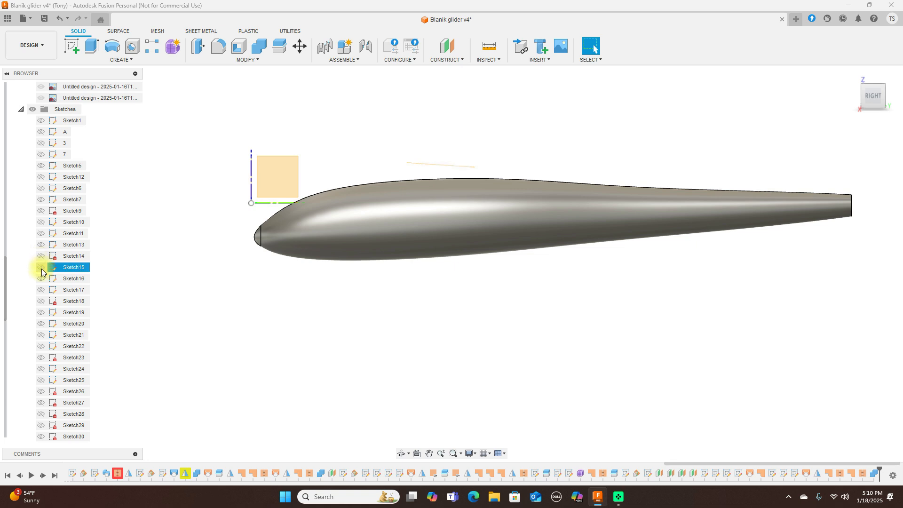
# Step: Show Sketch15 through Sketch21, including the tail outlines and Sketch21's canopy outline
pyautogui.click(41, 268)
pyautogui.click(42, 279)
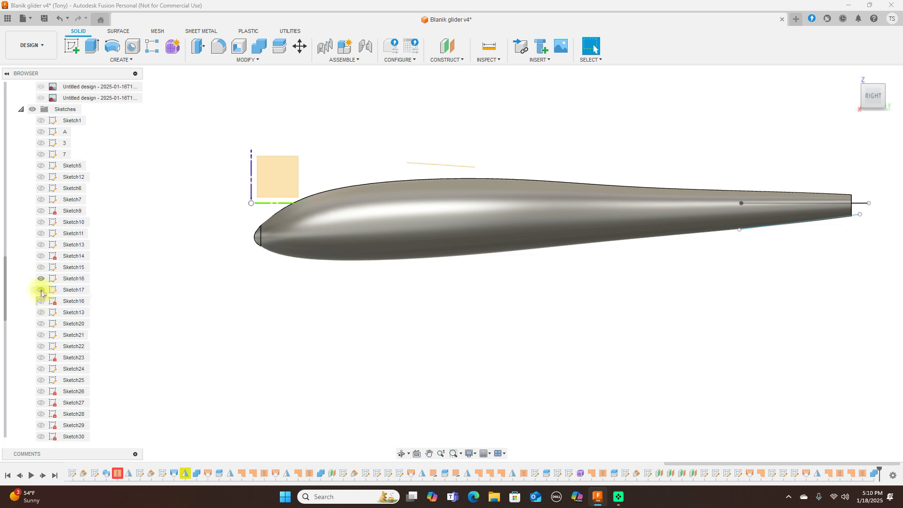
pyautogui.click(41, 291)
pyautogui.click(41, 301)
pyautogui.click(42, 313)
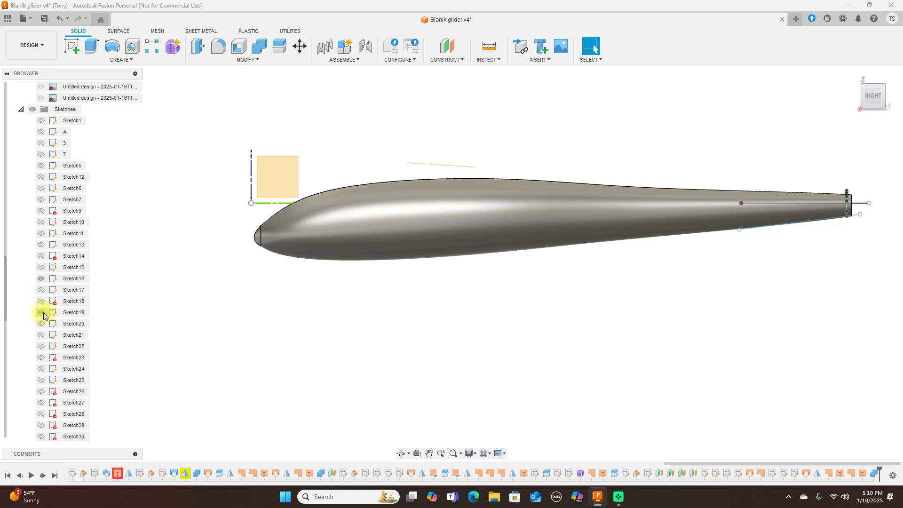
pyautogui.click(42, 324)
pyautogui.click(41, 335)
pyautogui.scroll(1, 348, 317)
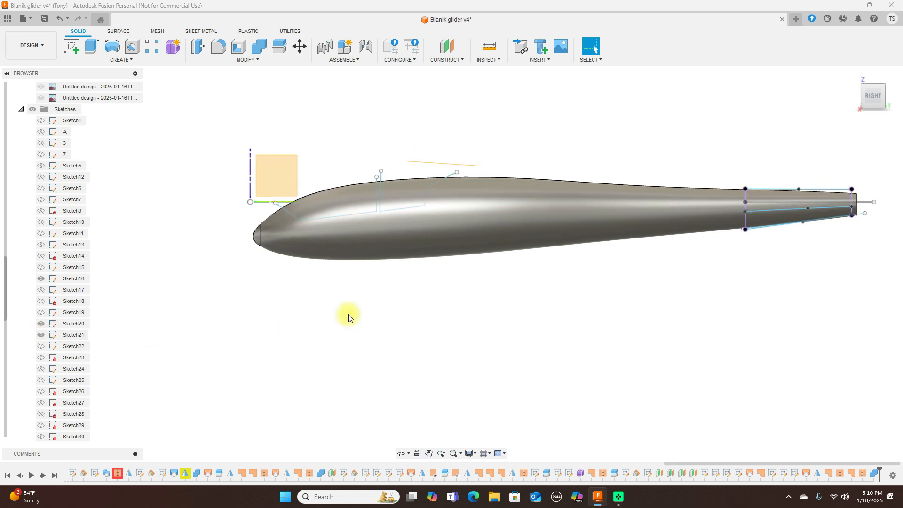
pyautogui.click(280, 46)
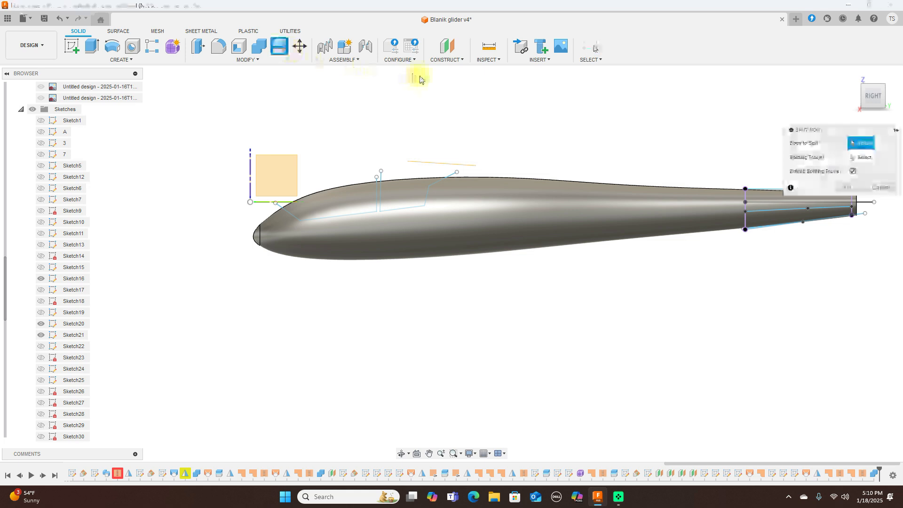
pyautogui.click(573, 229)
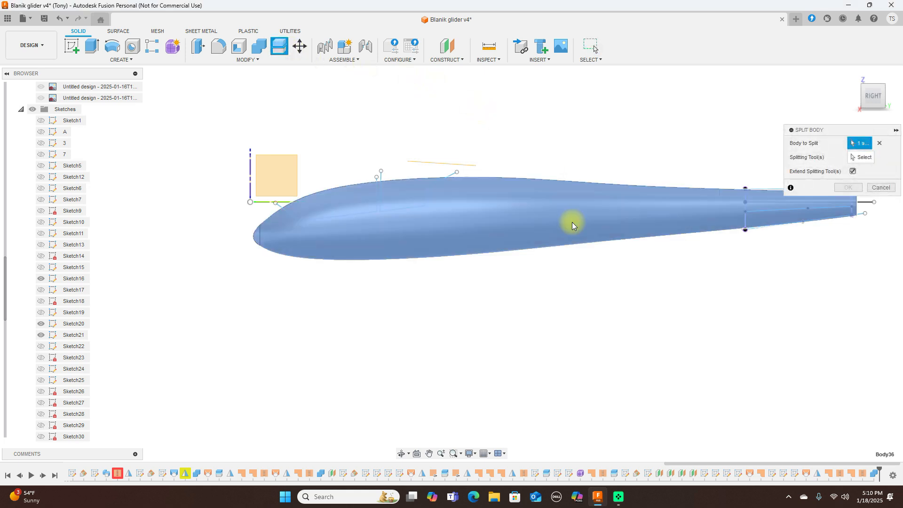
pyautogui.click(870, 156)
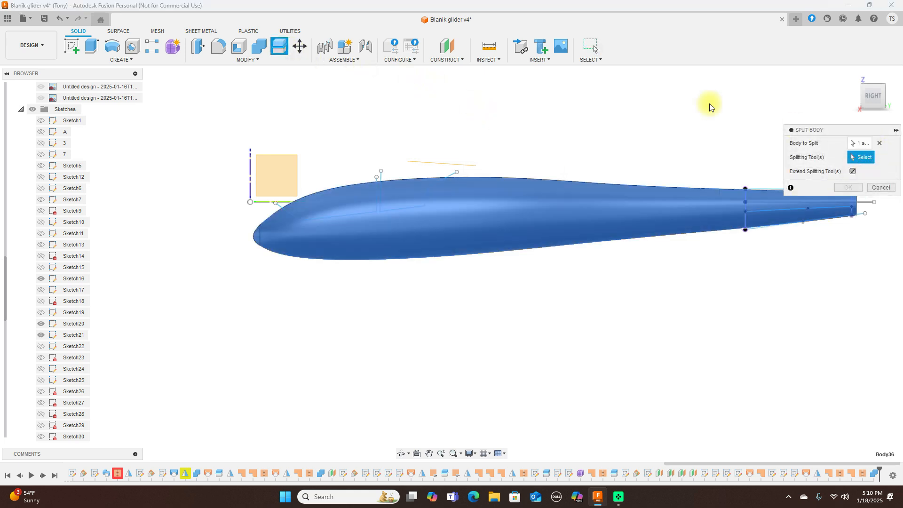
pyautogui.click(450, 177)
pyautogui.click(376, 182)
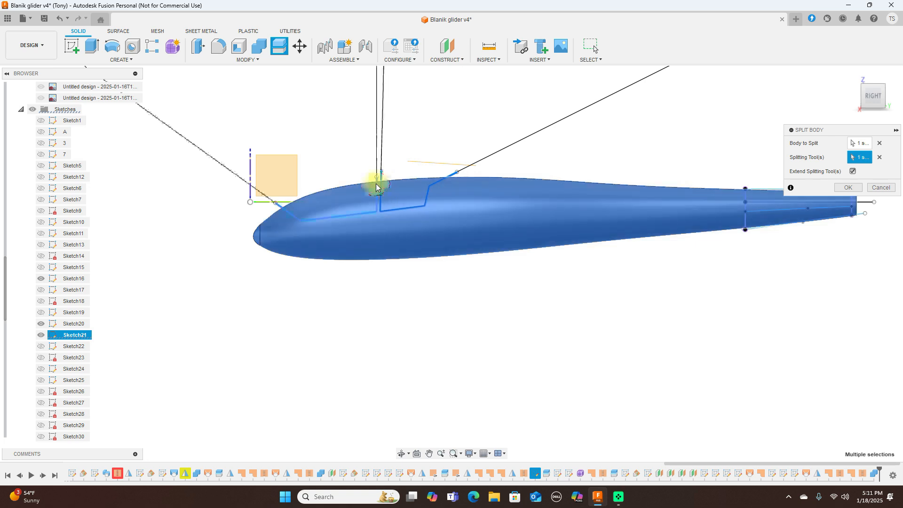
pyautogui.click(852, 188)
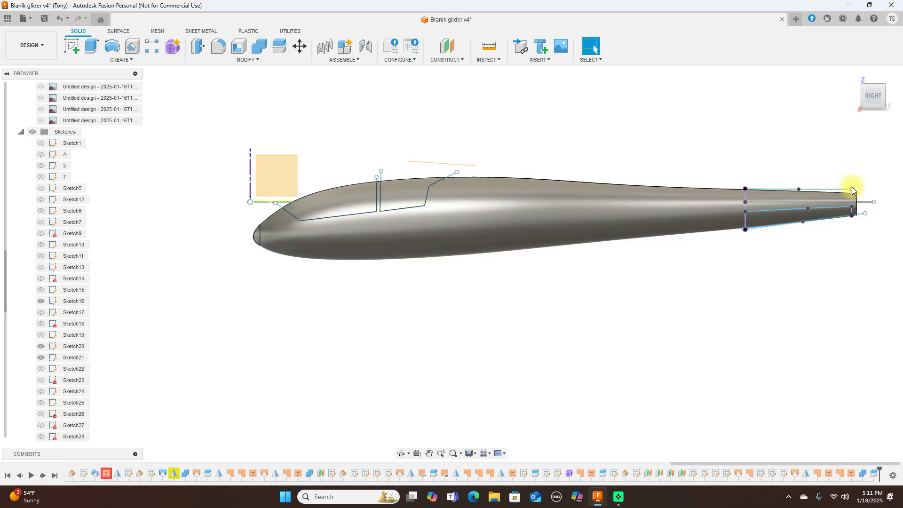
pyautogui.scroll(-2, 777, 268)
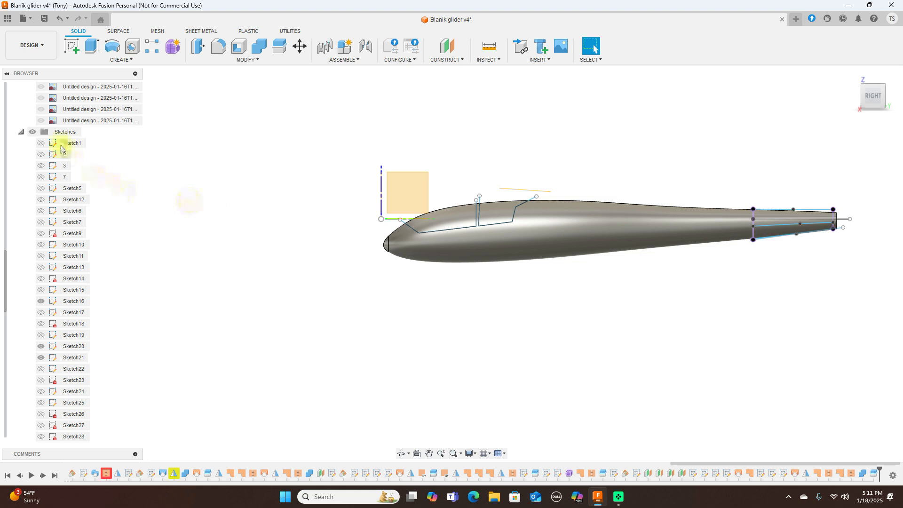
pyautogui.click(32, 133)
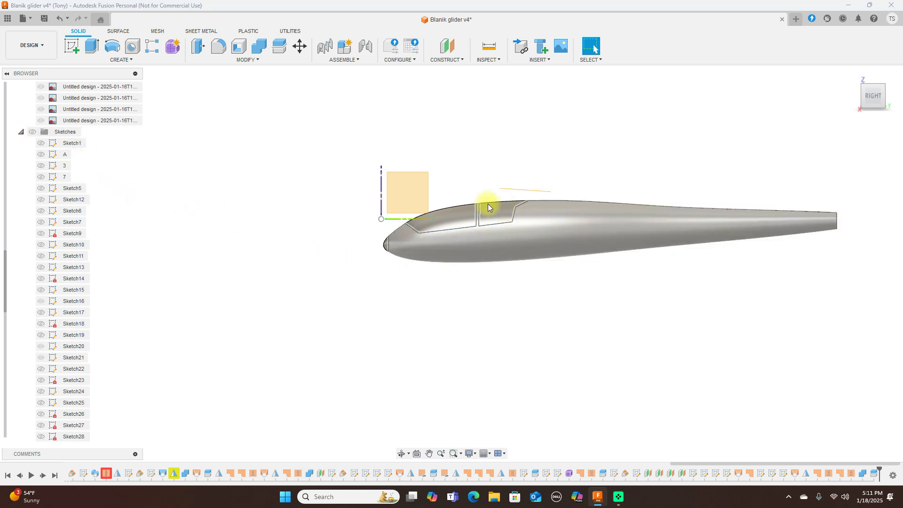
pyautogui.scroll(3, 427, 238)
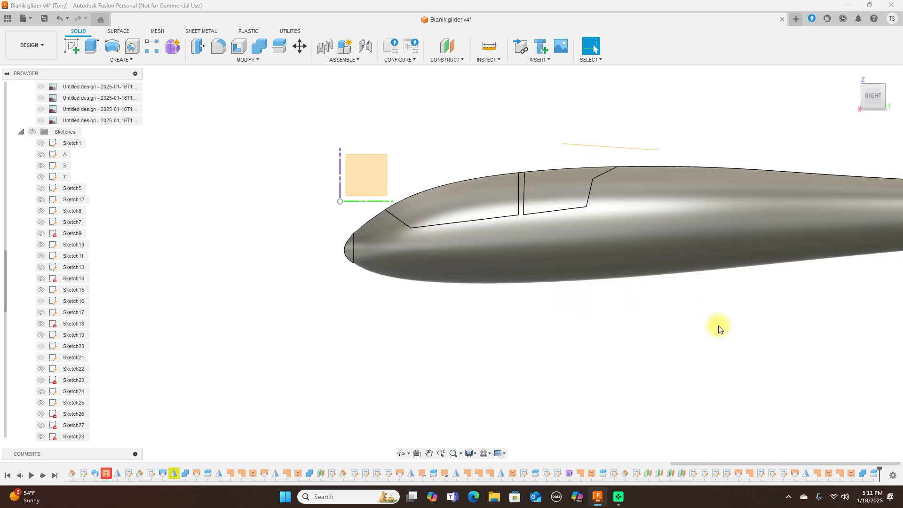
# Step: Apply the light-blue glass appearance to both canopy sections and reframe the whole fuselage
pyautogui.press('a')
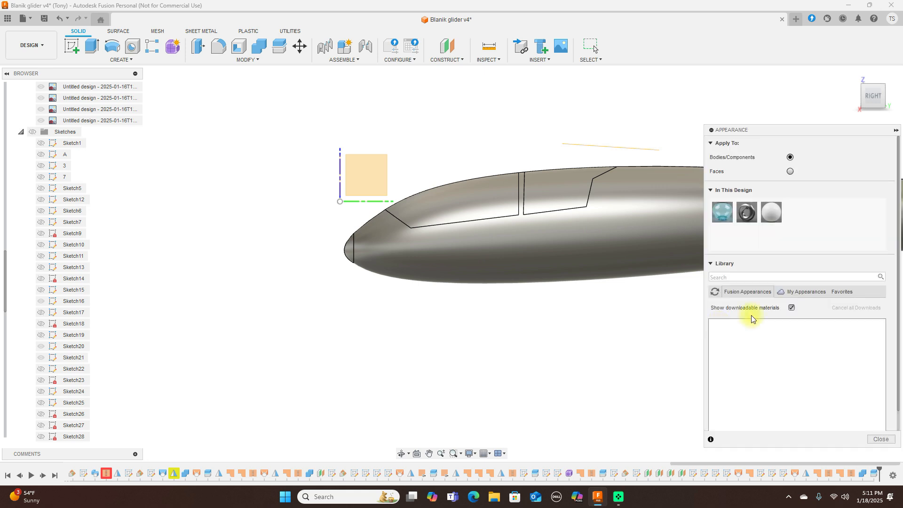
pyautogui.moveTo(723, 211); pyautogui.dragTo(554, 179)
pyautogui.moveTo(723, 212); pyautogui.dragTo(454, 193)
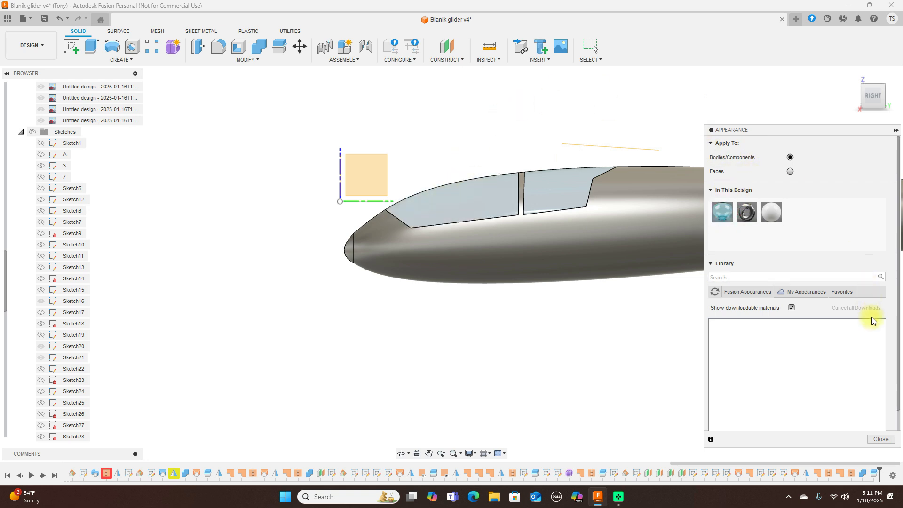
pyautogui.click(881, 439)
pyautogui.scroll(-3, 725, 366)
pyautogui.moveTo(797, 151); pyautogui.dragTo(569, 141, button='middle')
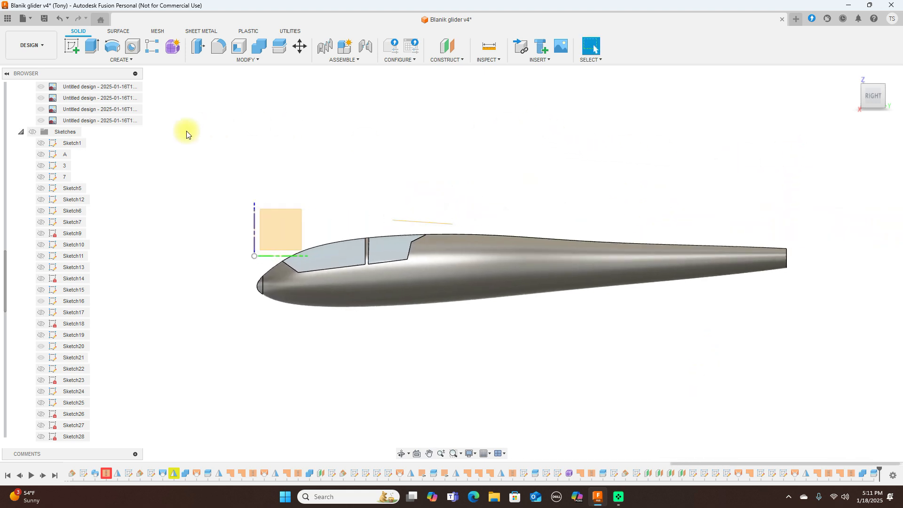
# Step: Hide Body36, Body39 and Body40, show canopy rear, Canopy front and Body29, then view from above
pyautogui.scroll(5, 70, 111)
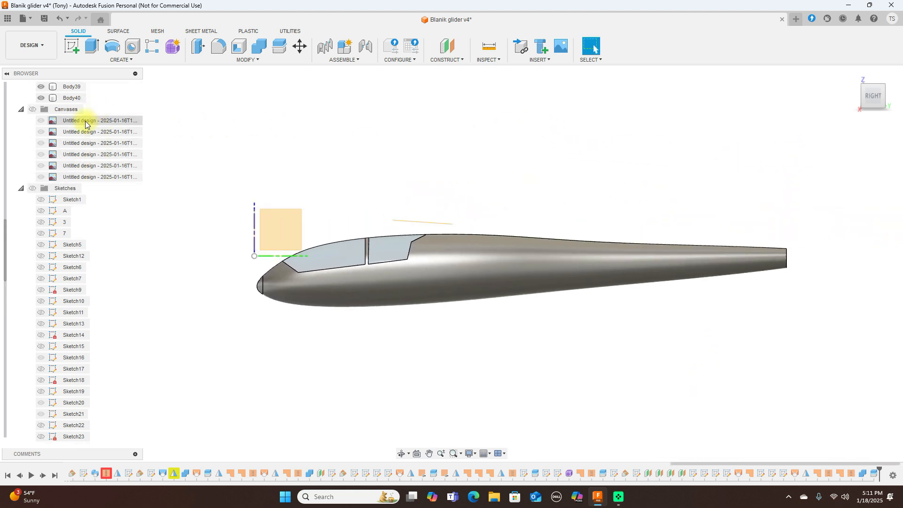
pyautogui.scroll(8, 80, 123)
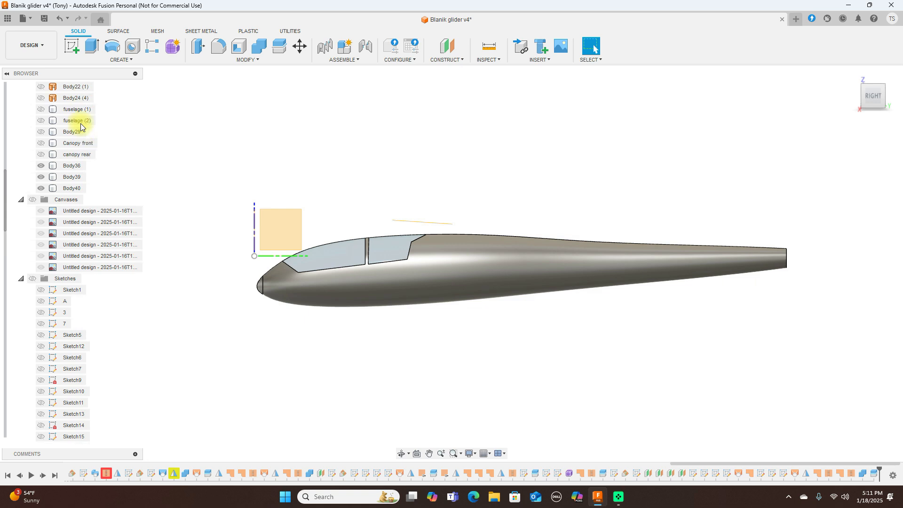
pyautogui.click(43, 166)
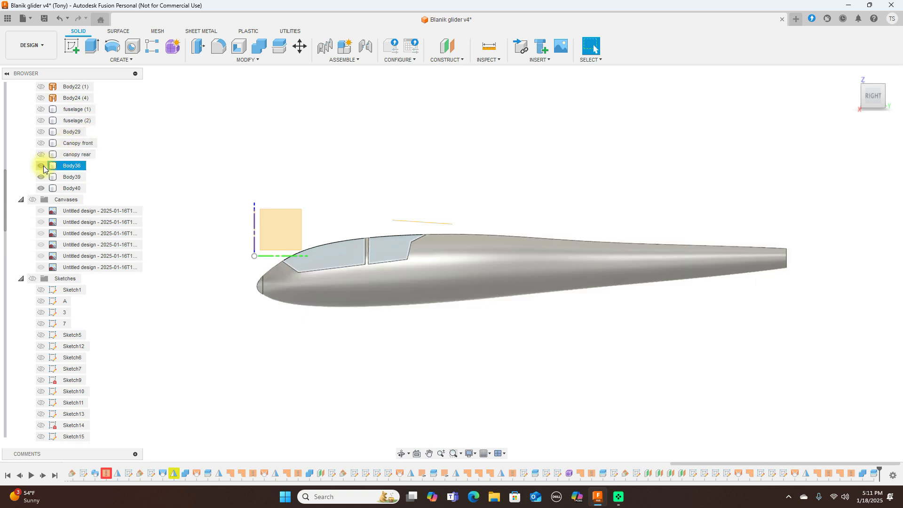
pyautogui.click(44, 167)
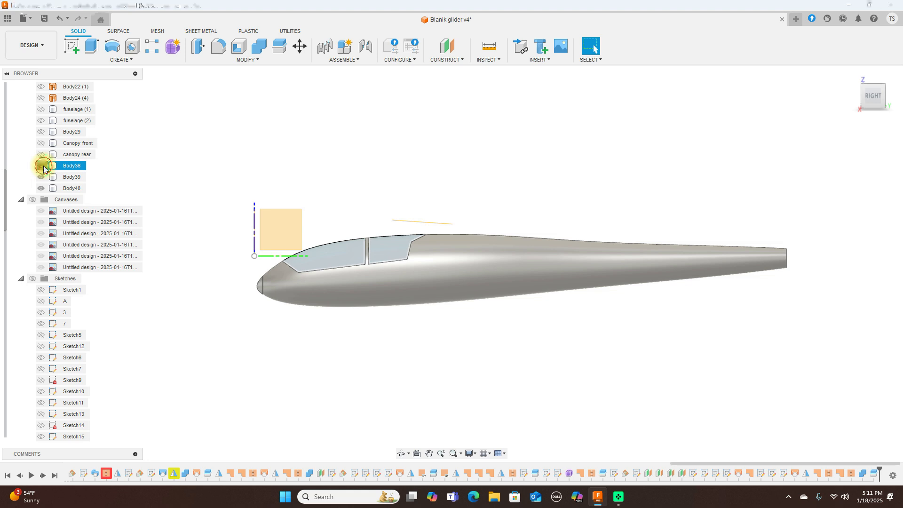
pyautogui.click(42, 178)
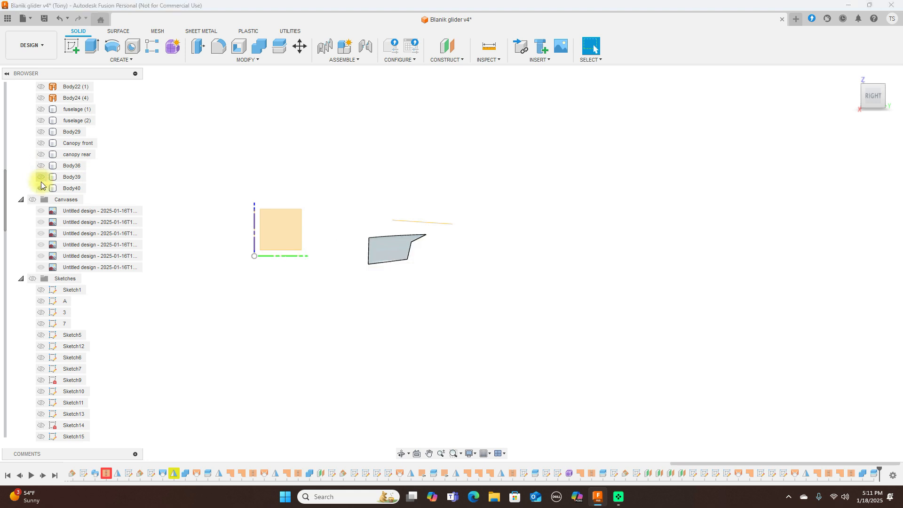
pyautogui.click(42, 189)
pyautogui.click(41, 155)
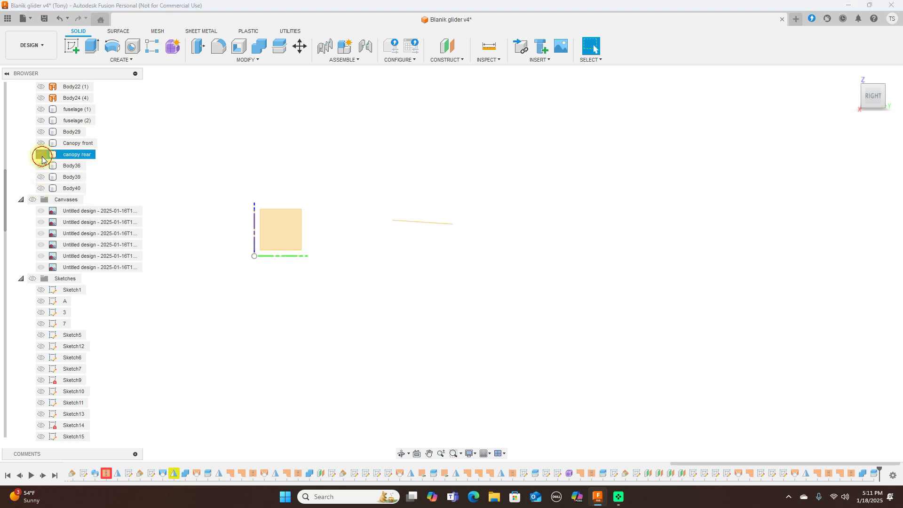
pyautogui.click(41, 143)
pyautogui.click(41, 132)
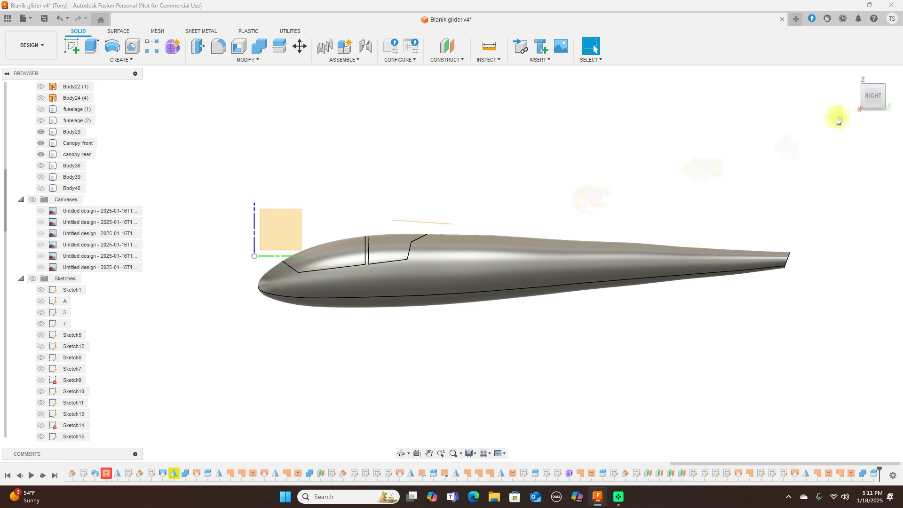
pyautogui.click(875, 81)
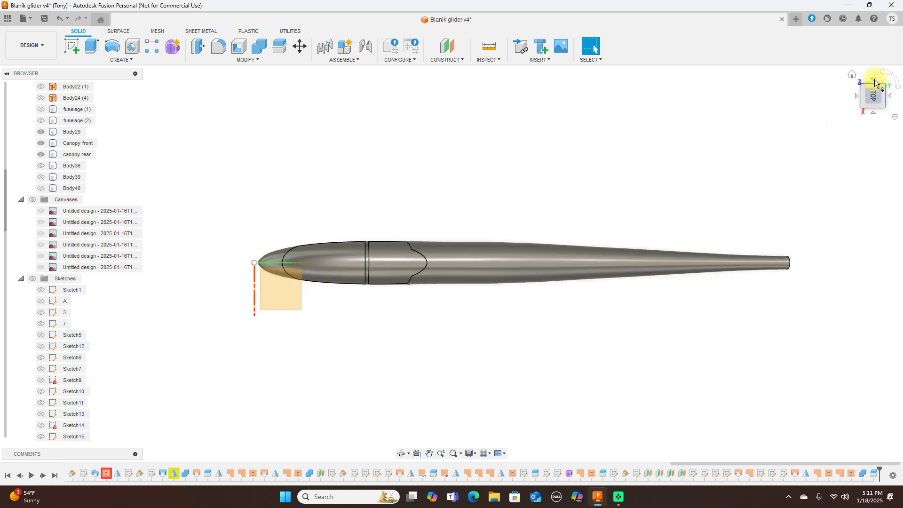
# Step: Apply Glass - Window to the canopy rear and Canopy front bodies in side view
pyautogui.click(870, 104)
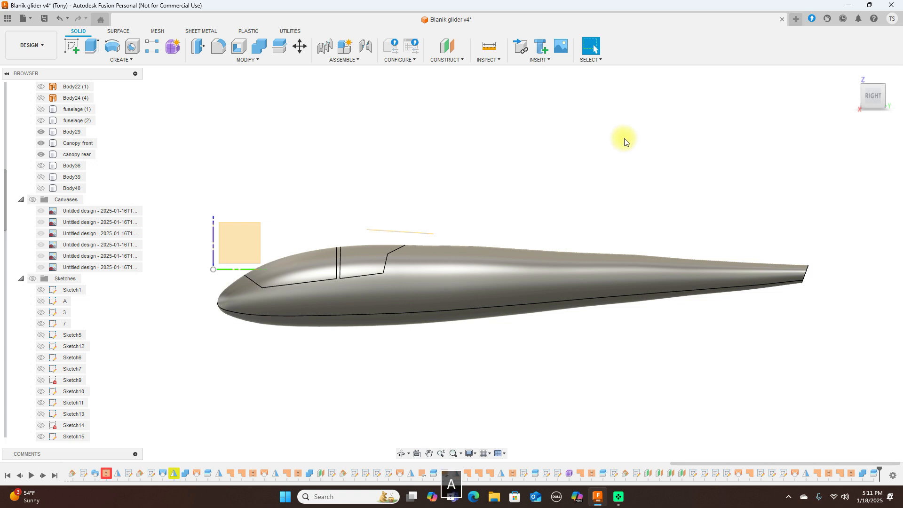
pyautogui.press('a')
pyautogui.moveTo(722, 211); pyautogui.dragTo(373, 260)
pyautogui.moveTo(723, 211); pyautogui.dragTo(303, 263)
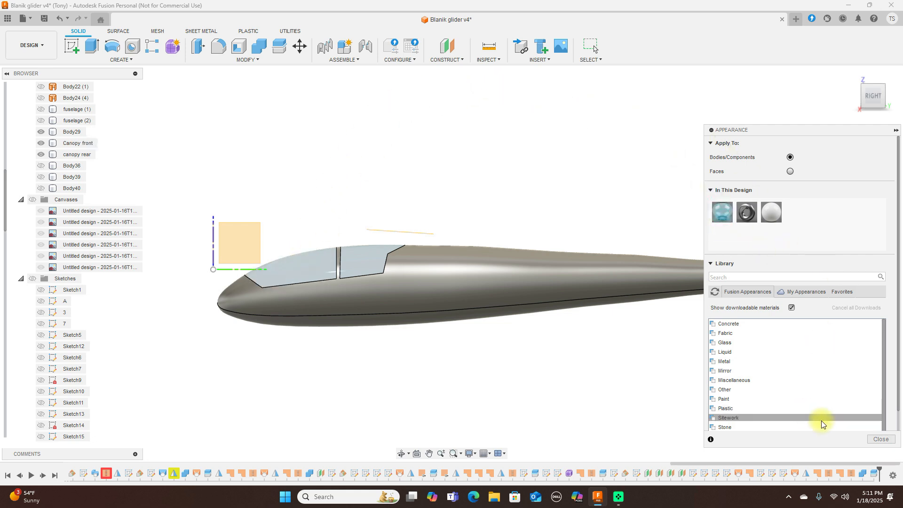
pyautogui.click(881, 439)
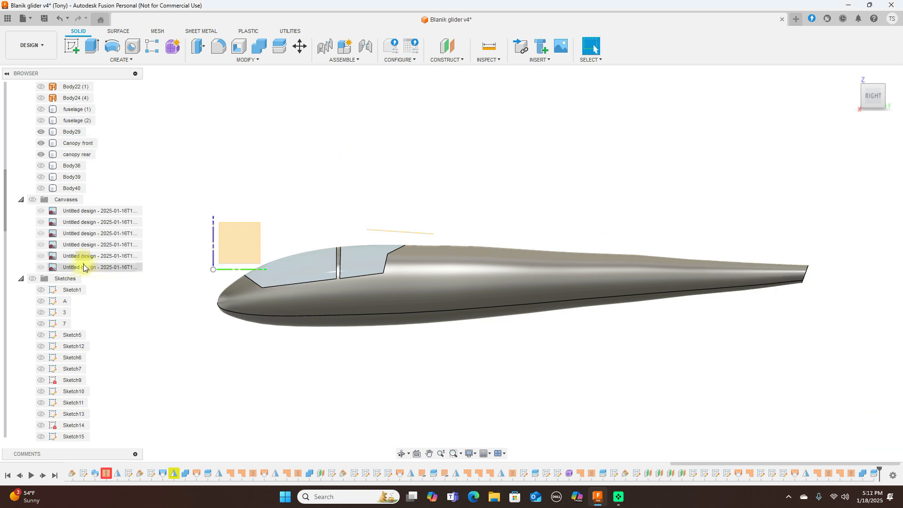
# Step: Hide the origin planes, check the glazed canopy from above, and show all reference canvases
pyautogui.scroll(5, 89, 257)
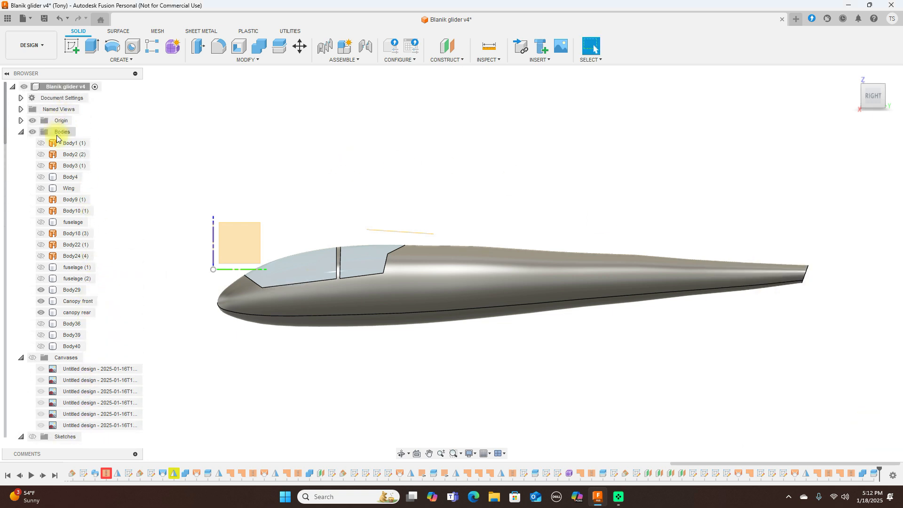
pyautogui.click(32, 121)
pyautogui.scroll(1, 512, 182)
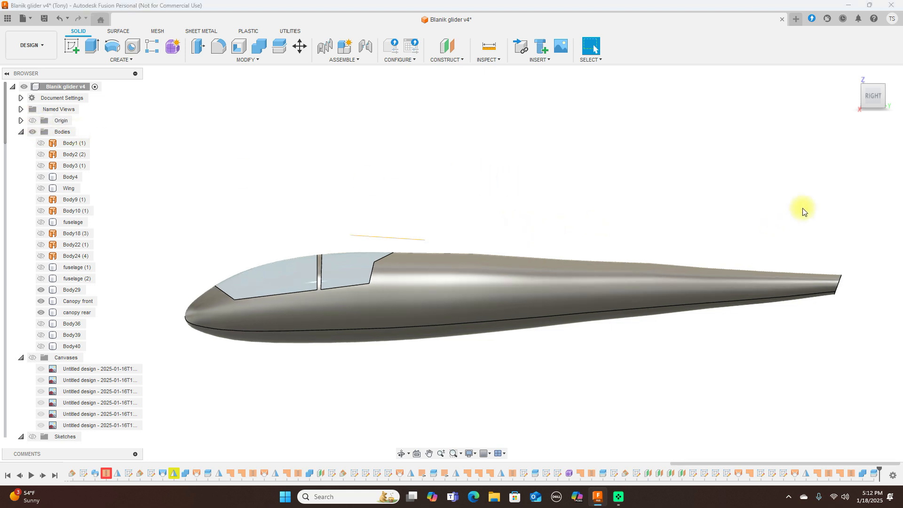
pyautogui.click(875, 80)
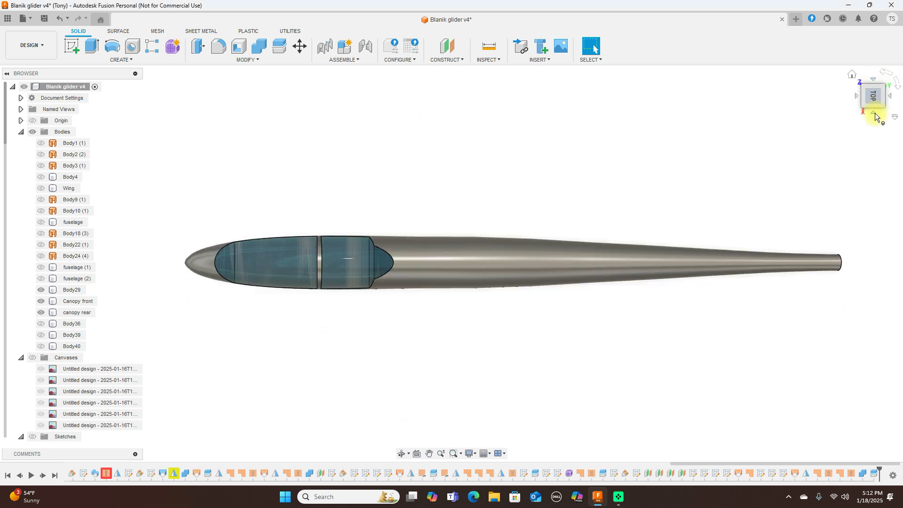
pyautogui.click(876, 115)
pyautogui.scroll(-3, 801, 133)
pyautogui.moveTo(798, 130); pyautogui.dragTo(710, 130, button='middle')
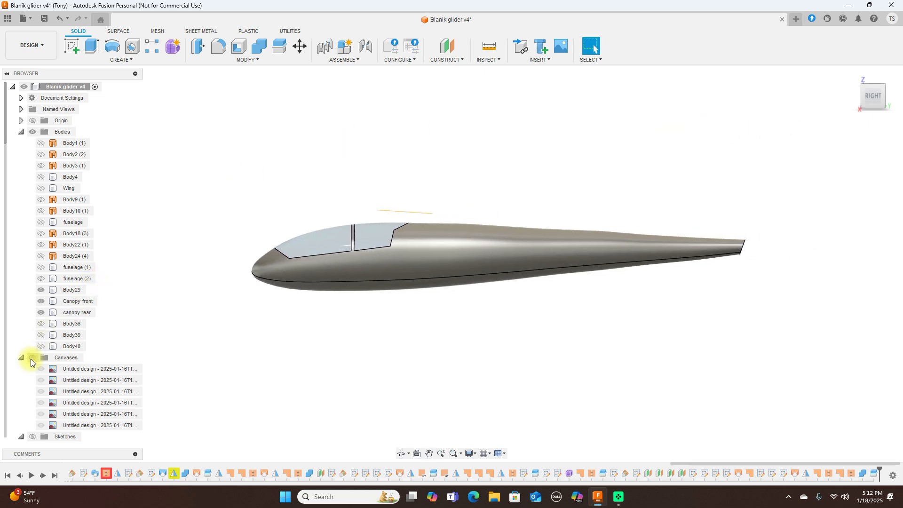
pyautogui.click(32, 359)
# Step: Hide the Body29 fuselage and the Canopy front body
pyautogui.scroll(4, 604, 325)
pyautogui.scroll(-2, 607, 320)
pyautogui.scroll(1, 603, 304)
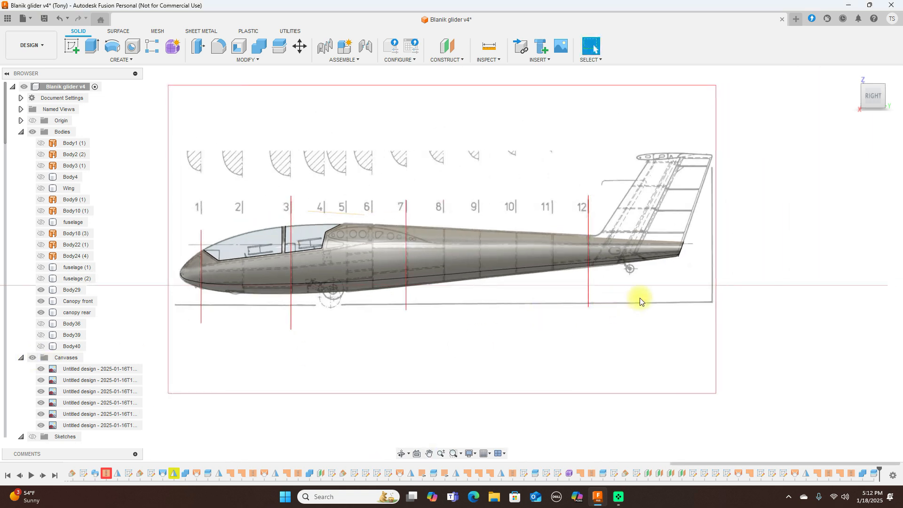
pyautogui.scroll(2, 660, 280)
pyautogui.scroll(-3, 659, 283)
pyautogui.click(591, 261)
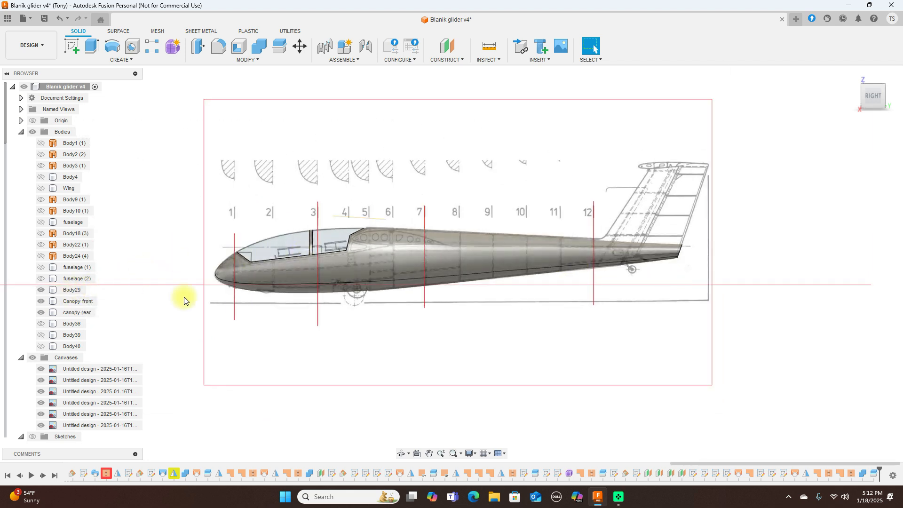
pyautogui.click(41, 290)
pyautogui.click(43, 304)
pyautogui.click(41, 302)
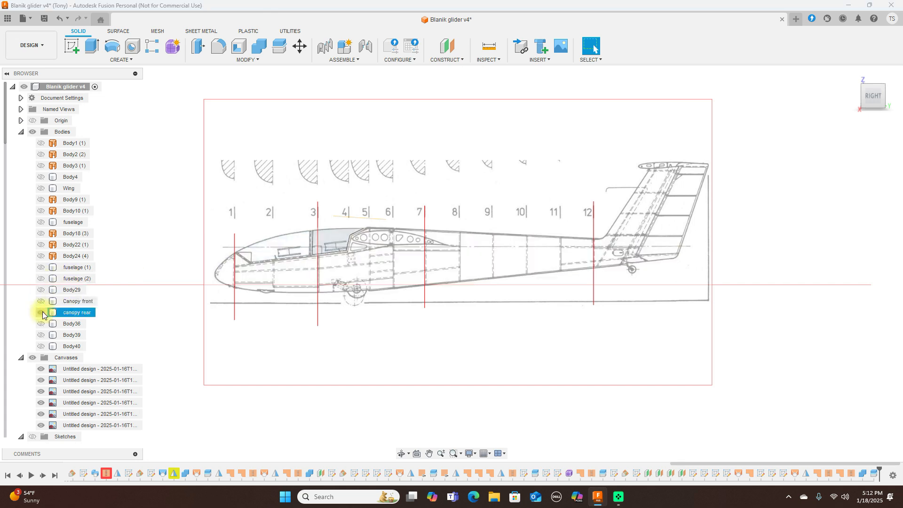
# Step: Start a new sketch on the side-view plane, framing the tail fin
pyautogui.click(76, 41)
pyautogui.click(558, 223)
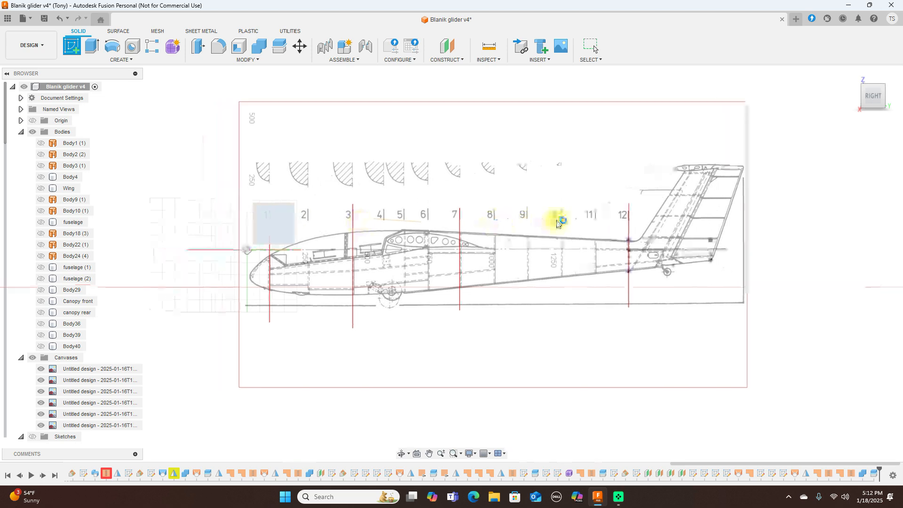
pyautogui.moveTo(681, 202)
pyautogui.mouseDown(button='middle')
pyautogui.moveTo(522, 219)
pyautogui.moveTo(271, 214)
pyautogui.mouseUp(button='middle')
pyautogui.scroll(2, 536, 199)
pyautogui.scroll(4, 535, 200)
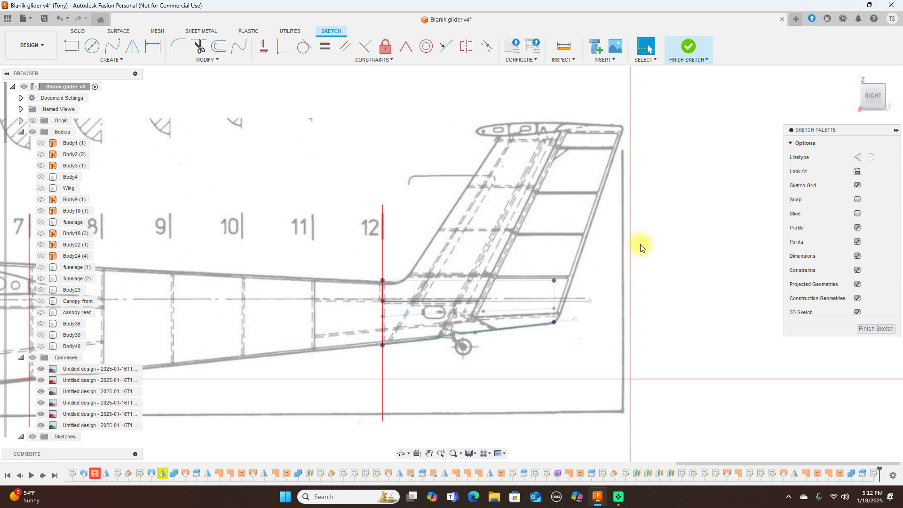
# Step: Draw a horizontal line along the fin base from station 12 to the trailing edge, then finish the sketch
pyautogui.press('l')
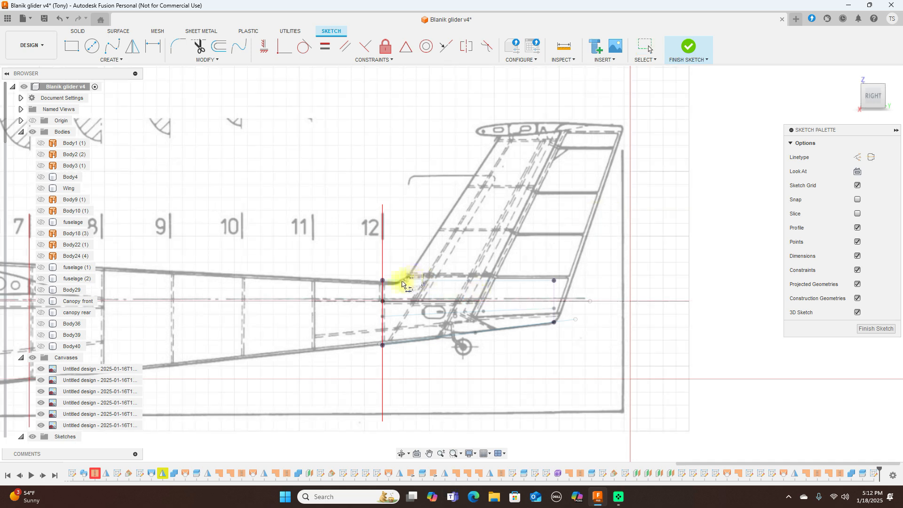
pyautogui.click(383, 282)
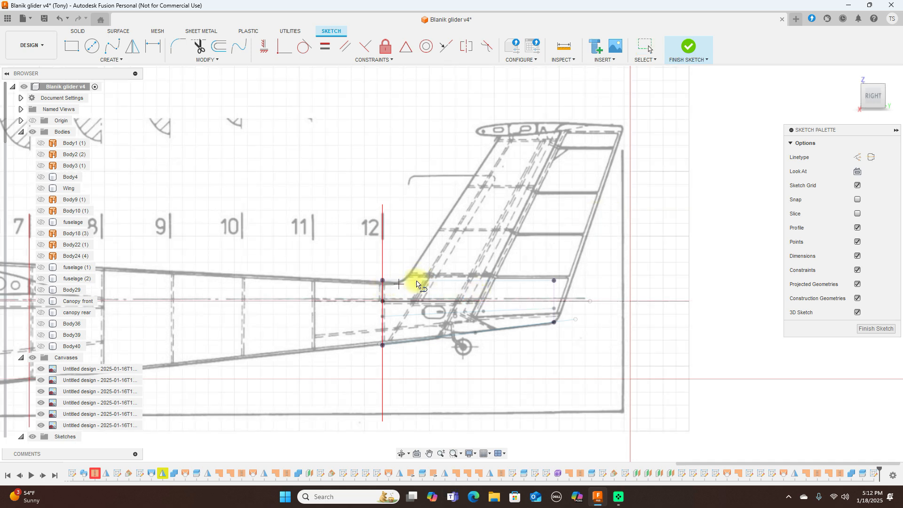
pyautogui.click(375, 288)
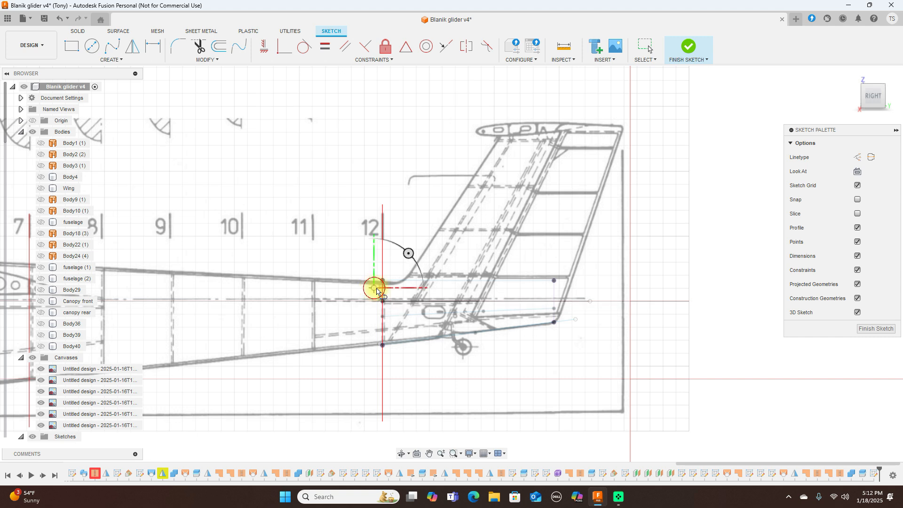
pyautogui.click(570, 288)
pyautogui.rightClick(568, 287)
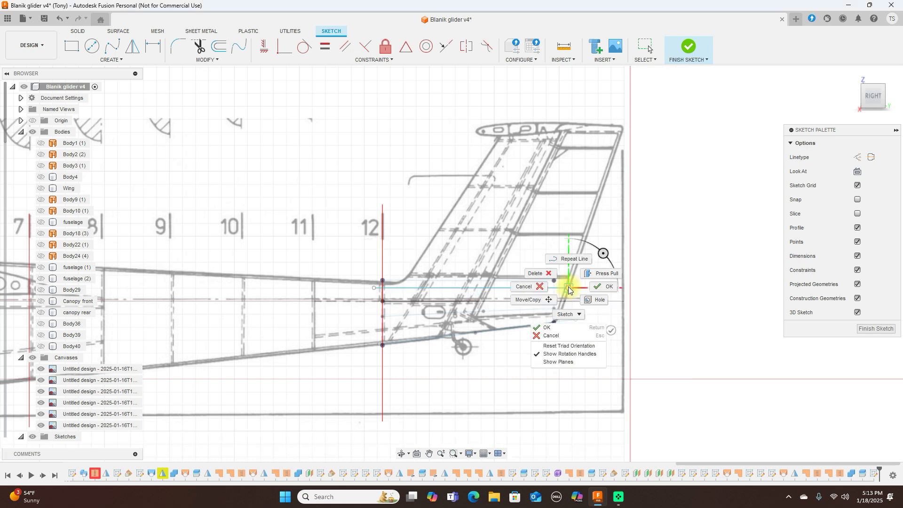
pyautogui.click(593, 288)
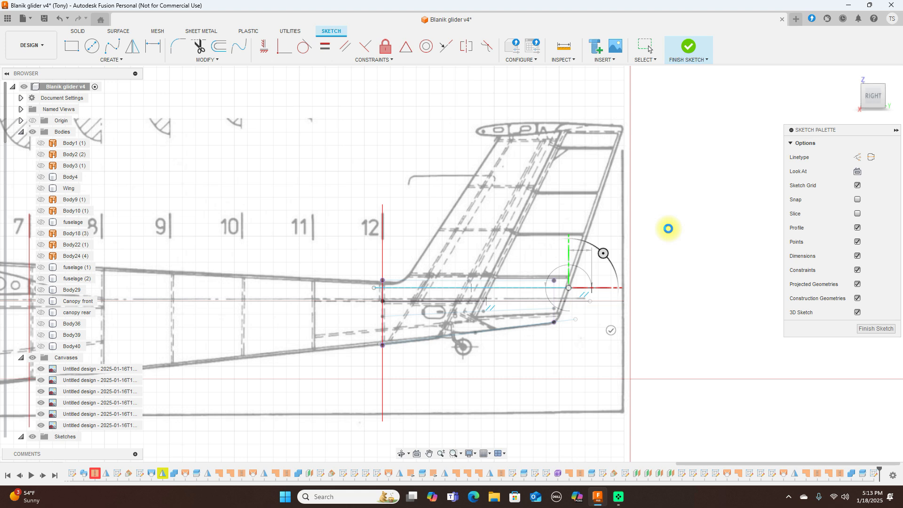
pyautogui.click(669, 229)
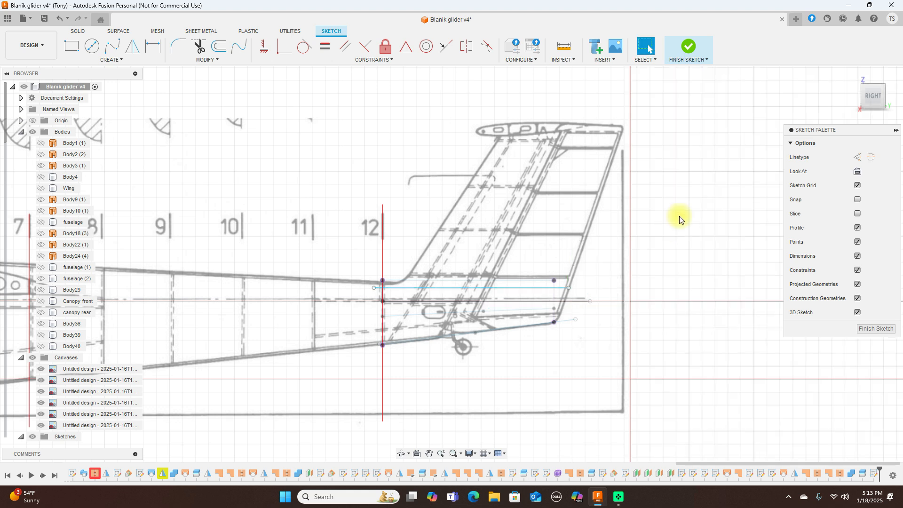
pyautogui.click(690, 47)
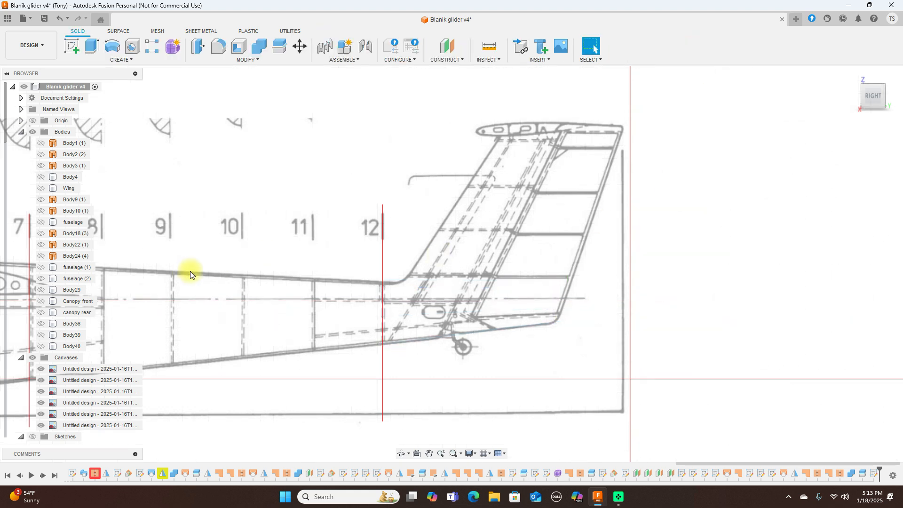
# Step: Show the sketches and create Plane16 at 0° through the horizontal tail line, viewed from top
pyautogui.scroll(-2, 83, 358)
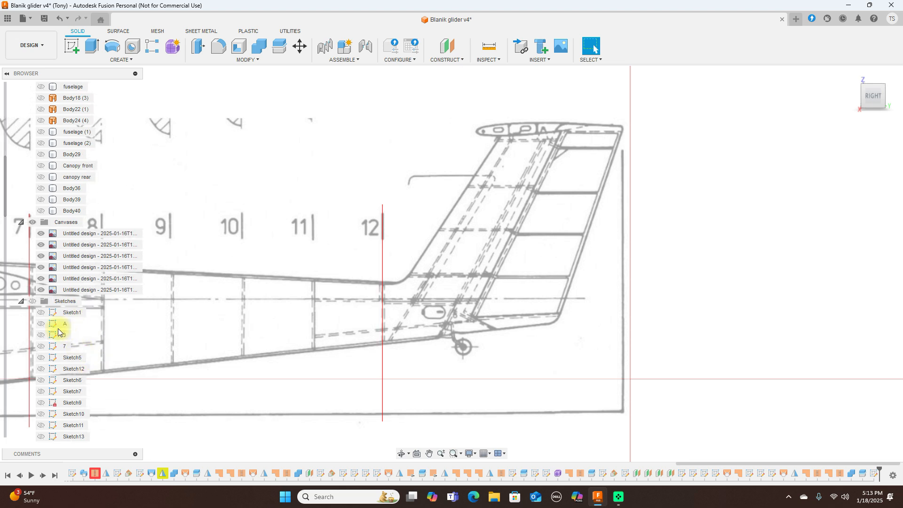
pyautogui.click(32, 302)
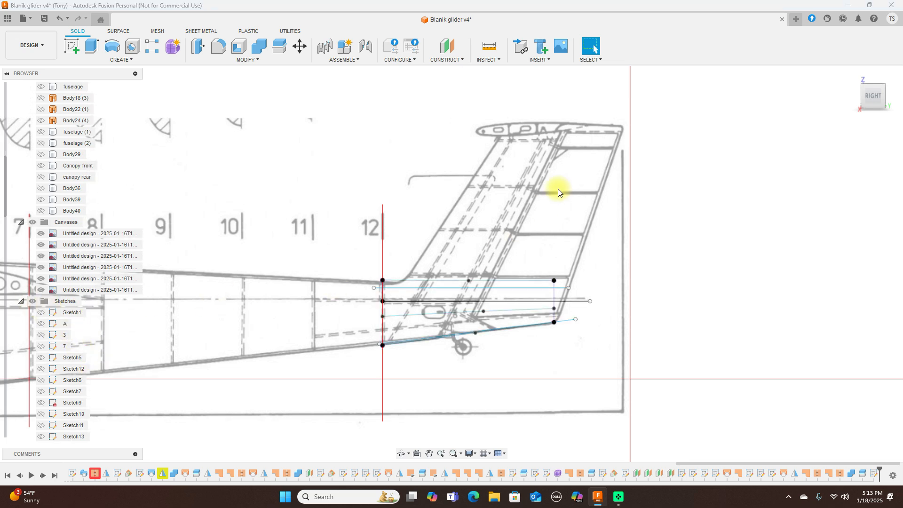
pyautogui.click(456, 60)
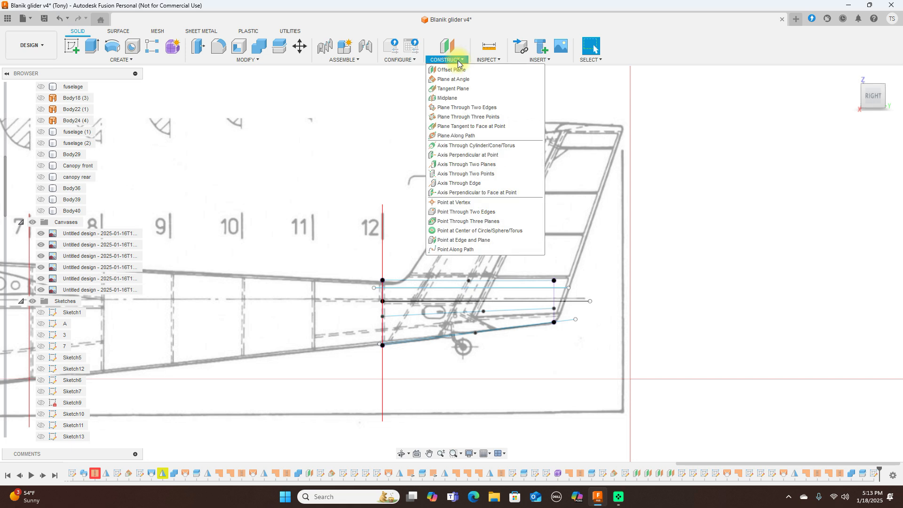
pyautogui.click(454, 79)
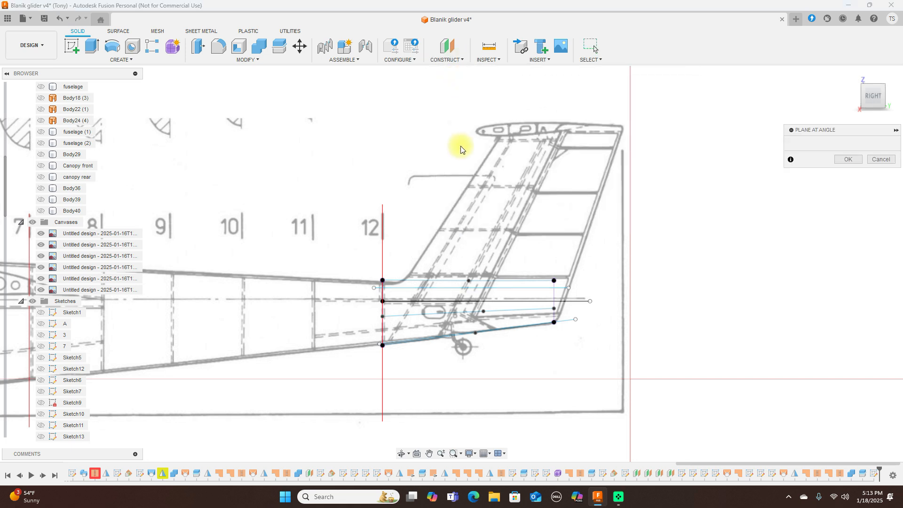
pyautogui.click(430, 289)
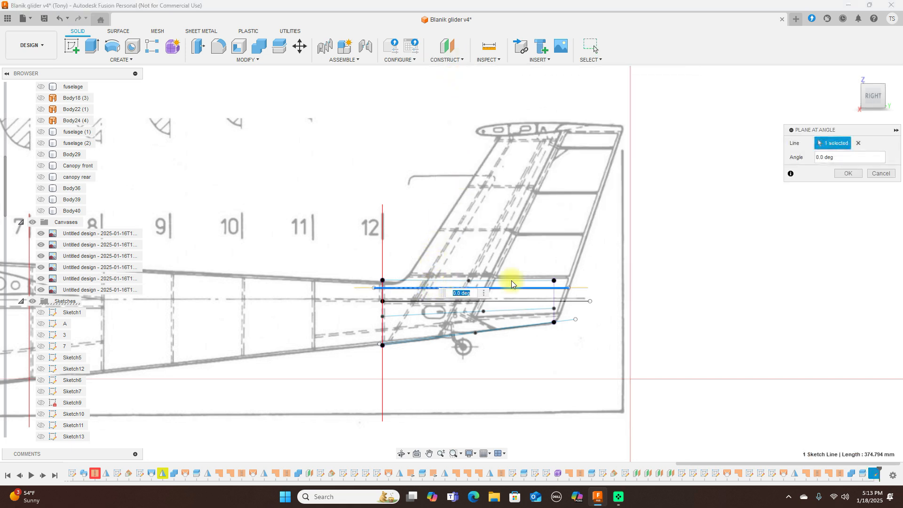
pyautogui.click(839, 176)
pyautogui.click(887, 87)
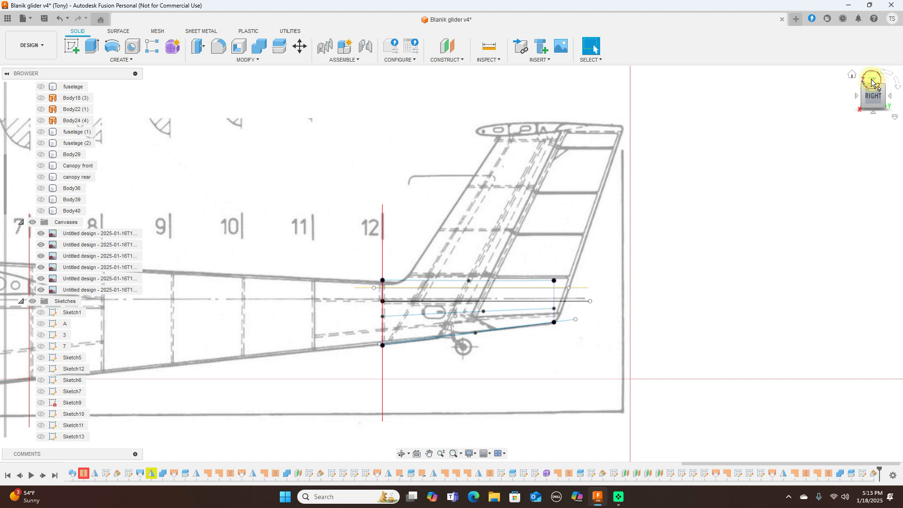
pyautogui.click(872, 81)
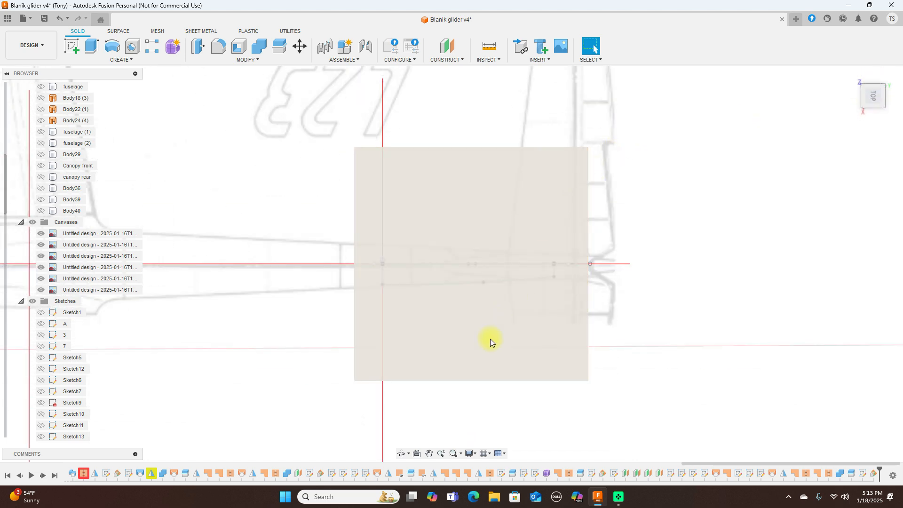
pyautogui.click(408, 189)
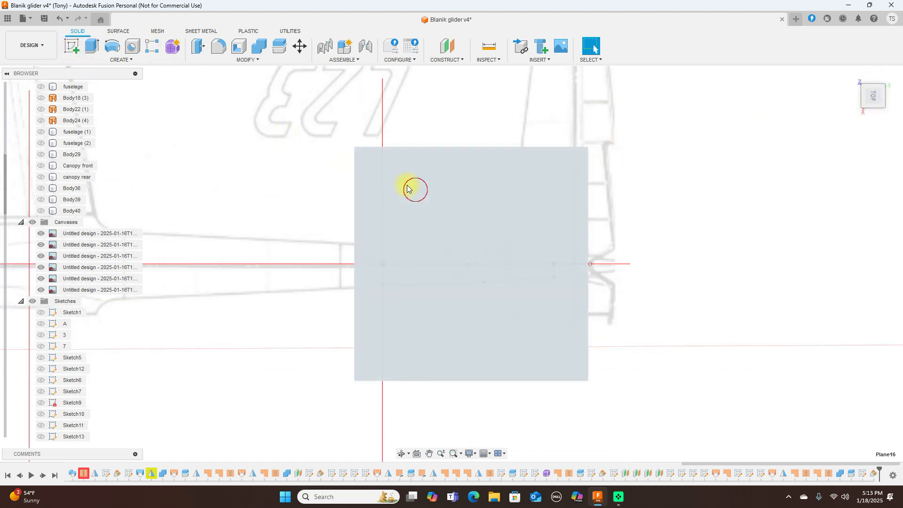
# Step: Start a sketch on Plane16 and project the horizontal tail line into it
pyautogui.click(90, 48)
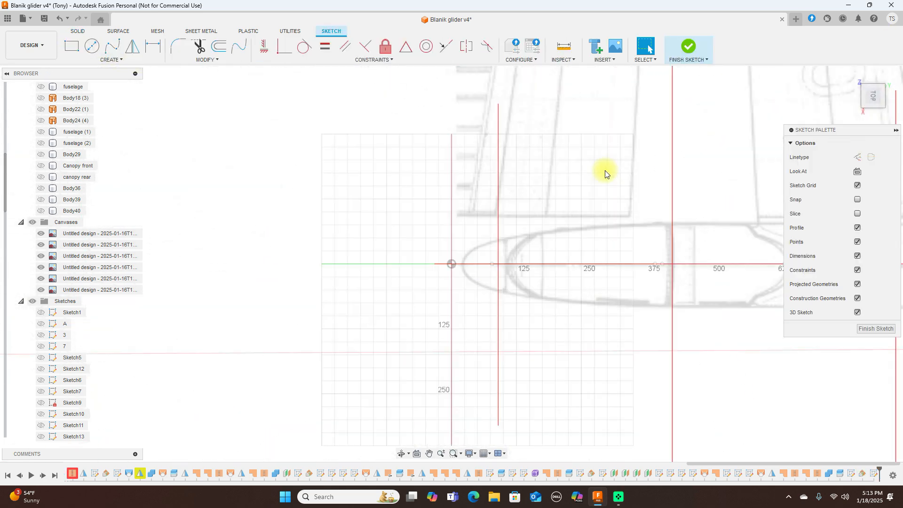
pyautogui.scroll(2, 611, 248)
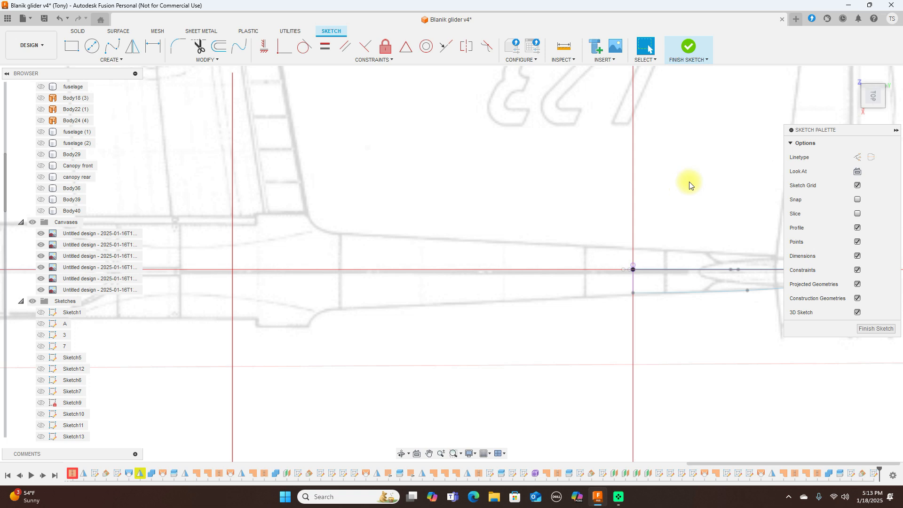
pyautogui.moveTo(690, 183); pyautogui.dragTo(401, 154, button='middle')
pyautogui.scroll(2, 585, 182)
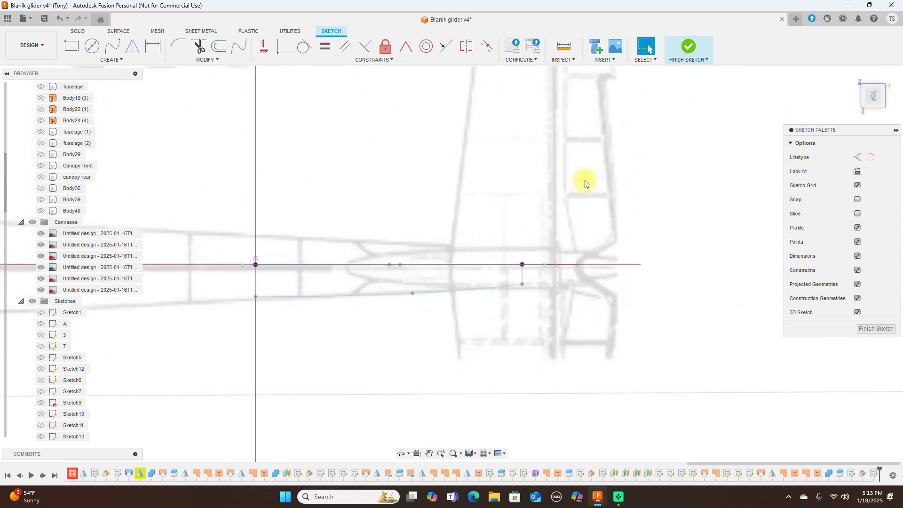
pyautogui.scroll(1, 585, 182)
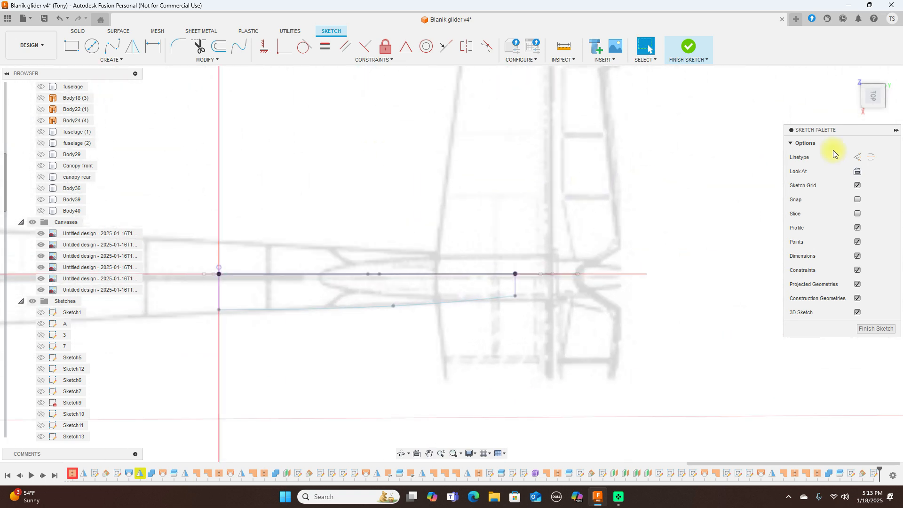
pyautogui.moveTo(873, 103); pyautogui.dragTo(873, 86)
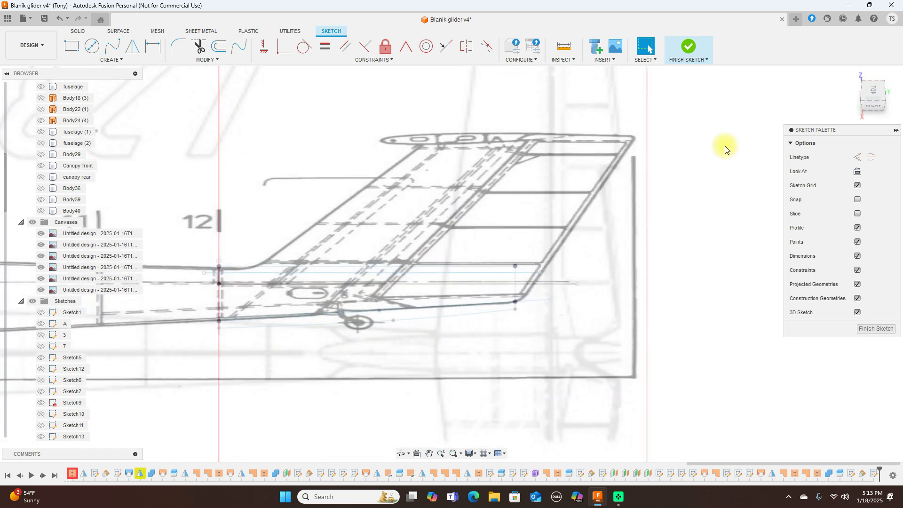
pyautogui.press('p')
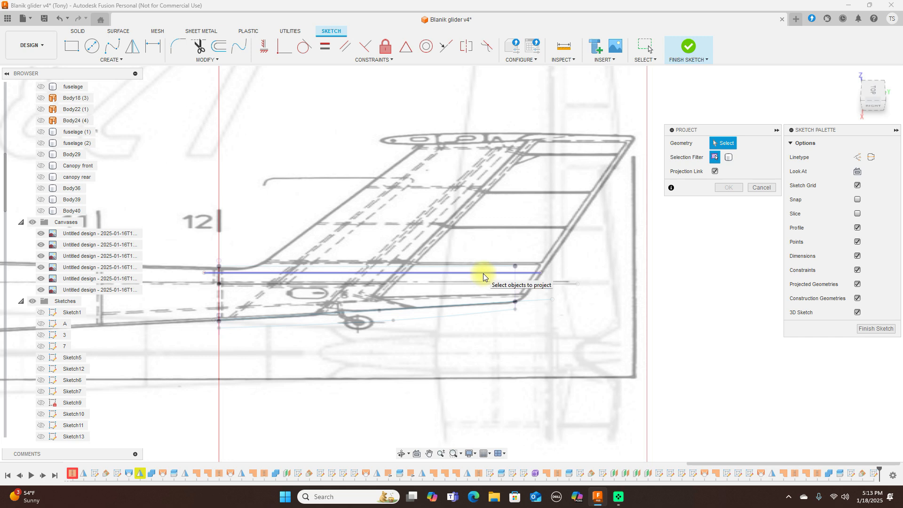
pyautogui.click(484, 273)
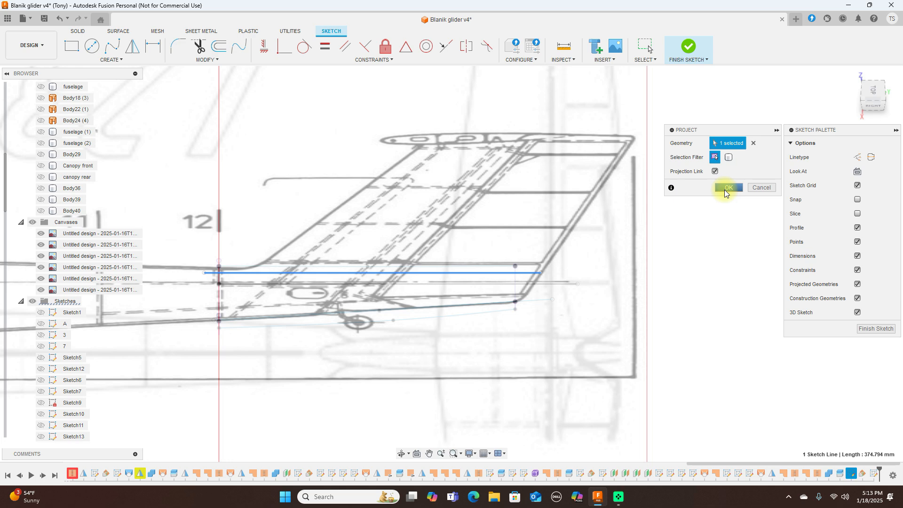
pyautogui.click(724, 190)
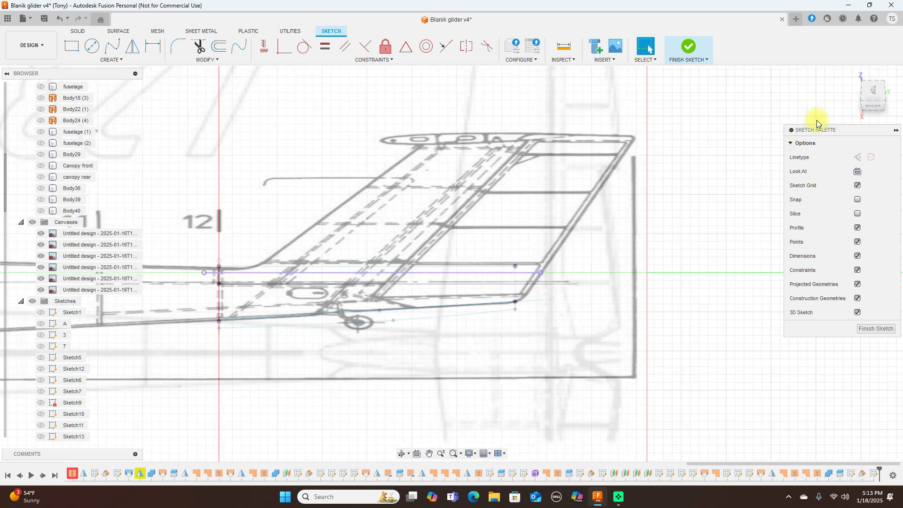
# Step: Draw the upper airfoil spline from leading to trailing edge and reshape it by moving a fit point
pyautogui.click(868, 89)
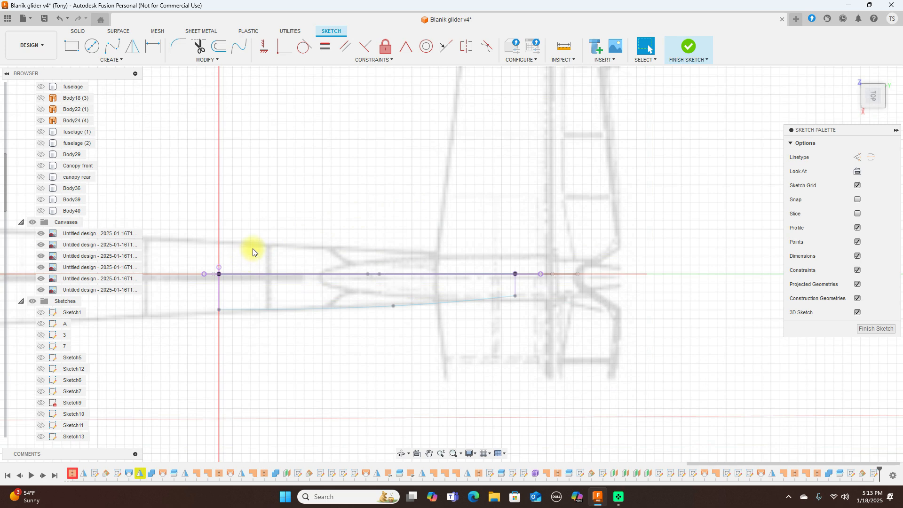
pyautogui.click(117, 49)
pyautogui.click(204, 275)
pyautogui.click(216, 264)
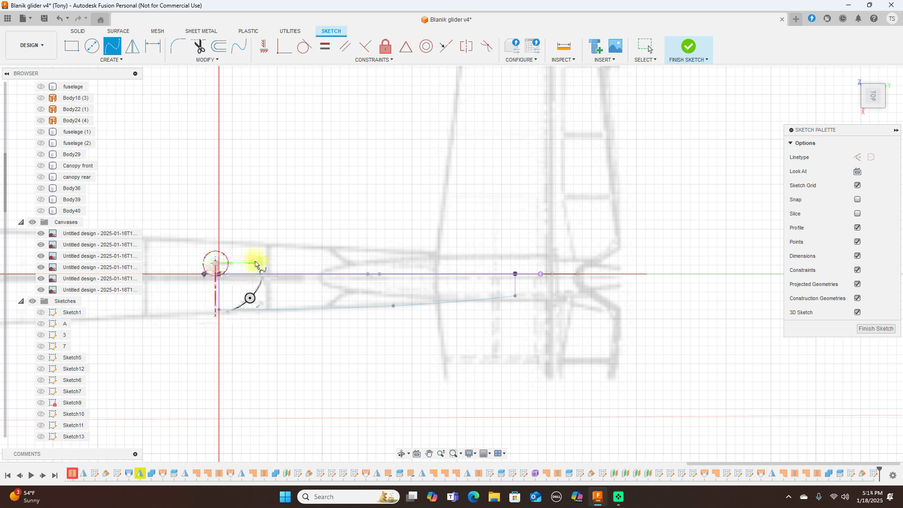
pyautogui.click(324, 257)
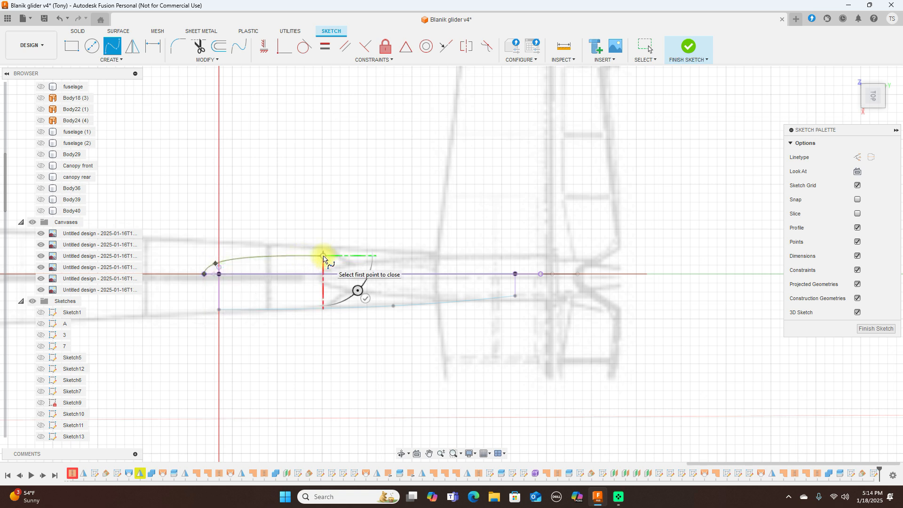
pyautogui.click(476, 261)
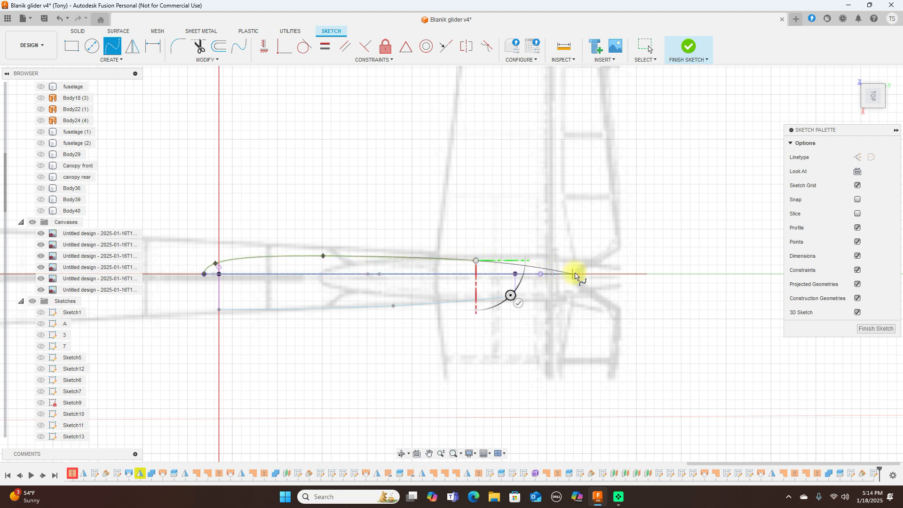
pyautogui.click(540, 275)
pyautogui.rightClick(540, 276)
pyautogui.click(573, 262)
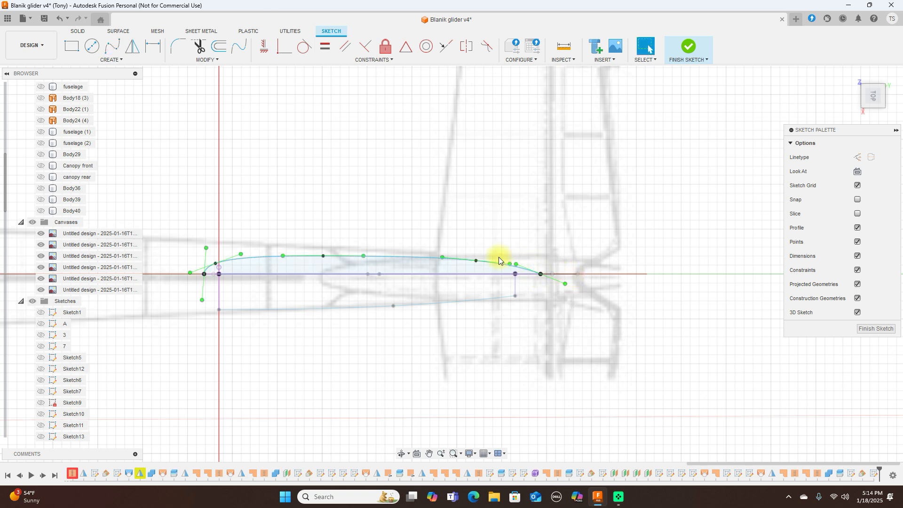
pyautogui.click(364, 258)
pyautogui.click(325, 256)
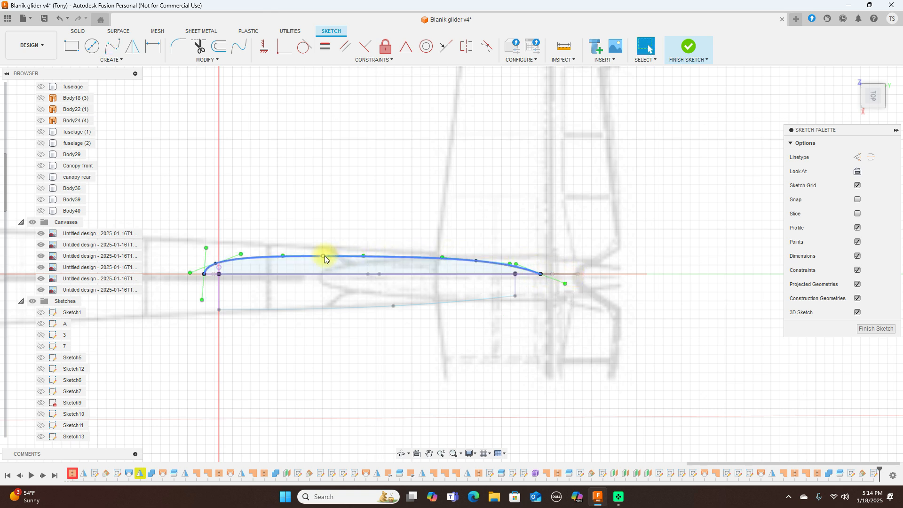
pyautogui.moveTo(323, 256); pyautogui.dragTo(290, 254)
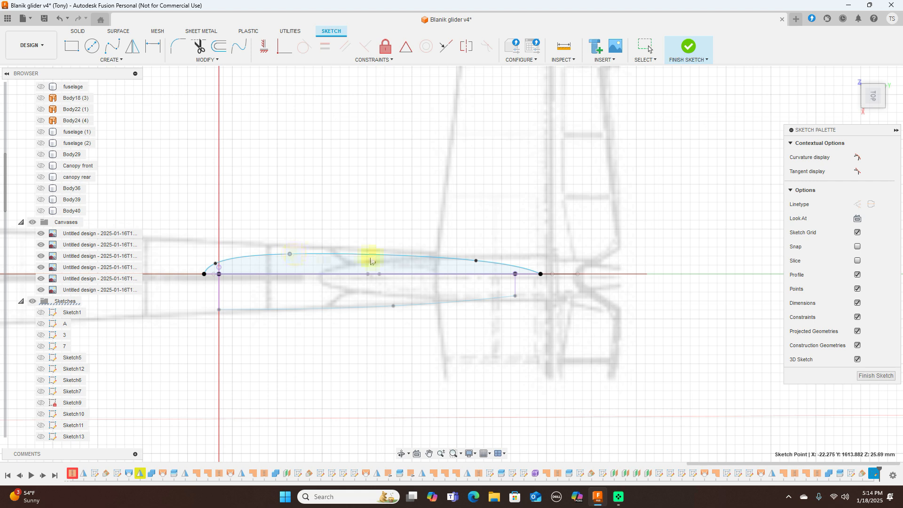
pyautogui.click(471, 262)
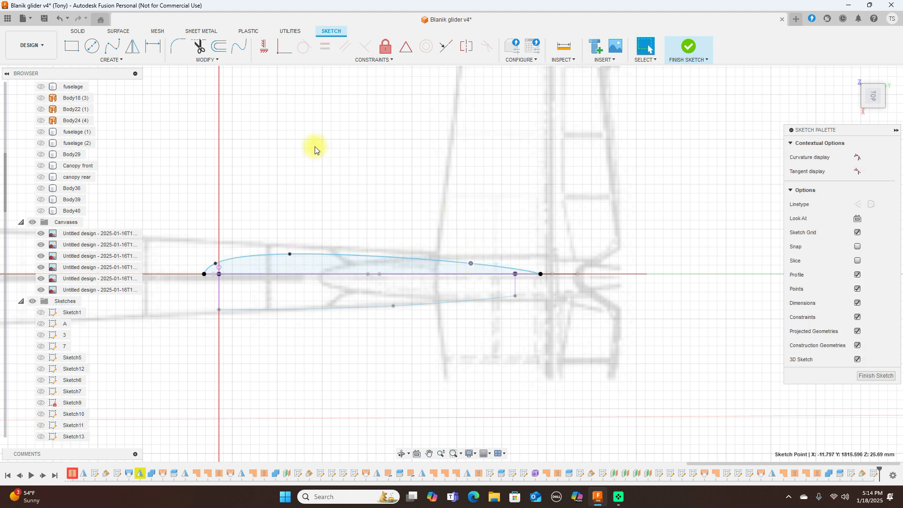
# Step: Mirror the upper curve about the centre line into a lens-shaped section and finish the sketch
pyautogui.click(133, 46)
pyautogui.click(334, 257)
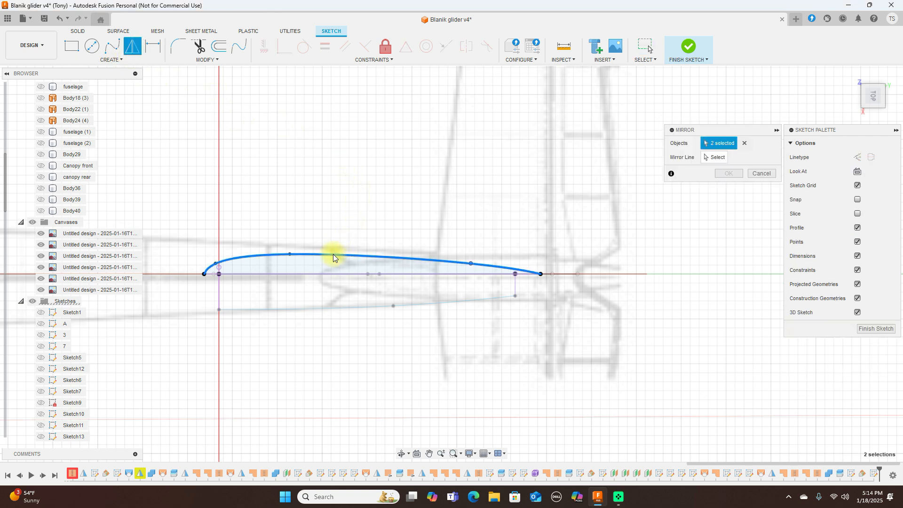
pyautogui.click(700, 159)
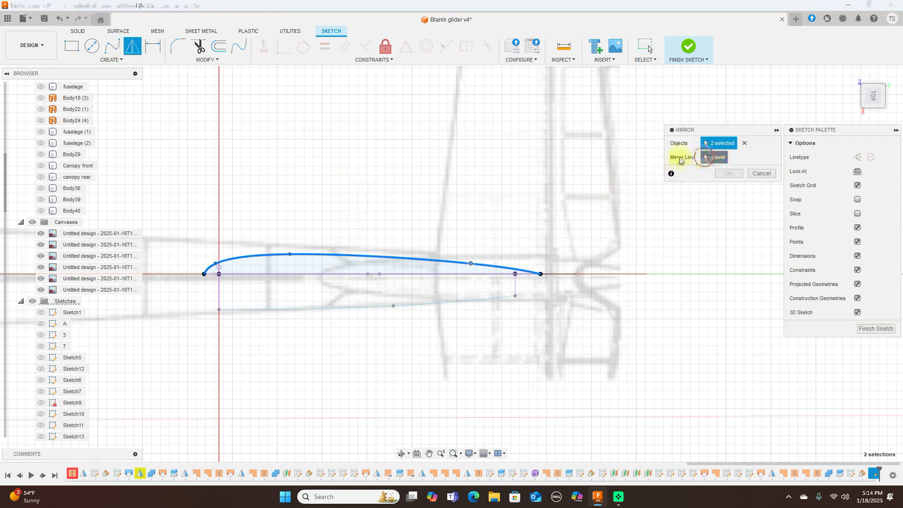
pyautogui.click(347, 274)
pyautogui.click(736, 175)
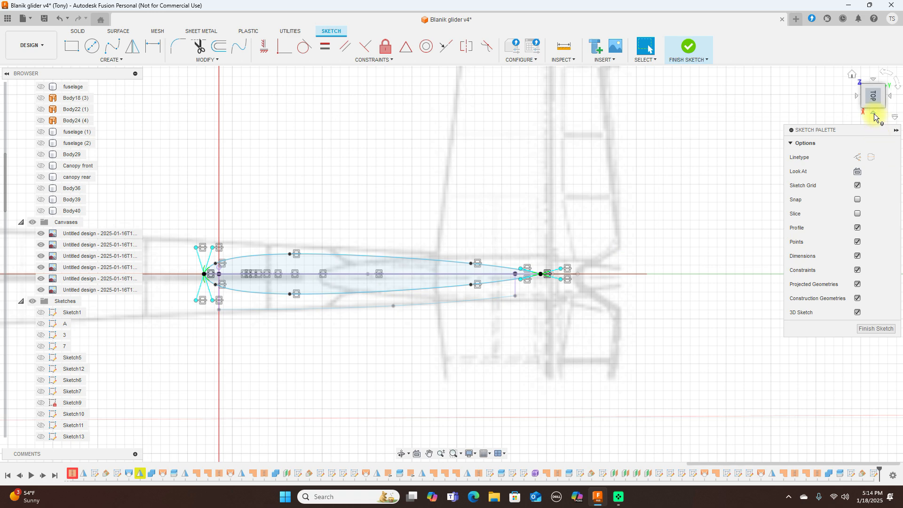
pyautogui.click(874, 114)
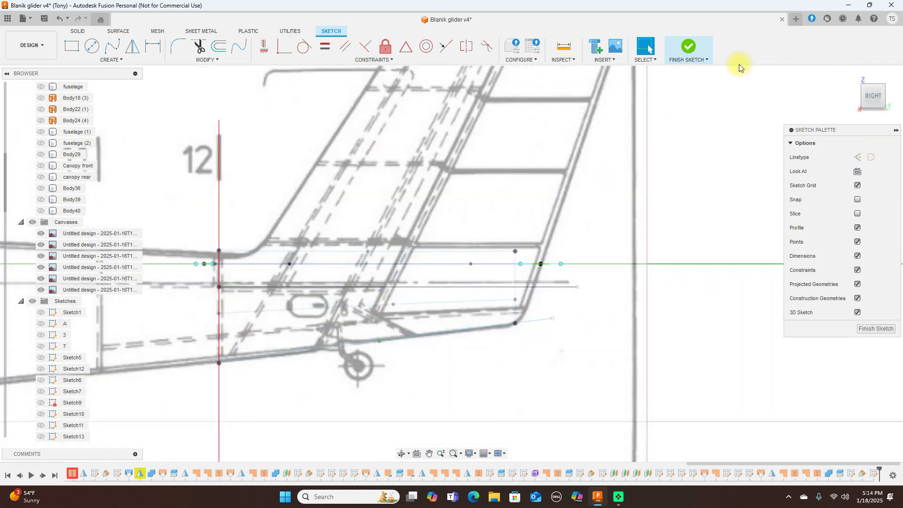
pyautogui.click(698, 53)
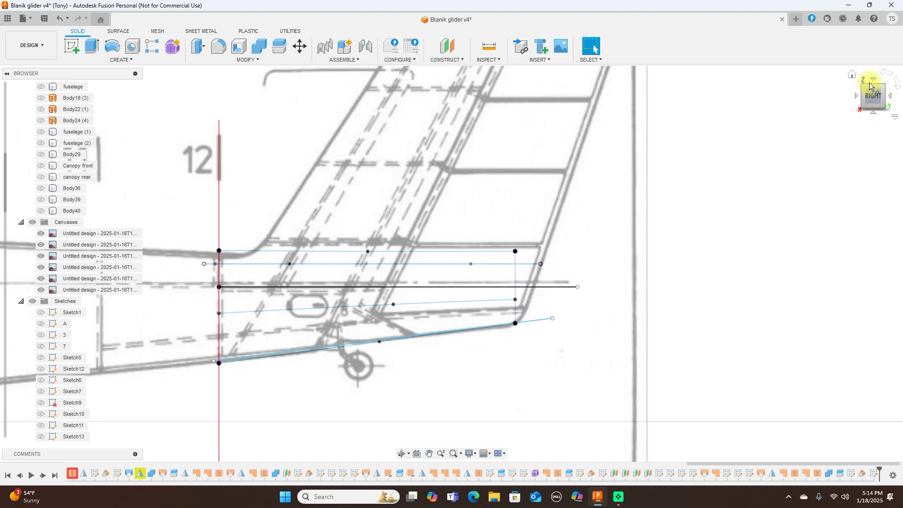
# Step: Begin a new sketch on a plane picked at the tail
pyautogui.moveTo(871, 89)
pyautogui.mouseDown()
pyautogui.moveTo(872, 102)
pyautogui.moveTo(872, 92)
pyautogui.mouseUp()
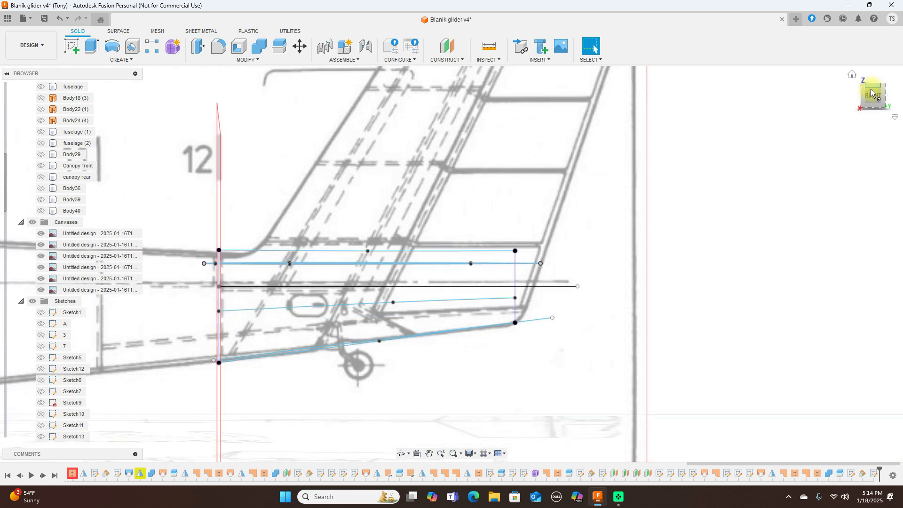
pyautogui.scroll(-3, 651, 153)
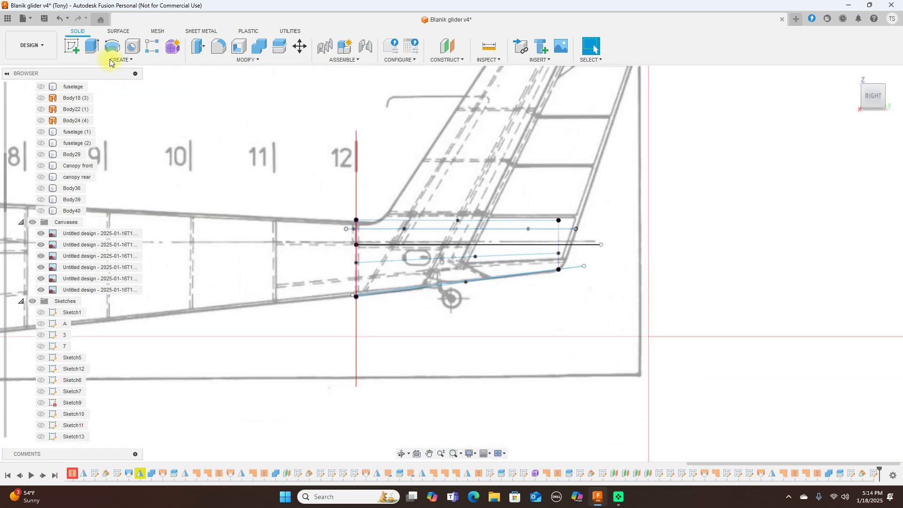
pyautogui.click(73, 46)
pyautogui.click(238, 145)
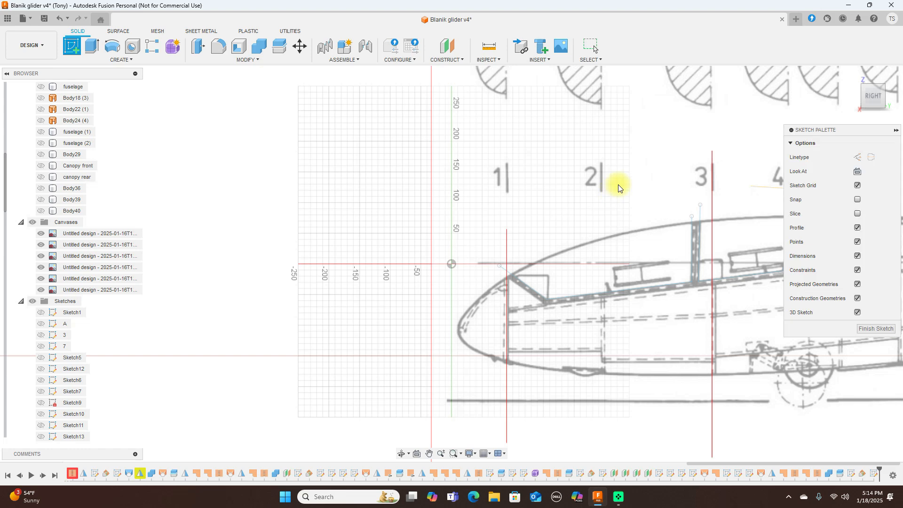
# Step: Draw the fin's trailing edge as a straight line from its base point up to the fin top
pyautogui.moveTo(523, 179); pyautogui.dragTo(4, 168, button='middle')
pyautogui.moveTo(701, 141); pyautogui.dragTo(300, 175, button='middle')
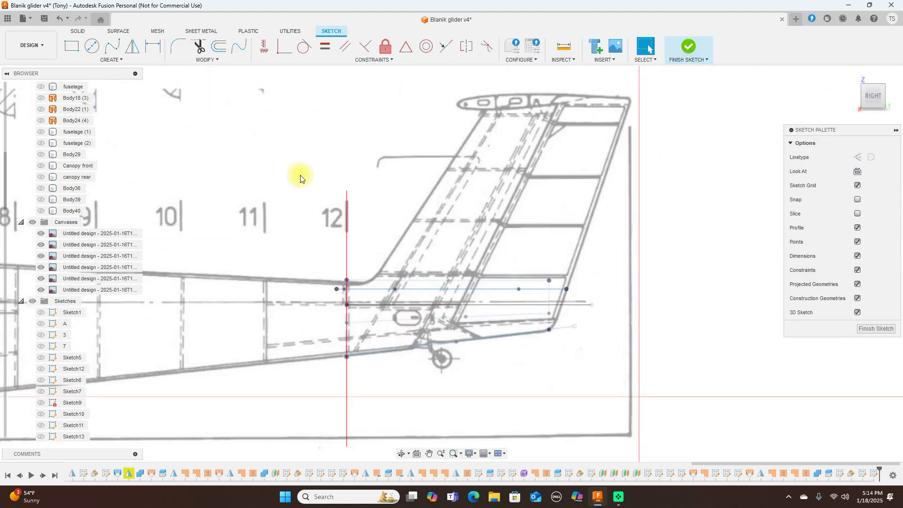
pyautogui.scroll(2, 677, 229)
pyautogui.moveTo(665, 212); pyautogui.dragTo(665, 241, button='middle')
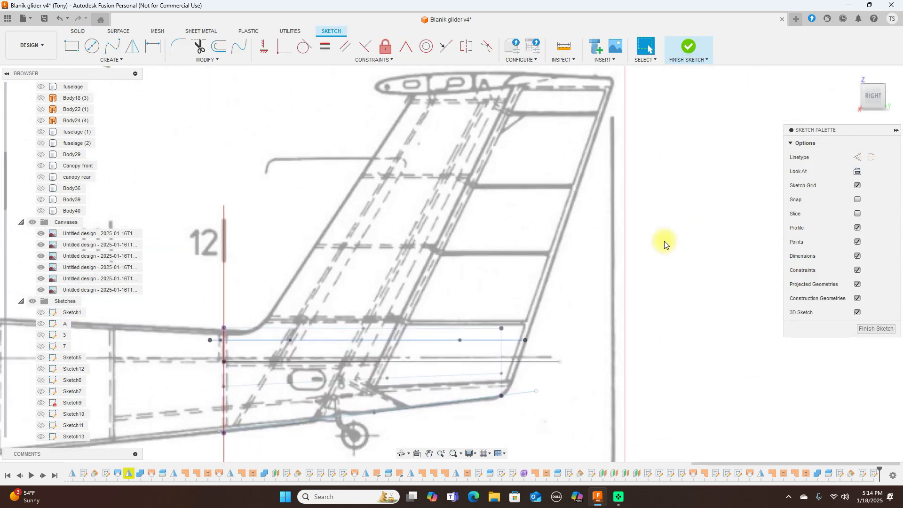
pyautogui.press('l')
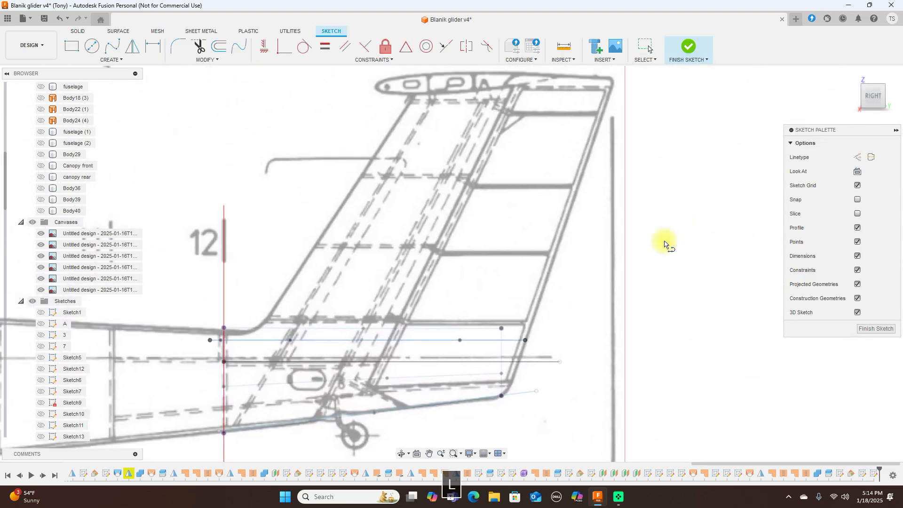
pyautogui.click(526, 340)
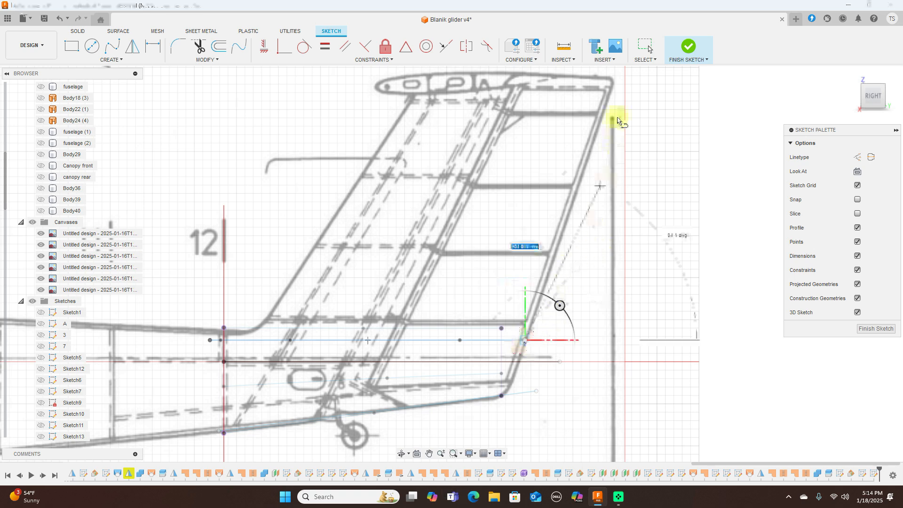
pyautogui.click(614, 81)
pyautogui.rightClick(615, 80)
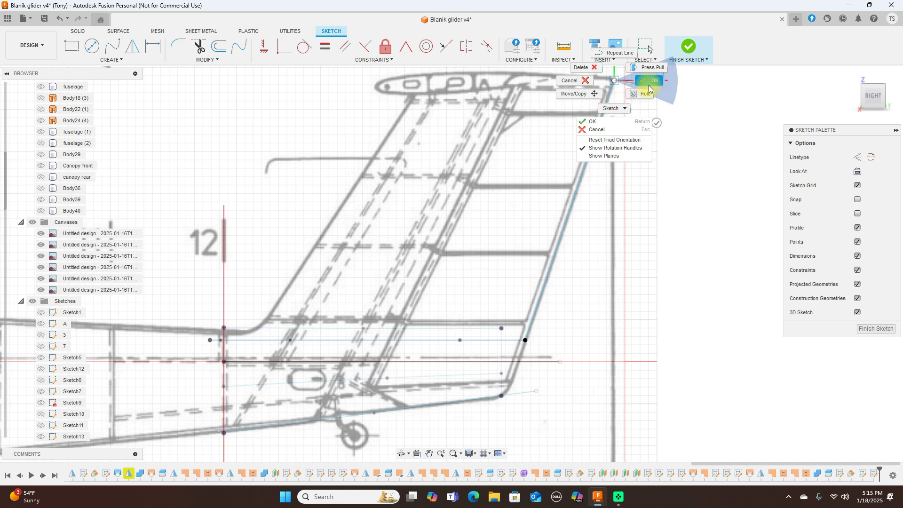
pyautogui.click(648, 86)
# Step: Start a leading-edge spline at the fin root's left end, following the root fillet curve
pyautogui.scroll(-2, 653, 139)
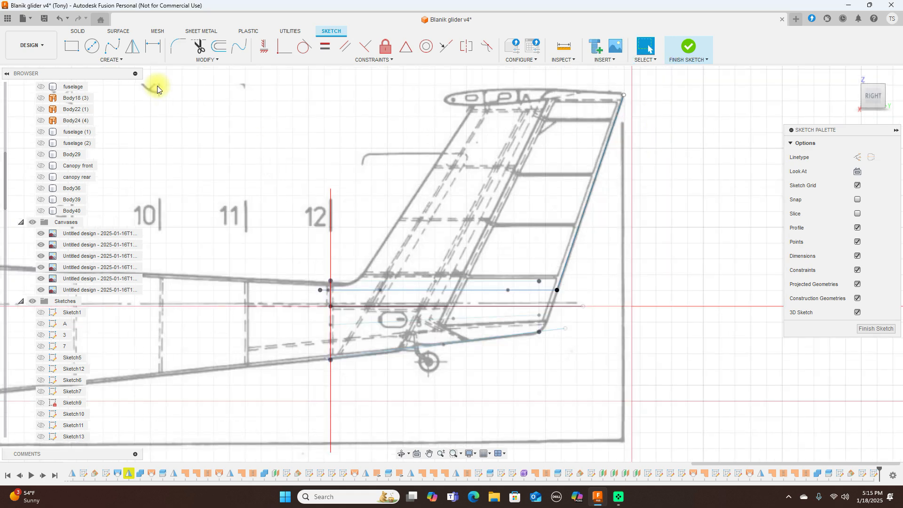
pyautogui.click(112, 46)
pyautogui.click(321, 290)
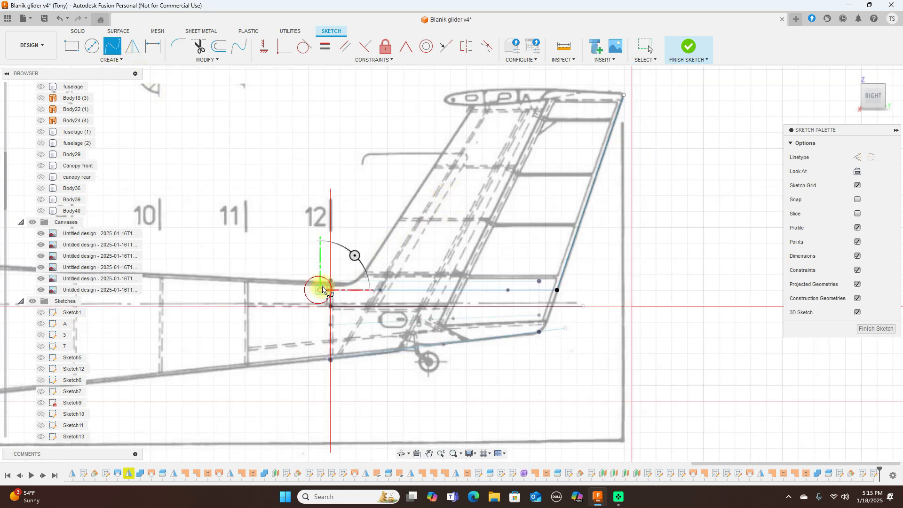
pyautogui.scroll(4, 337, 286)
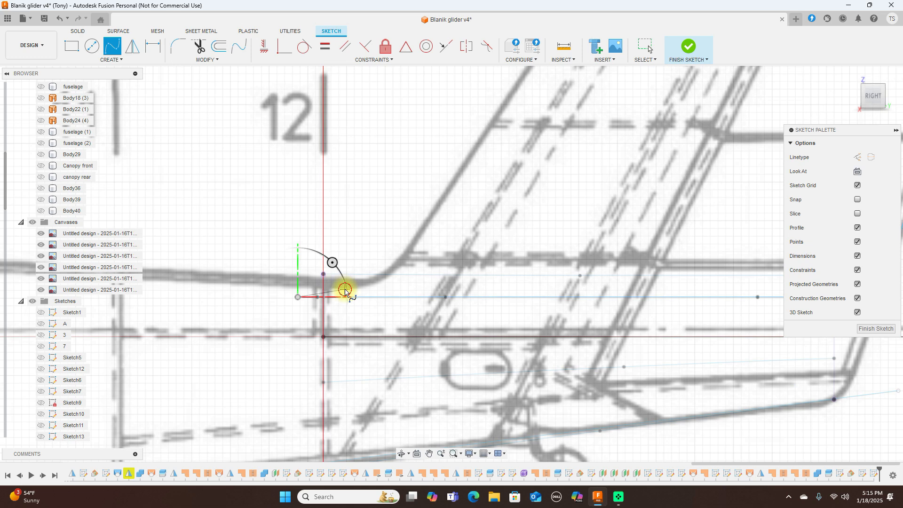
pyautogui.click(345, 290)
pyautogui.click(382, 281)
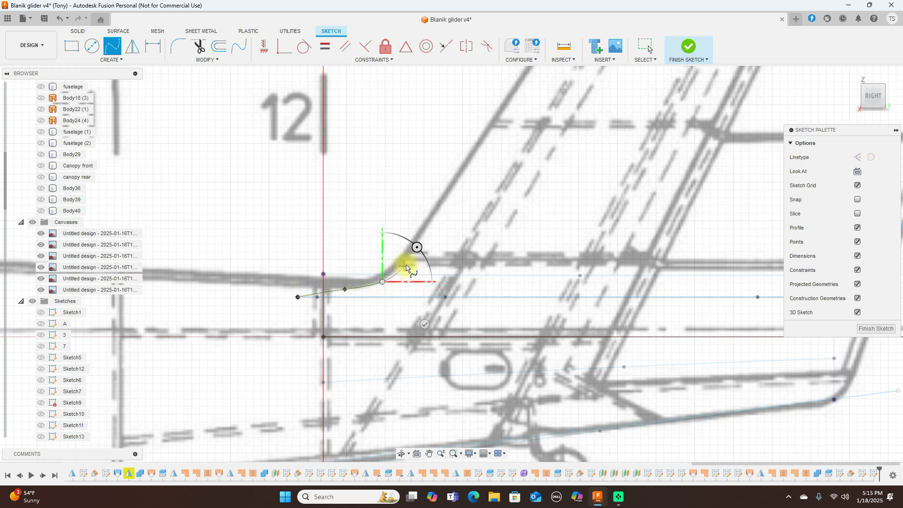
pyautogui.click(407, 261)
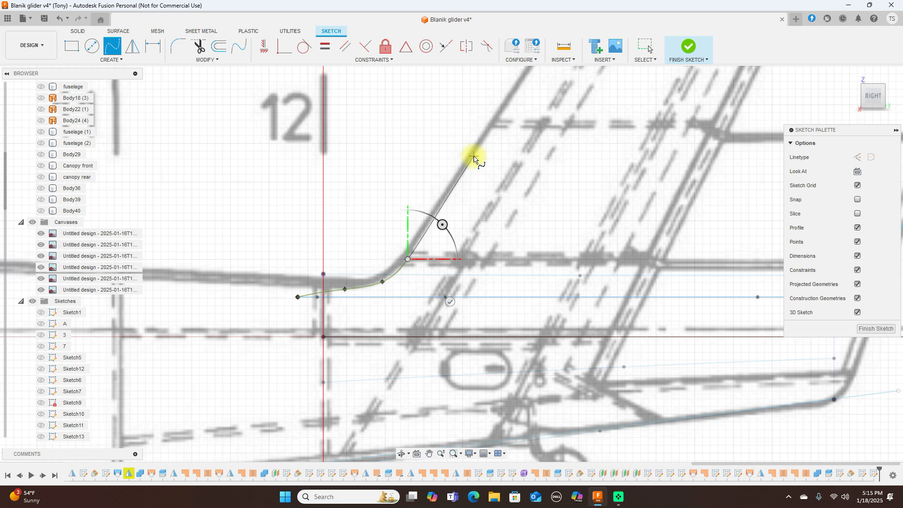
# Step: Continue the spline up the leading edge and end it at the fin tip
pyautogui.scroll(-3, 477, 158)
pyautogui.moveTo(475, 151)
pyautogui.mouseDown(button='middle')
pyautogui.moveTo(414, 218)
pyautogui.moveTo(352, 254)
pyautogui.mouseUp(button='middle')
pyautogui.scroll(-1, 352, 253)
pyautogui.moveTo(424, 162)
pyautogui.mouseDown(button='middle')
pyautogui.moveTo(411, 191)
pyautogui.moveTo(323, 289)
pyautogui.mouseUp(button='middle')
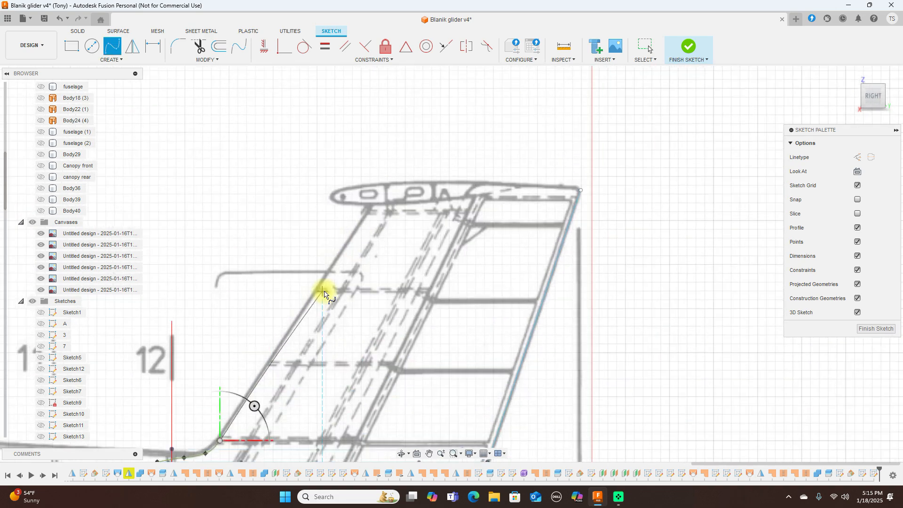
pyautogui.click(387, 188)
pyautogui.rightClick(385, 186)
pyautogui.click(426, 175)
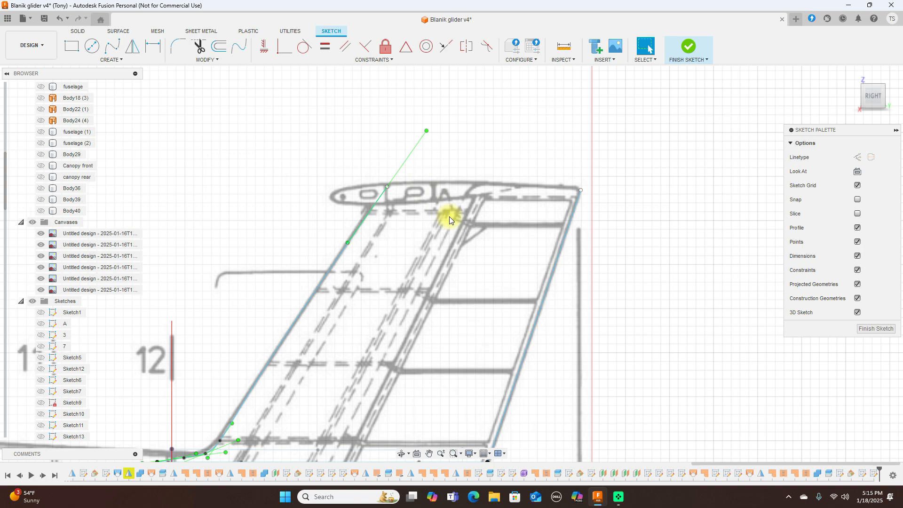
# Step: Nudge a spline fit point near the fin base so it matches the root fillet
pyautogui.scroll(2, 450, 220)
pyautogui.scroll(-5, 454, 250)
pyautogui.moveTo(505, 188)
pyautogui.mouseDown(button='middle')
pyautogui.moveTo(526, 171)
pyautogui.moveTo(588, 70)
pyautogui.mouseUp(button='middle')
pyautogui.scroll(2, 373, 280)
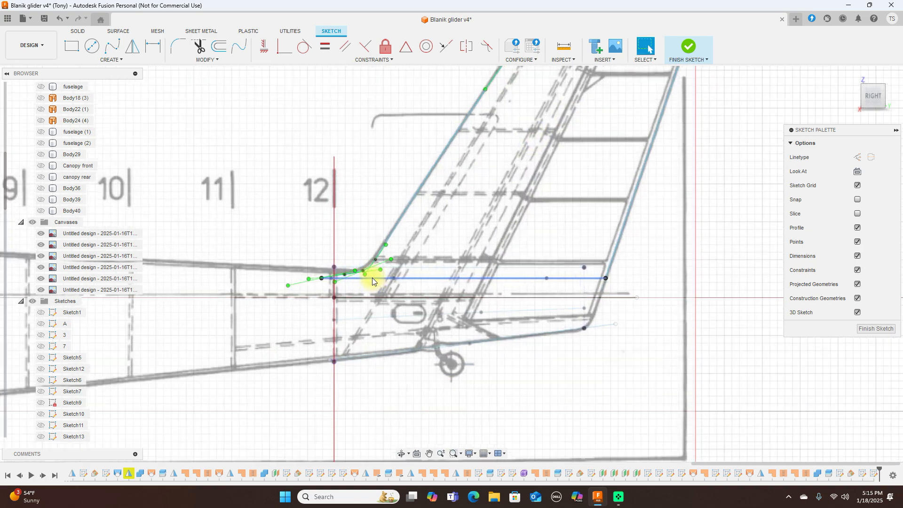
pyautogui.scroll(3, 372, 277)
pyautogui.click(354, 264)
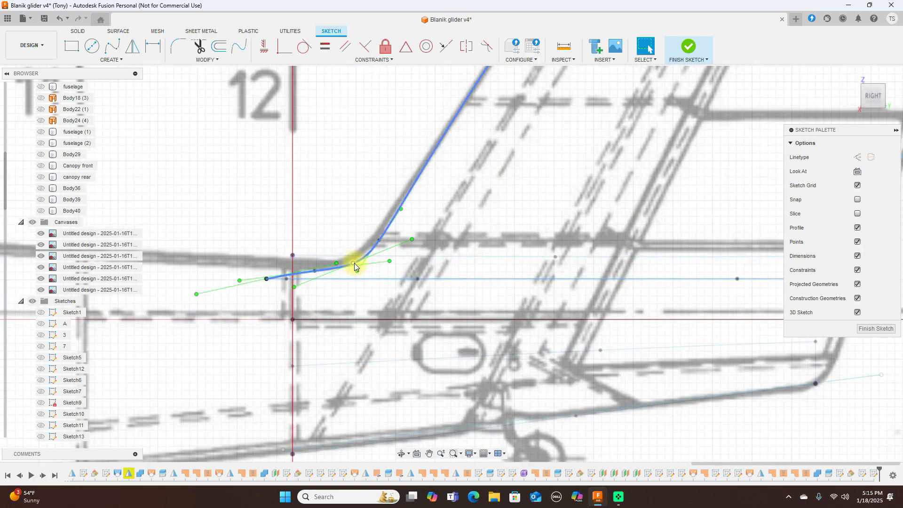
pyautogui.moveTo(353, 263); pyautogui.dragTo(345, 267)
# Step: Clear the spline selection and finish the fin outline sketch
pyautogui.scroll(-2, 467, 260)
pyautogui.scroll(-2, 481, 258)
pyautogui.moveTo(497, 264); pyautogui.dragTo(438, 342, button='middle')
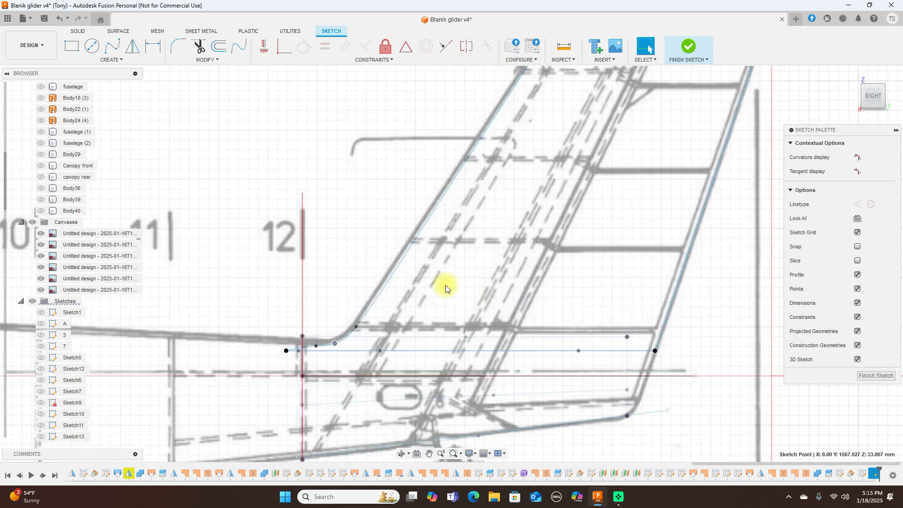
pyautogui.press('Escape')
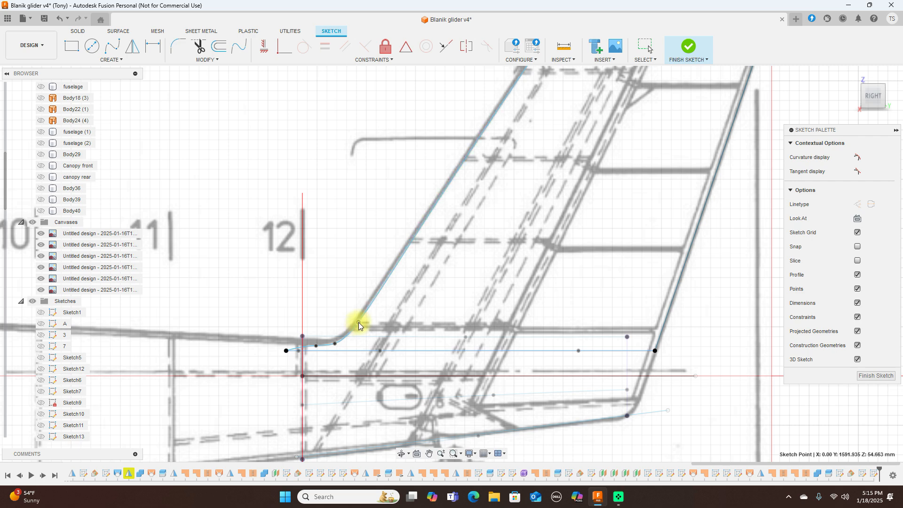
pyautogui.scroll(-3, 518, 315)
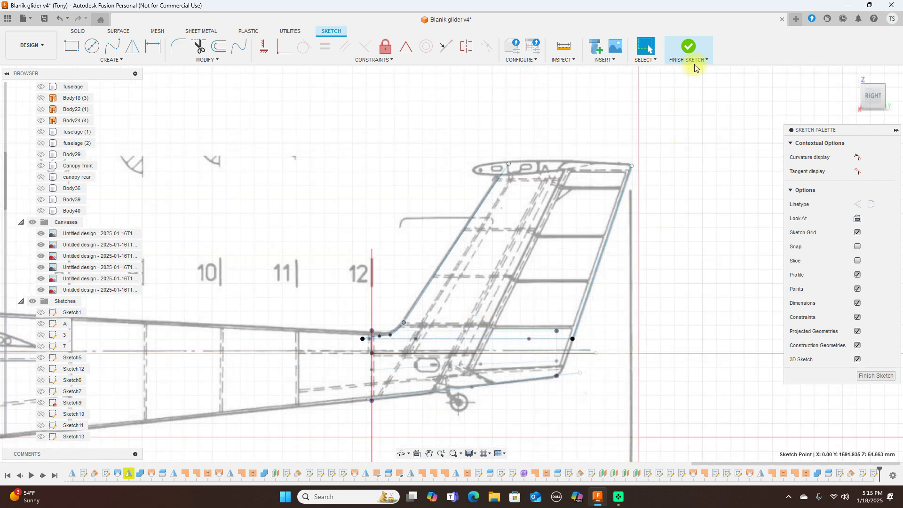
pyautogui.click(693, 47)
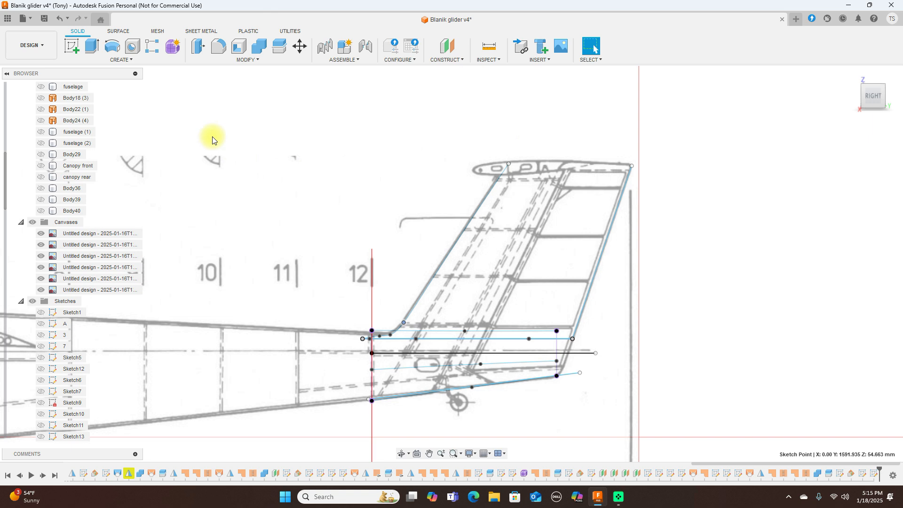
# Step: Start a Sweep of type Path + Guide Rail with full extents
pyautogui.click(128, 60)
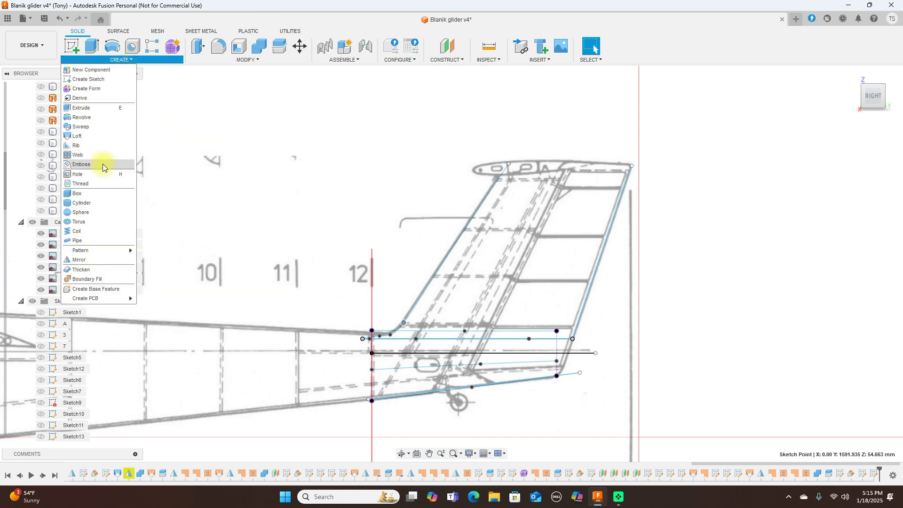
pyautogui.click(100, 127)
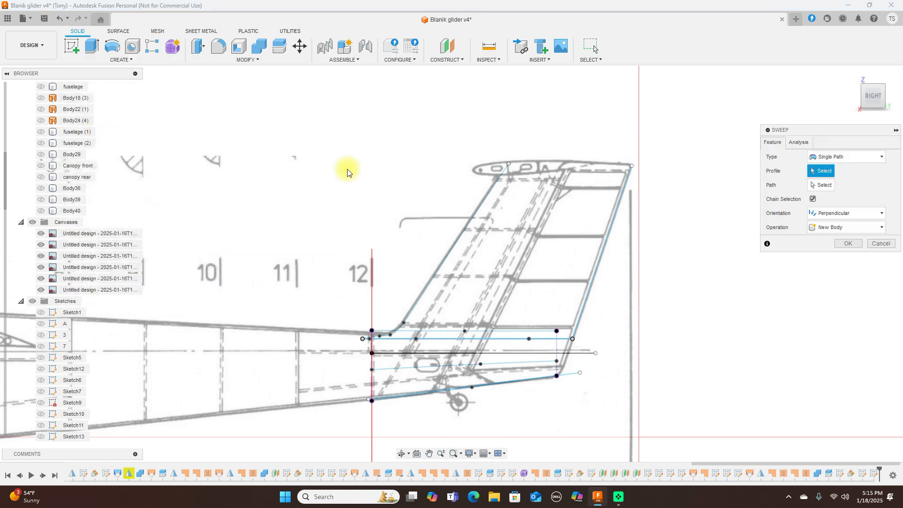
pyautogui.moveTo(873, 94); pyautogui.dragTo(875, 110)
pyautogui.click(880, 157)
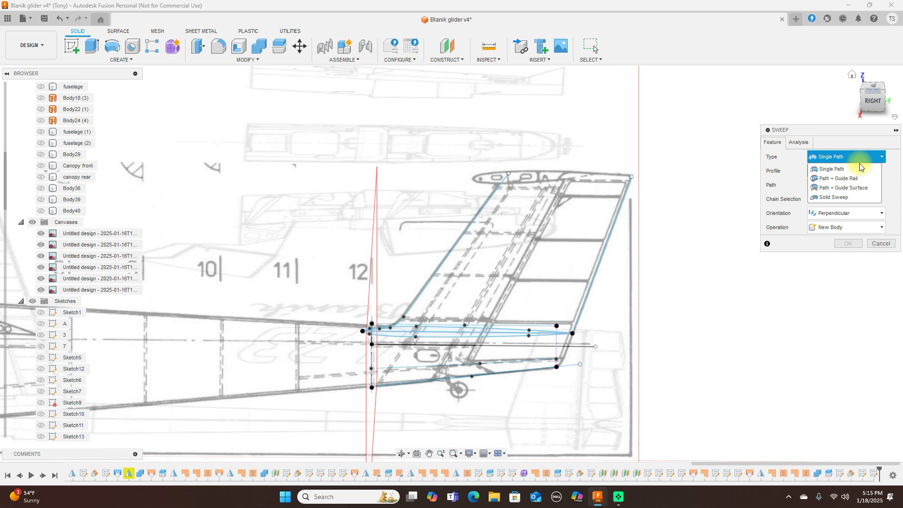
pyautogui.click(840, 179)
pyautogui.click(842, 227)
pyautogui.click(861, 250)
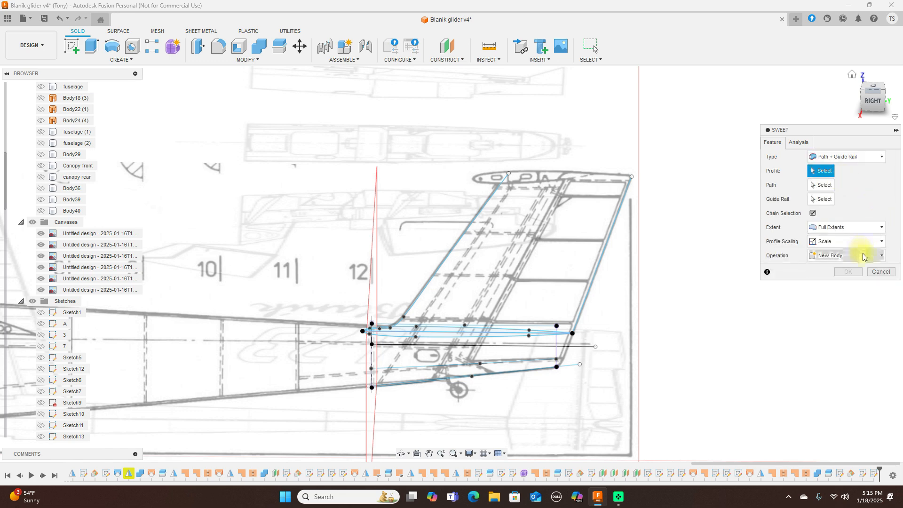
# Step: Select the upper and lower airfoil profiles, with leading edge as path and trailing edge as rail
pyautogui.scroll(3, 528, 307)
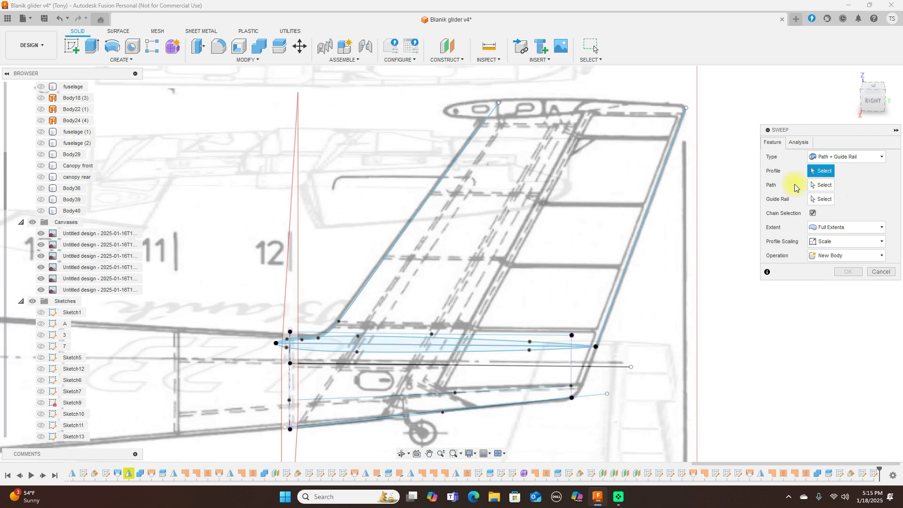
pyautogui.scroll(2, 409, 313)
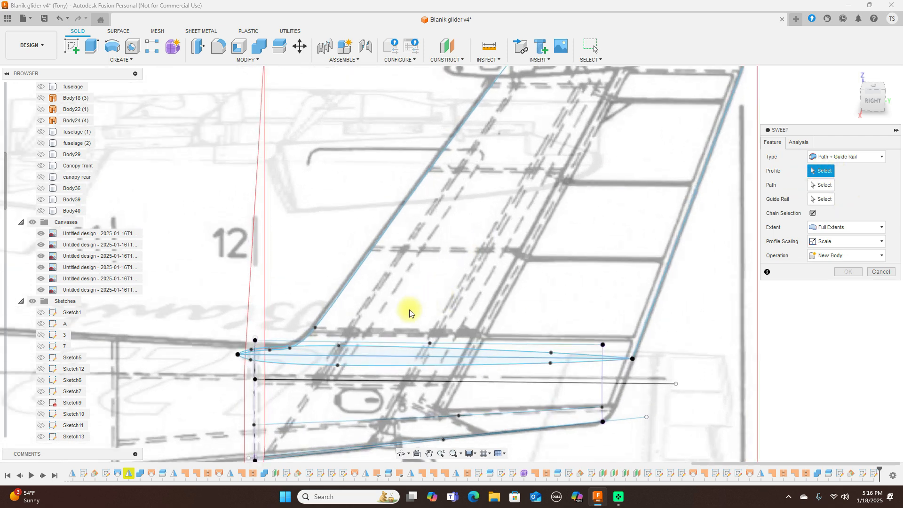
pyautogui.click(361, 357)
pyautogui.click(361, 365)
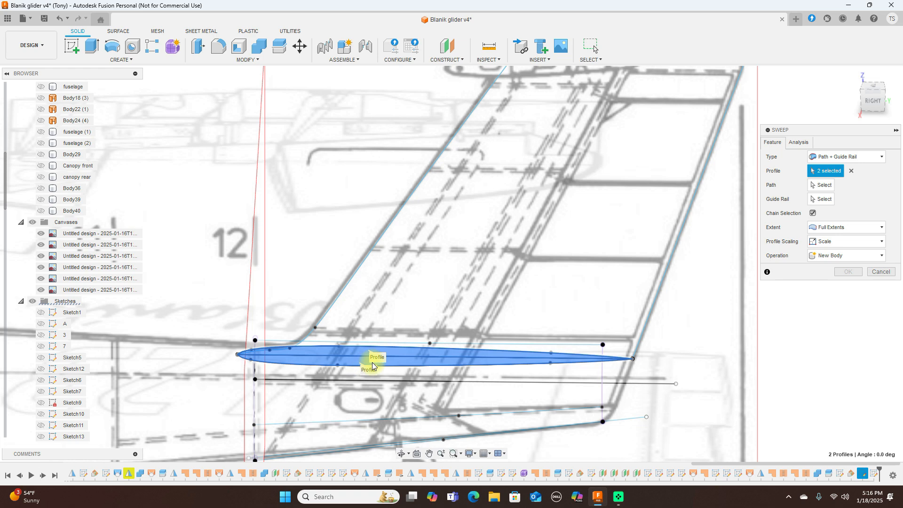
pyautogui.click(822, 186)
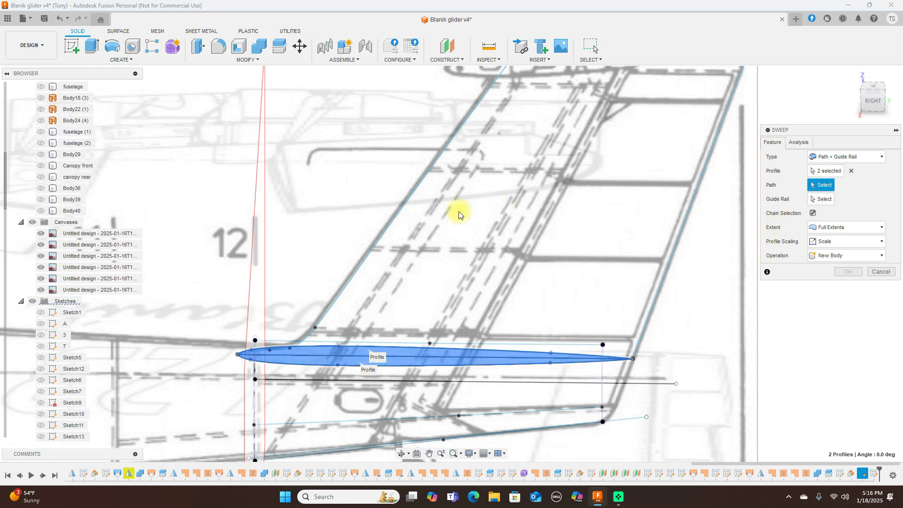
pyautogui.click(414, 202)
pyautogui.click(821, 199)
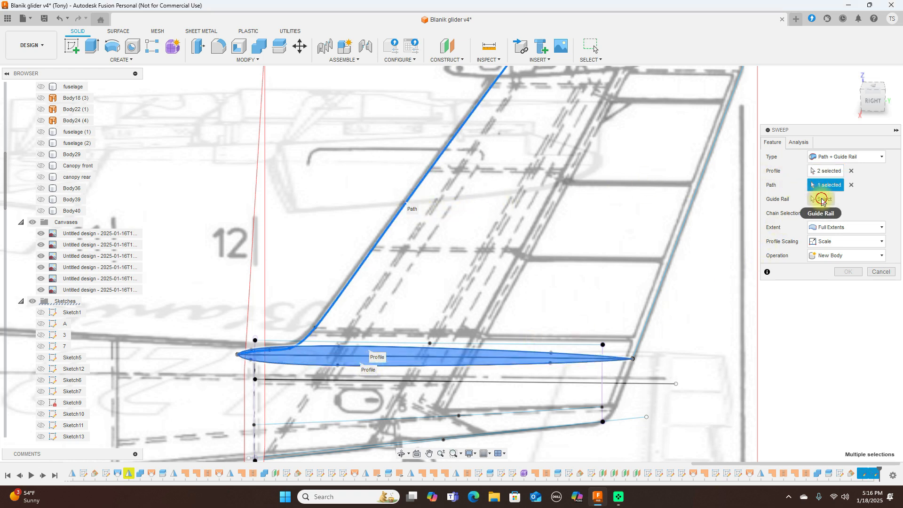
pyautogui.click(687, 218)
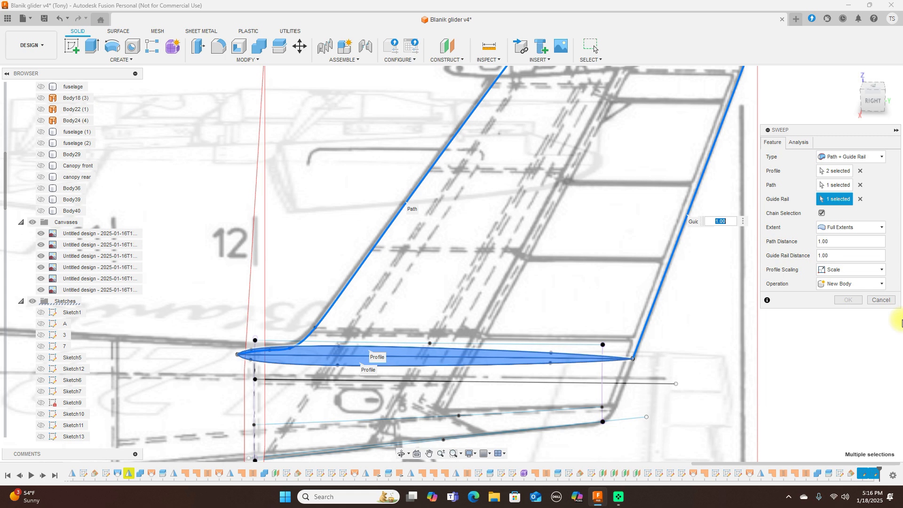
# Step: Swap the selections: trailing edge as sweep path, leading edge as guide rail
pyautogui.click(861, 200)
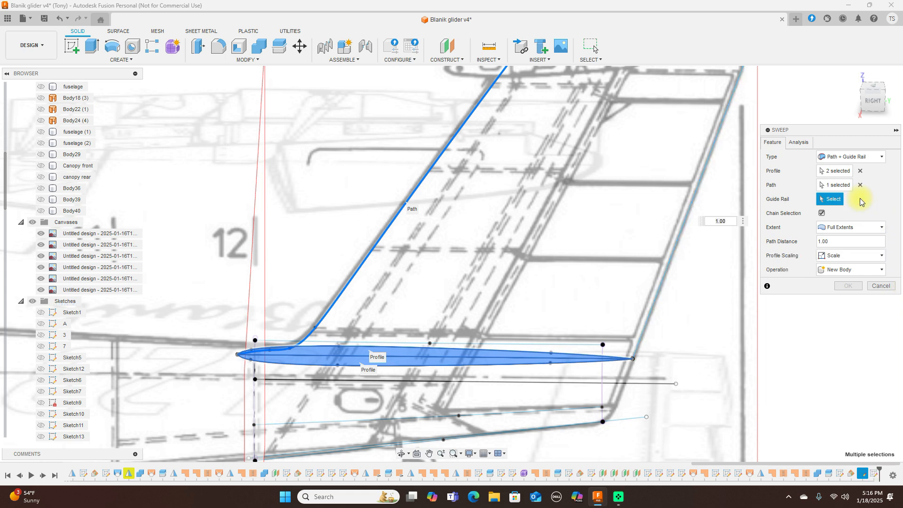
pyautogui.click(861, 185)
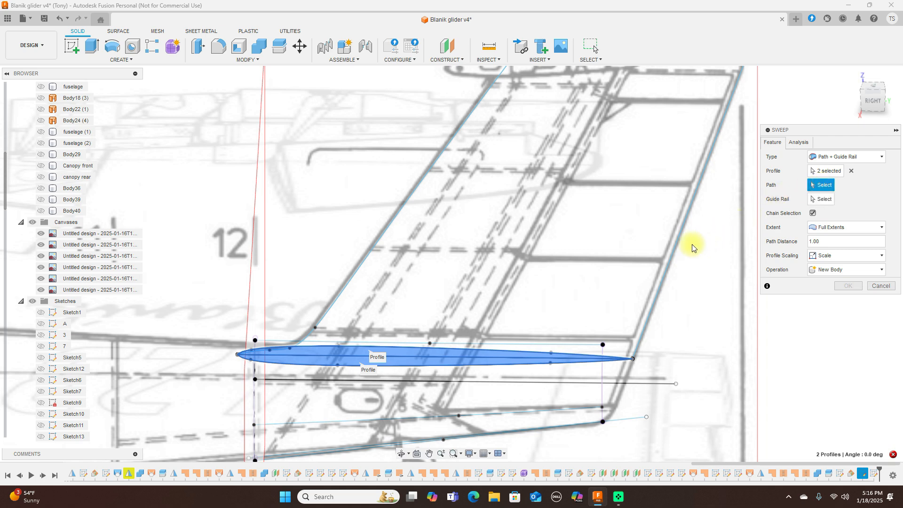
pyautogui.click(677, 248)
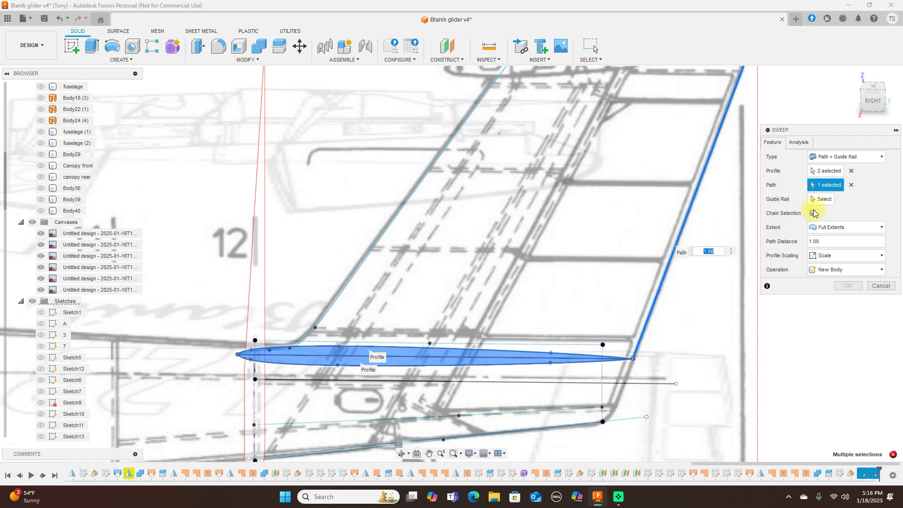
pyautogui.click(822, 199)
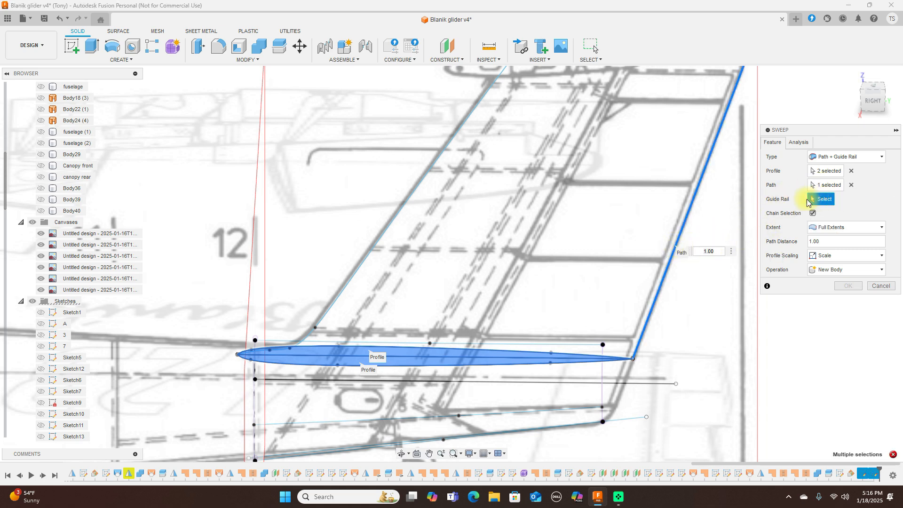
pyautogui.click(416, 193)
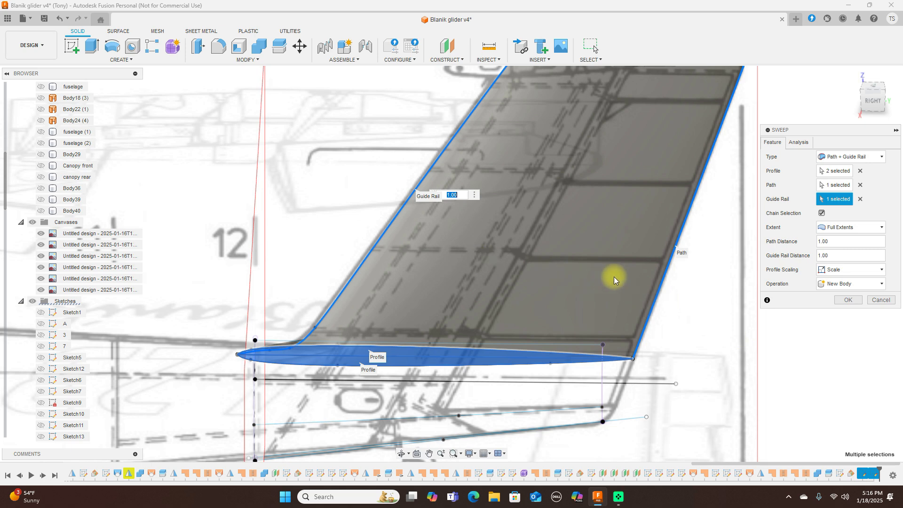
# Step: Commit the sweep as the fin body and show Body29, Canopy front and canopy rear
pyautogui.click(843, 301)
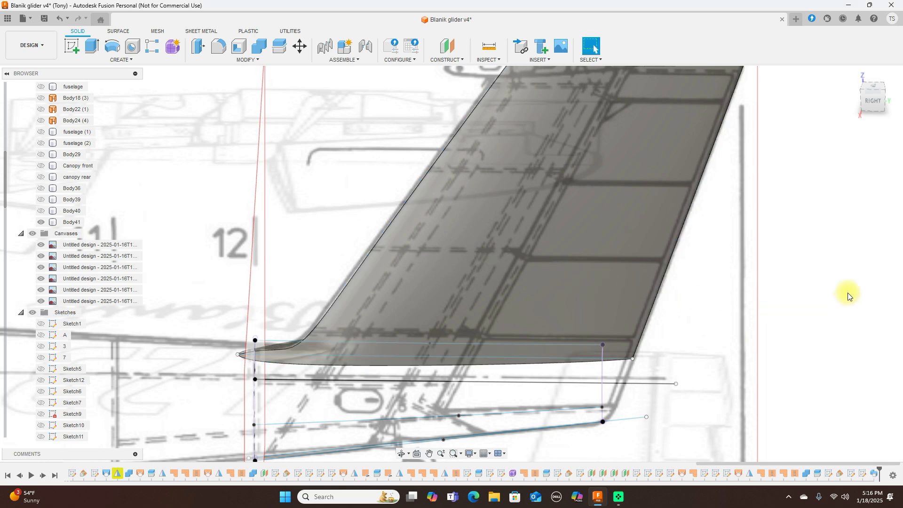
pyautogui.click(873, 102)
pyautogui.scroll(-8, 811, 330)
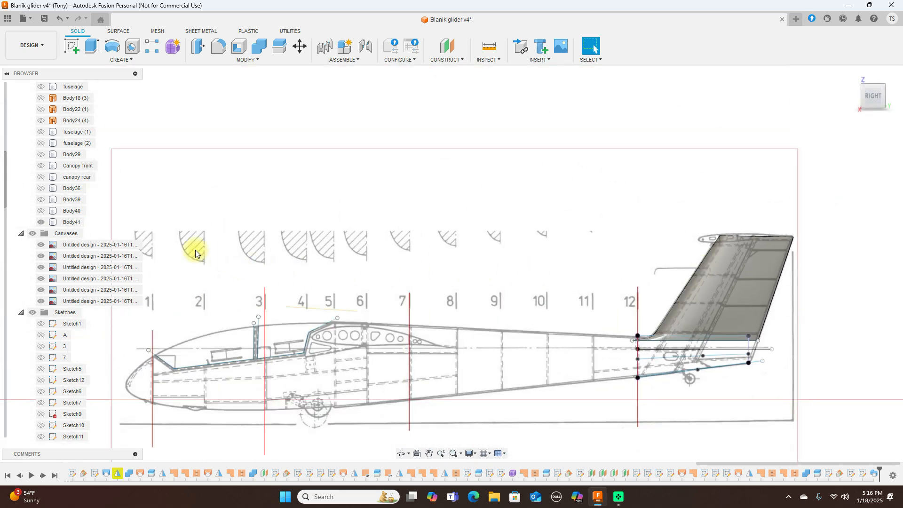
pyautogui.click(42, 157)
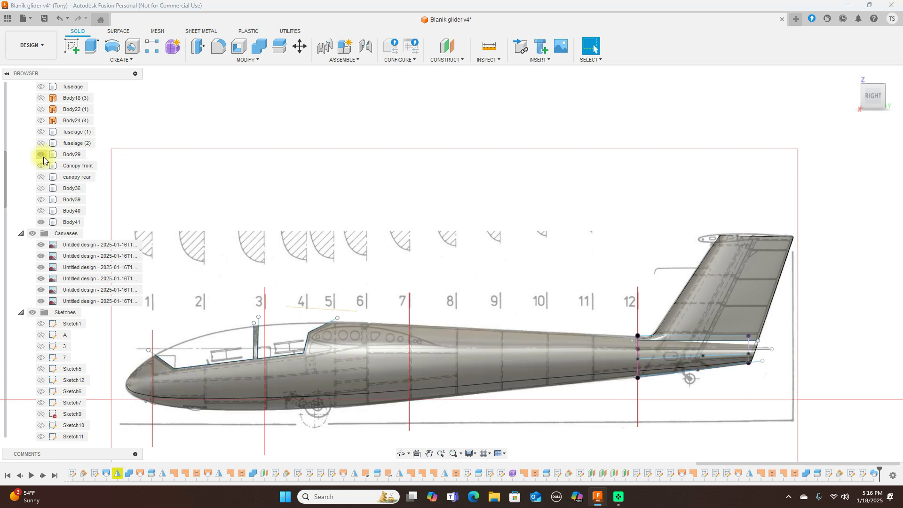
pyautogui.click(42, 166)
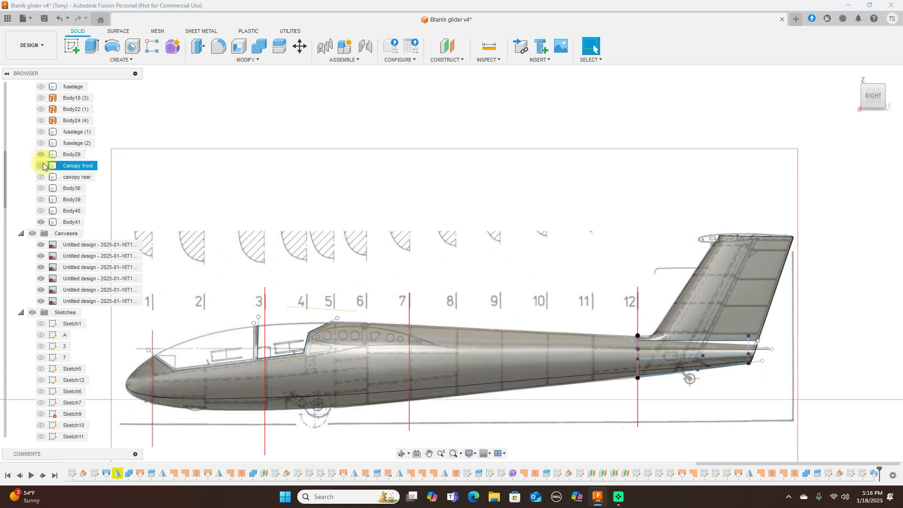
pyautogui.click(43, 166)
pyautogui.click(42, 178)
# Step: Drag the horizontal sketch line across the fin root lower on the tail
pyautogui.scroll(3, 817, 256)
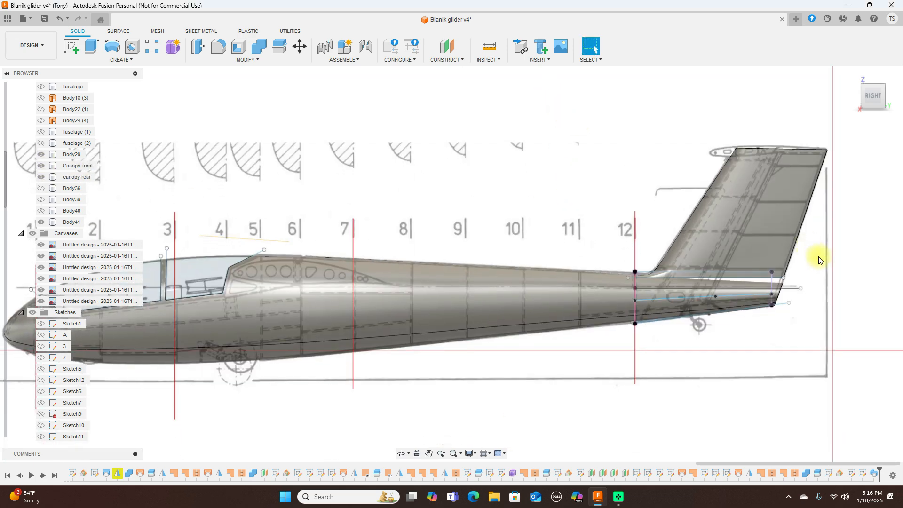
pyautogui.scroll(2, 837, 275)
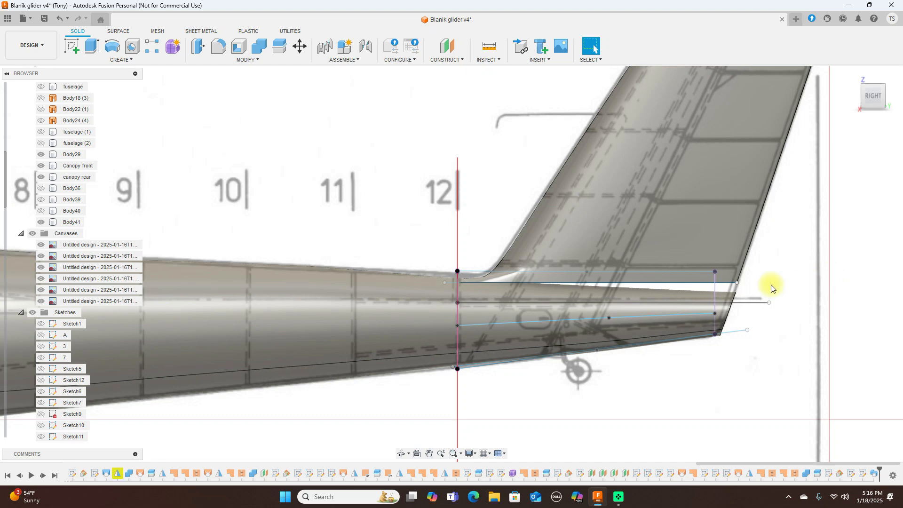
pyautogui.click(676, 283)
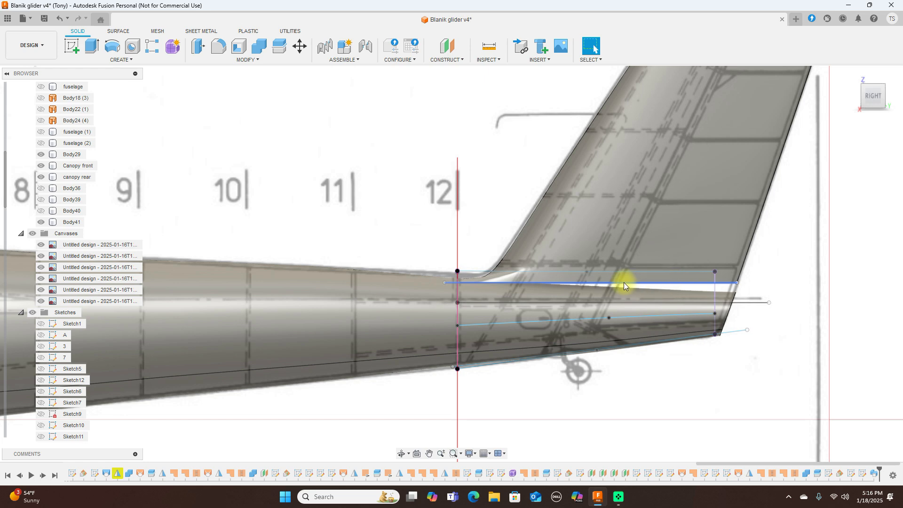
pyautogui.moveTo(624, 283); pyautogui.dragTo(622, 293)
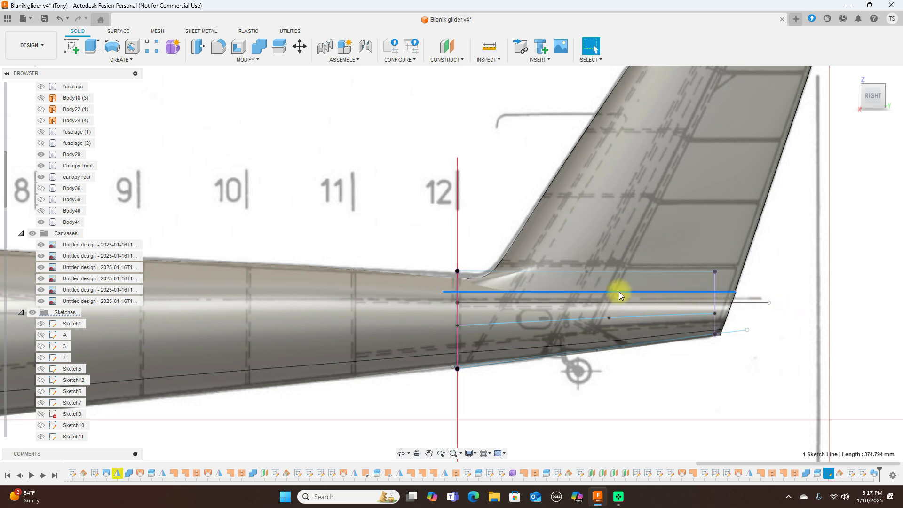
# Step: Check the tail from the top and side views, then hide all sketches
pyautogui.scroll(-6, 619, 292)
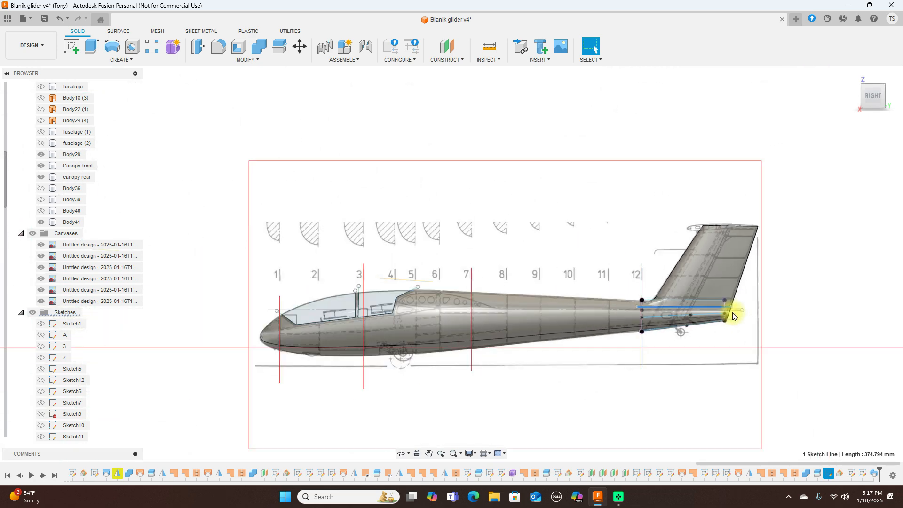
pyautogui.scroll(5, 750, 311)
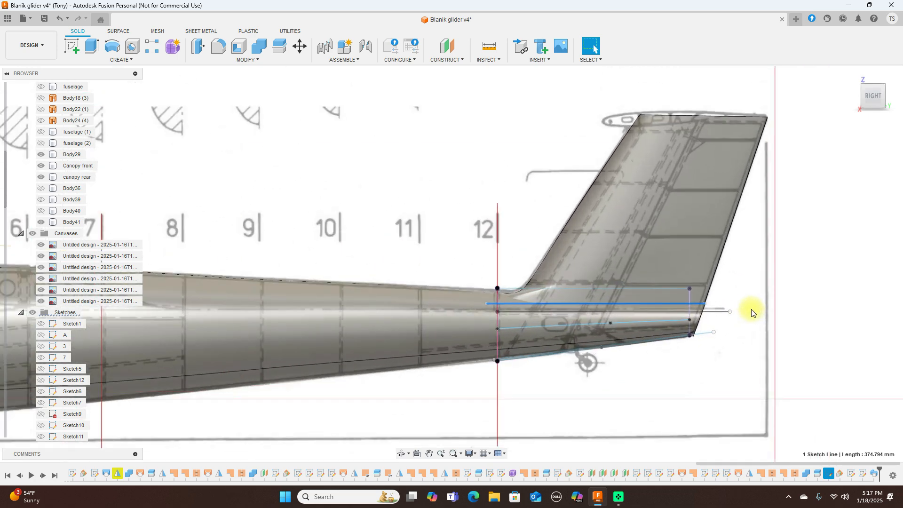
pyautogui.scroll(3, 638, 301)
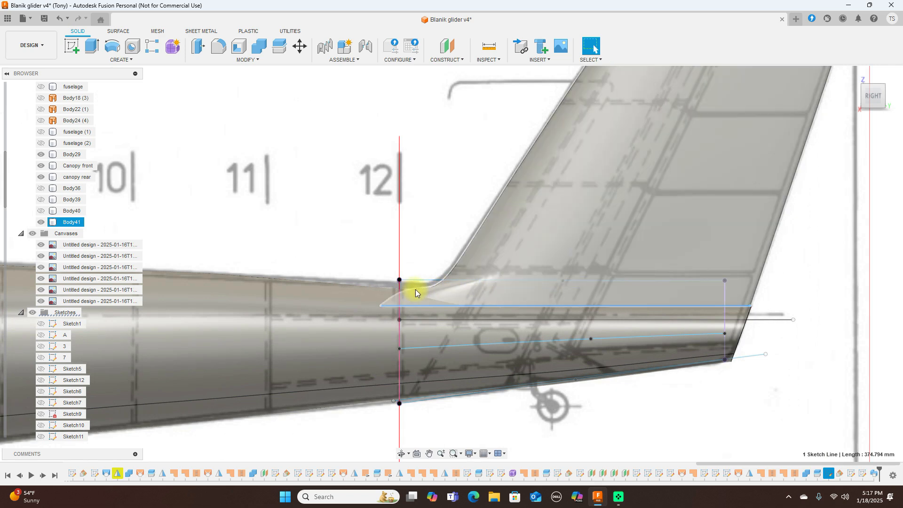
pyautogui.click(876, 81)
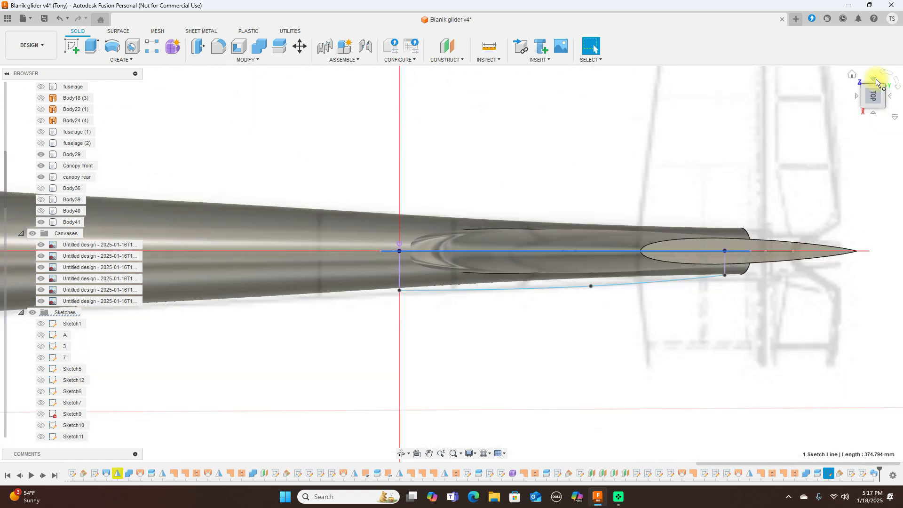
pyautogui.click(874, 114)
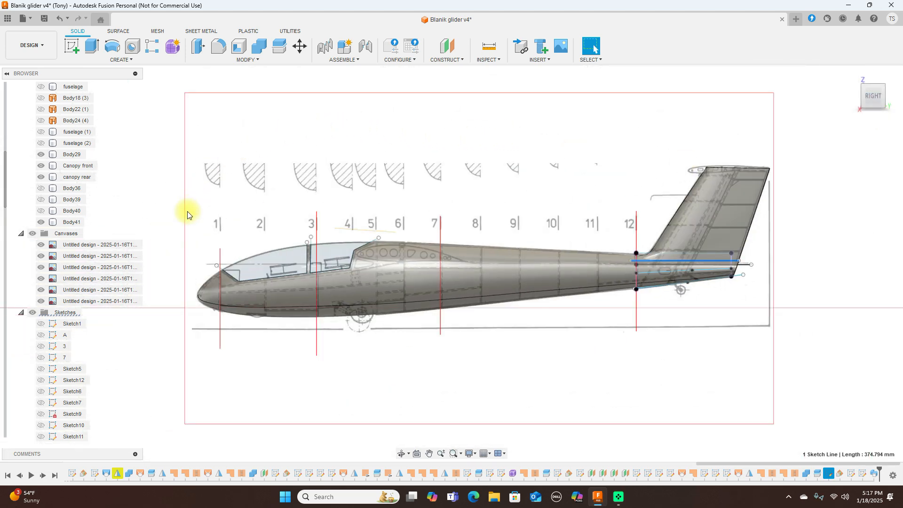
pyautogui.click(32, 313)
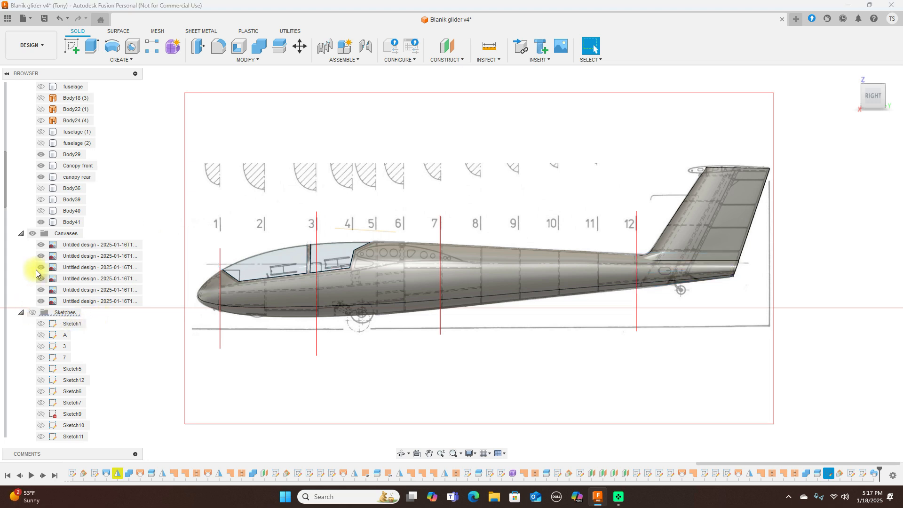
# Step: Hide the reference images, show the Wing body, and inspect the glider from angled and top views
pyautogui.click(32, 234)
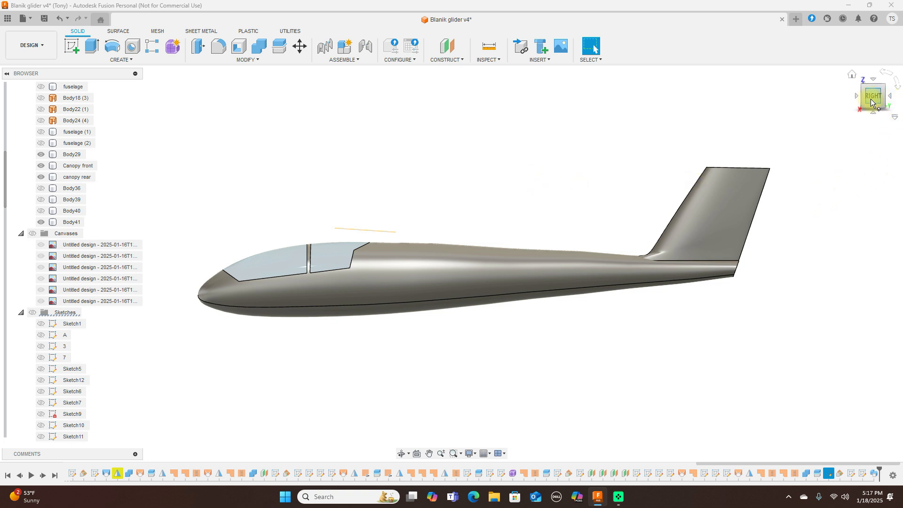
pyautogui.scroll(2, 82, 155)
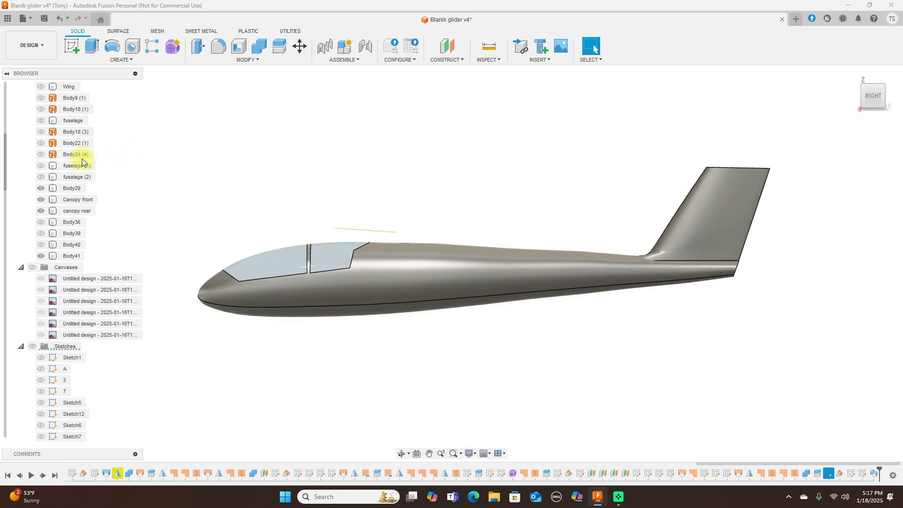
pyautogui.click(41, 109)
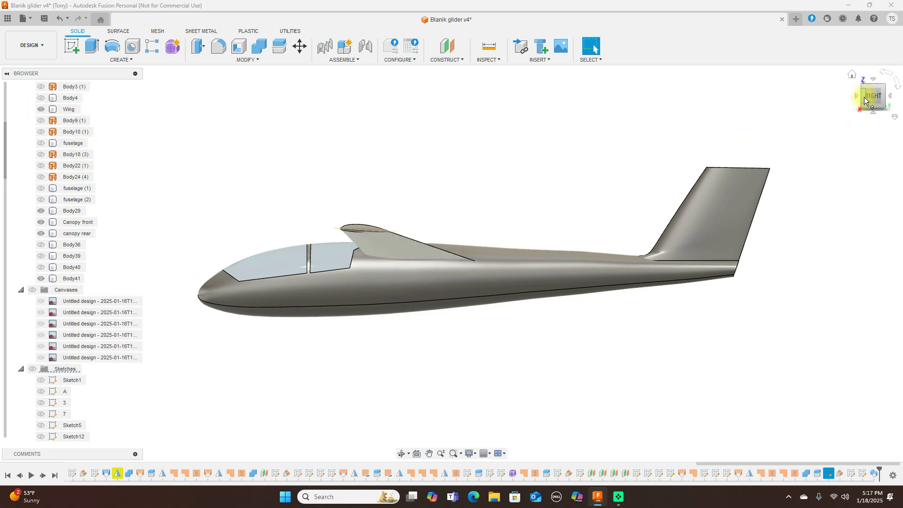
pyautogui.click(879, 98)
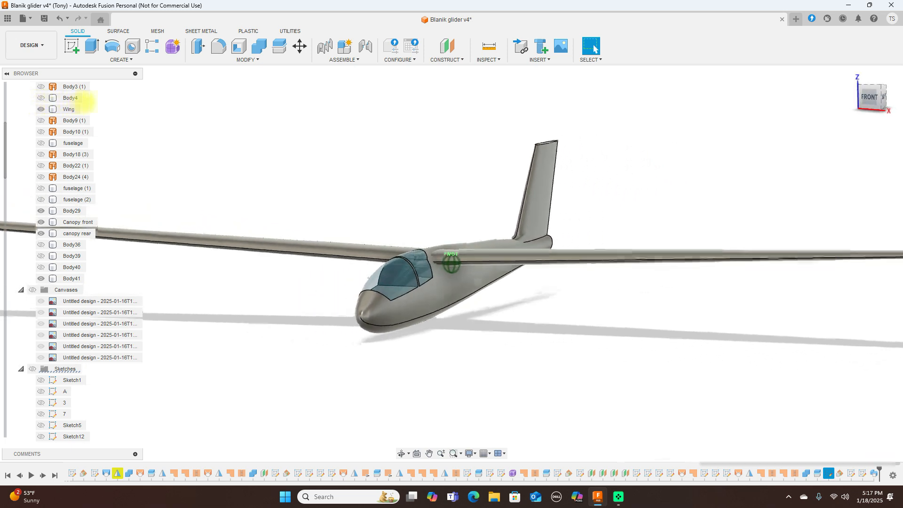
pyautogui.moveTo(118, 98)
pyautogui.keyDown('shift'); pyautogui.mouseDown(button='middle')
pyautogui.moveTo(41, 97)
pyautogui.moveTo(887, 95)
pyautogui.moveTo(756, 115)
pyautogui.moveTo(807, 141)
pyautogui.moveTo(874, 155)
pyautogui.moveTo(865, 101)
pyautogui.mouseUp(button='middle'); pyautogui.keyUp('shift')
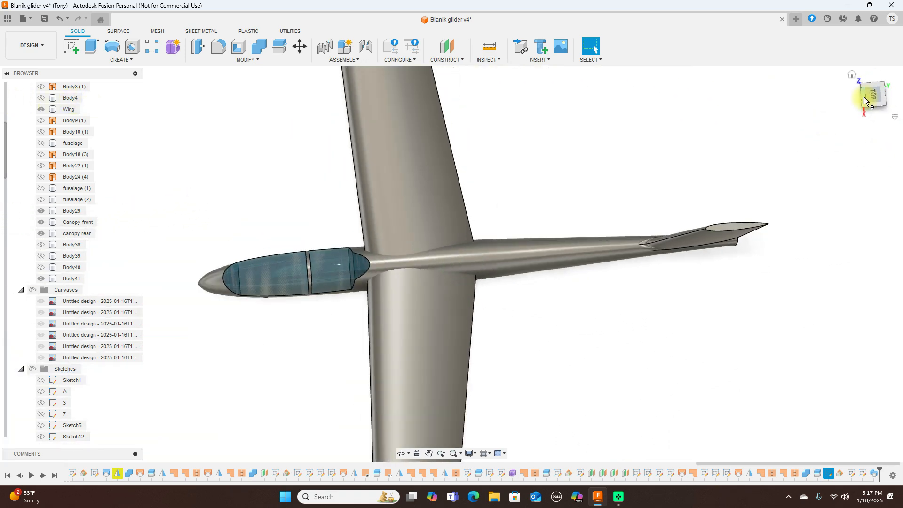
pyautogui.click(876, 94)
# Step: Show the reference images again and frame the whole tail fin in side view
pyautogui.moveTo(758, 124); pyautogui.dragTo(548, 141, button='middle')
pyautogui.scroll(2, 558, 146)
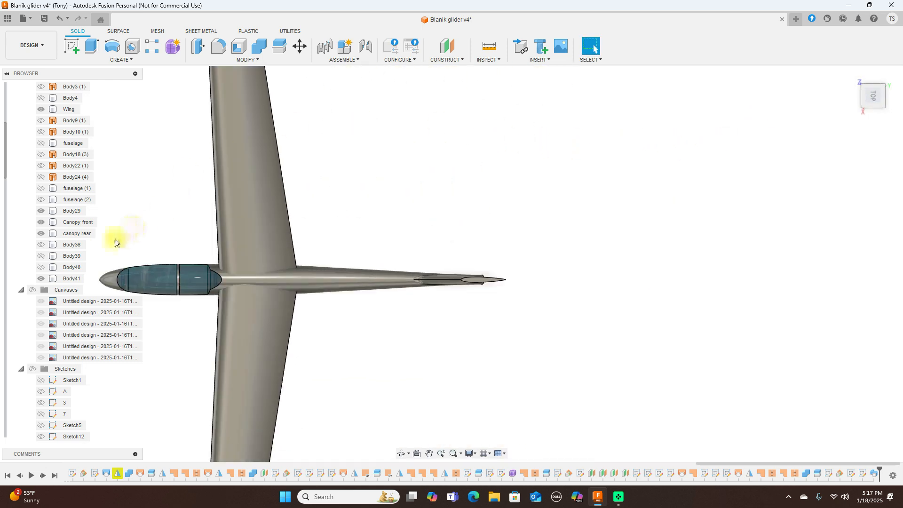
pyautogui.click(32, 290)
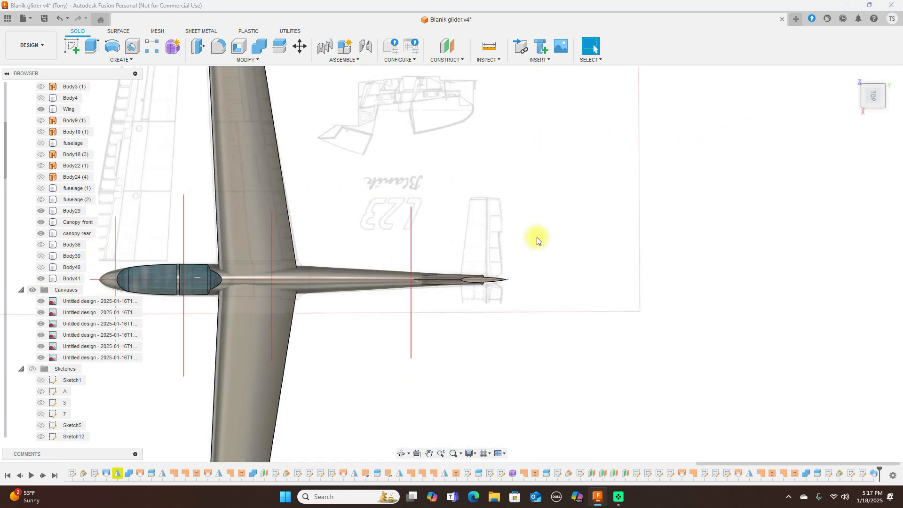
pyautogui.scroll(2, 537, 238)
pyautogui.scroll(3, 538, 238)
pyautogui.moveTo(537, 237); pyautogui.dragTo(720, 189, button='middle')
pyautogui.scroll(2, 719, 190)
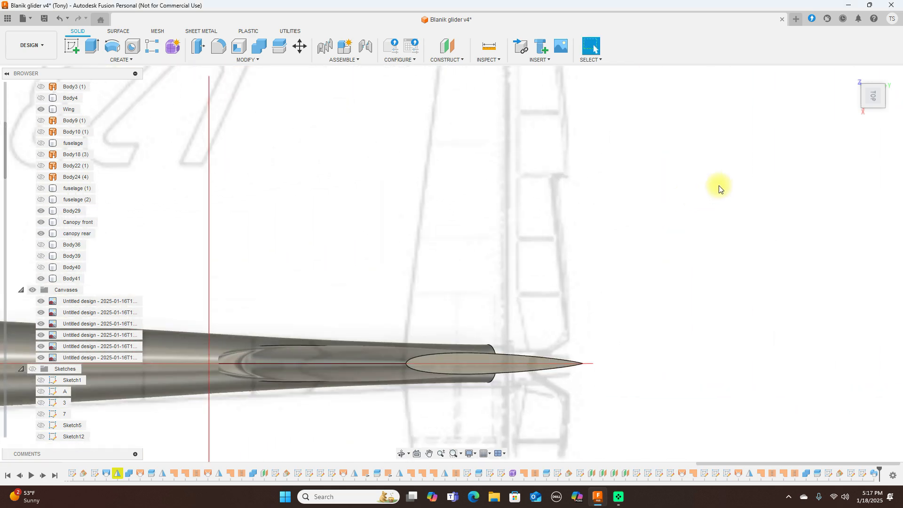
pyautogui.click(874, 108)
pyautogui.scroll(-2, 743, 189)
pyautogui.moveTo(740, 179); pyautogui.dragTo(743, 340, button='middle')
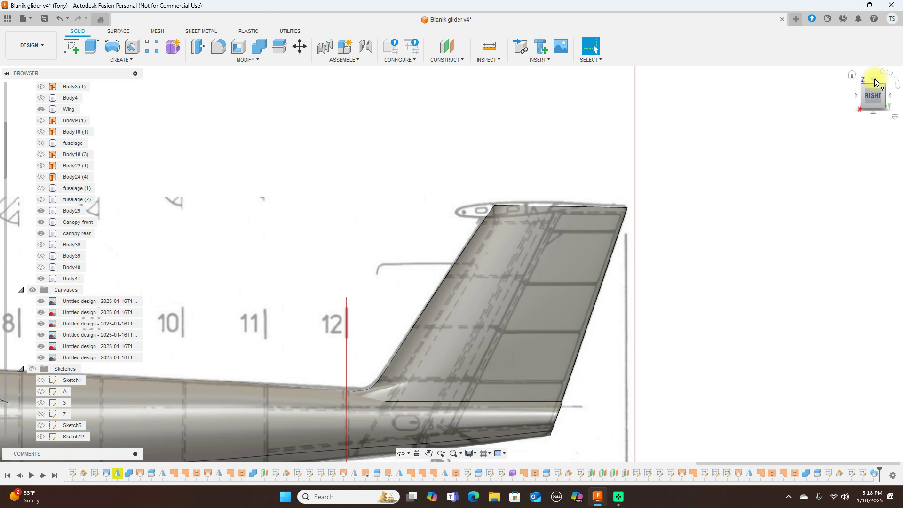
pyautogui.scroll(2, 617, 236)
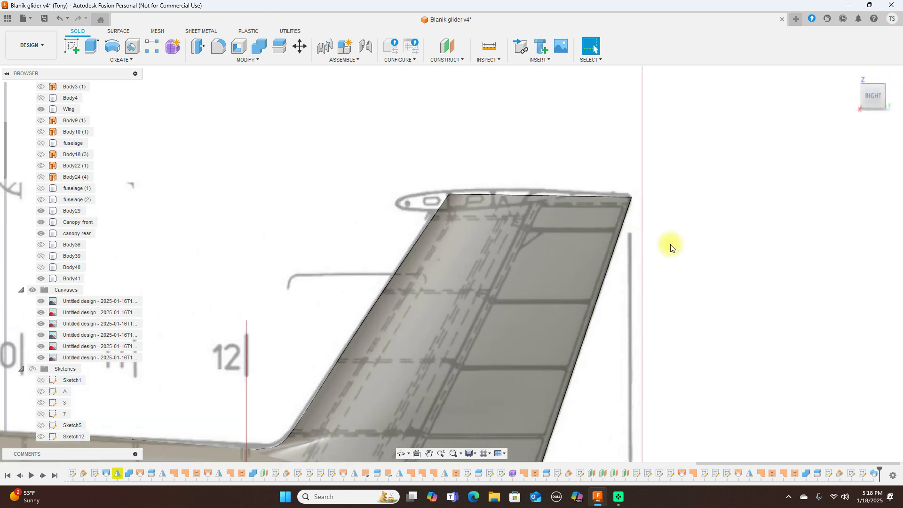
pyautogui.scroll(-2, 671, 245)
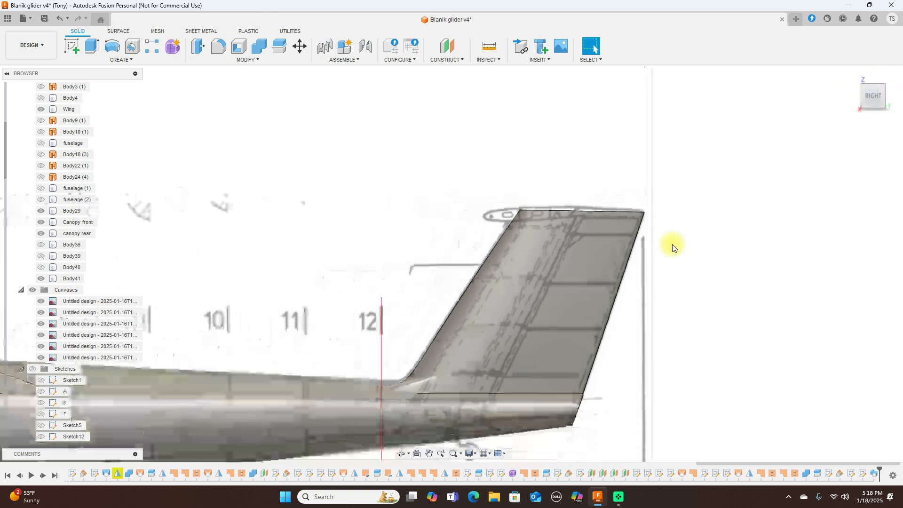
# Step: Start a new sketch on the side plane and hide the Body41 fin body
pyautogui.click(75, 47)
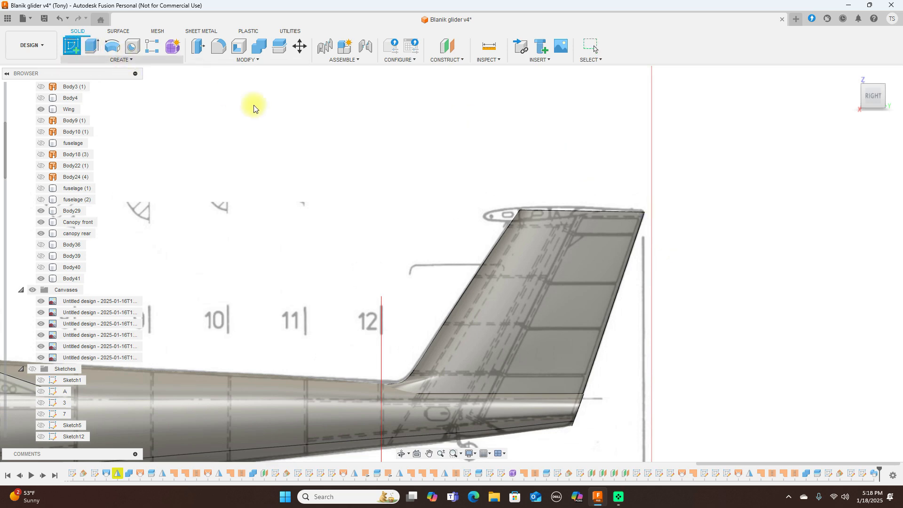
pyautogui.click(372, 185)
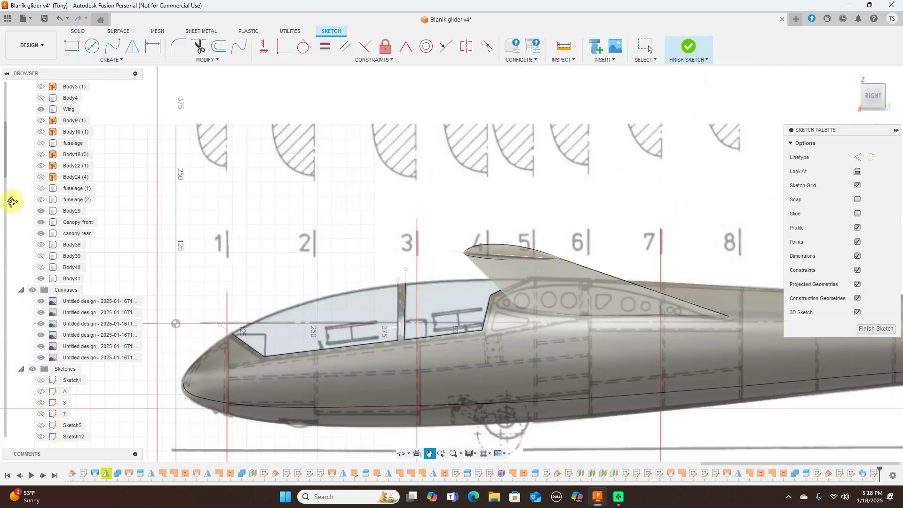
pyautogui.moveTo(527, 164); pyautogui.dragTo(227, 205, button='middle')
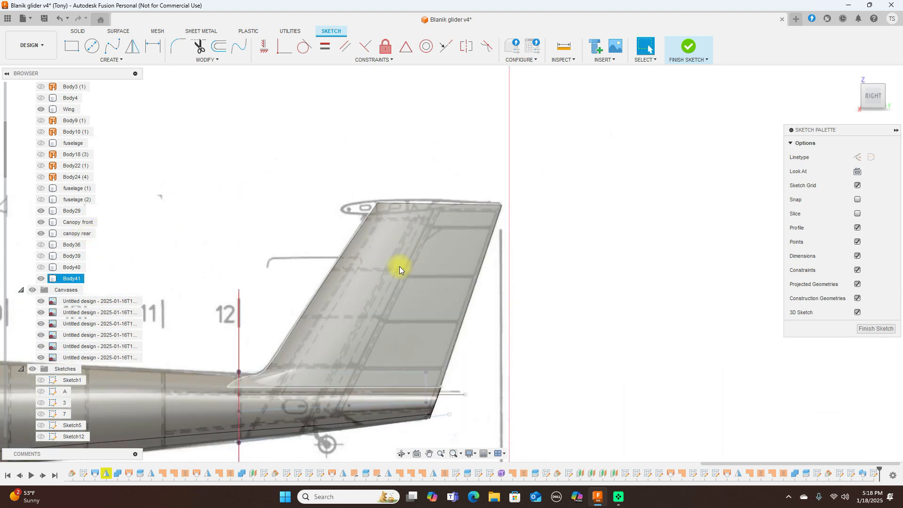
pyautogui.click(43, 279)
pyautogui.click(41, 279)
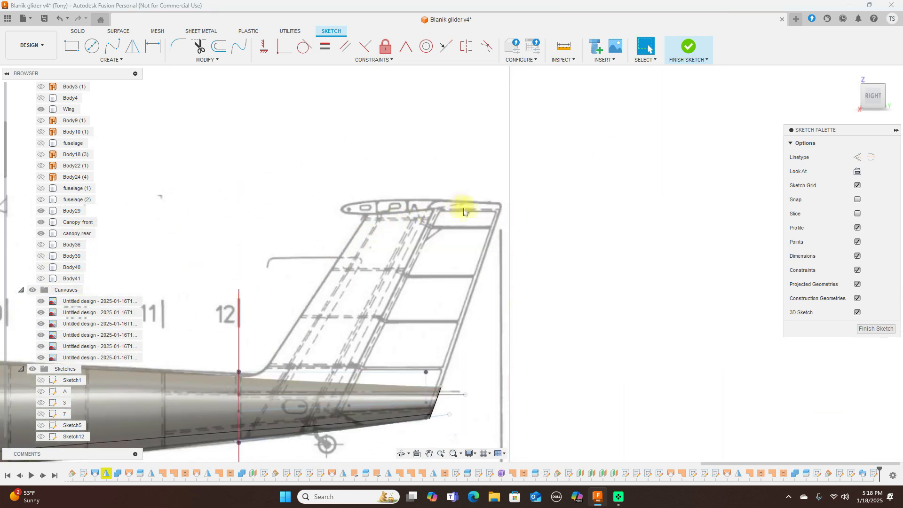
# Step: Compare top and side views, then zoom in and centre on the fin tip
pyautogui.click(871, 79)
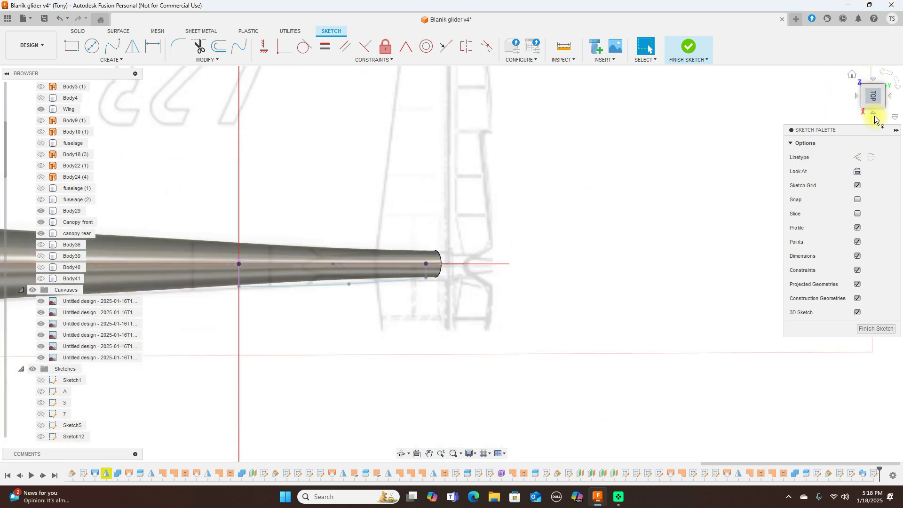
pyautogui.click(874, 115)
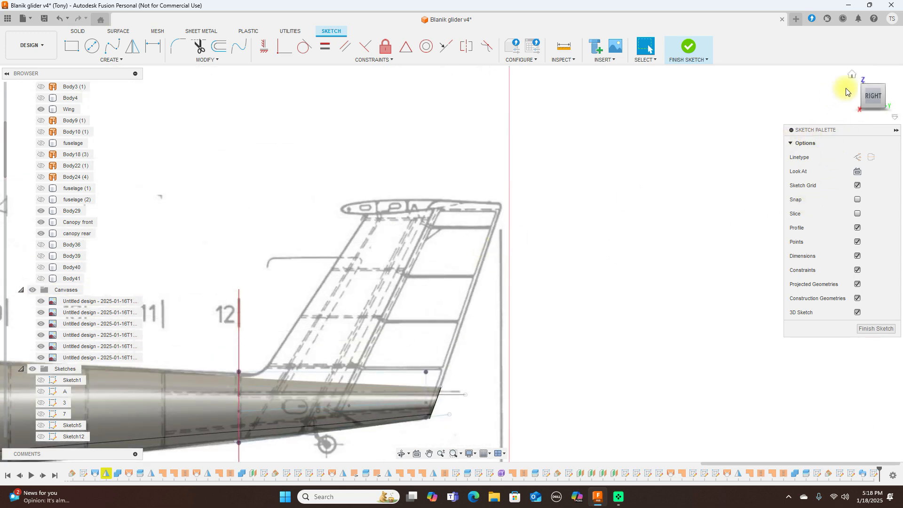
pyautogui.click(873, 79)
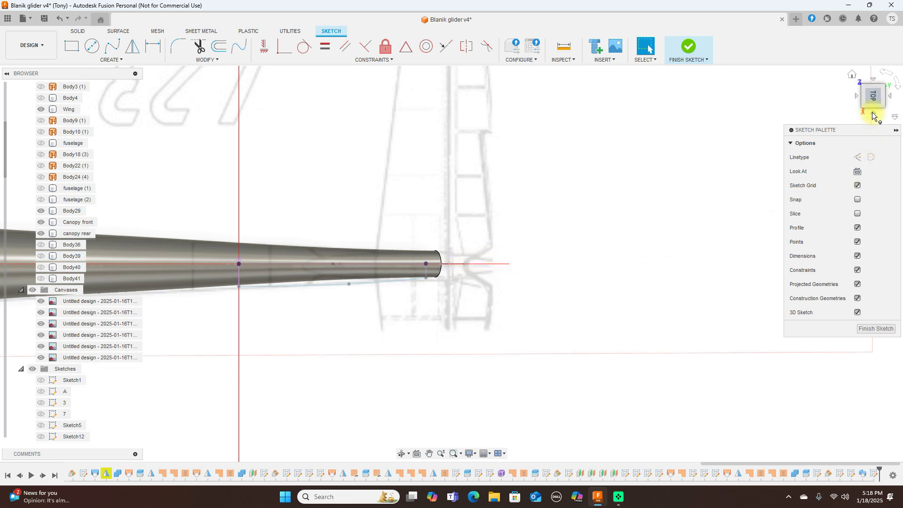
pyautogui.click(872, 112)
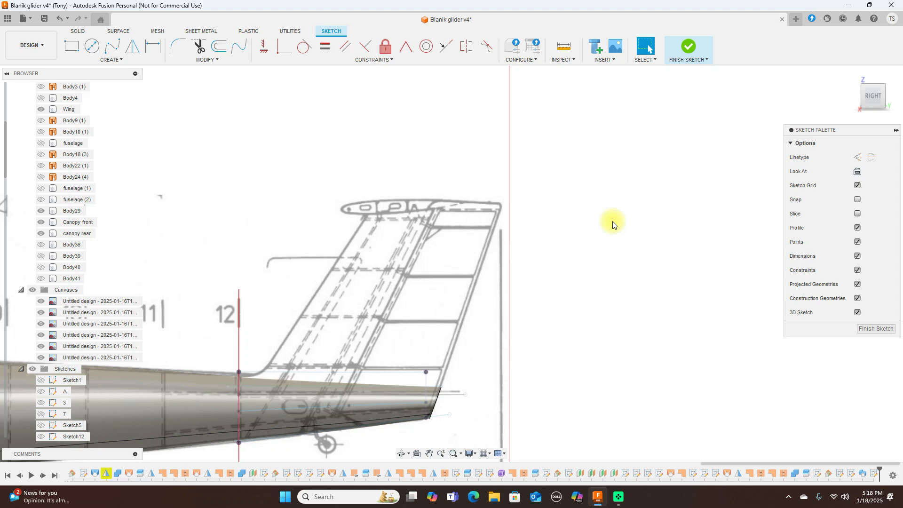
pyautogui.scroll(-3, 613, 221)
pyautogui.moveTo(614, 221); pyautogui.dragTo(665, 211, button='middle')
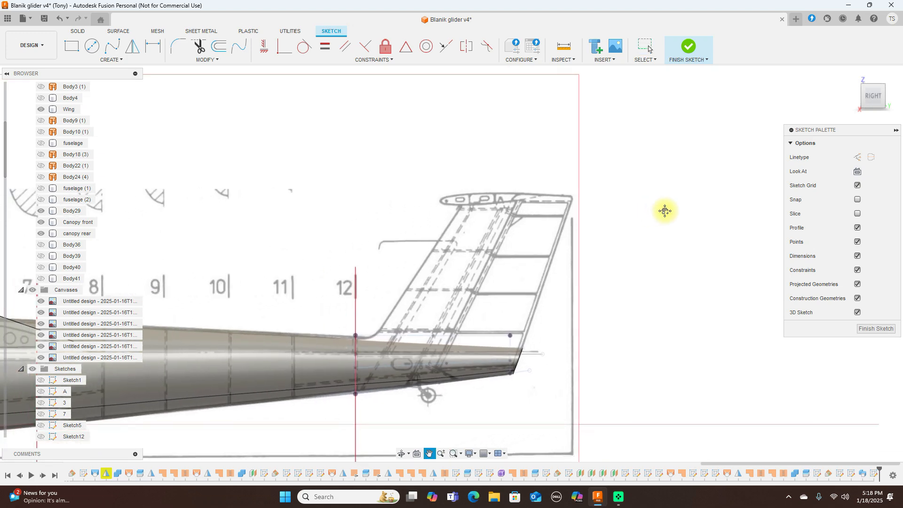
pyautogui.scroll(-1, 665, 212)
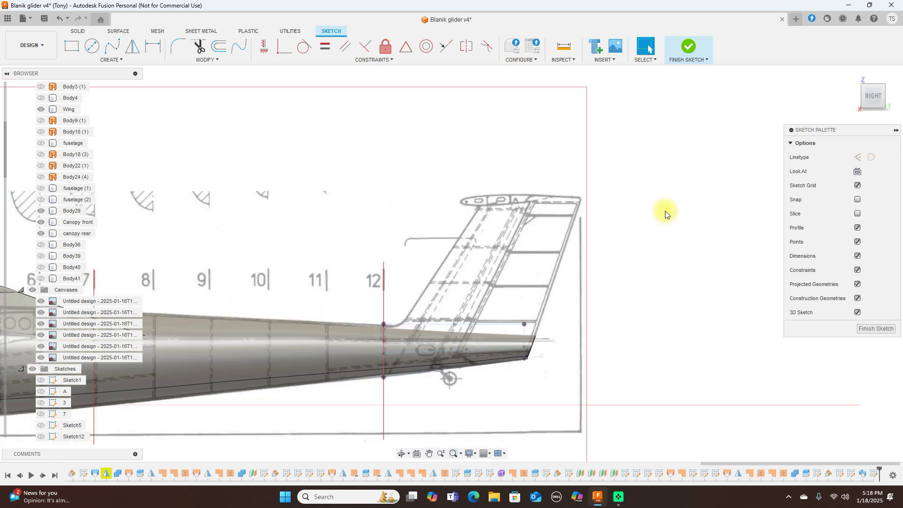
pyautogui.scroll(1, 605, 208)
pyautogui.scroll(-1, 584, 200)
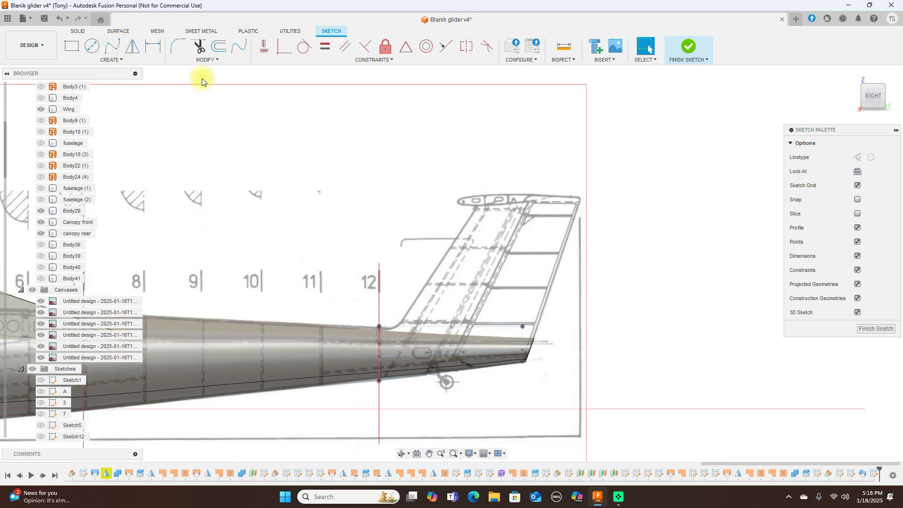
pyautogui.scroll(3, 389, 143)
pyautogui.moveTo(606, 162); pyautogui.dragTo(546, 151, button='middle')
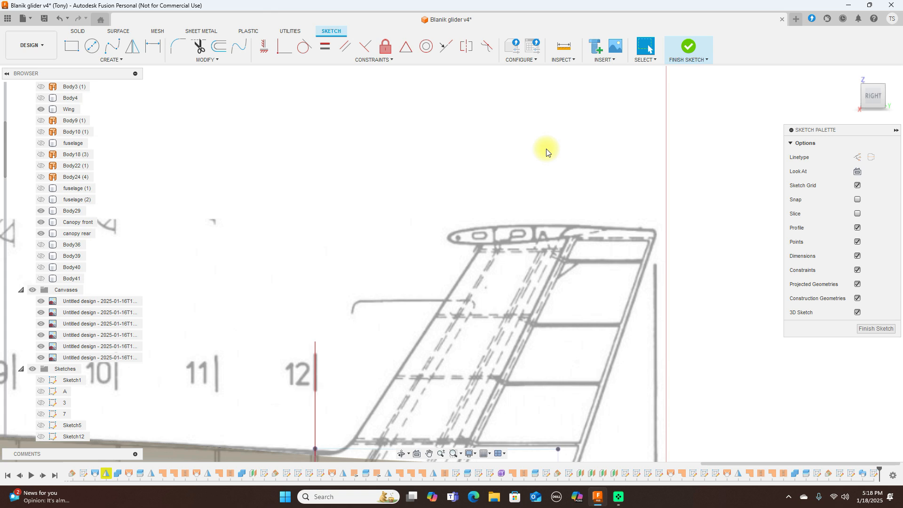
pyautogui.scroll(1, 546, 149)
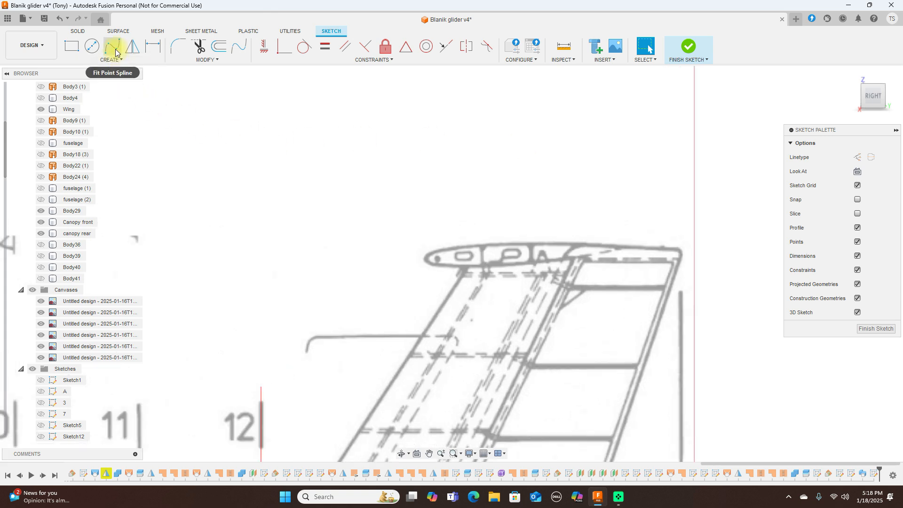
# Step: Draw a line along the fin tip starting at the tip airfoil's nose
pyautogui.press('s')
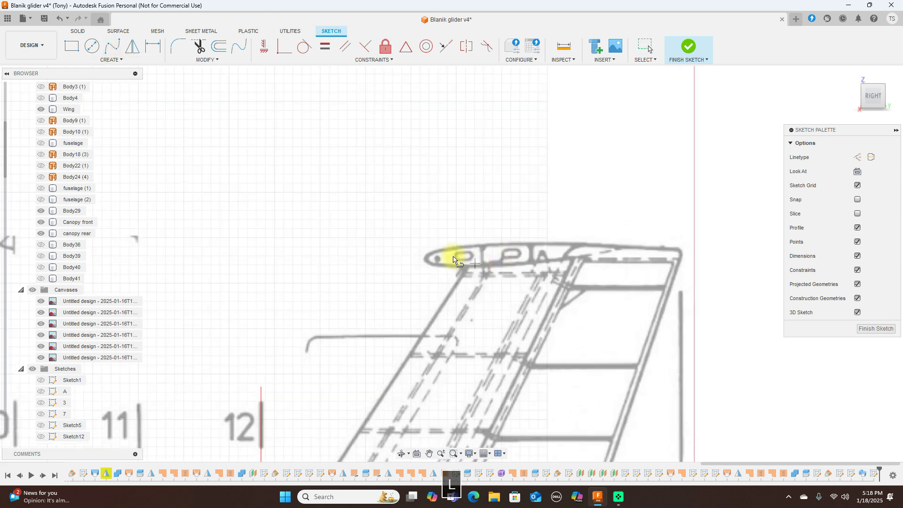
pyautogui.click(424, 259)
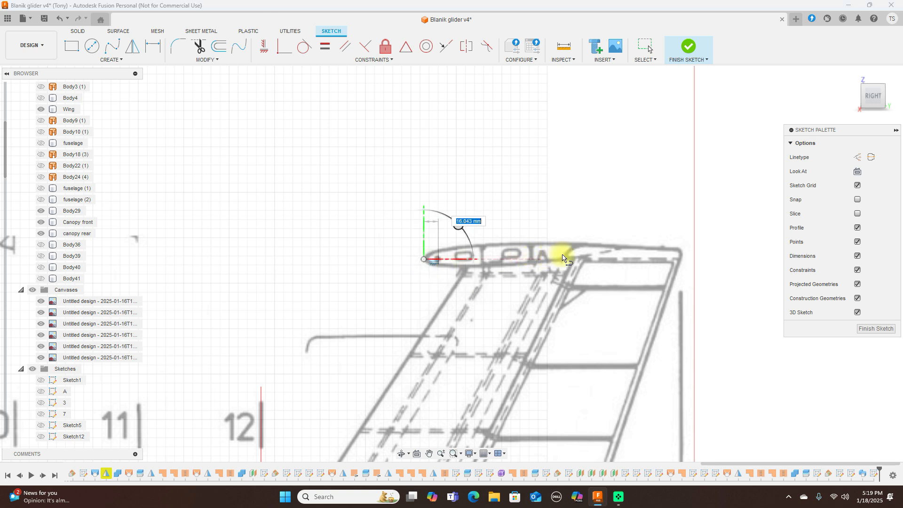
pyautogui.click(626, 247)
pyautogui.rightClick(626, 247)
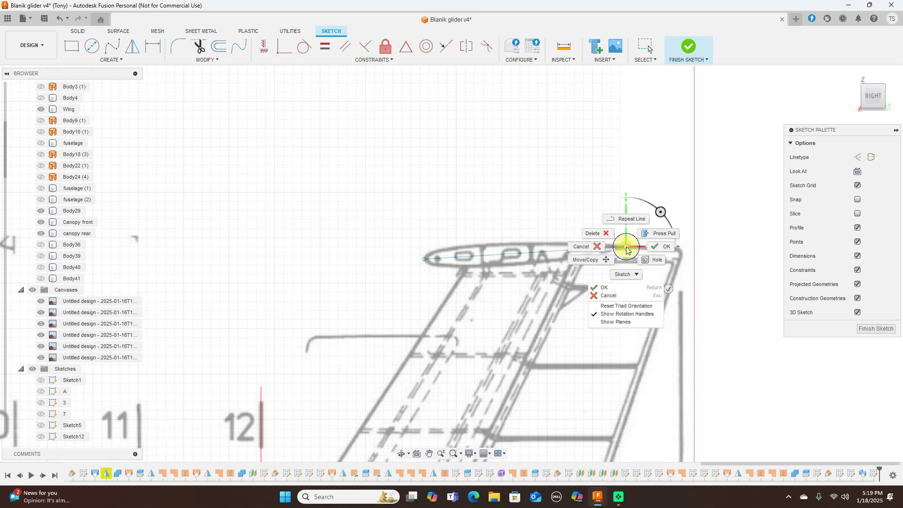
pyautogui.click(667, 246)
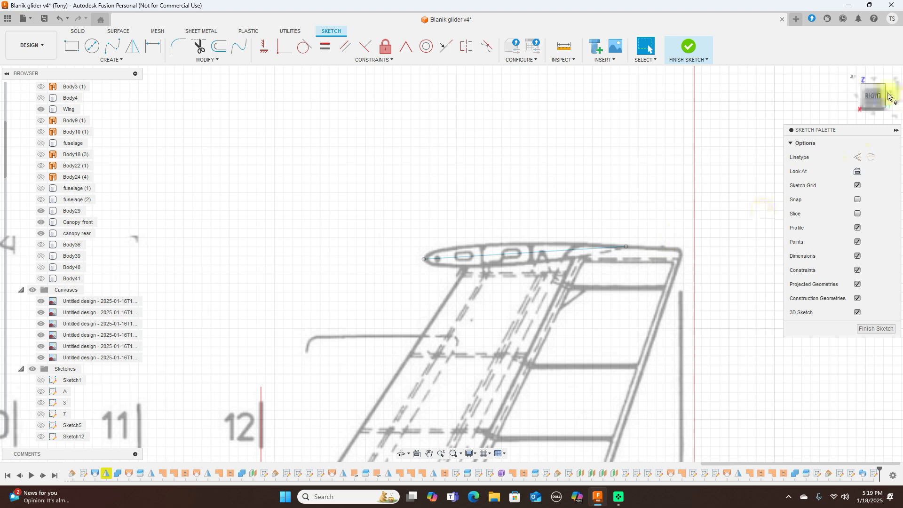
# Step: Check the new line from above and the side, then show Body41 again
pyautogui.click(874, 78)
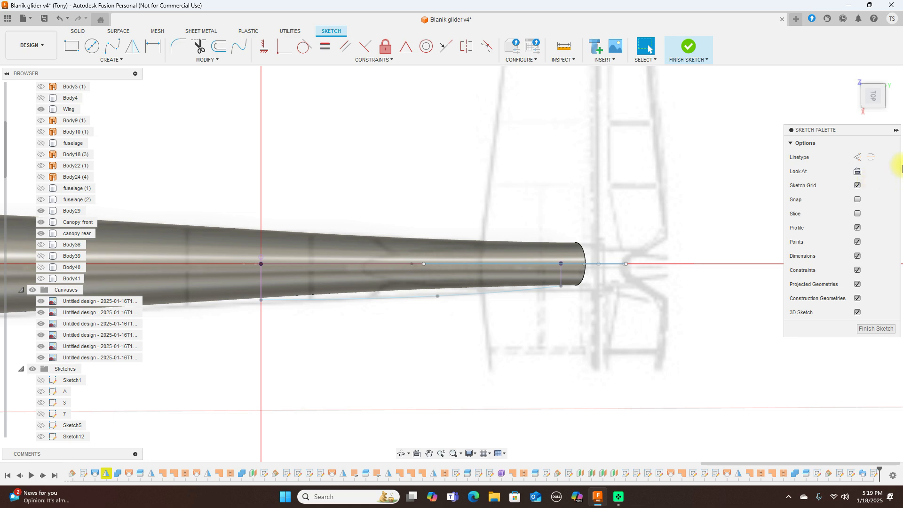
pyautogui.click(872, 113)
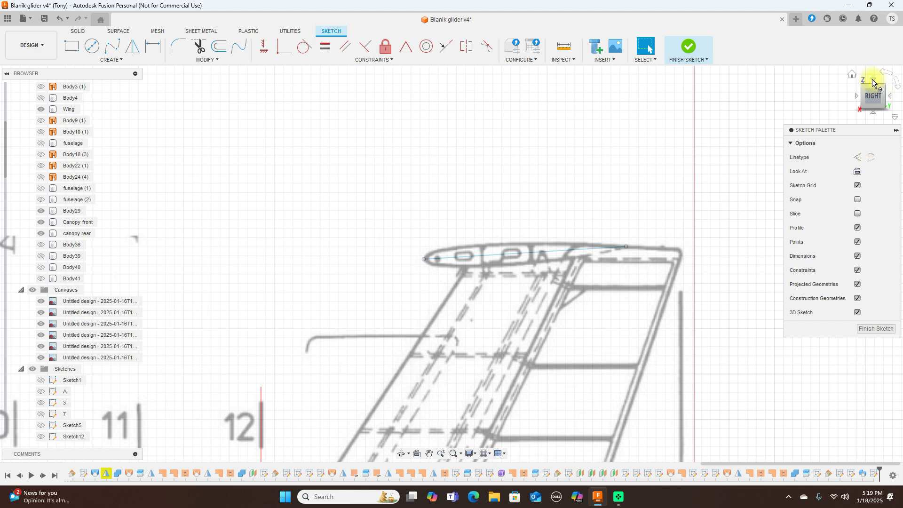
pyautogui.click(873, 81)
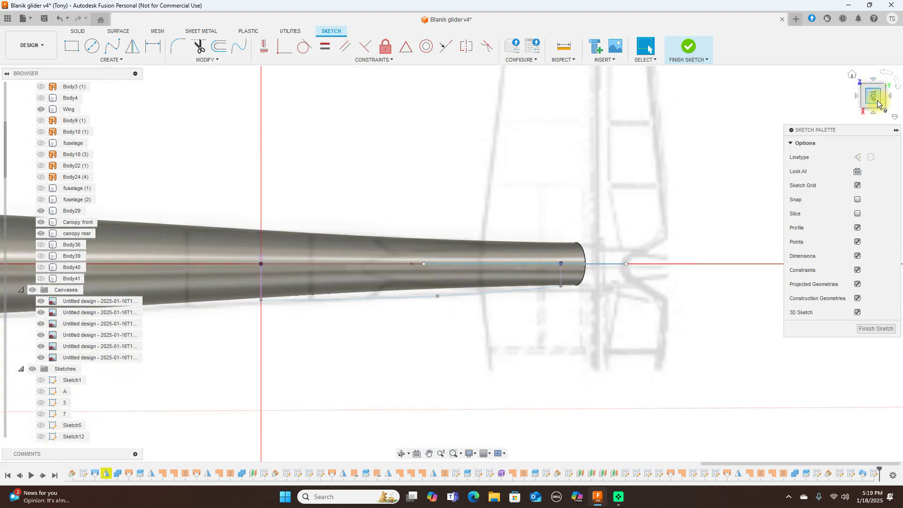
pyautogui.click(876, 114)
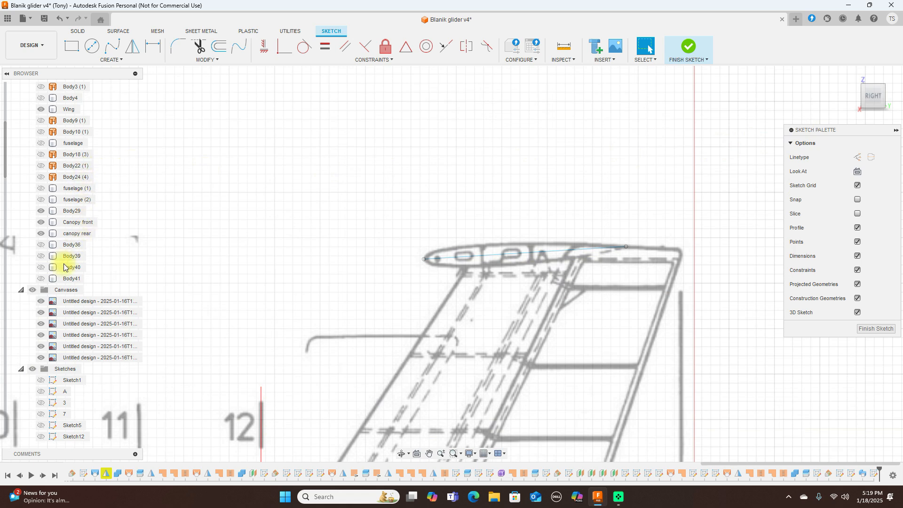
pyautogui.click(42, 280)
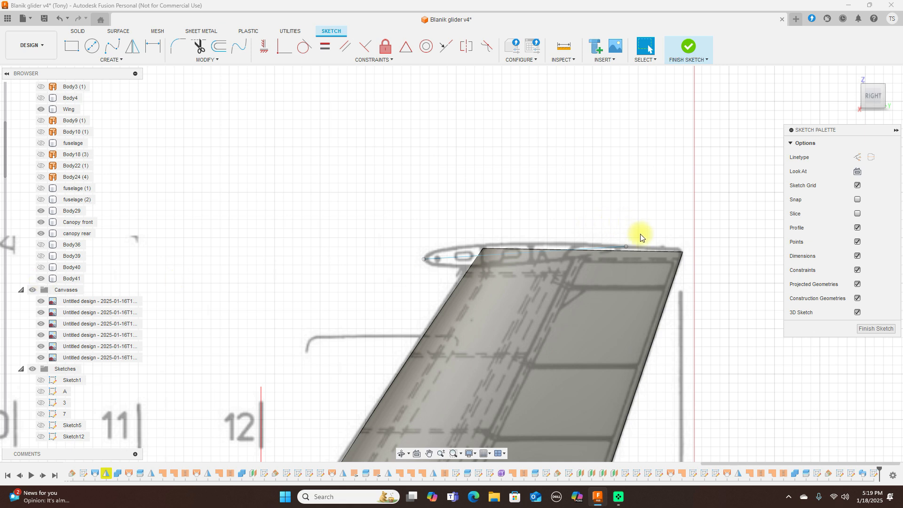
# Step: Stretch the fin-tip line's end to the profile tip, then hide Body41 to reveal the blueprint
pyautogui.moveTo(629, 247); pyautogui.dragTo(678, 249)
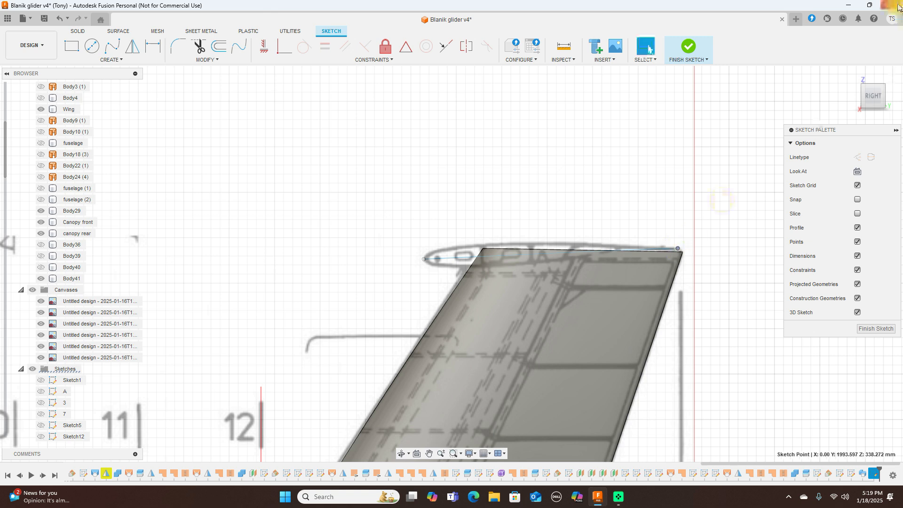
pyautogui.click(873, 78)
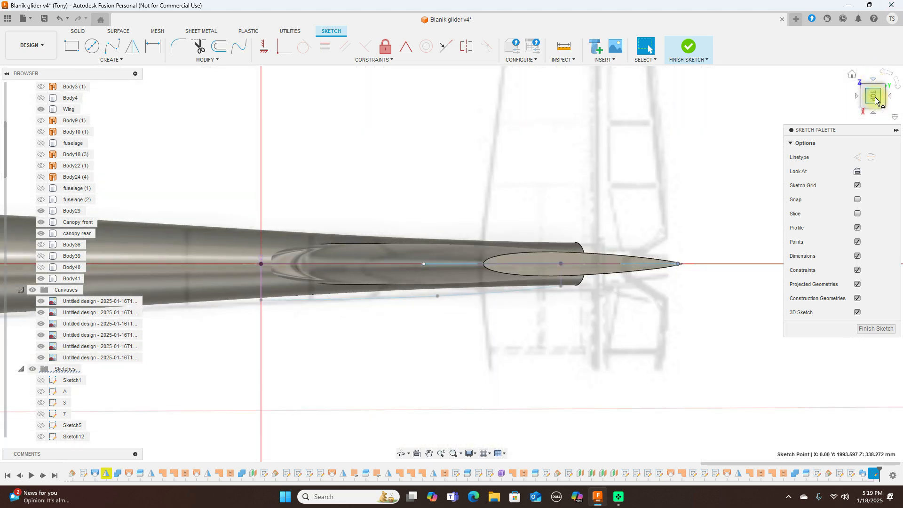
pyautogui.click(874, 113)
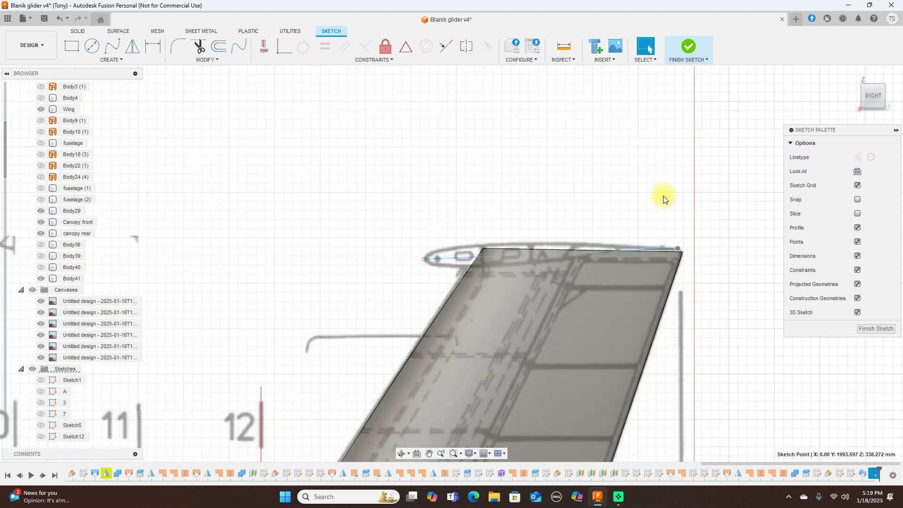
pyautogui.scroll(2, 605, 205)
pyautogui.moveTo(616, 175); pyautogui.dragTo(584, 112)
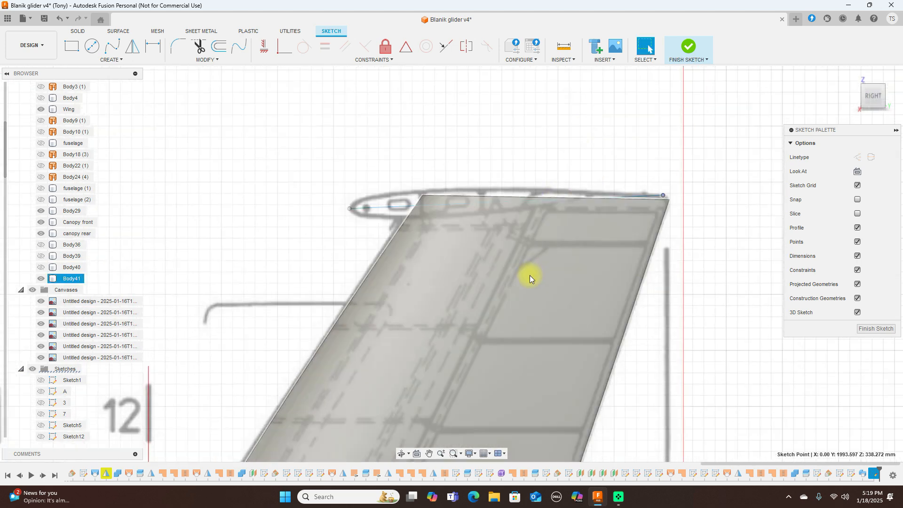
pyautogui.click(39, 279)
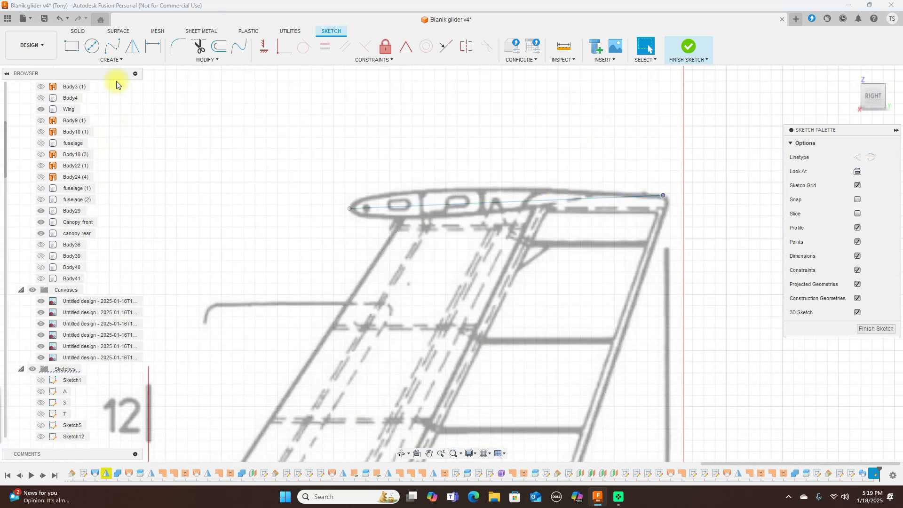
# Step: Trace the airfoil's upper edge with a fit-point spline from the nose to the trailing edge
pyautogui.click(114, 49)
pyautogui.click(350, 209)
pyautogui.click(367, 198)
pyautogui.click(433, 190)
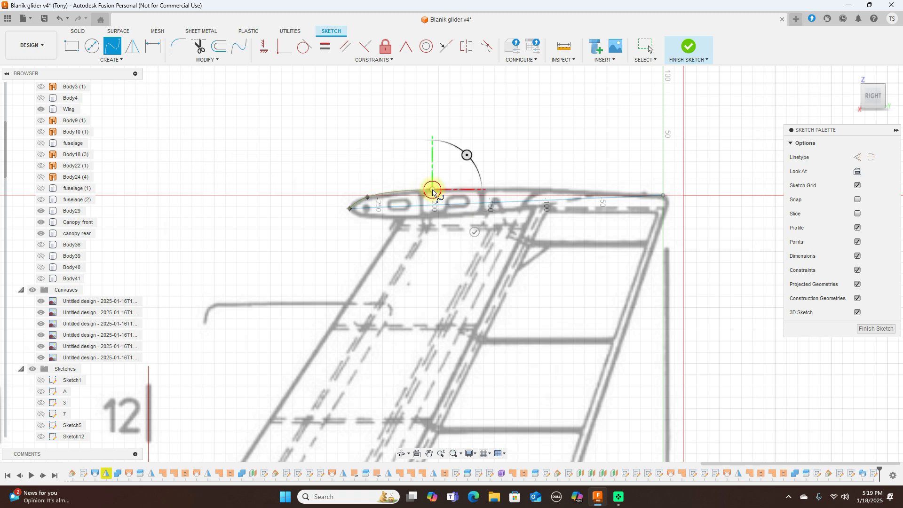
pyautogui.scroll(5, 582, 195)
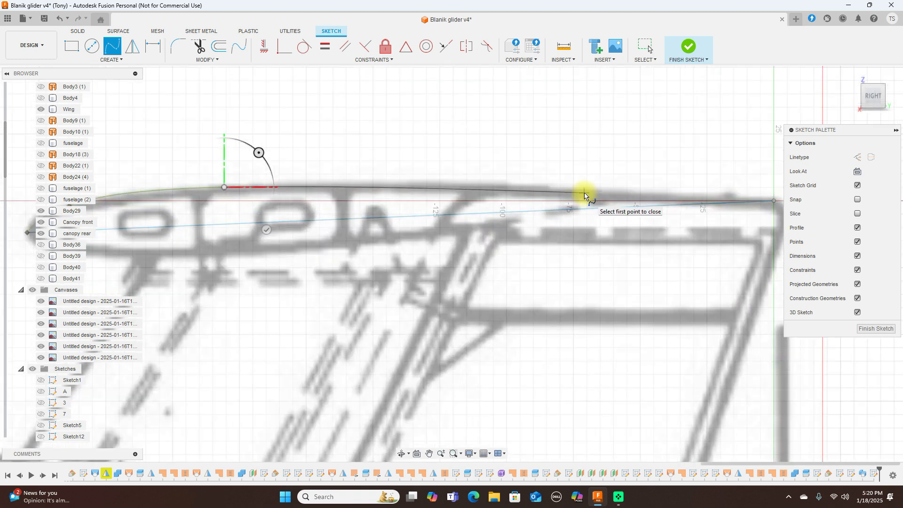
pyautogui.click(584, 192)
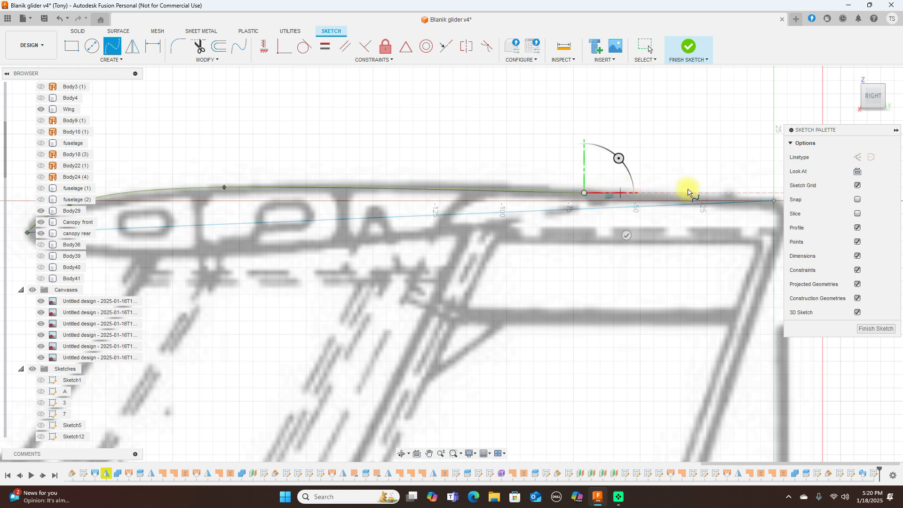
pyautogui.click(775, 201)
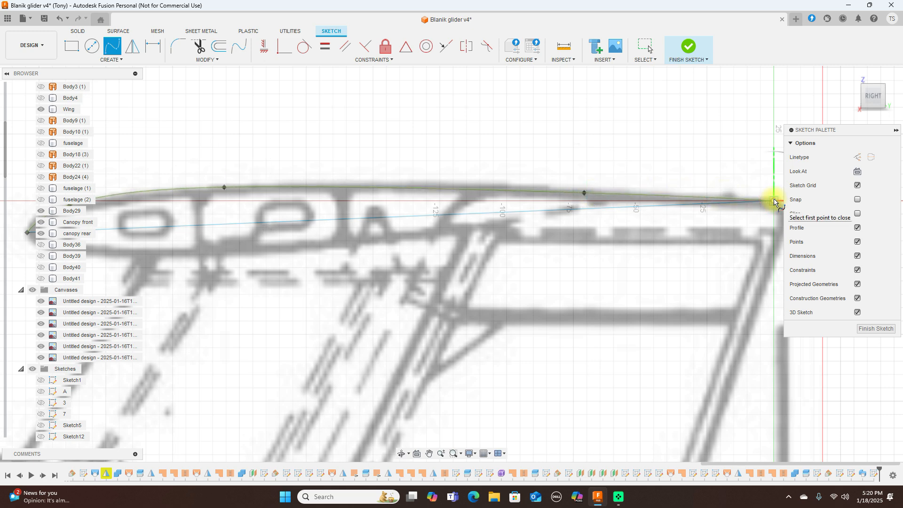
pyautogui.rightClick(781, 203)
pyautogui.click(800, 198)
pyautogui.scroll(-3, 683, 219)
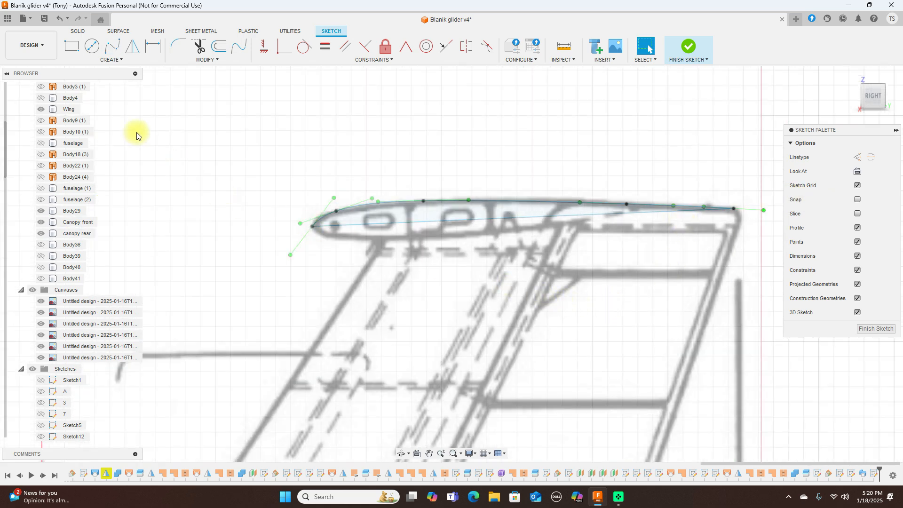
# Step: Trace the airfoil's lower edge with a second fit-point spline from nose to trailing edge
pyautogui.click(112, 46)
pyautogui.click(313, 227)
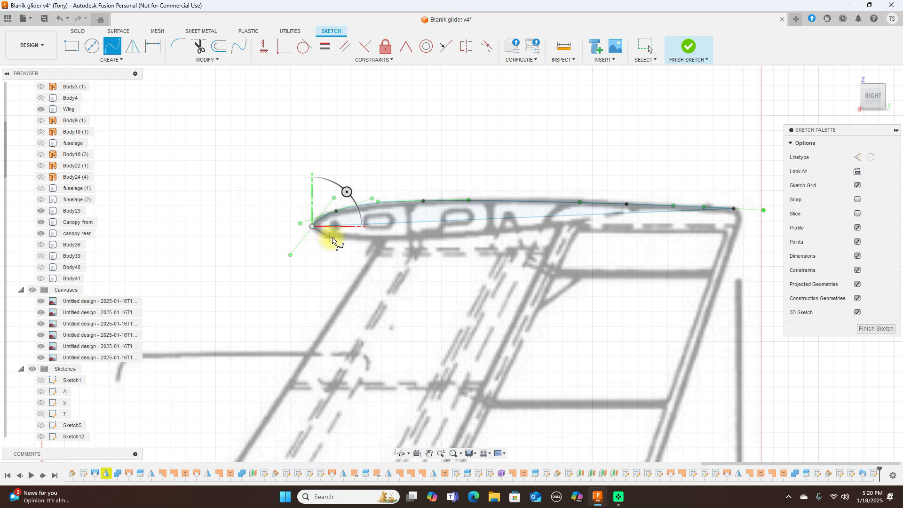
pyautogui.click(333, 238)
pyautogui.click(424, 238)
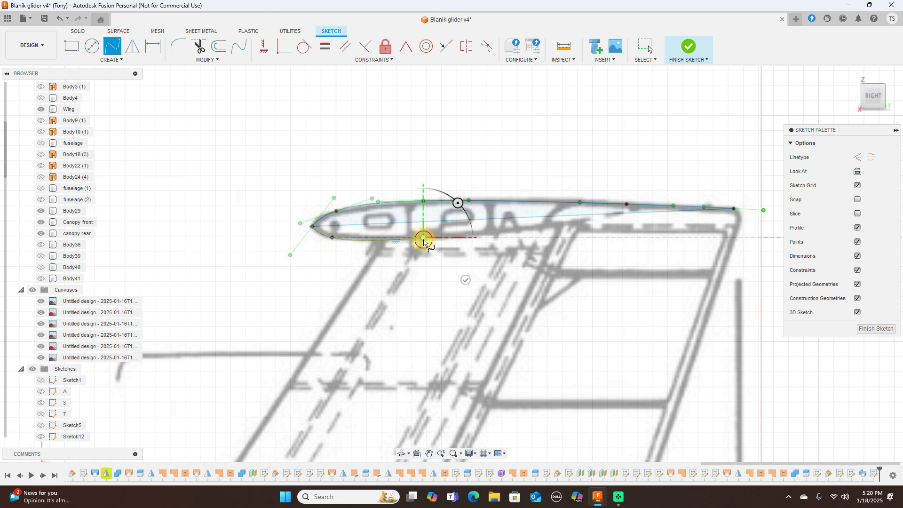
pyautogui.click(631, 222)
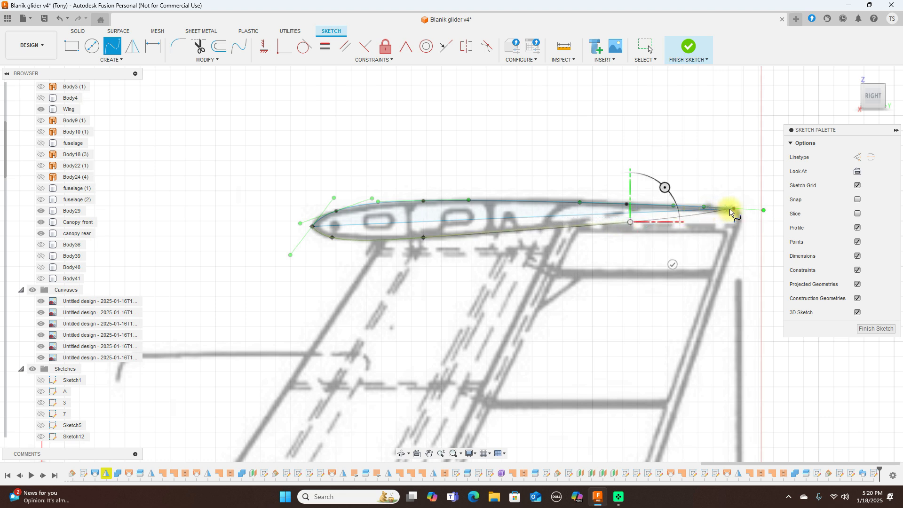
pyautogui.click(734, 209)
pyautogui.rightClick(734, 209)
pyautogui.click(769, 209)
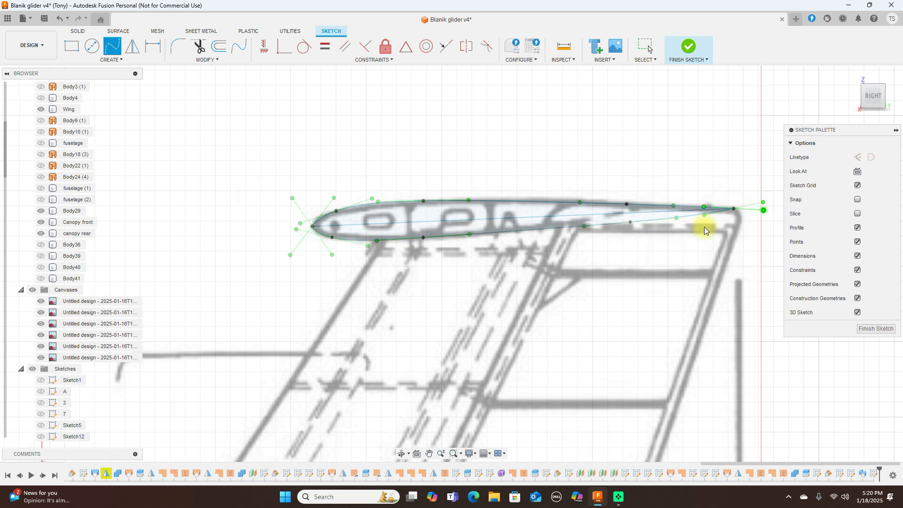
pyautogui.press('Escape')
pyautogui.scroll(1, 656, 238)
pyautogui.scroll(1, 655, 242)
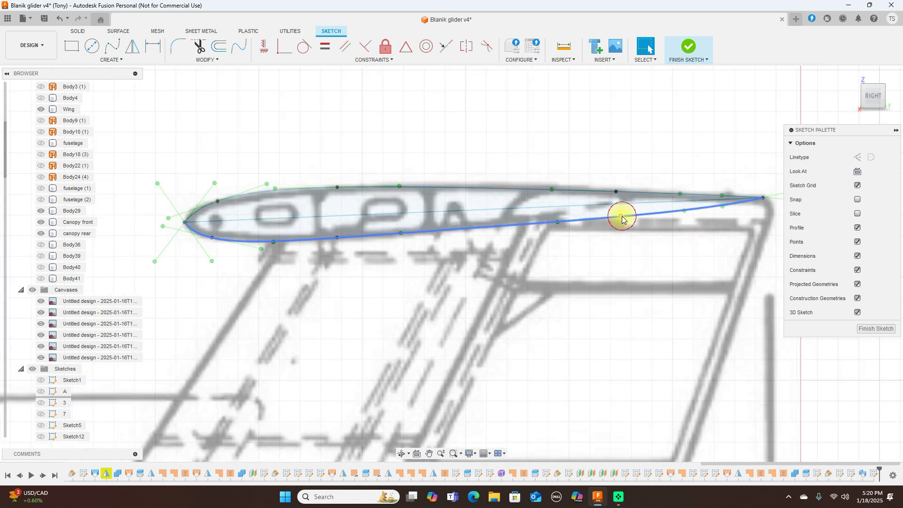
# Step: Adjust the nose fit points of both curves to match the blueprint, then finish the sketch
pyautogui.click(622, 216)
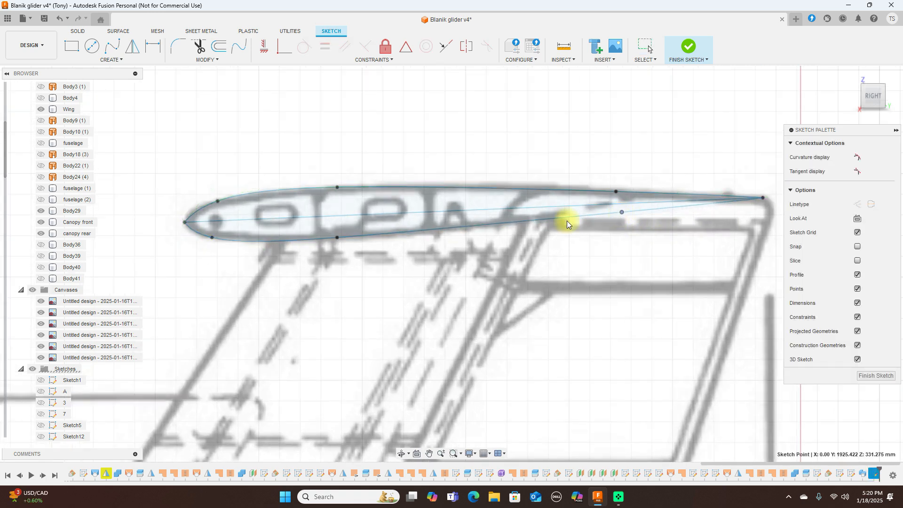
pyautogui.moveTo(211, 238); pyautogui.dragTo(194, 234)
pyautogui.moveTo(218, 201); pyautogui.dragTo(199, 207)
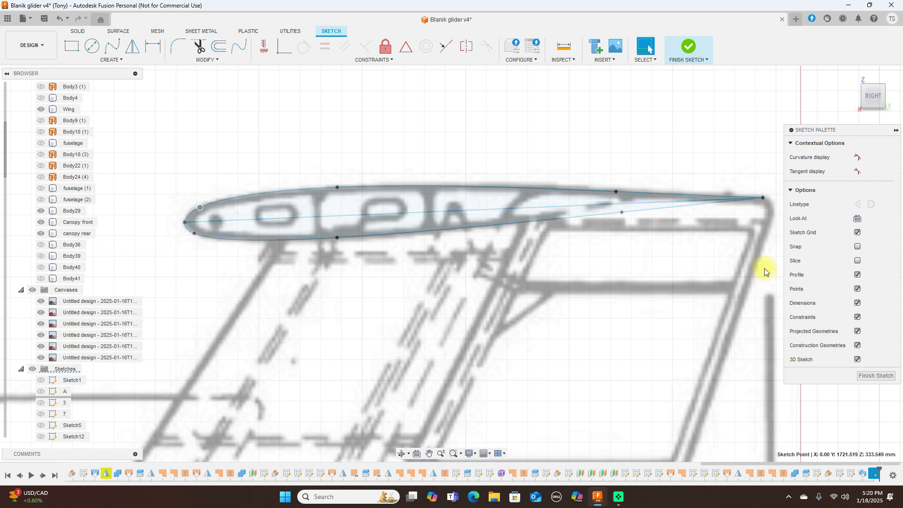
pyautogui.click(690, 46)
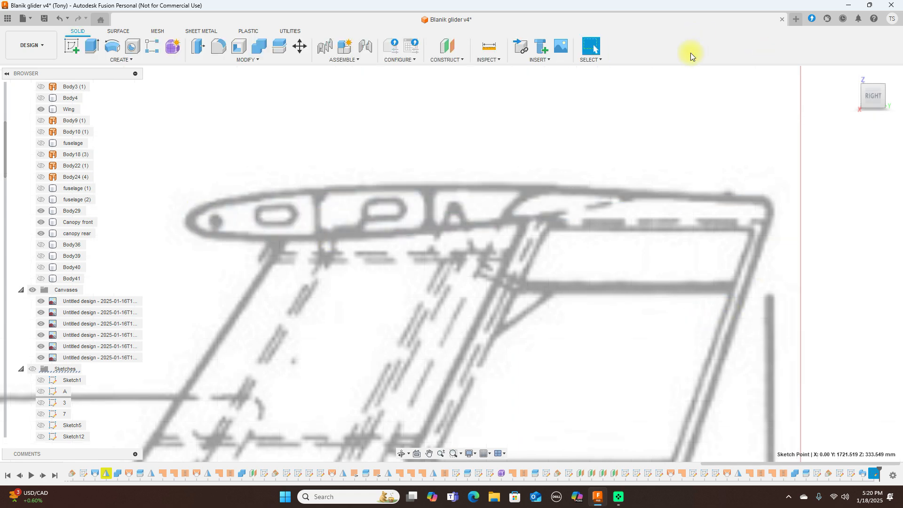
# Step: Show the sketches and add a plane at 90 deg through the traced profile's chord line
pyautogui.click(32, 369)
pyautogui.click(462, 59)
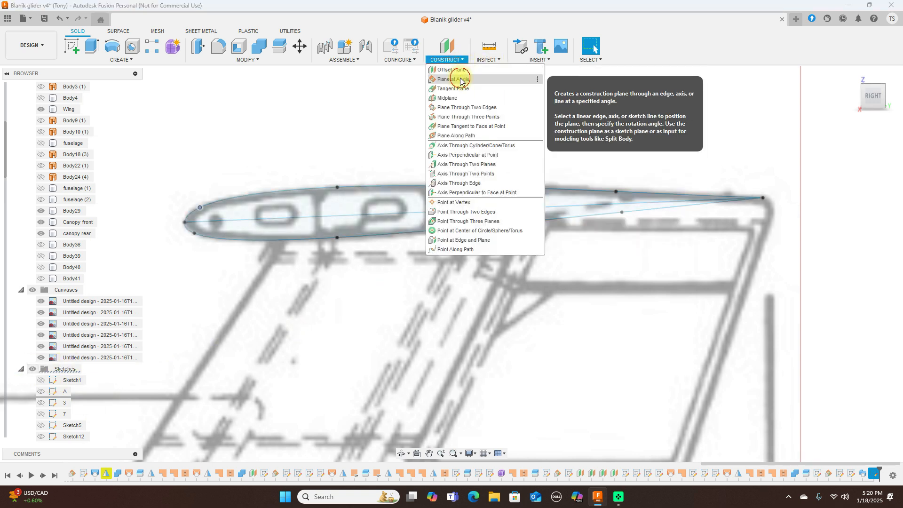
pyautogui.click(460, 79)
pyautogui.click(394, 216)
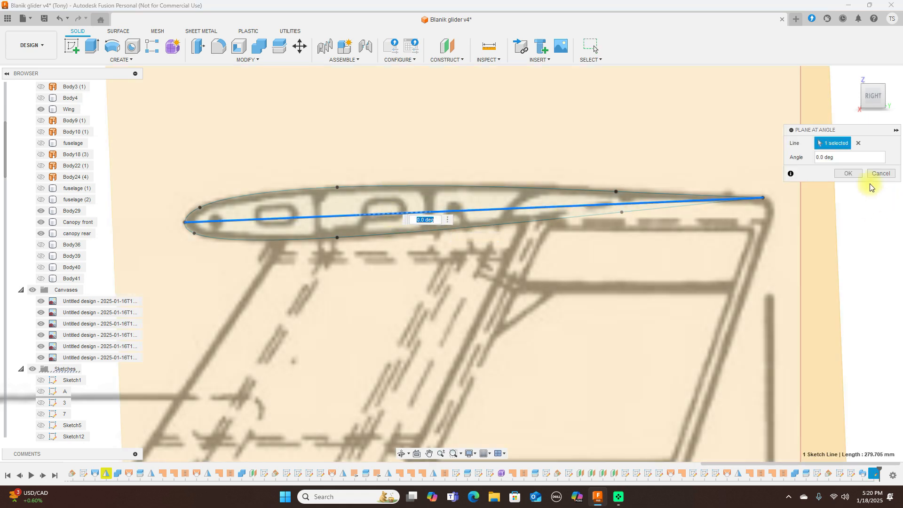
pyautogui.click(816, 158)
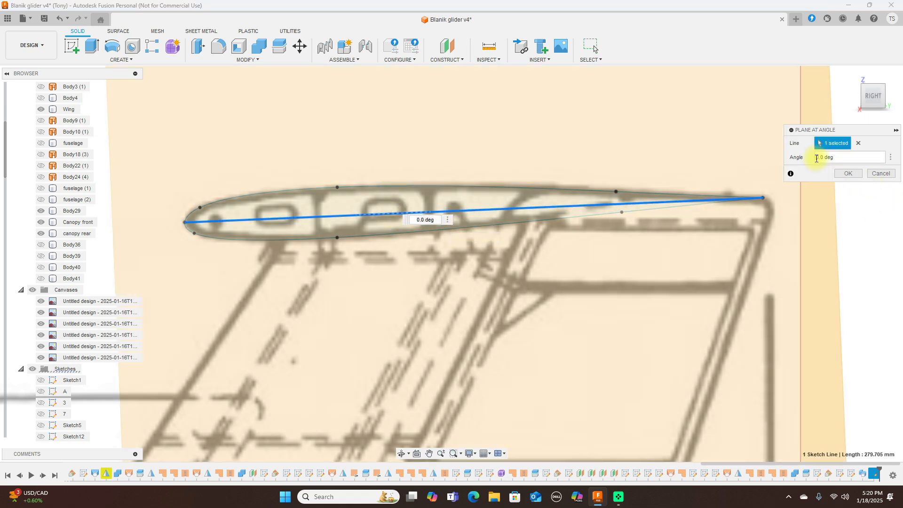
pyautogui.write('9')
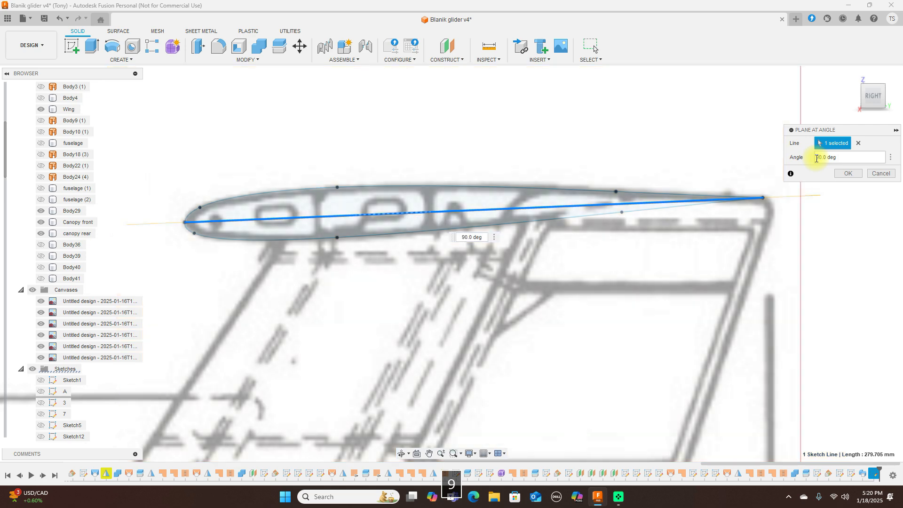
pyautogui.click(852, 174)
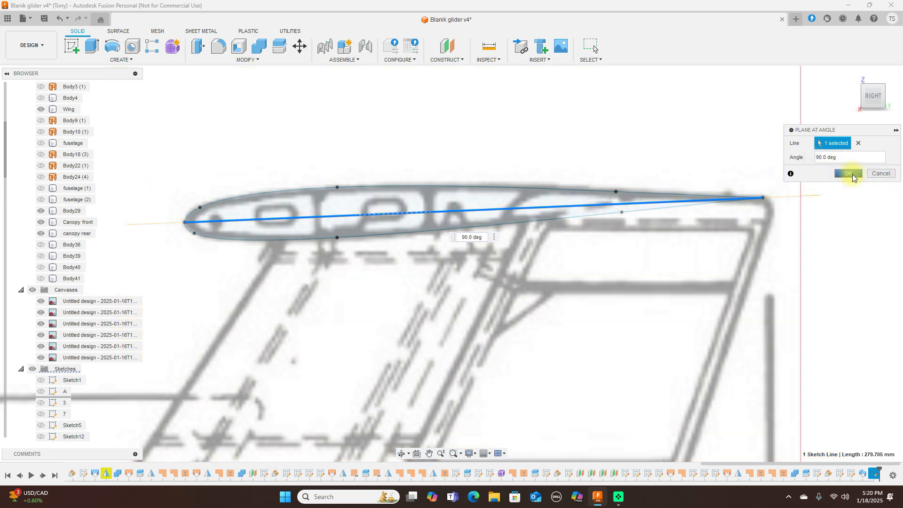
pyautogui.scroll(-4, 831, 221)
pyautogui.scroll(-1, 835, 223)
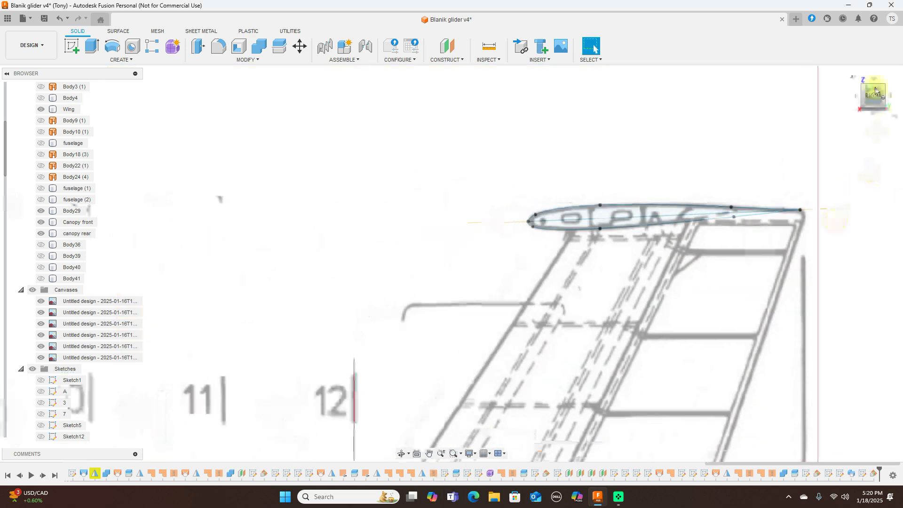
# Step: View the fuselage and new plane from the top and select Plane17
pyautogui.click(875, 81)
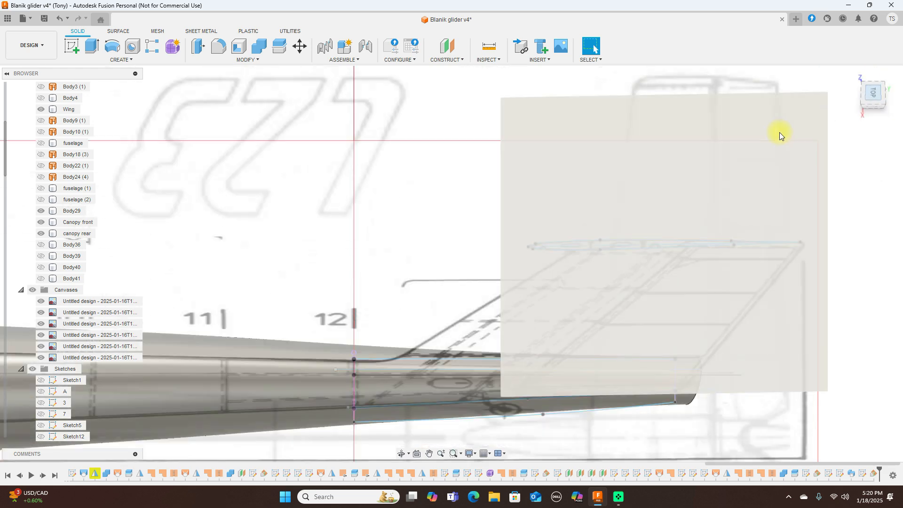
pyautogui.moveTo(826, 192)
pyautogui.mouseDown(button='middle')
pyautogui.moveTo(862, 216)
pyautogui.moveTo(710, 195)
pyautogui.mouseUp(button='middle')
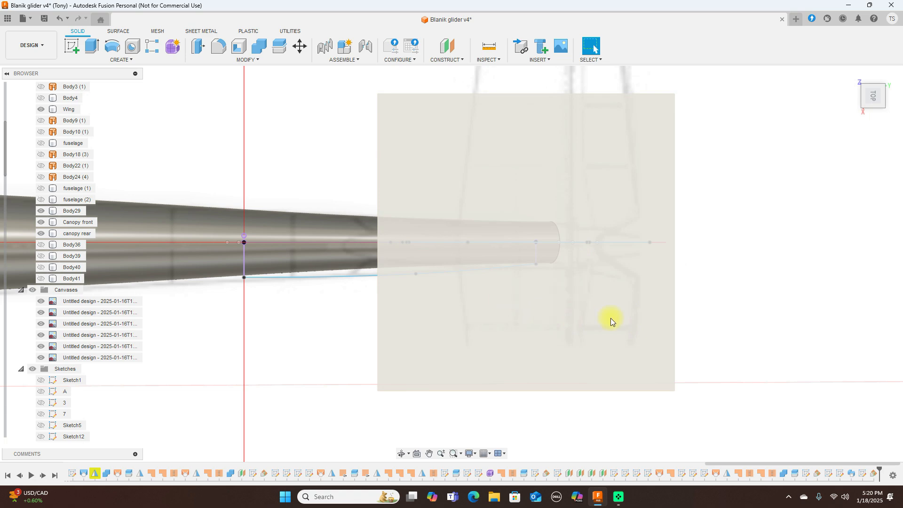
pyautogui.moveTo(875, 109)
pyautogui.mouseDown()
pyautogui.moveTo(877, 19)
pyautogui.moveTo(878, 88)
pyautogui.mouseUp()
pyautogui.click(878, 89)
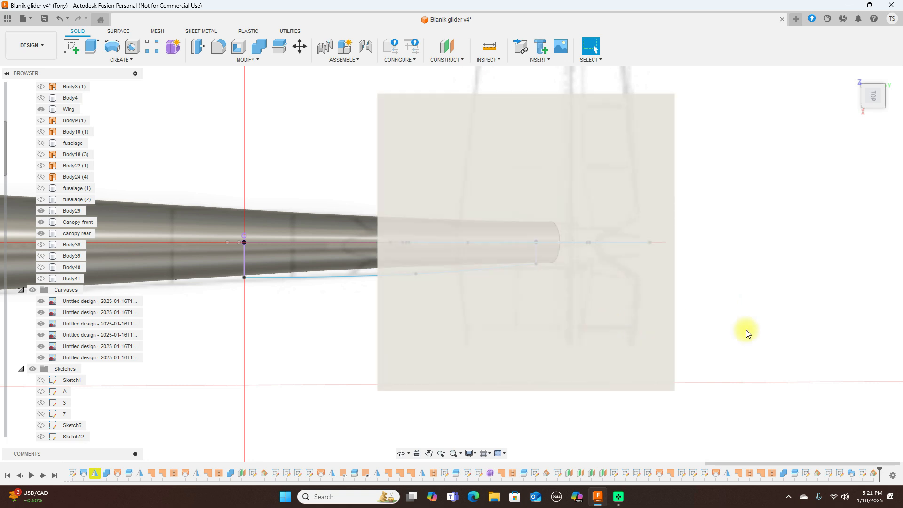
pyautogui.scroll(-2, 819, 343)
pyautogui.scroll(-1, 819, 342)
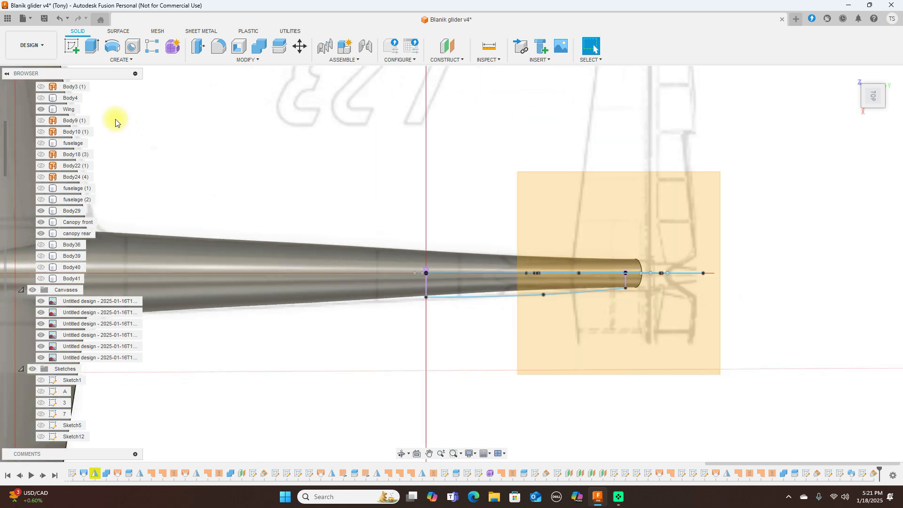
pyautogui.click(571, 207)
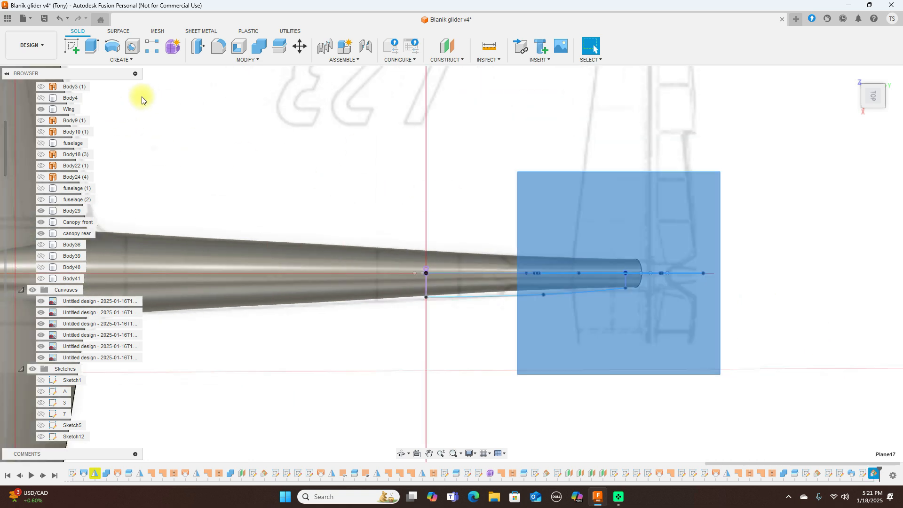
# Step: Start a sketch on Plane17, centre the tail, and hide fuselage Body29 to expose the blueprint
pyautogui.click(77, 48)
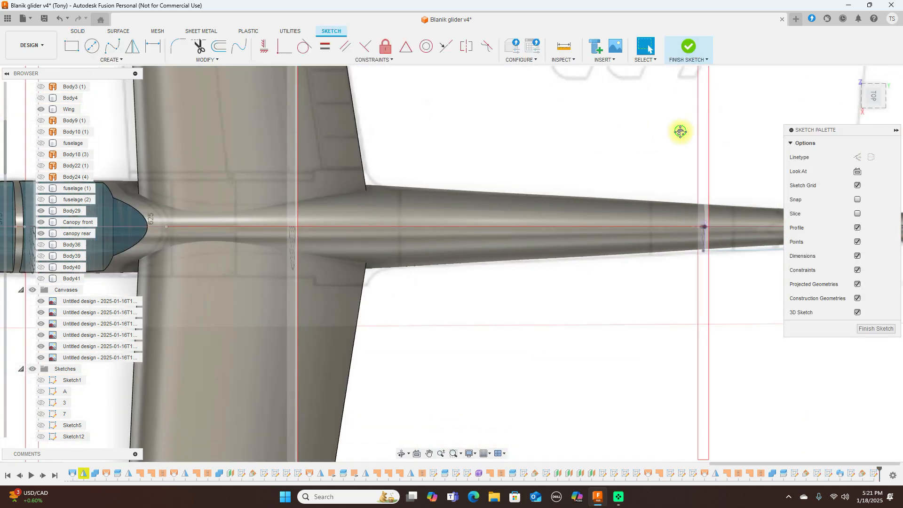
pyautogui.moveTo(681, 132); pyautogui.dragTo(342, 128, button='middle')
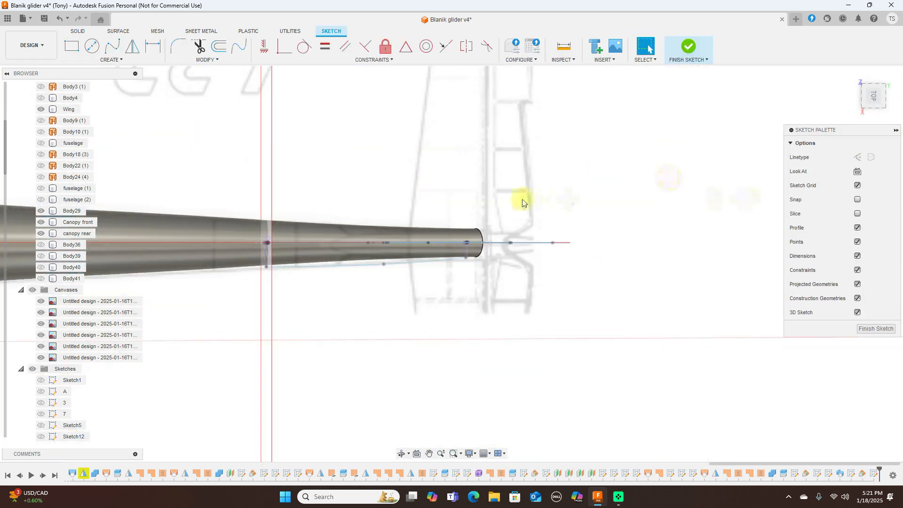
pyautogui.moveTo(667, 235); pyautogui.dragTo(684, 325, button='middle')
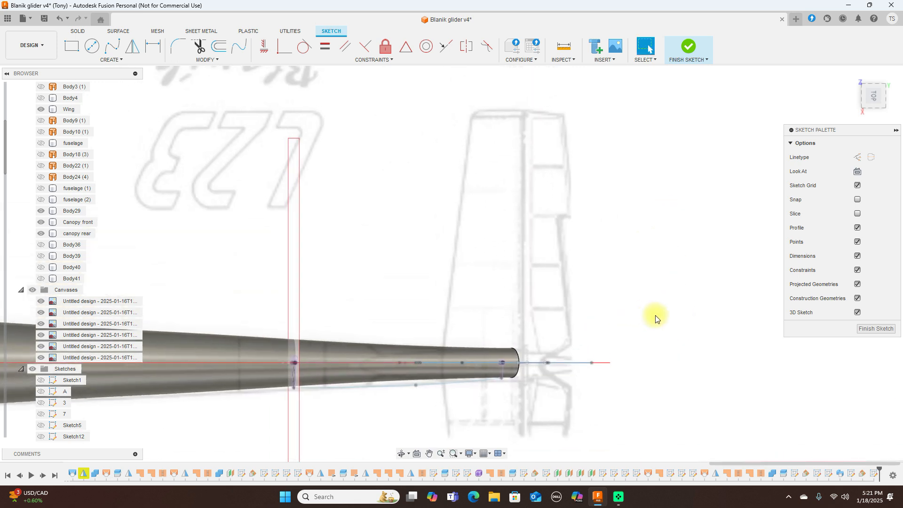
pyautogui.scroll(1, 656, 319)
pyautogui.scroll(-1, 656, 318)
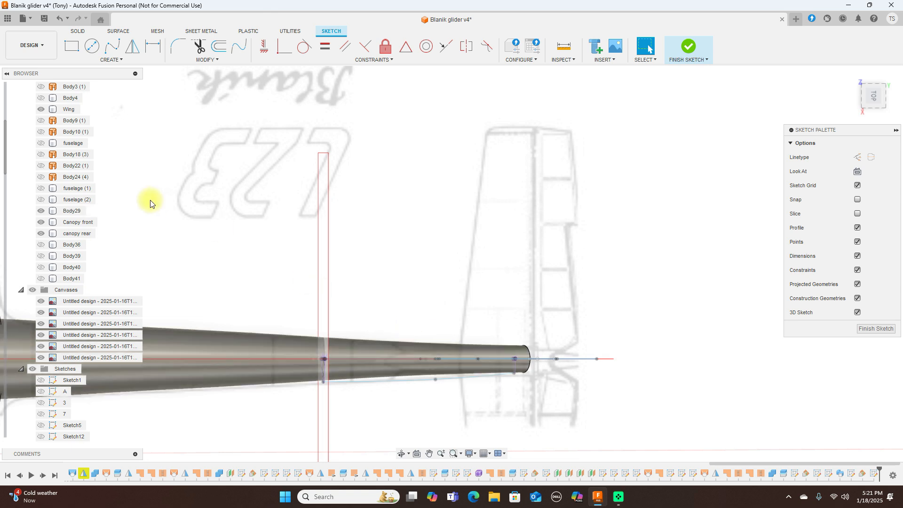
pyautogui.click(41, 211)
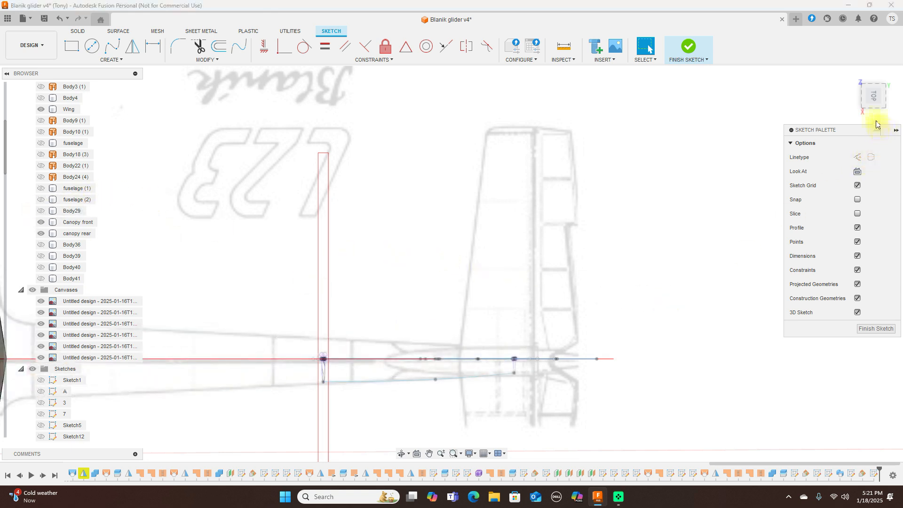
pyautogui.moveTo(874, 93); pyautogui.dragTo(870, 94)
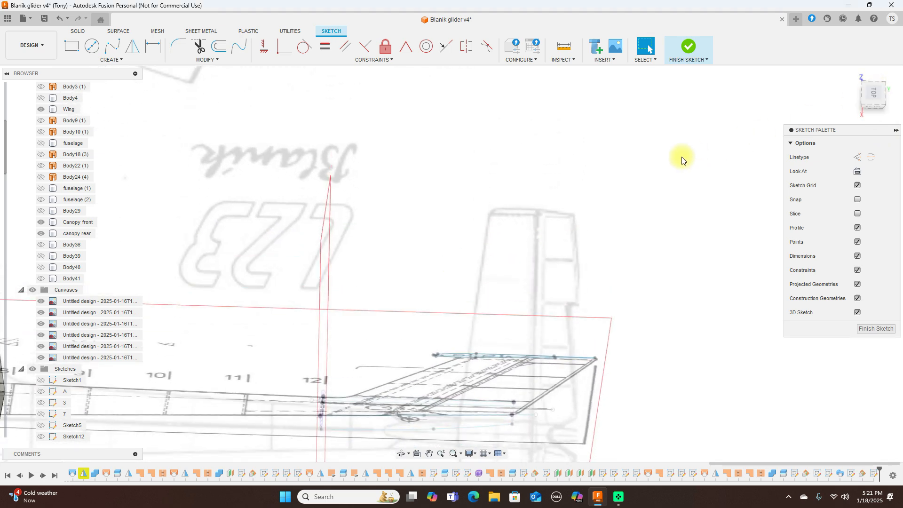
pyautogui.scroll(3, 528, 282)
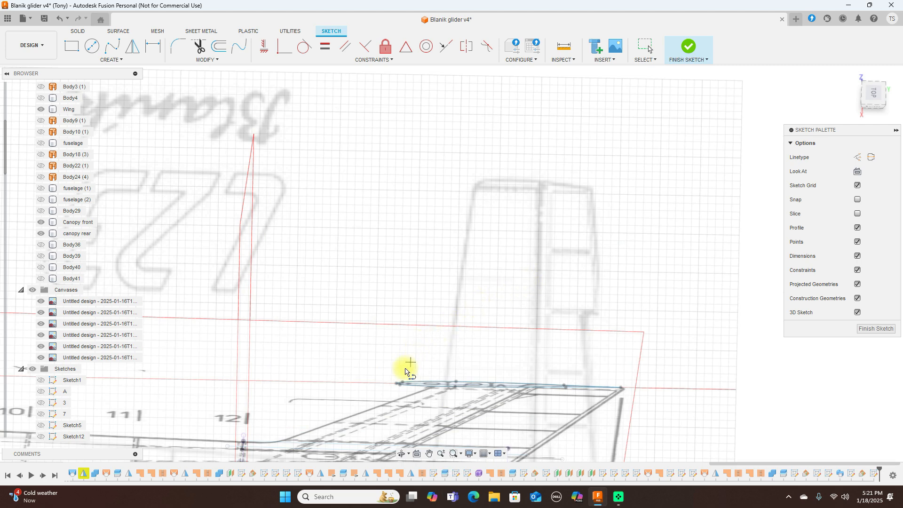
# Step: Draw the leading-edge line from the fin's front root point up to the fin tip
pyautogui.click(397, 384)
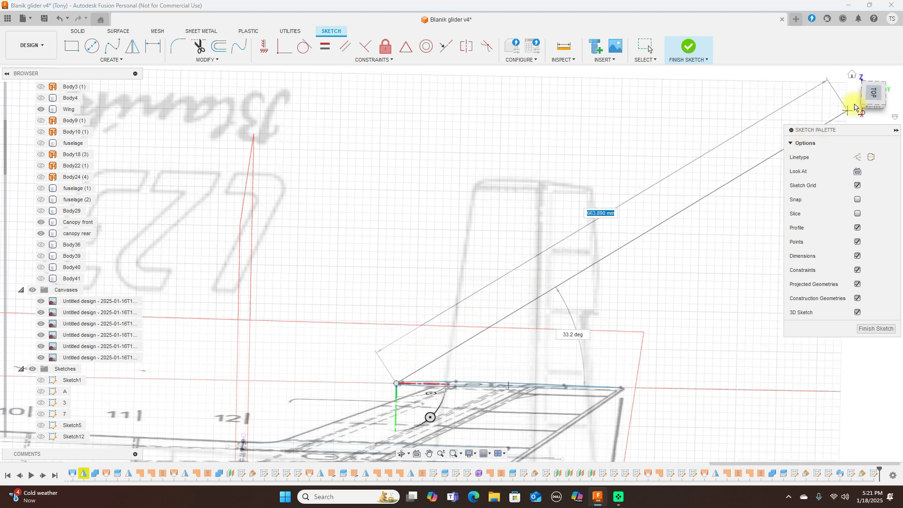
pyautogui.click(869, 97)
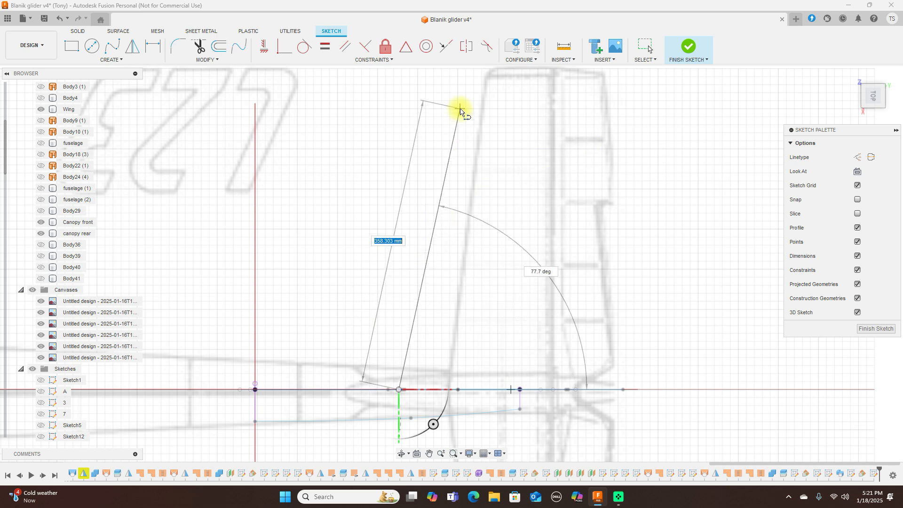
pyautogui.scroll(-4, 459, 109)
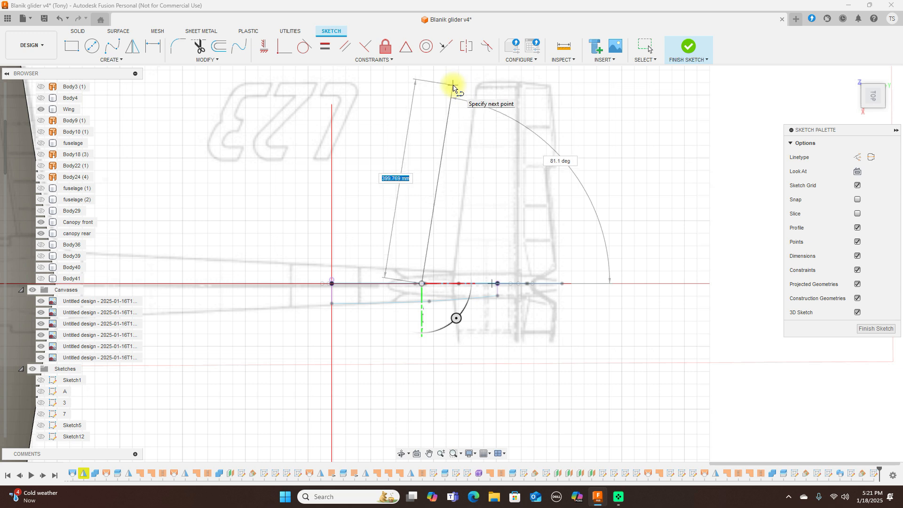
pyautogui.click(453, 86)
pyautogui.rightClick(457, 87)
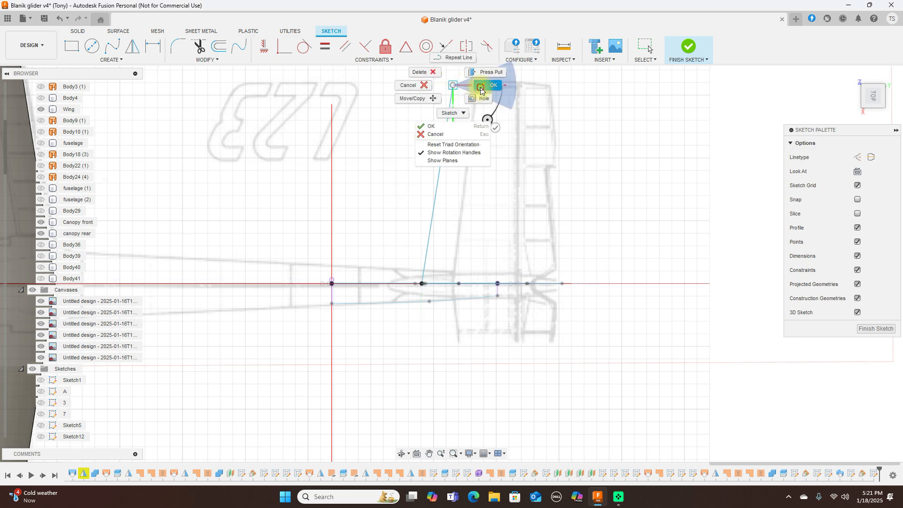
pyautogui.click(498, 81)
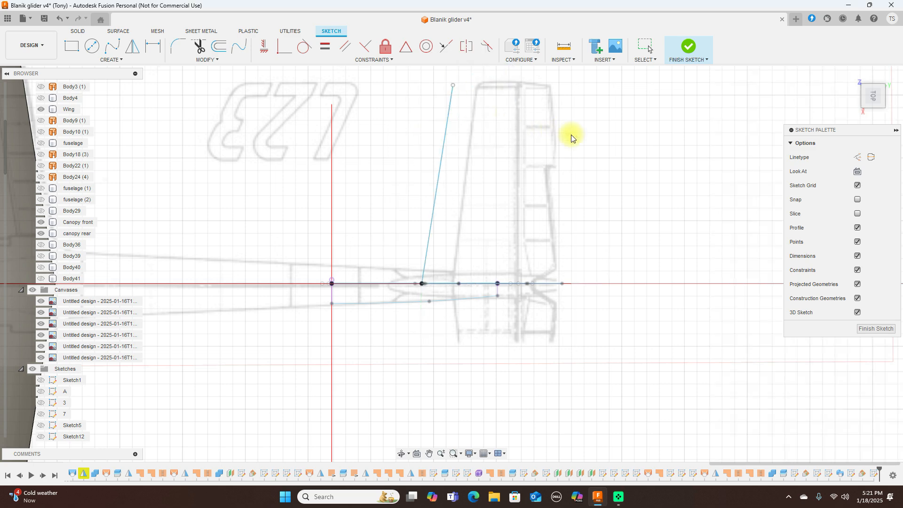
pyautogui.click(874, 110)
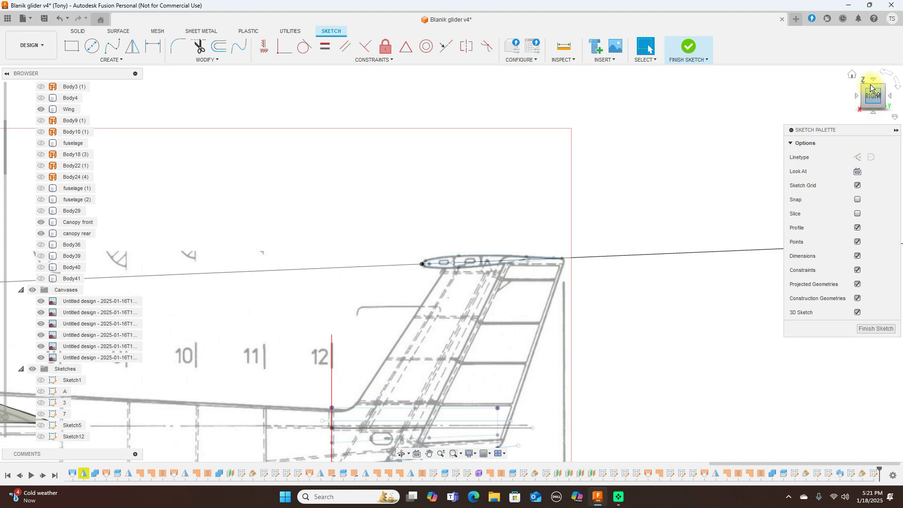
pyautogui.click(874, 82)
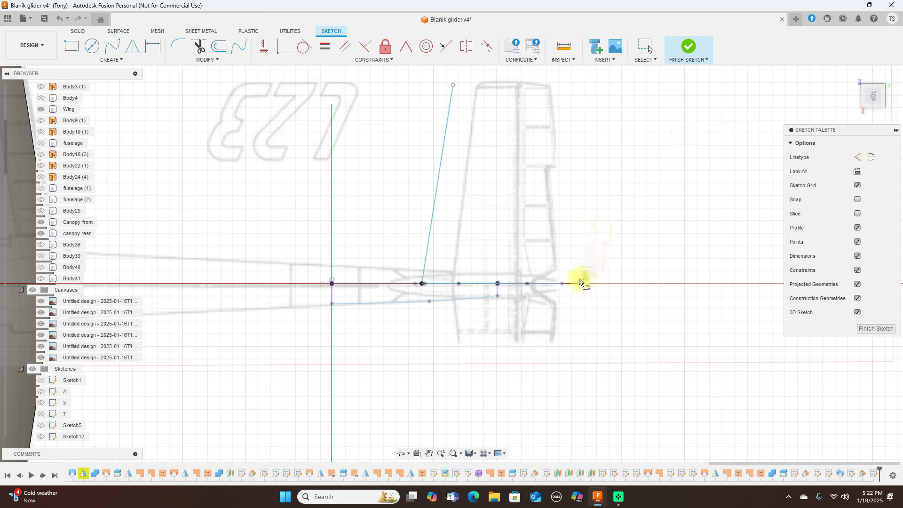
# Step: Draw the trailing-edge line from the fin's rear root point to the tip and finish the sketch
pyautogui.click(565, 283)
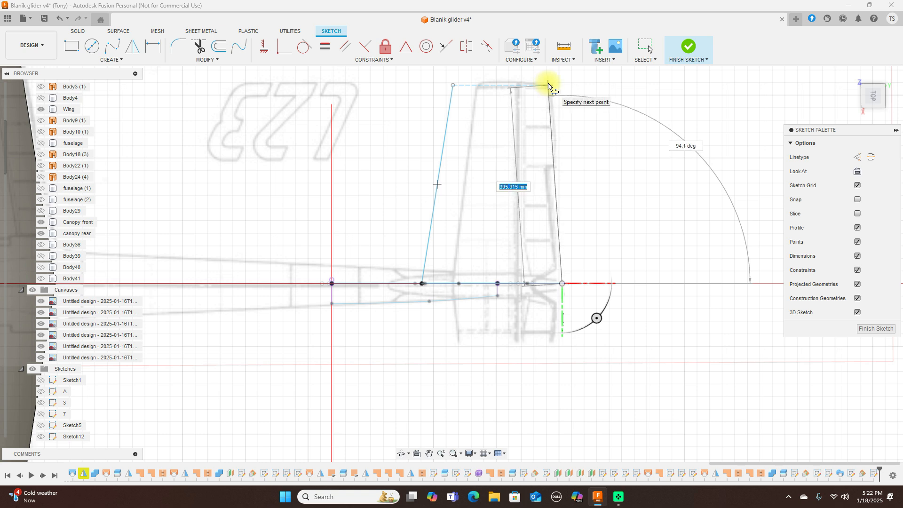
pyautogui.click(548, 85)
pyautogui.rightClick(546, 89)
pyautogui.click(578, 85)
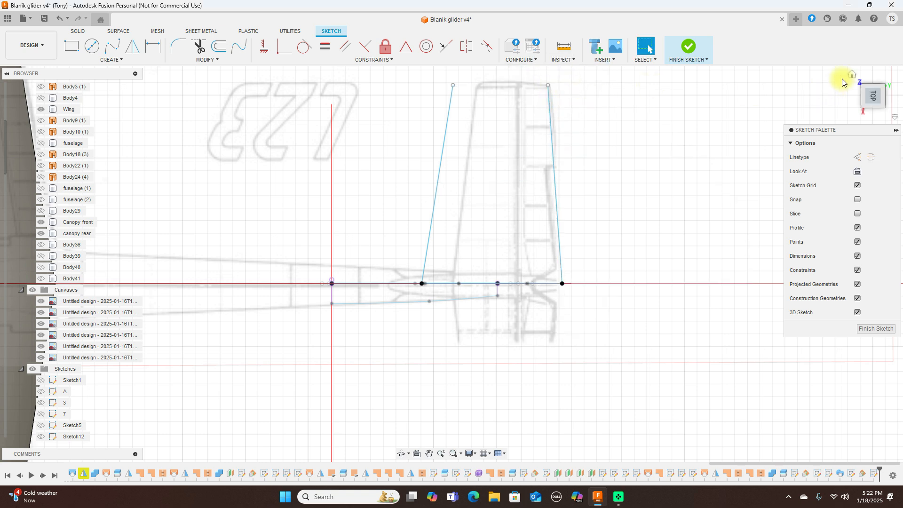
pyautogui.click(690, 48)
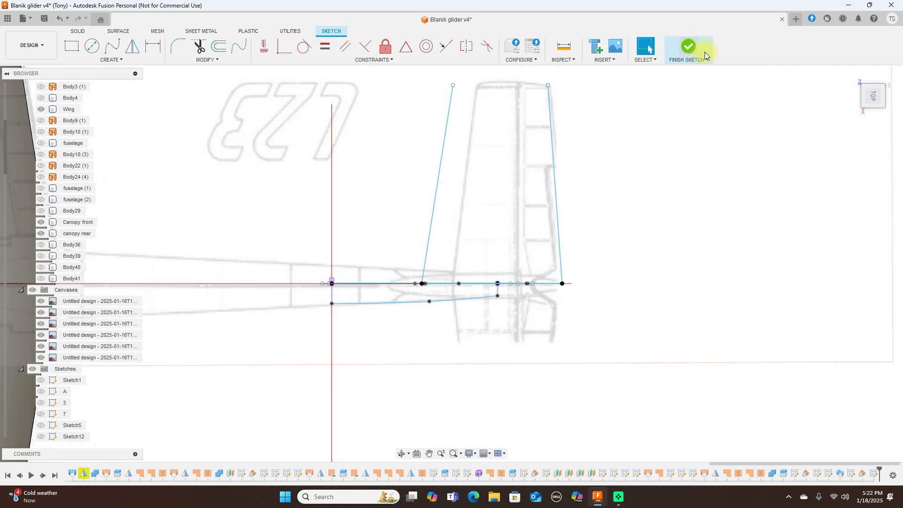
pyautogui.moveTo(881, 99); pyautogui.dragTo(890, 84)
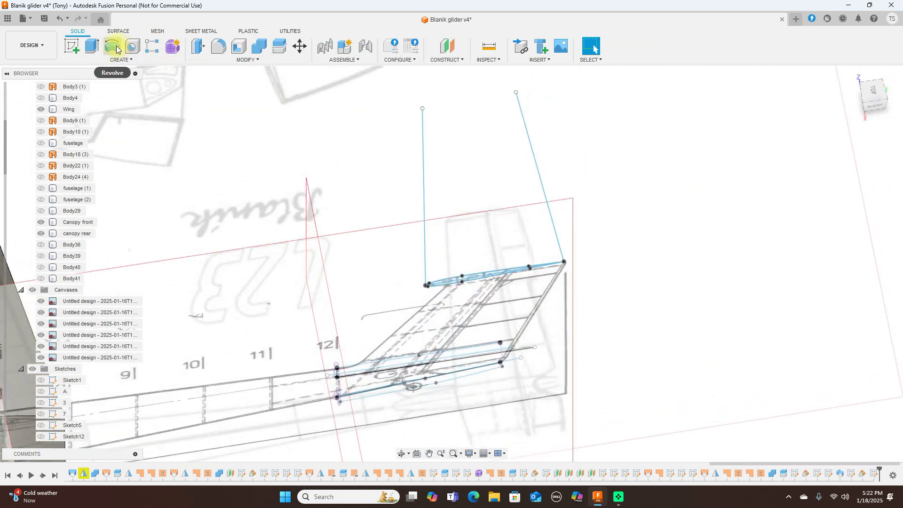
pyautogui.click(120, 60)
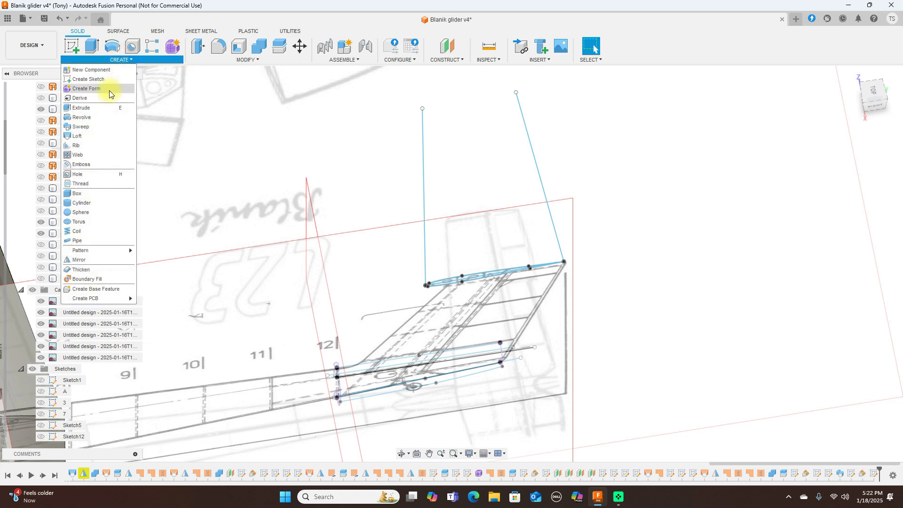
# Step: Sweep both airfoil profile regions along the leading-edge path, using the trailing-edge line as guide rail
pyautogui.click(94, 126)
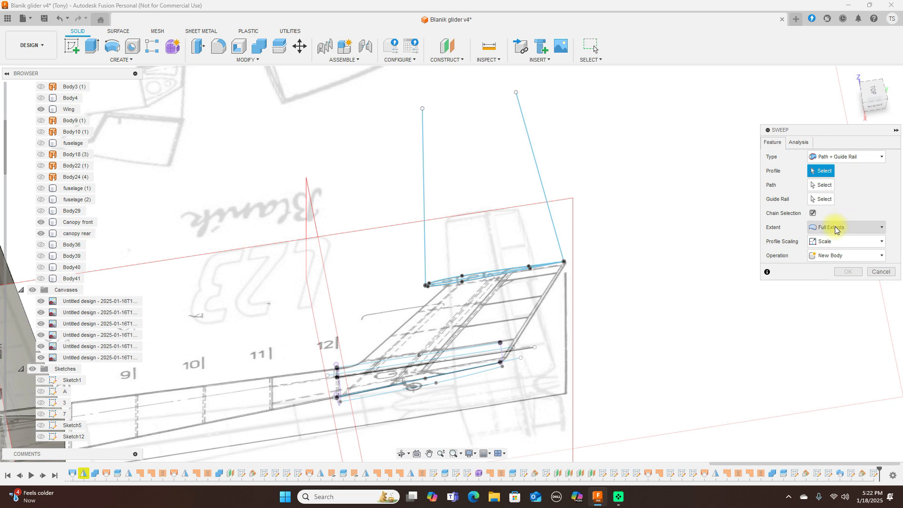
pyautogui.scroll(3, 485, 289)
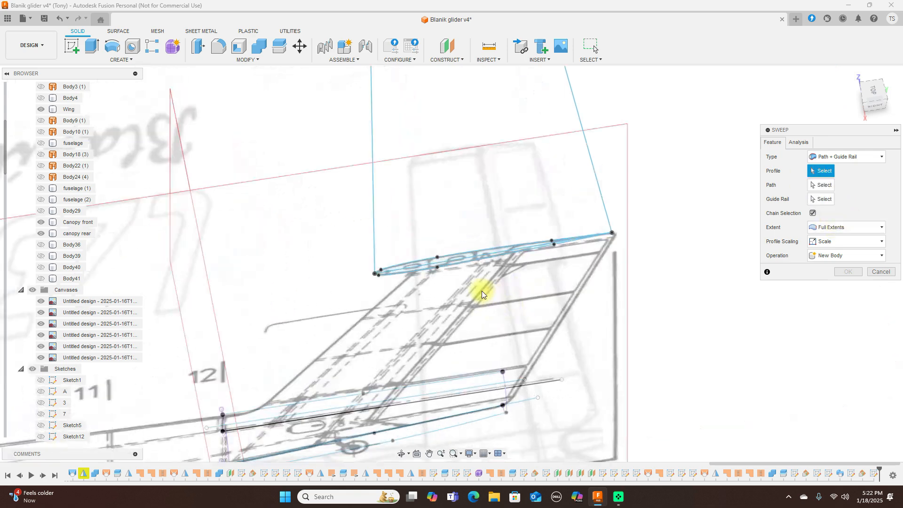
pyautogui.click(453, 262)
pyautogui.click(454, 261)
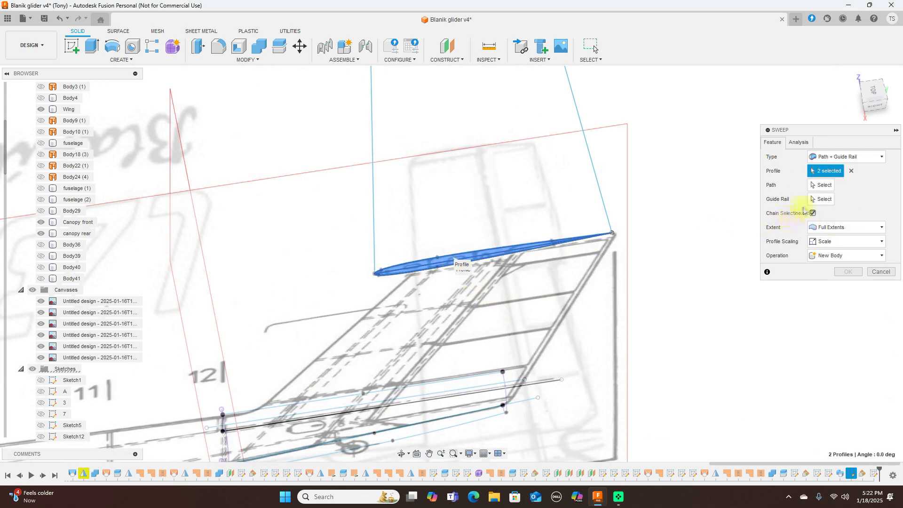
pyautogui.click(821, 185)
pyautogui.click(374, 203)
pyautogui.click(810, 201)
pyautogui.click(596, 176)
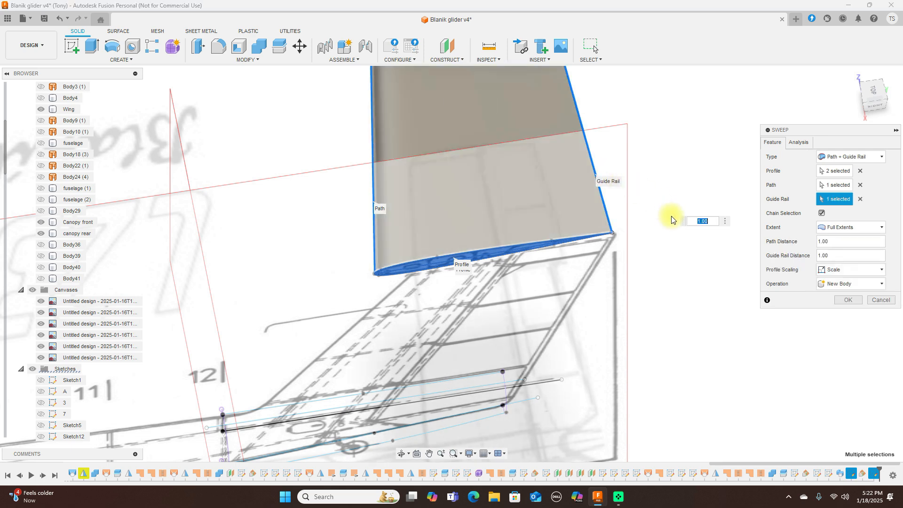
pyautogui.scroll(-5, 673, 218)
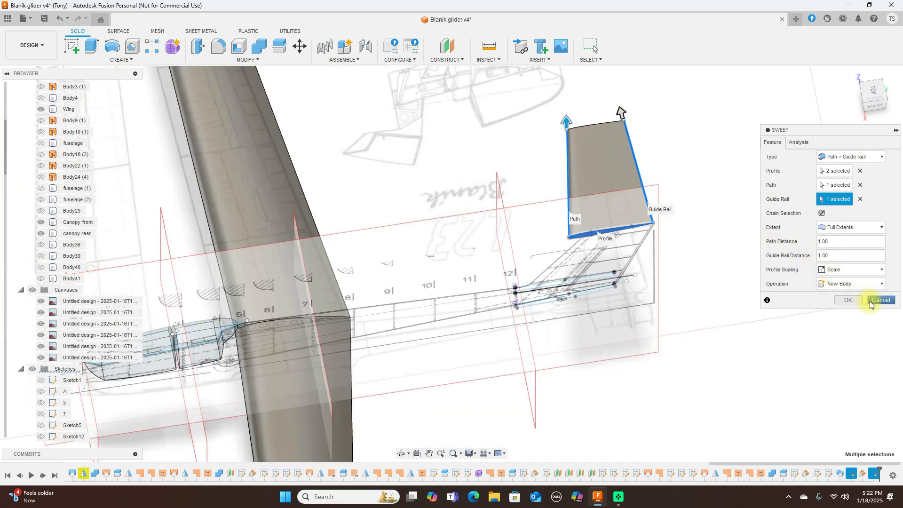
pyautogui.click(849, 300)
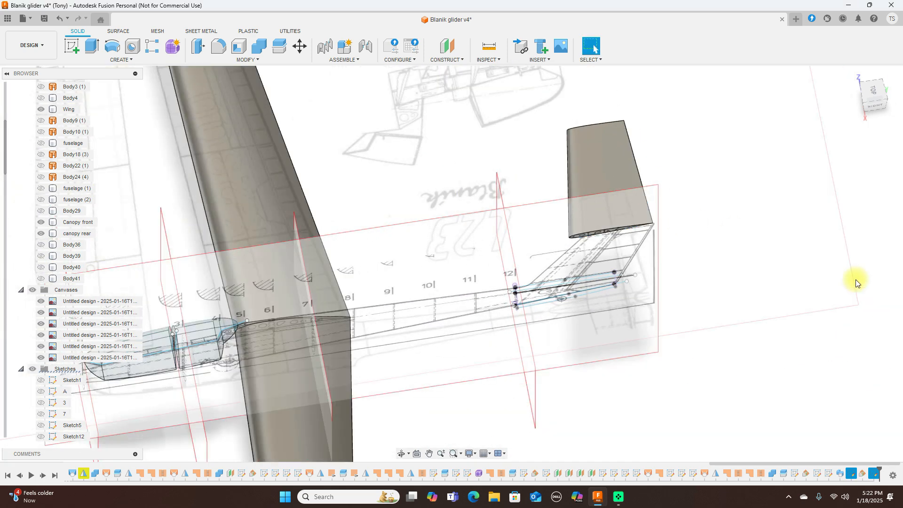
# Step: Start a new sketch on a plane and frame the tail's rear sketch curves
pyautogui.click(880, 92)
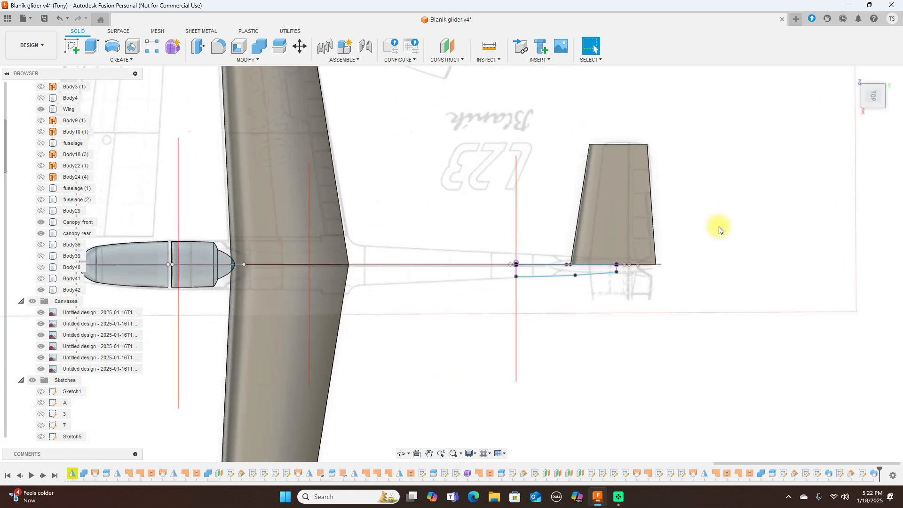
pyautogui.scroll(5, 723, 229)
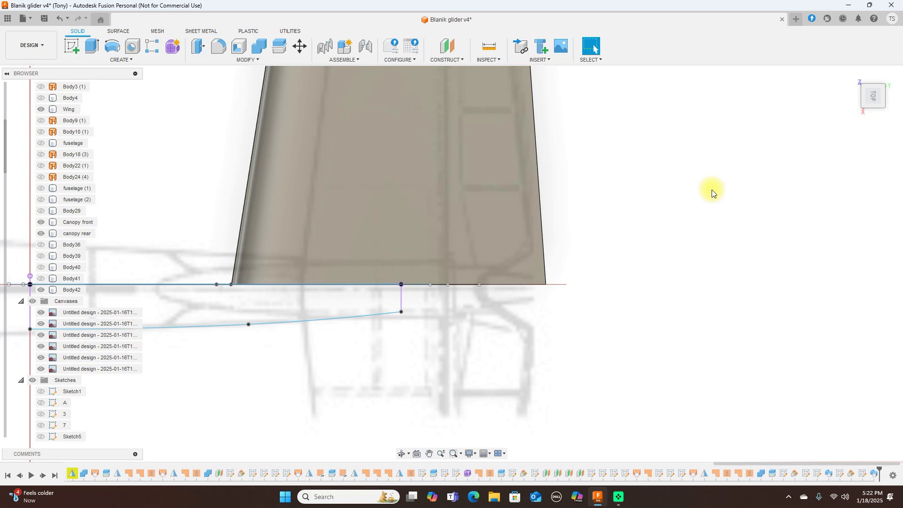
pyautogui.scroll(-2, 712, 192)
pyautogui.click(66, 44)
pyautogui.click(265, 150)
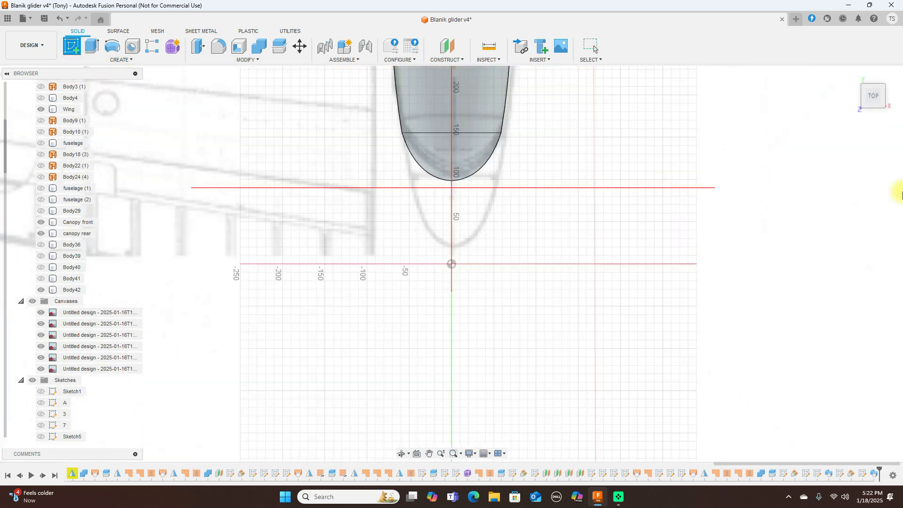
pyautogui.click(898, 85)
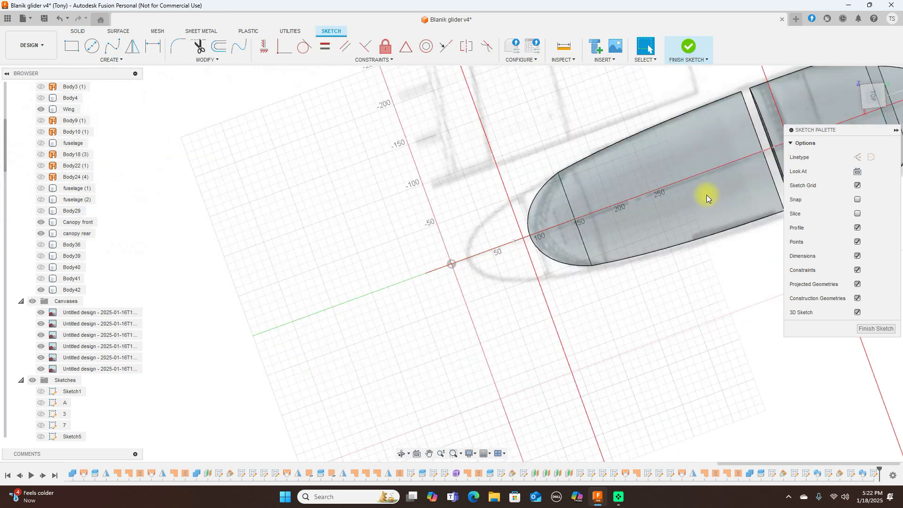
pyautogui.scroll(-2, 706, 195)
pyautogui.moveTo(702, 132)
pyautogui.mouseDown(button='middle')
pyautogui.moveTo(516, 150)
pyautogui.moveTo(241, 138)
pyautogui.mouseUp(button='middle')
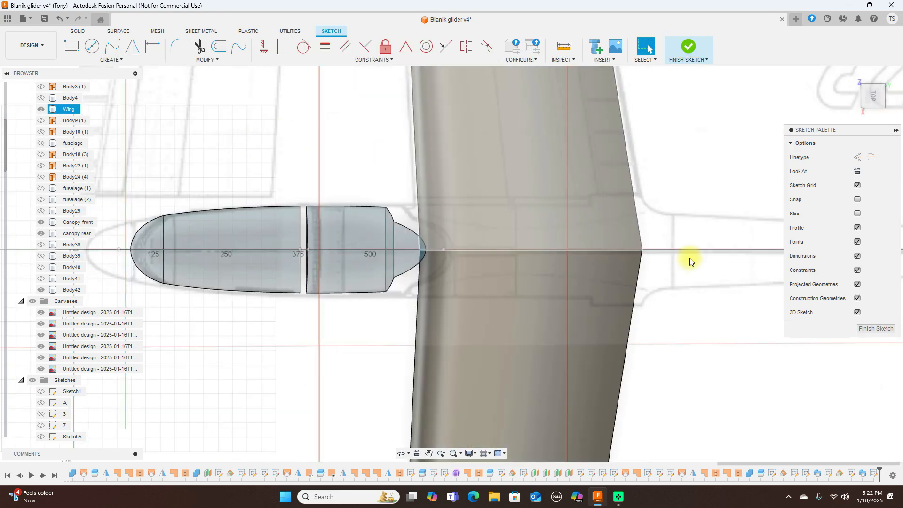
pyautogui.scroll(-4, 699, 262)
pyautogui.moveTo(724, 280); pyautogui.dragTo(276, 272, button='middle')
pyautogui.scroll(3, 422, 269)
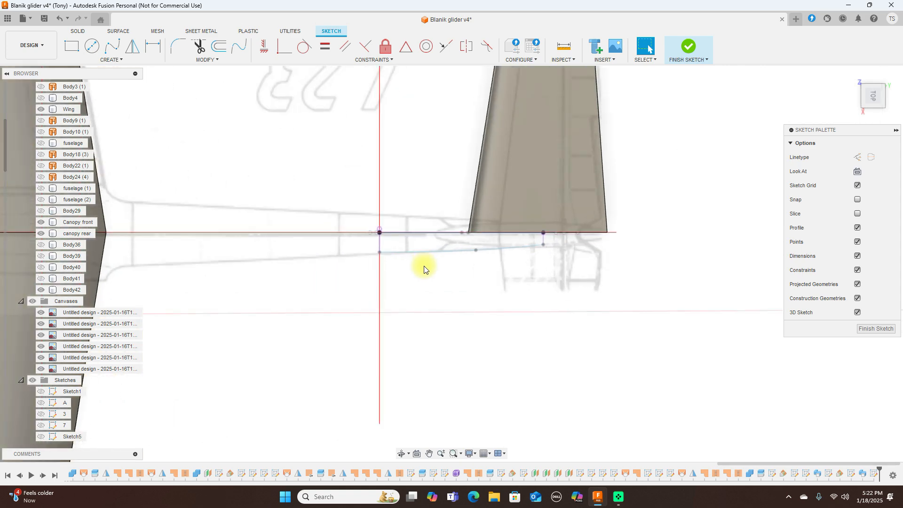
# Step: Draw a curved spline from the tail's rear point up across the stabilizer's lower rear corner
pyautogui.press('l')
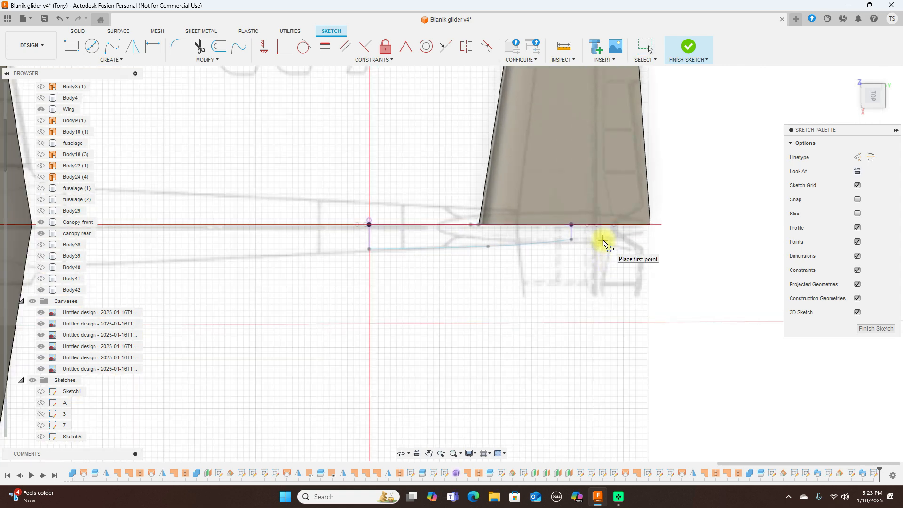
pyautogui.rightClick(652, 282)
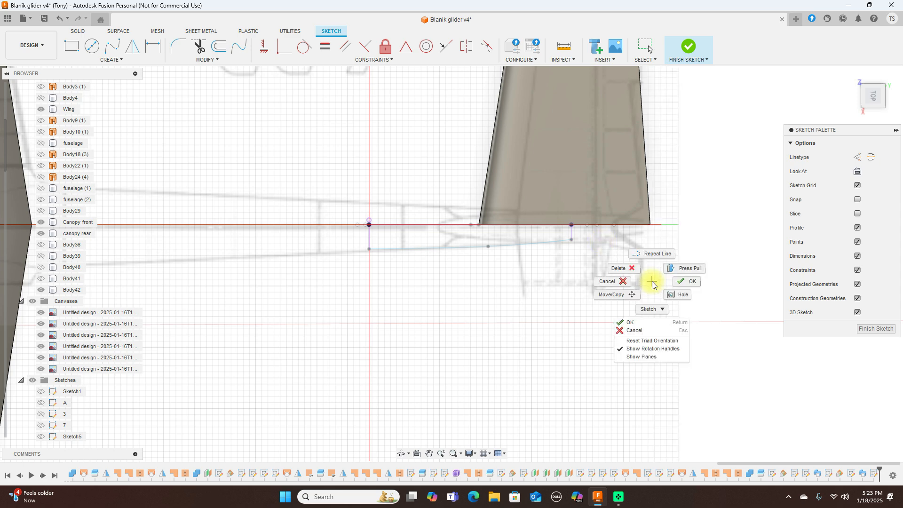
pyautogui.click(621, 282)
pyautogui.click(112, 46)
pyautogui.scroll(2, 545, 274)
pyautogui.moveTo(611, 245); pyautogui.dragTo(528, 304, button='middle')
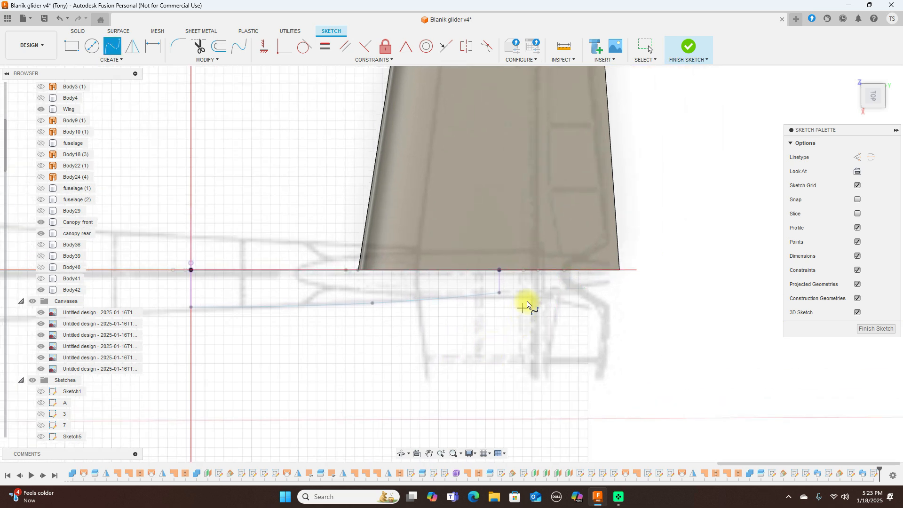
pyautogui.click(559, 279)
pyautogui.moveTo(572, 267); pyautogui.dragTo(629, 239)
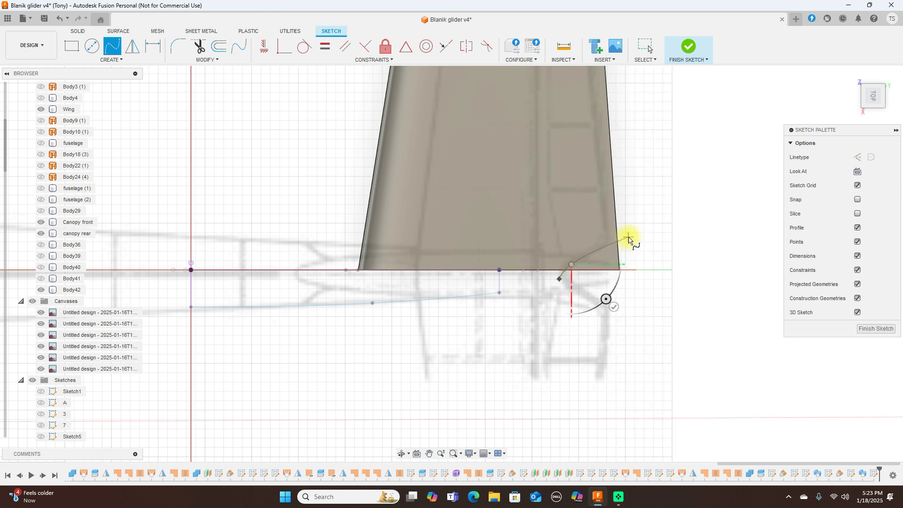
pyautogui.click(629, 238)
pyautogui.rightClick(629, 237)
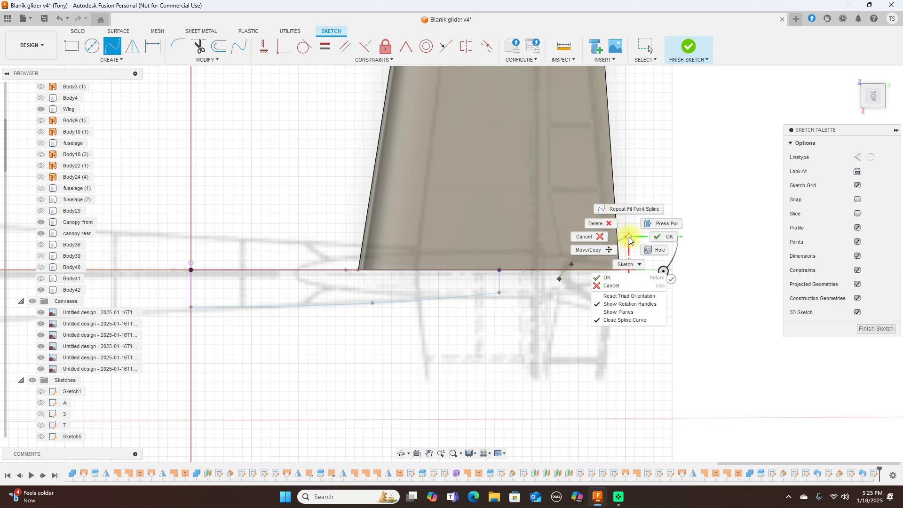
pyautogui.click(654, 237)
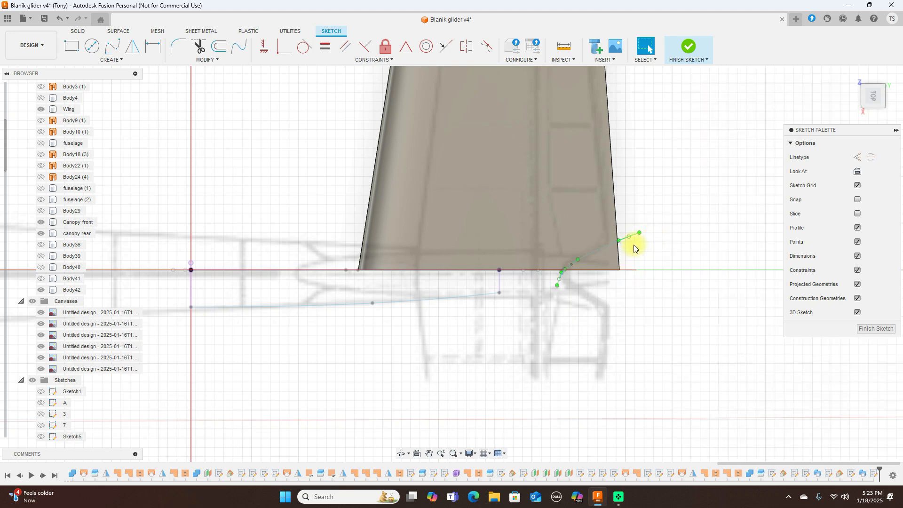
# Step: Check the new spline curve and finish the sketch
pyautogui.scroll(3, 631, 245)
pyautogui.click(529, 280)
pyautogui.click(529, 278)
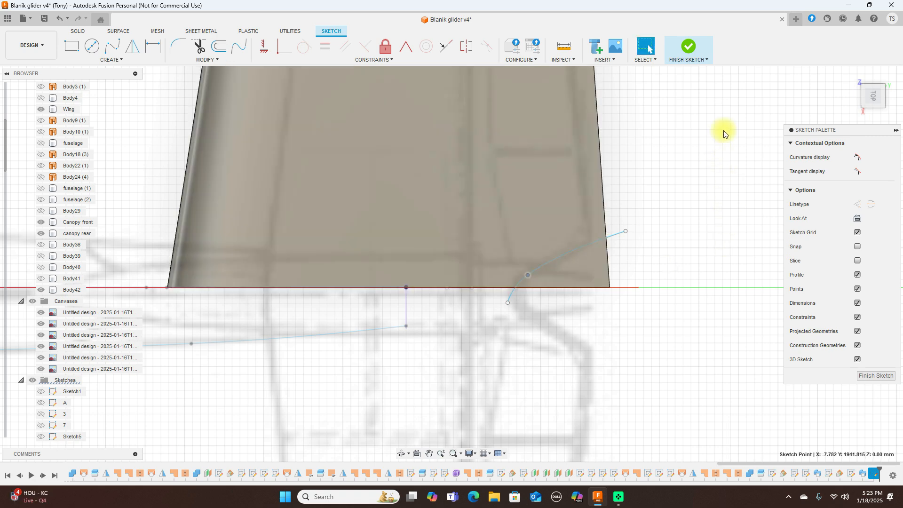
pyautogui.click(688, 47)
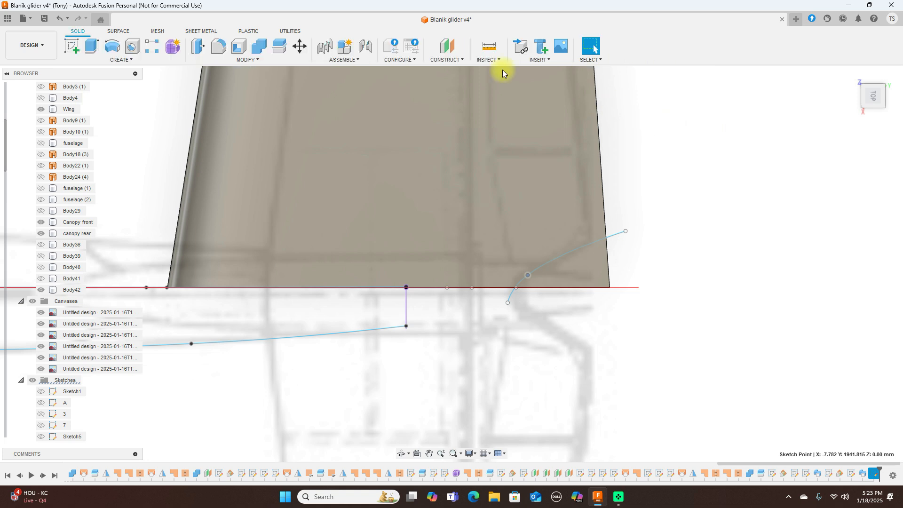
# Step: Split Body42 using the new spline as the splitting tool
pyautogui.click(280, 46)
pyautogui.click(528, 151)
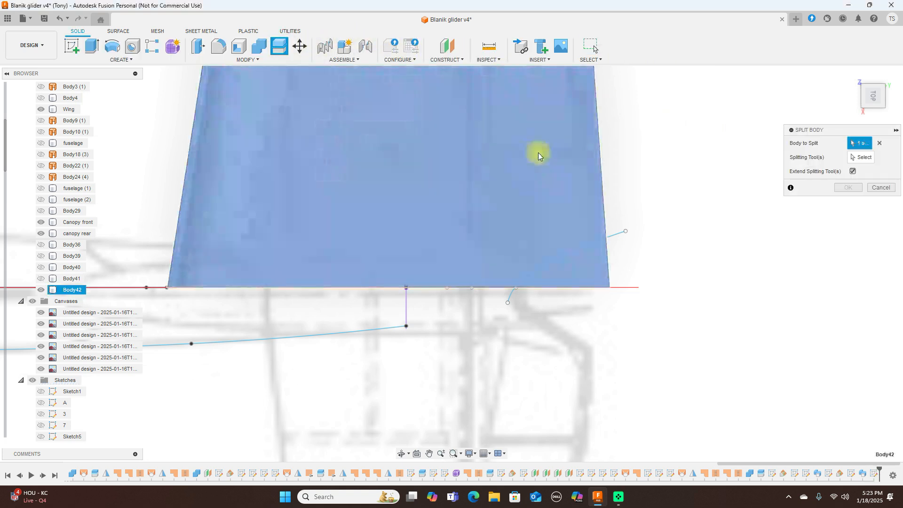
pyautogui.click(865, 159)
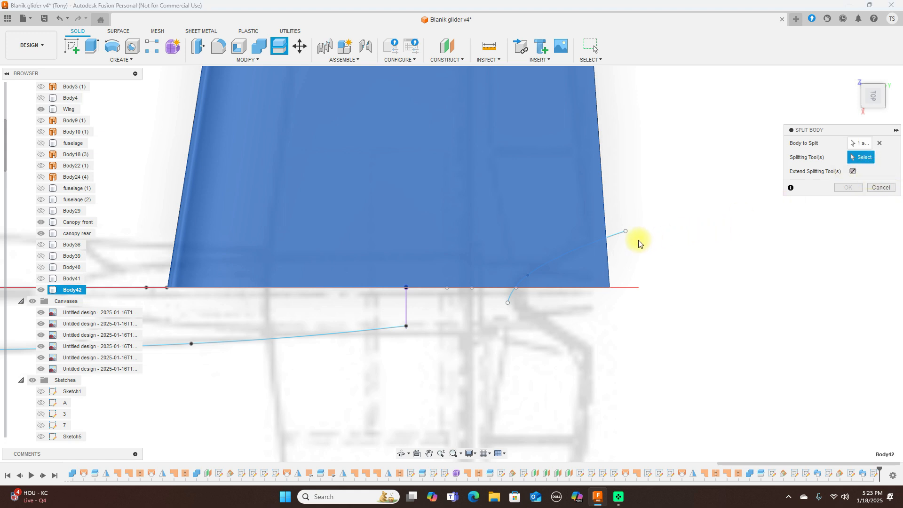
pyautogui.click(619, 239)
pyautogui.click(847, 188)
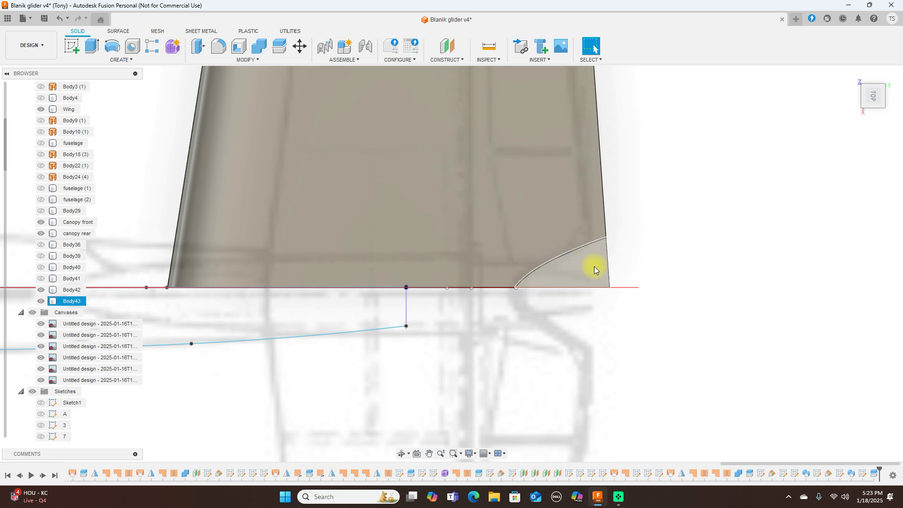
# Step: Remove the cut-off Body43 corner piece
pyautogui.rightClick(73, 302)
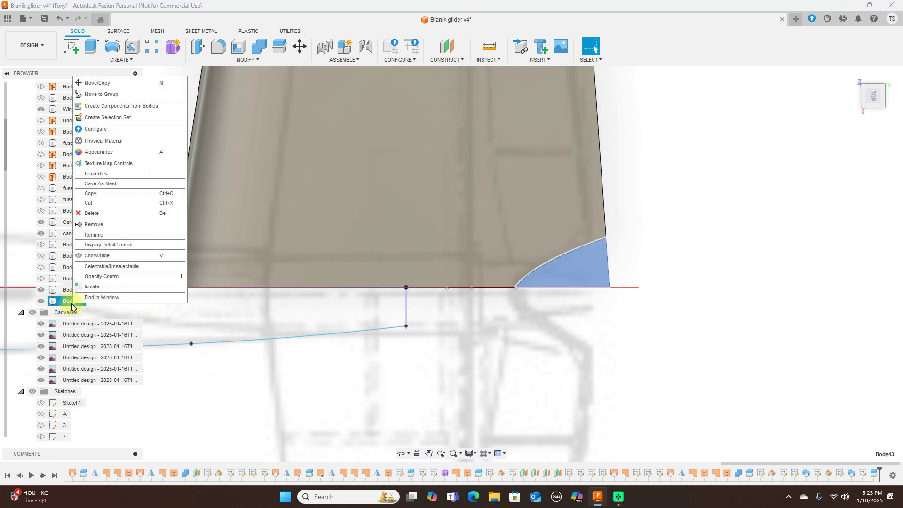
pyautogui.click(106, 224)
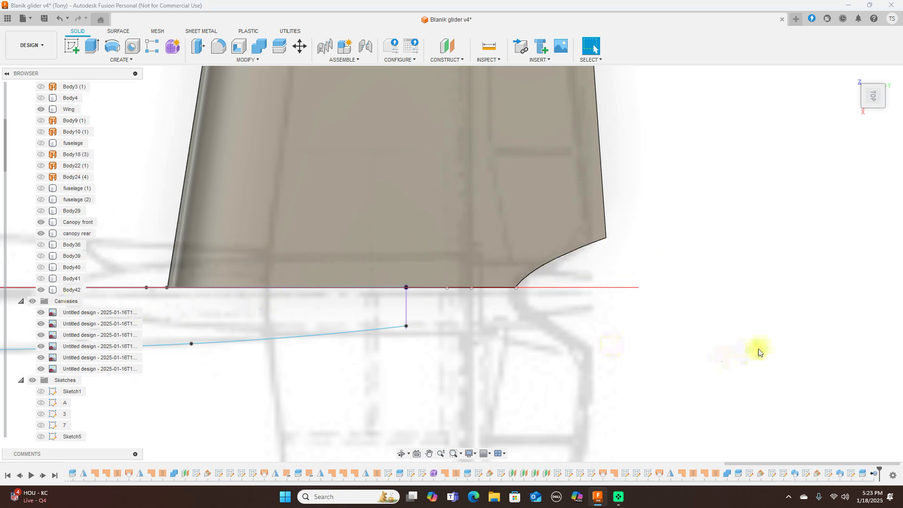
pyautogui.scroll(-3, 762, 348)
pyautogui.scroll(-3, 771, 344)
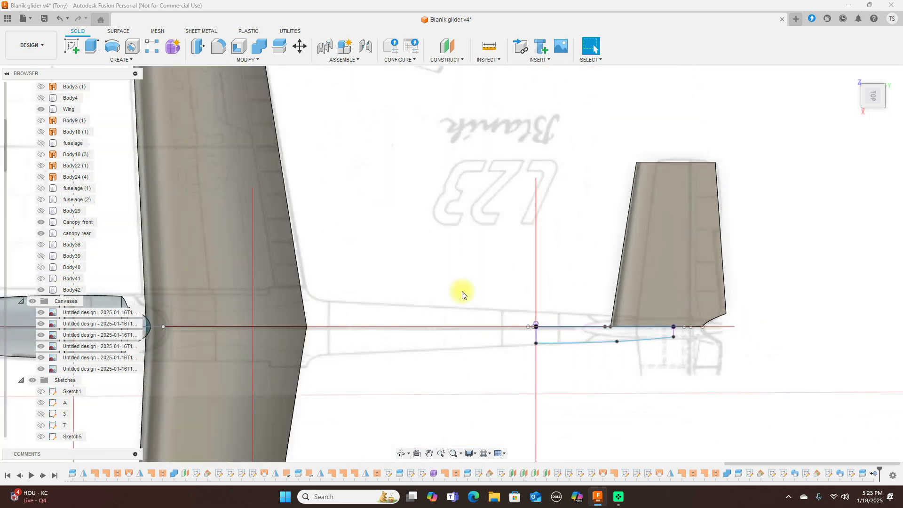
# Step: Show Body40, Body39 and Body36 again and review the glider from the side and top
pyautogui.click(45, 270)
pyautogui.click(44, 255)
pyautogui.click(41, 244)
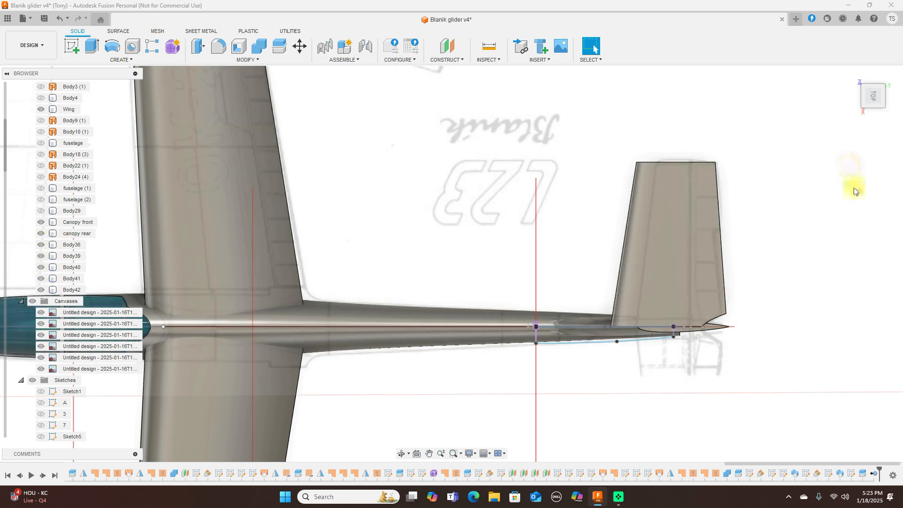
pyautogui.click(873, 112)
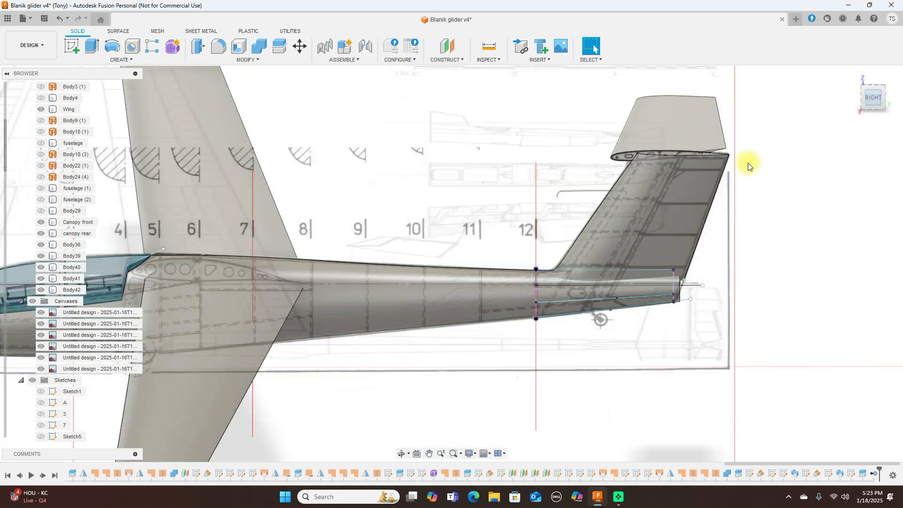
pyautogui.scroll(-1, 750, 166)
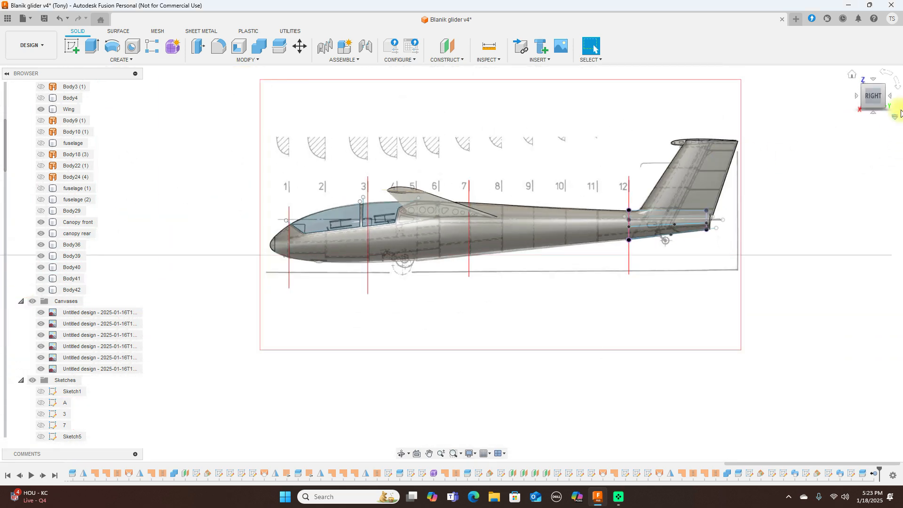
pyautogui.moveTo(877, 92)
pyautogui.mouseDown()
pyautogui.moveTo(867, 125)
pyautogui.moveTo(801, 143)
pyautogui.moveTo(849, 148)
pyautogui.moveTo(850, 161)
pyautogui.moveTo(876, 95)
pyautogui.mouseUp()
pyautogui.click(877, 96)
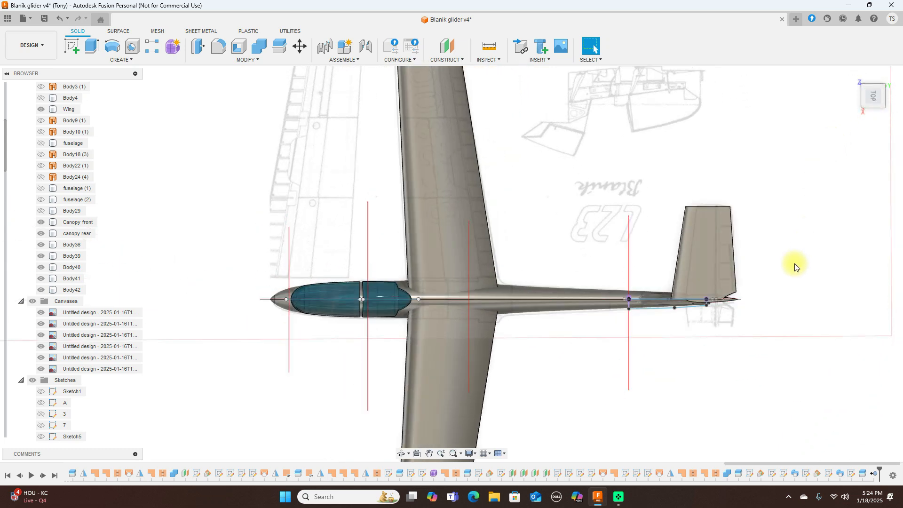
pyautogui.scroll(4, 790, 279)
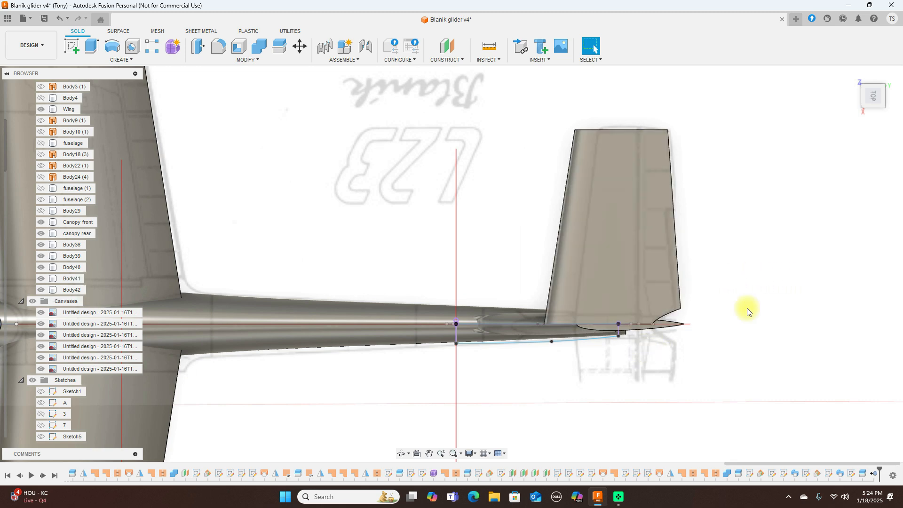
pyautogui.click(876, 114)
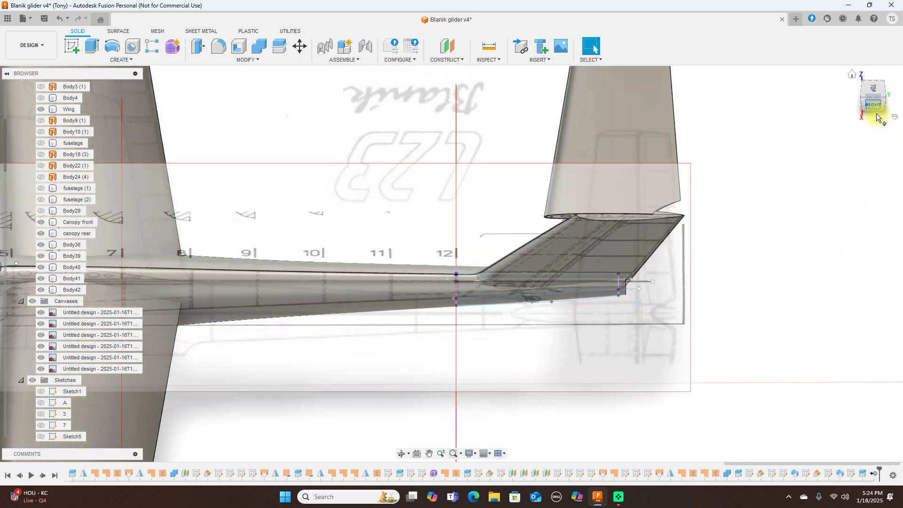
pyautogui.scroll(-2, 701, 208)
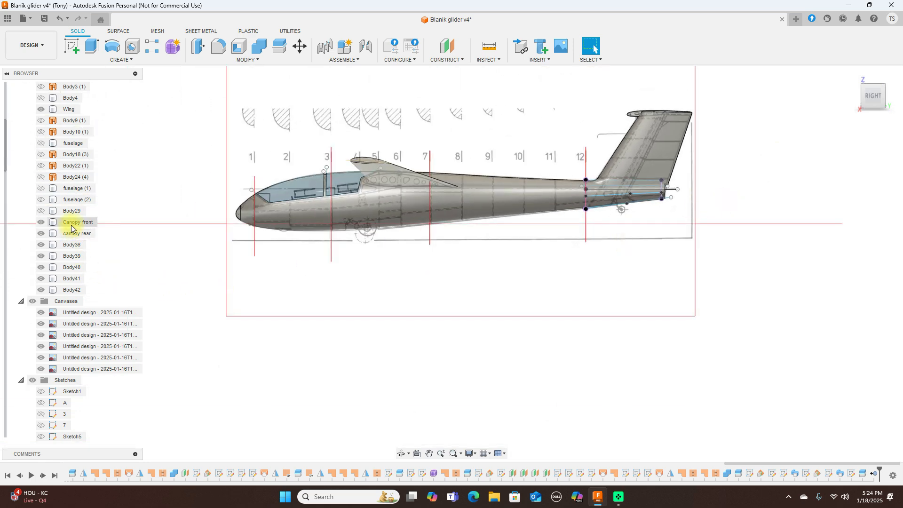
# Step: Hide the reference canvases and all sketches, then view the whole glider from an isometric angle
pyautogui.click(32, 301)
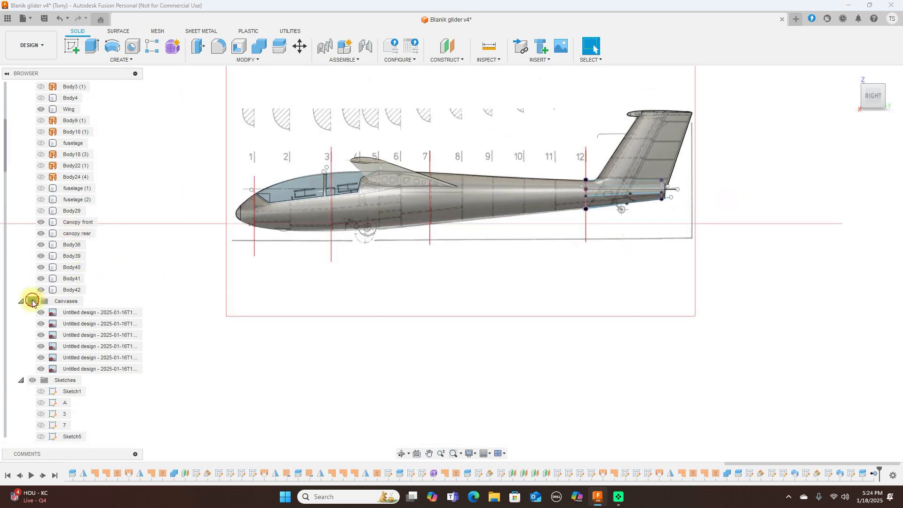
pyautogui.click(885, 107)
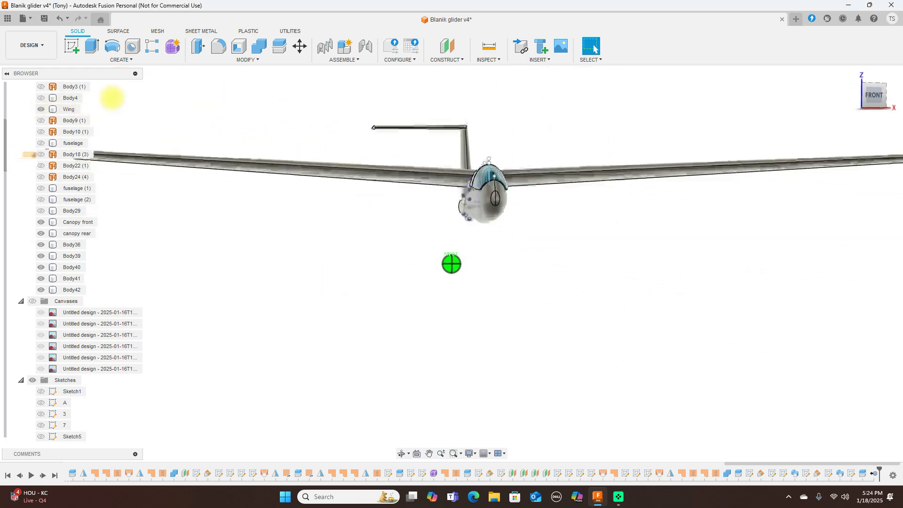
pyautogui.click(864, 104)
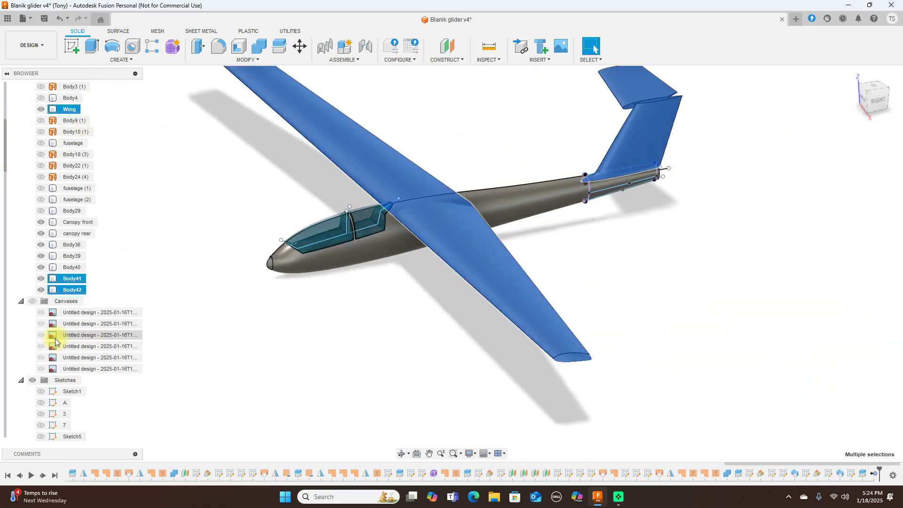
pyautogui.click(204, 382)
pyautogui.click(32, 381)
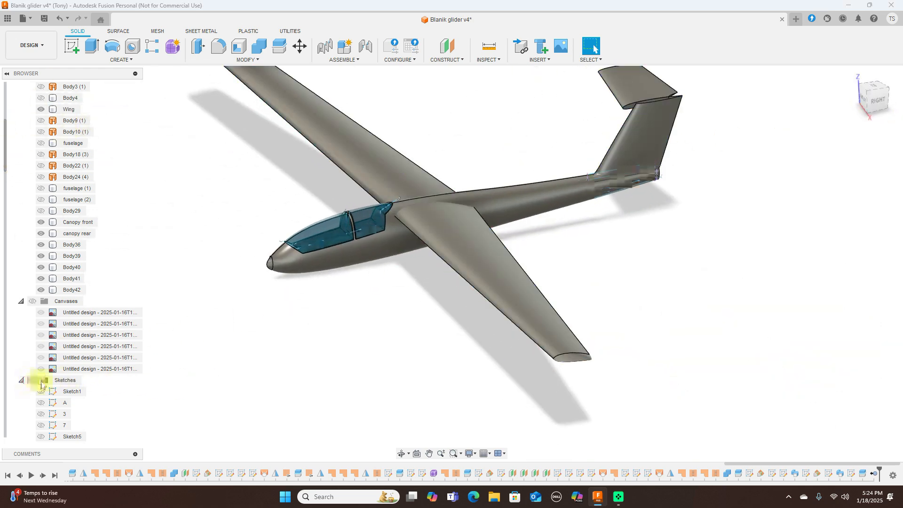
pyautogui.scroll(-3, 682, 291)
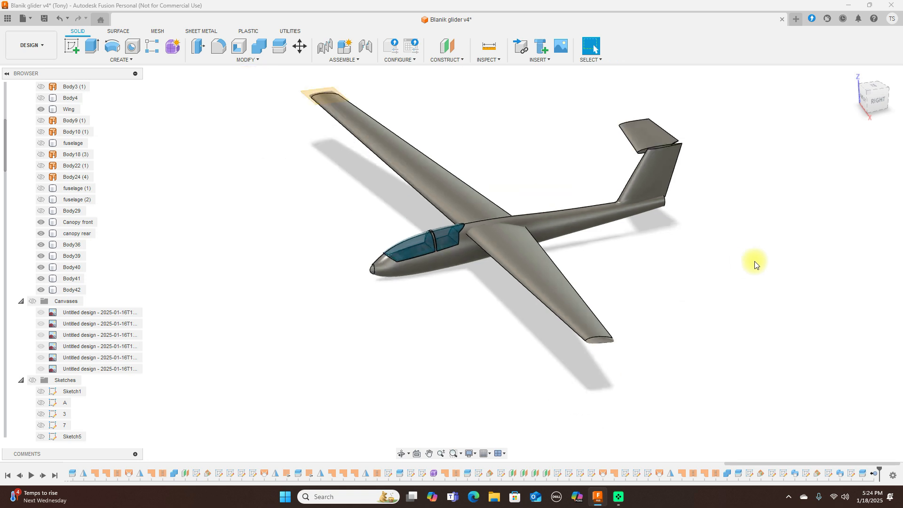
pyautogui.keyDown('shift'); pyautogui.moveTo(750, 290); pyautogui.dragTo(716, 253, button='middle'); pyautogui.keyUp('shift')
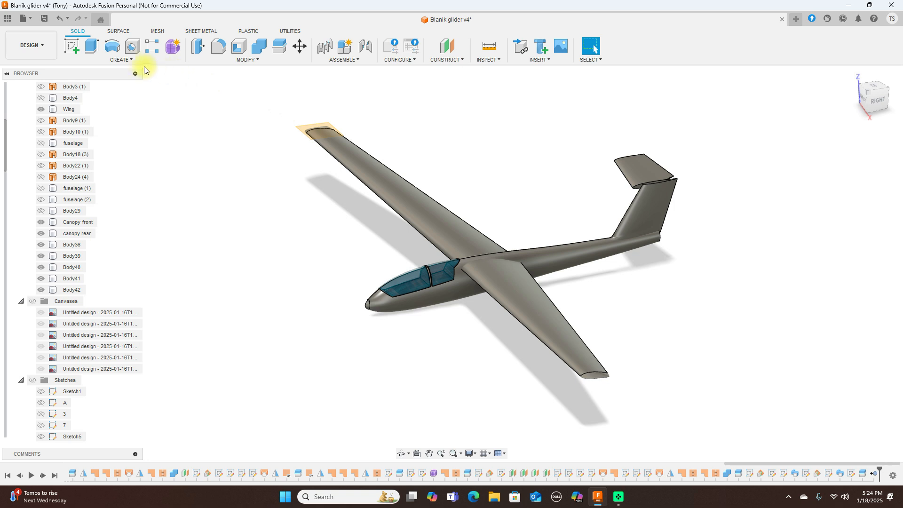
pyautogui.click(130, 59)
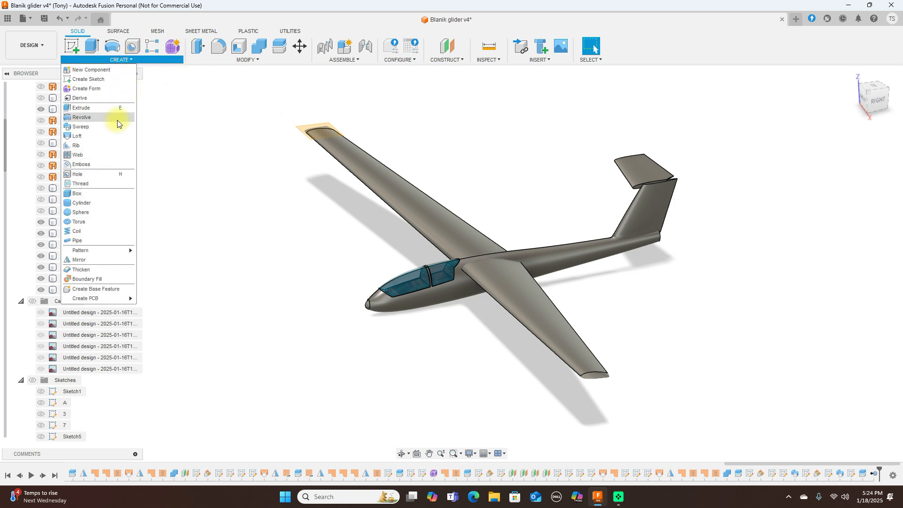
# Step: Mirror the tail stabilizer Body42 across the centre plane as a joined body and inspect it
pyautogui.click(101, 260)
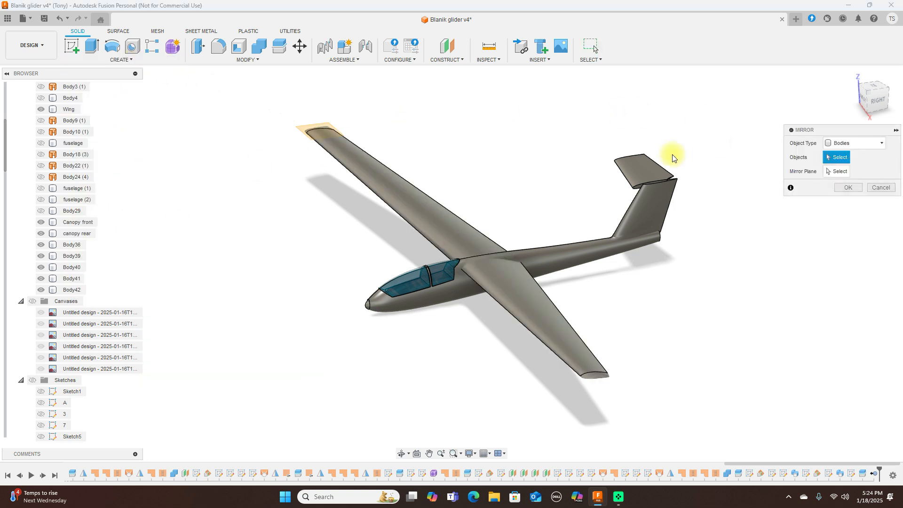
pyautogui.click(633, 176)
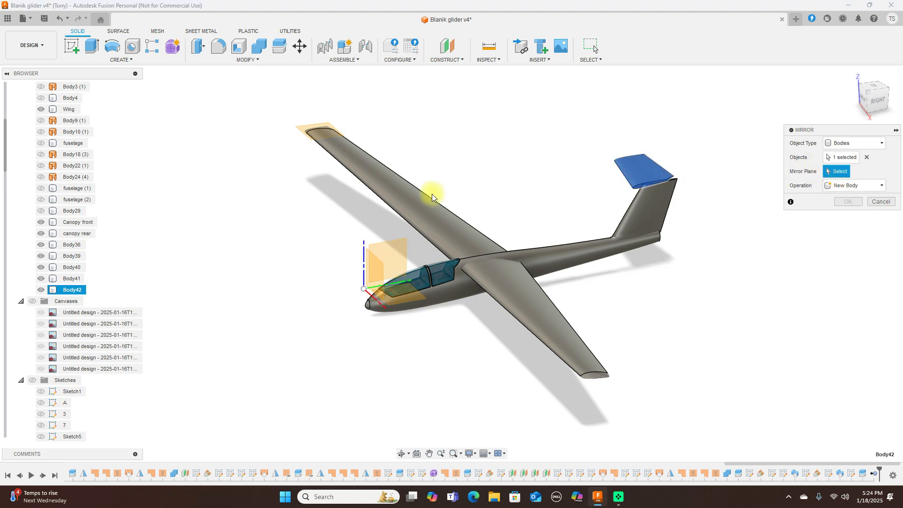
pyautogui.click(376, 254)
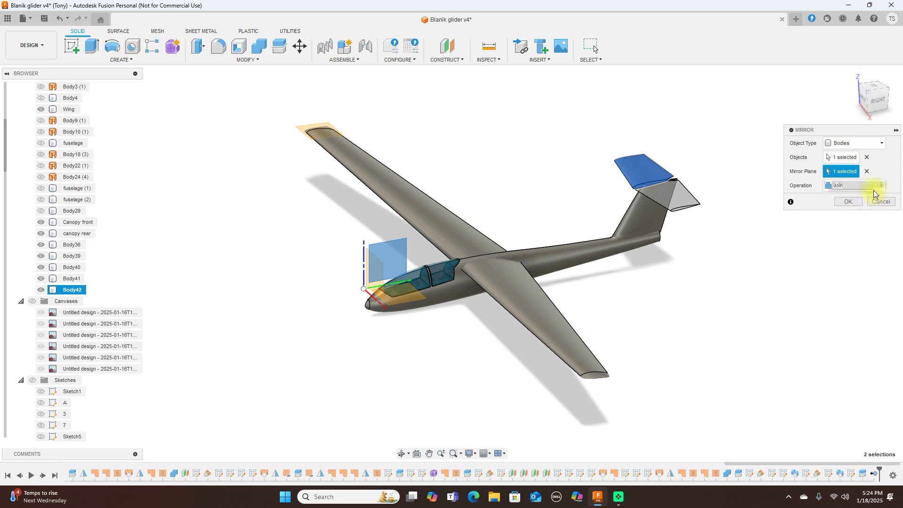
pyautogui.click(848, 202)
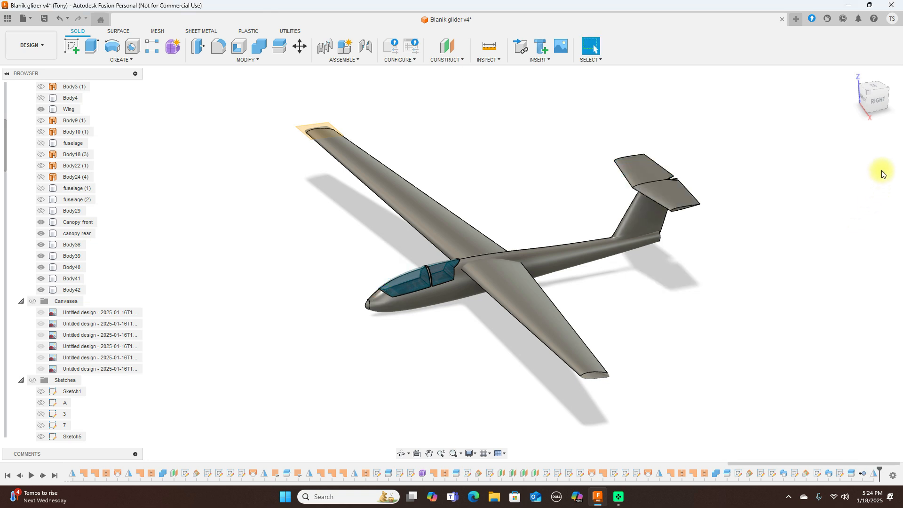
pyautogui.click(871, 109)
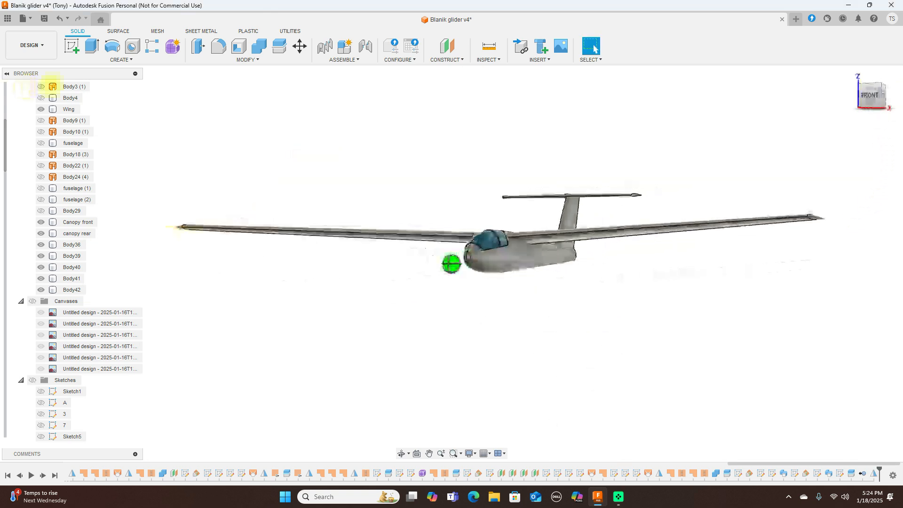
pyautogui.moveTo(77, 111)
pyautogui.mouseDown()
pyautogui.moveTo(829, 111)
pyautogui.moveTo(679, 86)
pyautogui.moveTo(848, 87)
pyautogui.moveTo(840, 87)
pyautogui.mouseUp()
pyautogui.click(876, 101)
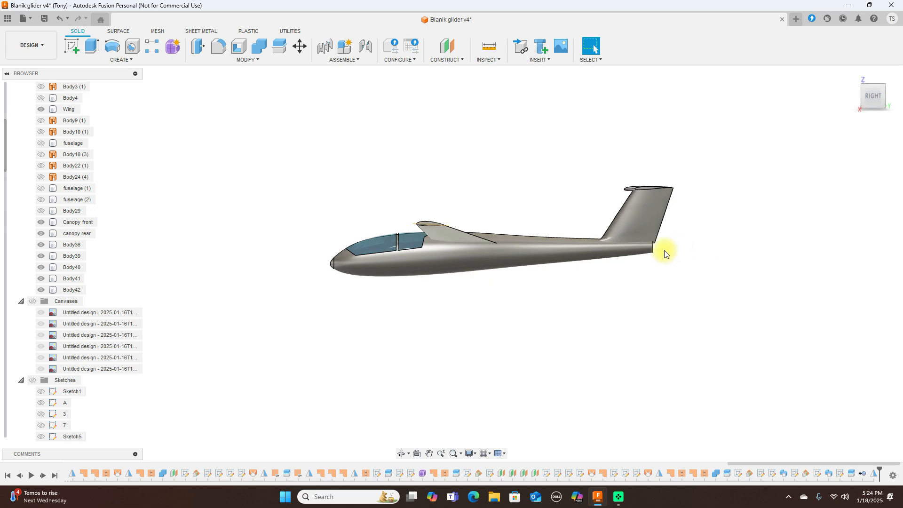
pyautogui.moveTo(865, 101)
pyautogui.mouseDown()
pyautogui.moveTo(814, 135)
pyautogui.moveTo(735, 125)
pyautogui.moveTo(732, 111)
pyautogui.moveTo(864, 101)
pyautogui.mouseUp()
pyautogui.click(875, 100)
# Step: Hide the front canopy glass Body39
pyautogui.scroll(4, 526, 178)
pyautogui.moveTo(523, 177); pyautogui.dragTo(638, 94, button='middle')
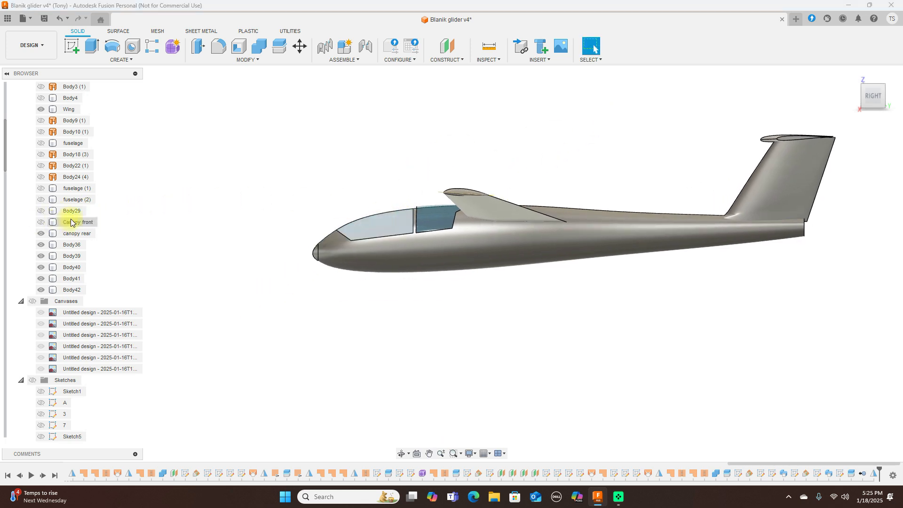
pyautogui.click(41, 256)
pyautogui.scroll(3, 453, 283)
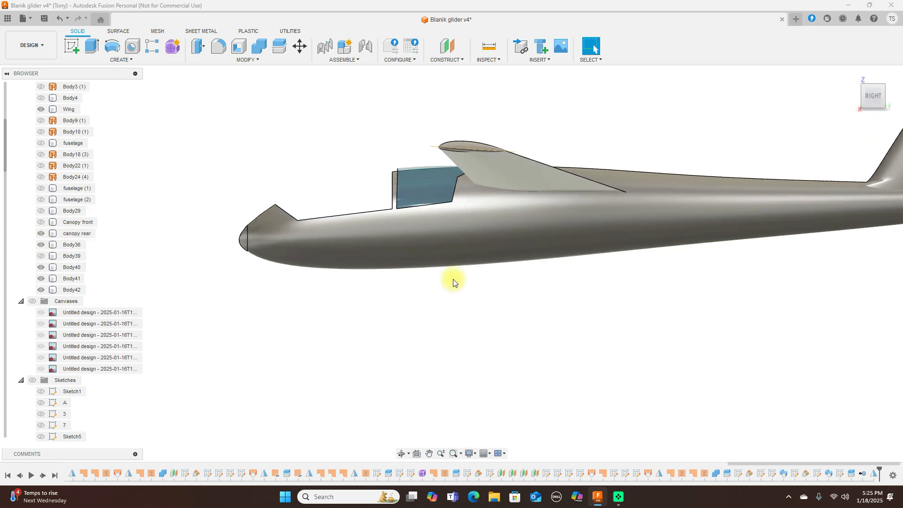
# Step: Zoom to the nose in the right side view and turn on the Origin planes and axes
pyautogui.click(366, 266)
pyautogui.click(484, 304)
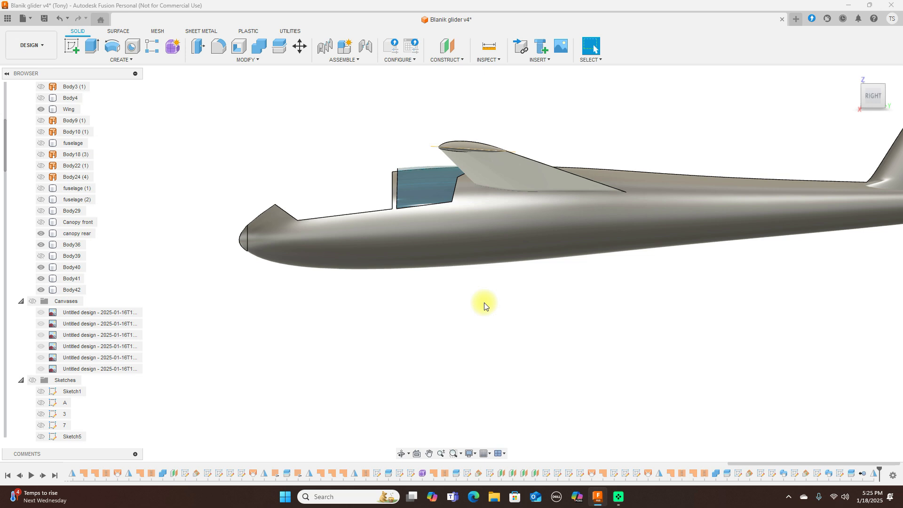
pyautogui.moveTo(880, 89); pyautogui.dragTo(894, 105)
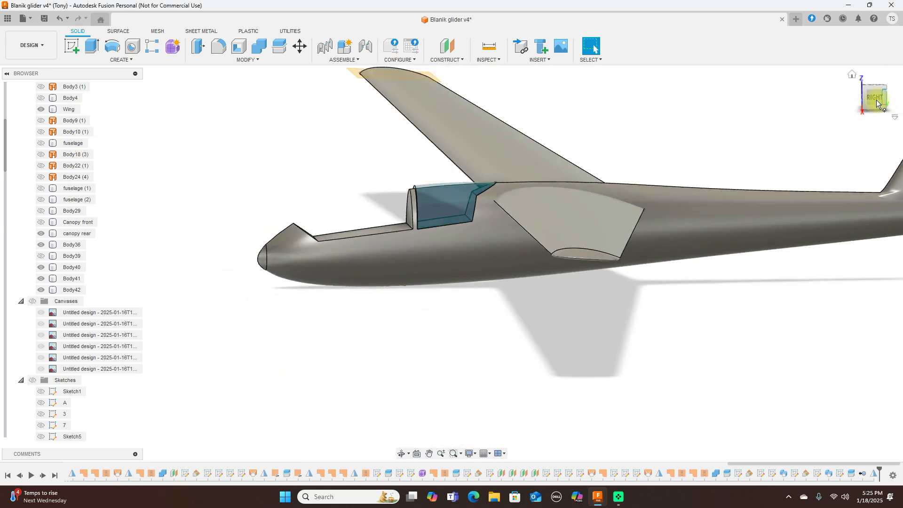
pyautogui.click(876, 100)
pyautogui.scroll(2, 344, 184)
pyautogui.moveTo(344, 184); pyautogui.dragTo(454, 141, button='middle')
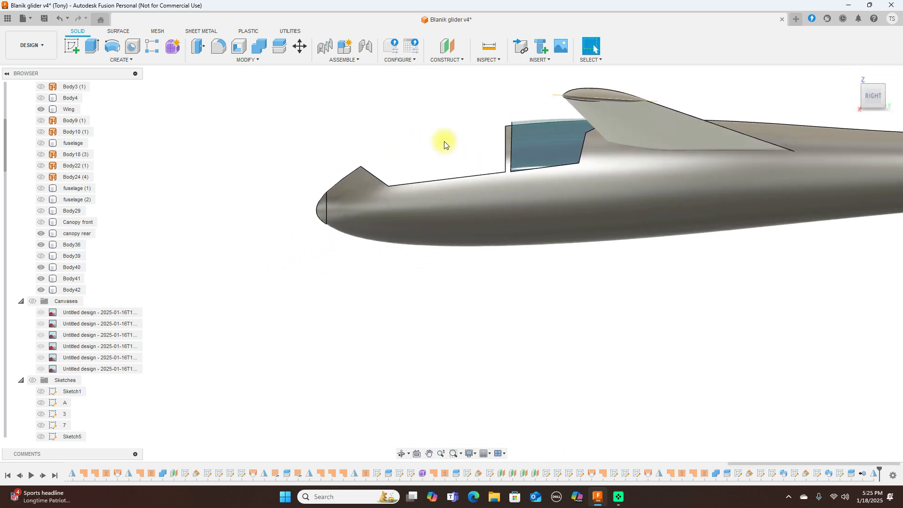
pyautogui.click(353, 202)
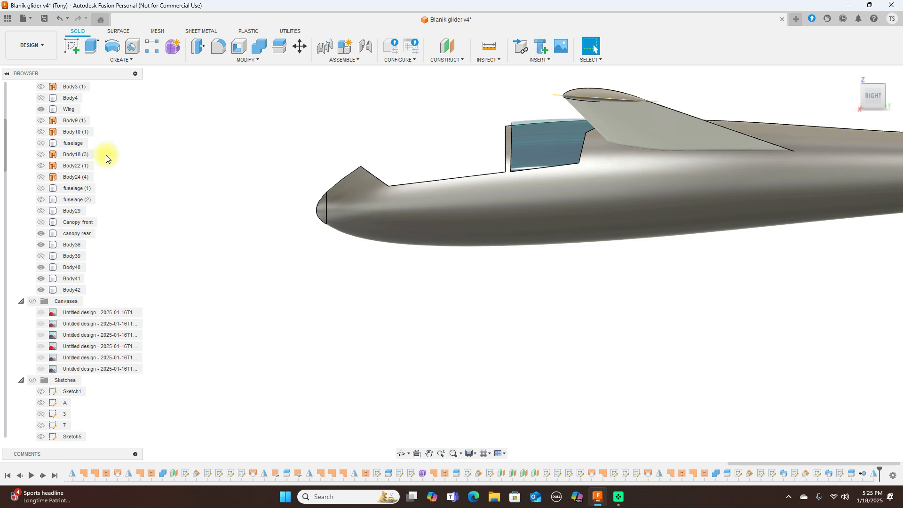
pyautogui.scroll(3, 92, 160)
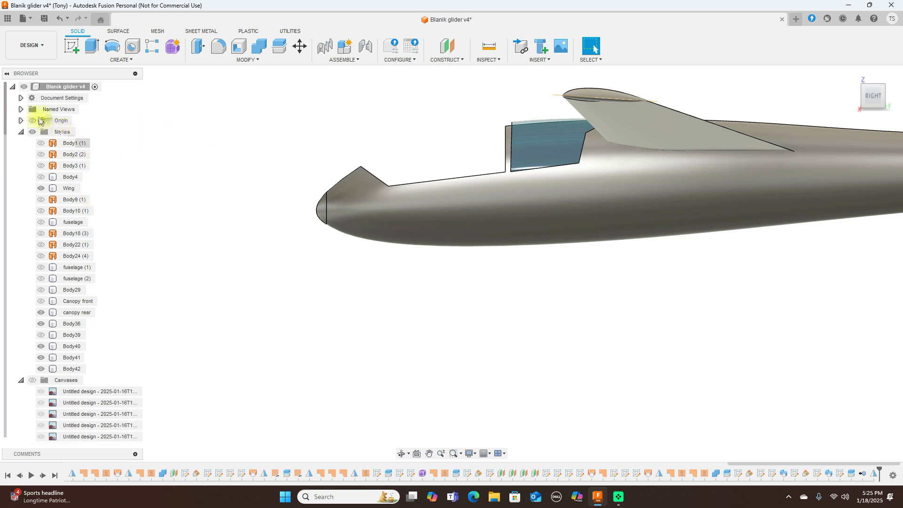
pyautogui.click(32, 121)
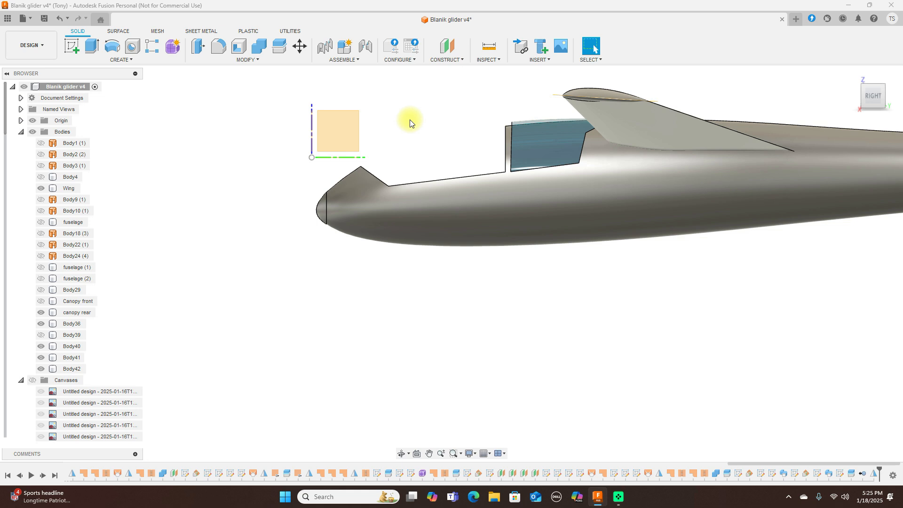
# Step: Start a sketch on the YZ plane and draw a vertical line across the fuselage
pyautogui.click(346, 132)
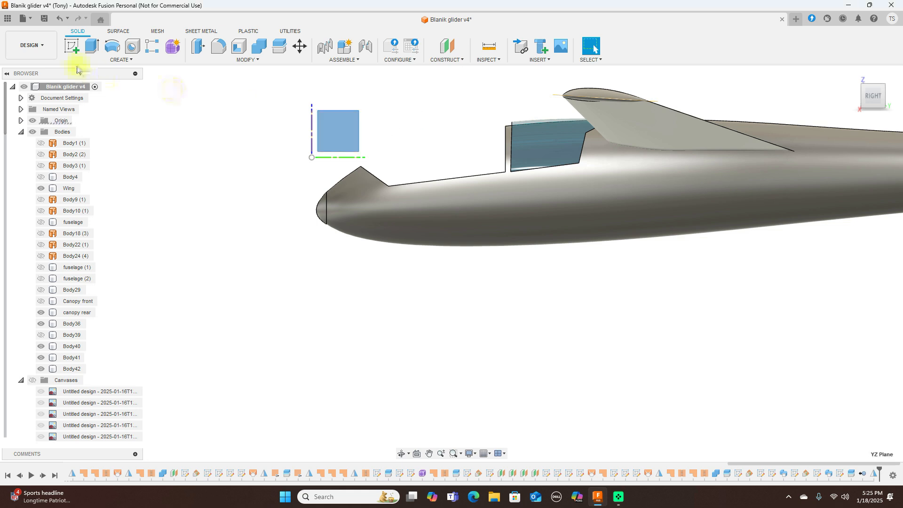
pyautogui.click(74, 49)
pyautogui.moveTo(522, 208)
pyautogui.mouseDown(button='middle')
pyautogui.moveTo(543, 161)
pyautogui.moveTo(490, 127)
pyautogui.mouseUp(button='middle')
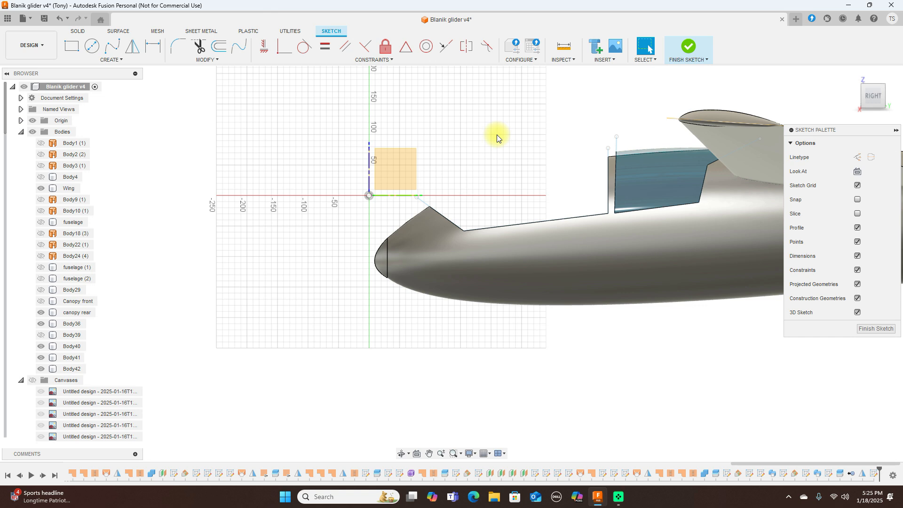
pyautogui.press('l')
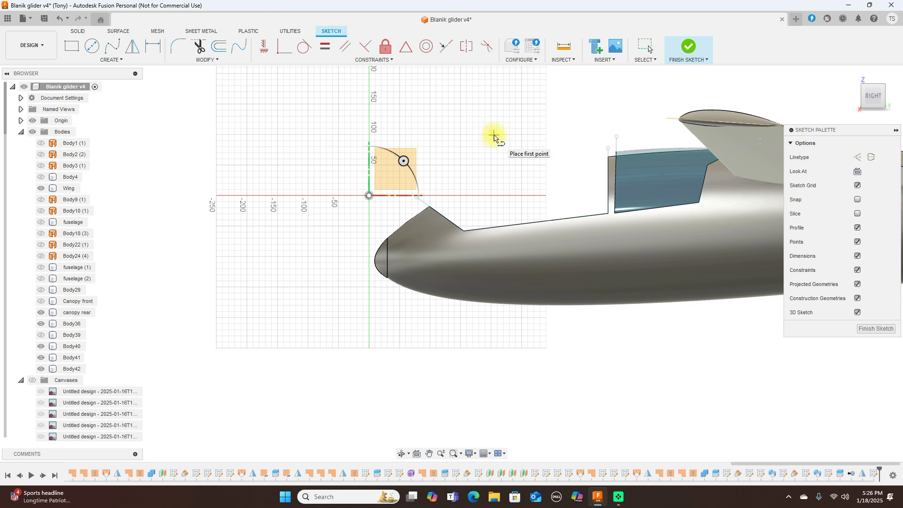
pyautogui.click(494, 137)
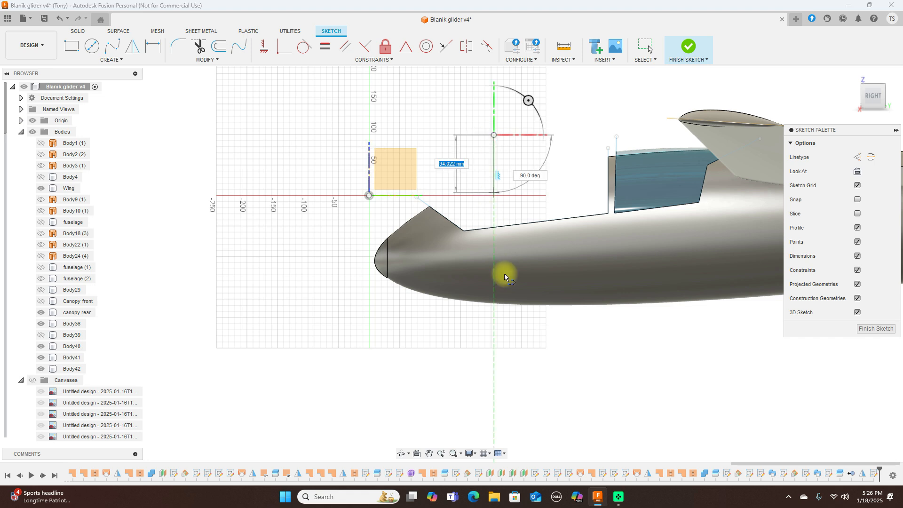
pyautogui.click(490, 352)
pyautogui.rightClick(489, 348)
pyautogui.click(521, 347)
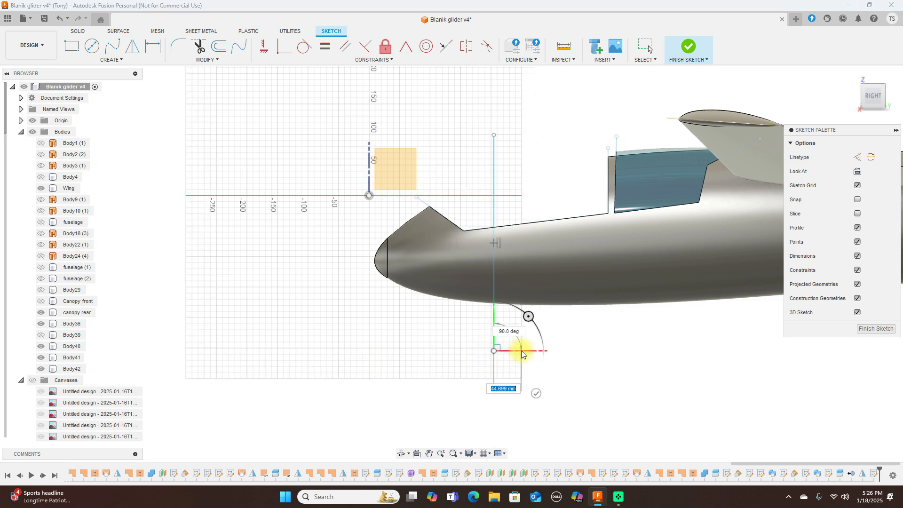
# Step: Dimension the line 200 mm from the vertical origin axis and finish the sketch
pyautogui.click(153, 46)
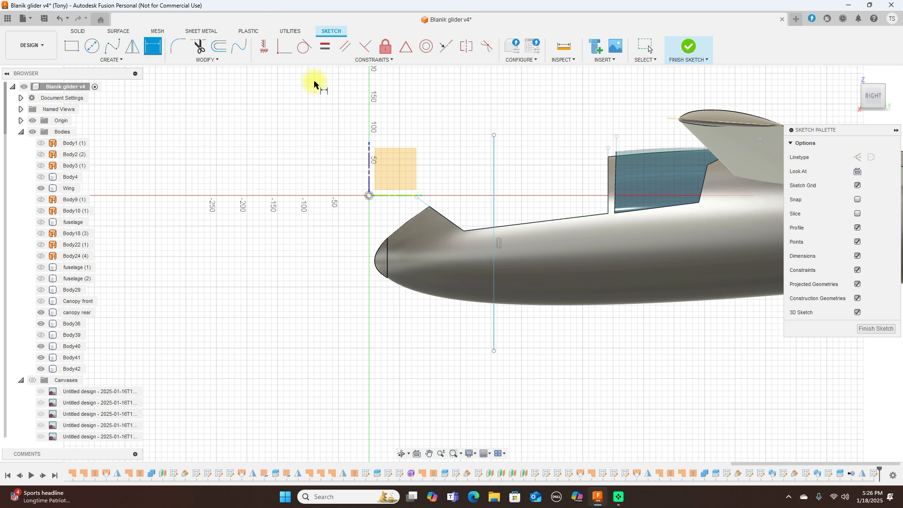
pyautogui.click(368, 166)
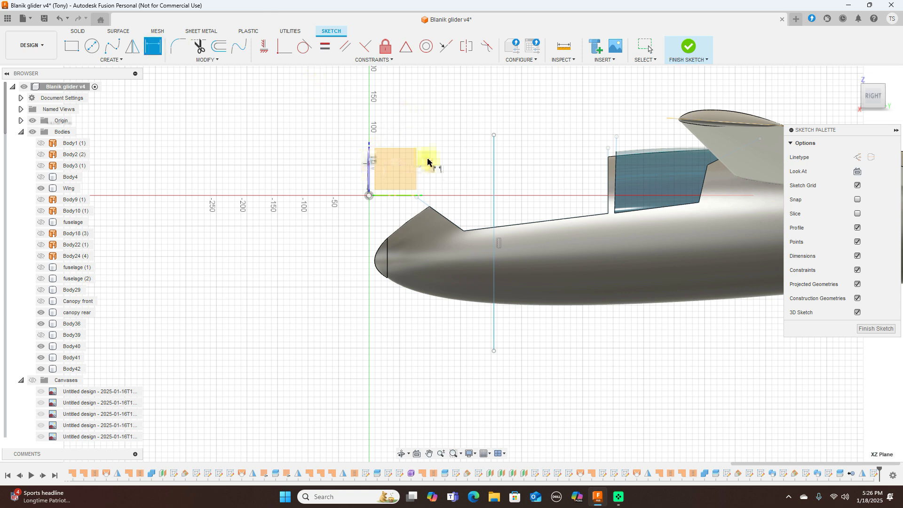
pyautogui.click(494, 174)
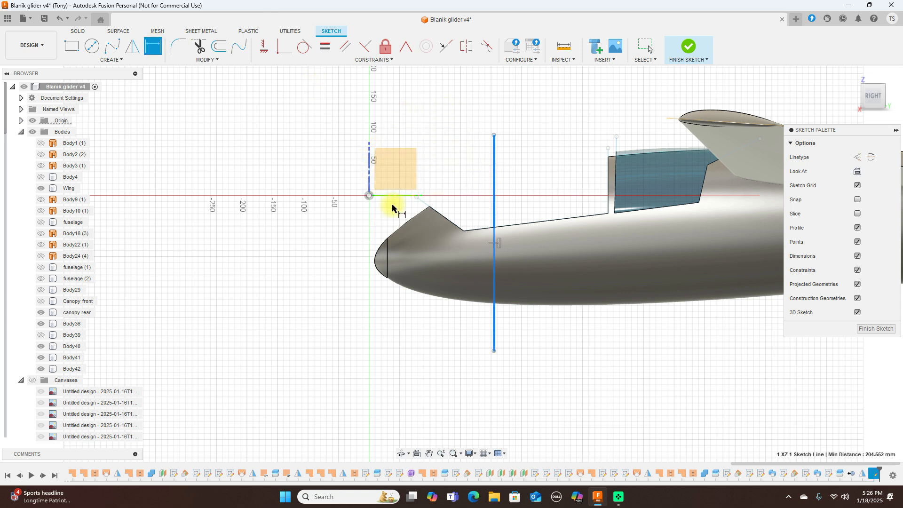
pyautogui.click(426, 103)
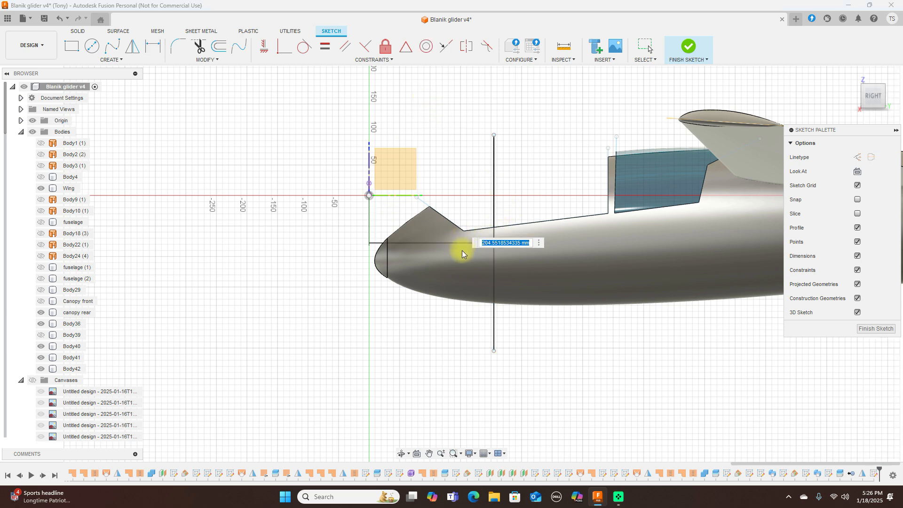
pyautogui.press('BackSpace')
pyautogui.write('200')
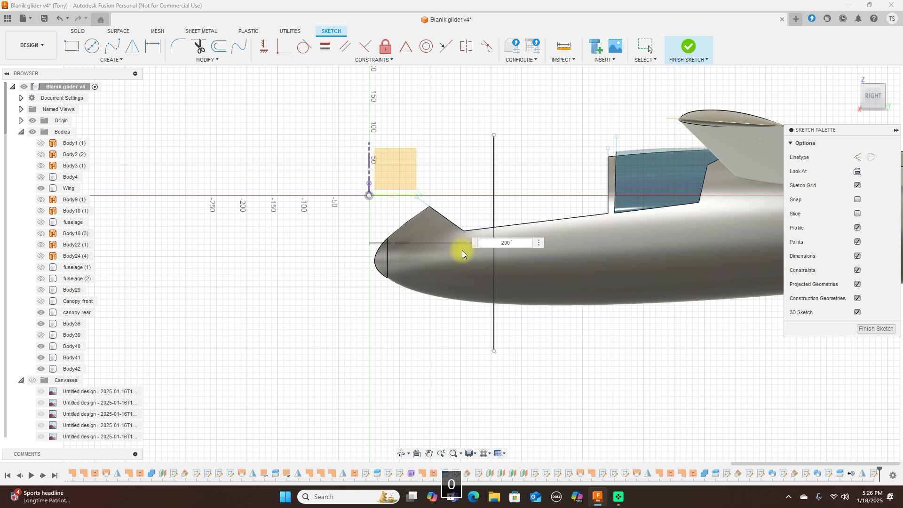
pyautogui.press('Return')
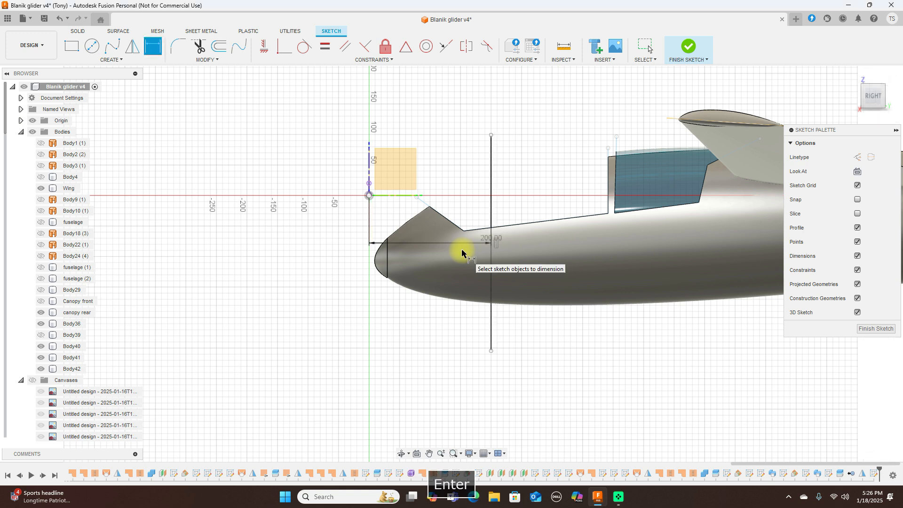
pyautogui.rightClick(541, 170)
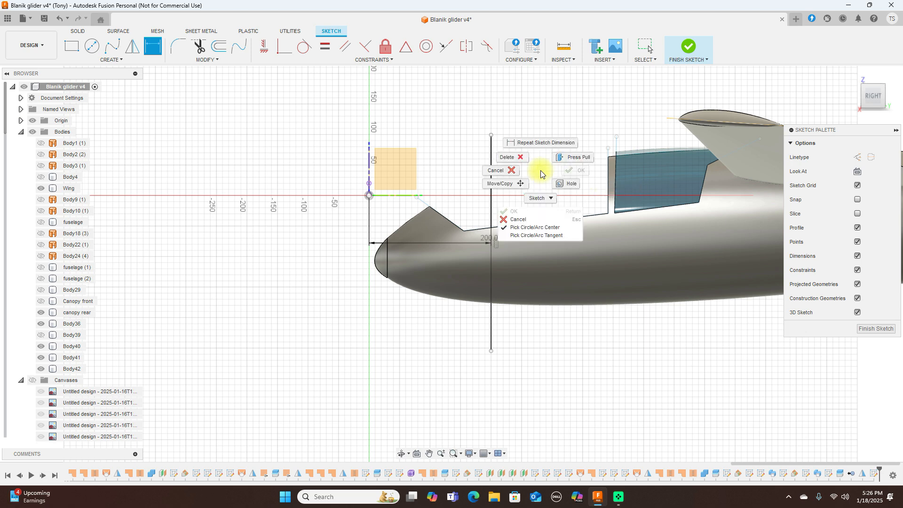
pyautogui.click(509, 170)
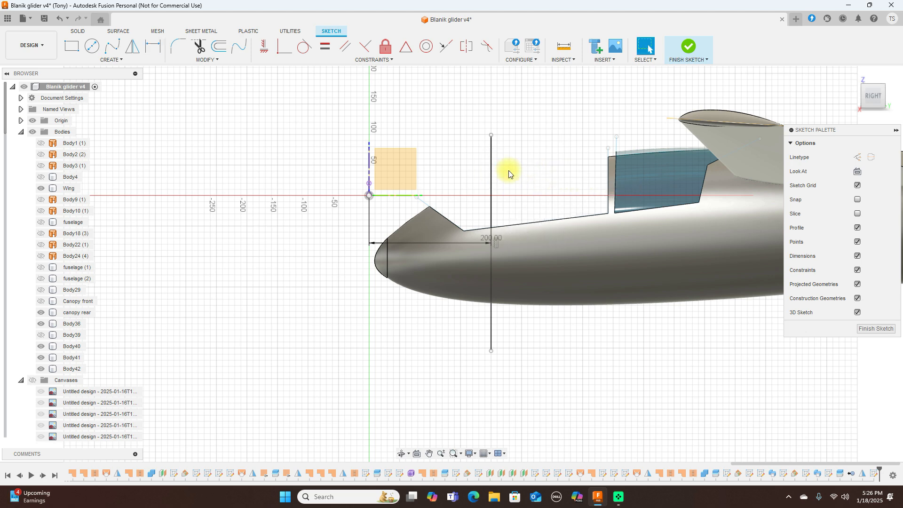
pyautogui.click(690, 48)
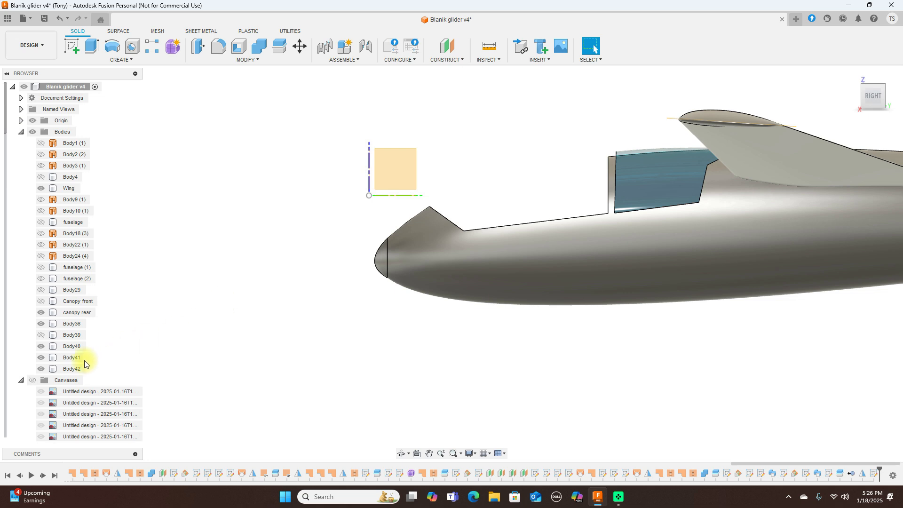
# Step: Split fuselage Body36 with the sketch line into a nose body, then hide Body36
pyautogui.scroll(-4, 71, 372)
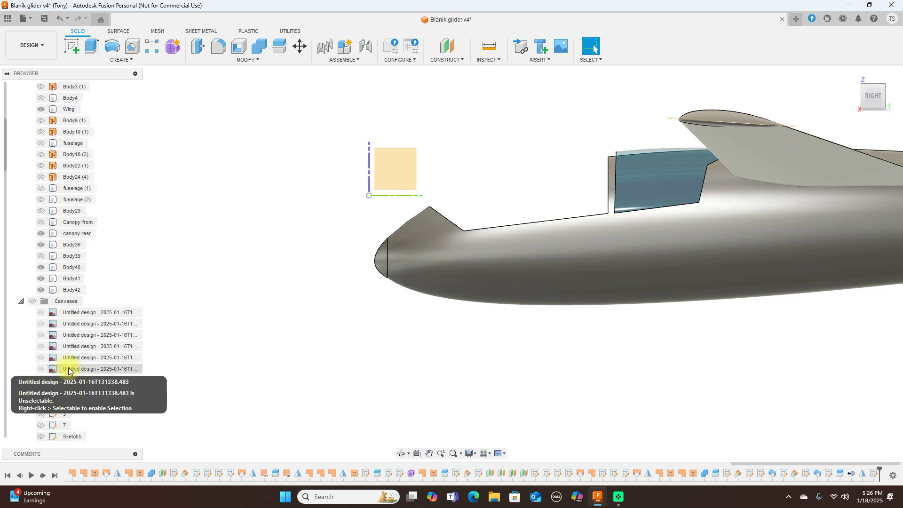
pyautogui.click(33, 380)
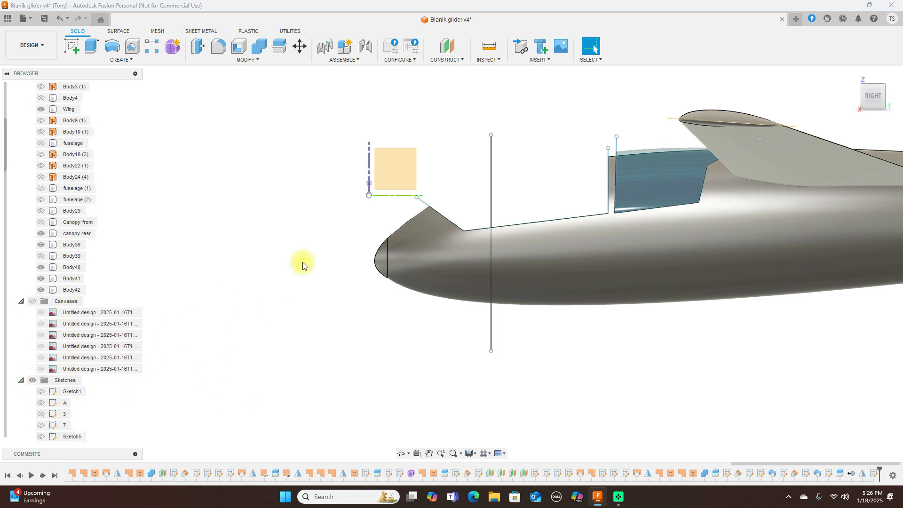
pyautogui.click(275, 52)
pyautogui.click(542, 250)
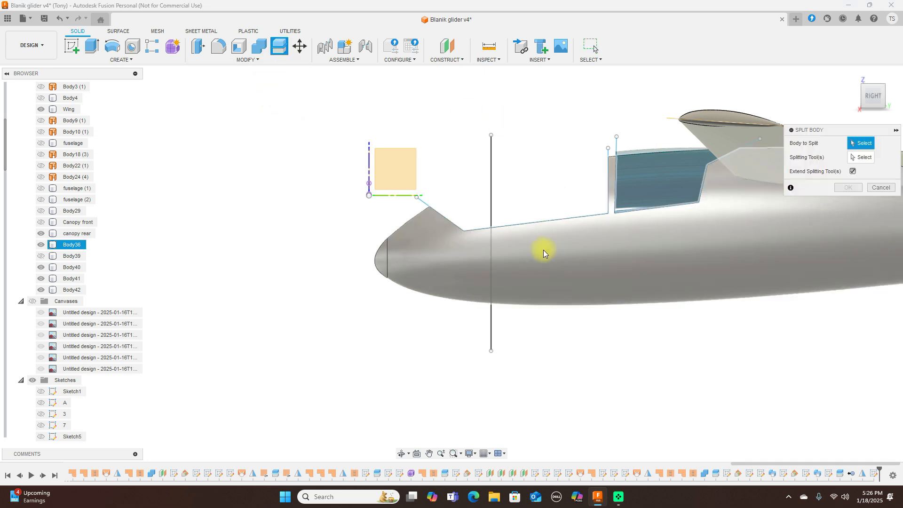
pyautogui.click(860, 163)
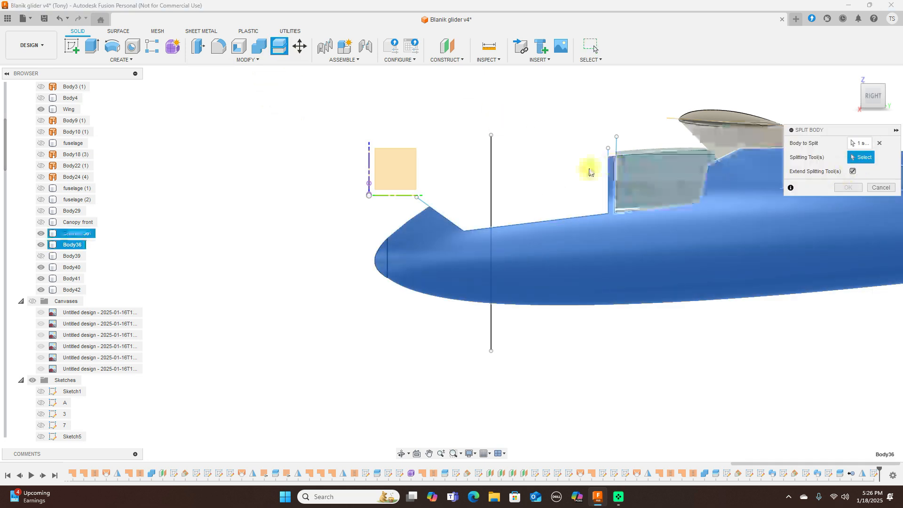
pyautogui.click(490, 190)
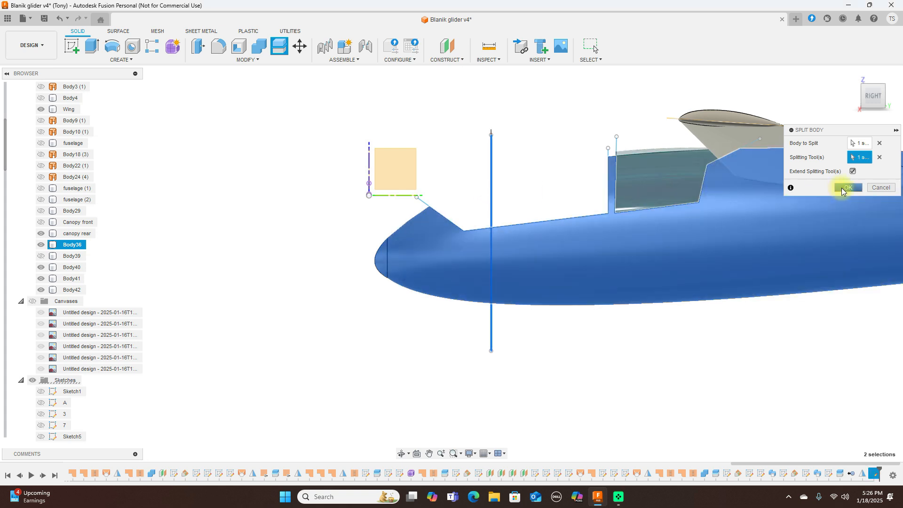
pyautogui.click(846, 188)
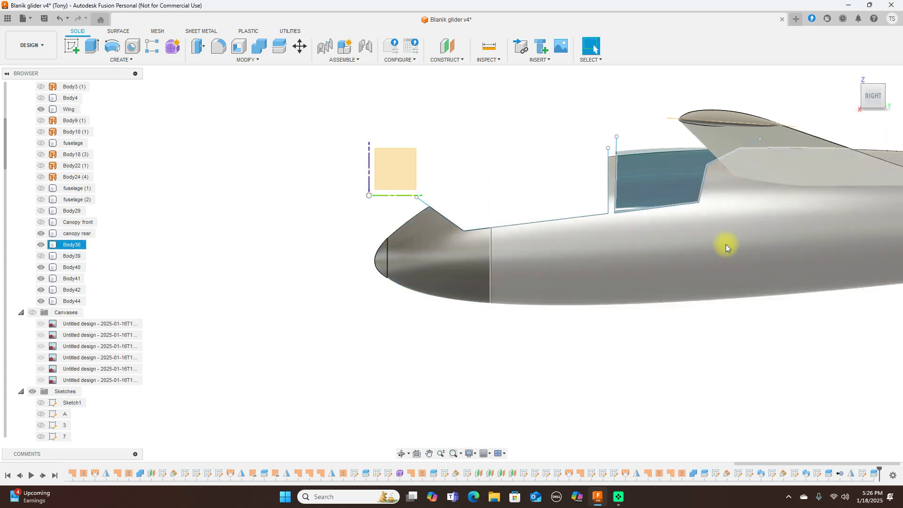
pyautogui.click(41, 245)
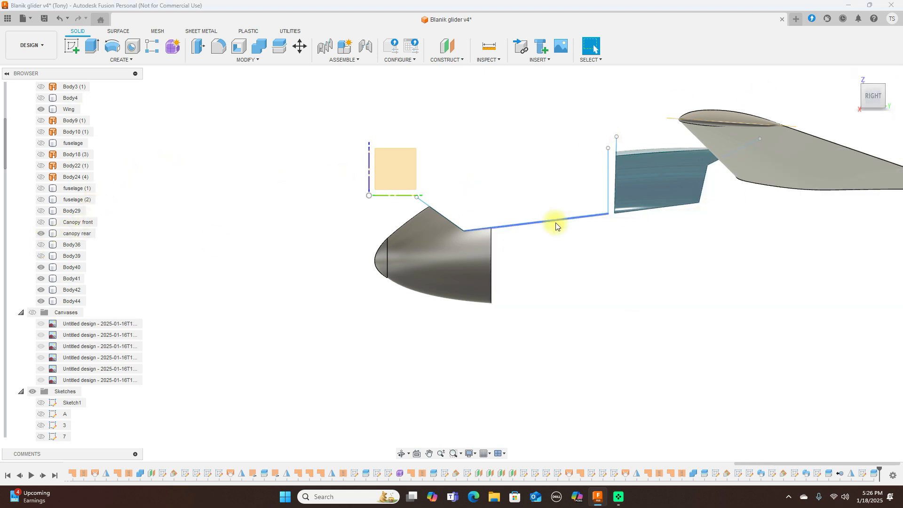
# Step: Orbit behind the separated nose body and create a sketch on its flat cut face
pyautogui.moveTo(889, 73)
pyautogui.moveTo(882, 95); pyautogui.dragTo(862, 88)
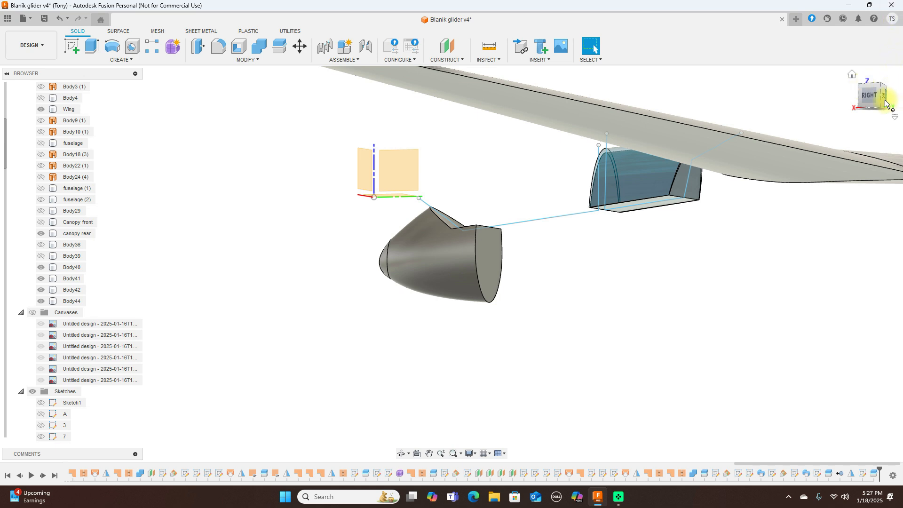
pyautogui.moveTo(882, 102); pyautogui.dragTo(850, 132)
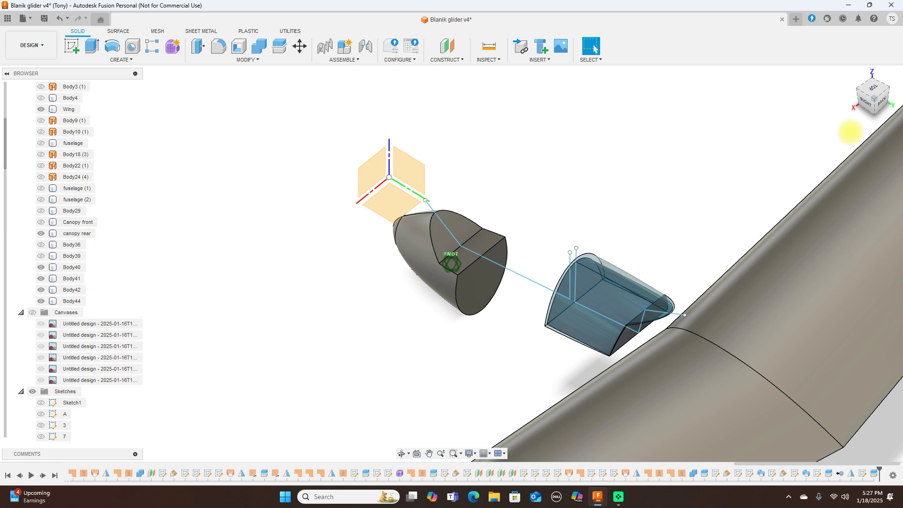
pyautogui.moveTo(853, 128); pyautogui.dragTo(544, 260)
pyautogui.click(462, 275)
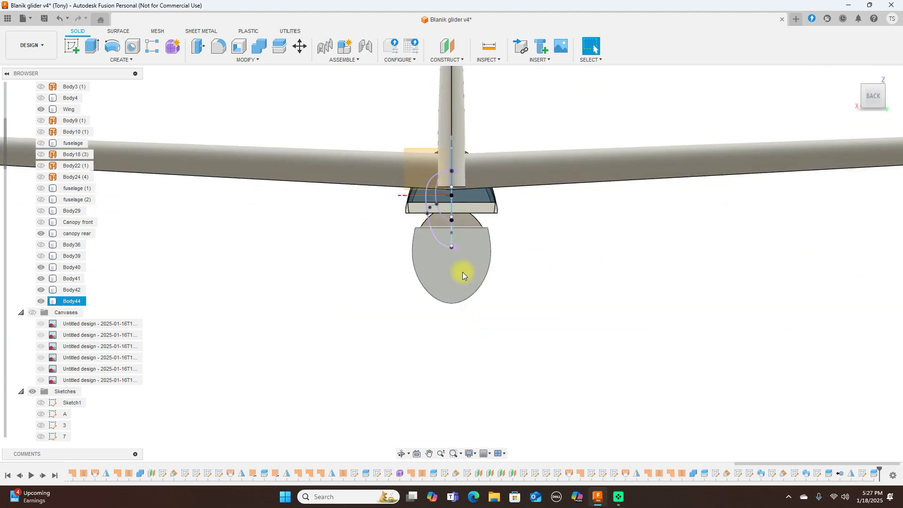
pyautogui.click(72, 46)
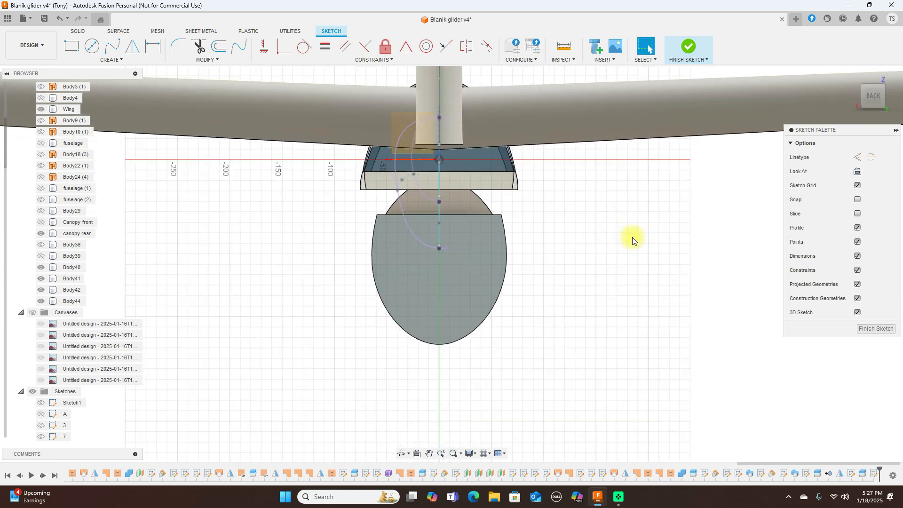
# Step: Offset the elliptical cut-face outline 7 mm inward
pyautogui.click(219, 47)
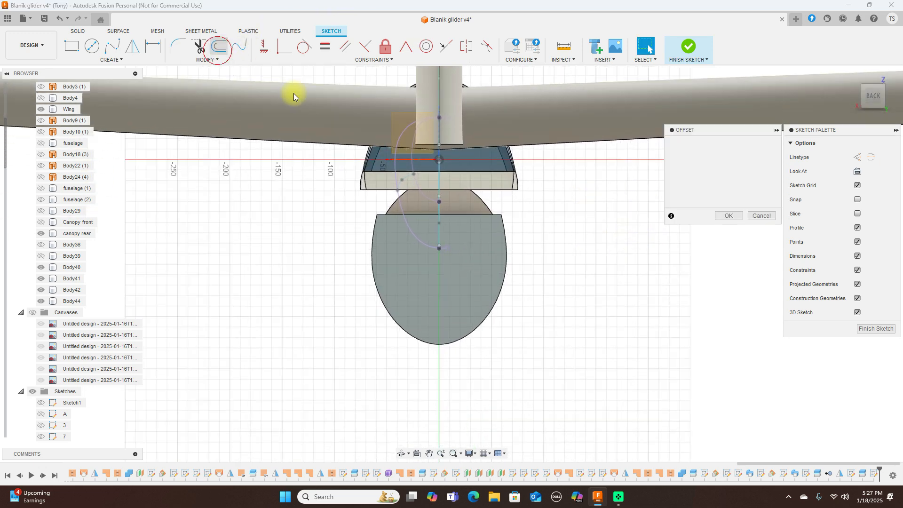
pyautogui.click(394, 321)
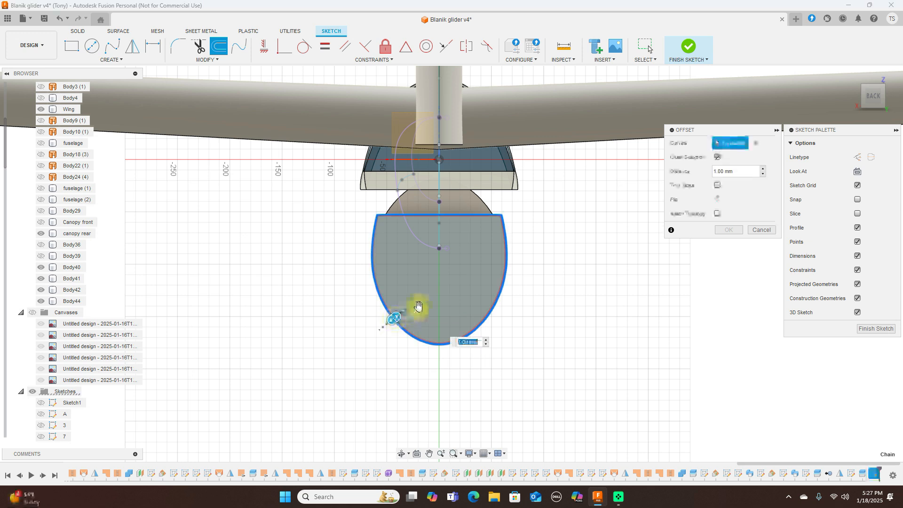
pyautogui.moveTo(397, 315); pyautogui.dragTo(401, 316)
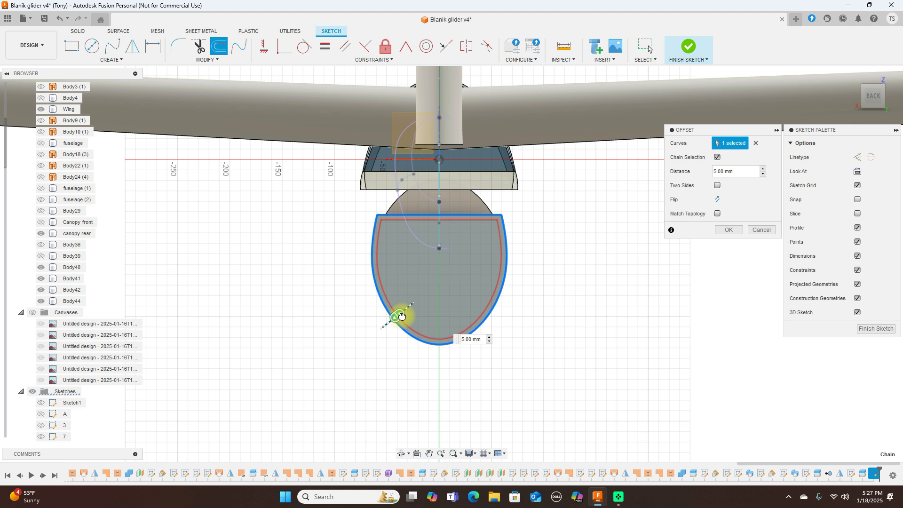
pyautogui.moveTo(402, 316); pyautogui.dragTo(402, 314)
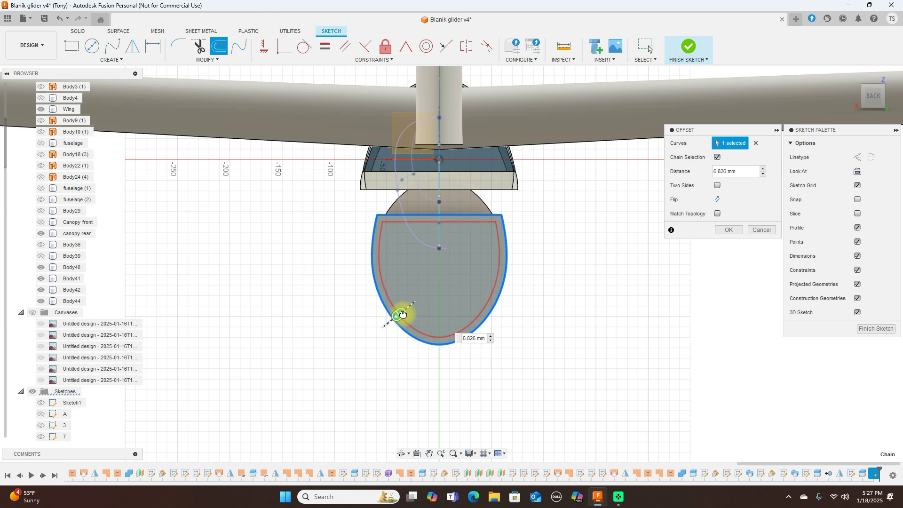
pyautogui.press('BackSpace')
pyautogui.write('7')
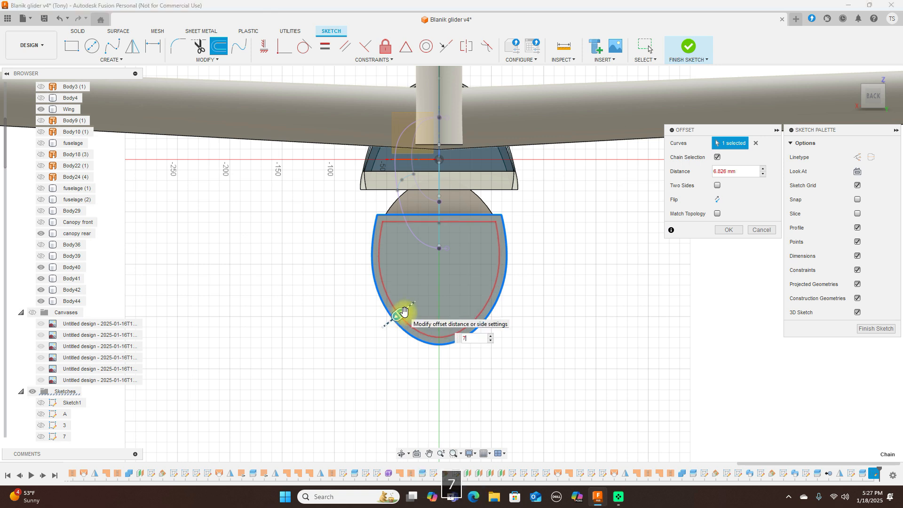
pyautogui.click(729, 230)
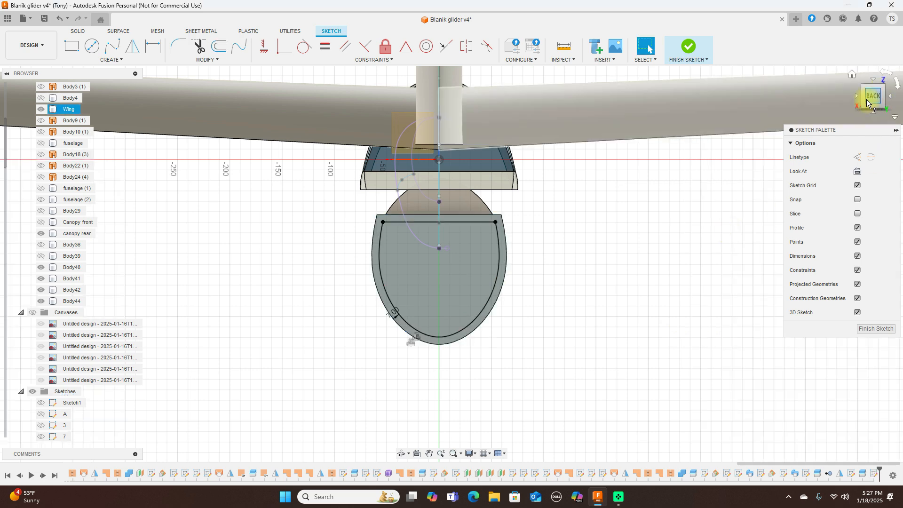
pyautogui.click(881, 95)
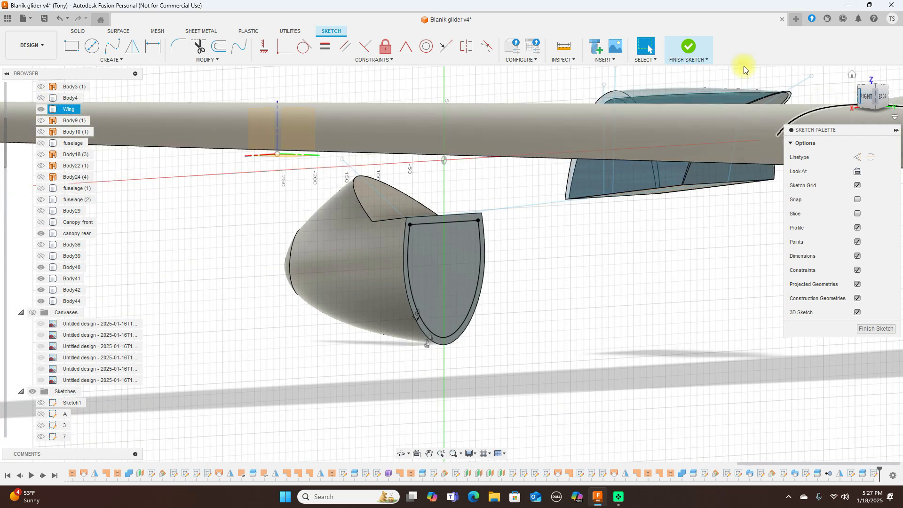
# Step: Finish the sketch and extrude the inner offset profile 5 mm, joined to the nose body
pyautogui.click(688, 46)
pyautogui.click(434, 284)
pyautogui.press('e')
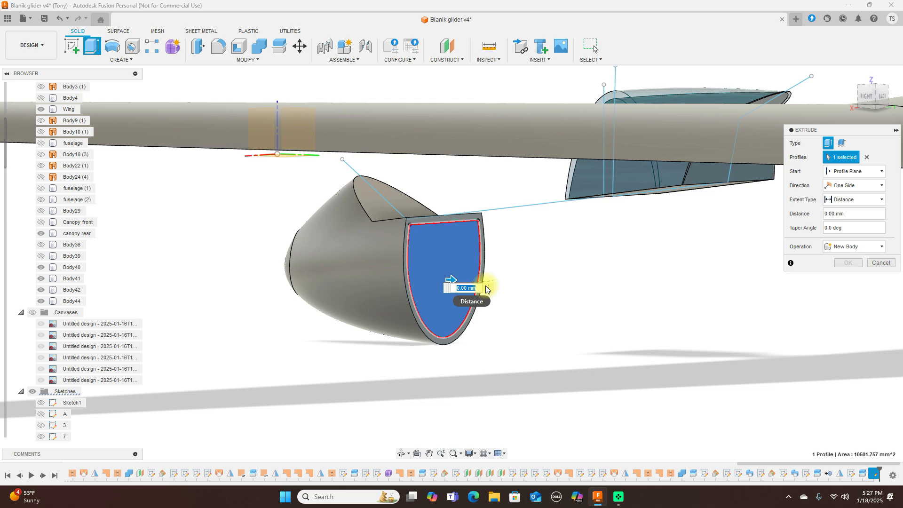
pyautogui.moveTo(875, 95); pyautogui.dragTo(9, 96)
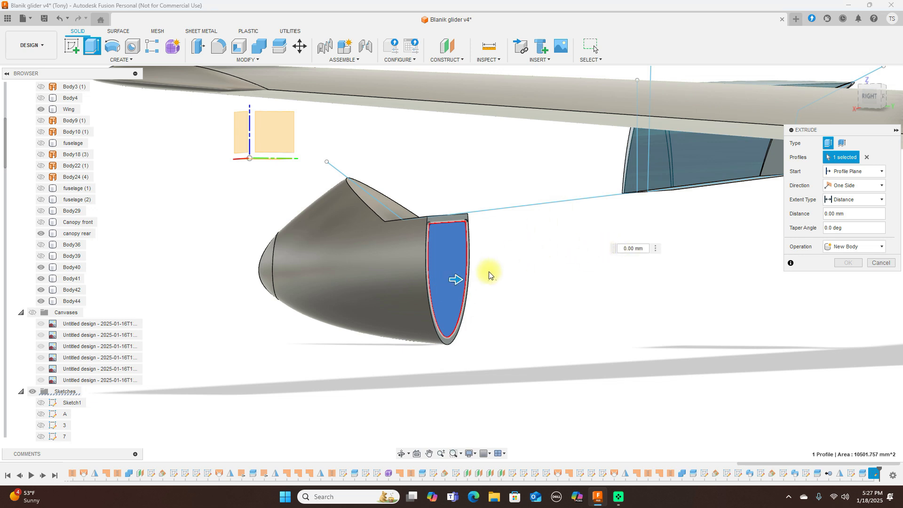
pyautogui.moveTo(460, 279); pyautogui.dragTo(469, 280)
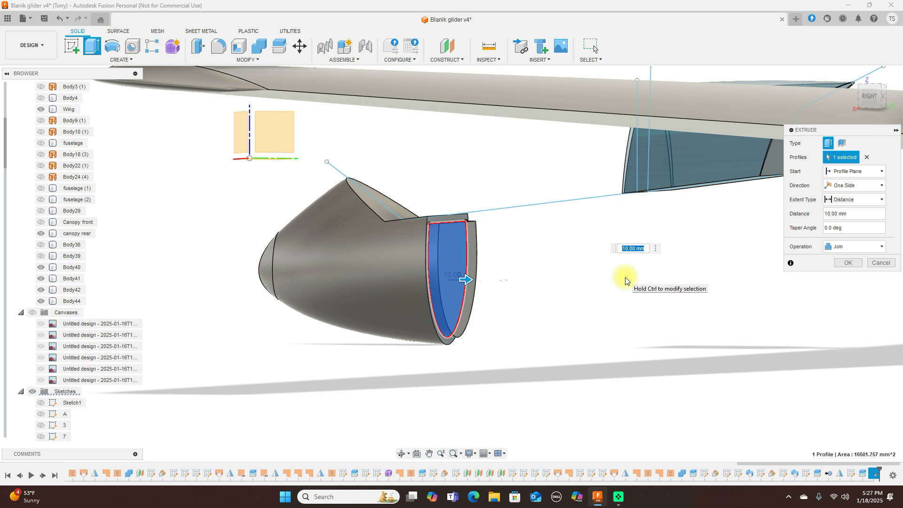
pyautogui.write('5')
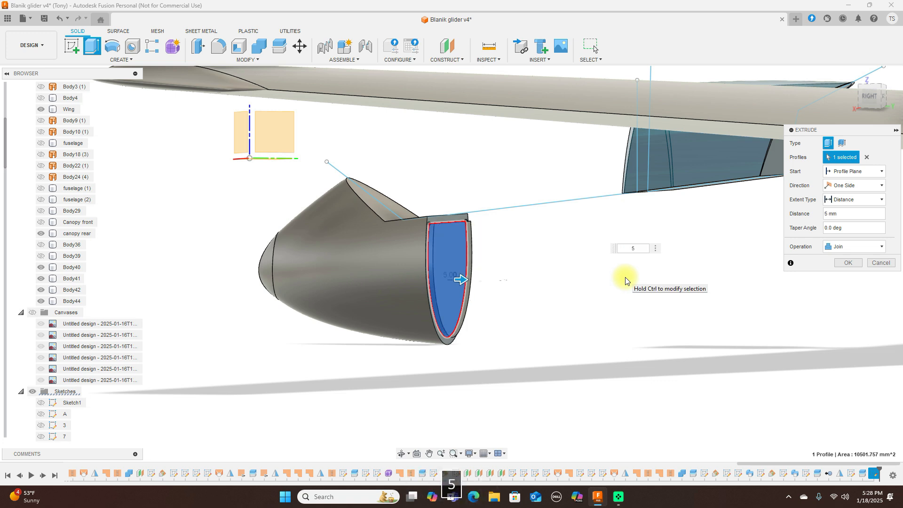
pyautogui.click(846, 264)
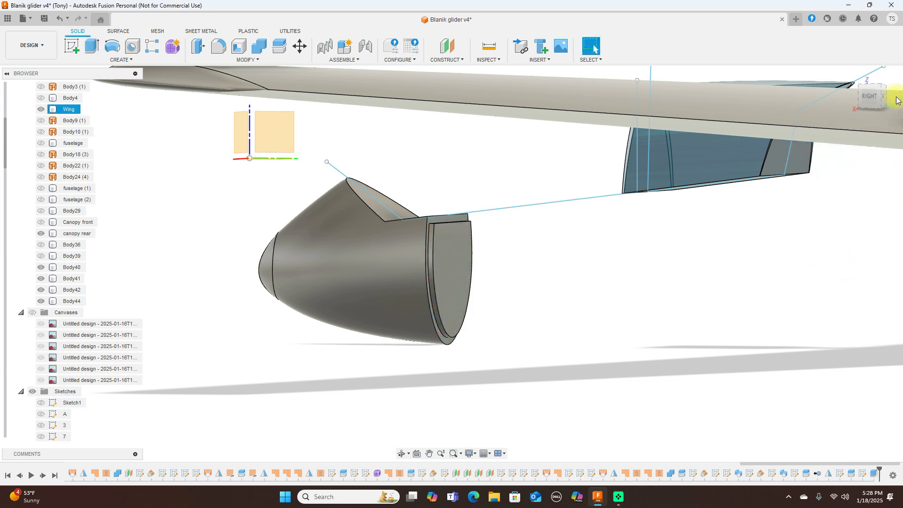
pyautogui.click(884, 99)
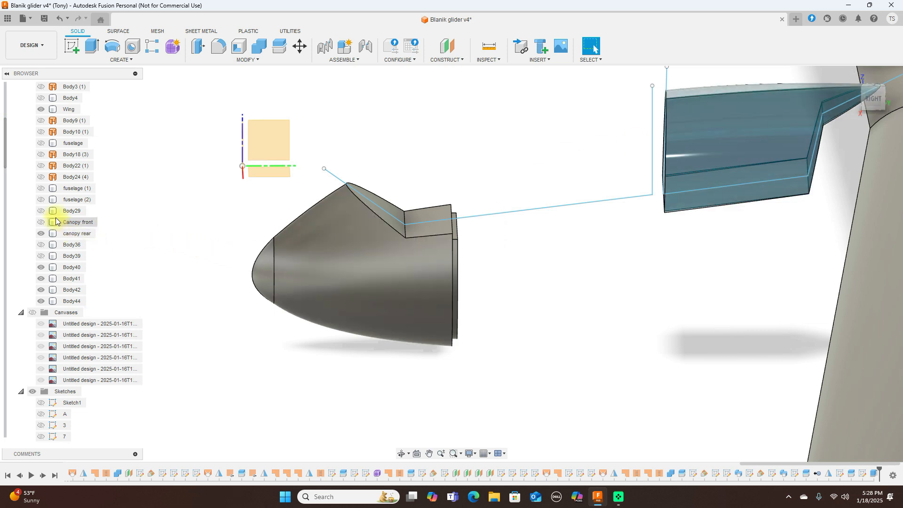
# Step: Briefly toggle Body29 and Body39, then show and select the Body36 fuselage
pyautogui.click(70, 210)
pyautogui.click(44, 212)
pyautogui.click(44, 212)
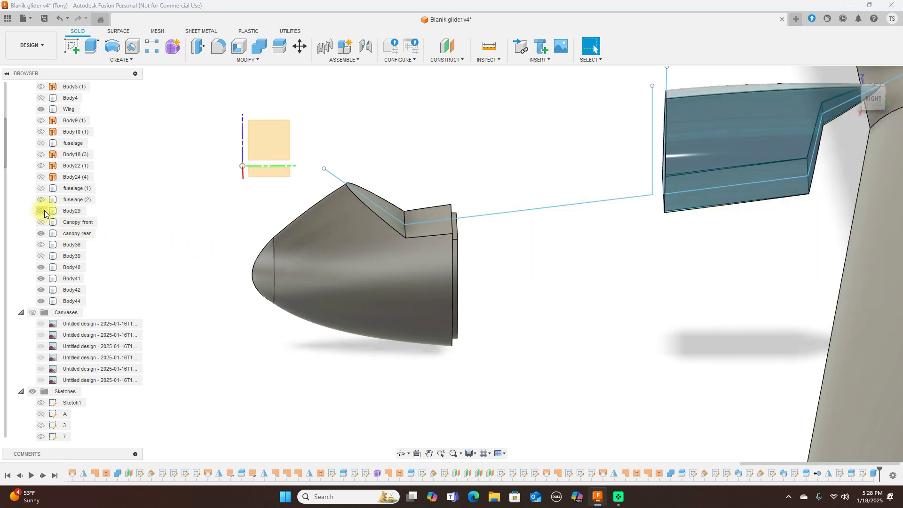
pyautogui.click(42, 256)
pyautogui.click(42, 256)
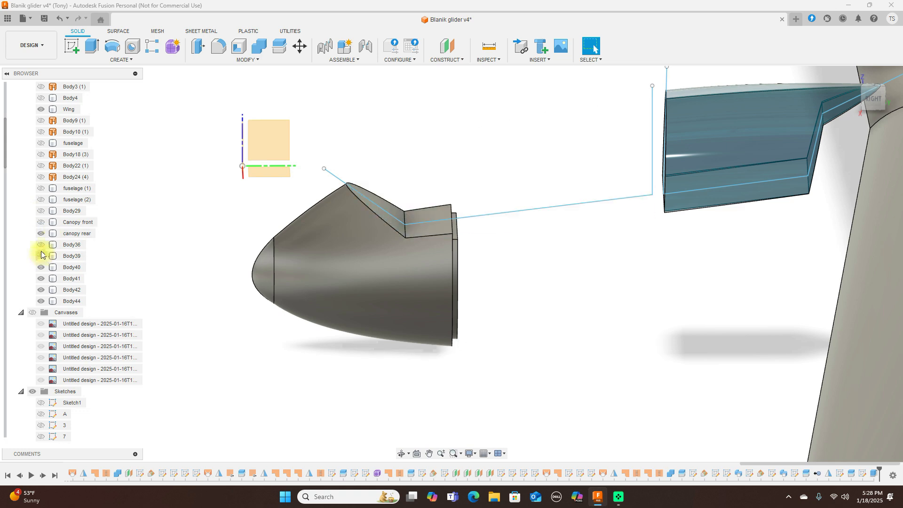
pyautogui.click(41, 245)
pyautogui.click(51, 245)
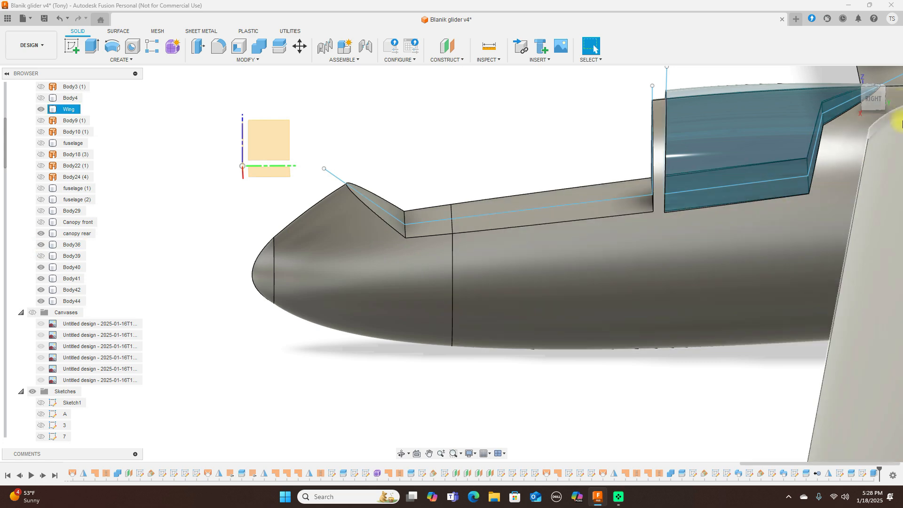
pyautogui.click(882, 98)
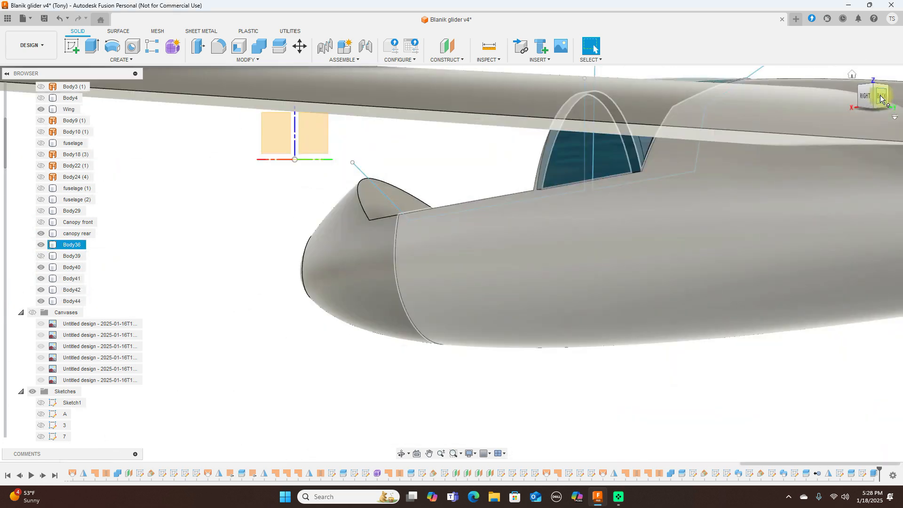
# Step: Try splitting the fuselage with the nose body as tool, then cancel the attempt
pyautogui.click(863, 95)
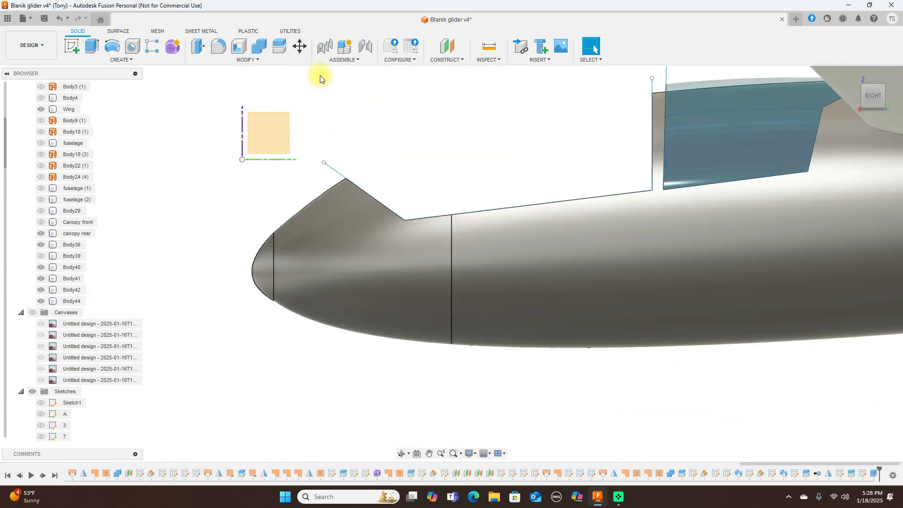
pyautogui.click(279, 48)
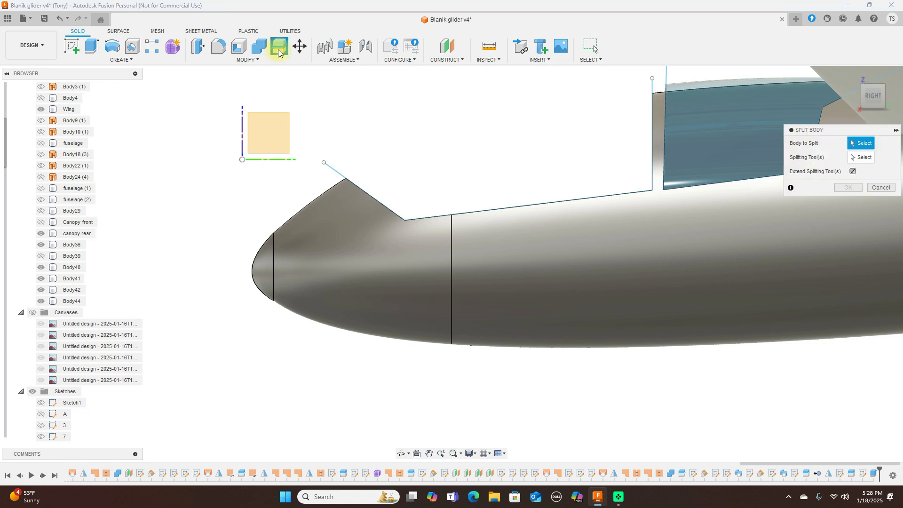
pyautogui.click(587, 274)
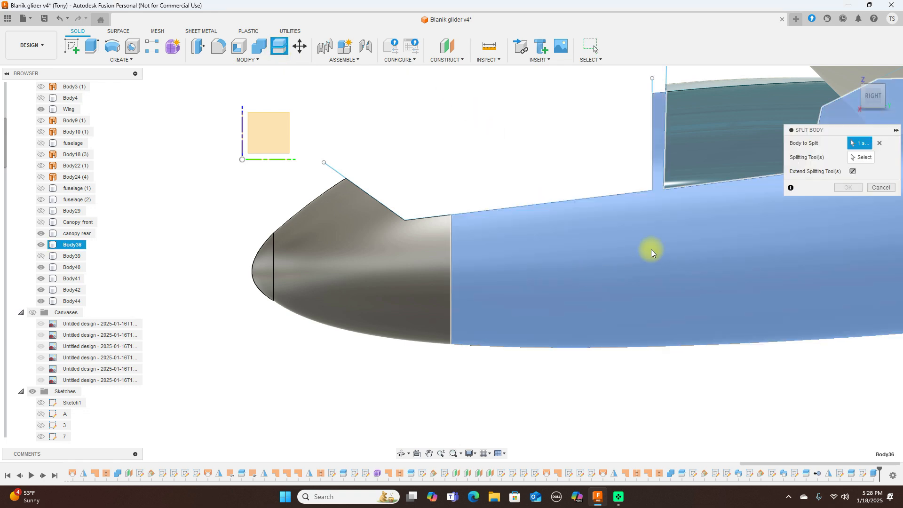
pyautogui.click(411, 258)
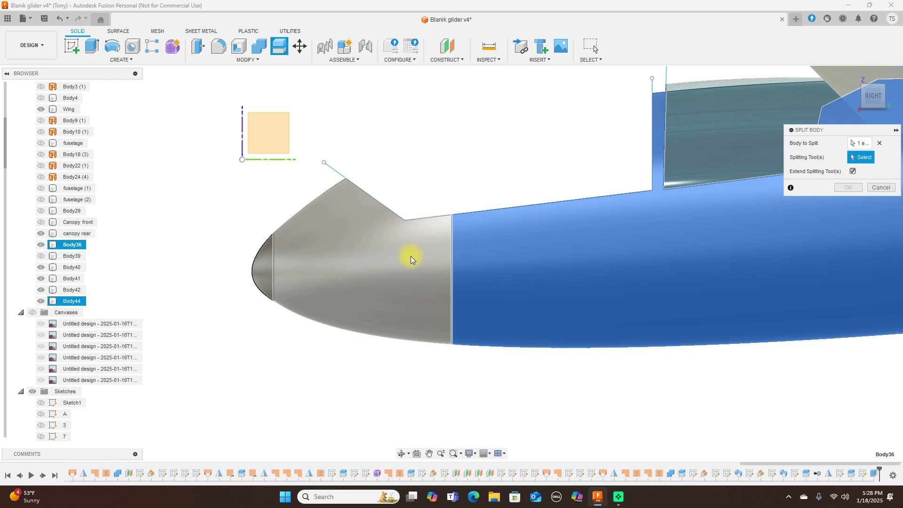
pyautogui.click(411, 256)
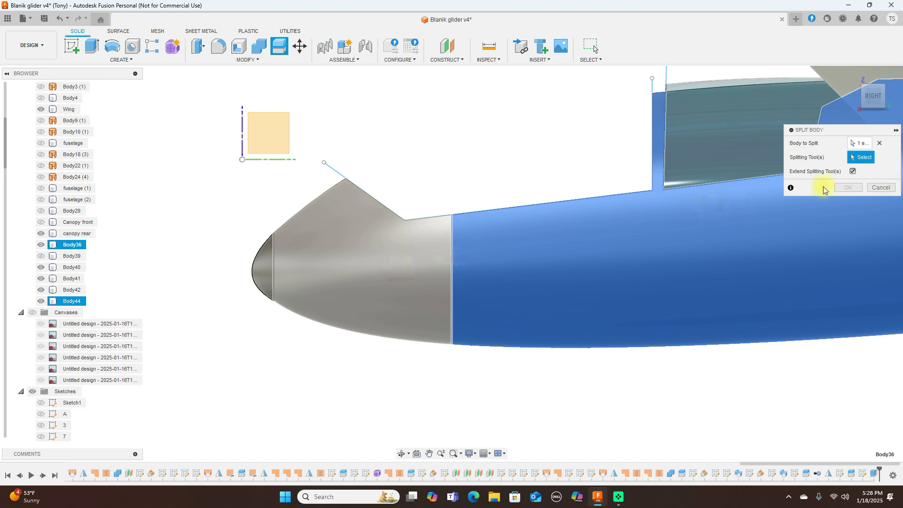
pyautogui.click(881, 143)
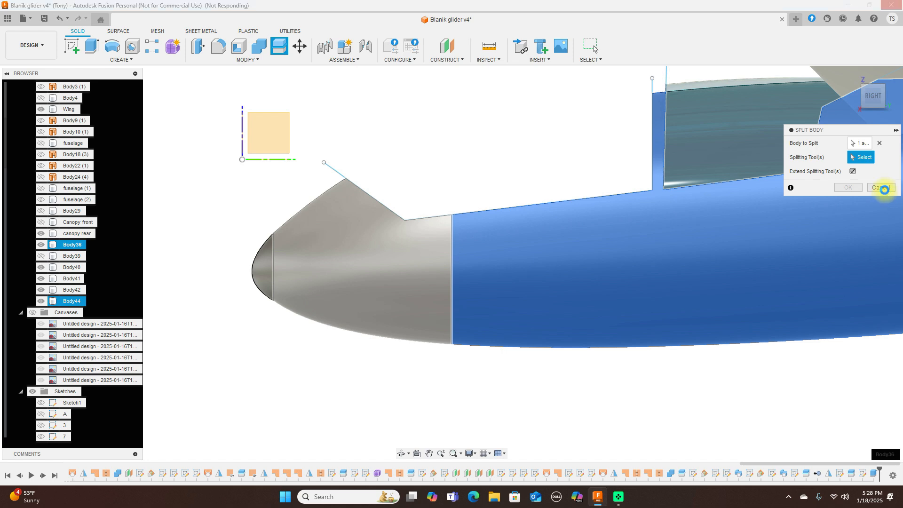
pyautogui.click(885, 189)
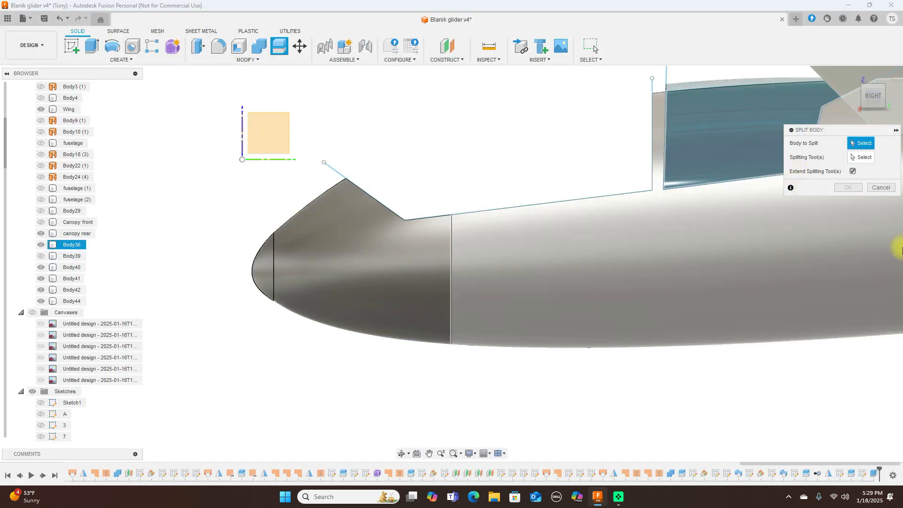
pyautogui.click(881, 187)
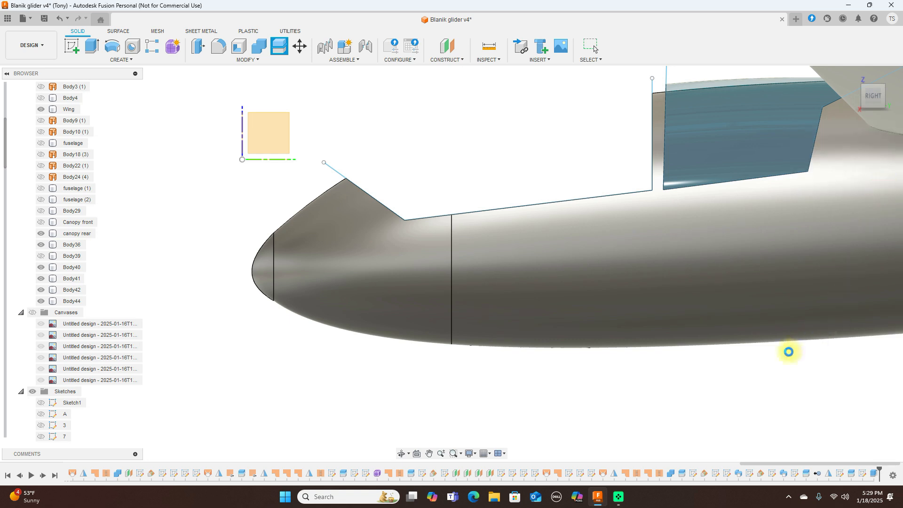
# Step: Pan and zoom along the fuselage, then relaunch Split Body
pyautogui.scroll(-2, 789, 352)
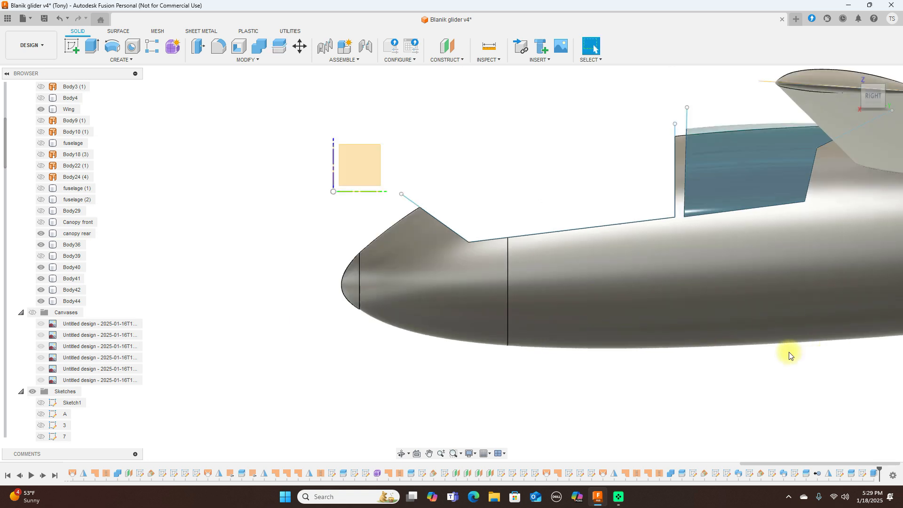
pyautogui.scroll(-1, 789, 352)
pyautogui.scroll(2, 789, 352)
pyautogui.scroll(-2, 789, 353)
pyautogui.moveTo(796, 364); pyautogui.dragTo(633, 363, button='middle')
pyautogui.scroll(-1, 556, 258)
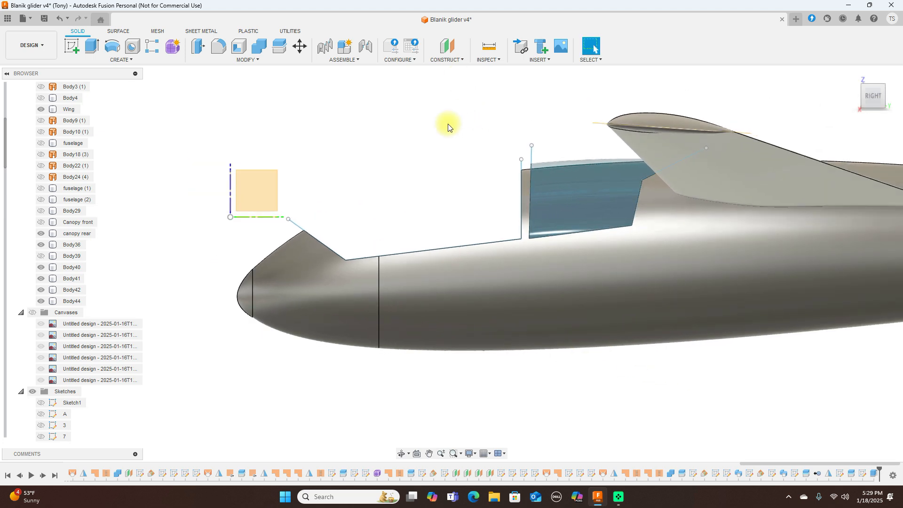
pyautogui.scroll(1, 448, 126)
pyautogui.moveTo(441, 133); pyautogui.dragTo(478, 77, button='middle')
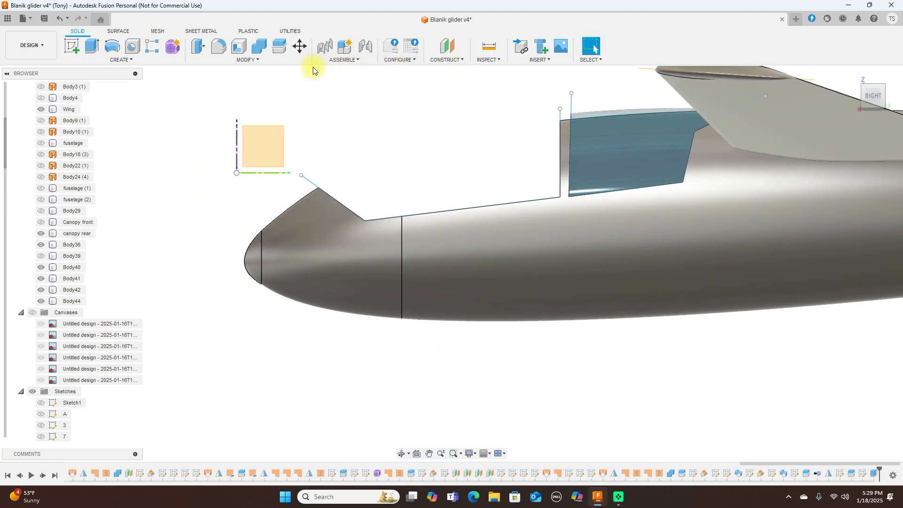
pyautogui.click(276, 51)
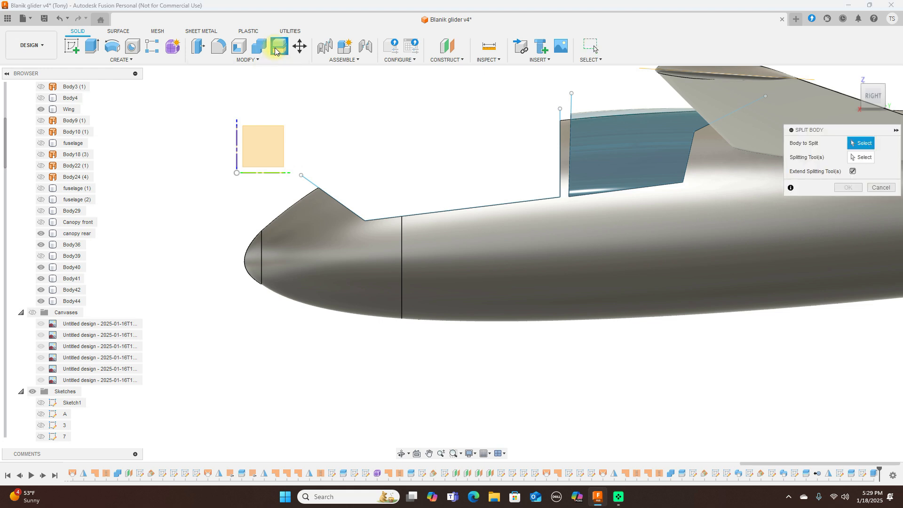
# Step: Split the fuselage with Extend Splitting Tool(s) turned off, yielding the erroring Split8 feature
pyautogui.click(481, 248)
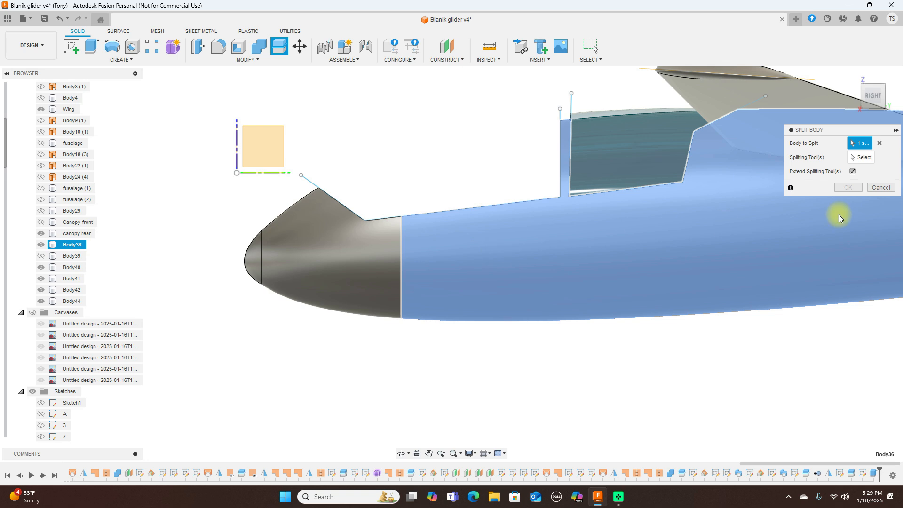
pyautogui.click(862, 158)
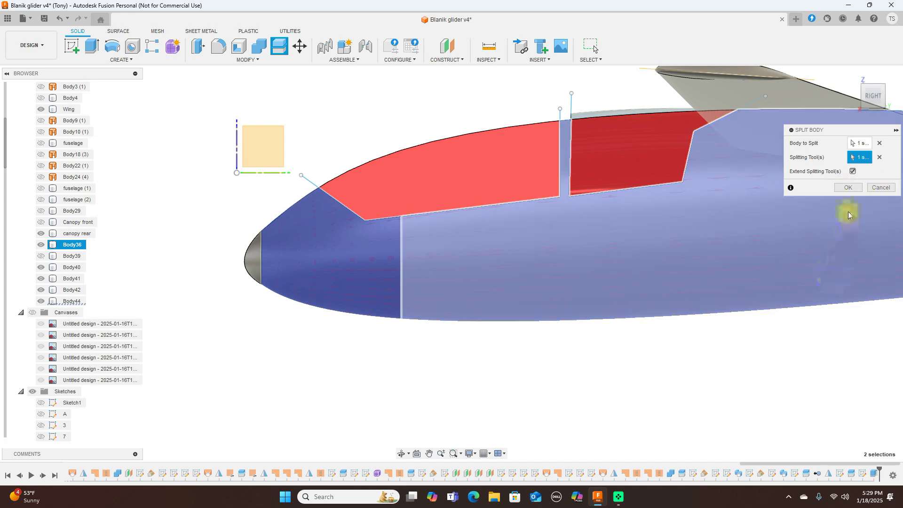
pyautogui.click(853, 171)
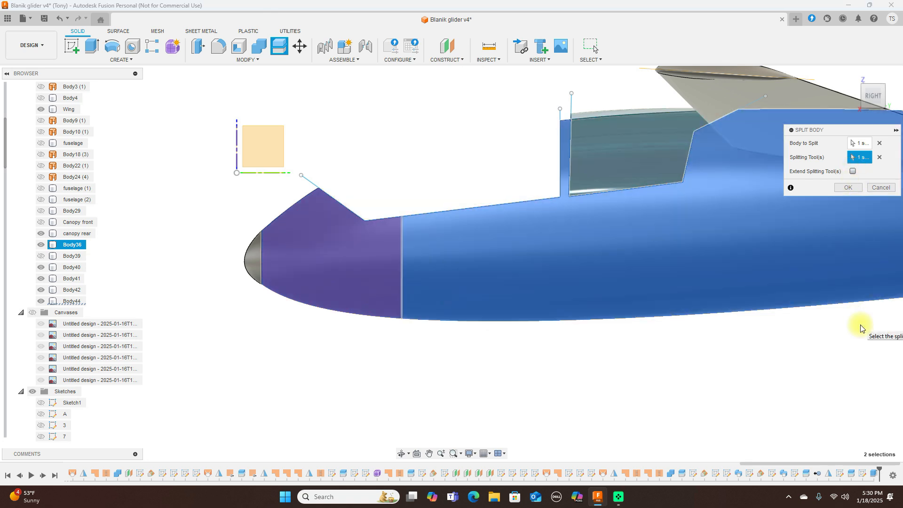
pyautogui.click(850, 188)
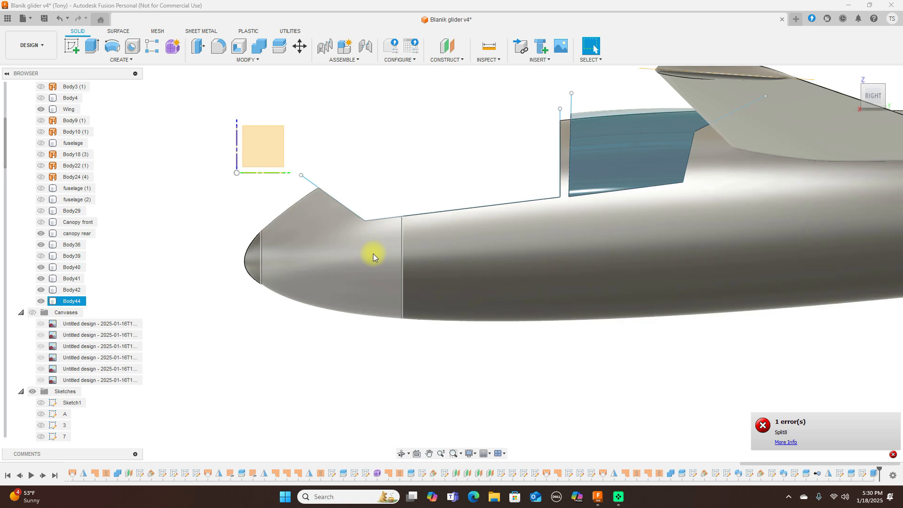
# Step: Briefly hide and reshow the Body44 nose piece while viewing from above the canopy
pyautogui.click(41, 301)
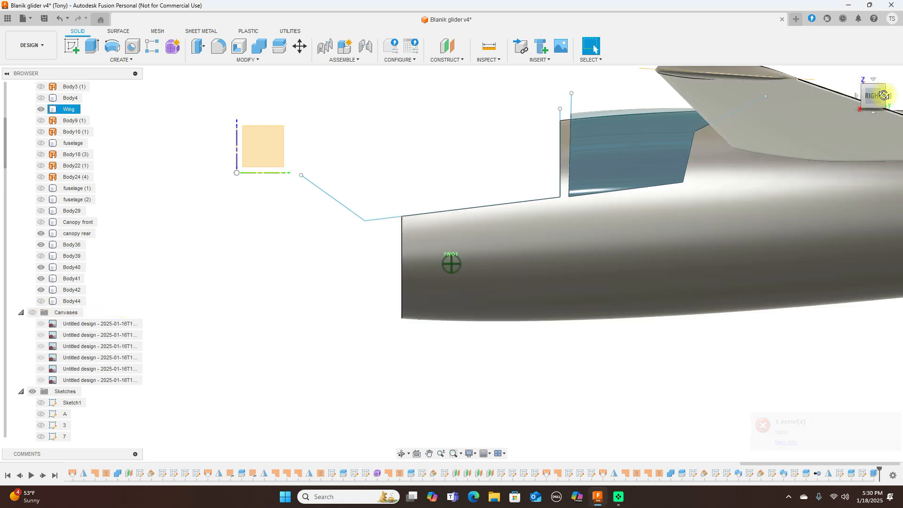
pyautogui.click(868, 97)
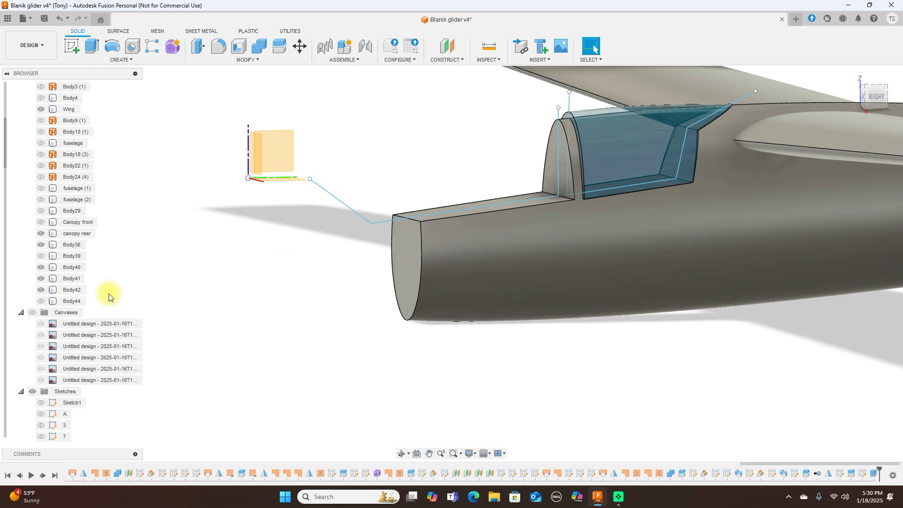
pyautogui.click(41, 301)
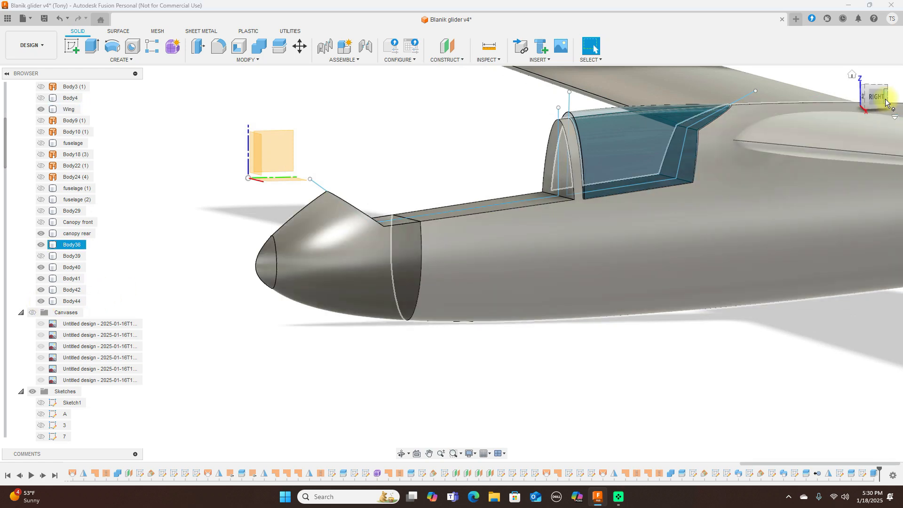
pyautogui.moveTo(883, 97); pyautogui.dragTo(863, 94)
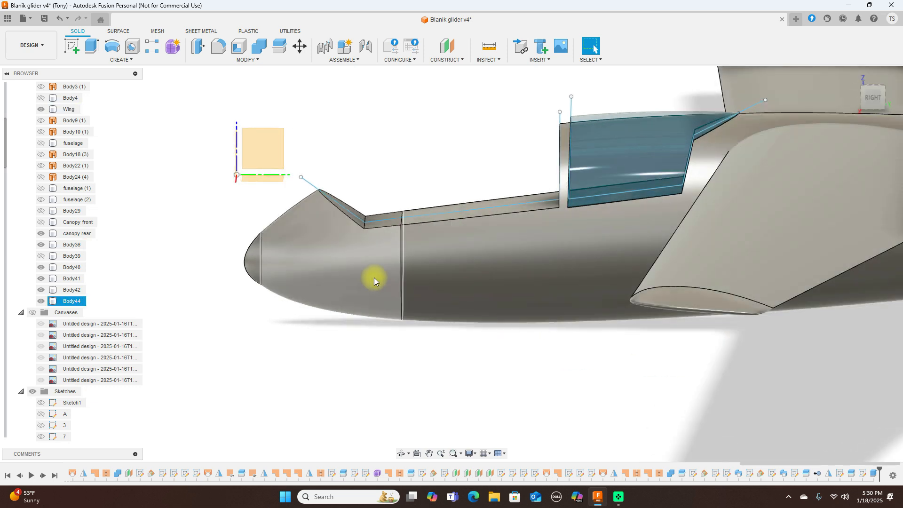
# Step: Hide fuselage Body36 to isolate the nose section and start a new extrusion
pyautogui.click(41, 245)
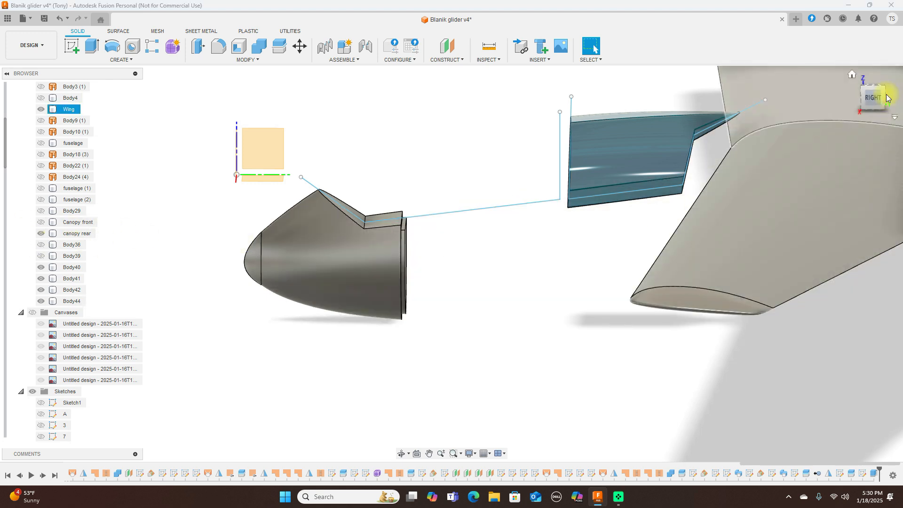
pyautogui.keyDown('shift'); pyautogui.moveTo(452, 262); pyautogui.dragTo(524, 254, button='middle'); pyautogui.keyUp('shift')
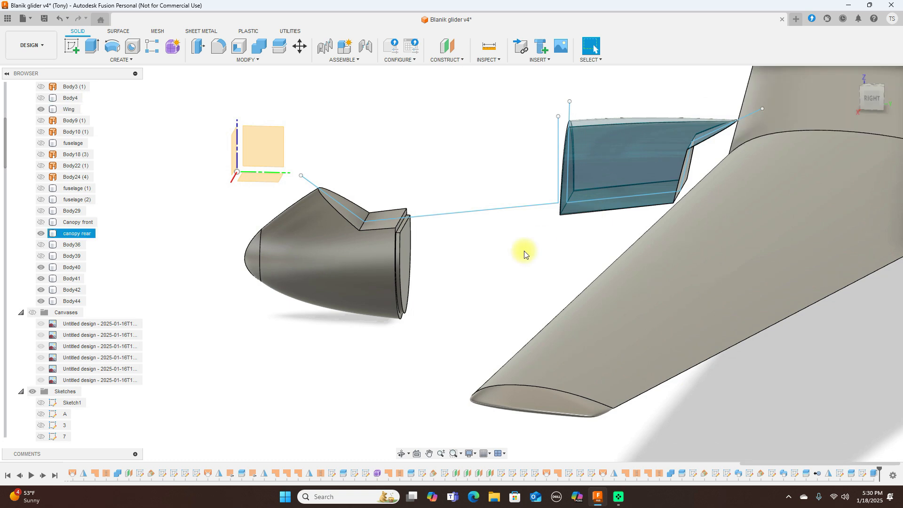
pyautogui.scroll(5, 489, 263)
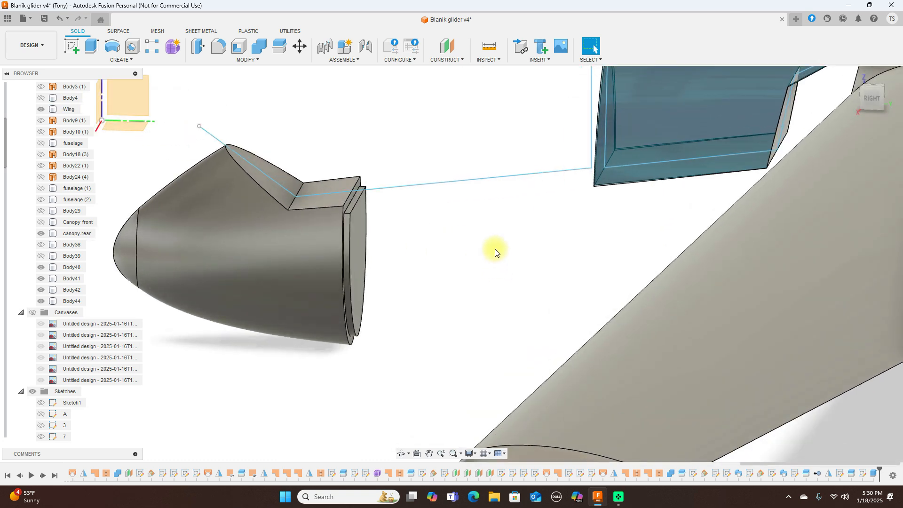
pyautogui.press('e')
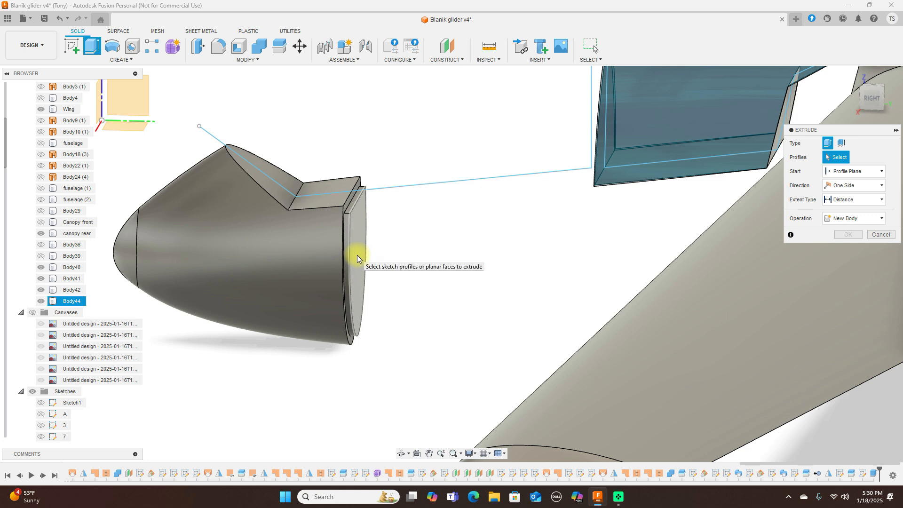
# Step: Cancel the extrusion without creating any geometry
pyautogui.scroll(3, 357, 255)
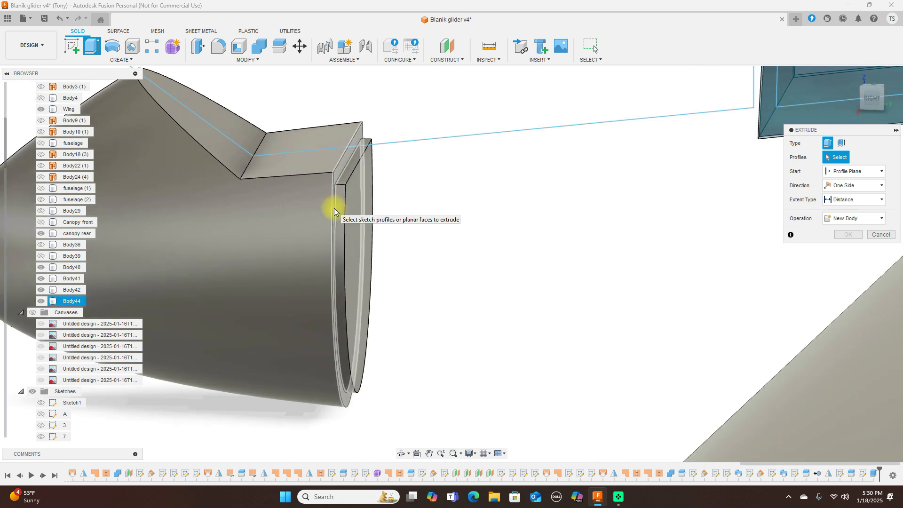
pyautogui.click(878, 234)
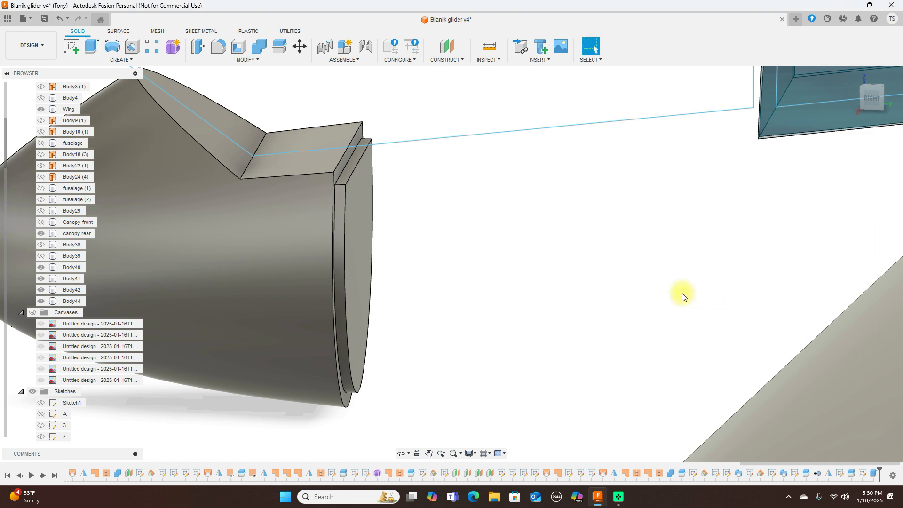
pyautogui.scroll(-3, 684, 295)
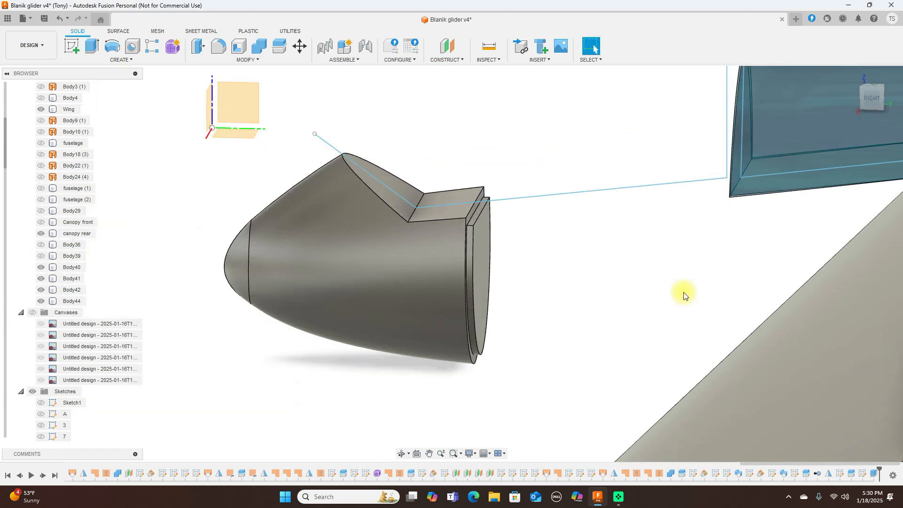
pyautogui.scroll(1, 684, 295)
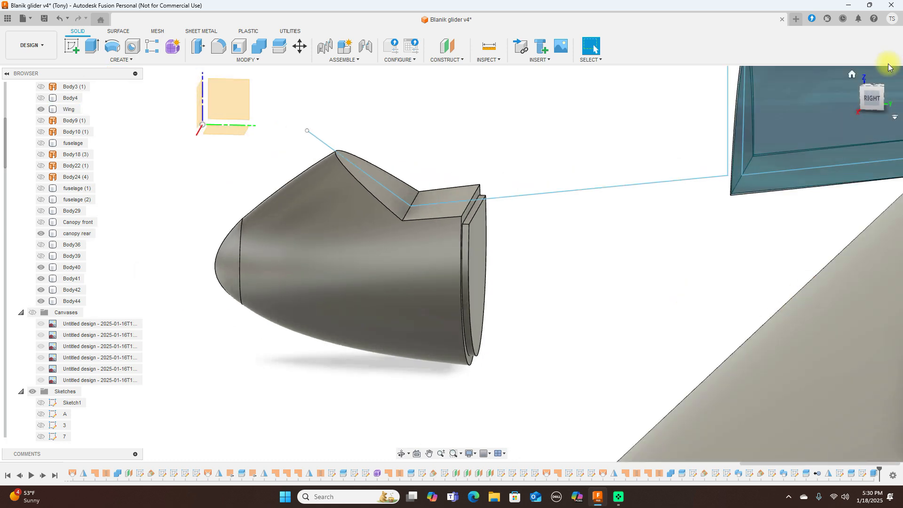
# Step: Orbit around the isolated nose and select the Body44 lip piece to inspect it
pyautogui.moveTo(878, 97); pyautogui.dragTo(857, 89)
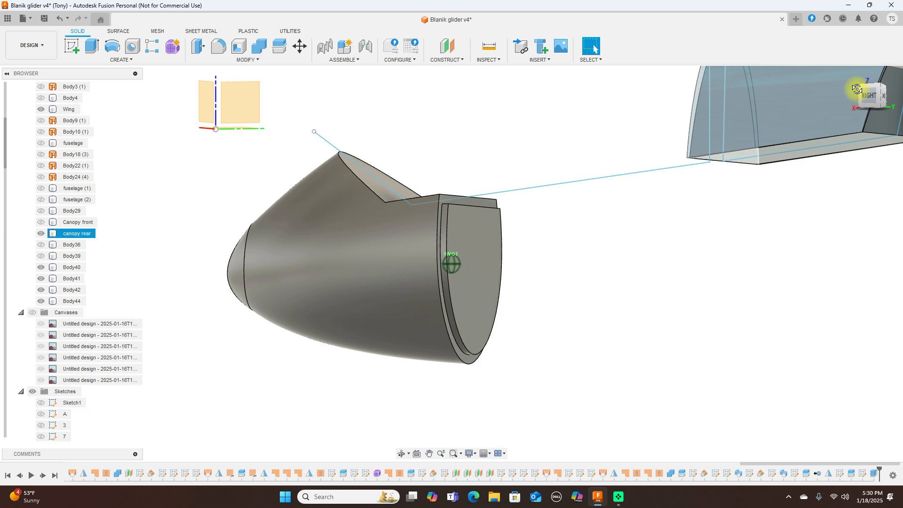
pyautogui.moveTo(857, 89); pyautogui.dragTo(799, 153)
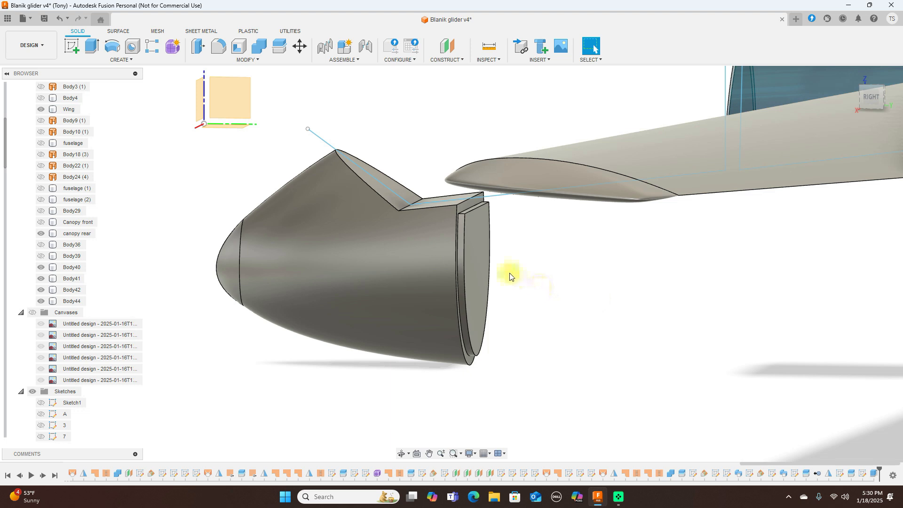
pyautogui.click(482, 272)
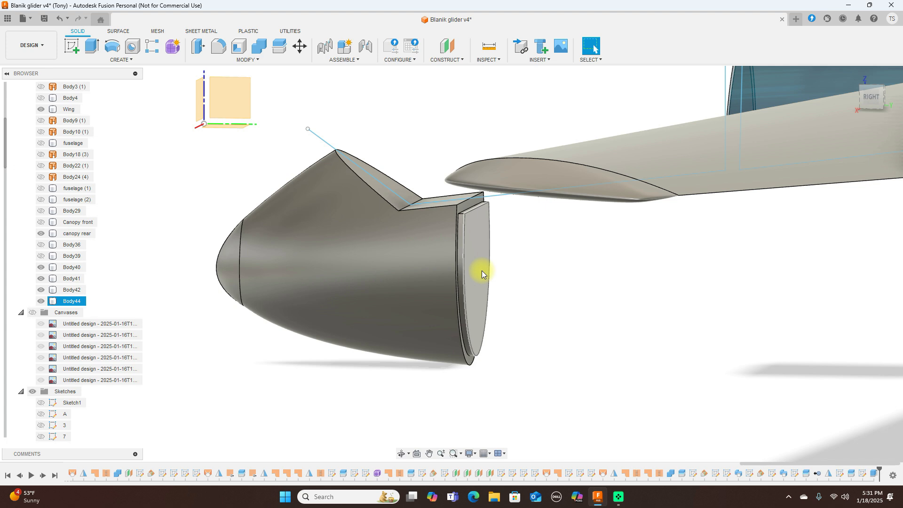
pyautogui.click(763, 425)
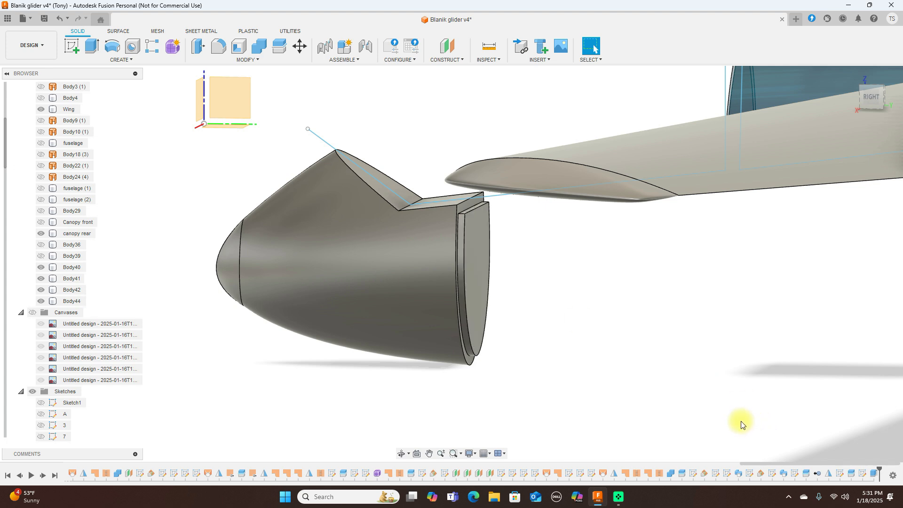
pyautogui.scroll(-1, 751, 408)
pyautogui.scroll(1, 751, 408)
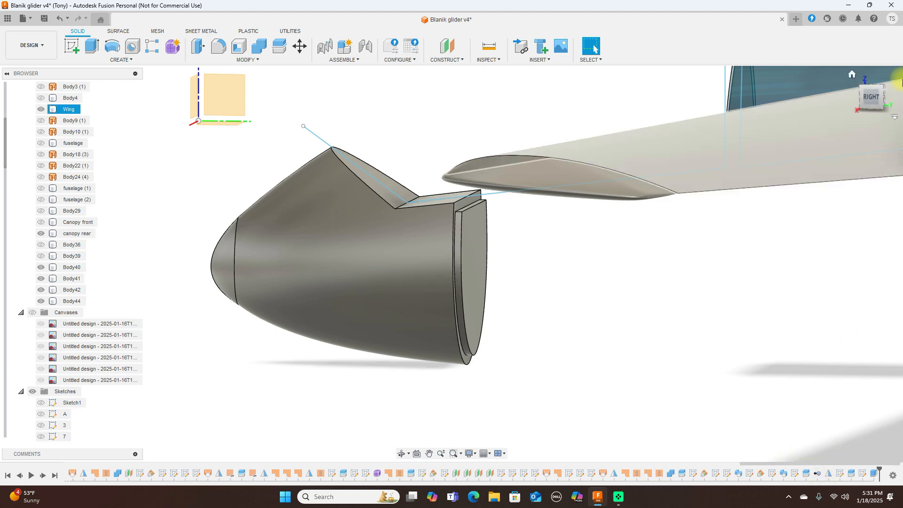
# Step: Restore the window and scroll the design timeline to its last feature, Extrude1
pyautogui.click(871, 6)
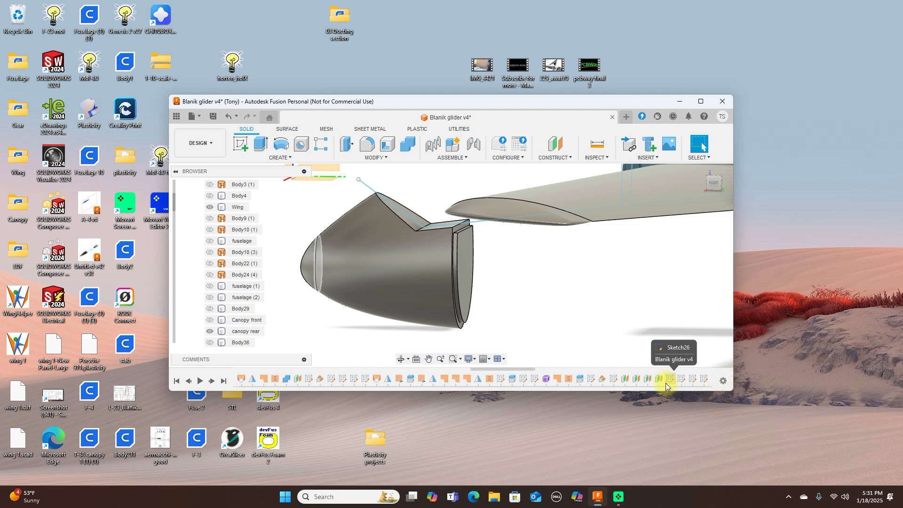
pyautogui.scroll(-2, 665, 383)
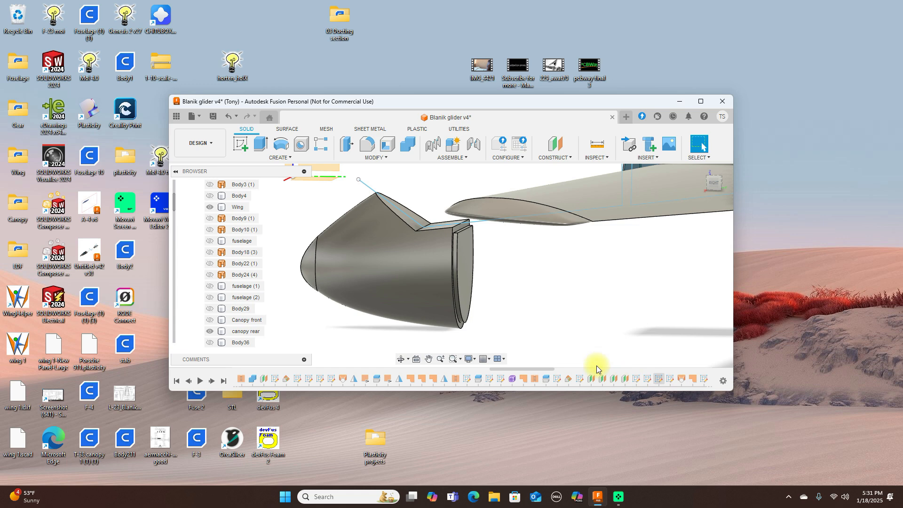
pyautogui.moveTo(547, 368); pyautogui.dragTo(639, 369)
pyautogui.moveTo(724, 370); pyautogui.dragTo(739, 368)
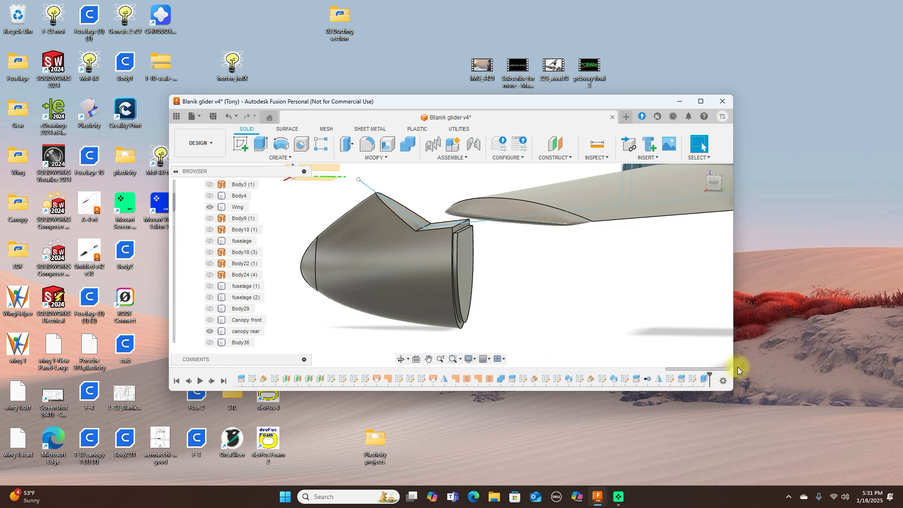
pyautogui.click(704, 380)
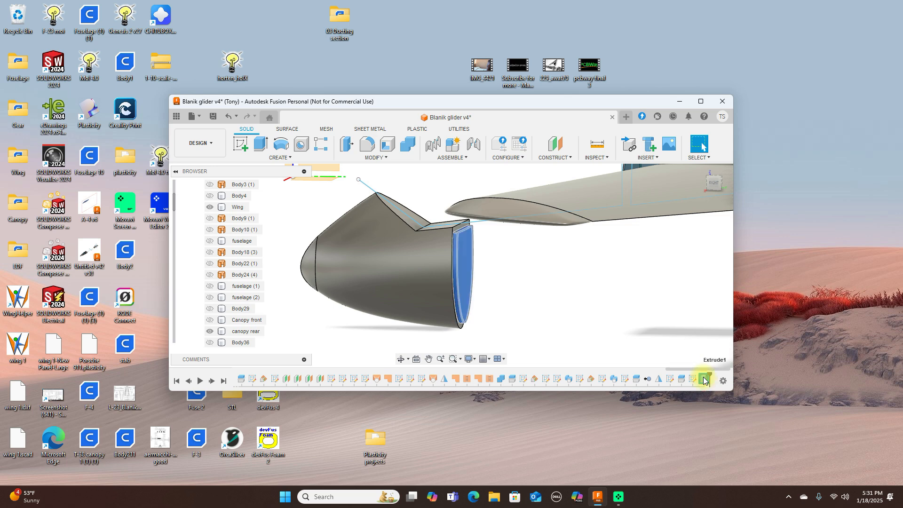
# Step: Edit the Split6 feature from the timeline and maximize the window
pyautogui.rightClick(704, 380)
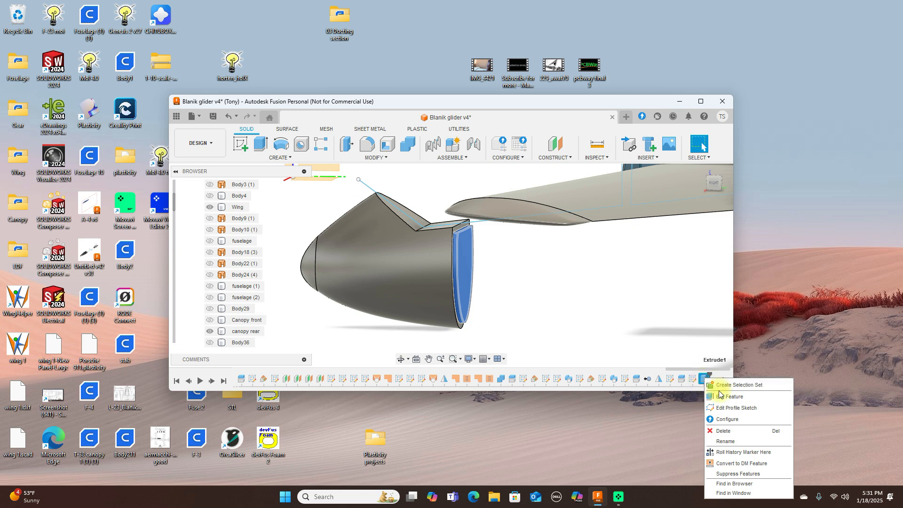
pyautogui.click(772, 318)
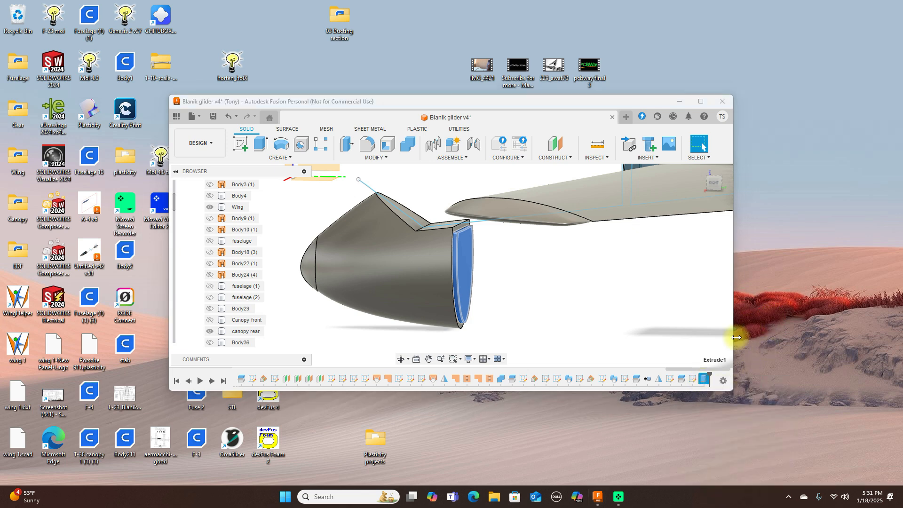
pyautogui.rightClick(636, 379)
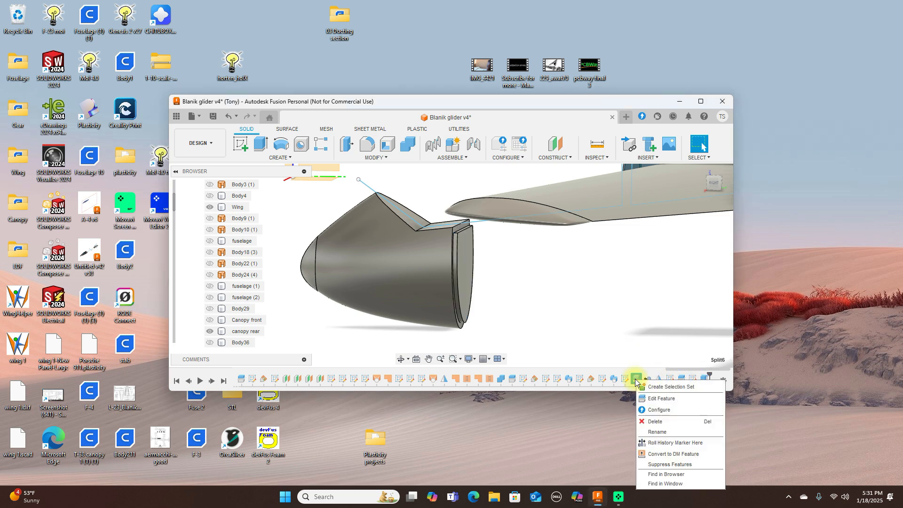
pyautogui.click(654, 398)
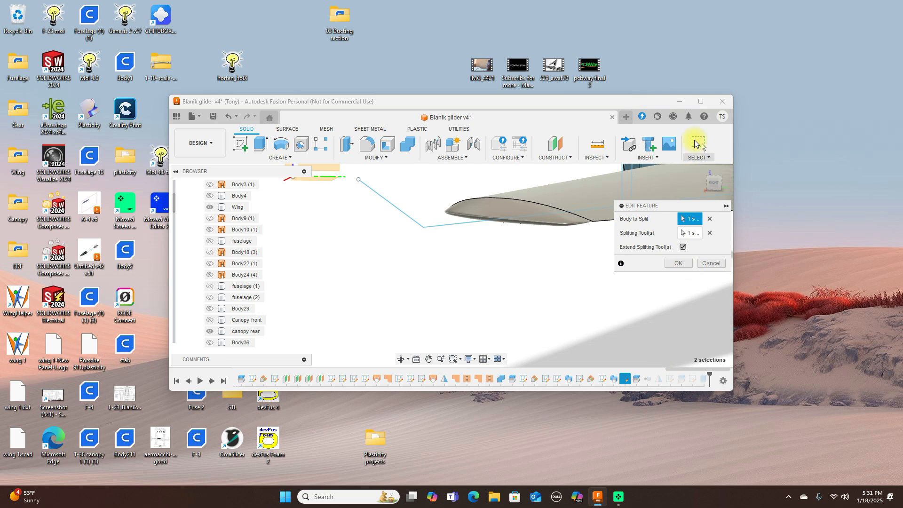
pyautogui.click(702, 104)
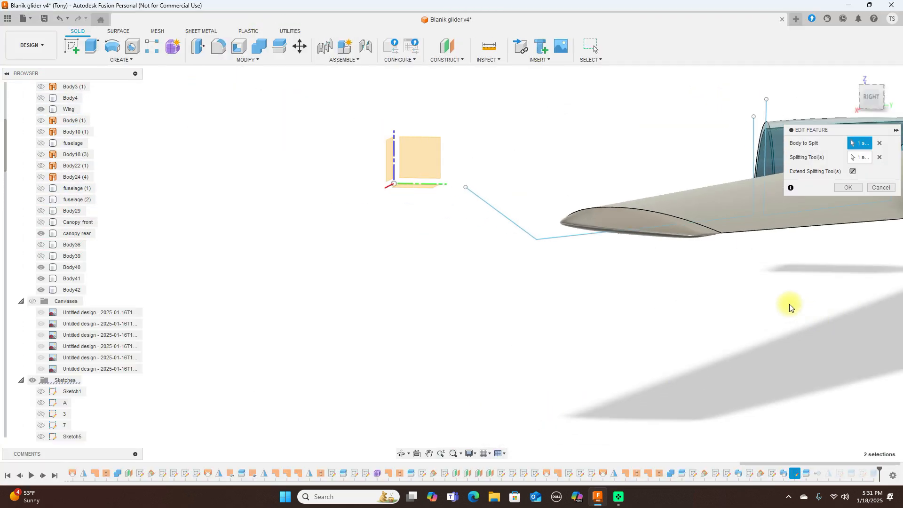
# Step: Cancel the Split6 edit without making changes
pyautogui.moveTo(790, 307); pyautogui.dragTo(626, 304, button='middle')
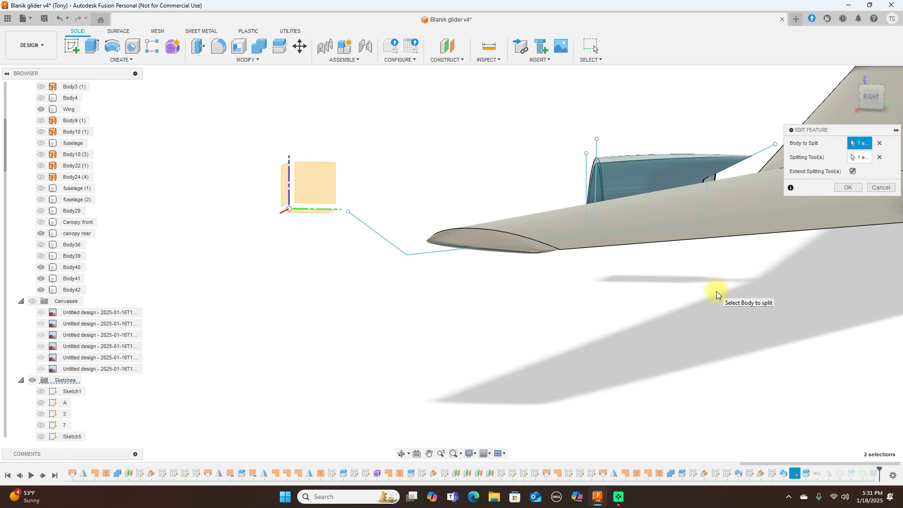
pyautogui.click(886, 188)
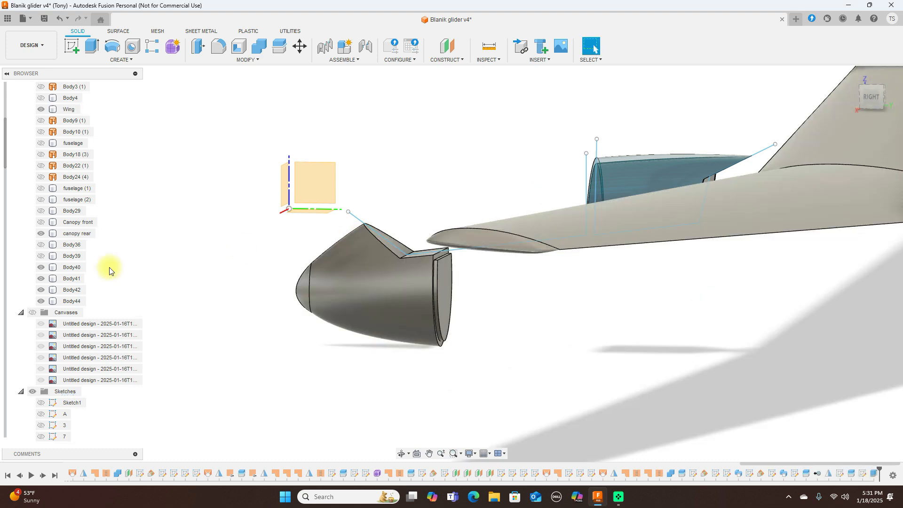
pyautogui.click(43, 259)
pyautogui.click(43, 258)
# Step: Show fuselage Body36 again and view the glider straight from the side
pyautogui.click(45, 244)
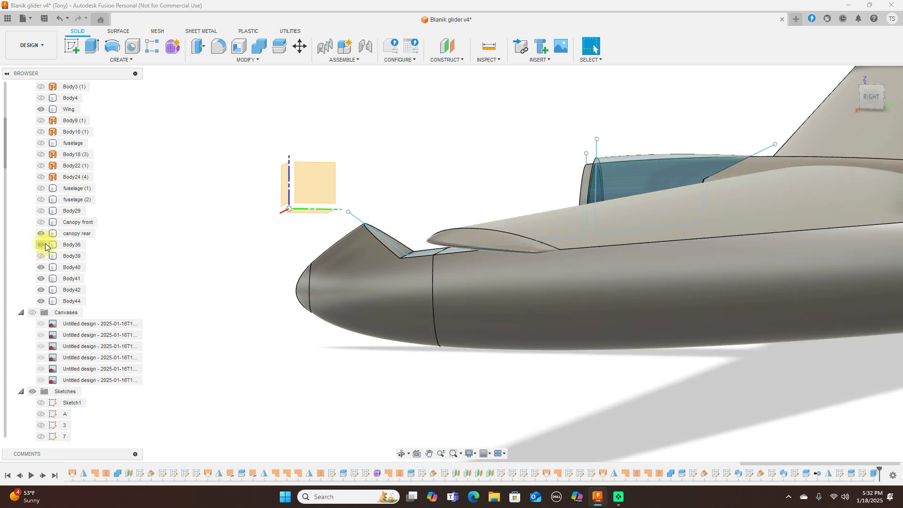
pyautogui.click(823, 134)
pyautogui.click(865, 98)
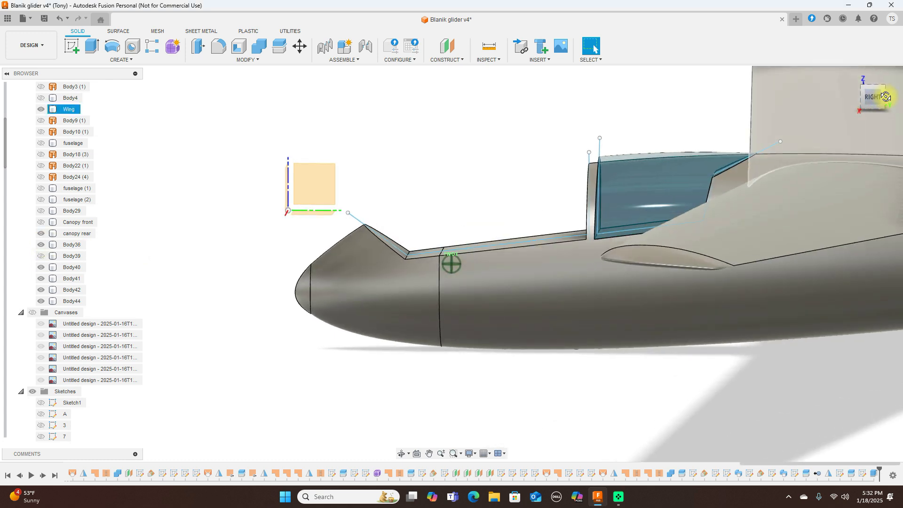
pyautogui.click(563, 272)
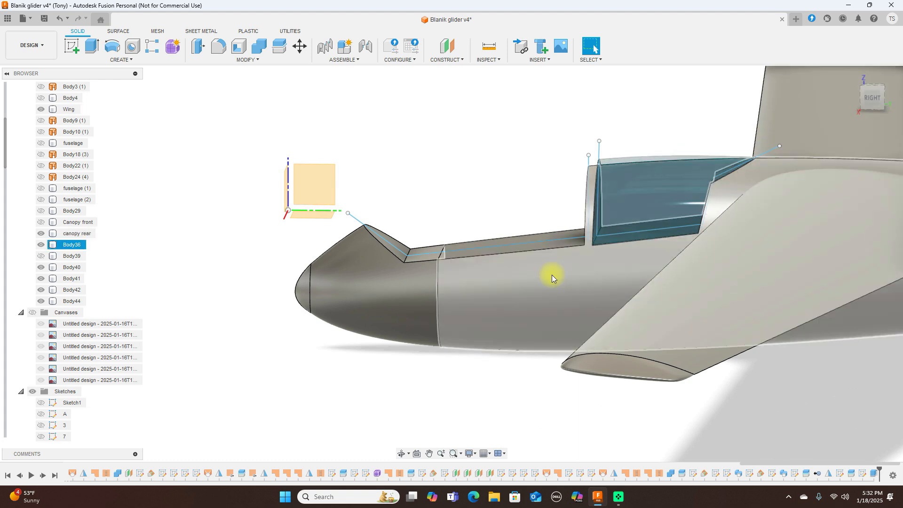
pyautogui.press('Escape')
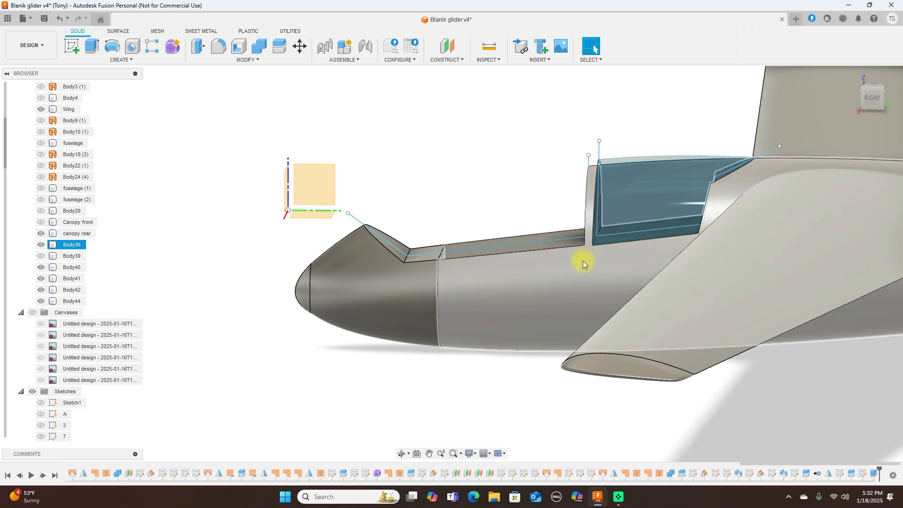
# Step: Hide Body36 again, restore the window, and scroll the timeline to its latest features
pyautogui.click(41, 245)
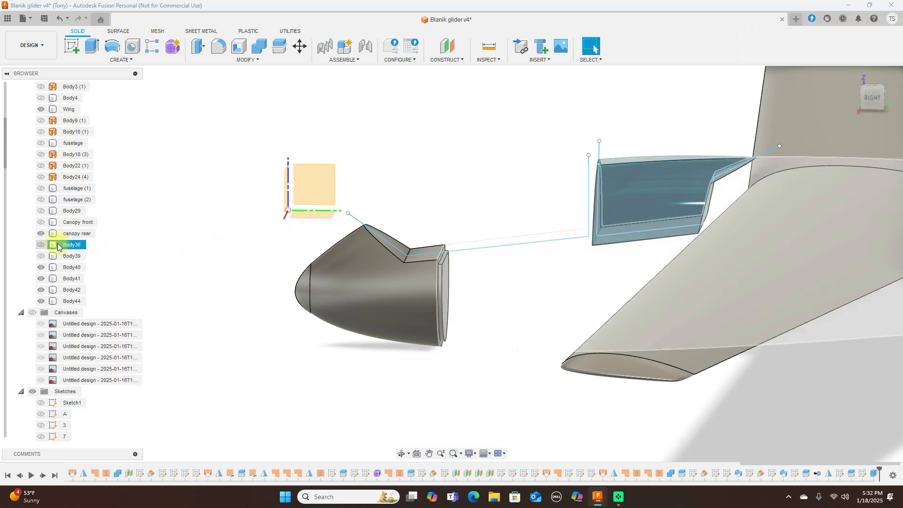
pyautogui.moveTo(880, 98); pyautogui.dragTo(863, 101)
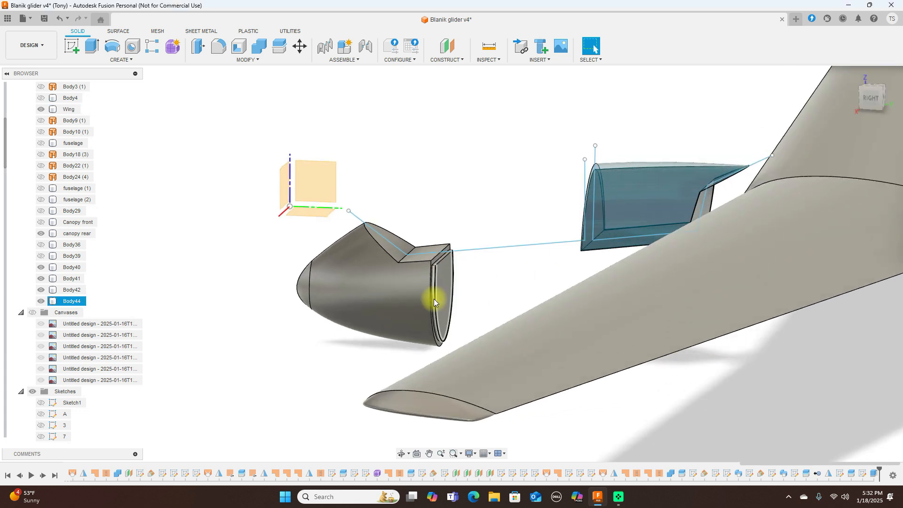
pyautogui.scroll(3, 434, 299)
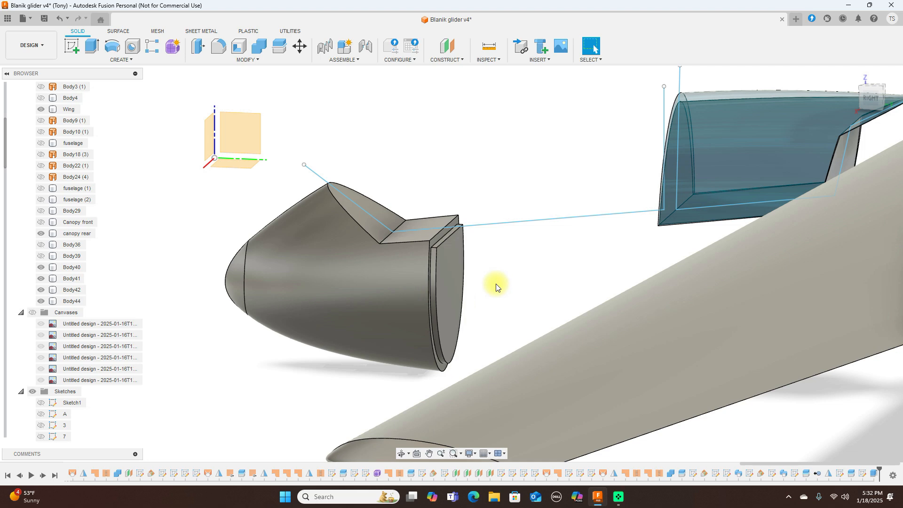
pyautogui.scroll(-3, 496, 287)
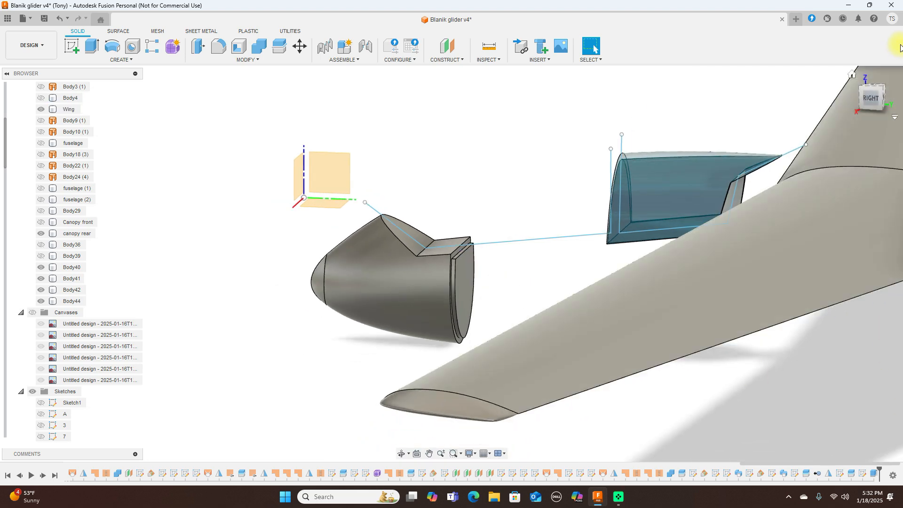
pyautogui.click(869, 5)
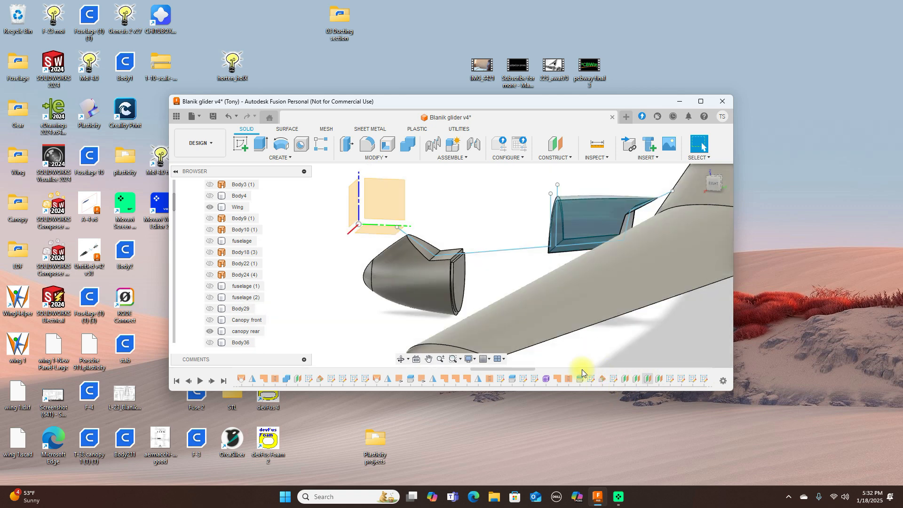
pyautogui.moveTo(535, 369); pyautogui.dragTo(734, 360)
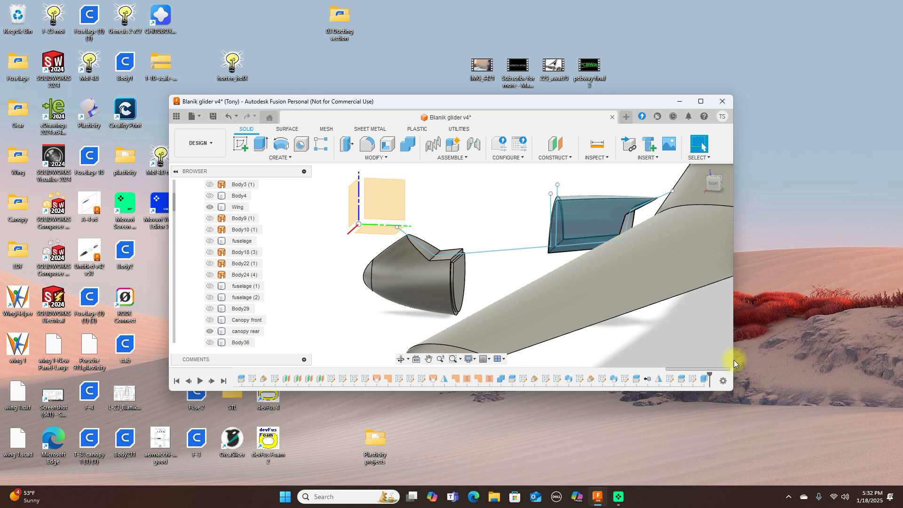
# Step: Change the Extrude1 lip extrusion's operation to New Body, creating Body45
pyautogui.rightClick(704, 381)
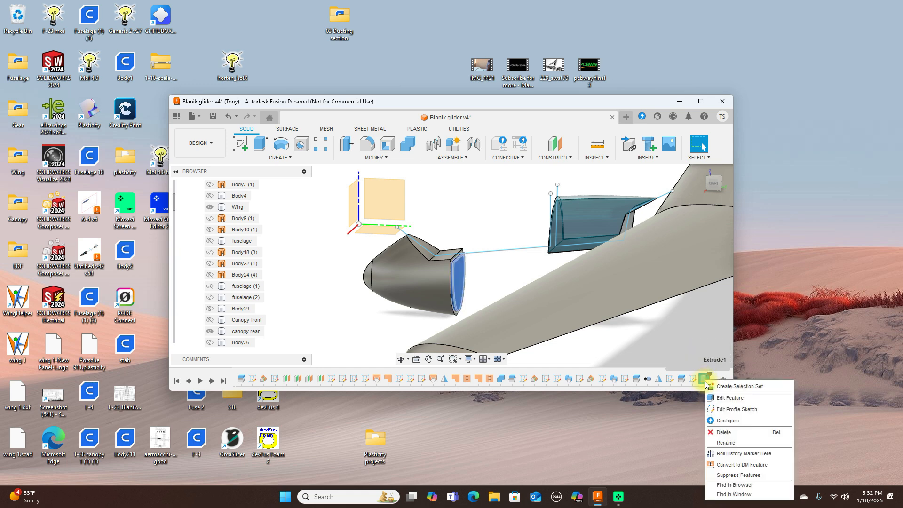
pyautogui.click(723, 398)
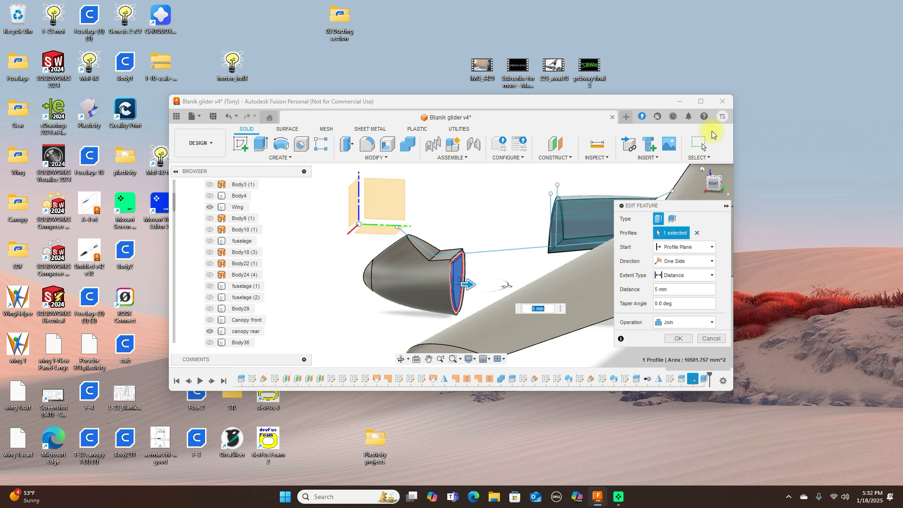
pyautogui.click(701, 102)
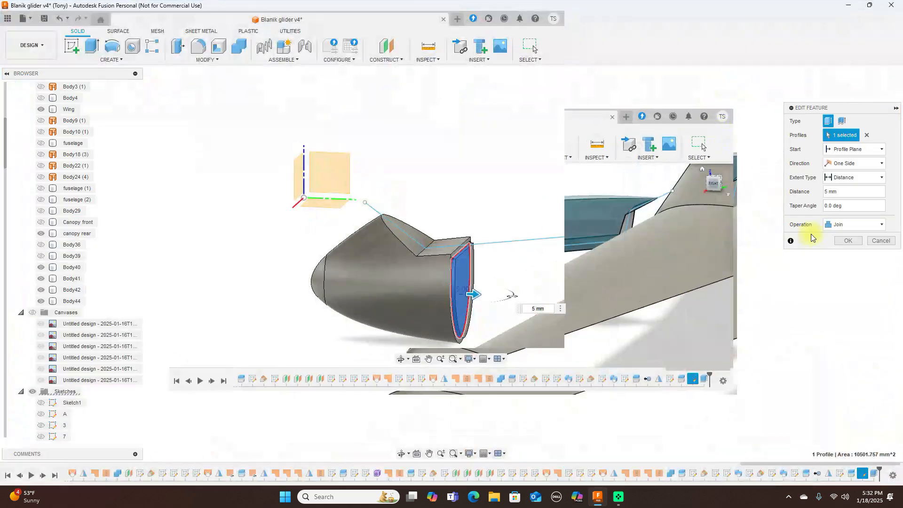
pyautogui.click(880, 248)
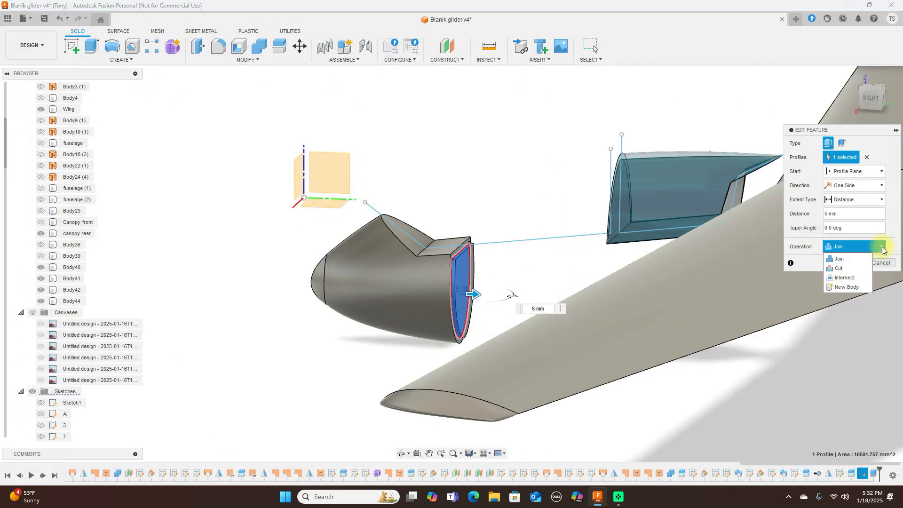
pyautogui.click(847, 287)
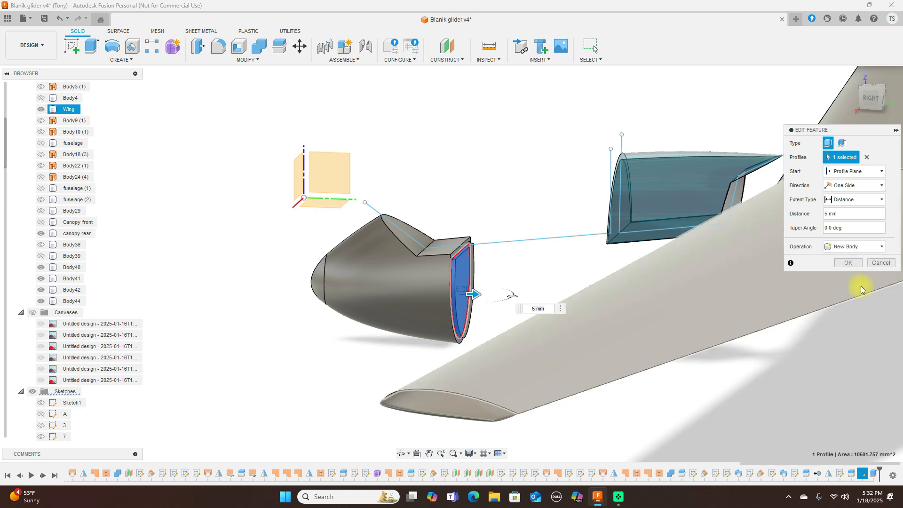
pyautogui.click(850, 264)
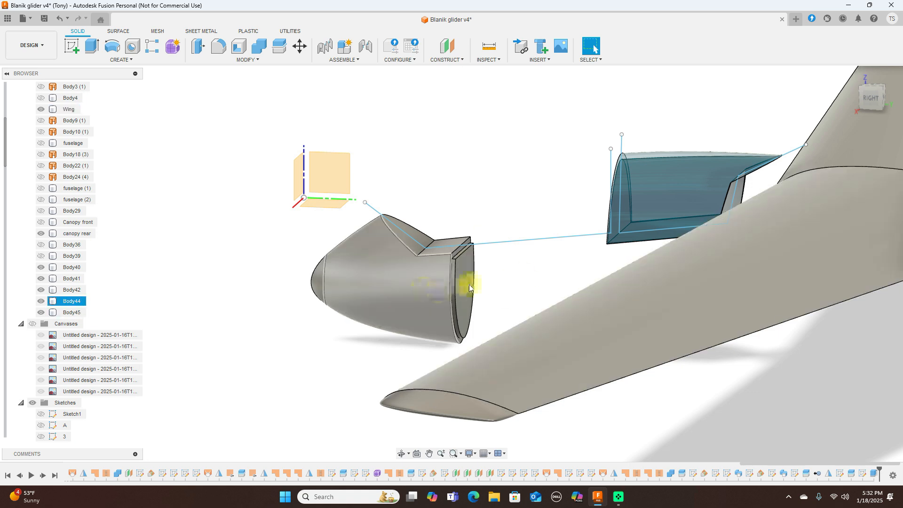
# Step: Hide lip Body45 and nose Body44, show Body36, and orbit to its front end
pyautogui.click(42, 312)
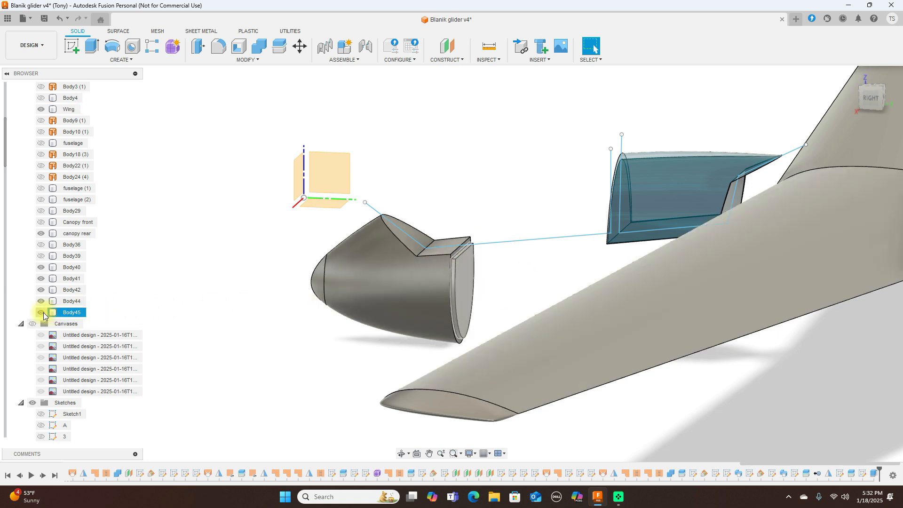
pyautogui.click(43, 302)
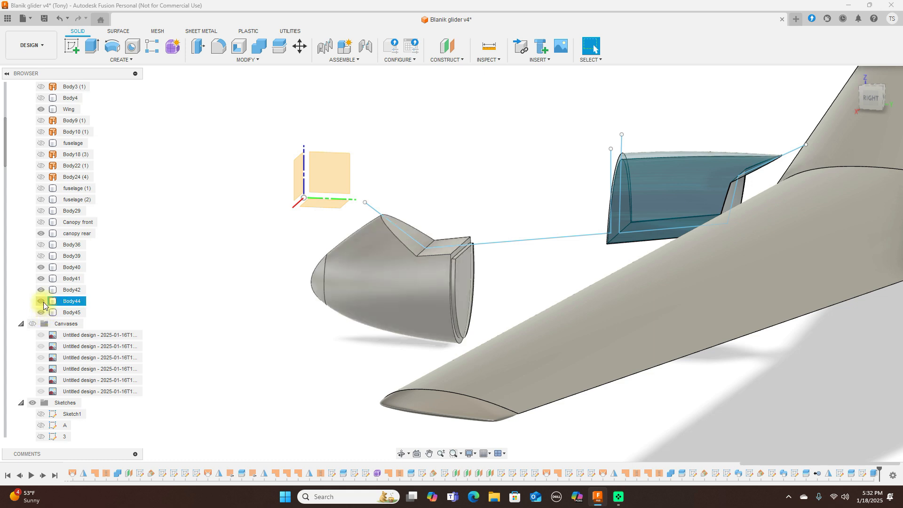
pyautogui.click(42, 302)
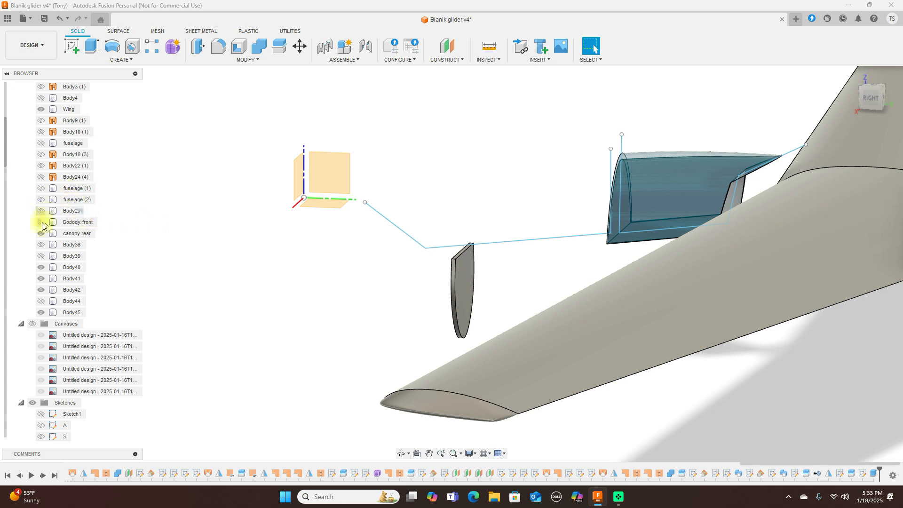
pyautogui.click(40, 245)
pyautogui.click(40, 245)
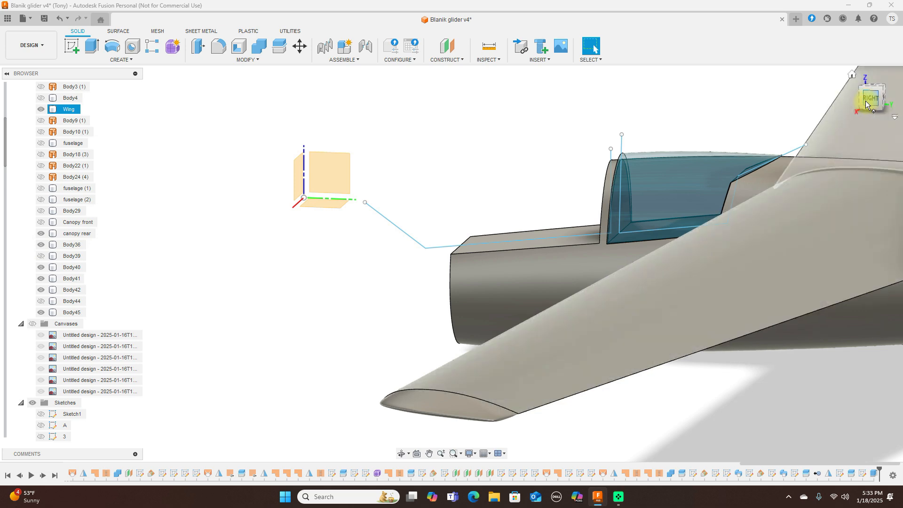
pyautogui.moveTo(863, 100)
pyautogui.mouseDown()
pyautogui.moveTo(873, 100)
pyautogui.moveTo(15, 101)
pyautogui.moveTo(843, 112)
pyautogui.mouseUp()
pyautogui.scroll(3, 402, 288)
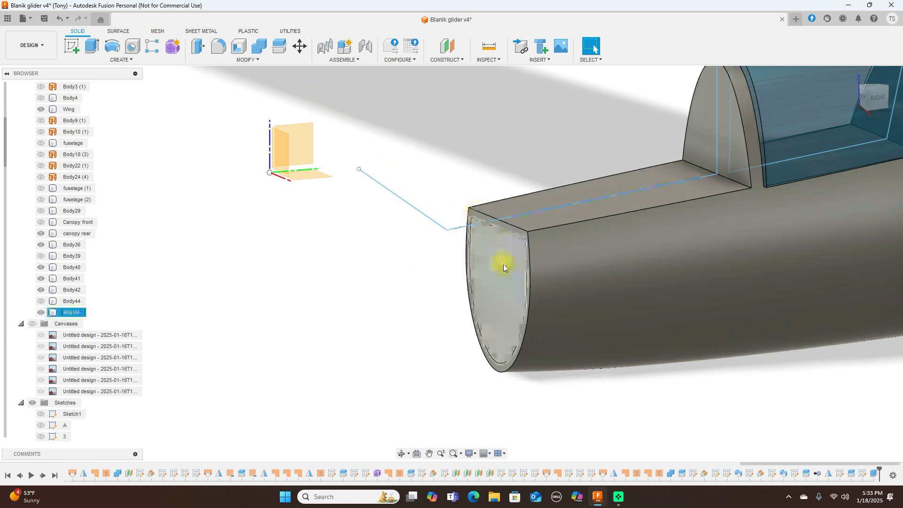
# Step: Keep the Body45 lip hidden so the offset outline on the cut face shows
pyautogui.click(52, 312)
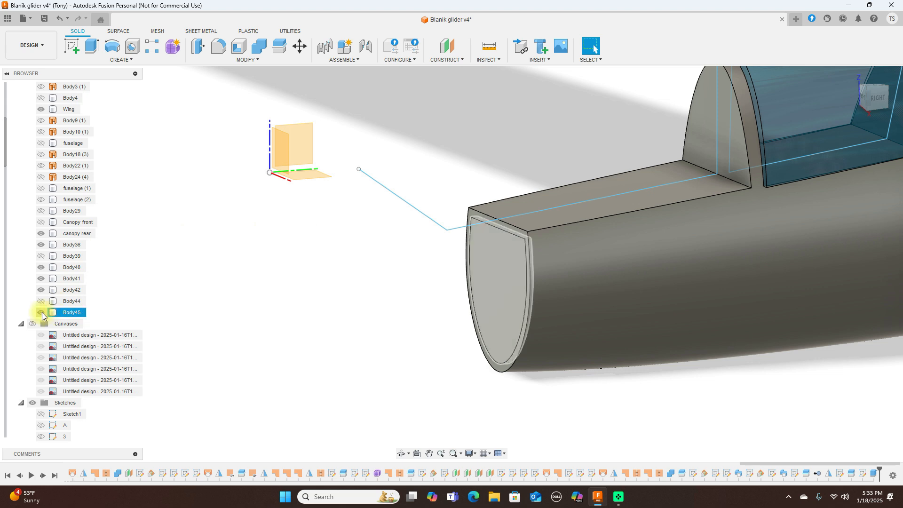
pyautogui.click(42, 312)
pyautogui.click(822, 128)
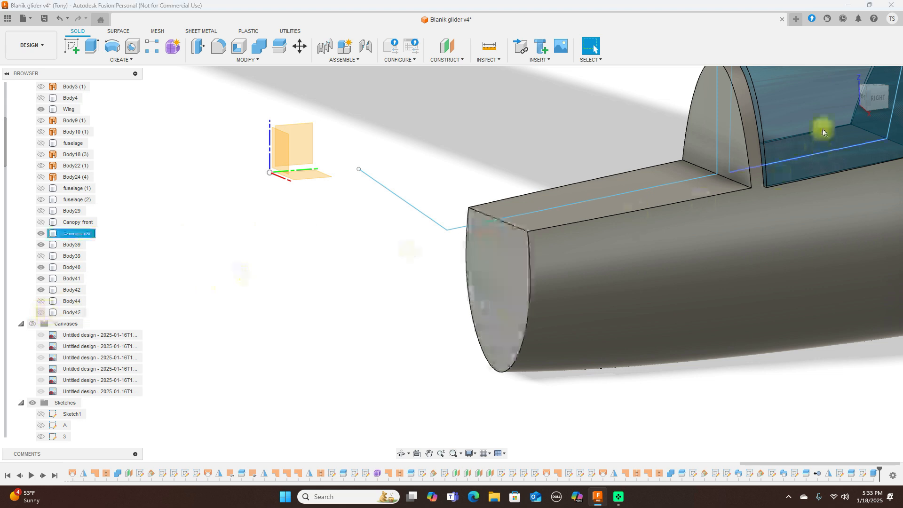
pyautogui.click(617, 135)
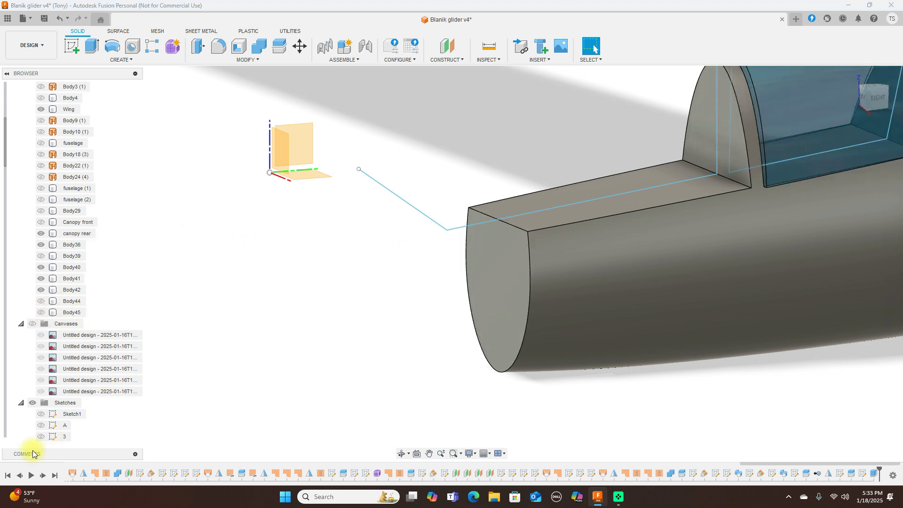
pyautogui.scroll(-5, 39, 415)
pyautogui.scroll(-7, 40, 414)
# Step: Show Sketch40 and extrude-cut its inner profile 7 mm into the fuselage's front face
pyautogui.click(45, 347)
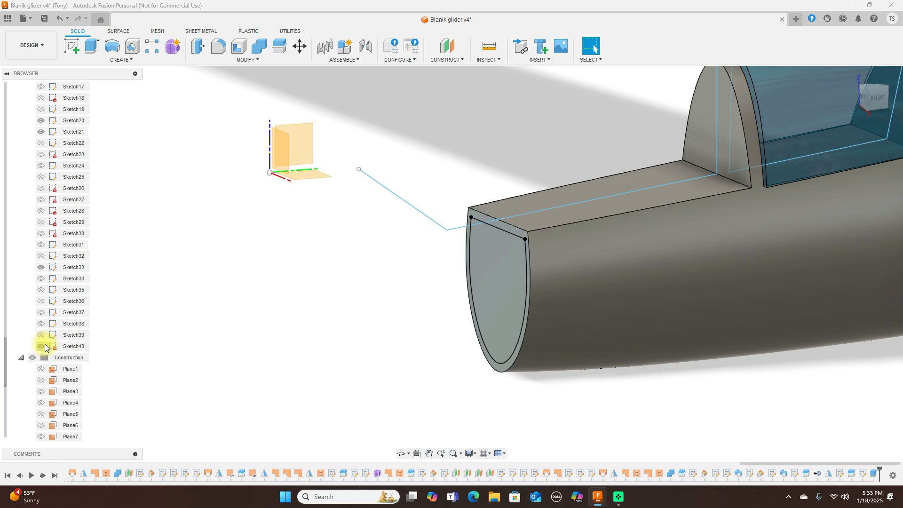
pyautogui.click(488, 269)
pyautogui.click(287, 411)
pyautogui.press('e')
pyautogui.click(498, 288)
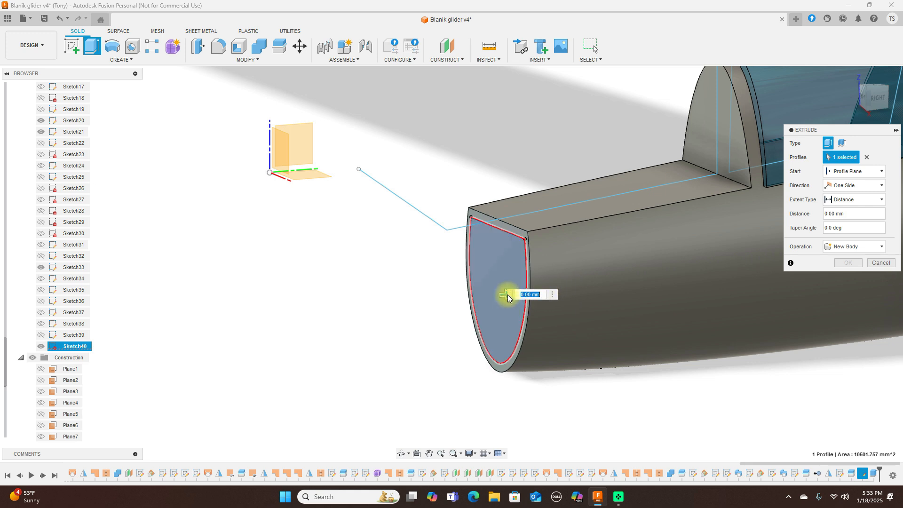
pyautogui.moveTo(507, 295); pyautogui.dragTo(517, 295)
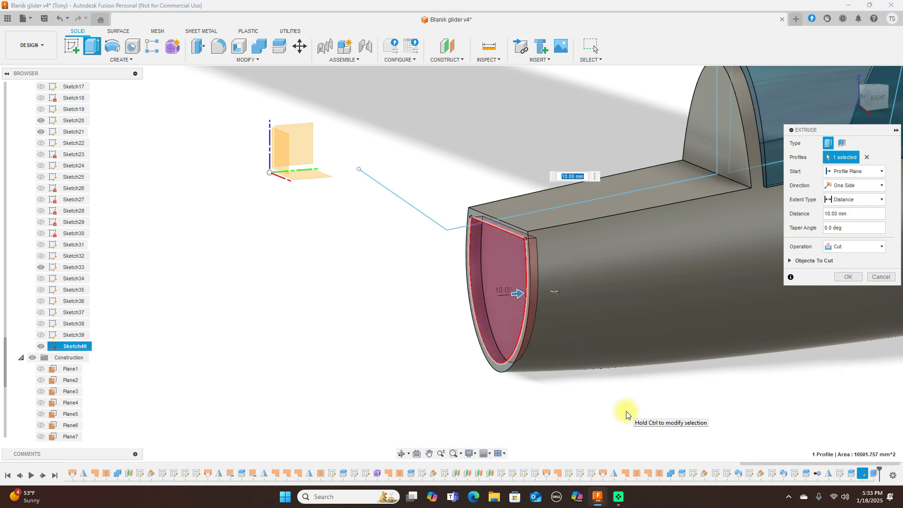
pyautogui.press('BackSpace')
pyautogui.write('7')
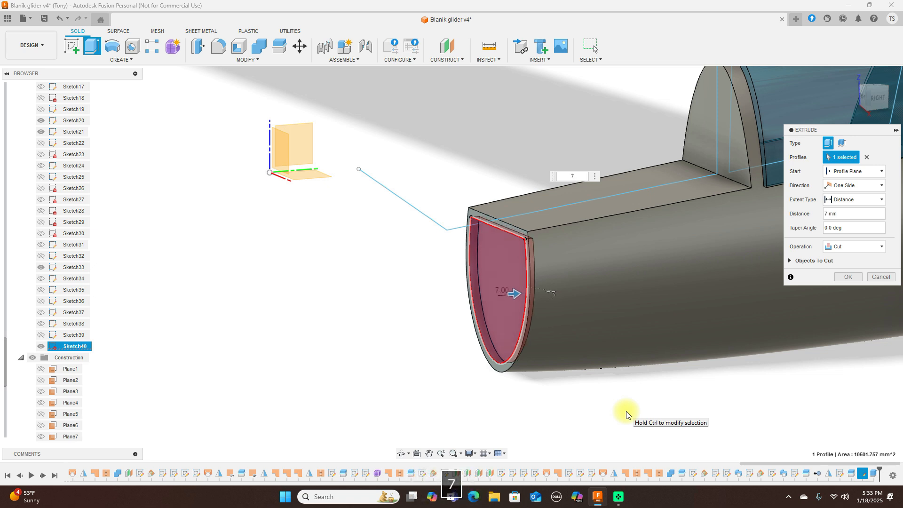
pyautogui.click(848, 278)
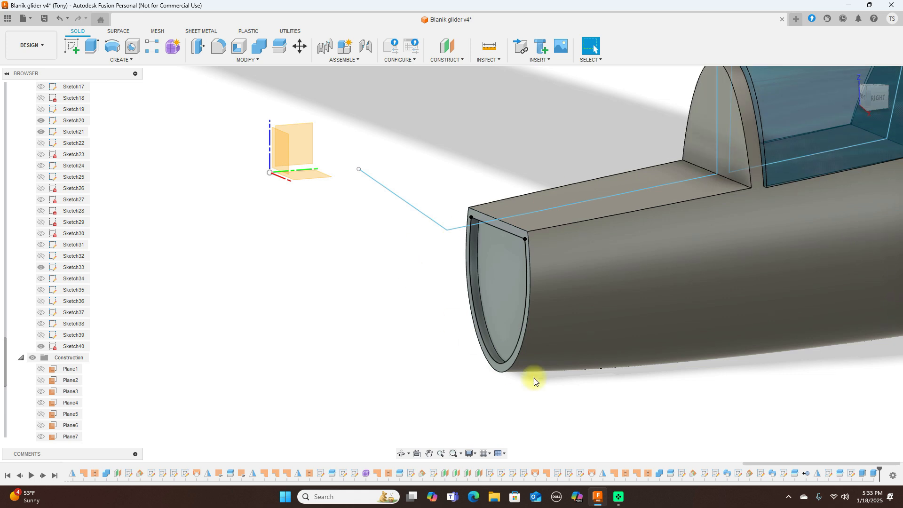
# Step: Collapse the Sketches folder and set a slightly orbited right-side view of the model
pyautogui.click(876, 98)
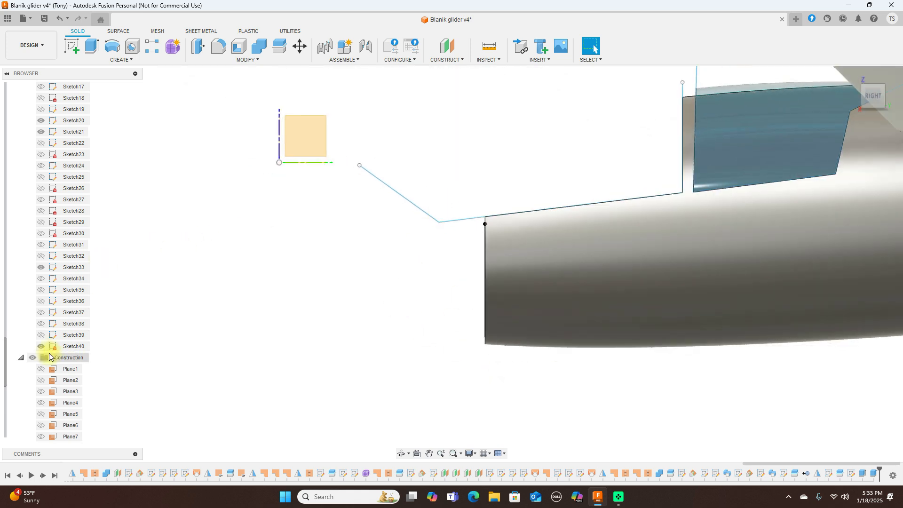
pyautogui.scroll(5, 75, 293)
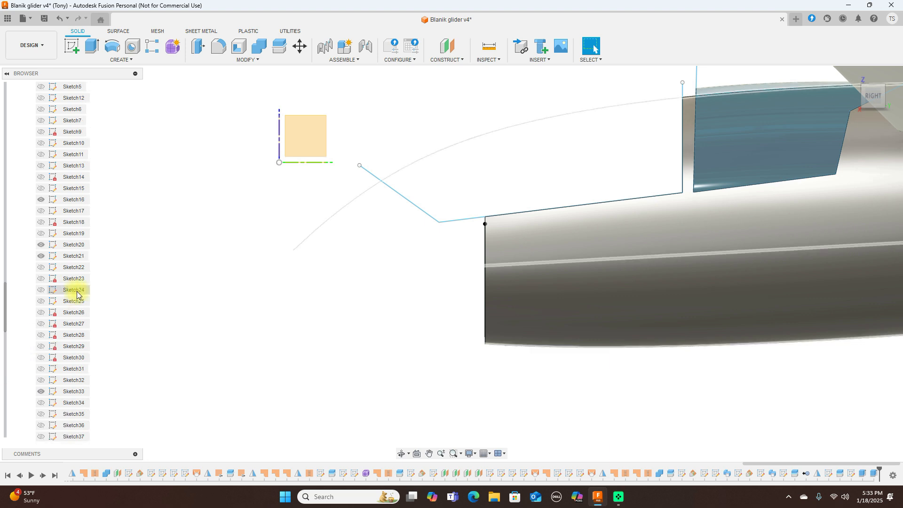
pyautogui.scroll(3, 76, 294)
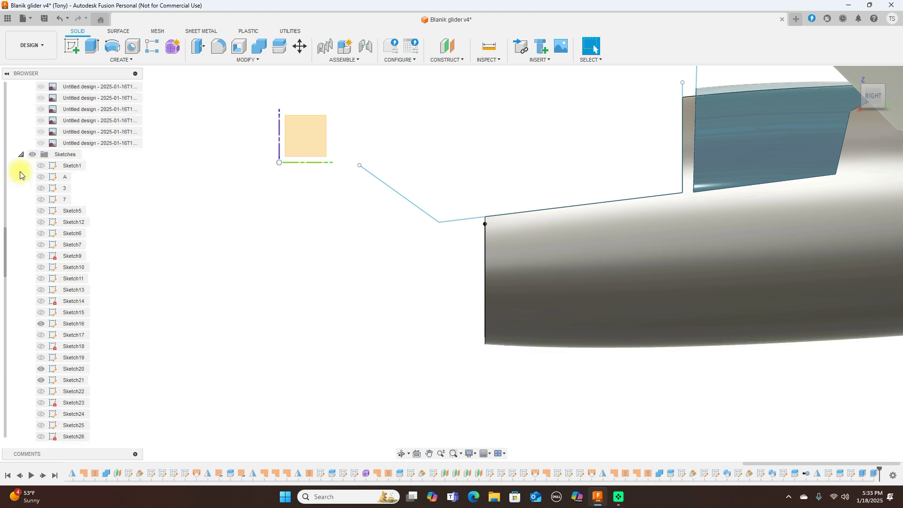
pyautogui.click(20, 154)
pyautogui.scroll(4, 47, 221)
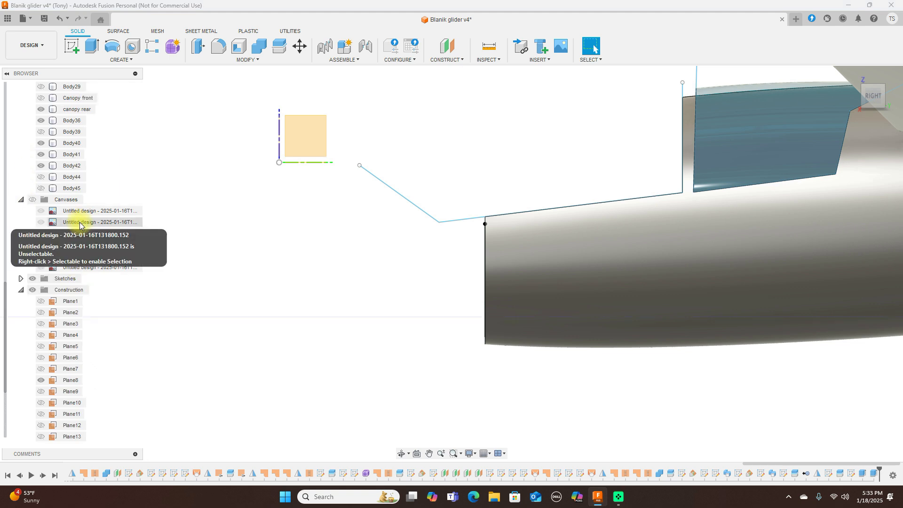
pyautogui.click(776, 132)
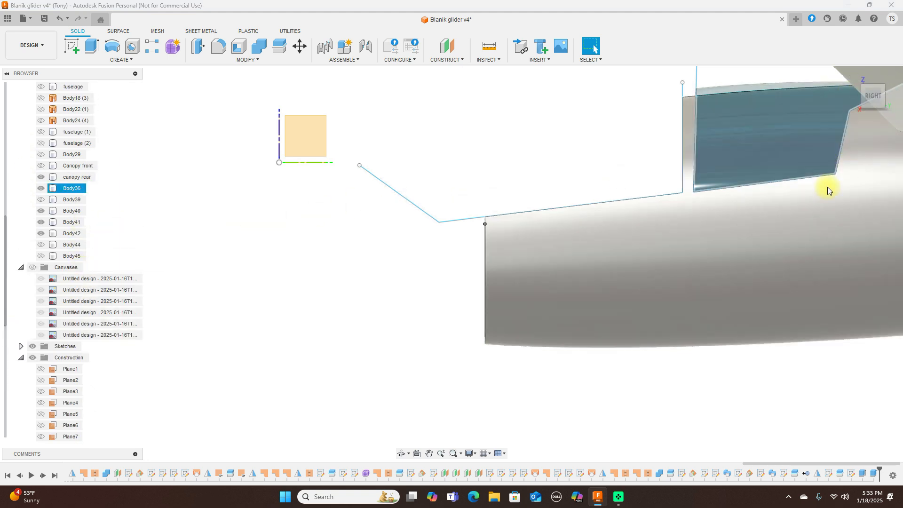
pyautogui.scroll(-3, 757, 138)
pyautogui.click(701, 119)
pyautogui.moveTo(702, 119); pyautogui.dragTo(531, 151, button='middle')
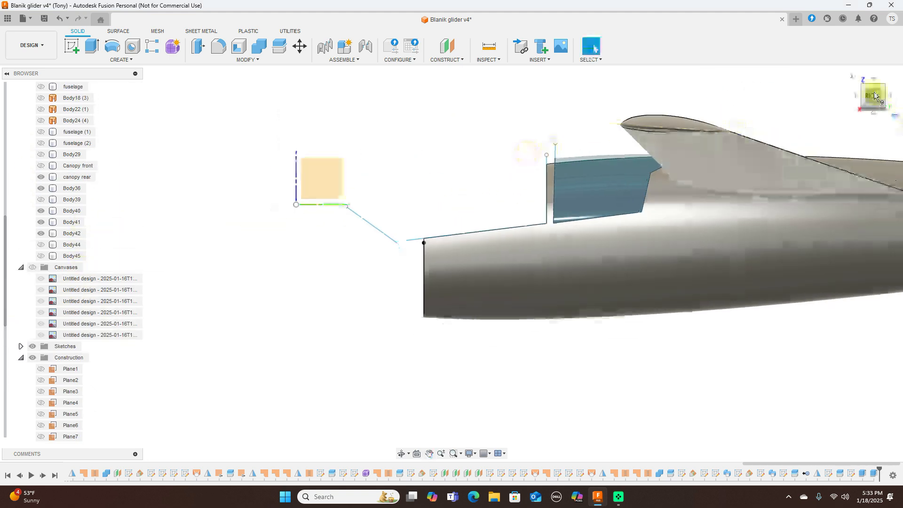
pyautogui.moveTo(867, 93); pyautogui.dragTo(900, 93)
pyautogui.scroll(2, 526, 312)
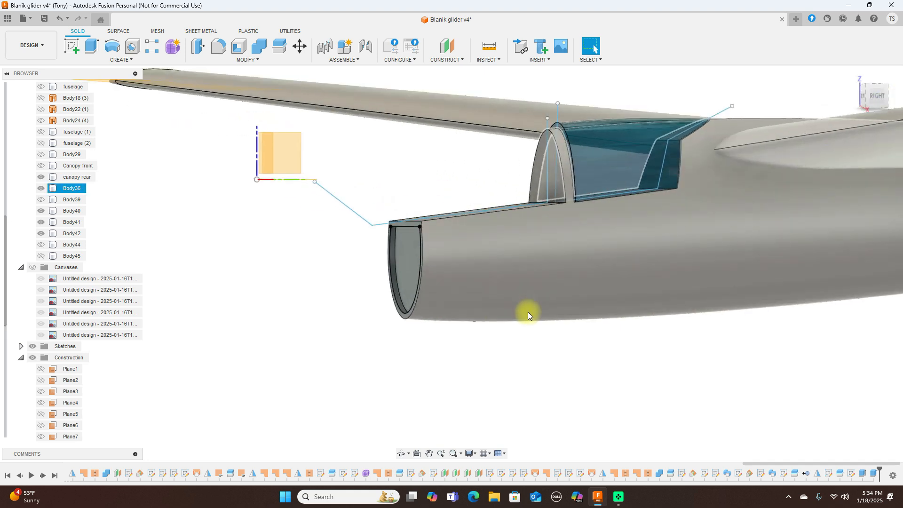
# Step: Hide the main fuselage and show only nose Body44 with its Body45 lip ring
pyautogui.click(43, 257)
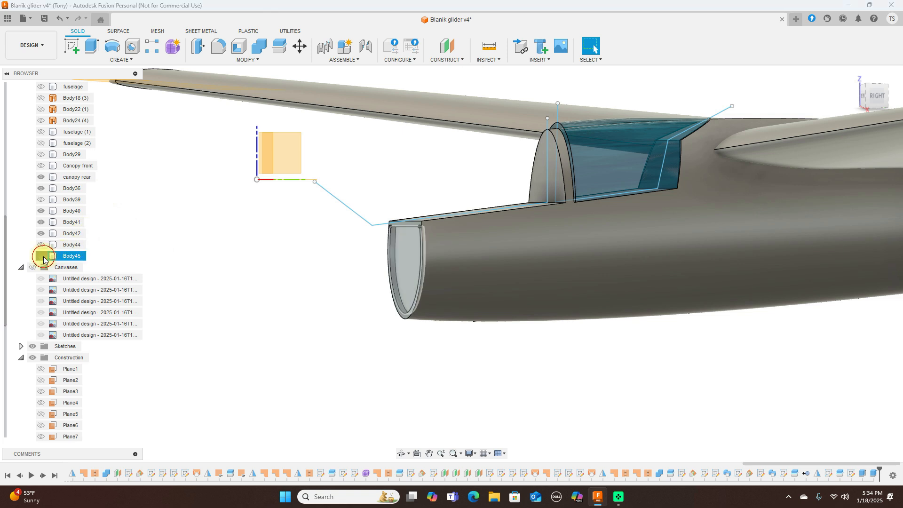
pyautogui.click(44, 257)
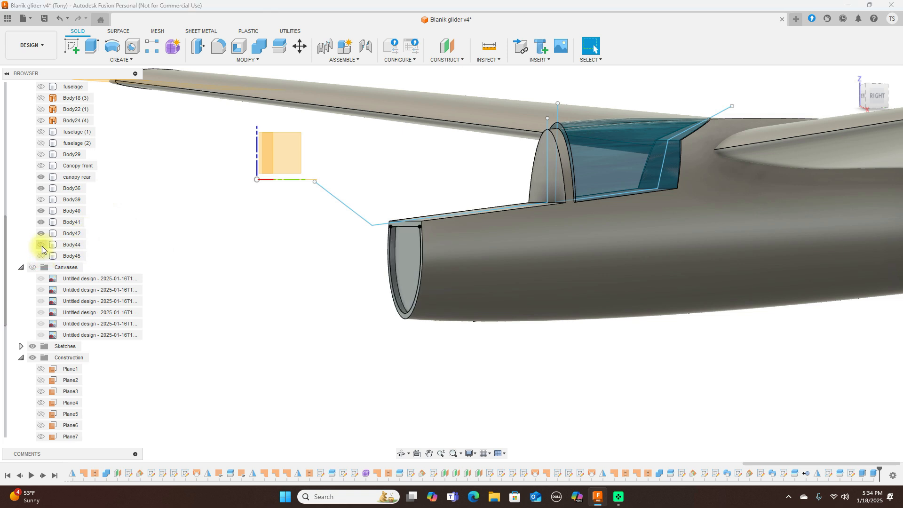
pyautogui.click(41, 245)
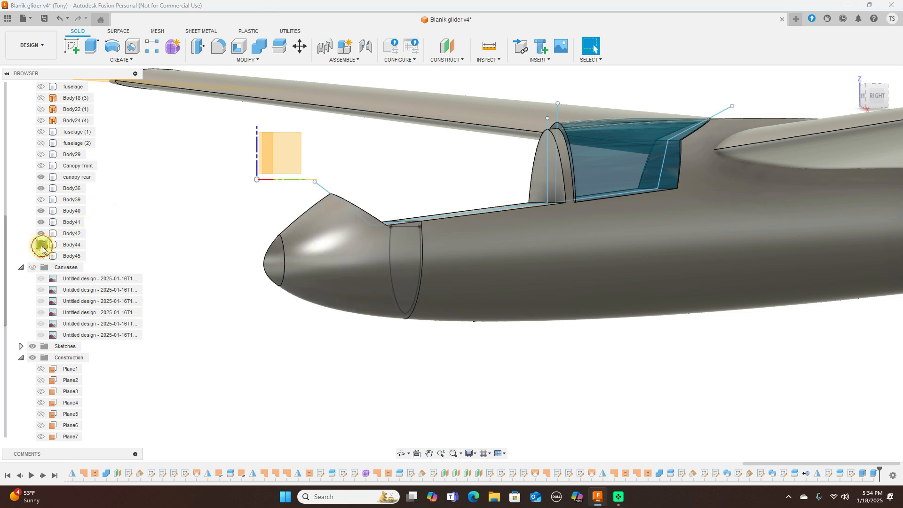
pyautogui.click(42, 245)
pyautogui.click(52, 188)
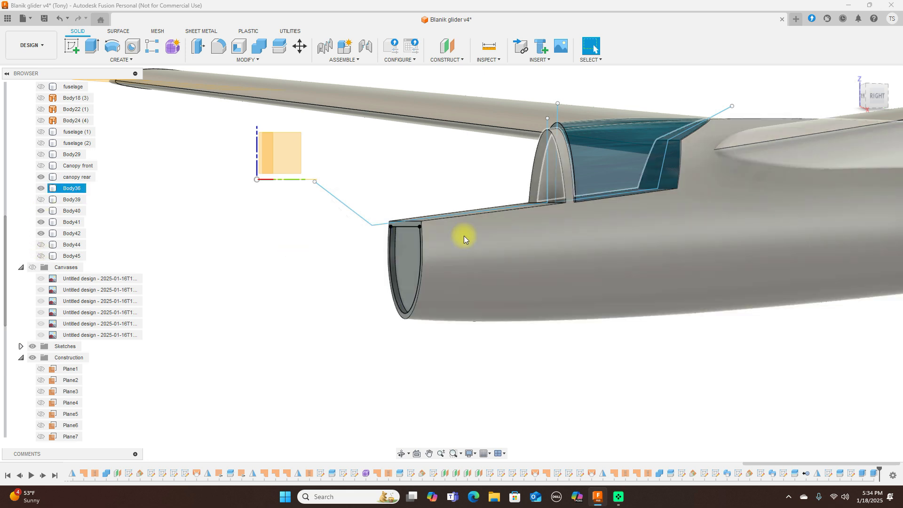
pyautogui.click(41, 189)
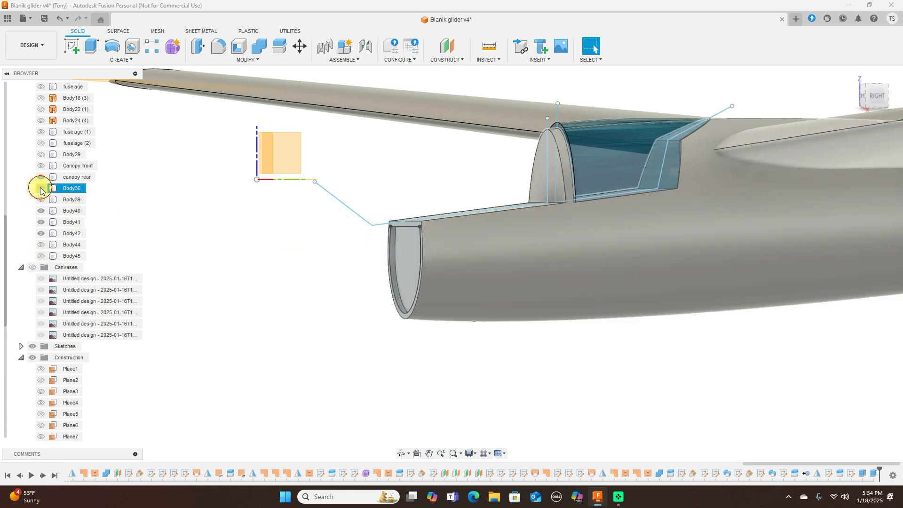
pyautogui.click(42, 256)
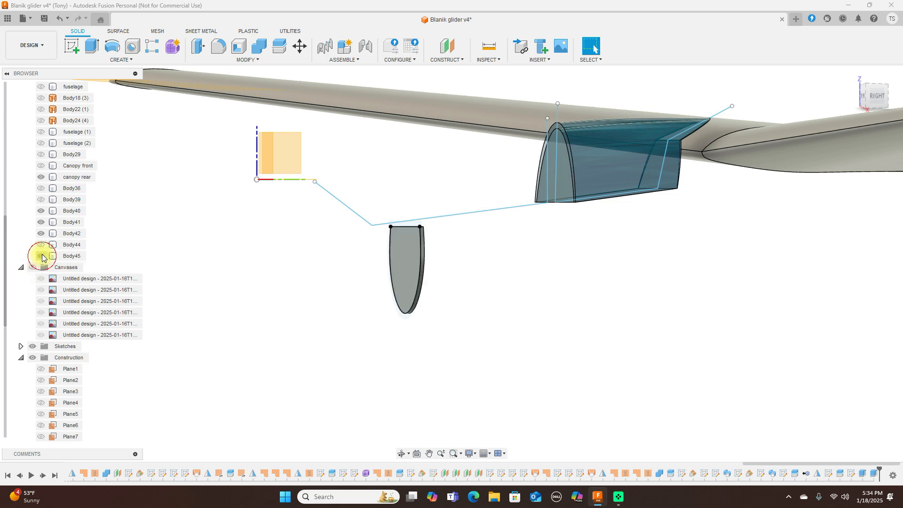
pyautogui.click(42, 245)
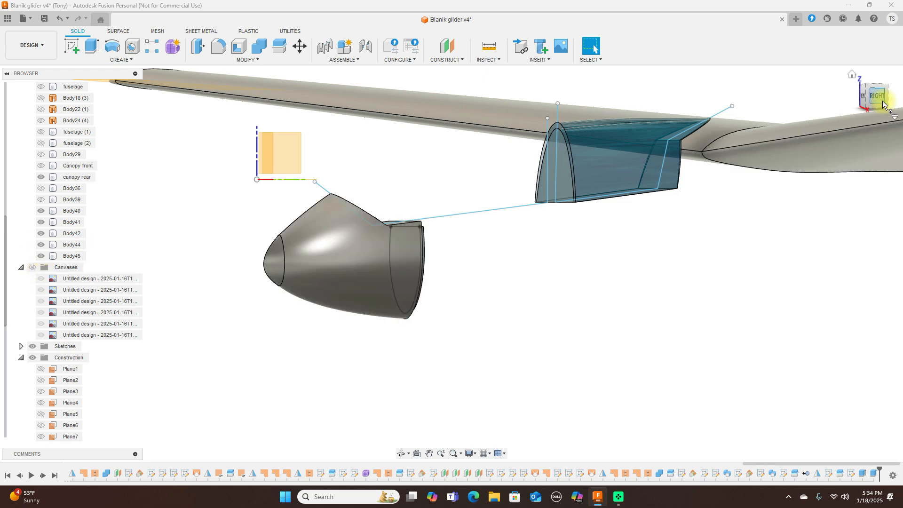
pyautogui.moveTo(883, 104); pyautogui.dragTo(466, 138)
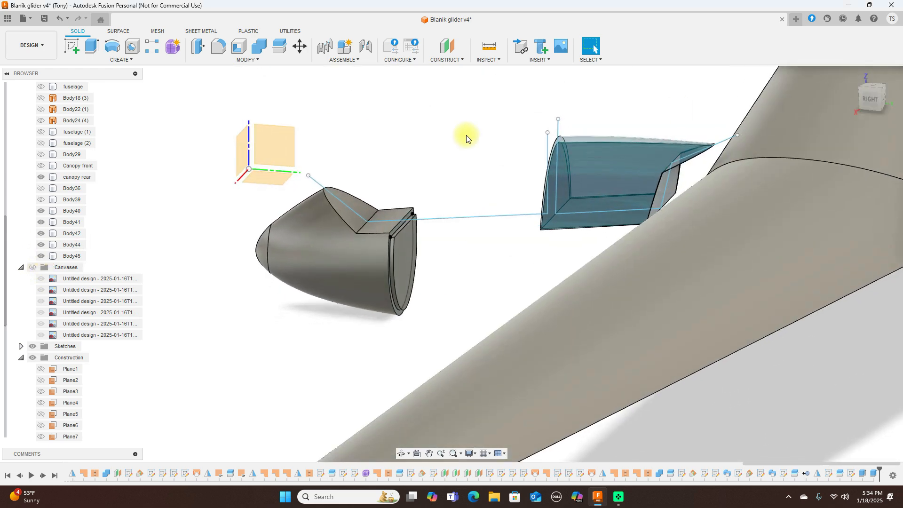
# Step: Combine lip Body45 into nose Body44 with a Join operation
pyautogui.click(260, 47)
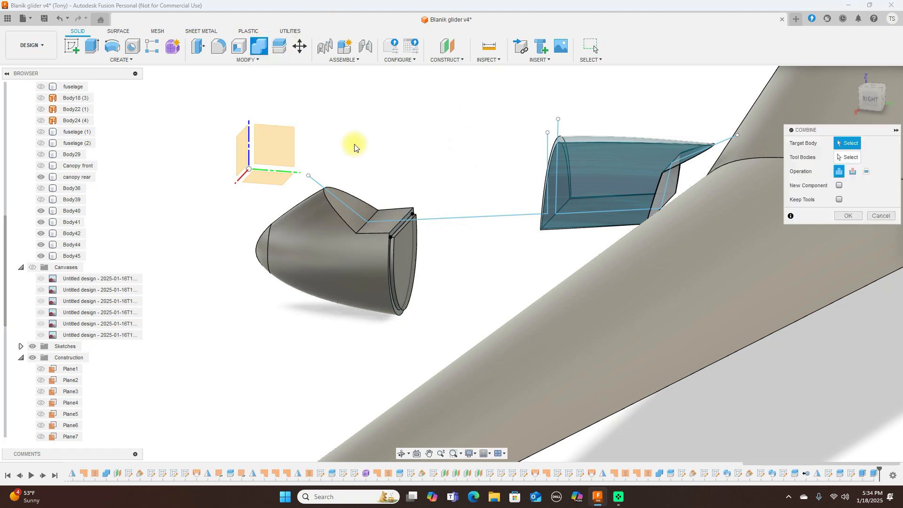
pyautogui.click(335, 259)
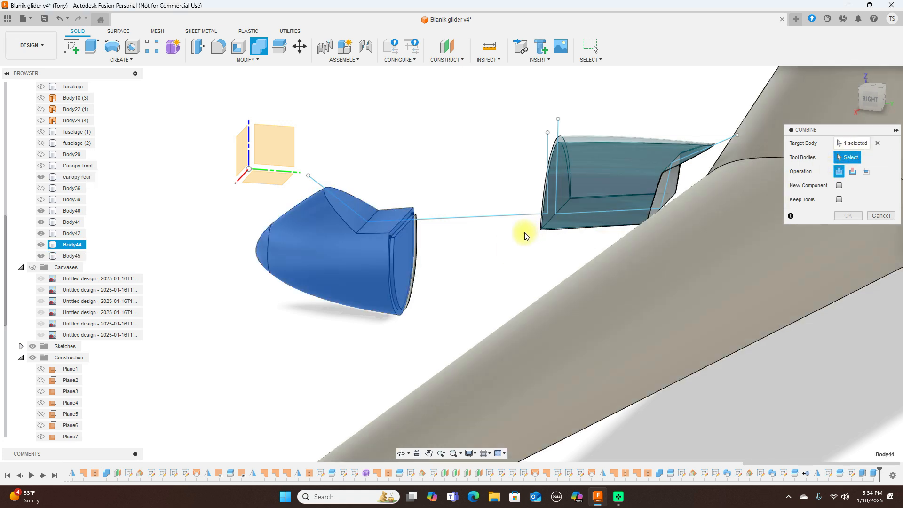
pyautogui.click(409, 247)
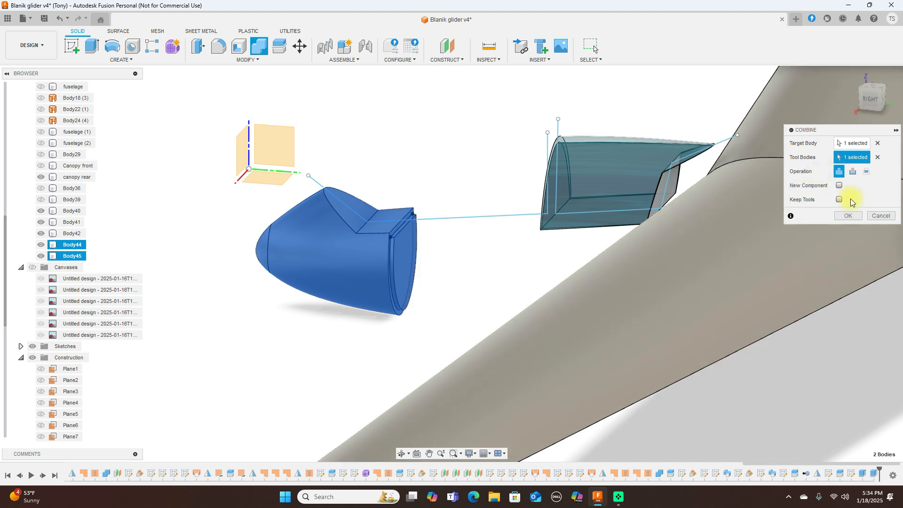
pyautogui.click(850, 216)
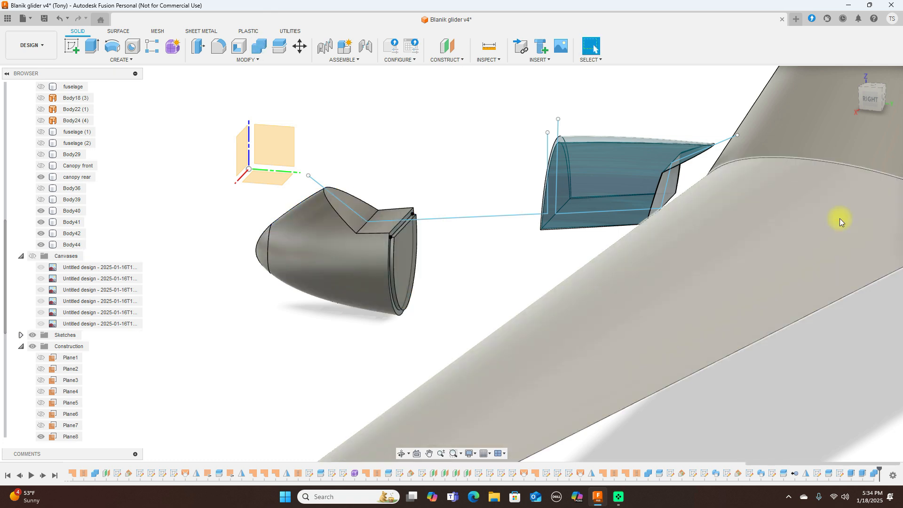
# Step: Hide the merged nose body and all sketches, then switch to the right side view
pyautogui.click(41, 244)
pyautogui.click(41, 245)
pyautogui.click(40, 244)
pyautogui.click(33, 336)
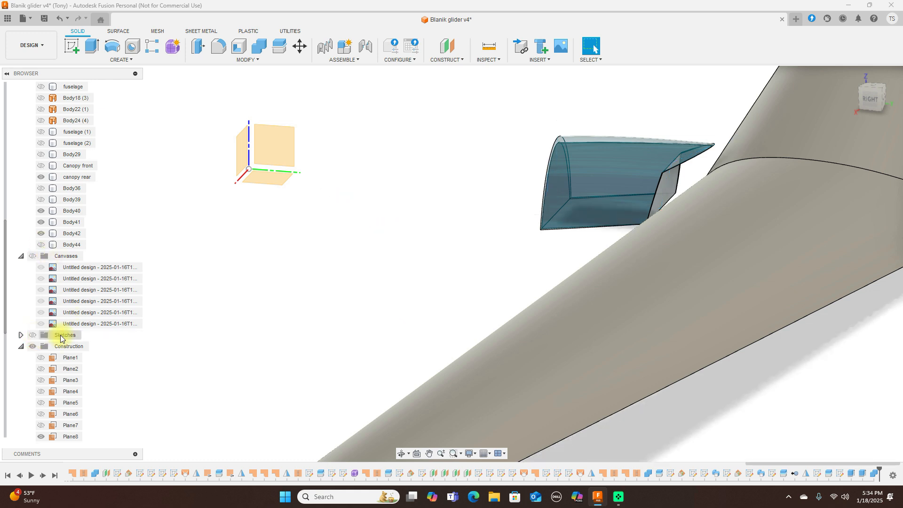
pyautogui.click(602, 174)
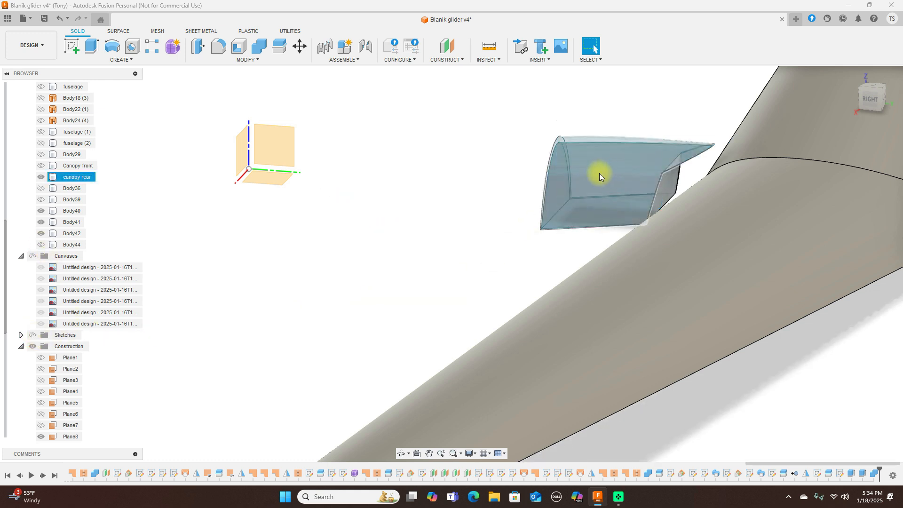
pyautogui.click(870, 99)
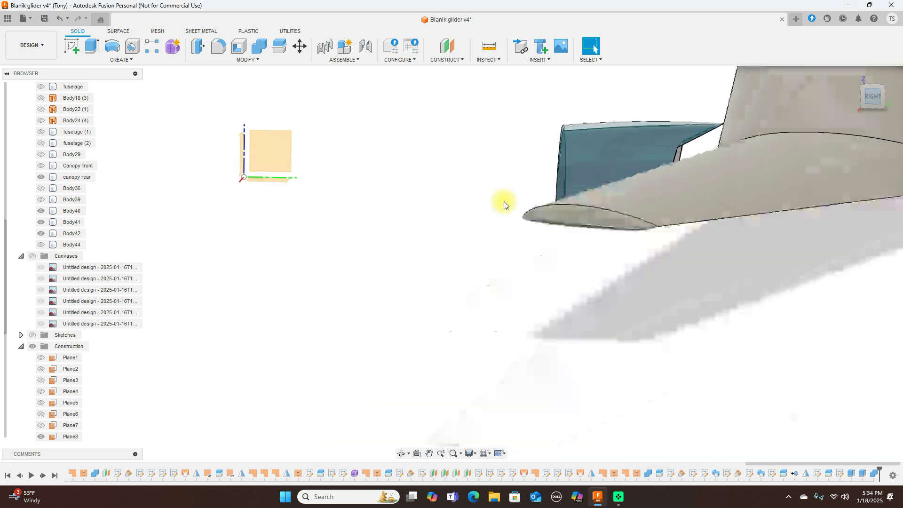
# Step: Hide the rear canopy and show fuselage Body36 with nose Body44 in a front-right view
pyautogui.click(865, 99)
pyautogui.click(671, 115)
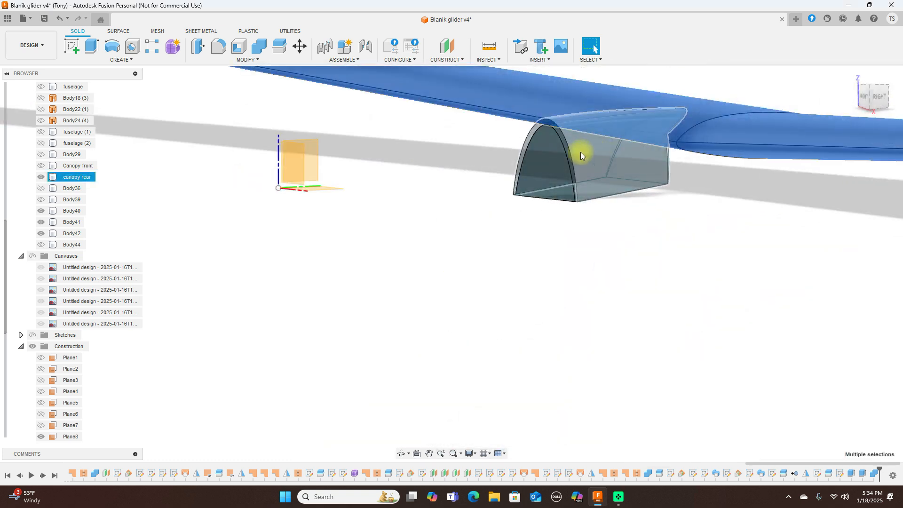
pyautogui.click(41, 177)
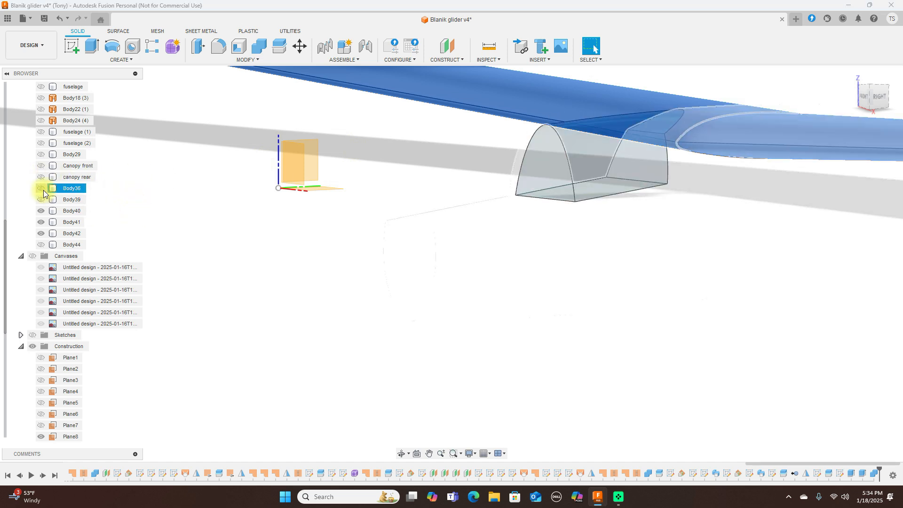
pyautogui.click(42, 189)
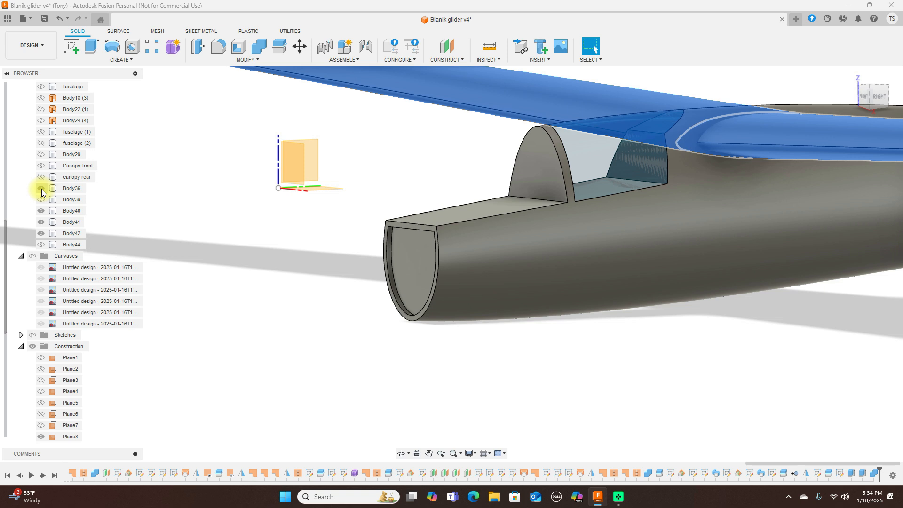
pyautogui.click(41, 245)
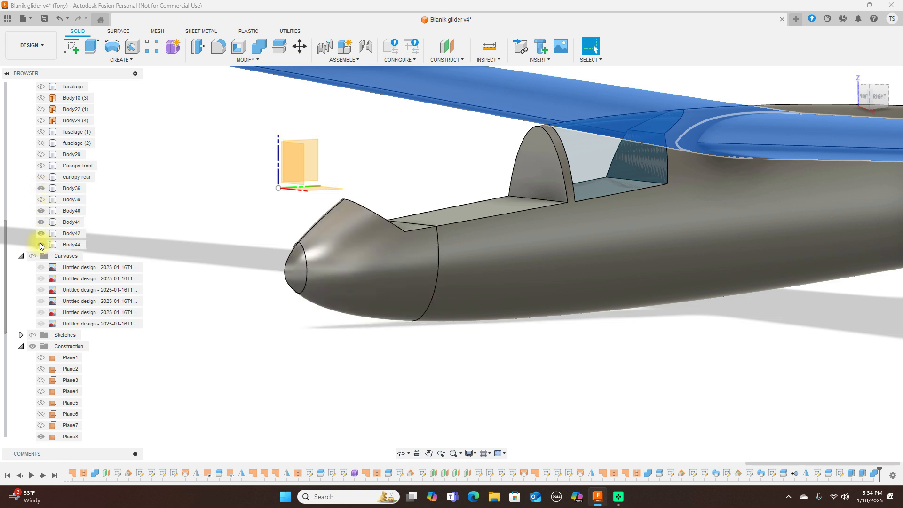
pyautogui.click(846, 335)
# Step: Compare the fuselage without the nose by toggling Body36 and Body44, orbiting to front-left
pyautogui.moveTo(881, 99)
pyautogui.keyDown('shift'); pyautogui.mouseDown(button='middle')
pyautogui.moveTo(796, 105)
pyautogui.moveTo(798, 115)
pyautogui.mouseUp(button='middle'); pyautogui.keyUp('shift')
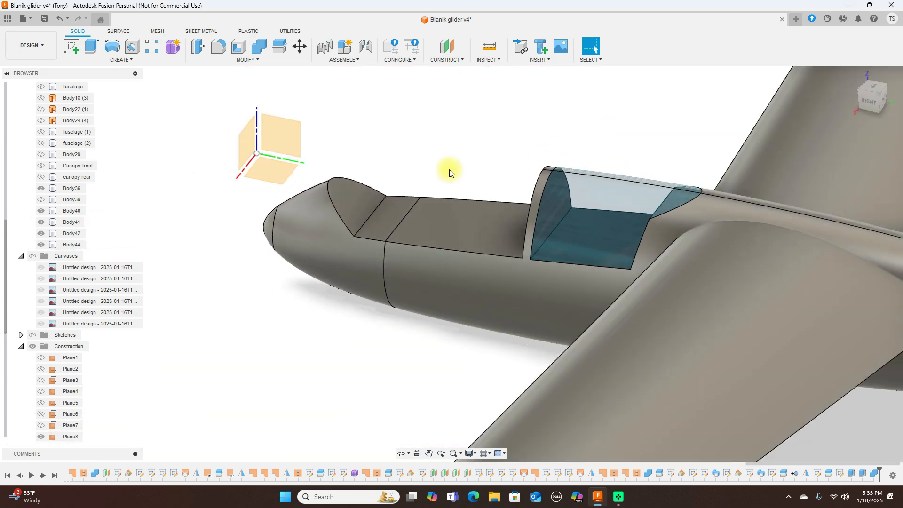
pyautogui.click(447, 242)
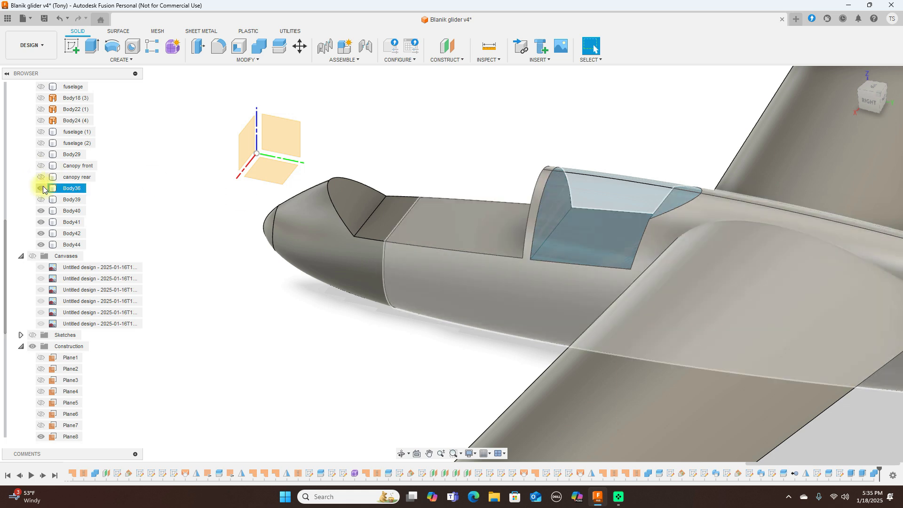
pyautogui.click(42, 188)
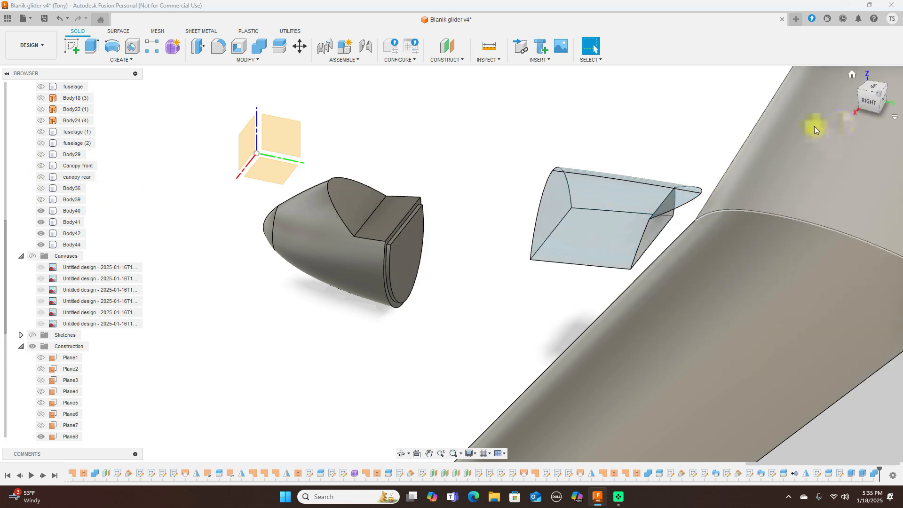
pyautogui.click(44, 246)
pyautogui.click(41, 245)
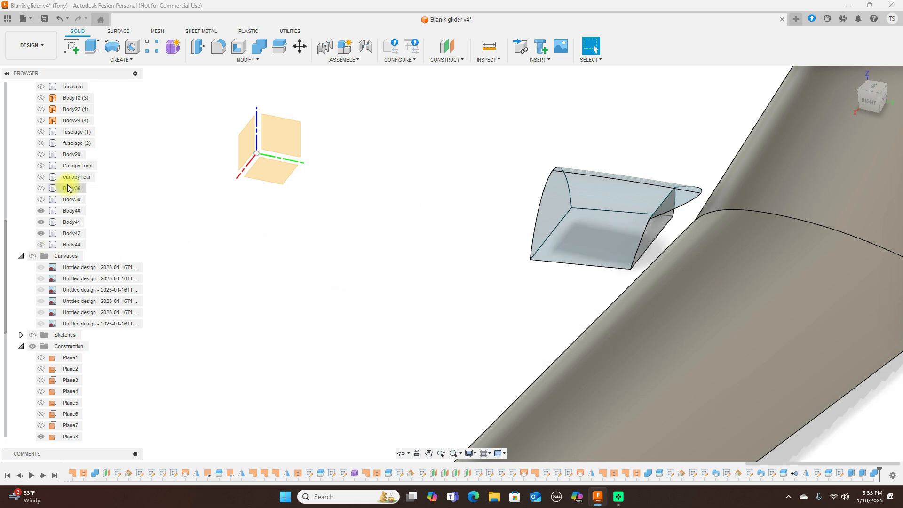
pyautogui.click(41, 188)
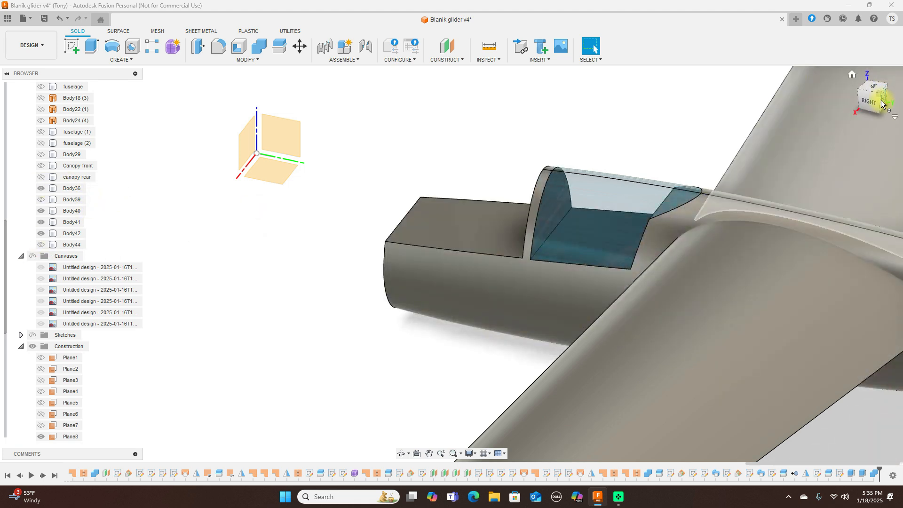
pyautogui.moveTo(881, 107); pyautogui.dragTo(452, 257)
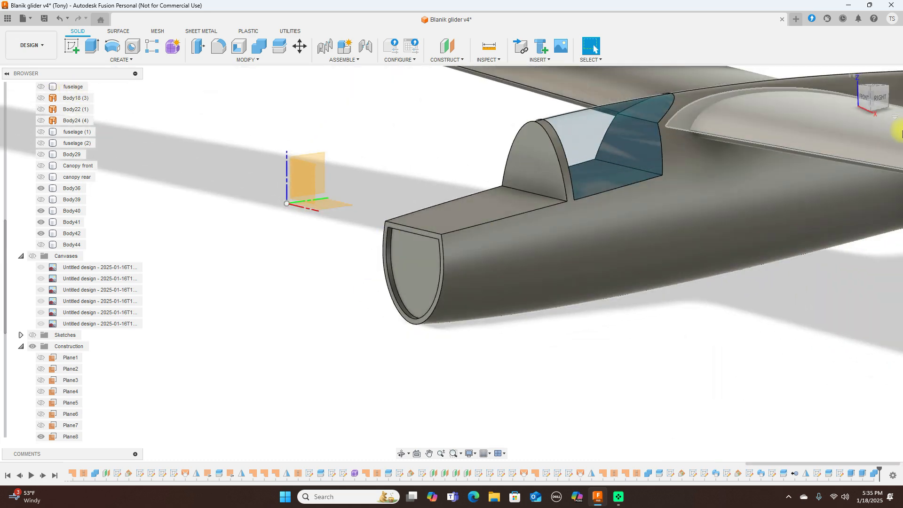
# Step: Leave only nose Body44 visible with Body36 hidden, inspecting it from several angles
pyautogui.click(883, 101)
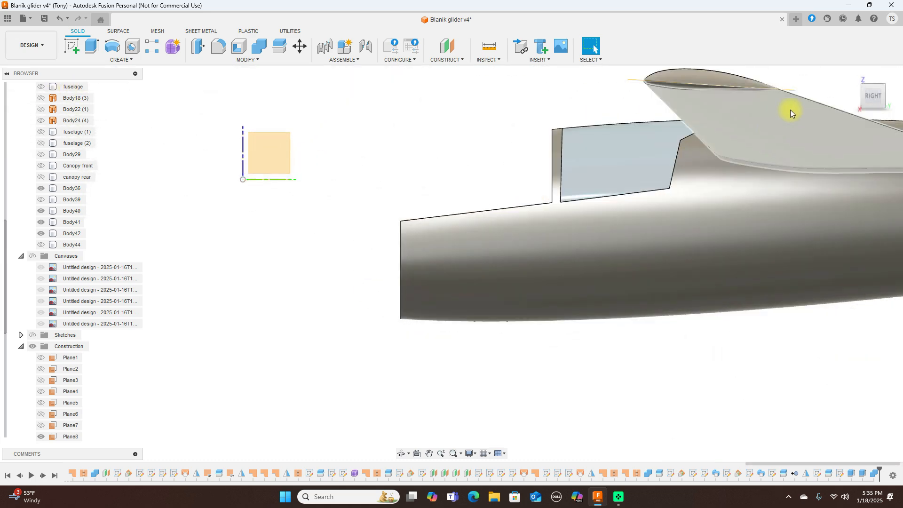
pyautogui.moveTo(869, 97)
pyautogui.mouseDown()
pyautogui.moveTo(19, 103)
pyautogui.moveTo(21, 91)
pyautogui.moveTo(424, 99)
pyautogui.moveTo(889, 91)
pyautogui.moveTo(872, 118)
pyautogui.moveTo(10, 105)
pyautogui.moveTo(897, 104)
pyautogui.moveTo(877, 110)
pyautogui.mouseUp()
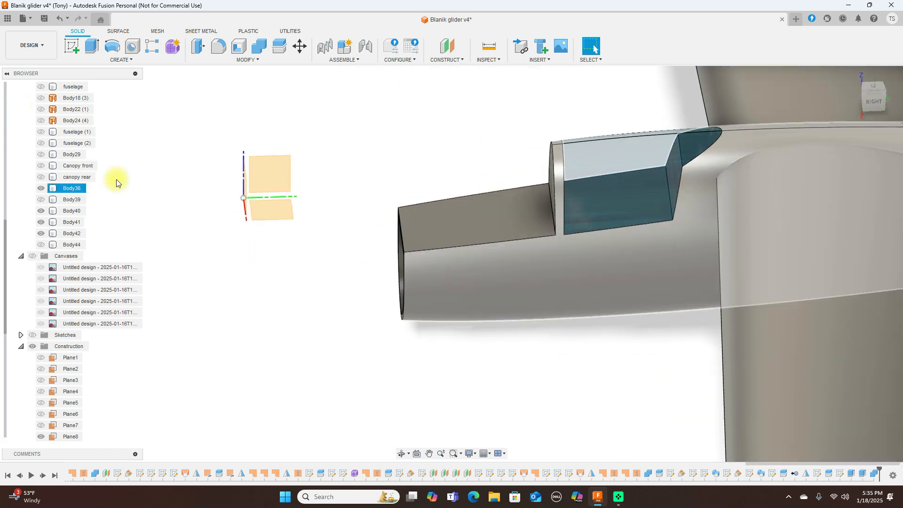
pyautogui.click(41, 188)
pyautogui.click(42, 245)
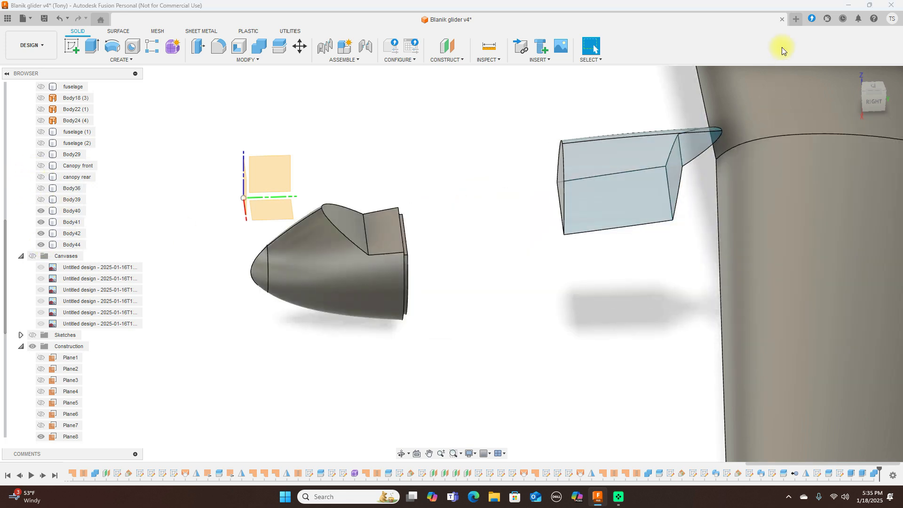
pyautogui.moveTo(868, 96); pyautogui.dragTo(813, 89)
pyautogui.click(399, 238)
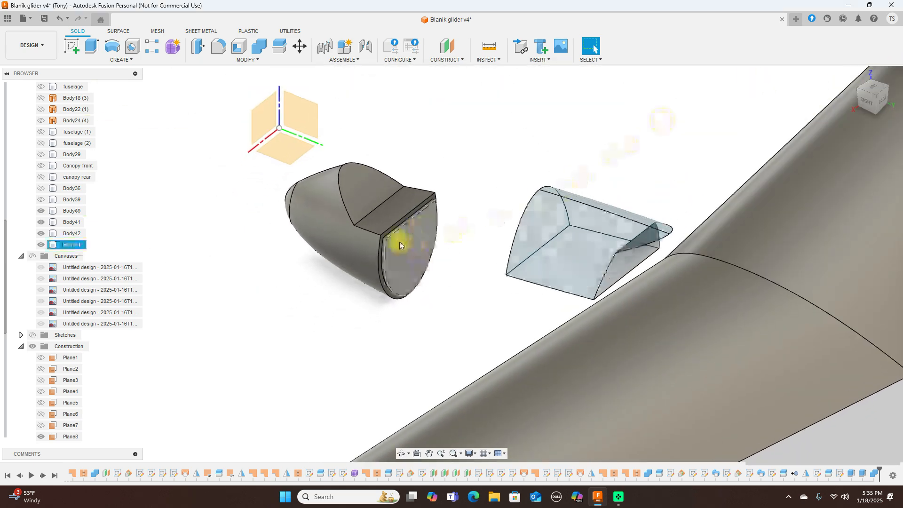
pyautogui.scroll(3, 403, 208)
pyautogui.click(518, 167)
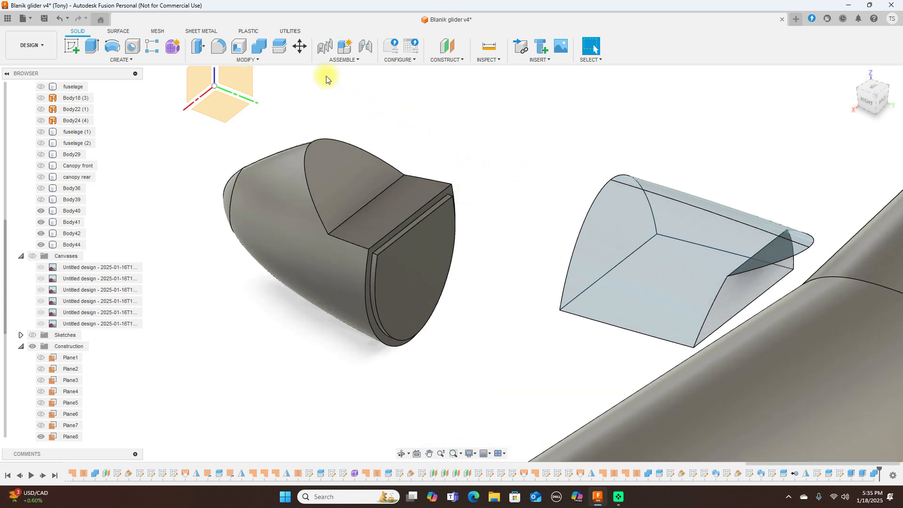
# Step: Shell nose Body44 inward with a -5 mm inside thickness
pyautogui.click(240, 47)
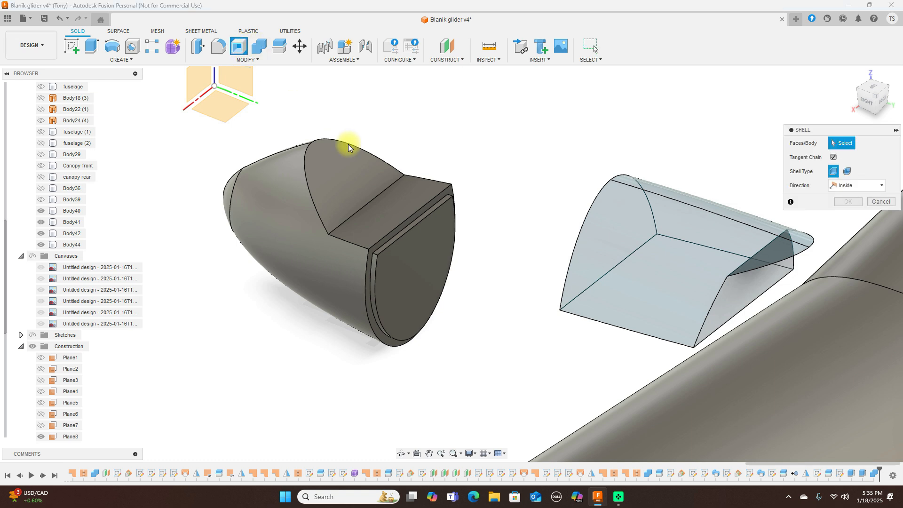
pyautogui.click(366, 194)
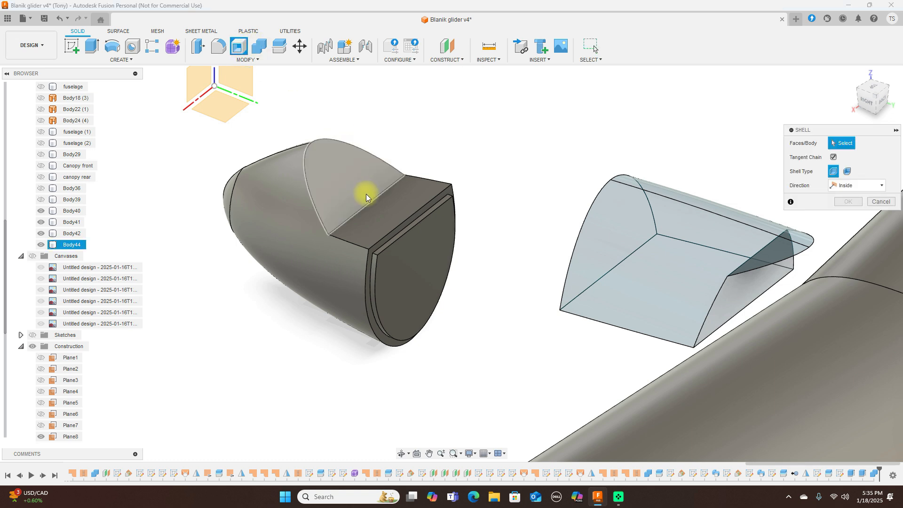
pyautogui.click(351, 242)
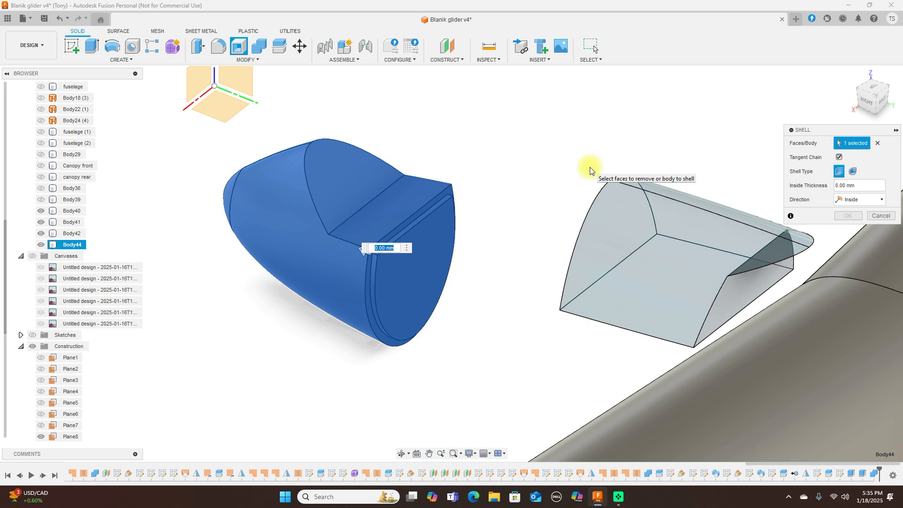
pyautogui.press('BackSpace')
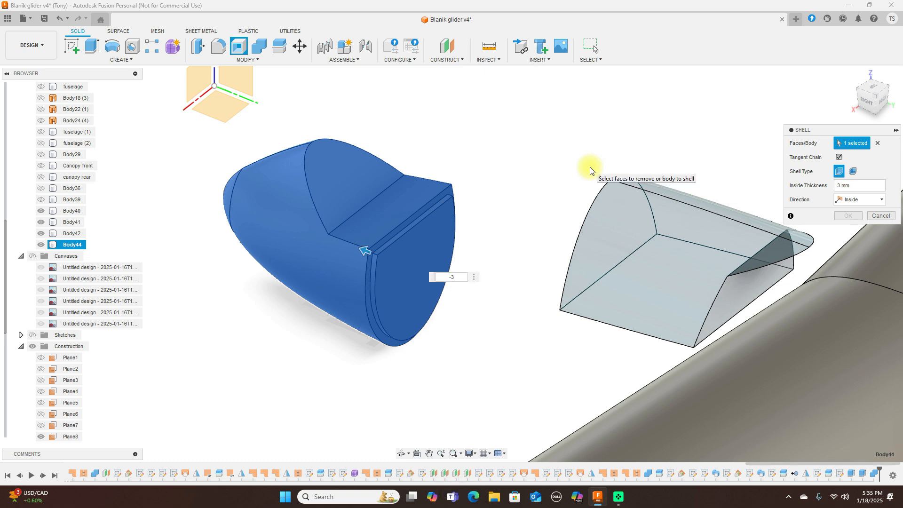
pyautogui.press('BackSpace')
pyautogui.write('5')
# Step: Retry the shell at -4 and -3 mm, then cancel and start Shell afresh
pyautogui.press('BackSpace')
pyautogui.write('4')
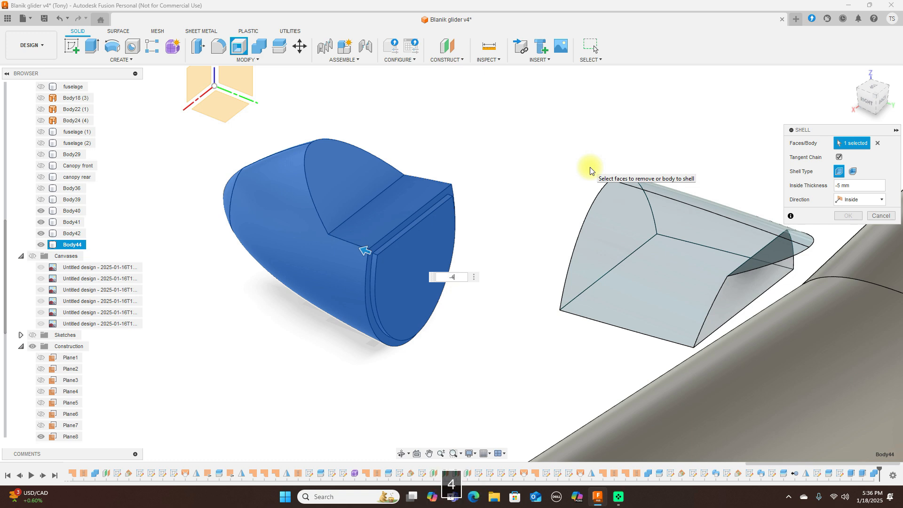
pyautogui.press('BackSpace')
pyautogui.write('3')
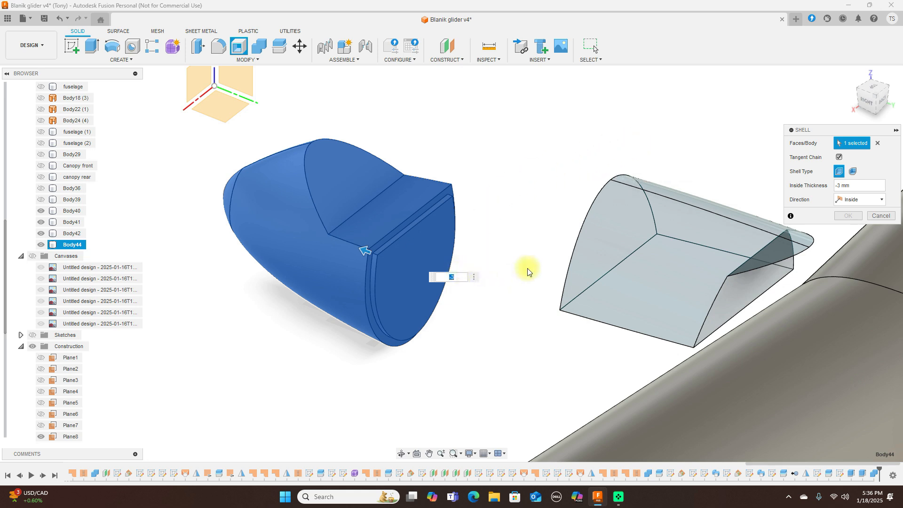
pyautogui.press('BackSpace')
pyautogui.click(881, 216)
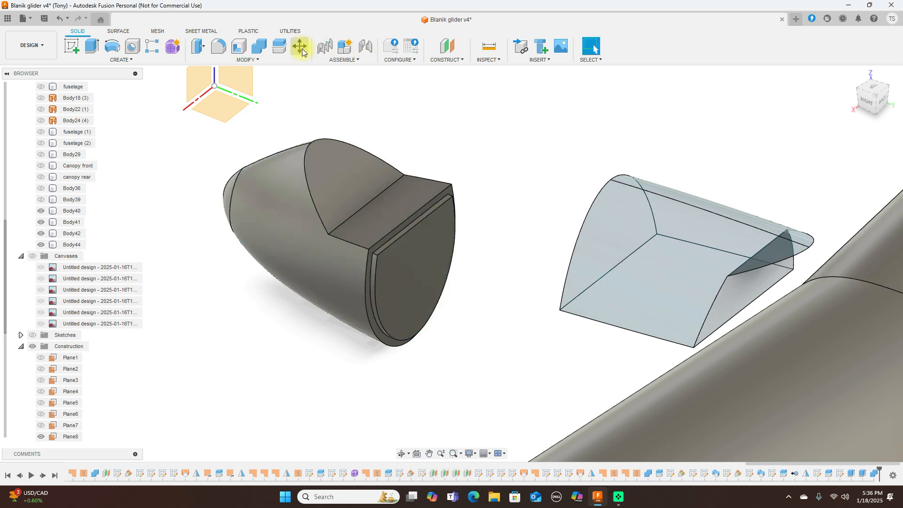
pyautogui.click(238, 47)
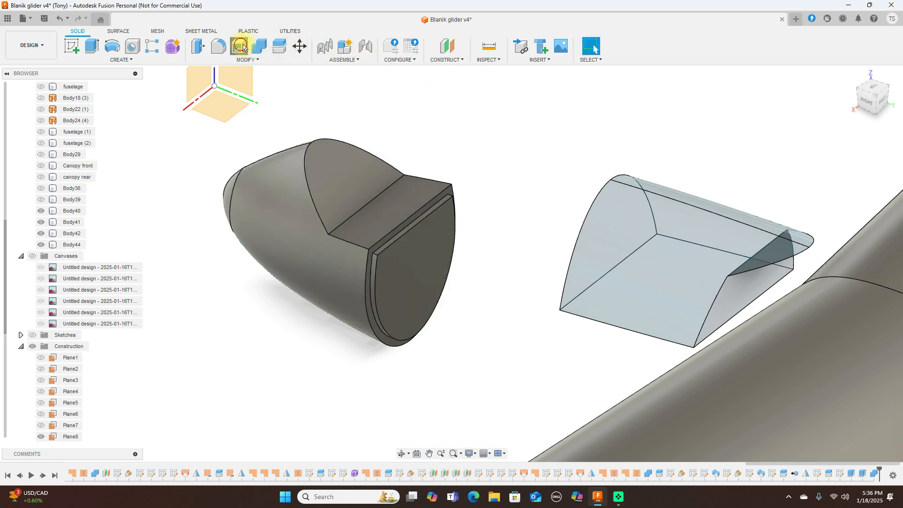
pyautogui.click(363, 249)
pyautogui.press('BackSpace')
pyautogui.write('-5')
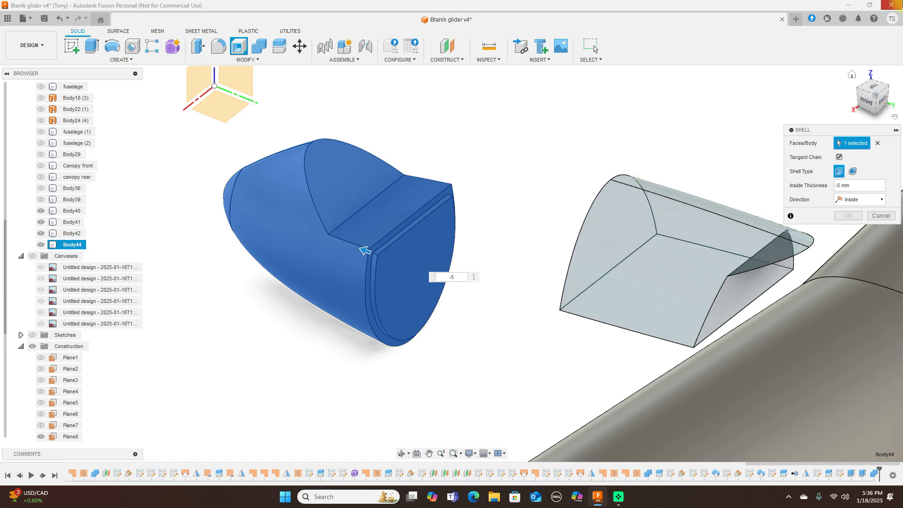
pyautogui.click(874, 98)
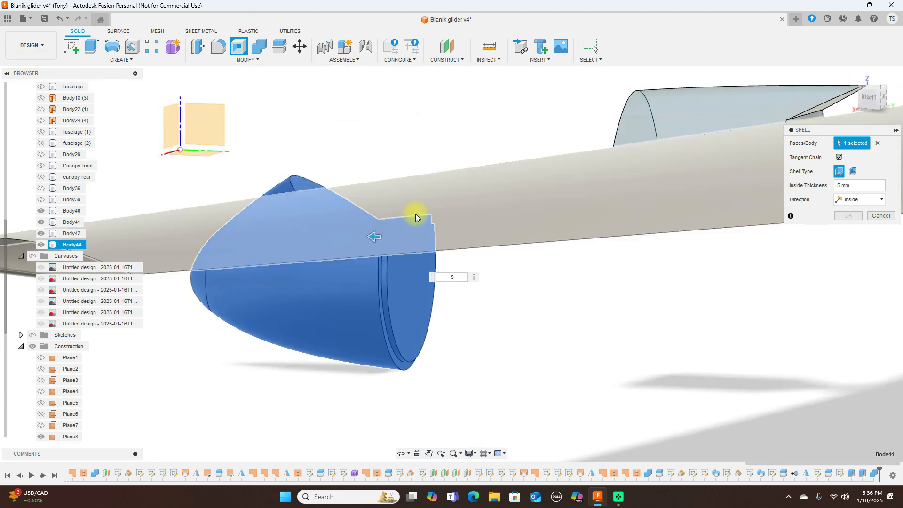
pyautogui.click(370, 236)
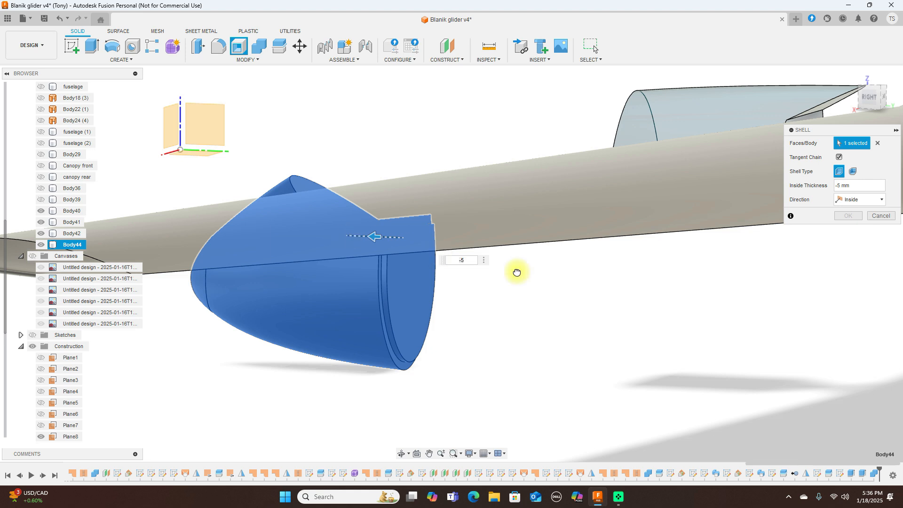
pyautogui.press('BackSpace')
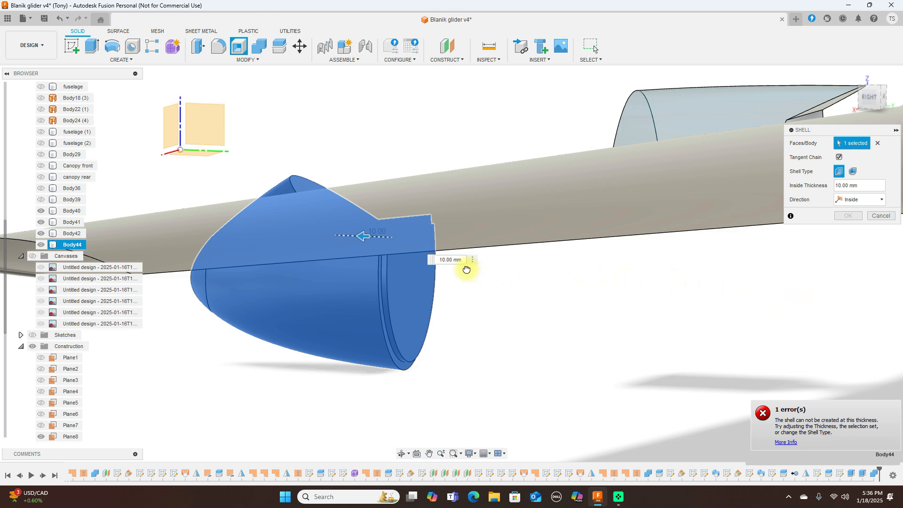
pyautogui.press('Escape')
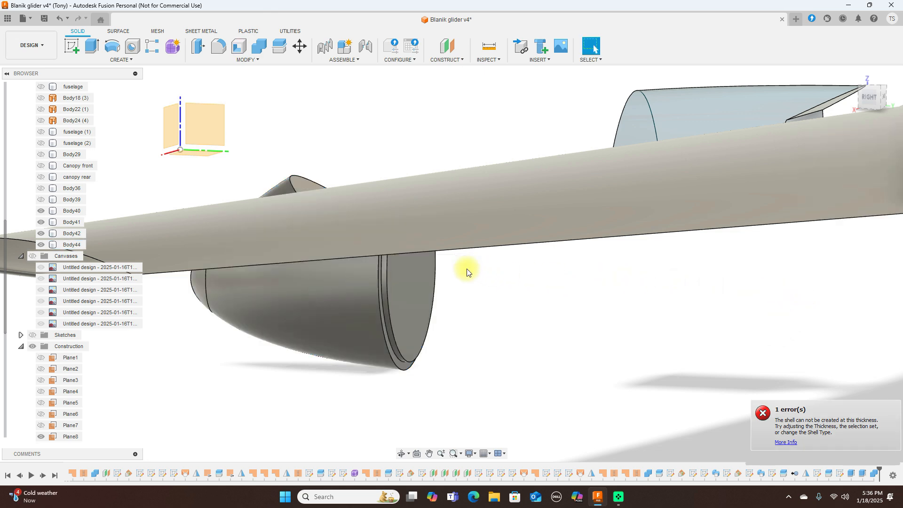
pyautogui.click(240, 46)
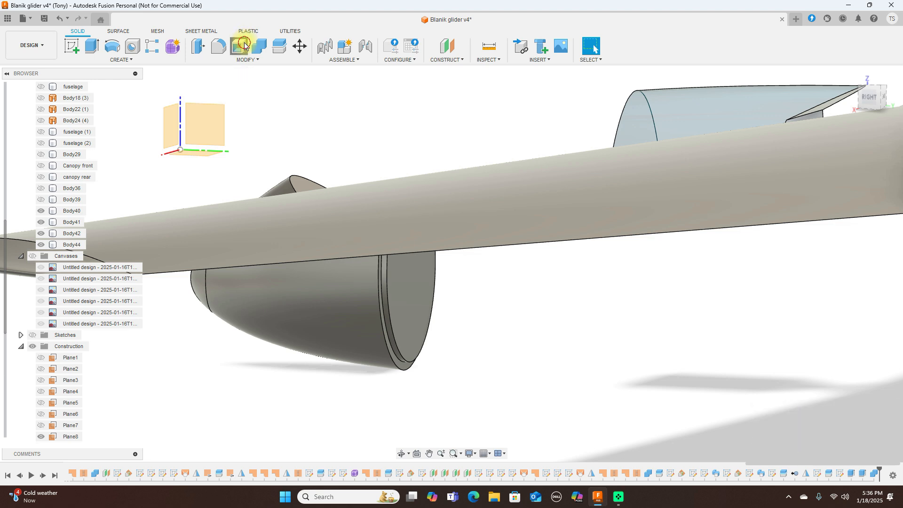
# Step: Try a 5 mm shell with the nose's rear face removed, cancel the failure, view from front
pyautogui.click(420, 288)
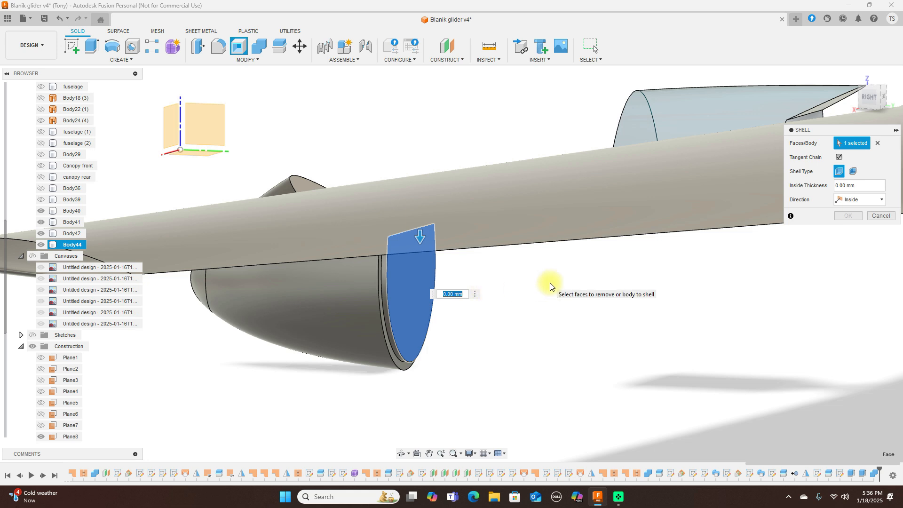
pyautogui.press('BackSpace')
pyautogui.write('-5')
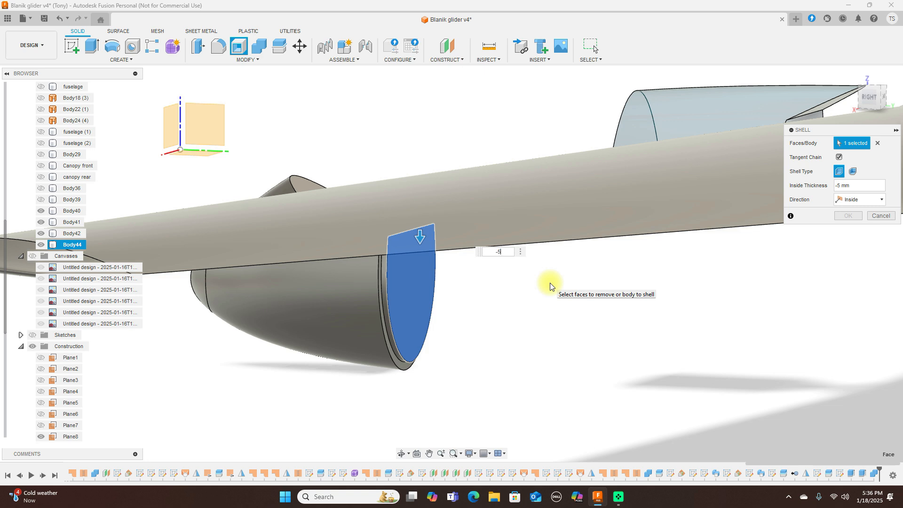
pyautogui.press('BackSpace')
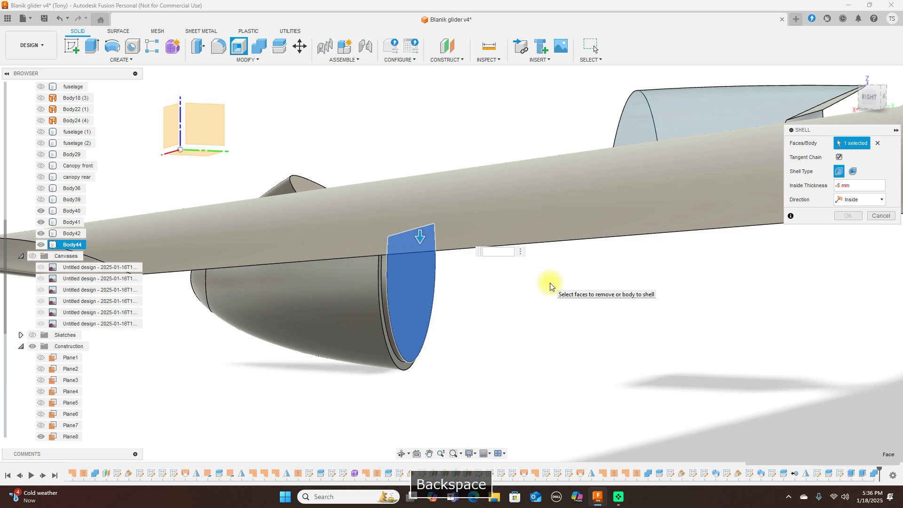
pyautogui.write('5')
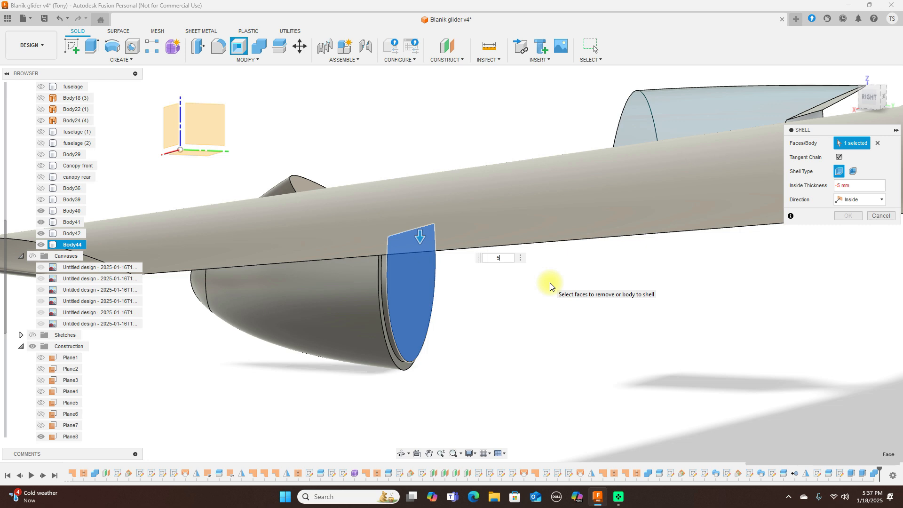
pyautogui.click(881, 216)
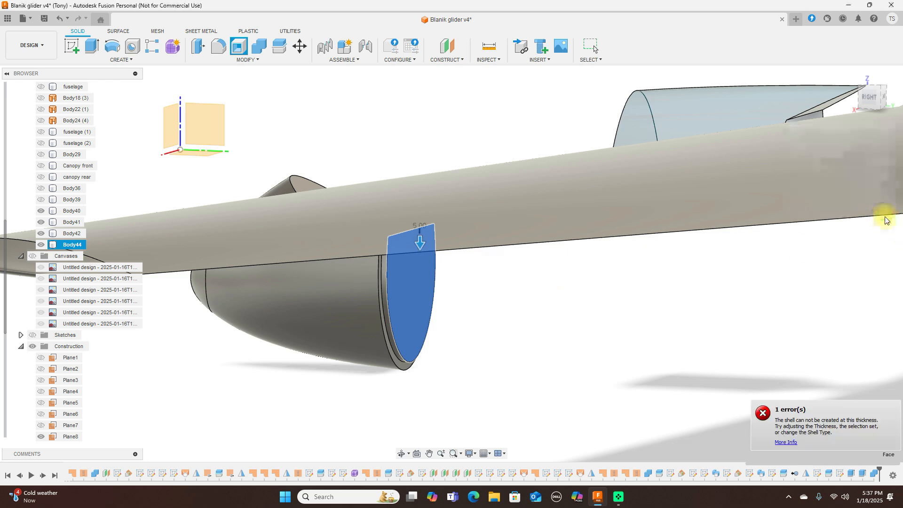
pyautogui.click(876, 95)
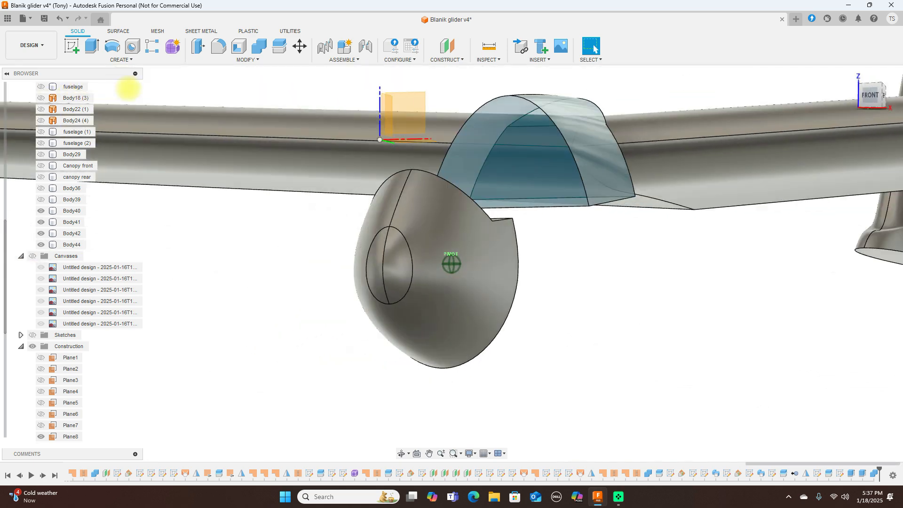
pyautogui.moveTo(876, 94); pyautogui.dragTo(821, 98)
# Step: Shell the whole nose Body44, trying 1 mm then -3 mm thickness
pyautogui.click(238, 46)
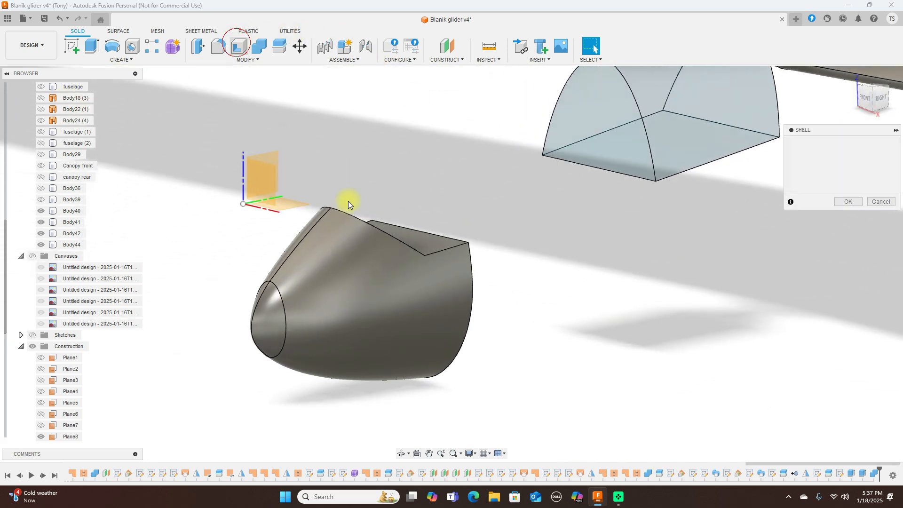
pyautogui.click(282, 306)
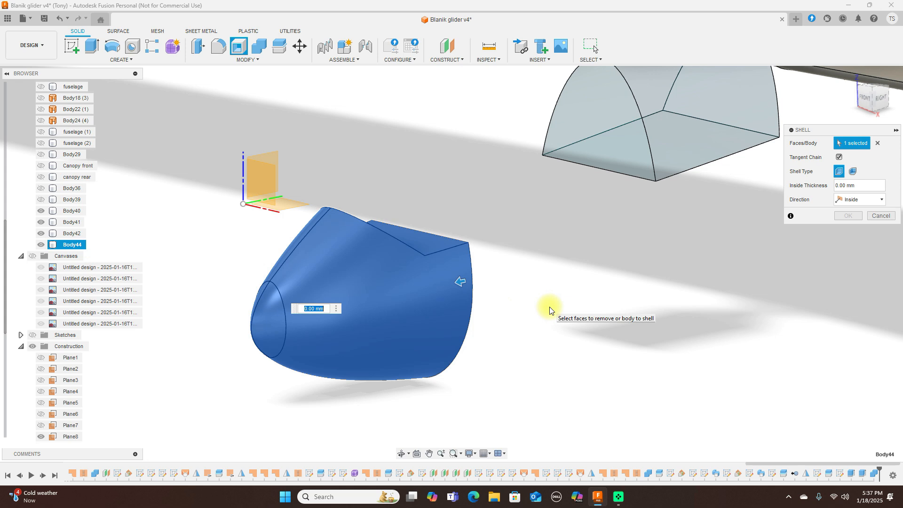
pyautogui.press('BackSpace')
pyautogui.write('1')
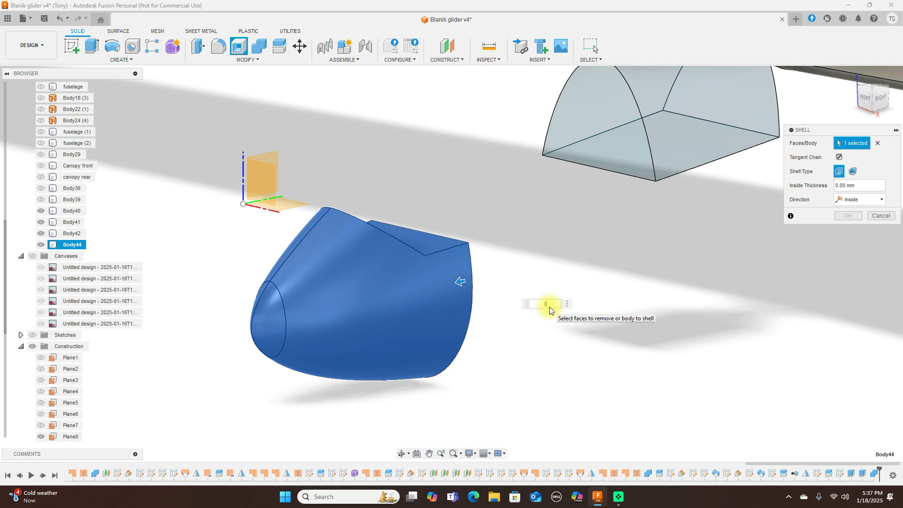
pyautogui.press('BackSpace')
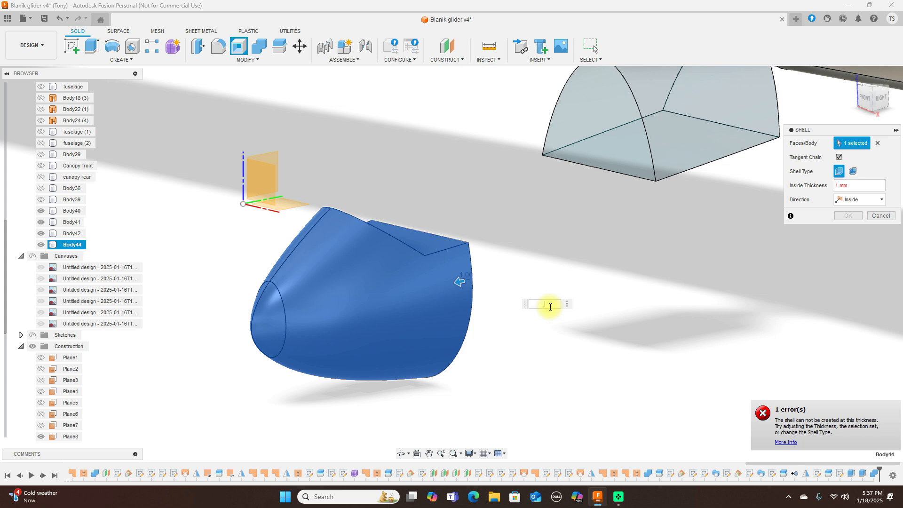
pyautogui.write('-3')
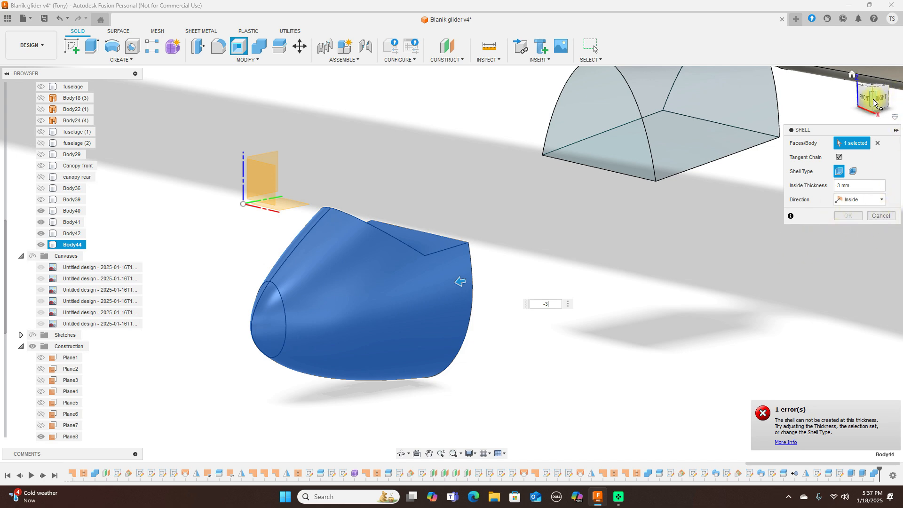
# Step: View the nose side-on and lower the shell thickness to -0.4 then -0.5 mm
pyautogui.moveTo(861, 101); pyautogui.dragTo(776, 97)
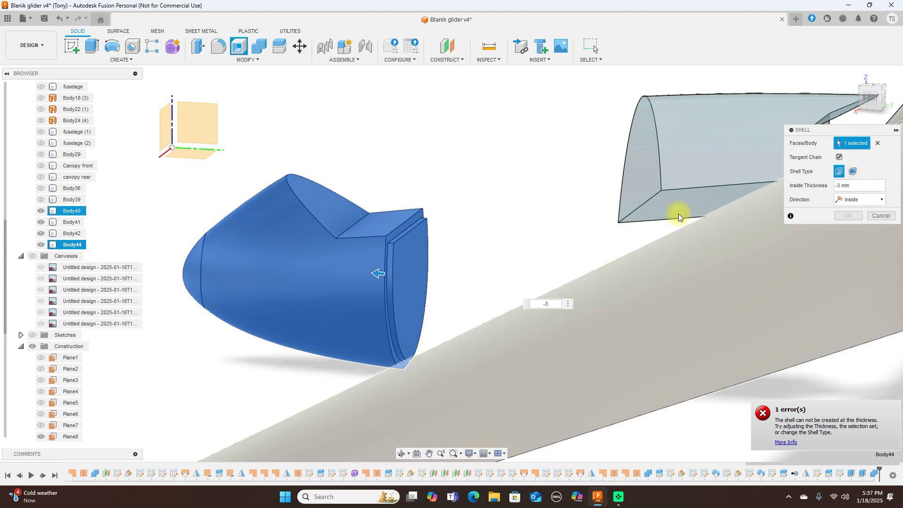
pyautogui.click(547, 303)
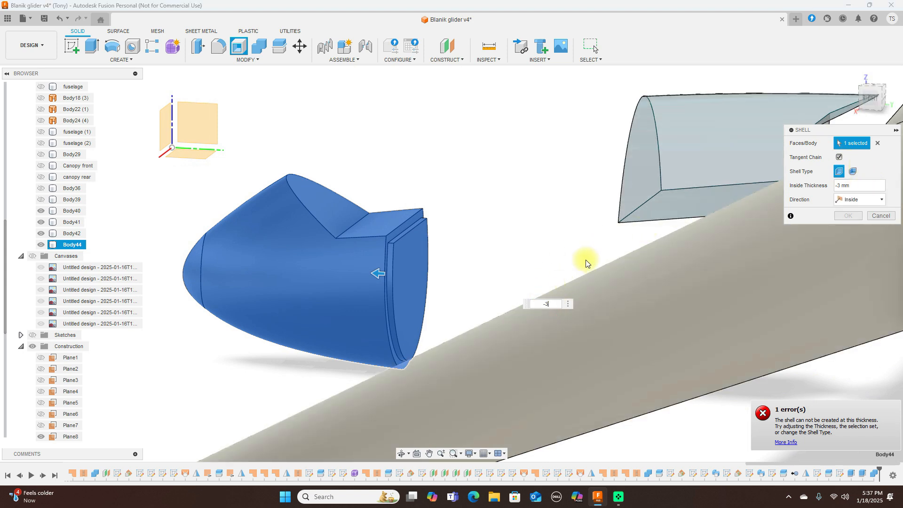
pyautogui.press('BackSpace')
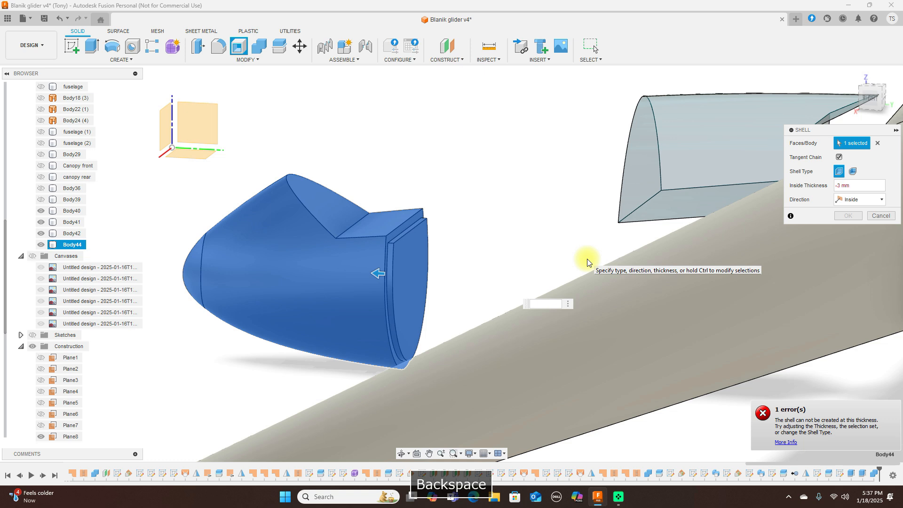
pyautogui.write('4')
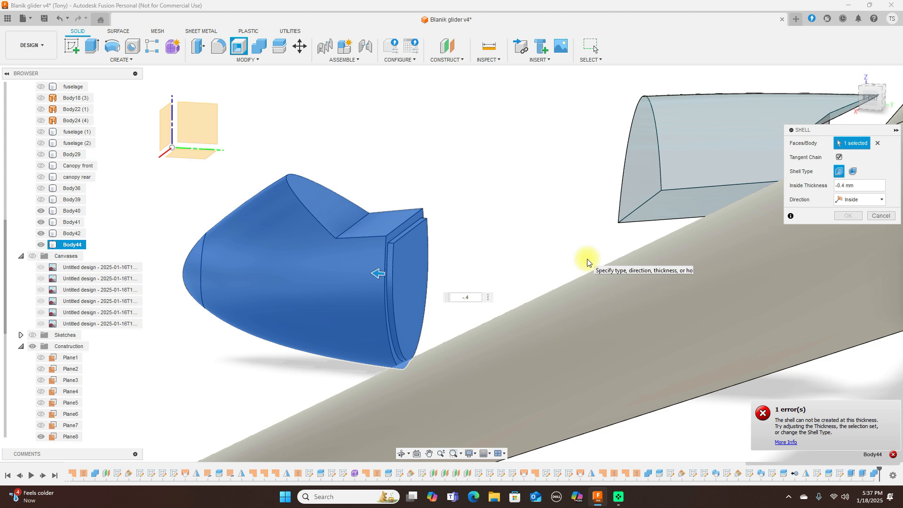
pyautogui.press('BackSpace')
pyautogui.write('5')
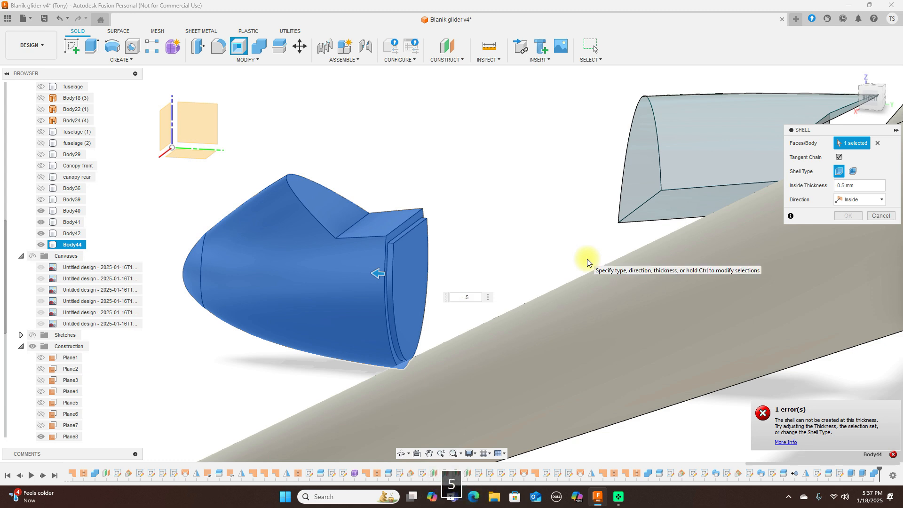
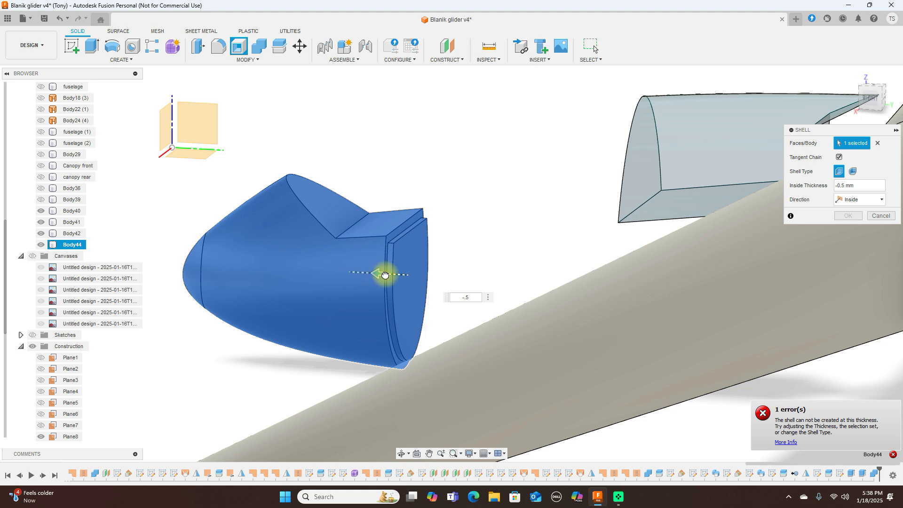
# Step: Retry a rounded shell of the nose, first without its end face, then whole at 1 mm, and cancel
pyautogui.click(877, 217)
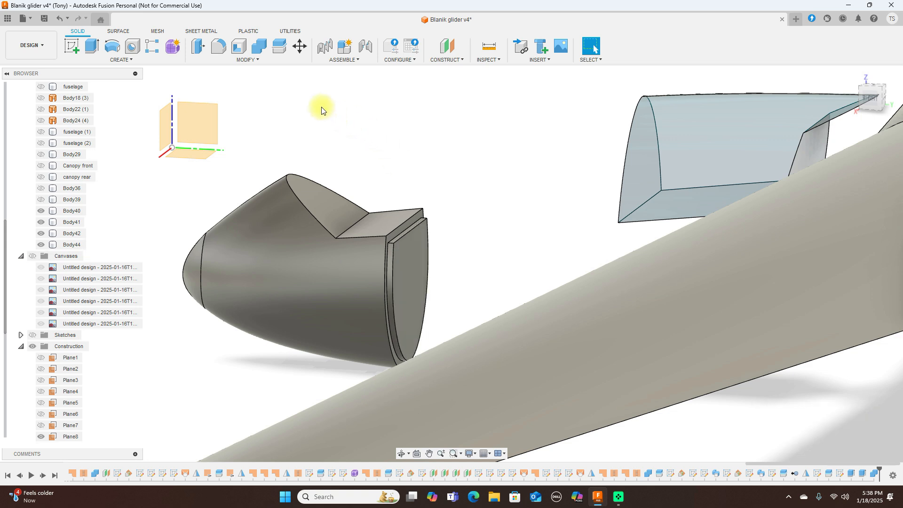
pyautogui.click(239, 46)
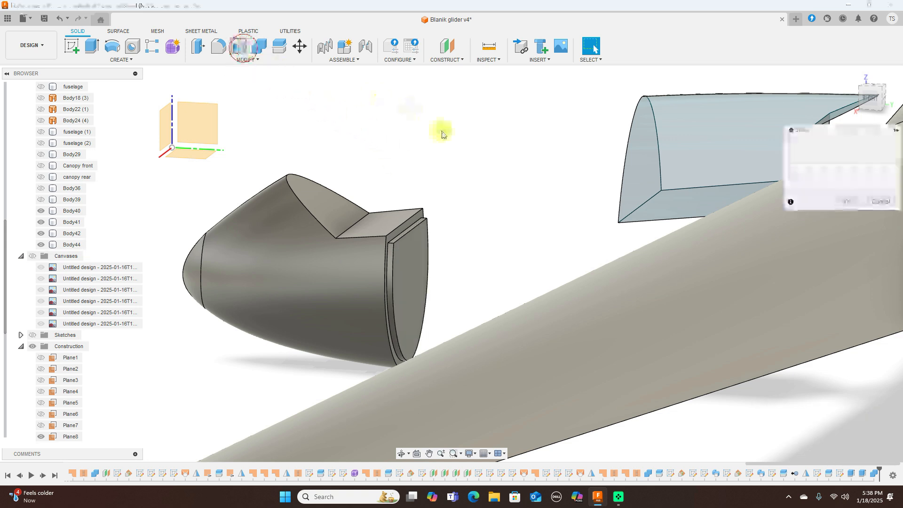
pyautogui.click(418, 261)
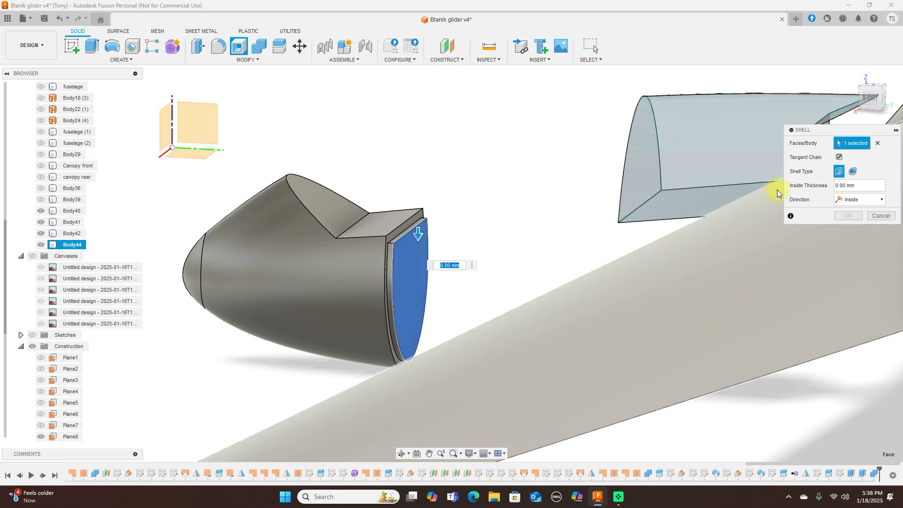
pyautogui.click(853, 173)
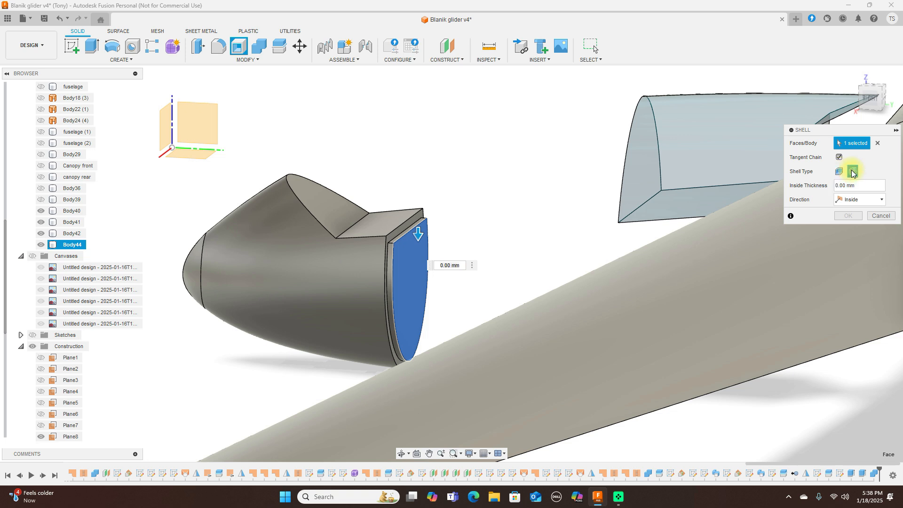
pyautogui.click(878, 143)
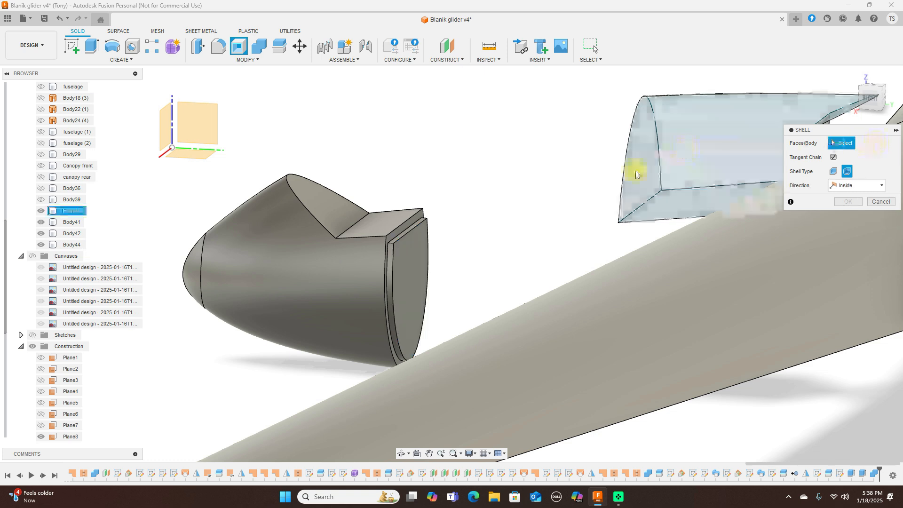
pyautogui.click(405, 228)
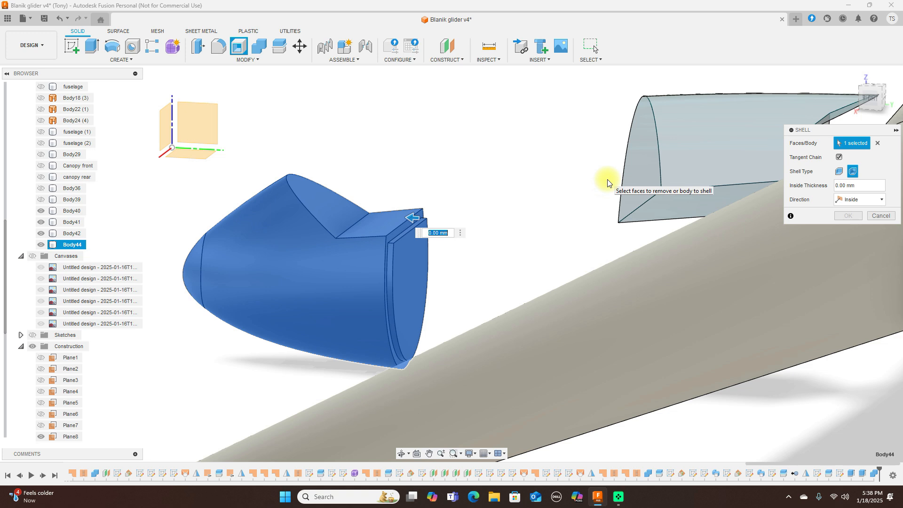
pyautogui.press('BackSpace')
pyautogui.write('1')
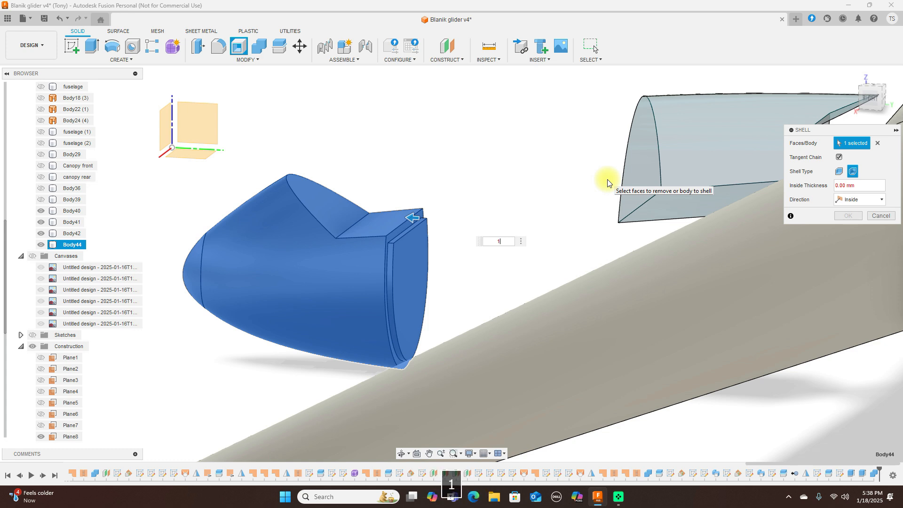
pyautogui.press('BackSpace')
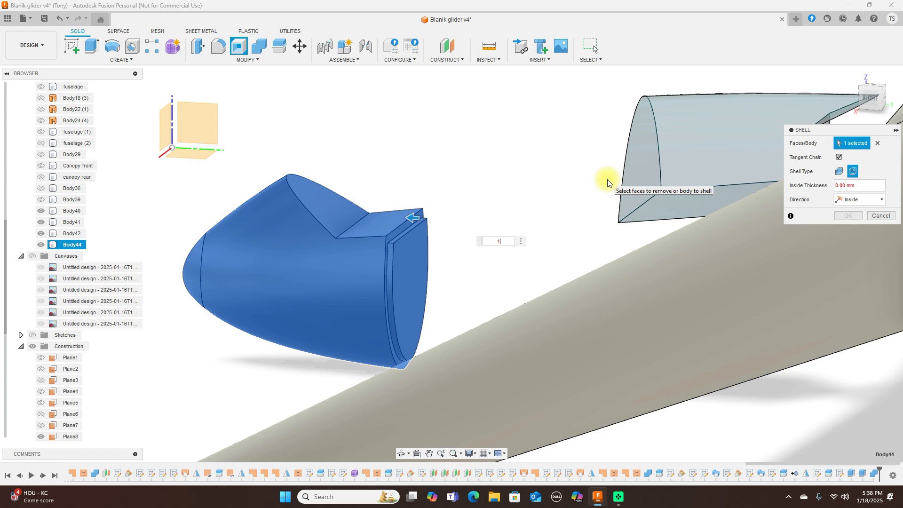
pyautogui.click(880, 216)
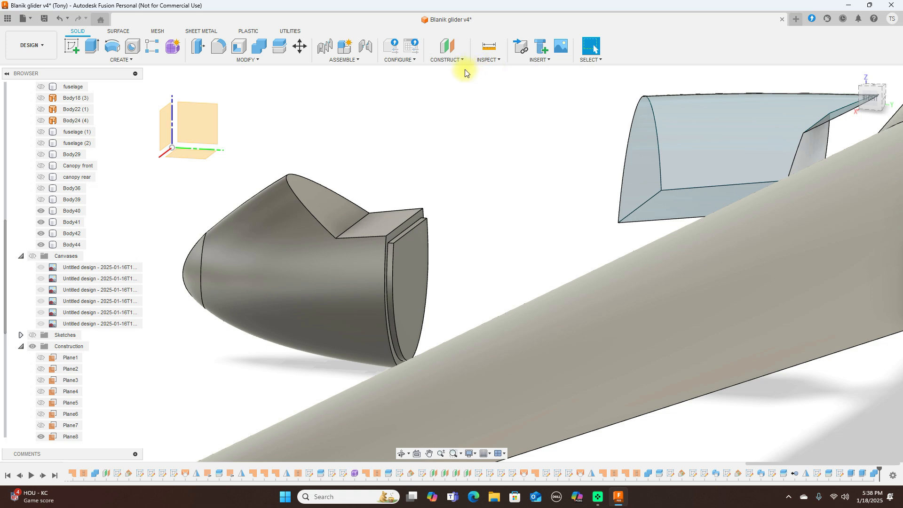
# Step: Inspect the nose with a section analysis cut from its end face, then discard it
pyautogui.click(492, 61)
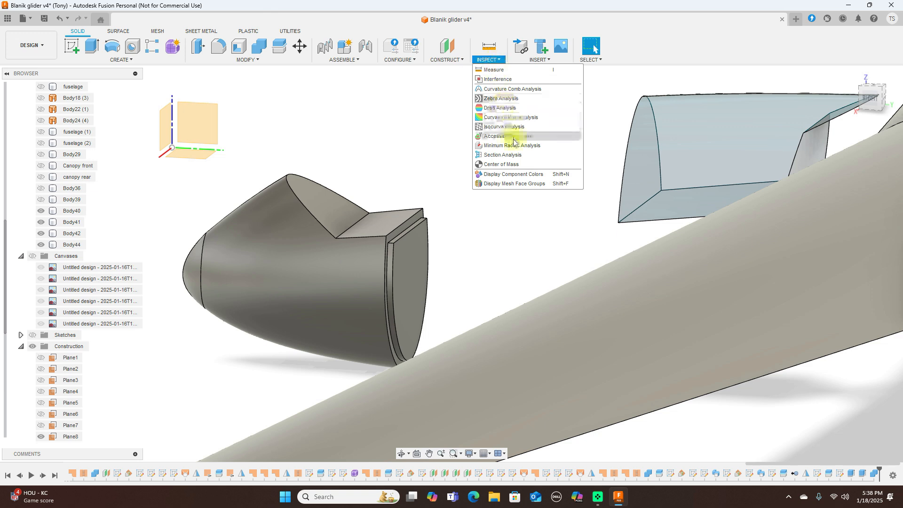
pyautogui.click(514, 155)
pyautogui.click(416, 285)
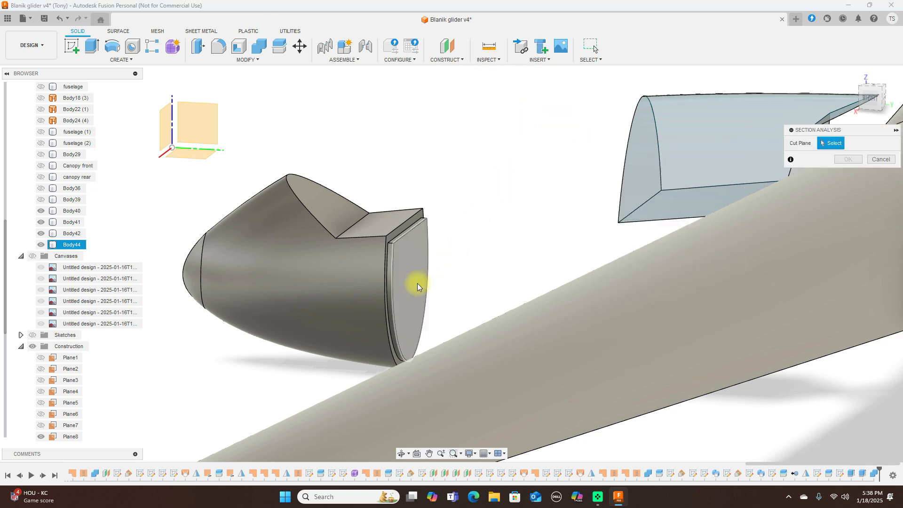
pyautogui.moveTo(445, 284)
pyautogui.mouseDown()
pyautogui.moveTo(209, 270)
pyautogui.moveTo(607, 293)
pyautogui.mouseUp()
pyautogui.click(889, 247)
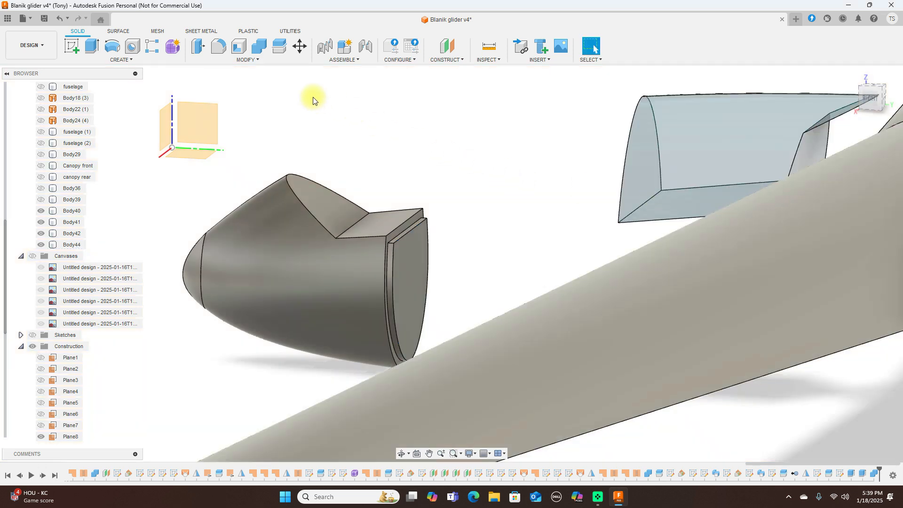
# Step: Try shelling the whole nose body at -3 mm, then cancel the shell
pyautogui.click(240, 46)
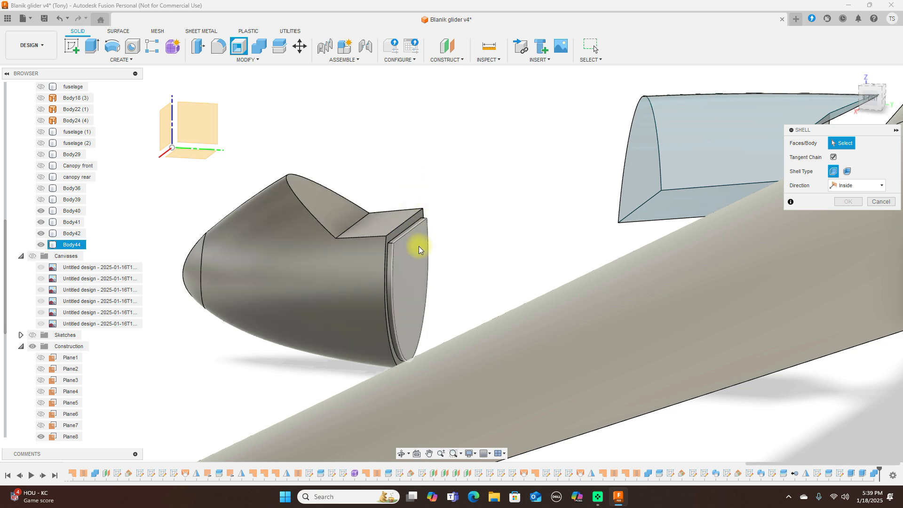
pyautogui.click(386, 248)
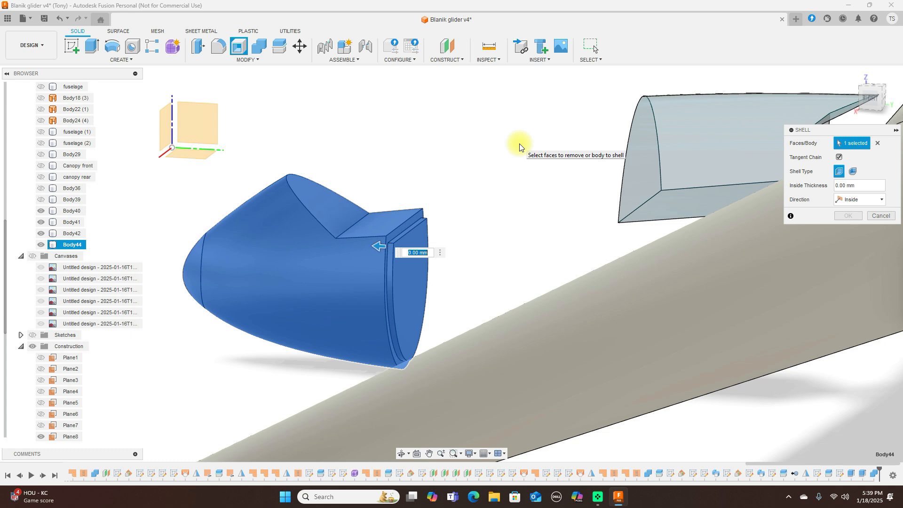
pyautogui.press('BackSpace')
pyautogui.write('-3')
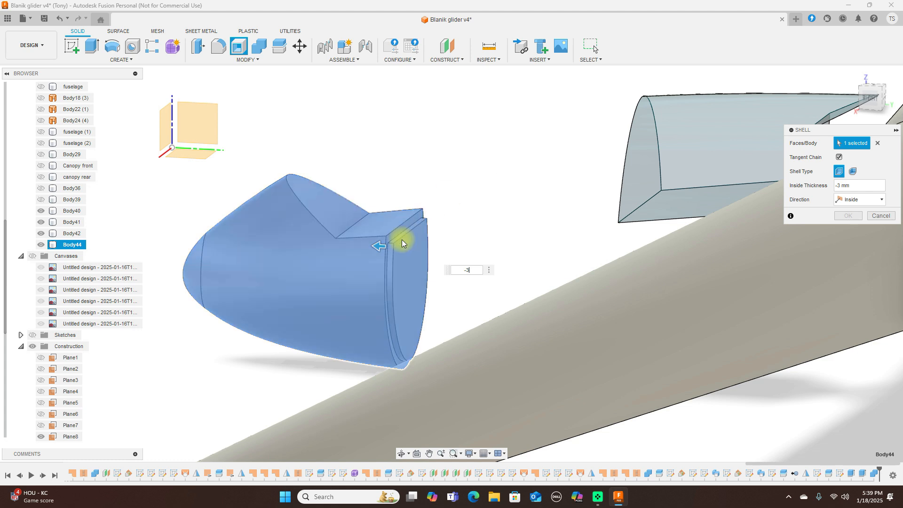
pyautogui.click(387, 266)
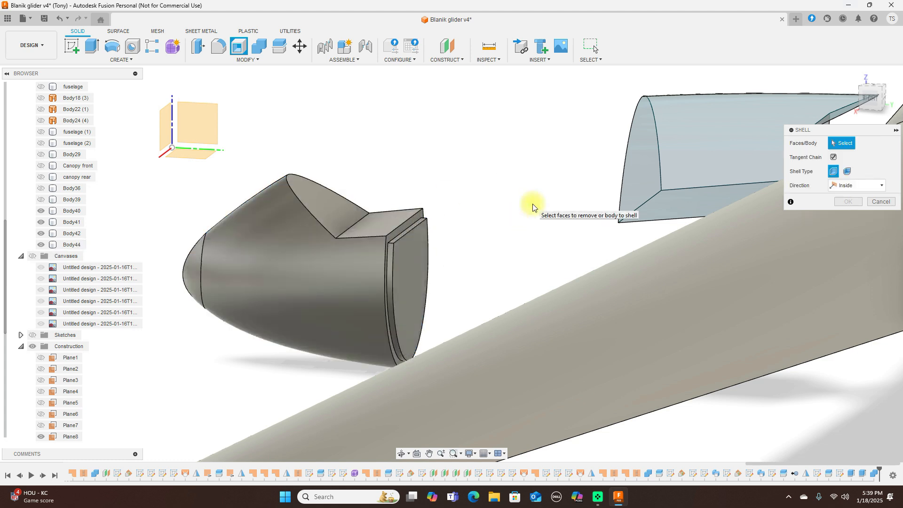
pyautogui.click(388, 258)
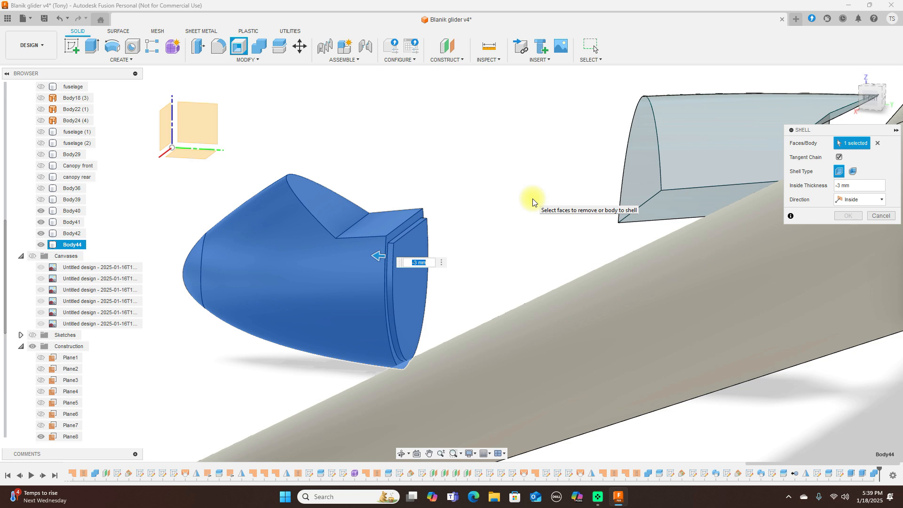
pyautogui.click(880, 218)
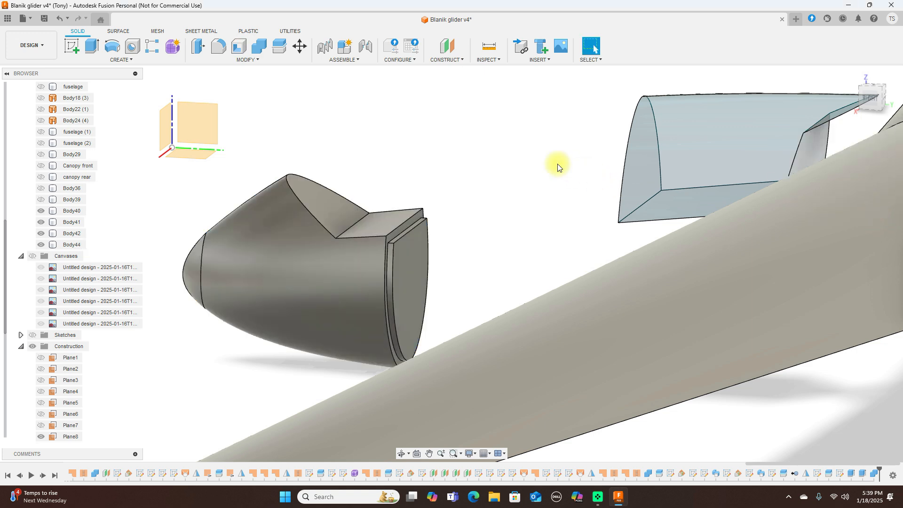
# Step: From the right-side view, toggle Body29 and show the fuselage Body36
pyautogui.click(872, 104)
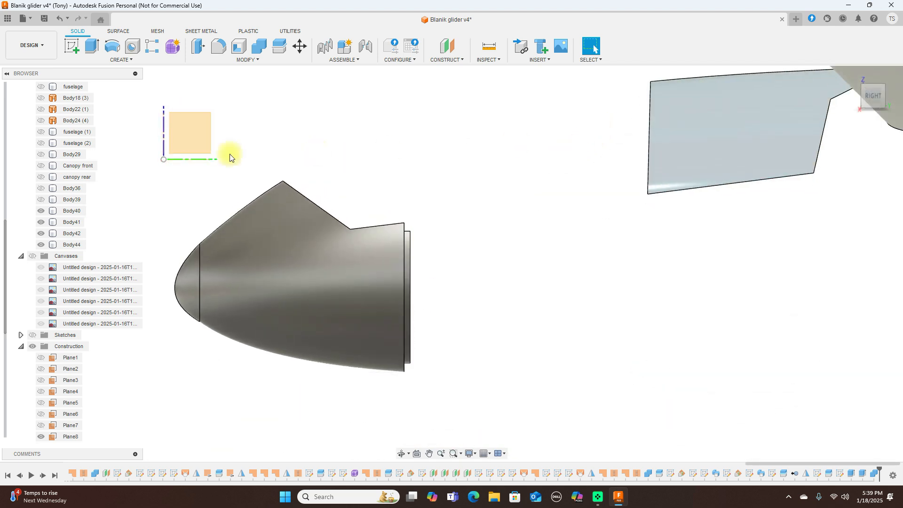
pyautogui.click(41, 155)
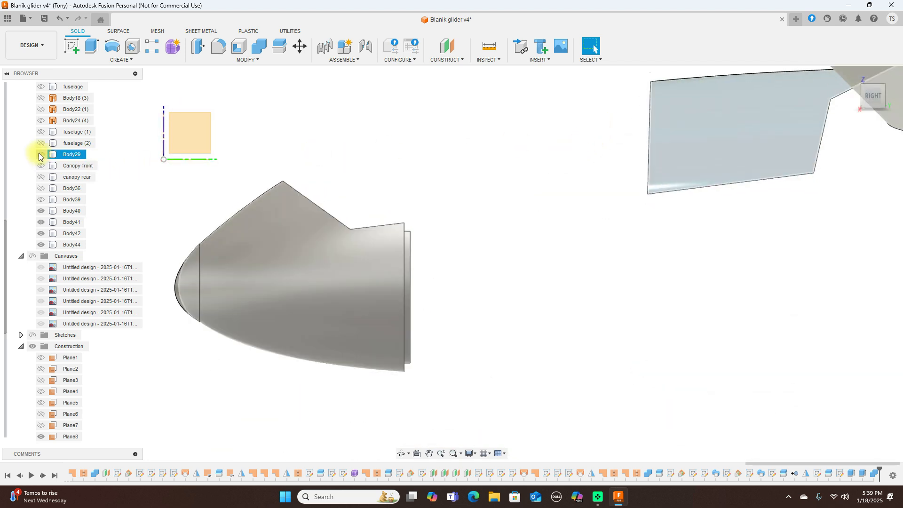
pyautogui.click(41, 155)
pyautogui.click(40, 155)
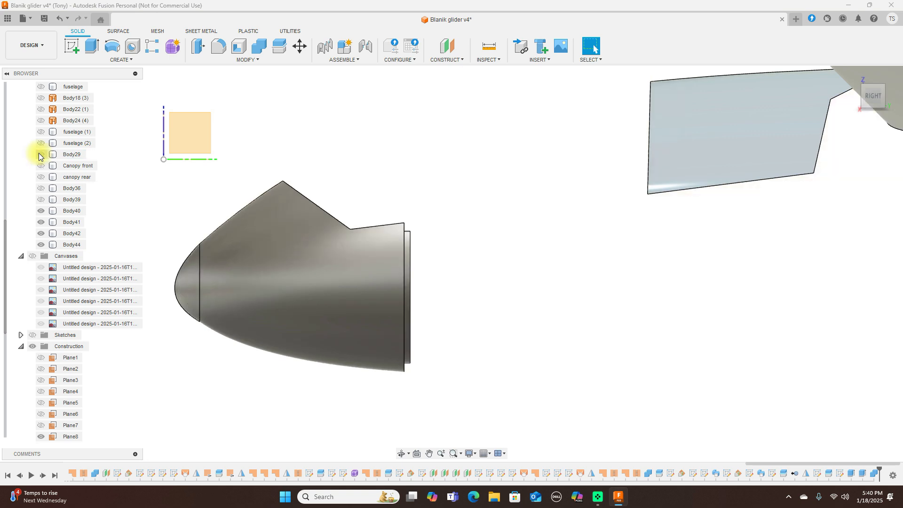
pyautogui.click(41, 188)
pyautogui.scroll(-2, 387, 147)
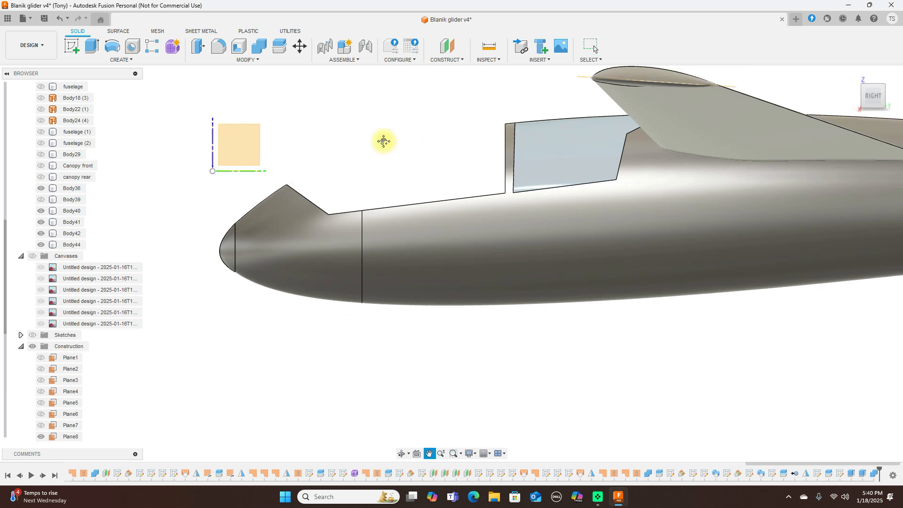
pyautogui.scroll(-3, 372, 146)
pyautogui.scroll(-3, 581, 111)
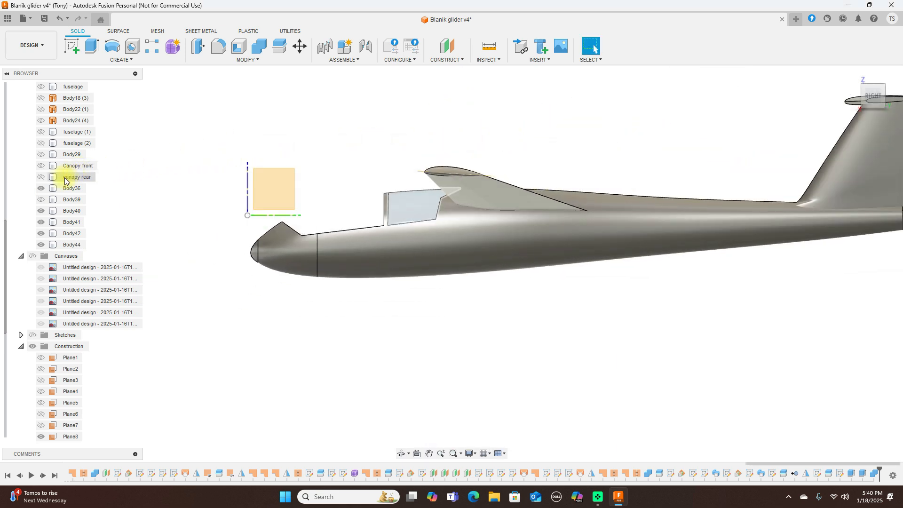
# Step: Toggle Canopy front, Body29 and fuselage (2) visibility, and hide the canopy rear
pyautogui.click(47, 167)
pyautogui.click(42, 166)
pyautogui.click(41, 166)
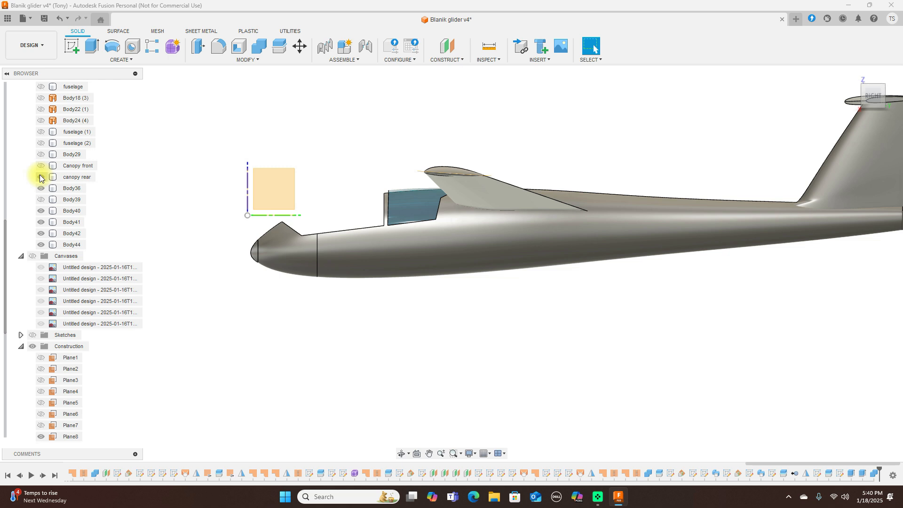
pyautogui.click(42, 154)
pyautogui.click(43, 153)
pyautogui.click(44, 144)
pyautogui.click(40, 176)
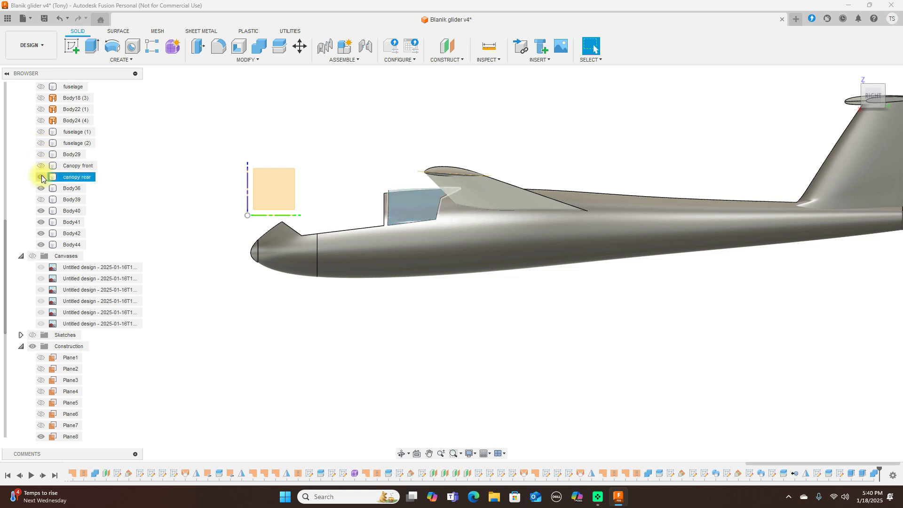
# Step: Toggle Body4 and the fuselage body's visibility to identify them
pyautogui.scroll(3, 42, 177)
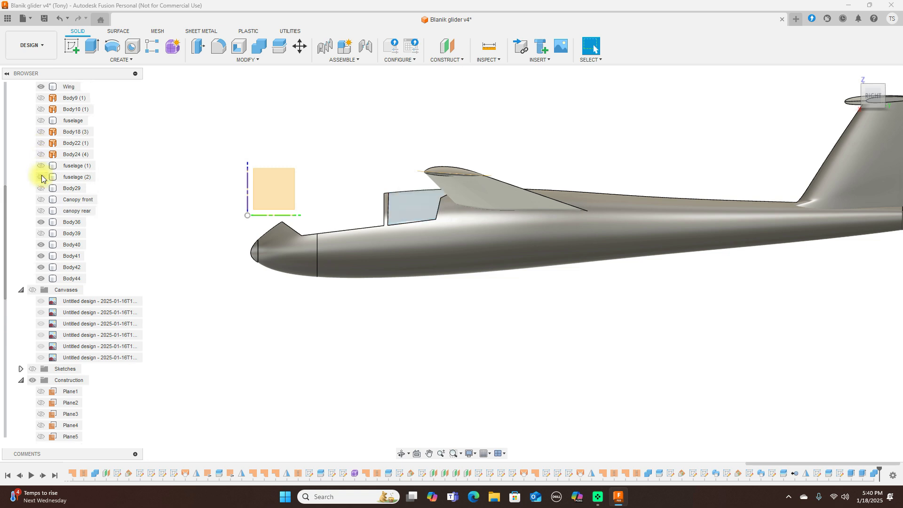
pyautogui.scroll(1, 41, 178)
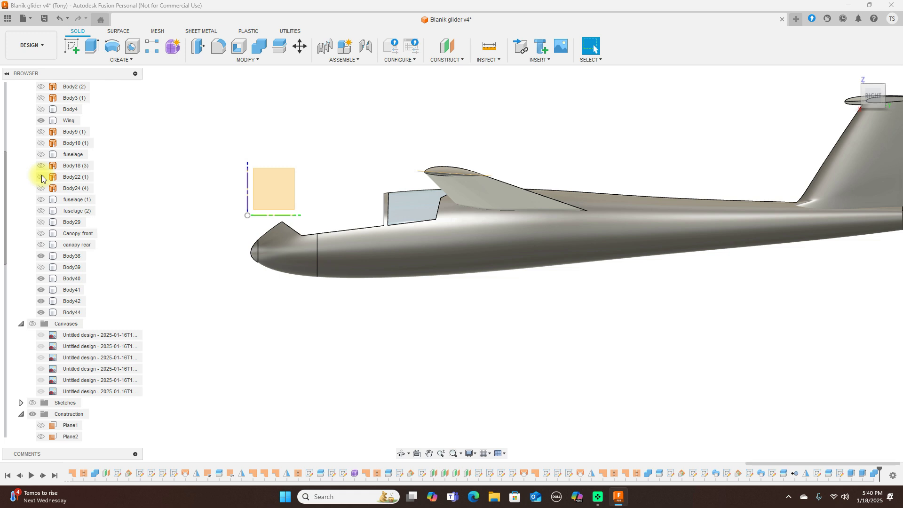
pyautogui.scroll(2, 41, 178)
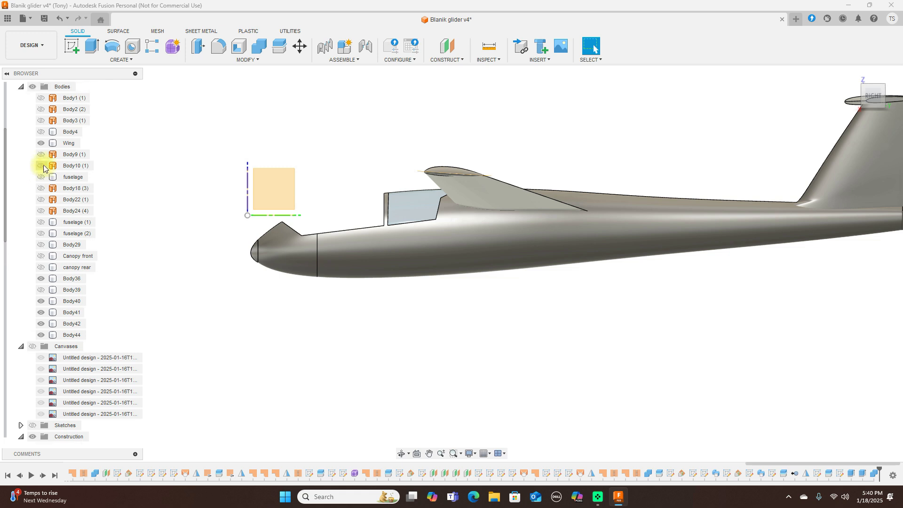
pyautogui.click(47, 134)
pyautogui.click(46, 133)
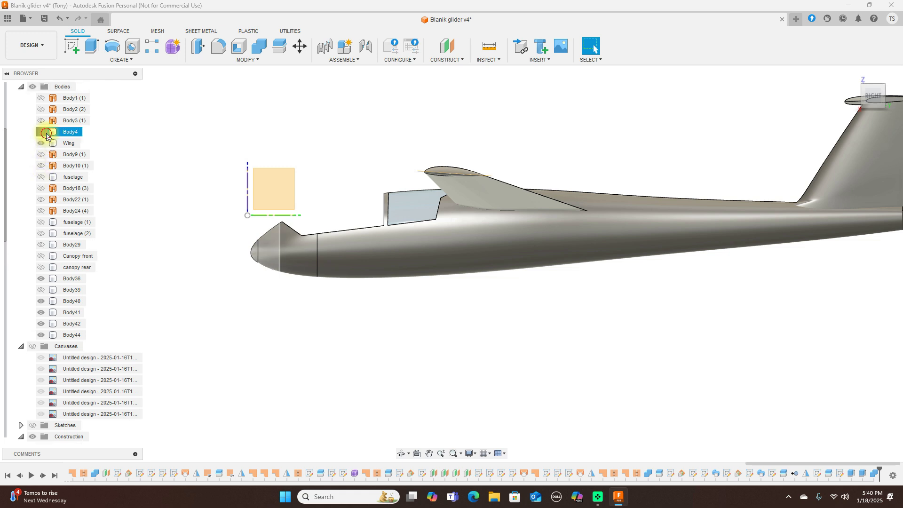
pyautogui.click(46, 134)
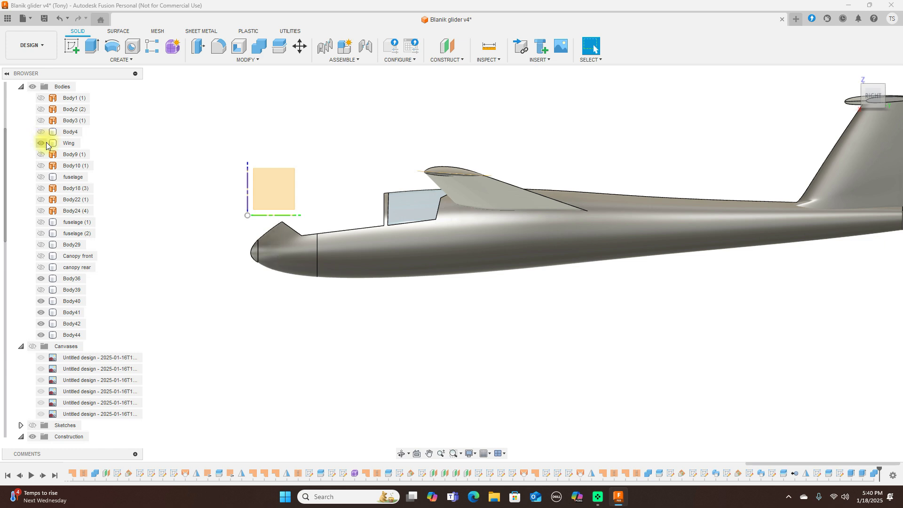
pyautogui.click(42, 177)
pyautogui.click(42, 176)
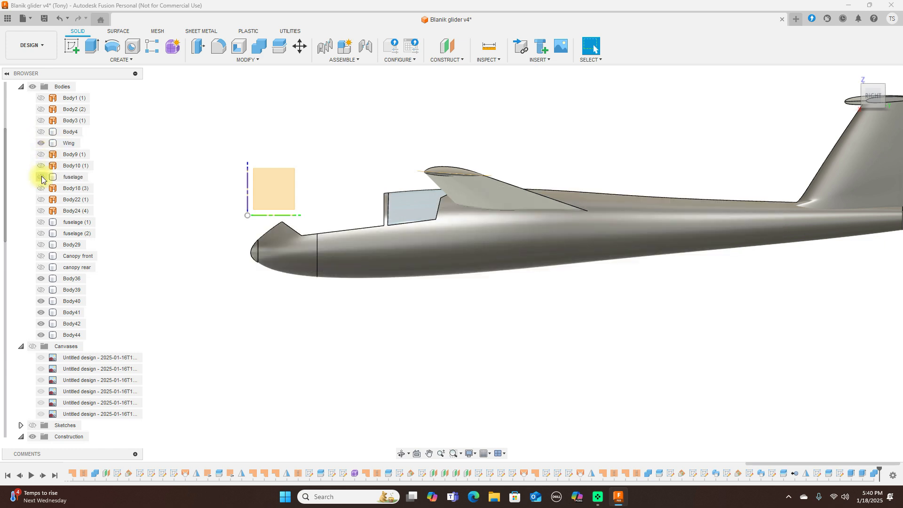
pyautogui.click(41, 176)
pyautogui.click(42, 177)
# Step: Briefly show each fuselage and canopy body, then leave Body39's front canopy glass visible
pyautogui.click(42, 223)
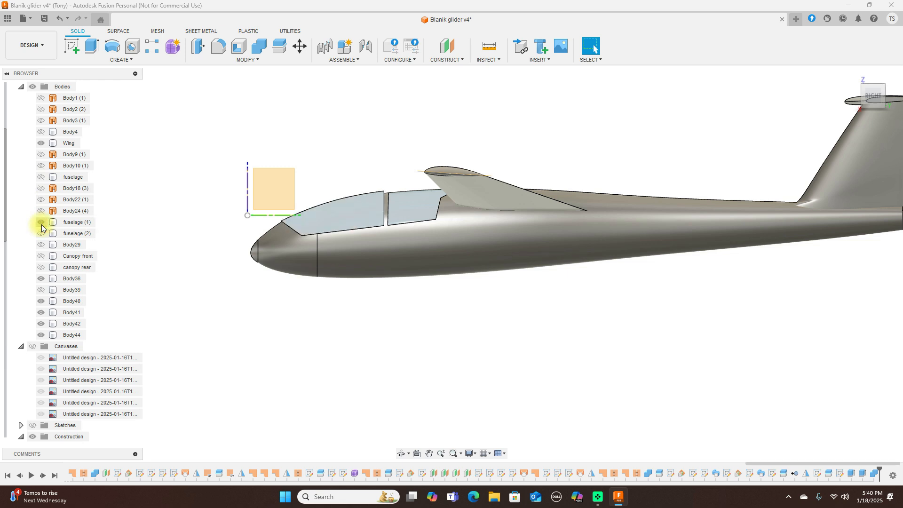
pyautogui.click(41, 223)
pyautogui.click(41, 234)
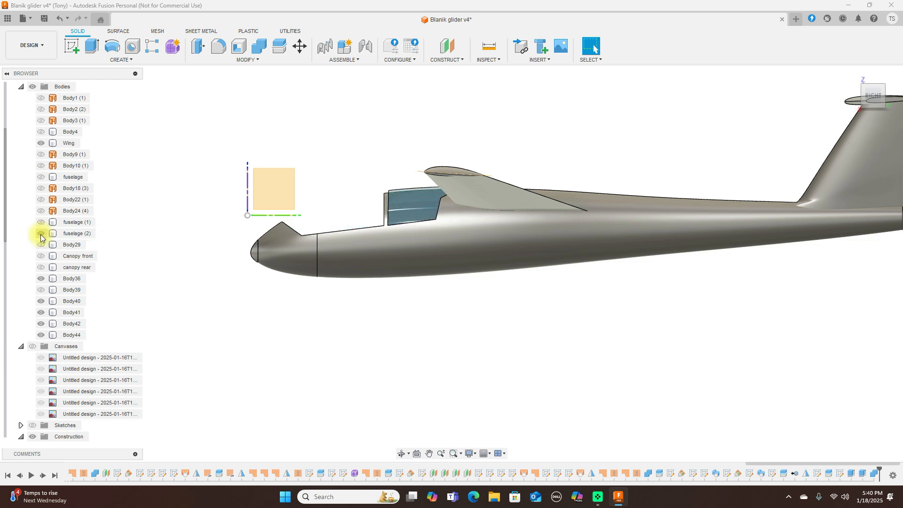
pyautogui.click(41, 234)
pyautogui.click(42, 244)
pyautogui.click(42, 244)
pyautogui.click(42, 257)
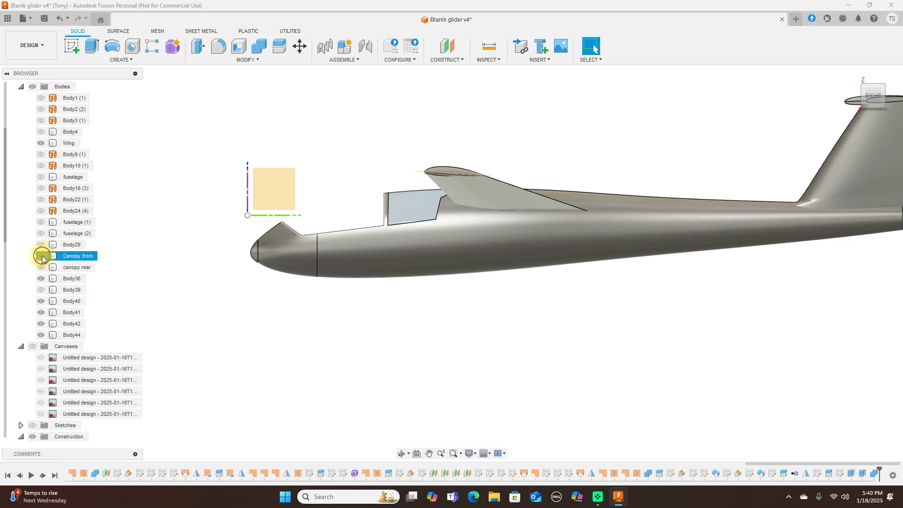
pyautogui.click(42, 257)
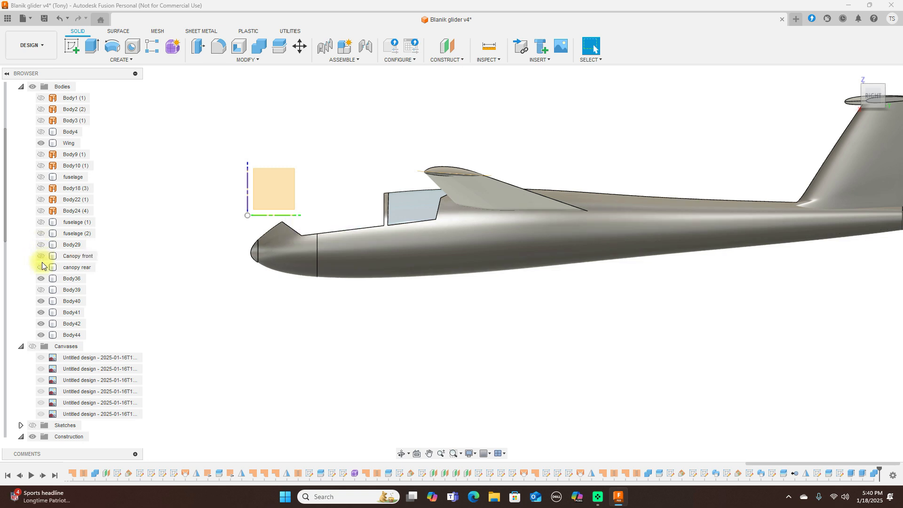
pyautogui.click(41, 267)
pyautogui.click(41, 268)
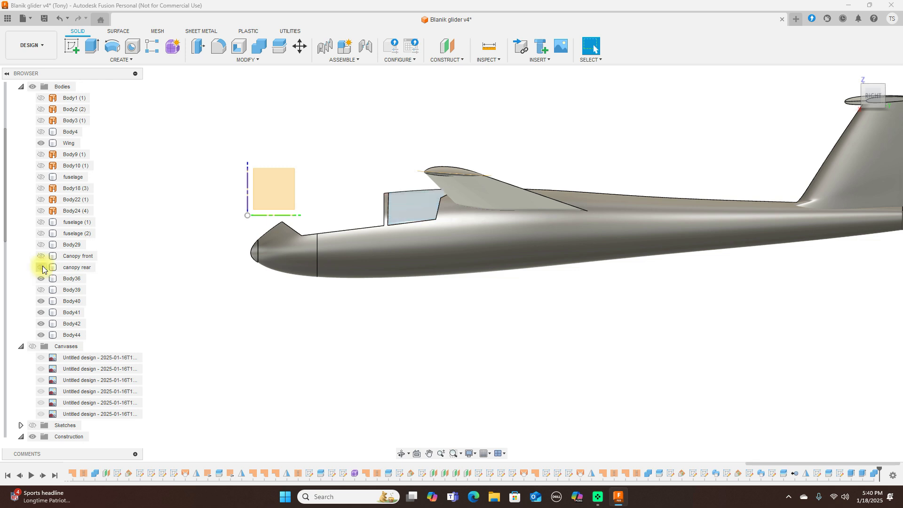
pyautogui.click(41, 290)
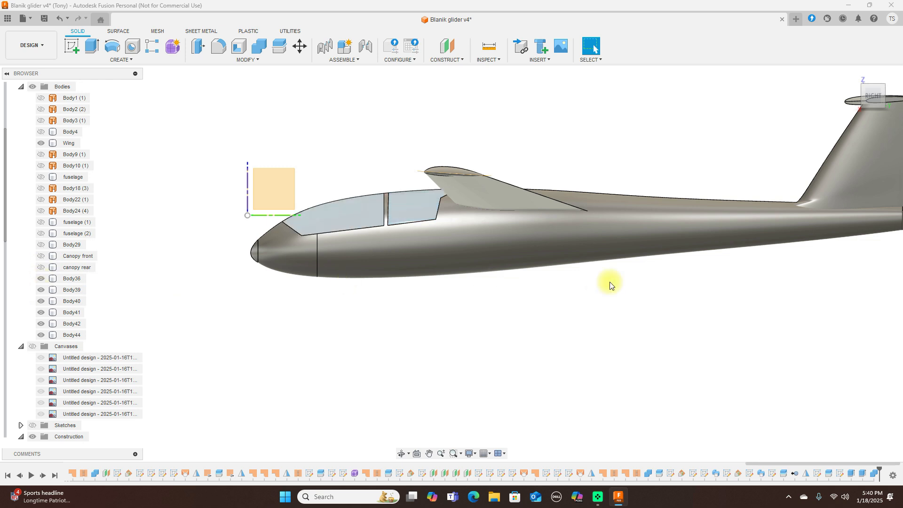
# Step: Hide the Origin planes and turn to an angled isometric view of the glider
pyautogui.scroll(1, 608, 282)
pyautogui.scroll(-1, 608, 282)
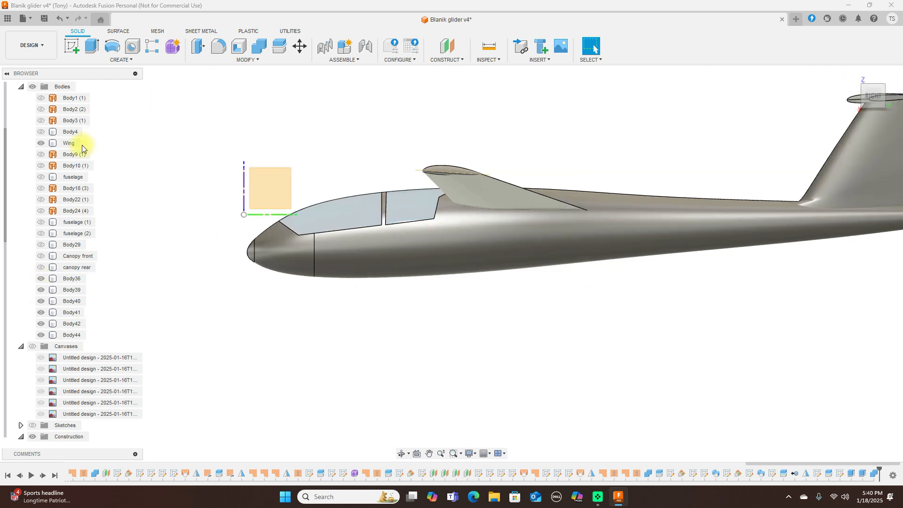
pyautogui.scroll(4, 80, 147)
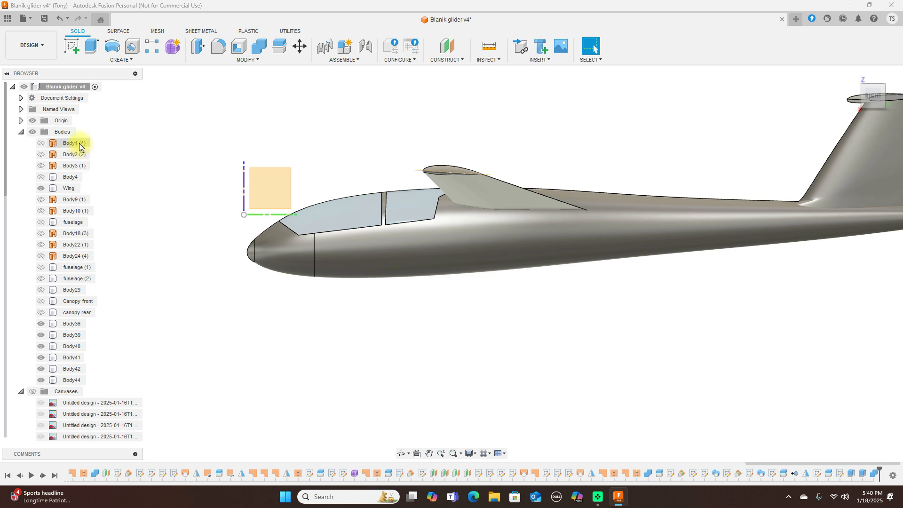
pyautogui.click(33, 120)
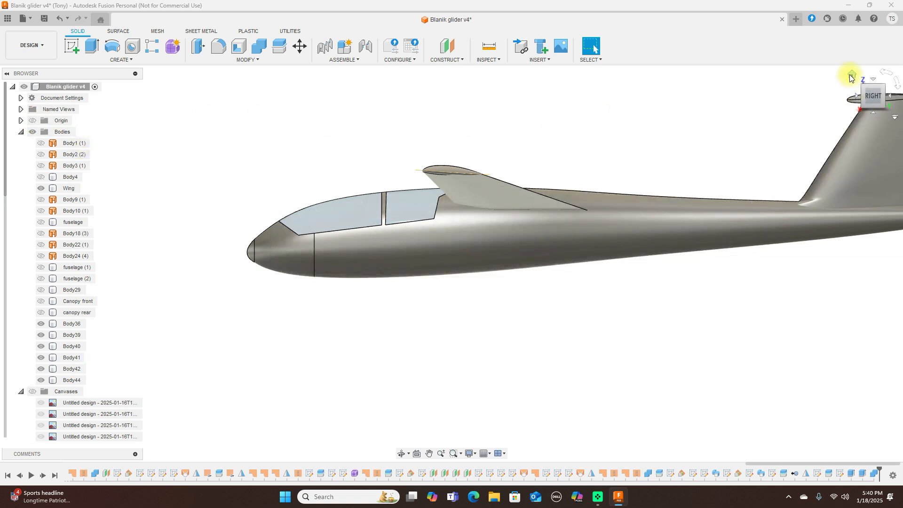
pyautogui.click(853, 73)
pyautogui.keyDown('shift'); pyautogui.moveTo(8, 107); pyautogui.dragTo(716, 281, button='middle'); pyautogui.keyUp('shift')
pyautogui.scroll(-4, 800, 196)
# Step: Apply Paint - Enamel Glossy Yellow to the fuselage and vertical tail fin
pyautogui.press('a')
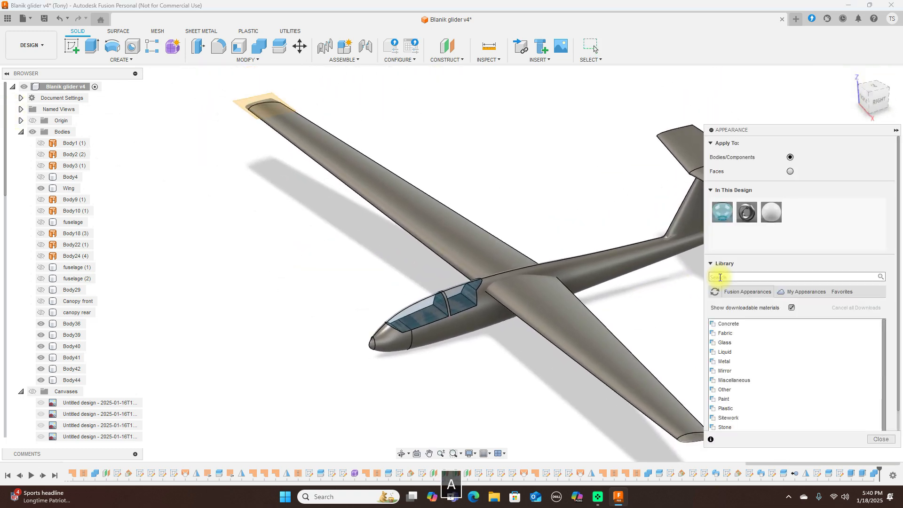
pyautogui.click(688, 155)
pyautogui.scroll(-3, 539, 216)
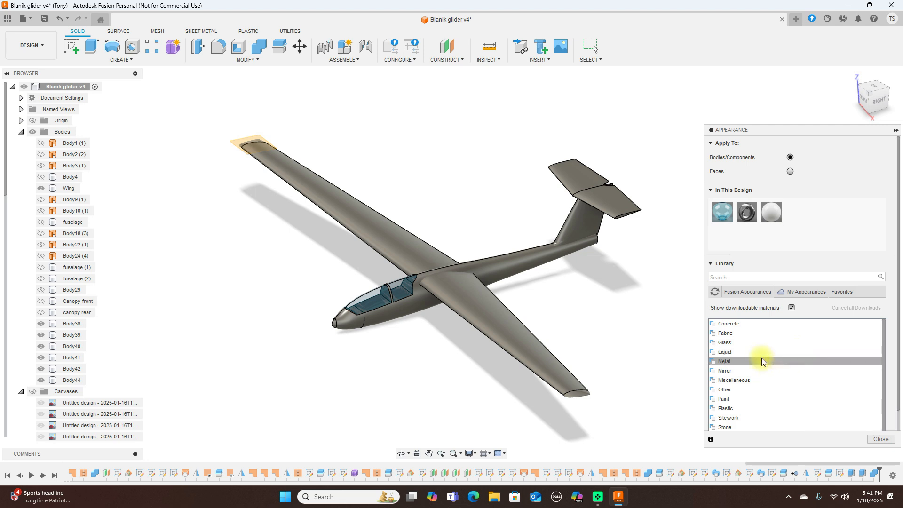
pyautogui.click(738, 398)
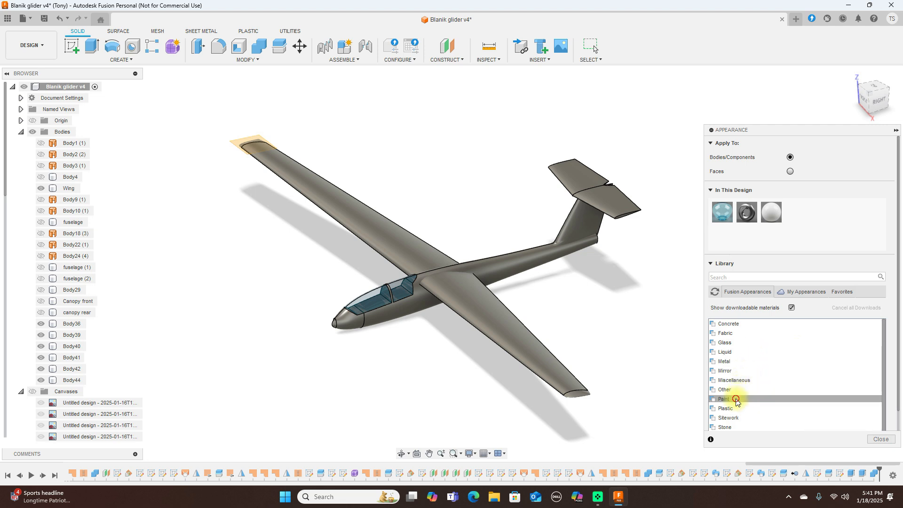
pyautogui.scroll(-3, 778, 375)
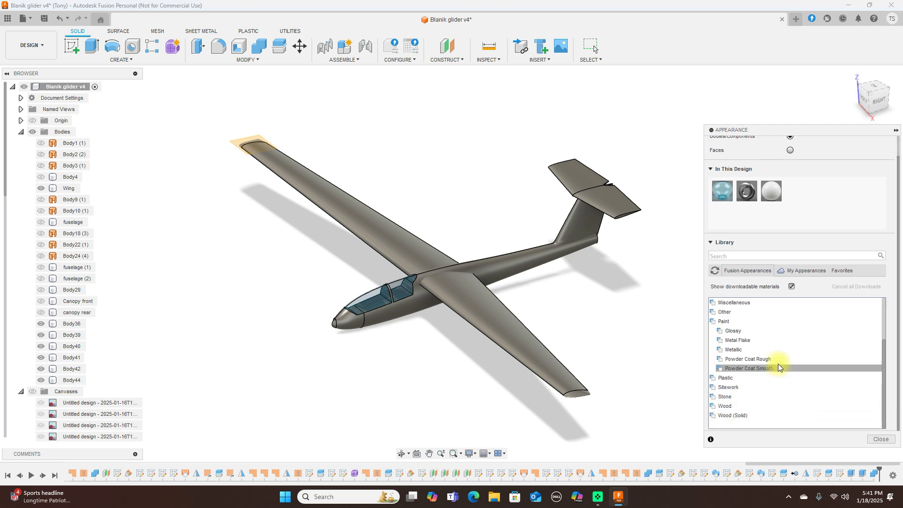
pyautogui.click(741, 331)
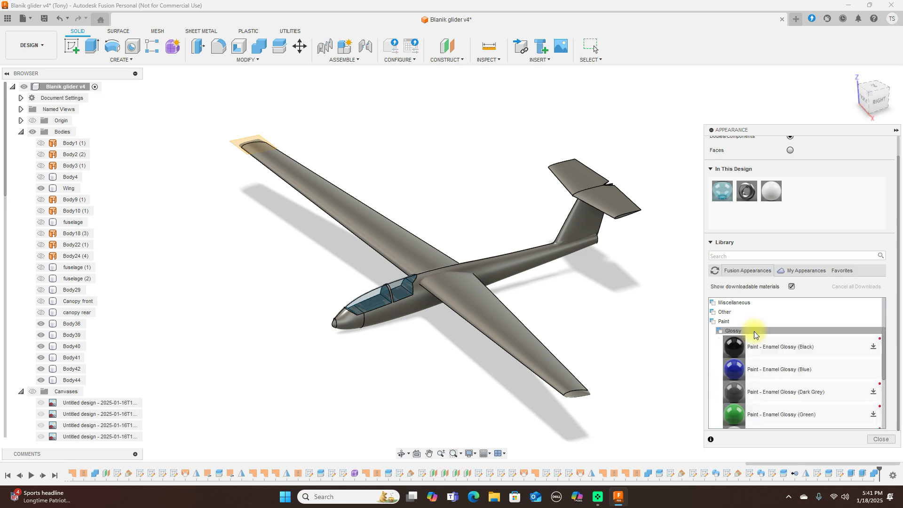
pyautogui.scroll(-3, 766, 347)
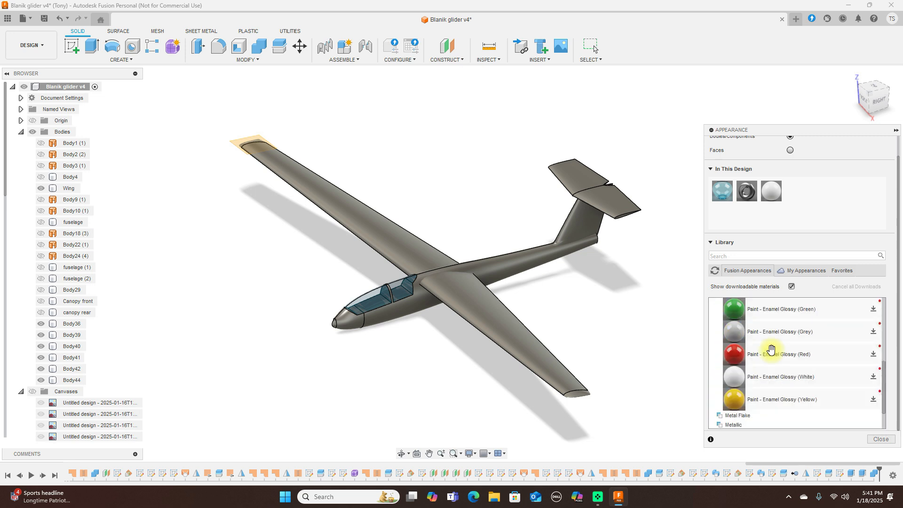
pyautogui.moveTo(748, 399)
pyautogui.mouseDown()
pyautogui.moveTo(576, 282)
pyautogui.moveTo(537, 267)
pyautogui.mouseUp()
pyautogui.moveTo(734, 400)
pyautogui.mouseDown()
pyautogui.moveTo(361, 351)
pyautogui.moveTo(349, 323)
pyautogui.mouseUp()
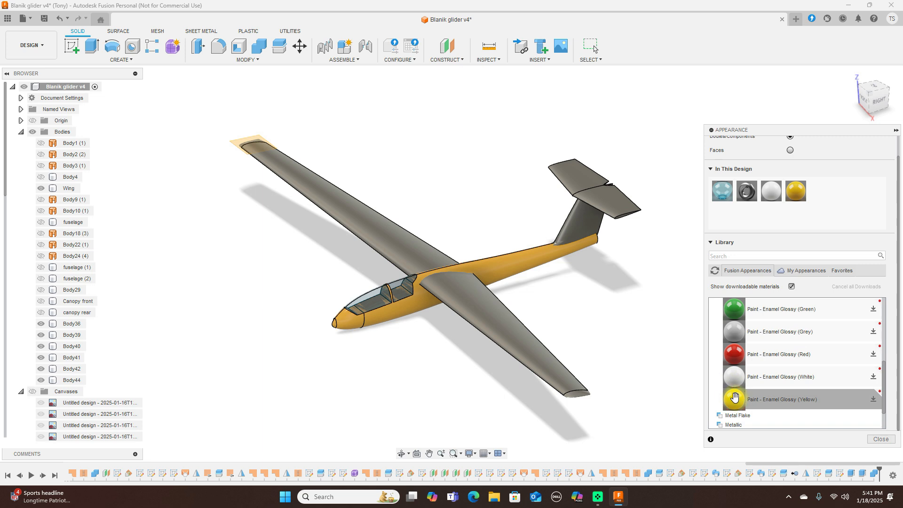
pyautogui.moveTo(735, 398)
pyautogui.mouseDown()
pyautogui.moveTo(723, 349)
pyautogui.moveTo(631, 246)
pyautogui.moveTo(590, 224)
pyautogui.mouseUp()
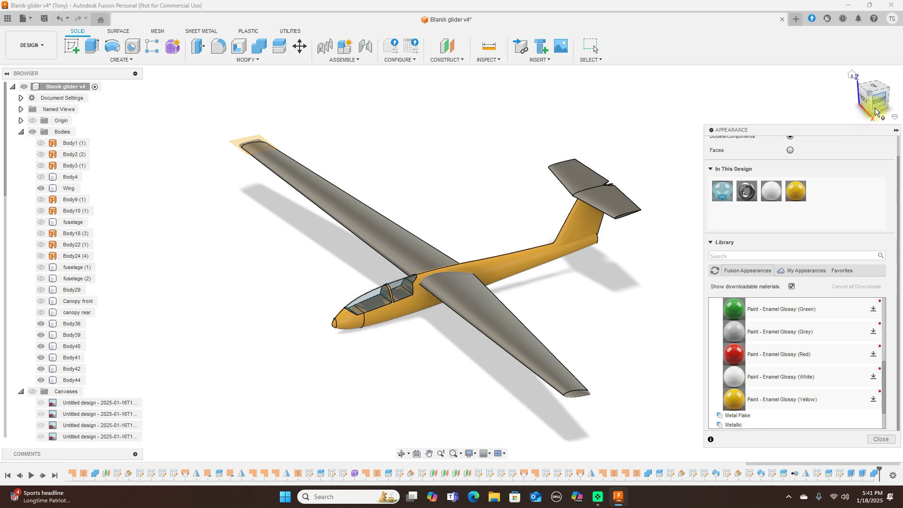
# Step: Apply Paint - Enamel Glossy White to the wing and horizontal tail
pyautogui.moveTo(871, 109)
pyautogui.mouseDown()
pyautogui.moveTo(9, 88)
pyautogui.moveTo(55, 74)
pyautogui.moveTo(37, 70)
pyautogui.moveTo(836, 89)
pyautogui.moveTo(819, 95)
pyautogui.moveTo(866, 103)
pyautogui.moveTo(863, 111)
pyautogui.mouseUp()
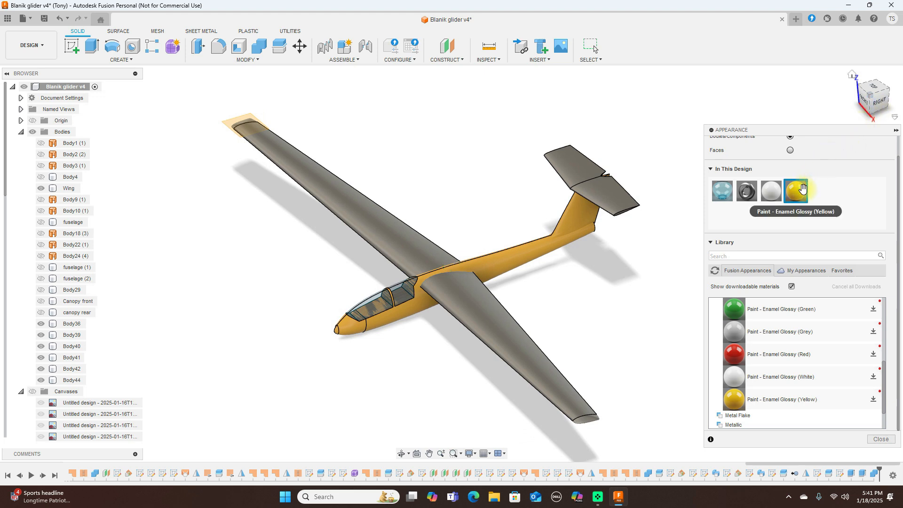
pyautogui.moveTo(734, 376); pyautogui.dragTo(574, 389)
pyautogui.moveTo(732, 375); pyautogui.dragTo(404, 245)
pyautogui.moveTo(735, 374); pyautogui.dragTo(633, 209)
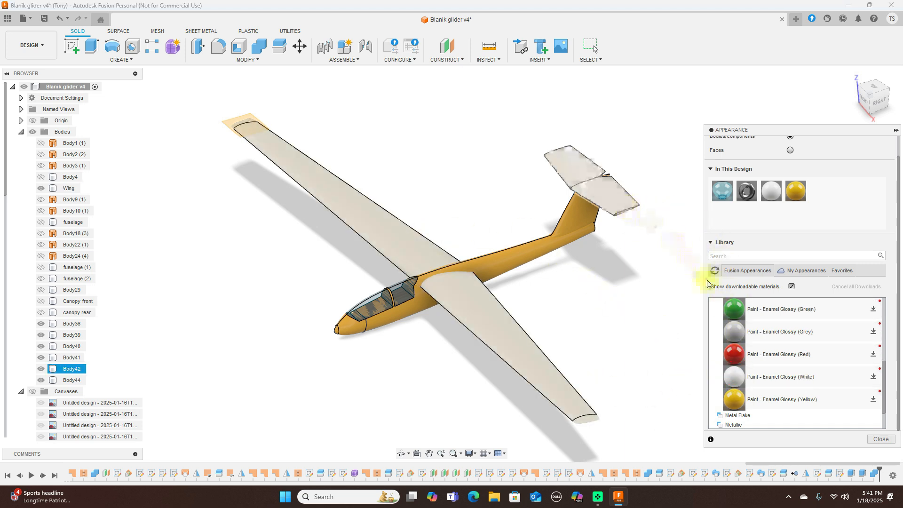
# Step: Close the Appearance dialog and orbit to inspect the painted glider's underside
pyautogui.click(881, 440)
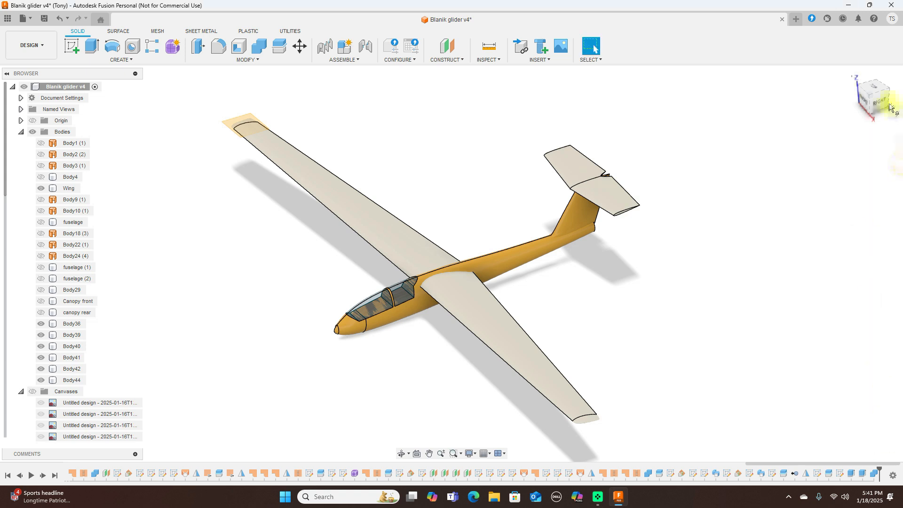
pyautogui.moveTo(869, 105); pyautogui.dragTo(857, 83)
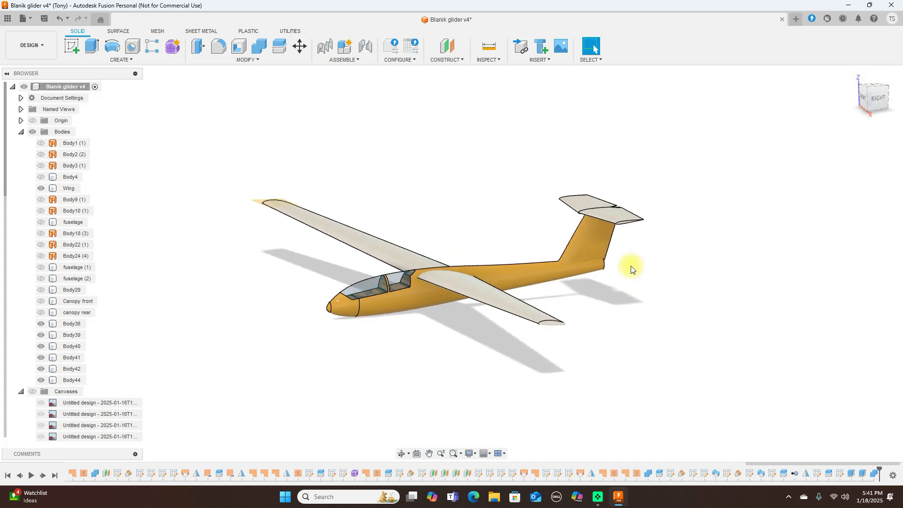
pyautogui.scroll(3, 633, 265)
pyautogui.moveTo(698, 242); pyautogui.dragTo(796, 201, button='middle')
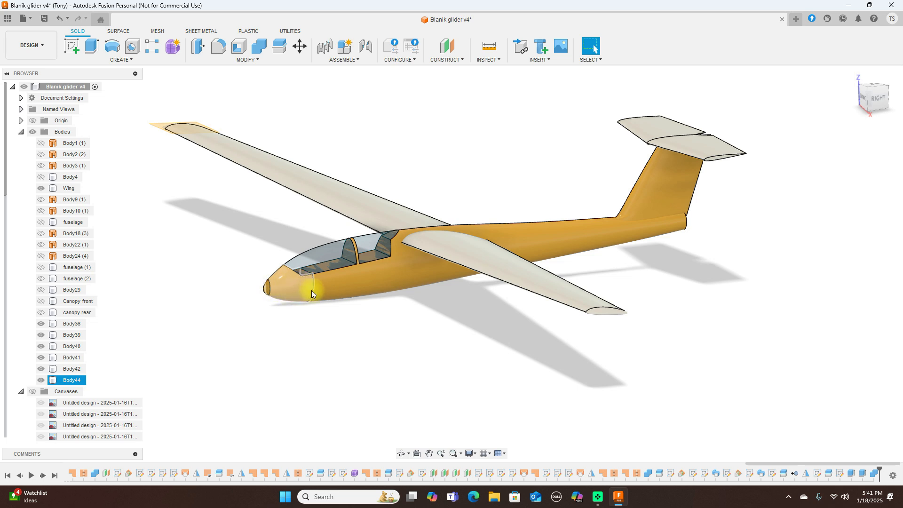
pyautogui.scroll(3, 296, 289)
pyautogui.click(600, 291)
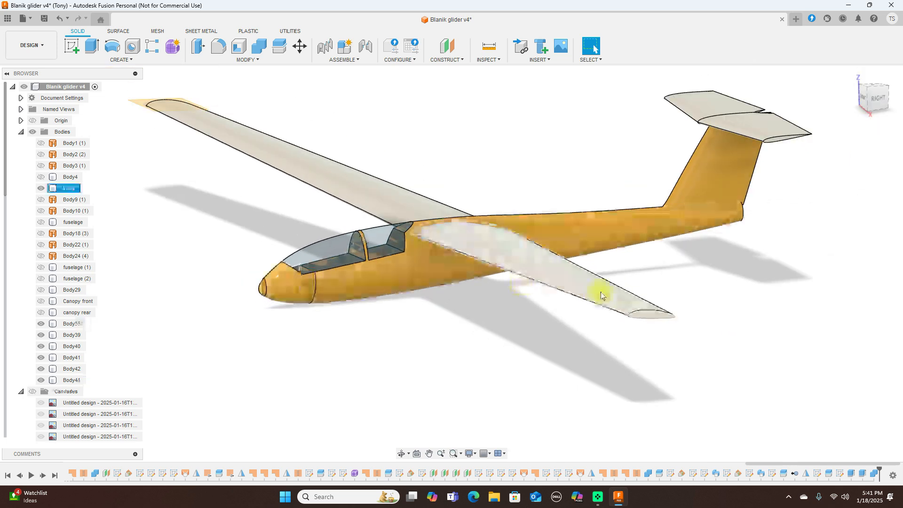
pyautogui.press('Escape')
# Step: Inspect the painted glider from right-side and front-right viewpoints
pyautogui.click(871, 100)
pyautogui.moveTo(860, 97)
pyautogui.mouseDown()
pyautogui.moveTo(877, 95)
pyautogui.moveTo(866, 108)
pyautogui.mouseUp()
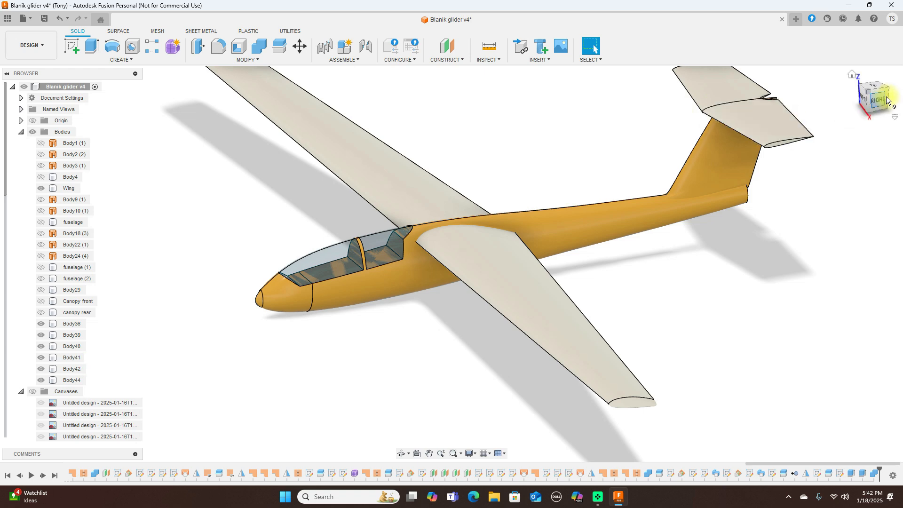
pyautogui.moveTo(877, 100); pyautogui.dragTo(895, 99)
pyautogui.scroll(-1, 822, 199)
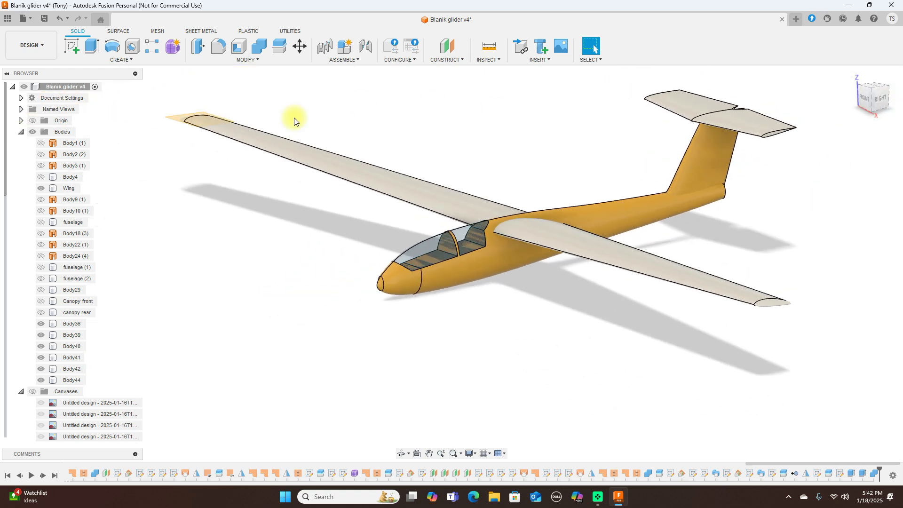
pyautogui.click(32, 45)
# Step: Preview the painted glider in the Render workspace, orbiting from the front view
pyautogui.click(36, 100)
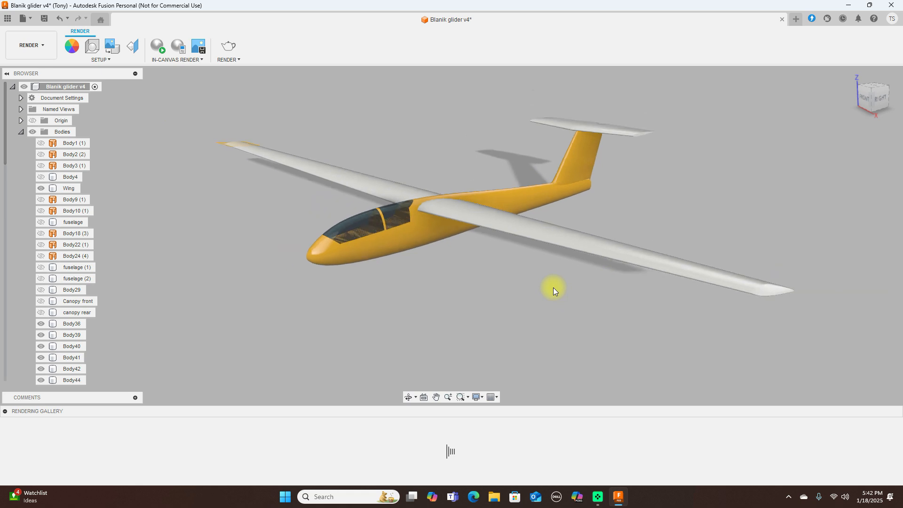
pyautogui.click(870, 102)
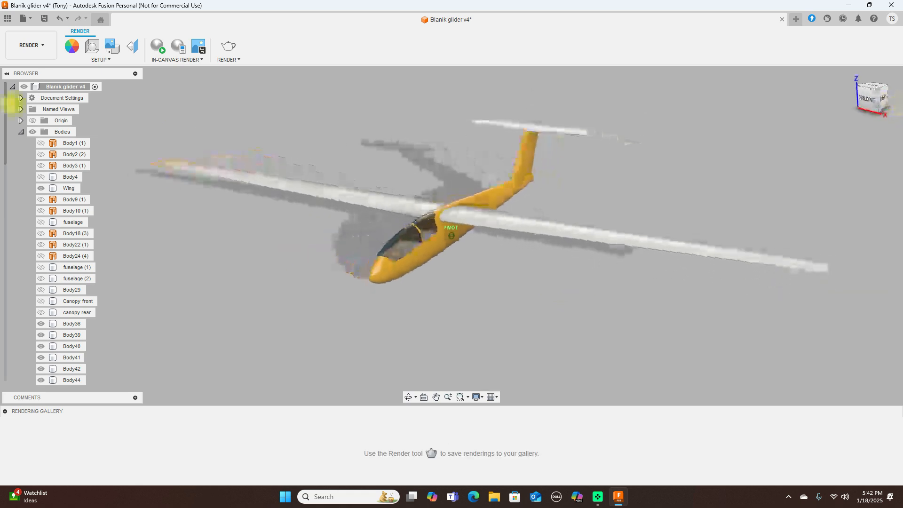
pyautogui.moveTo(63, 99)
pyautogui.mouseDown()
pyautogui.moveTo(123, 98)
pyautogui.moveTo(7, 80)
pyautogui.moveTo(885, 84)
pyautogui.moveTo(871, 94)
pyautogui.moveTo(849, 91)
pyautogui.moveTo(847, 104)
pyautogui.moveTo(900, 106)
pyautogui.mouseUp()
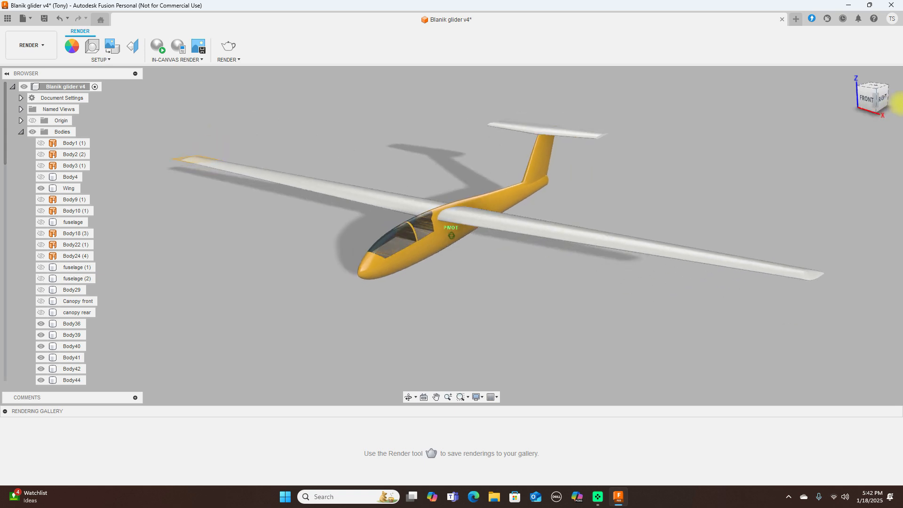
pyautogui.click(48, 50)
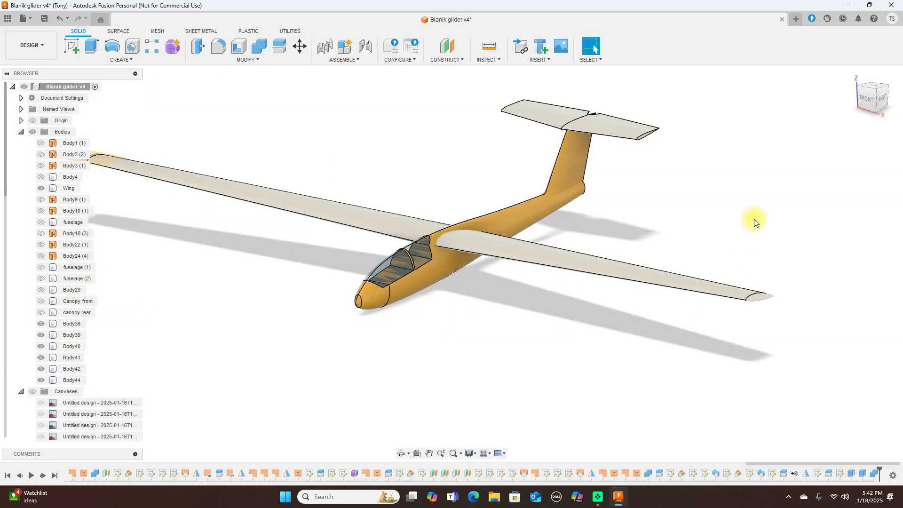
# Step: View the yellow-and-white glider from the right side and orbit around it
pyautogui.click(865, 101)
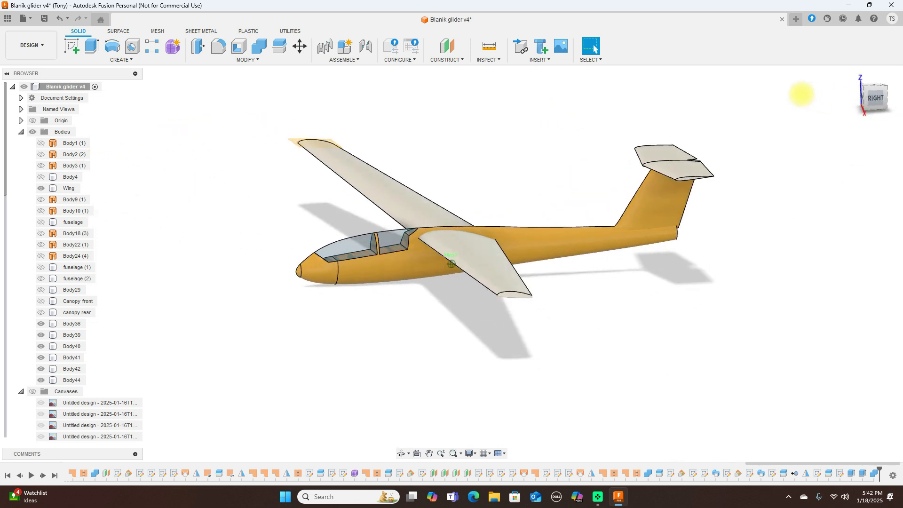
pyautogui.moveTo(757, 87); pyautogui.dragTo(874, 102)
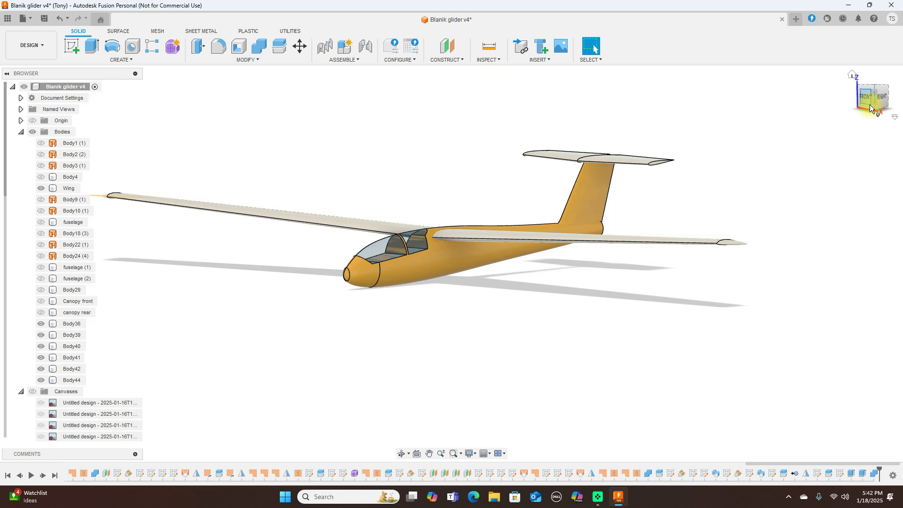